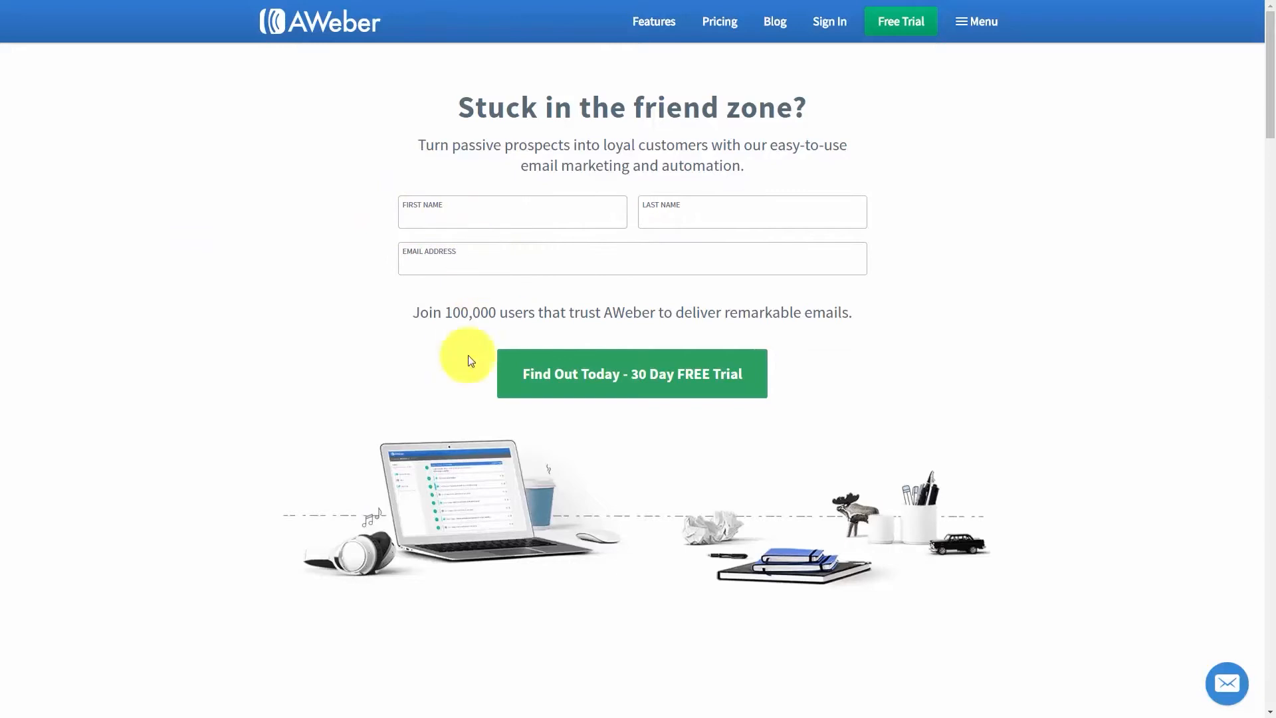
# - Review AWeber's pricing and the free trial sign-up form, including the billing fields, prepaid plan options and service agreement
pyautogui.click(588, 374)
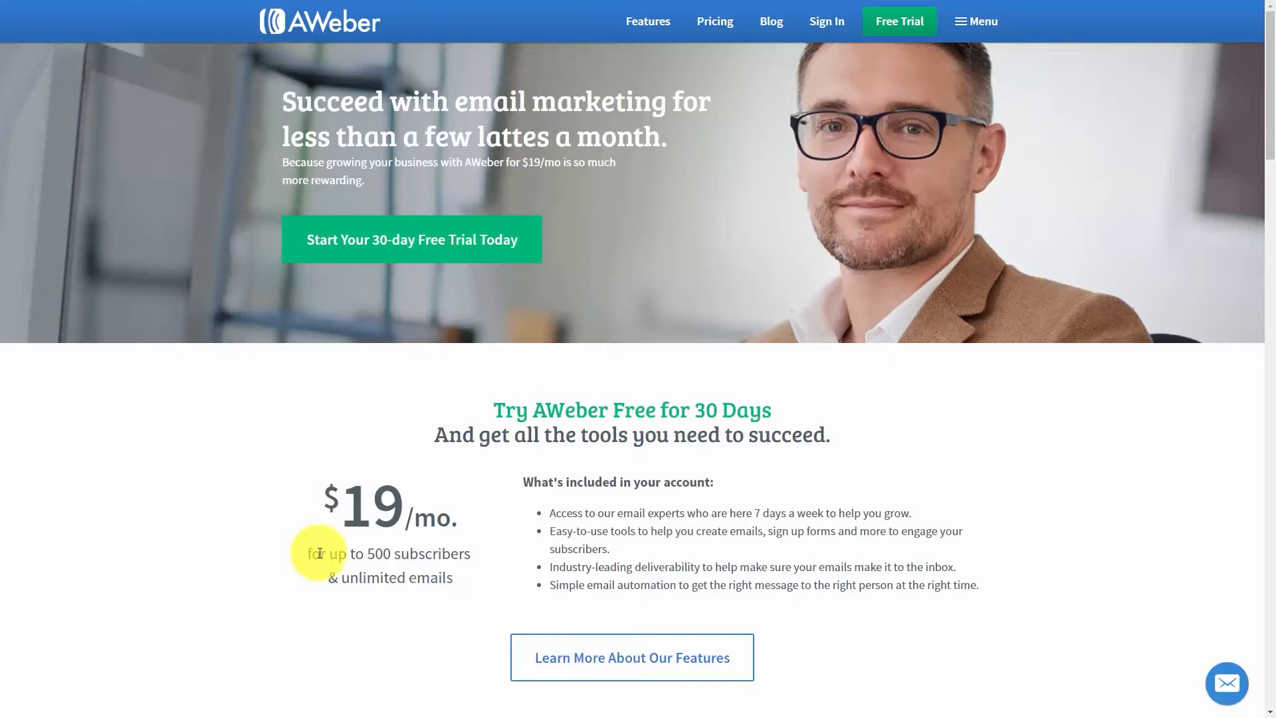
pyautogui.scroll(-10, 320, 553)
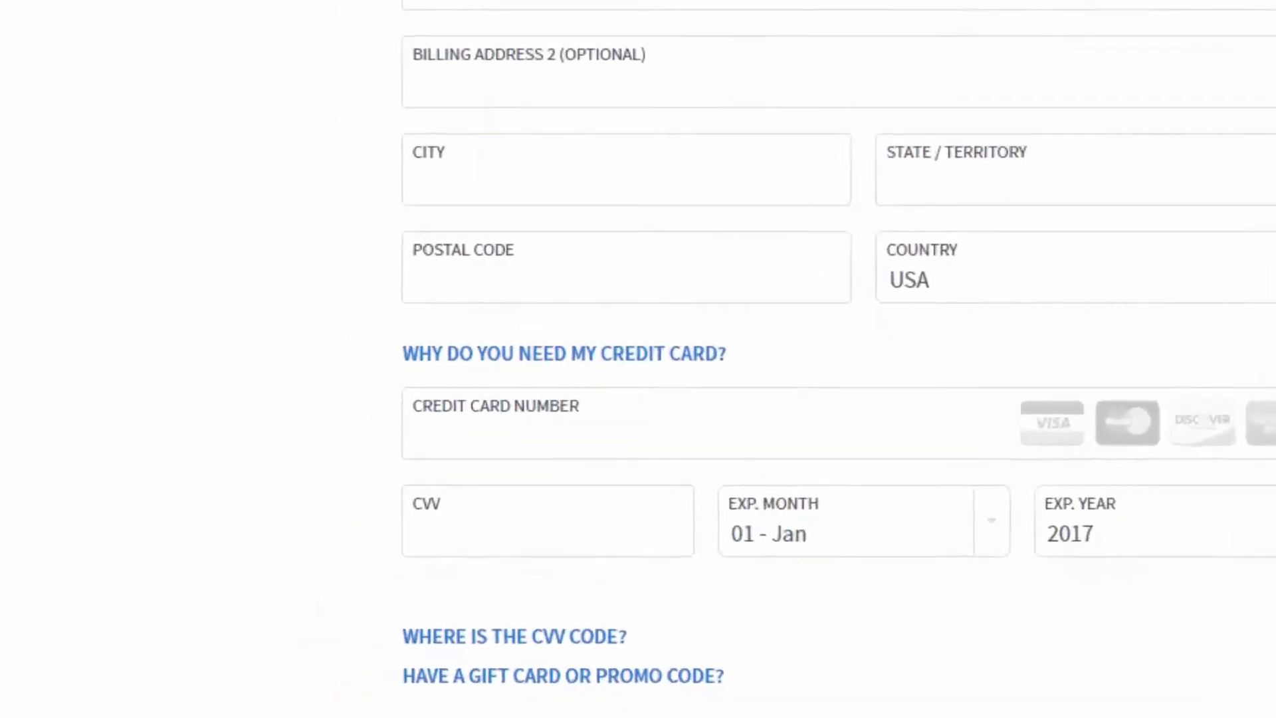
pyautogui.click(399, 497)
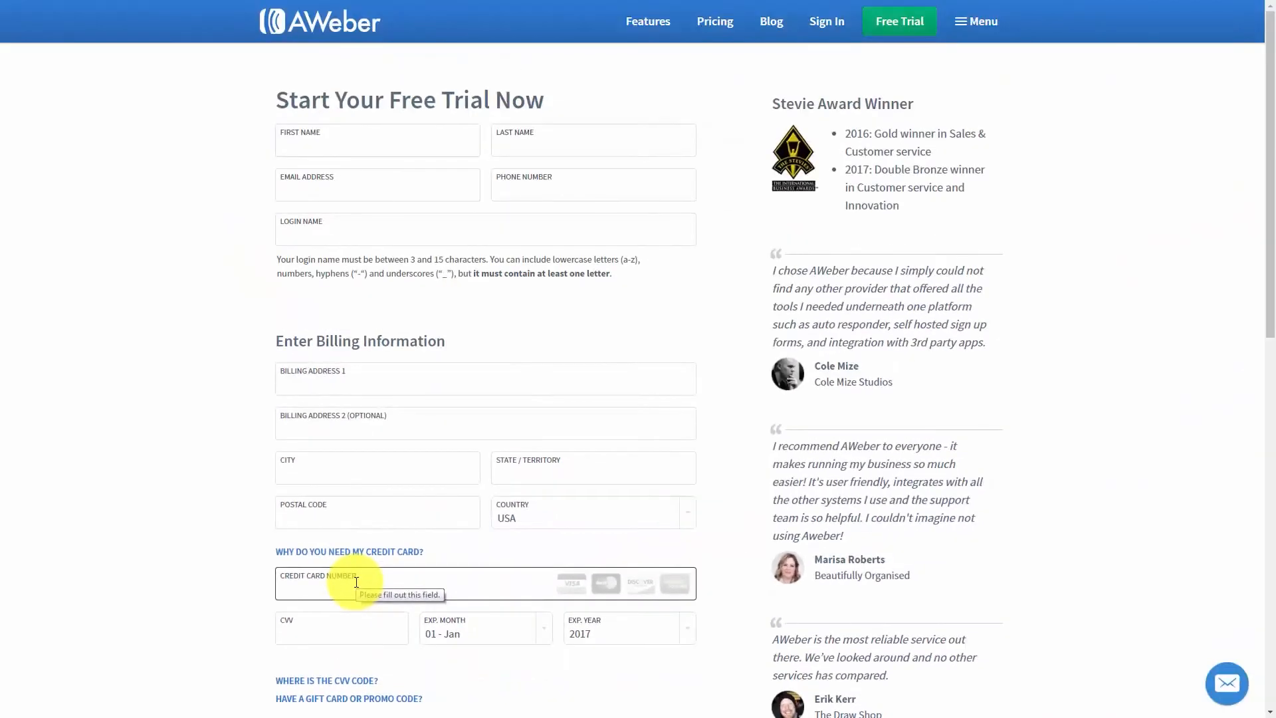
pyautogui.scroll(-9, 356, 582)
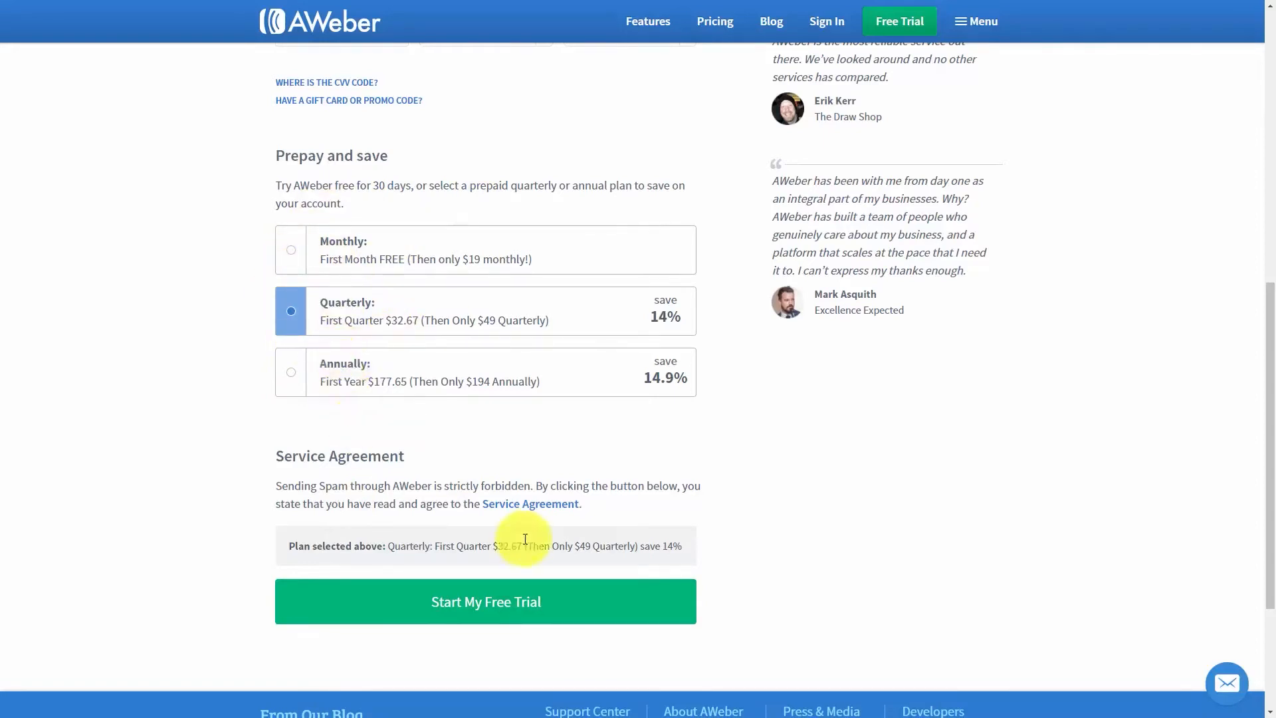
pyautogui.click(494, 506)
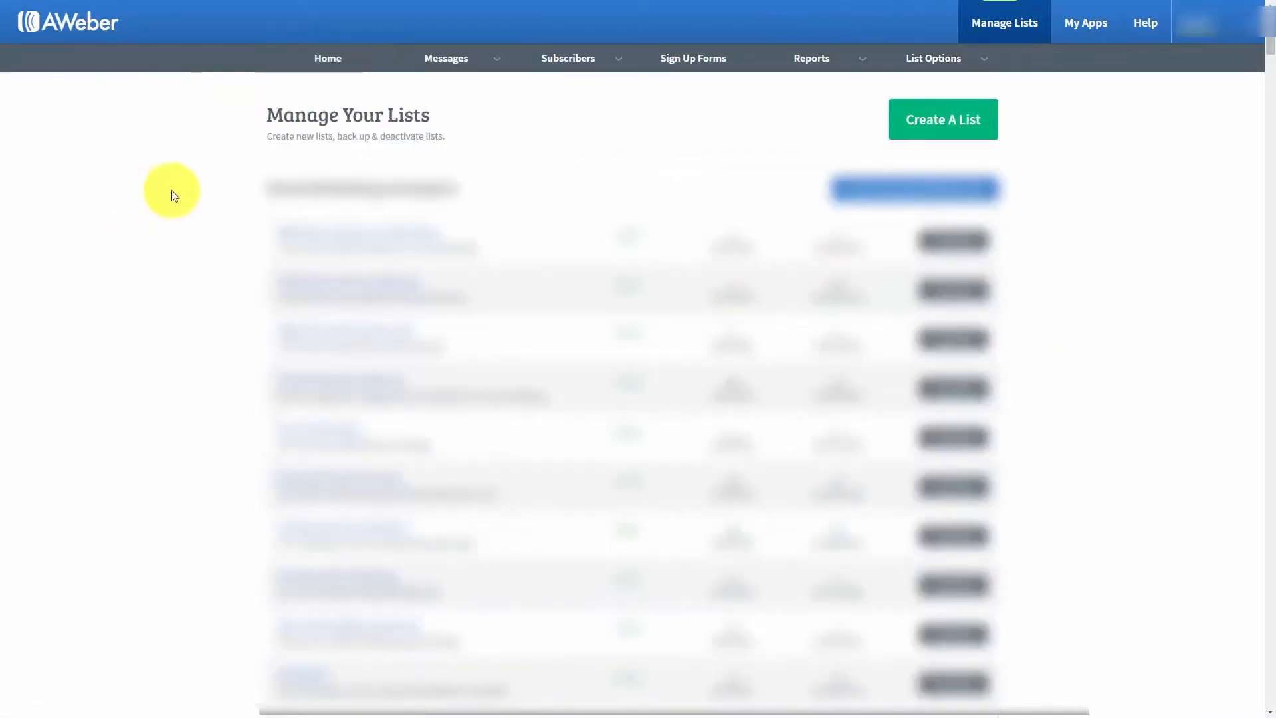
pyautogui.click(918, 126)
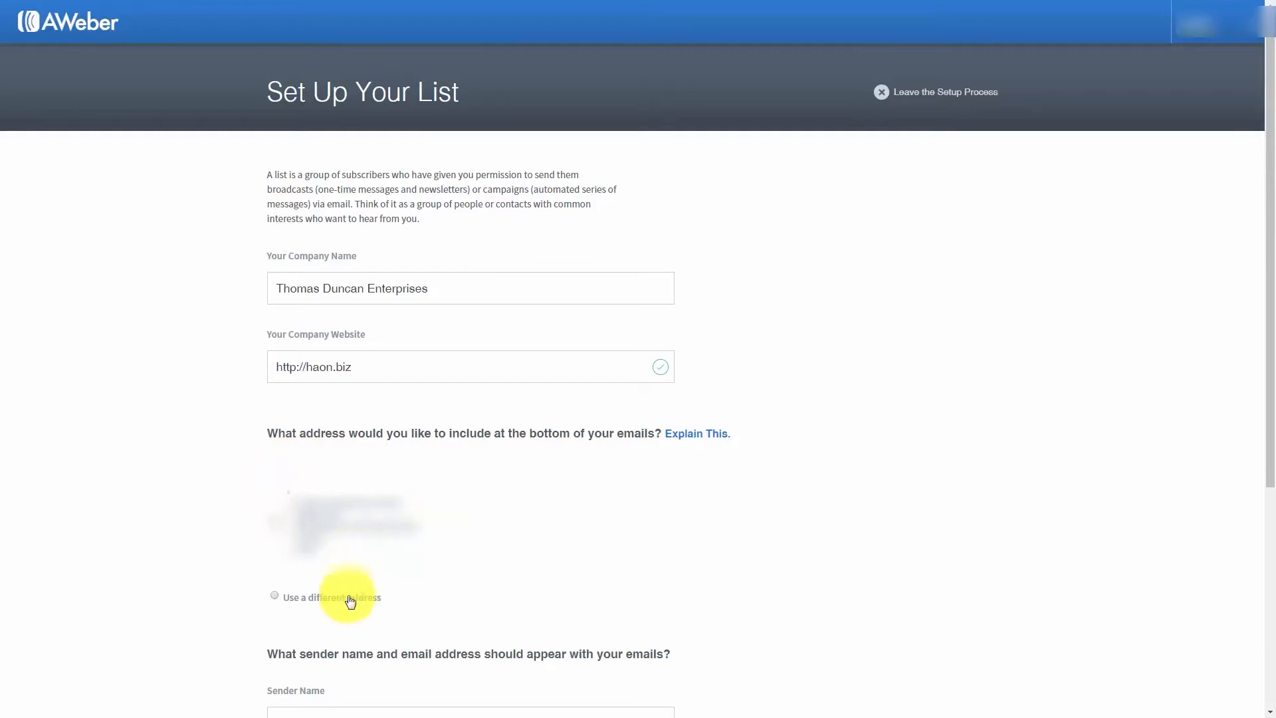
pyautogui.click(275, 596)
pyautogui.scroll(-6, 501, 558)
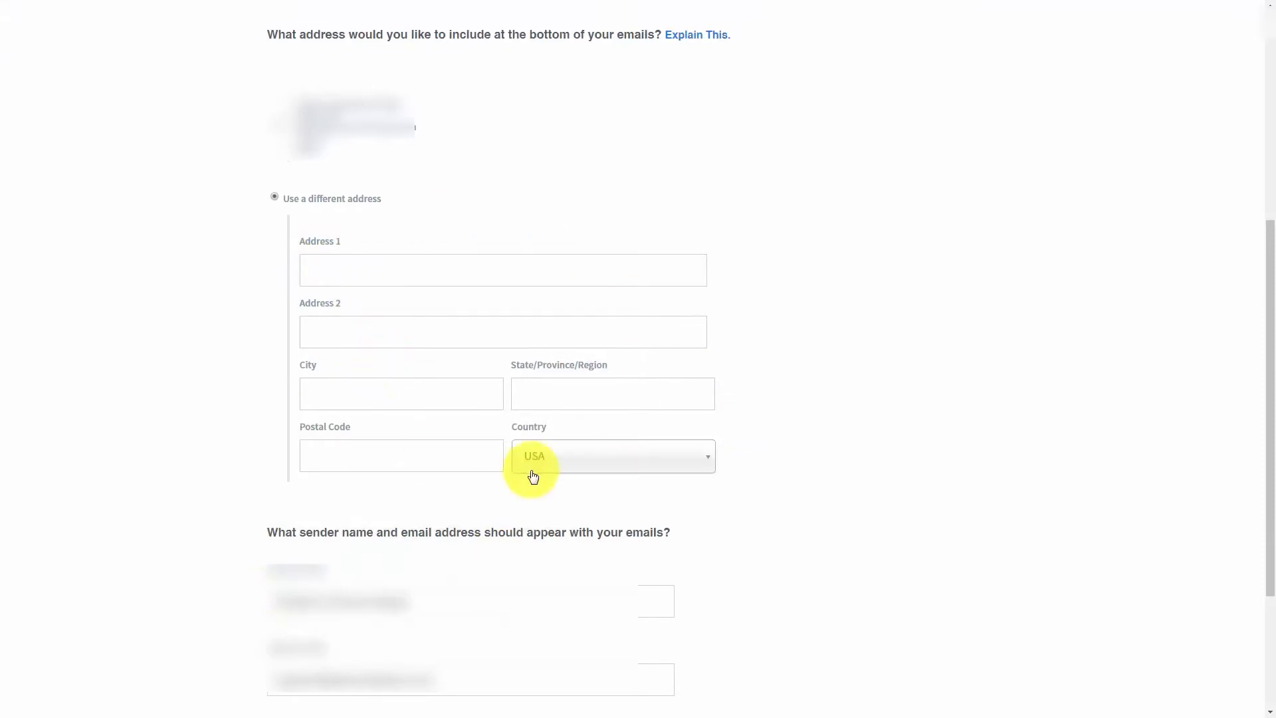
# - Fill in the sender name and email, and name the list "Manage Your List with Aweber" with the description "How to Manage Your Email Marketing List"
pyautogui.scroll(-2, 532, 476)
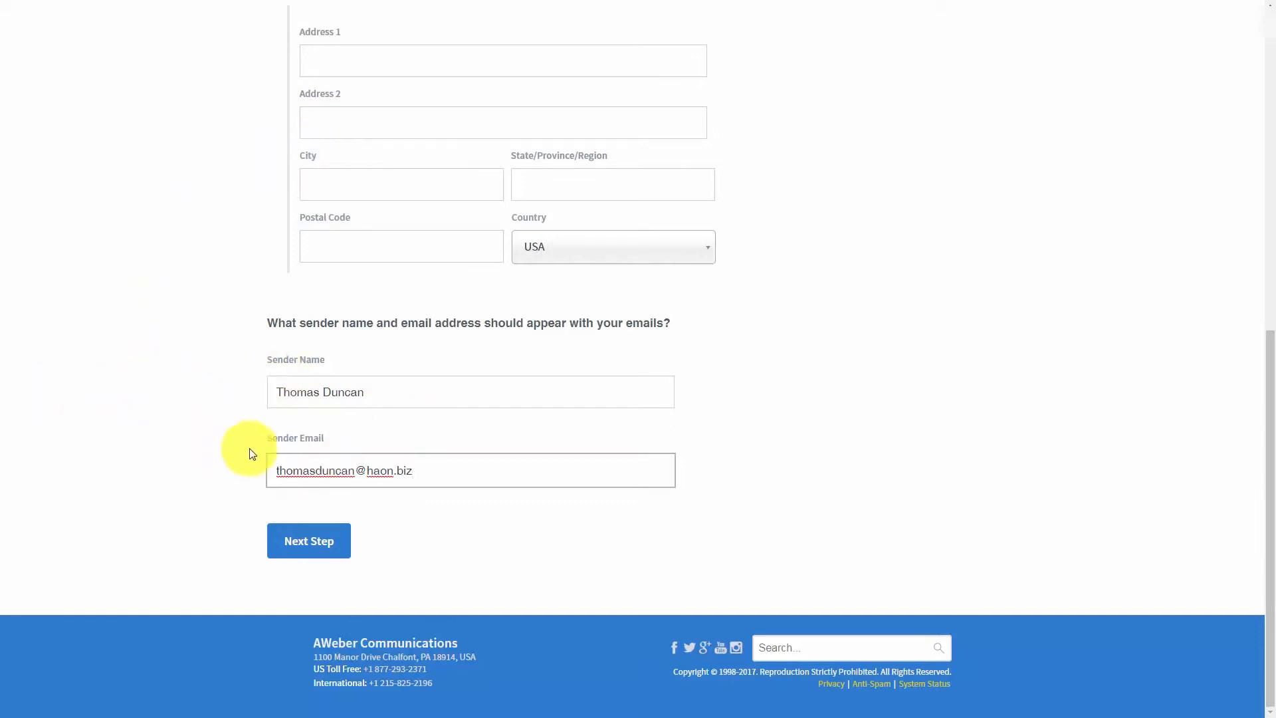
pyautogui.click(323, 553)
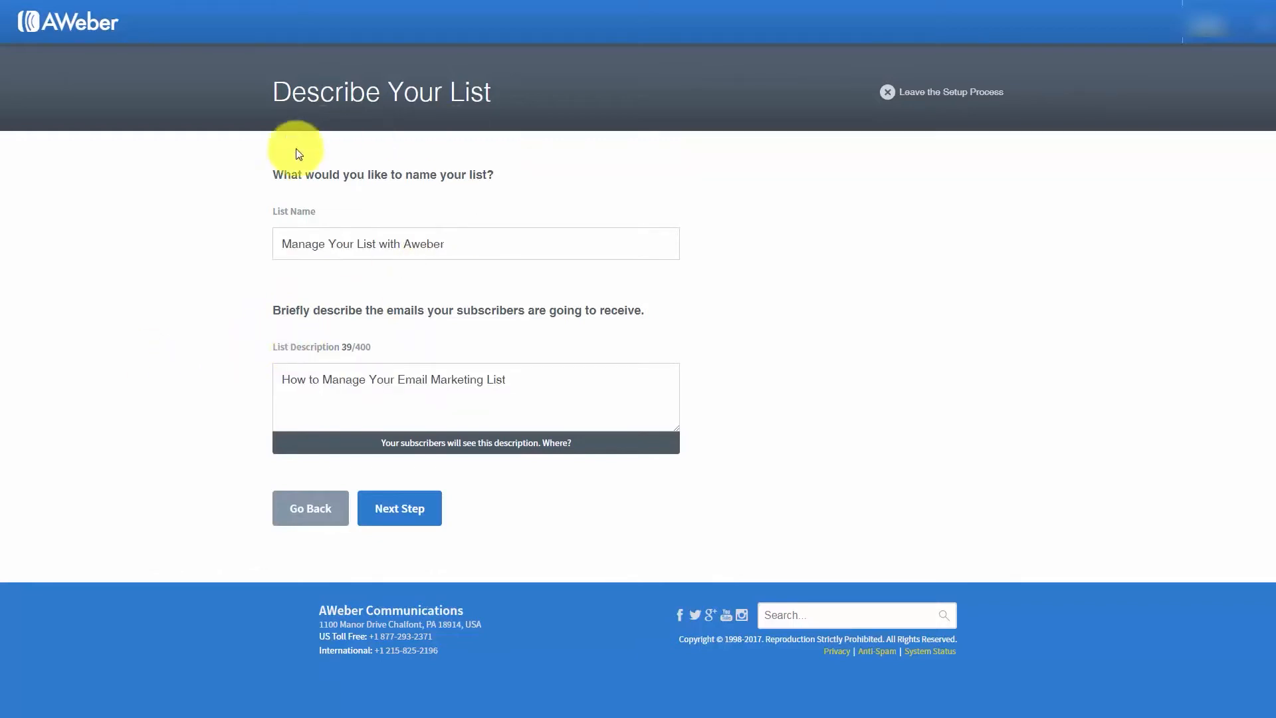
pyautogui.click(396, 514)
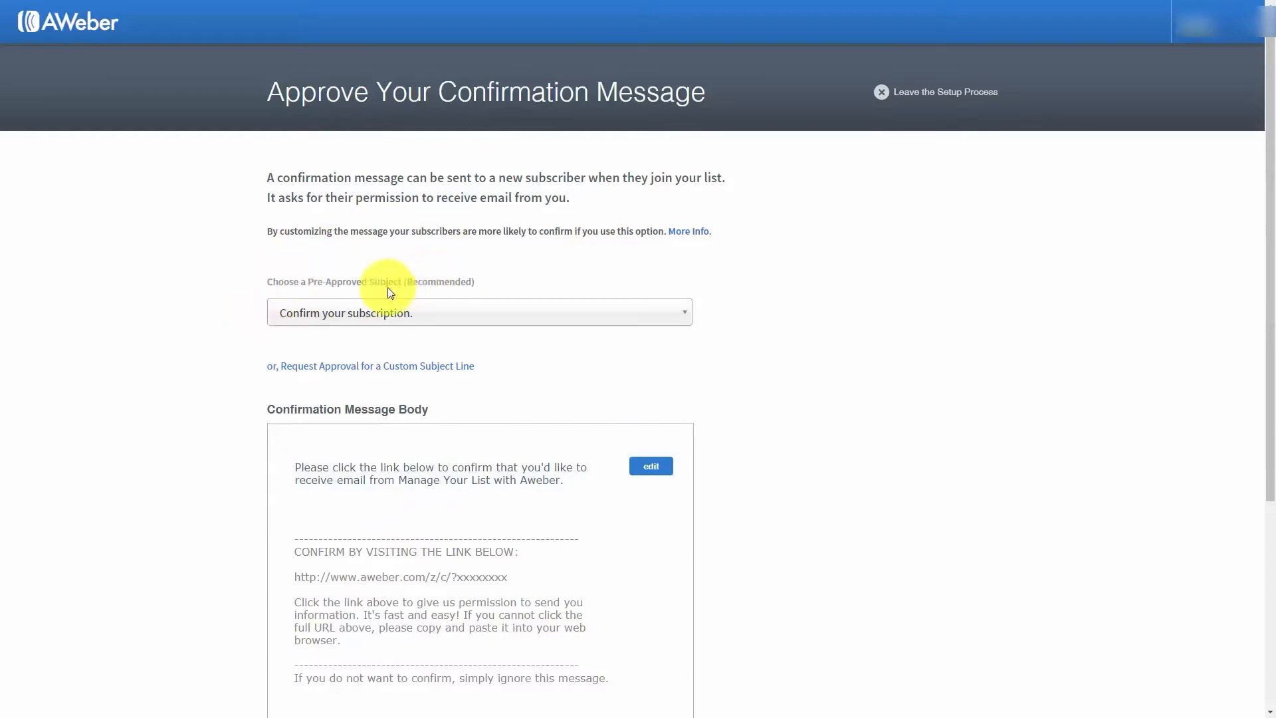
pyautogui.click(664, 322)
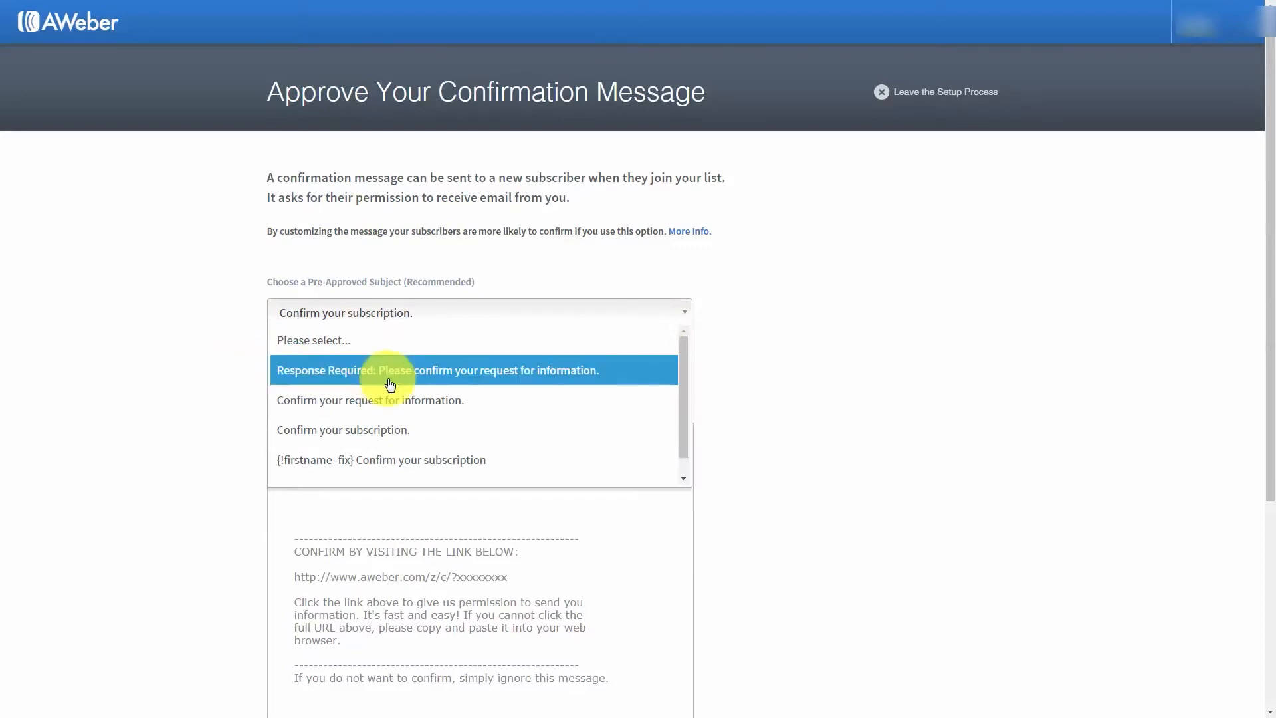
pyautogui.click(223, 285)
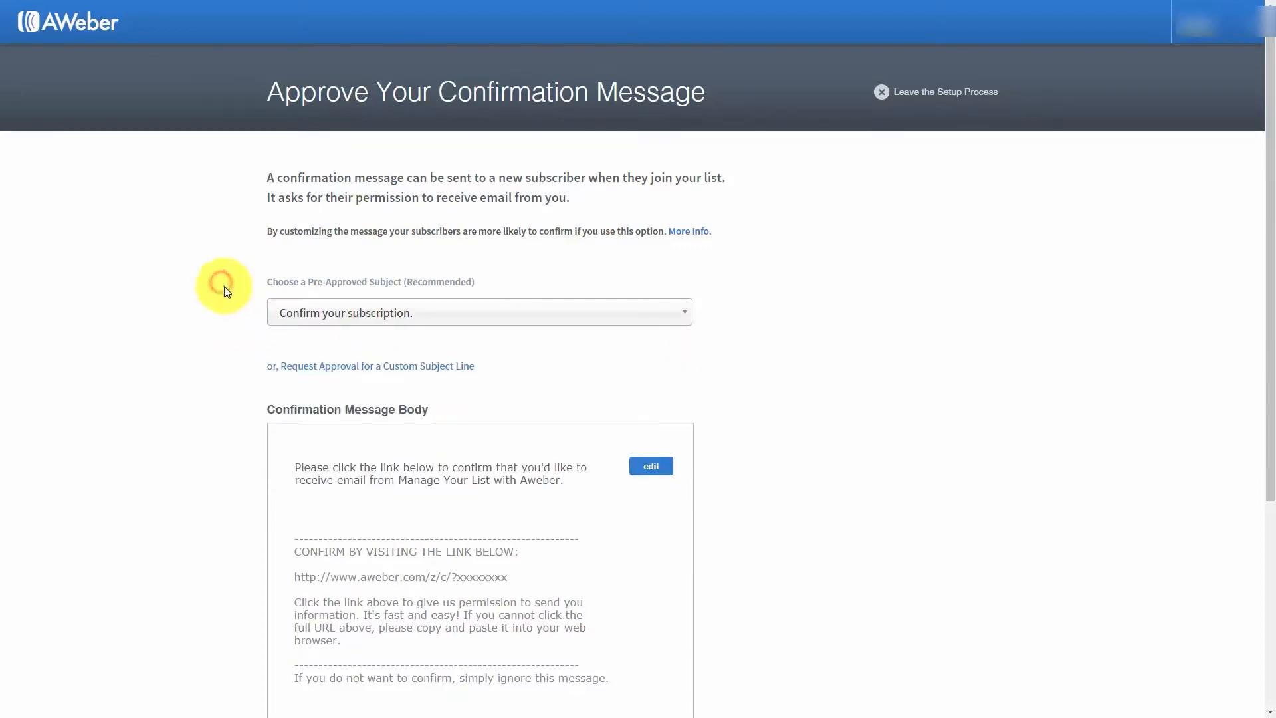
pyautogui.click(378, 369)
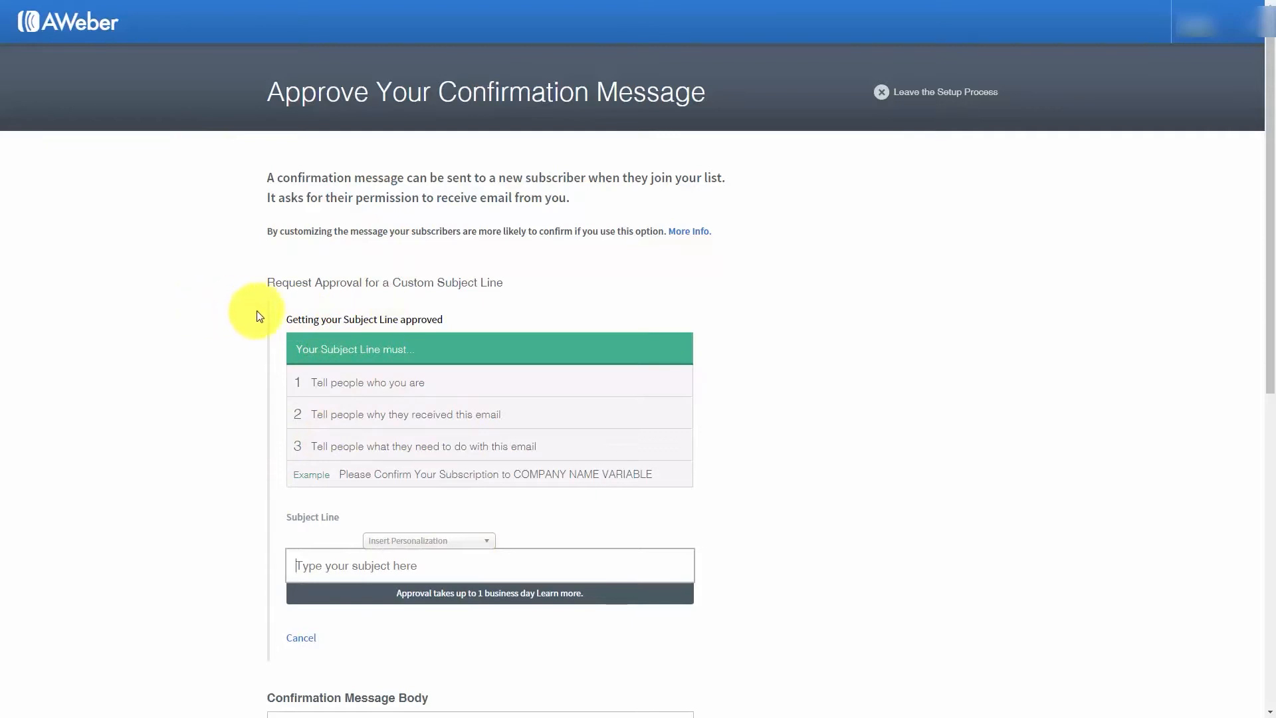
pyautogui.click(301, 637)
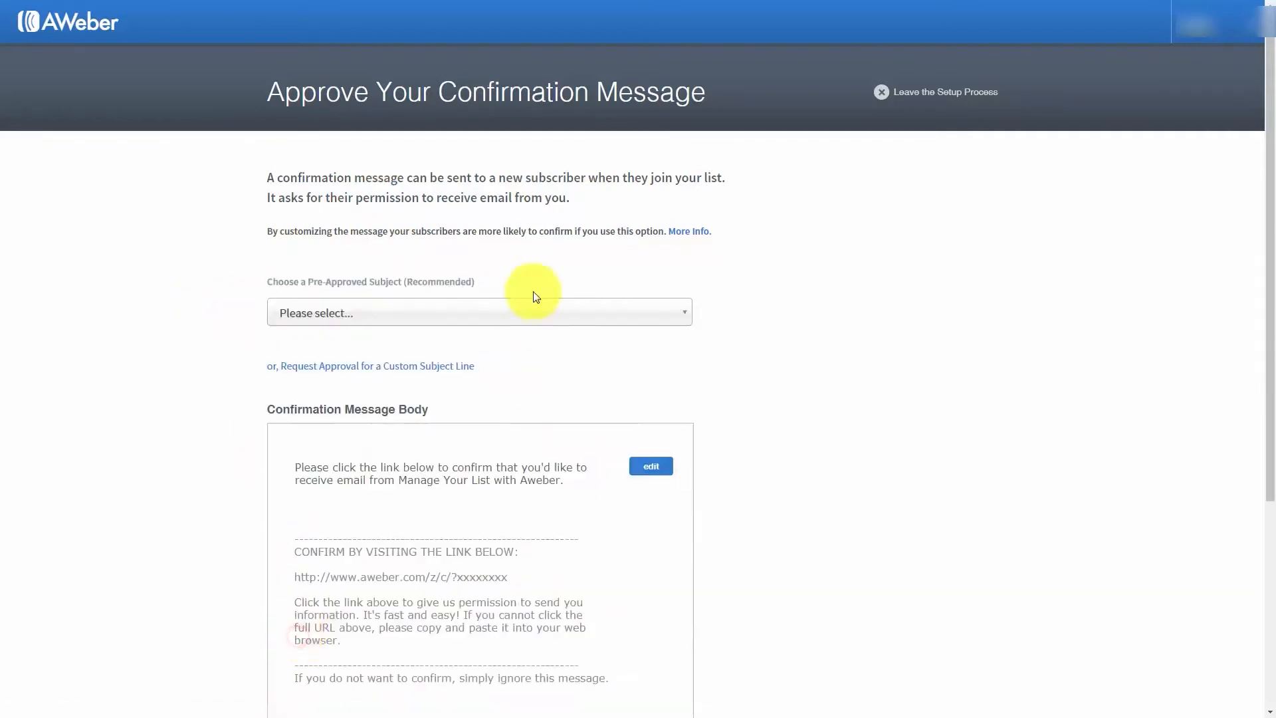
# - Set the confirmation message's pre-approved subject to "Confirm your subscription."
pyautogui.click(512, 315)
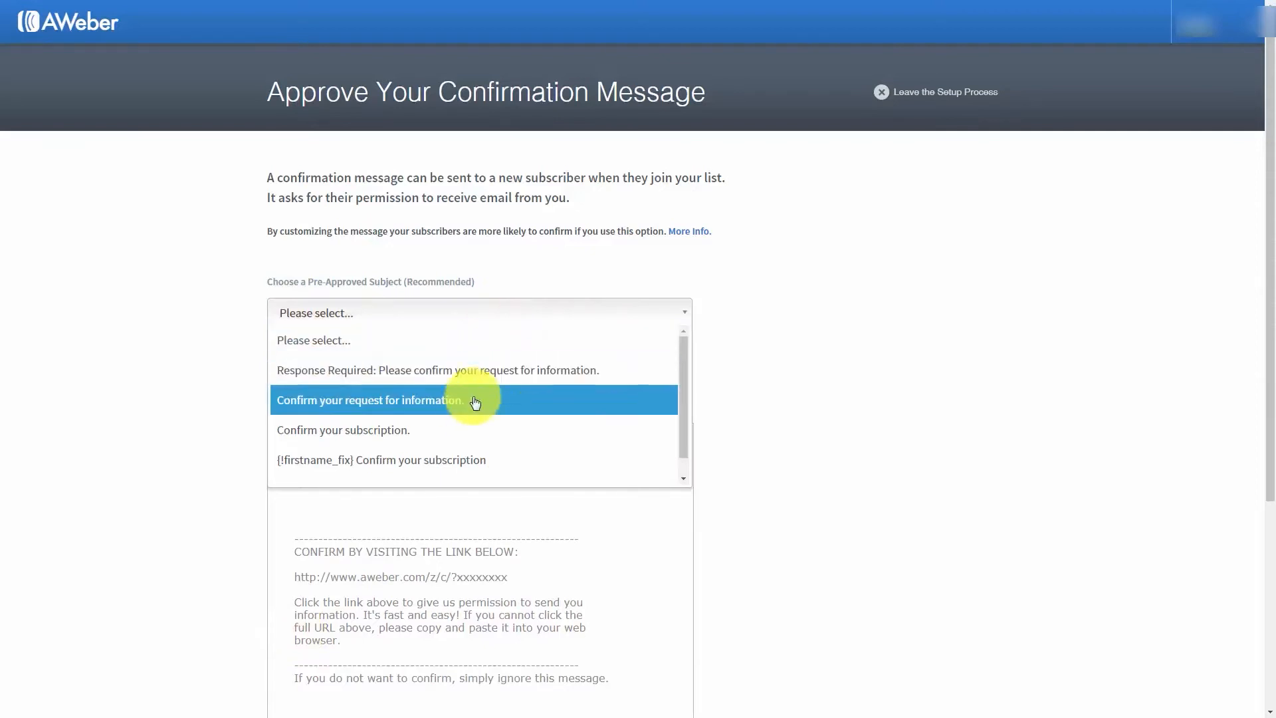
pyautogui.click(472, 428)
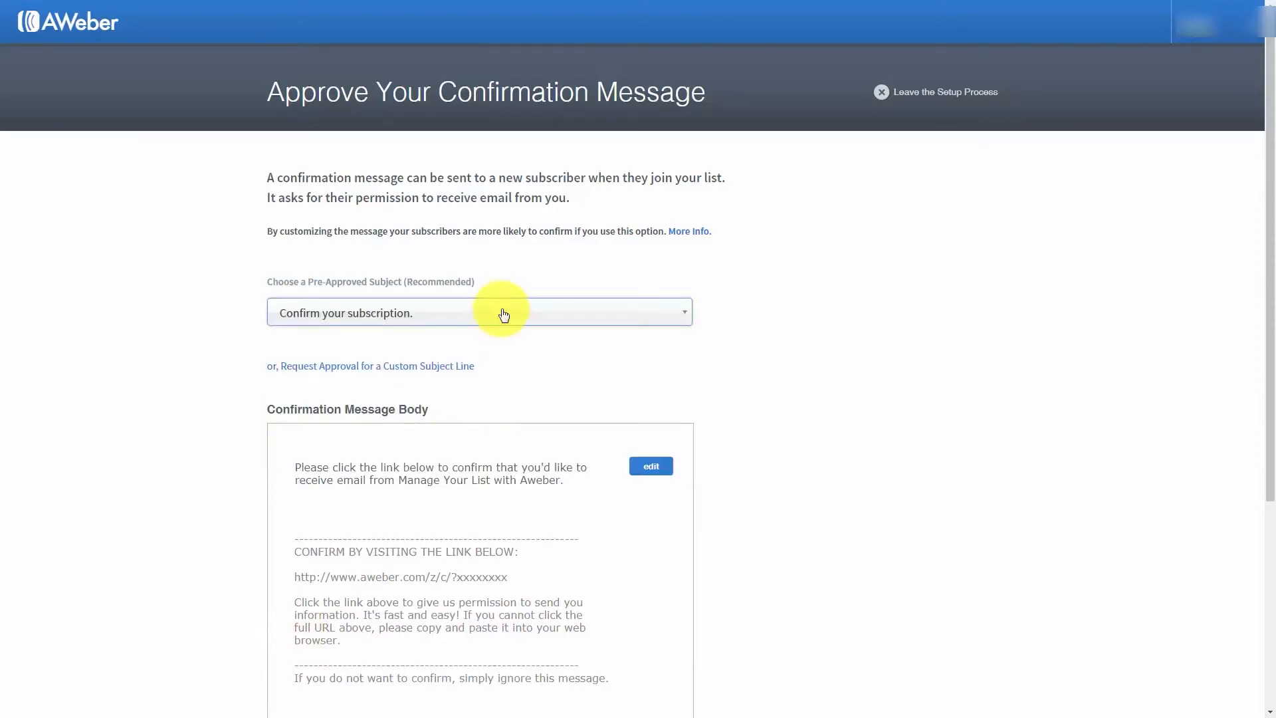
# - Reword the confirmation message's intro to end with "receive email from the Manage Your List with Aweber Tutorial Course."
pyautogui.scroll(-1, 504, 315)
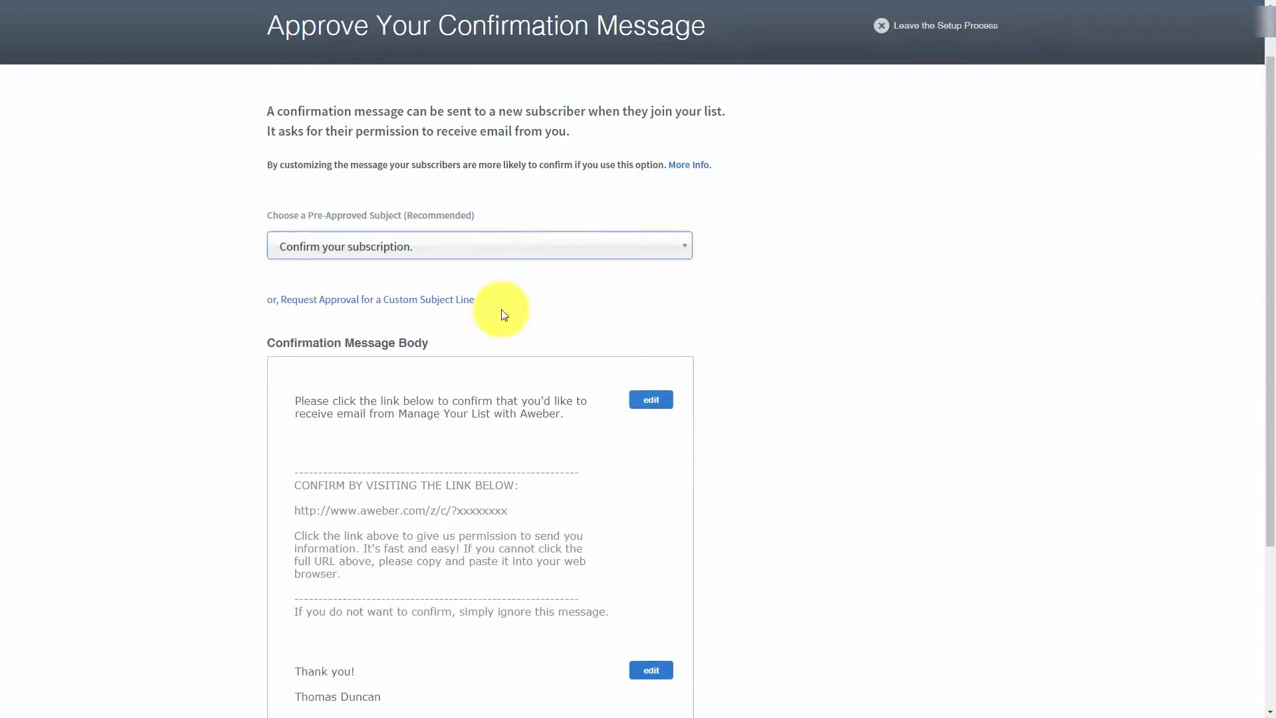
pyautogui.click(650, 401)
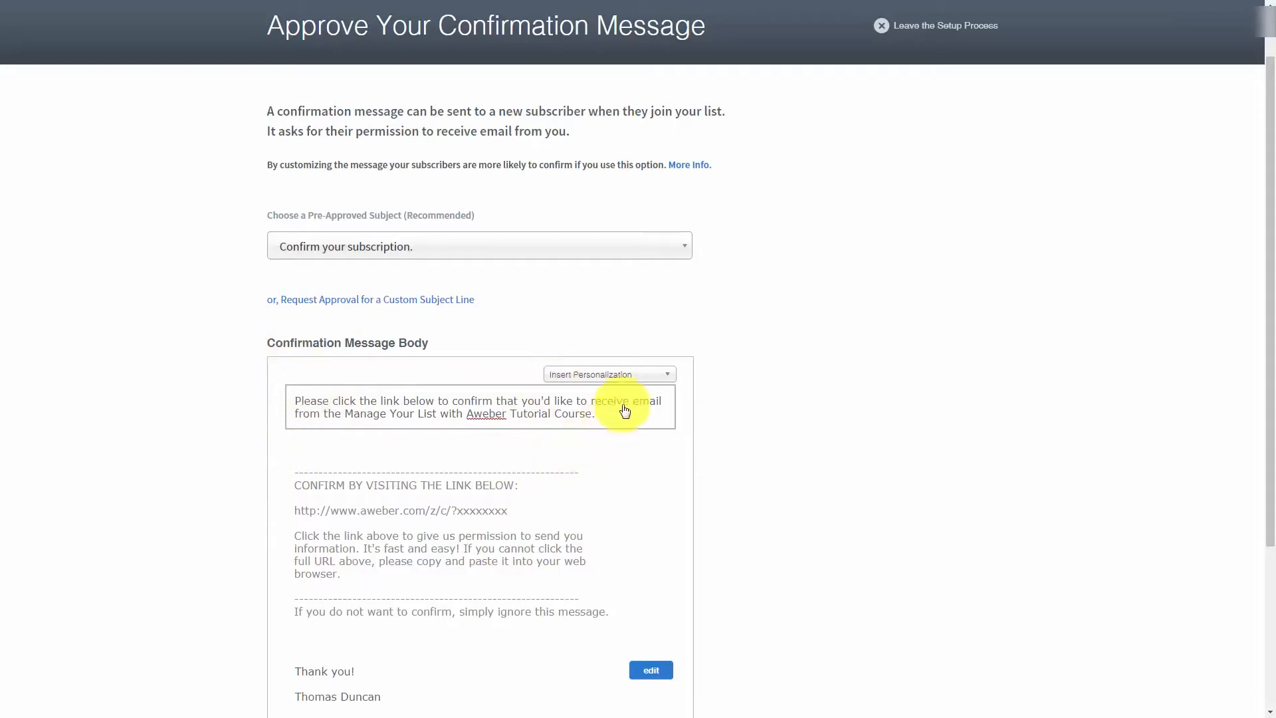
# - Insert the {!firstname} personalization at the end of the confirmation message's intro text
pyautogui.click(667, 376)
pyautogui.scroll(-3, 650, 407)
pyautogui.scroll(-2, 648, 411)
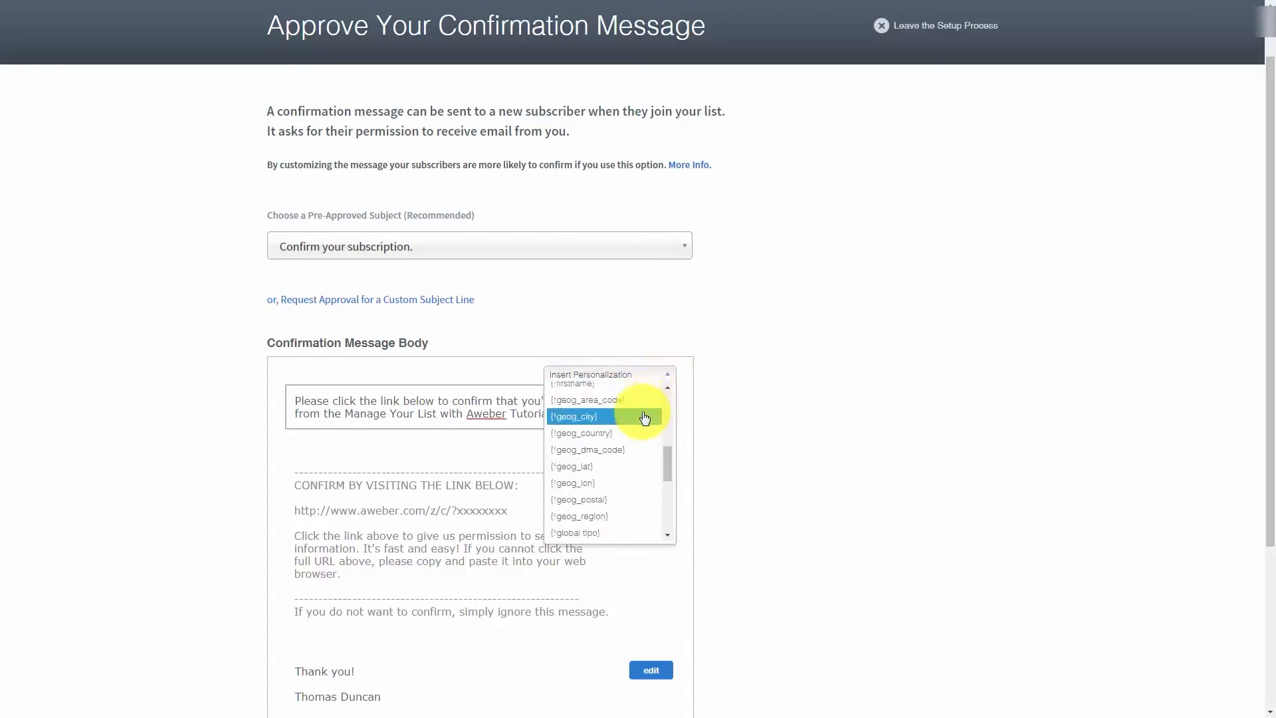
pyautogui.scroll(2, 645, 417)
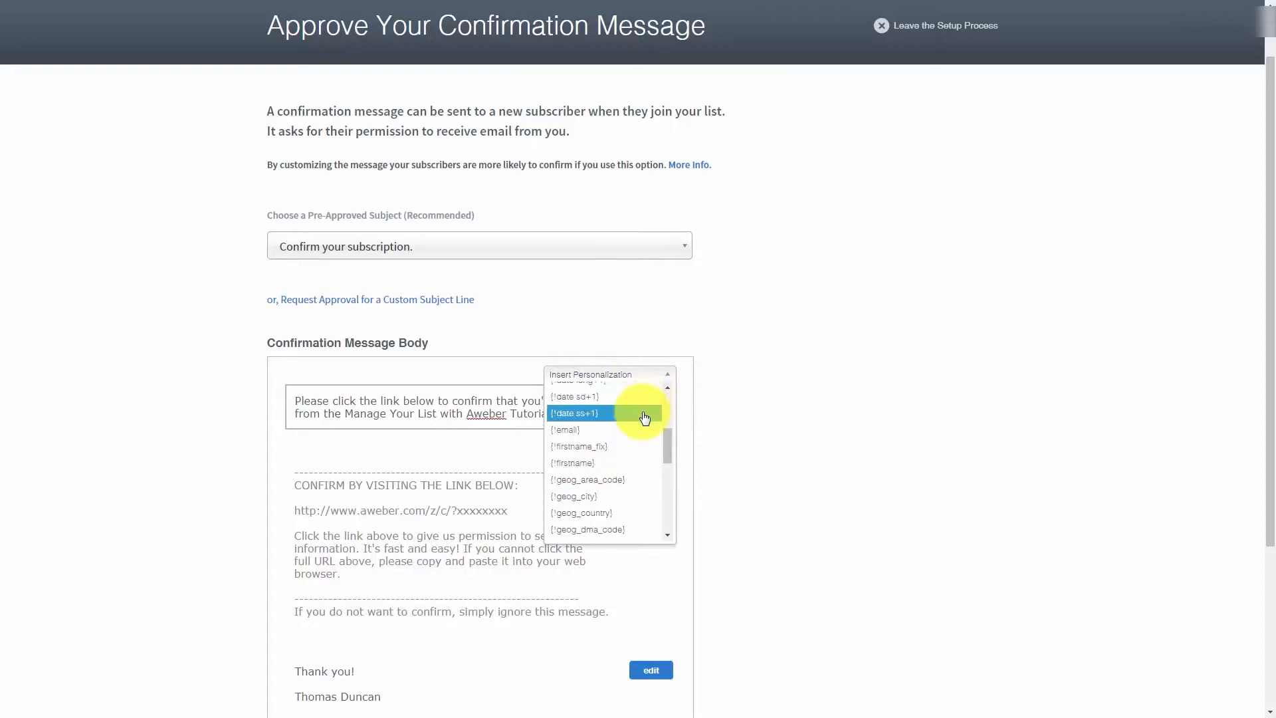
pyautogui.click(572, 464)
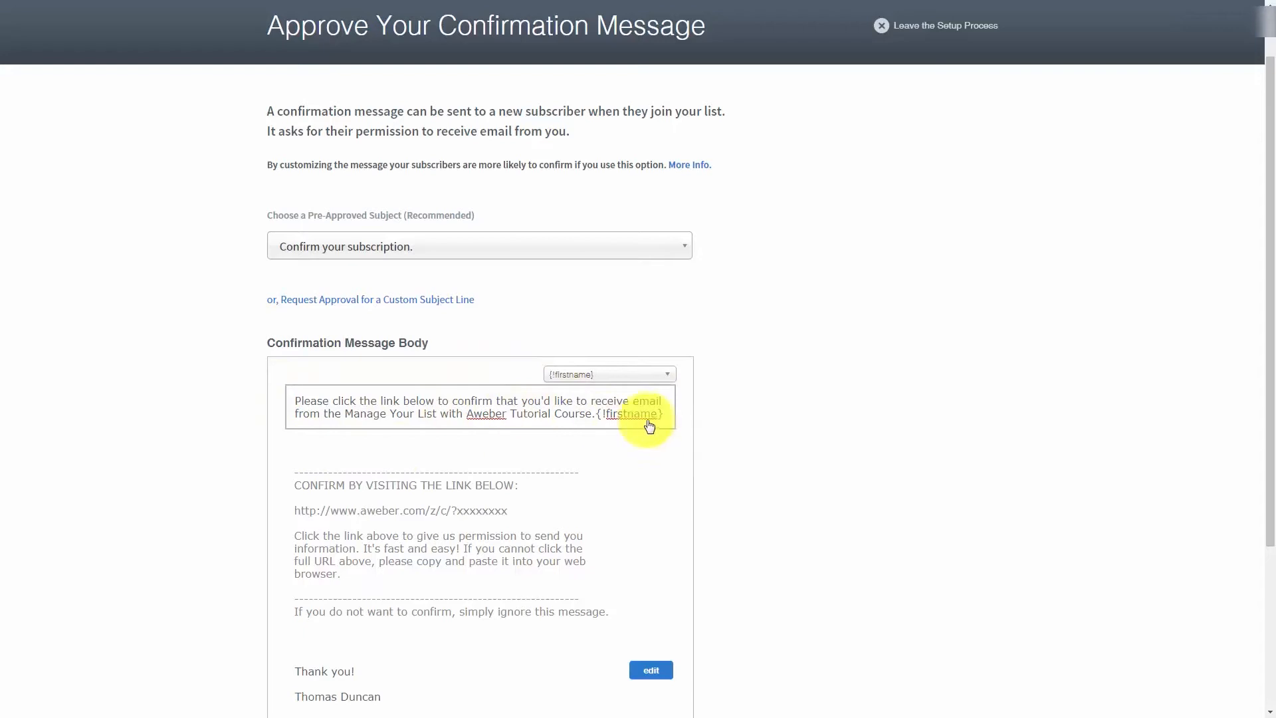
# - Insert the {!firstname_fix} personalization followed by a comma at the start of the intro text instead
pyautogui.click(640, 375)
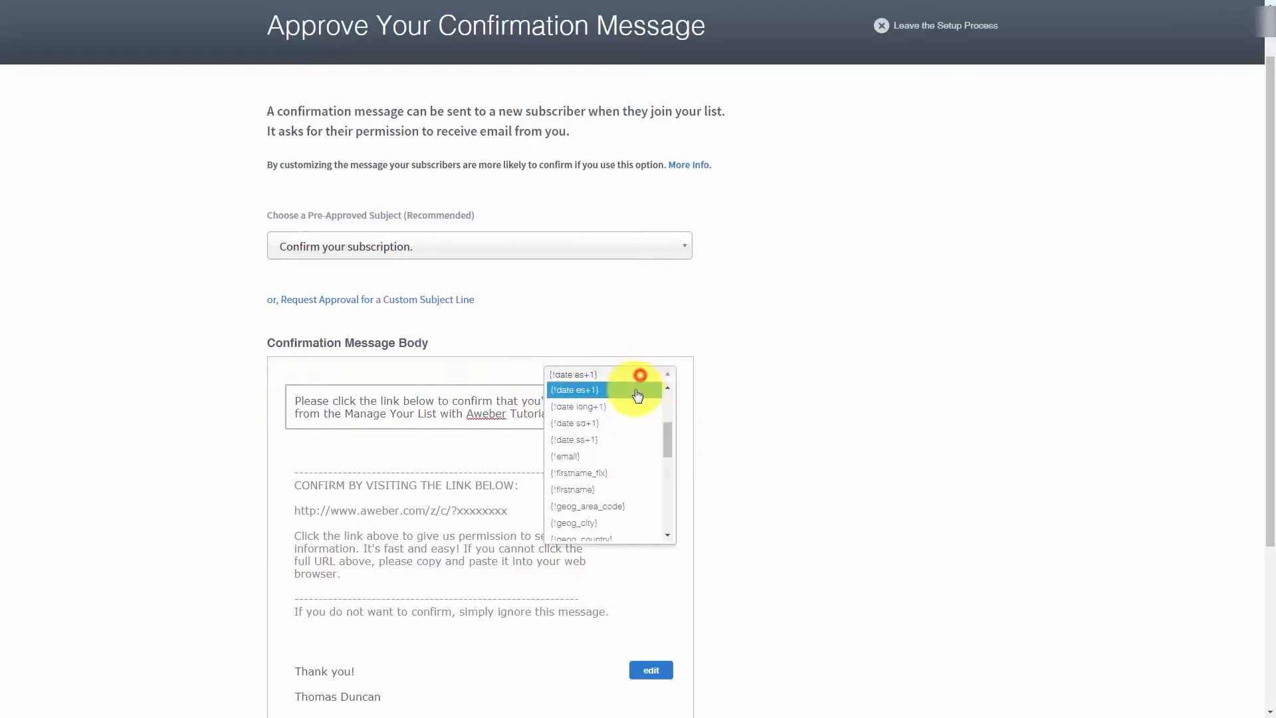
pyautogui.click(620, 473)
pyautogui.write(',')
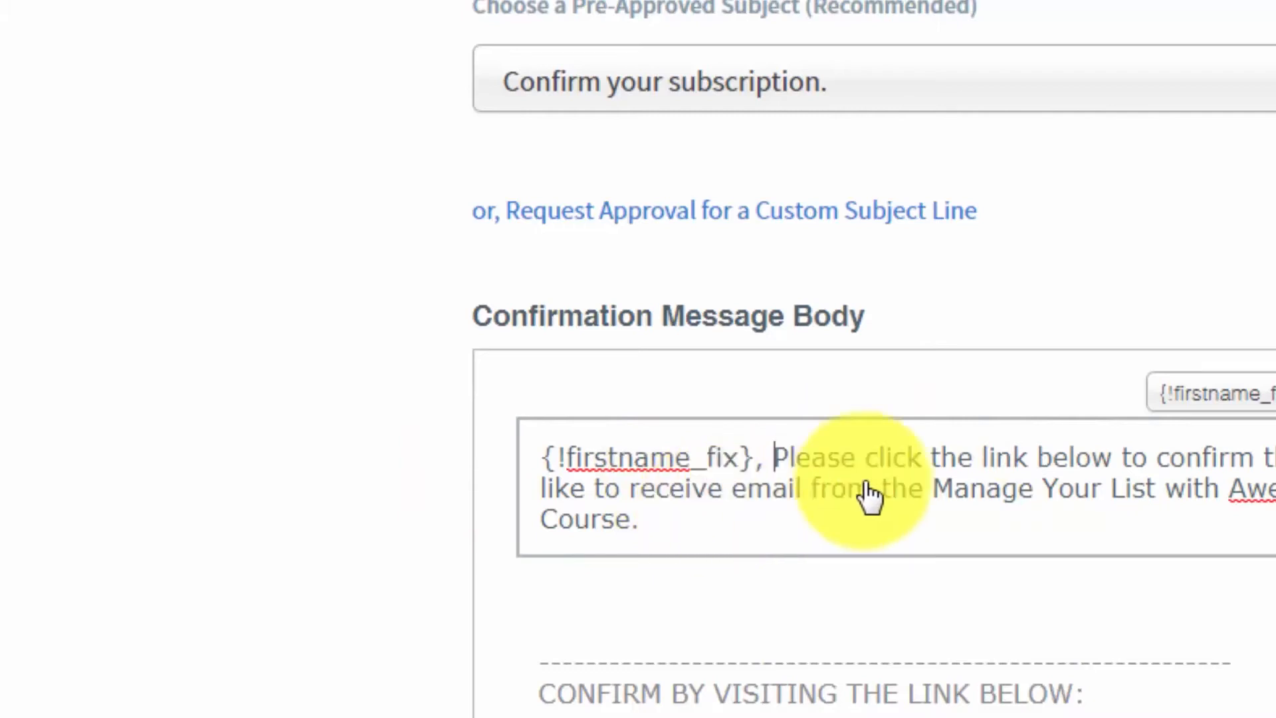
# - Remove the {!firstname_fix} personalization and its comma from the start of the intro text
pyautogui.press('BackSpace')
pyautogui.press('BackSpace')
pyautogui.press('BackSpace')
pyautogui.press('BackSpace')
pyautogui.press('BackSpace')
pyautogui.press('BackSpace')
pyautogui.press('BackSpace')
pyautogui.press('BackSpace')
pyautogui.press('BackSpace')
pyautogui.press('BackSpace')
pyautogui.press('BackSpace')
pyautogui.press('BackSpace')
pyautogui.press('BackSpace')
pyautogui.press('BackSpace')
pyautogui.press('BackSpace')
pyautogui.press('BackSpace')
pyautogui.press('BackSpace')
pyautogui.press('BackSpace')
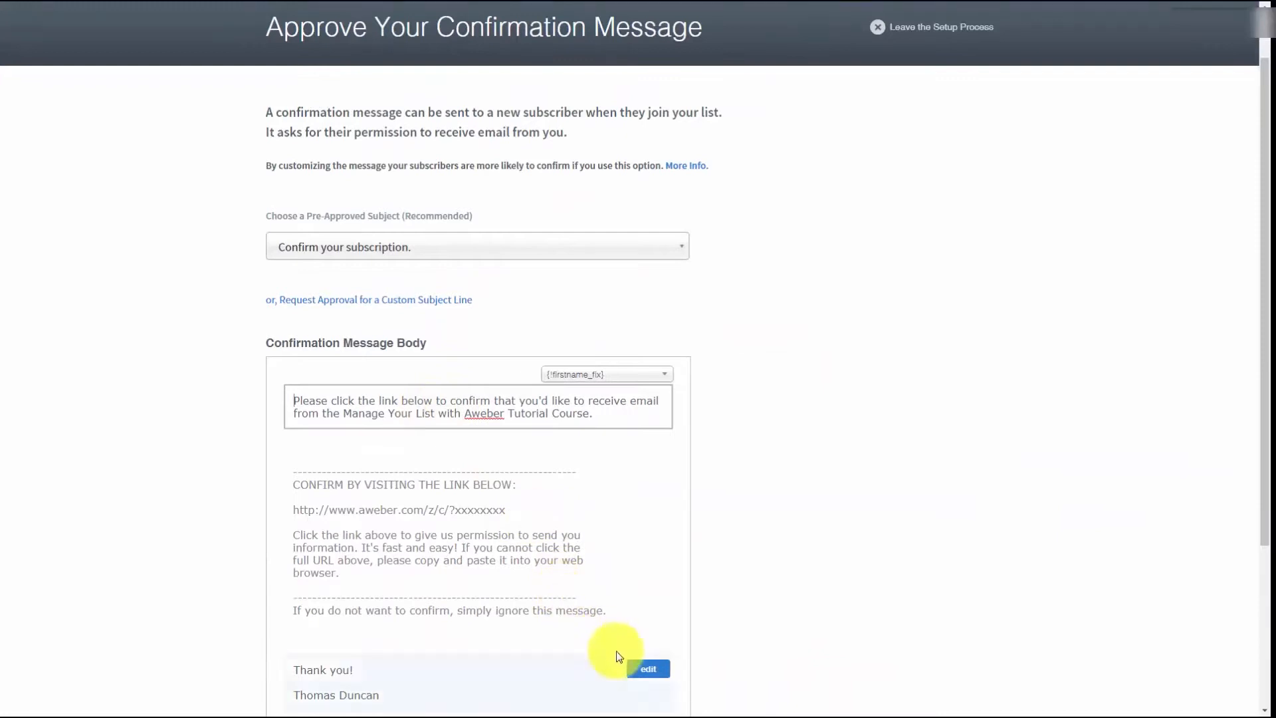
# - Remove the blank line in the message's closing signature and add "CEO TD Enterprises" below the sender's name
pyautogui.click(646, 672)
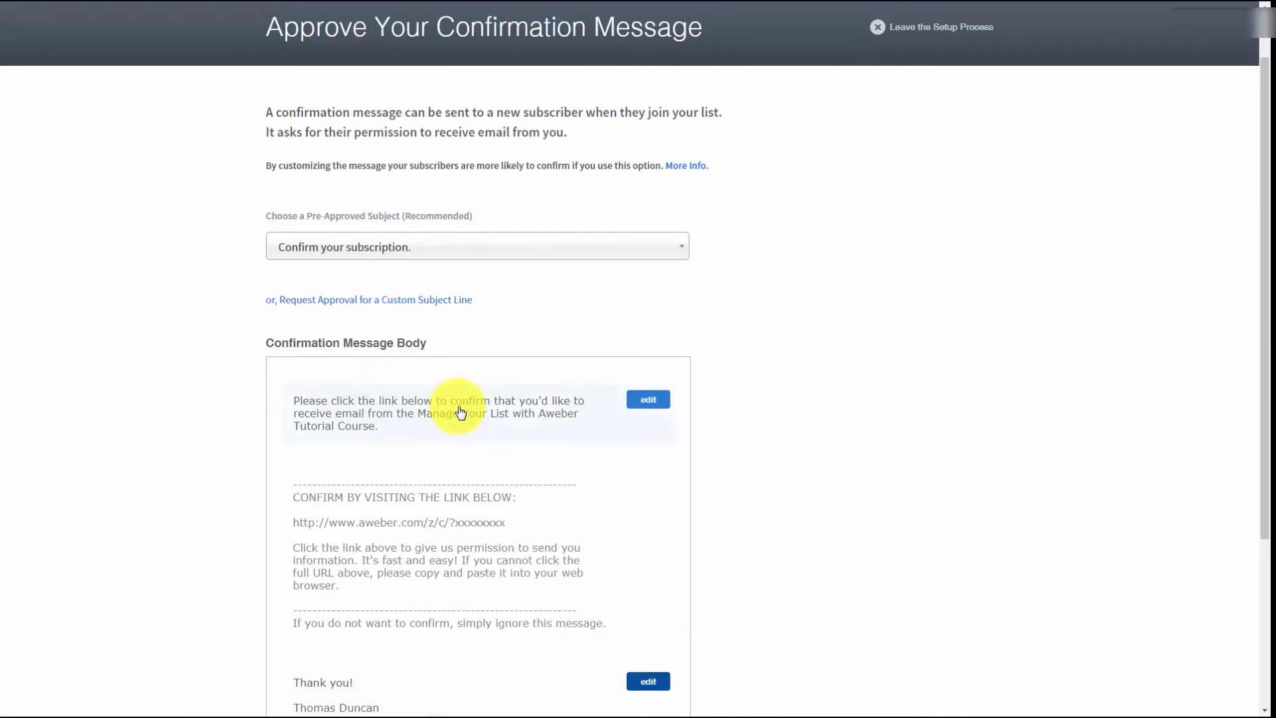
pyautogui.scroll(-3, 458, 415)
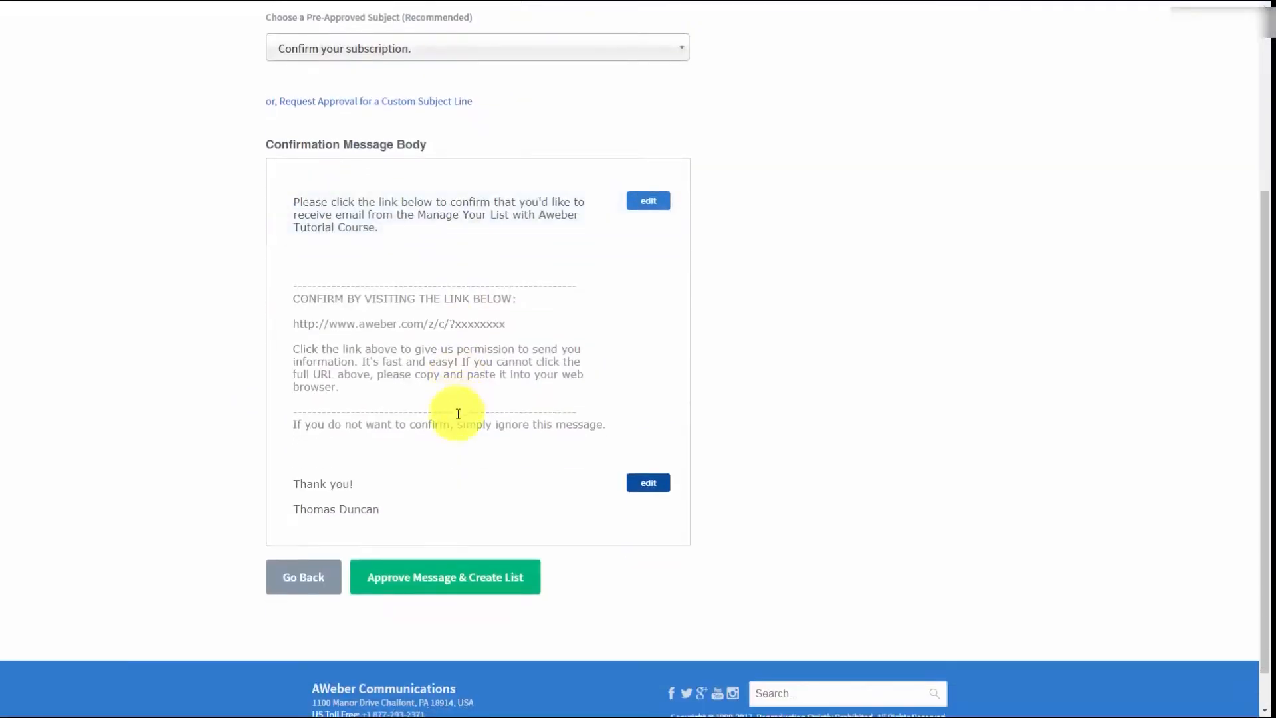
pyautogui.click(641, 486)
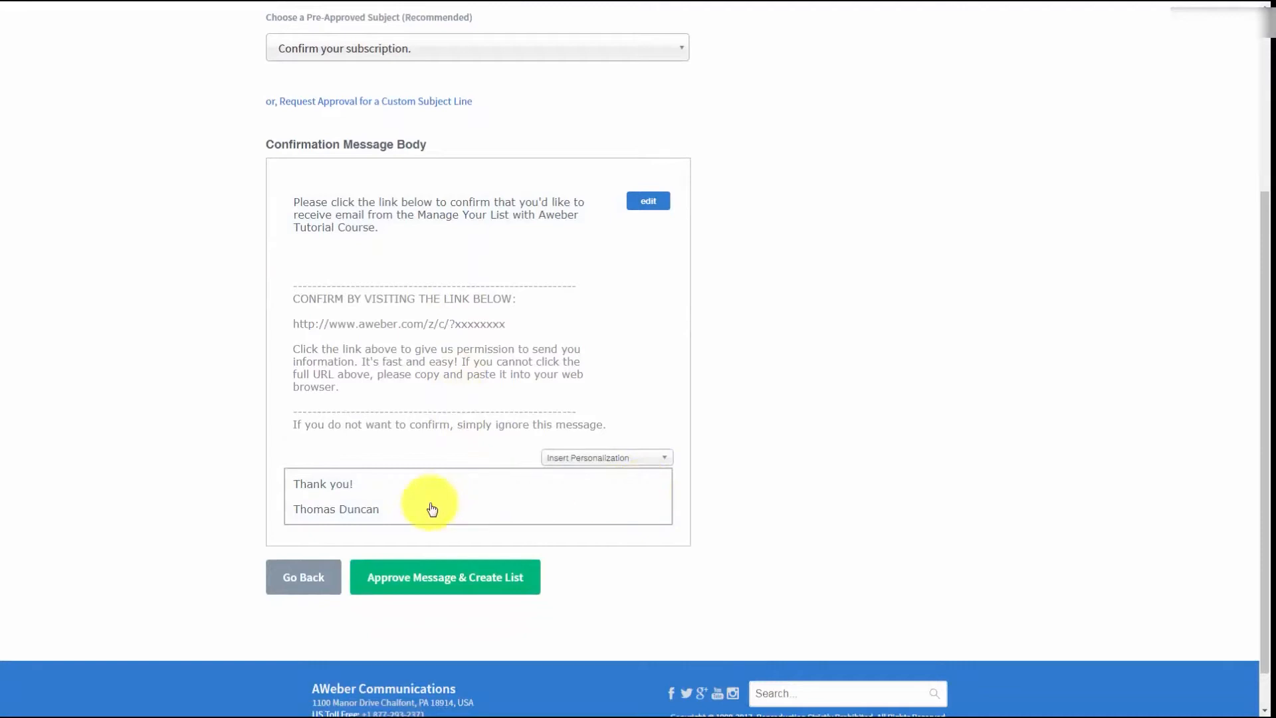
pyautogui.press('BackSpace')
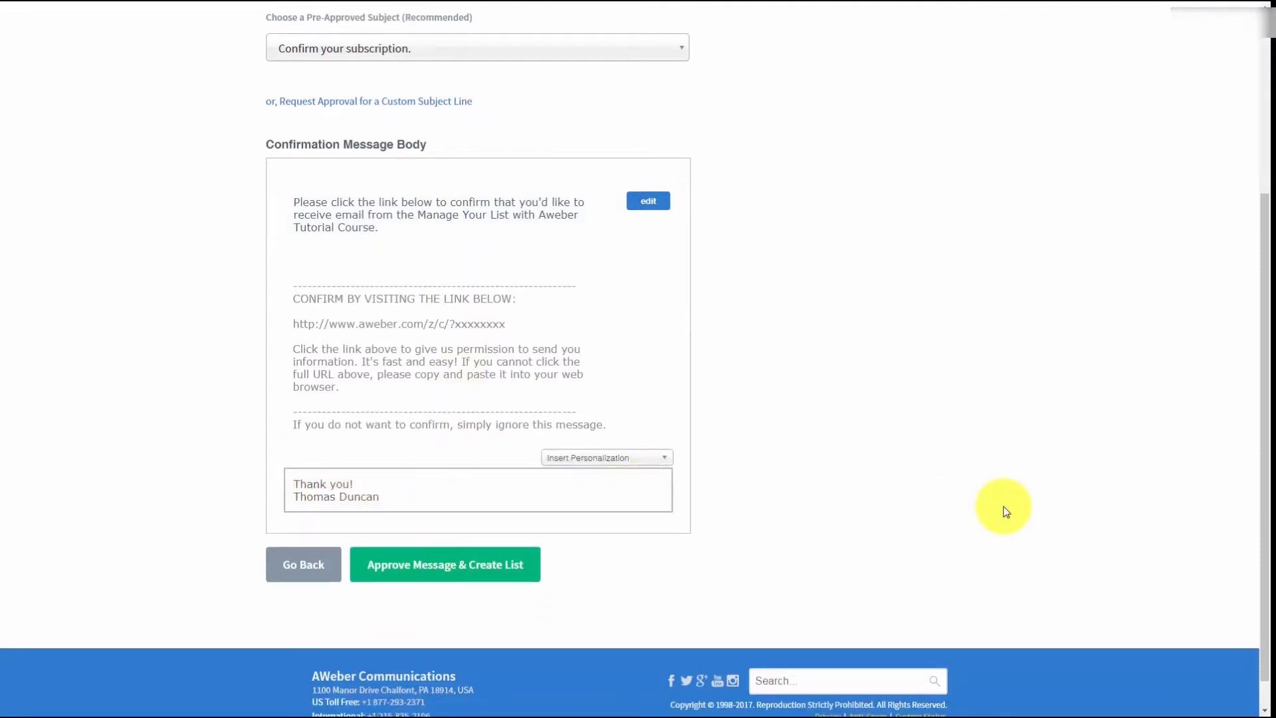
pyautogui.click(1006, 512)
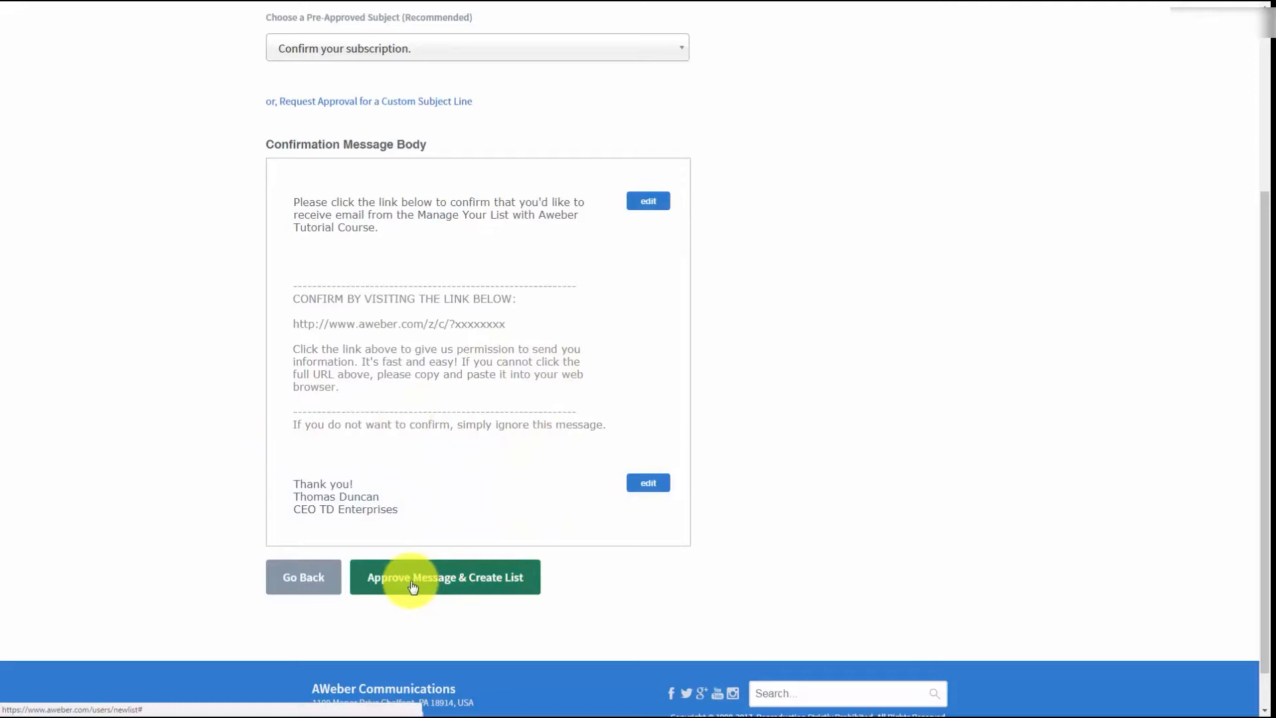
# - Check the whole confirmation message, approve it and create the list
pyautogui.scroll(2, 531, 533)
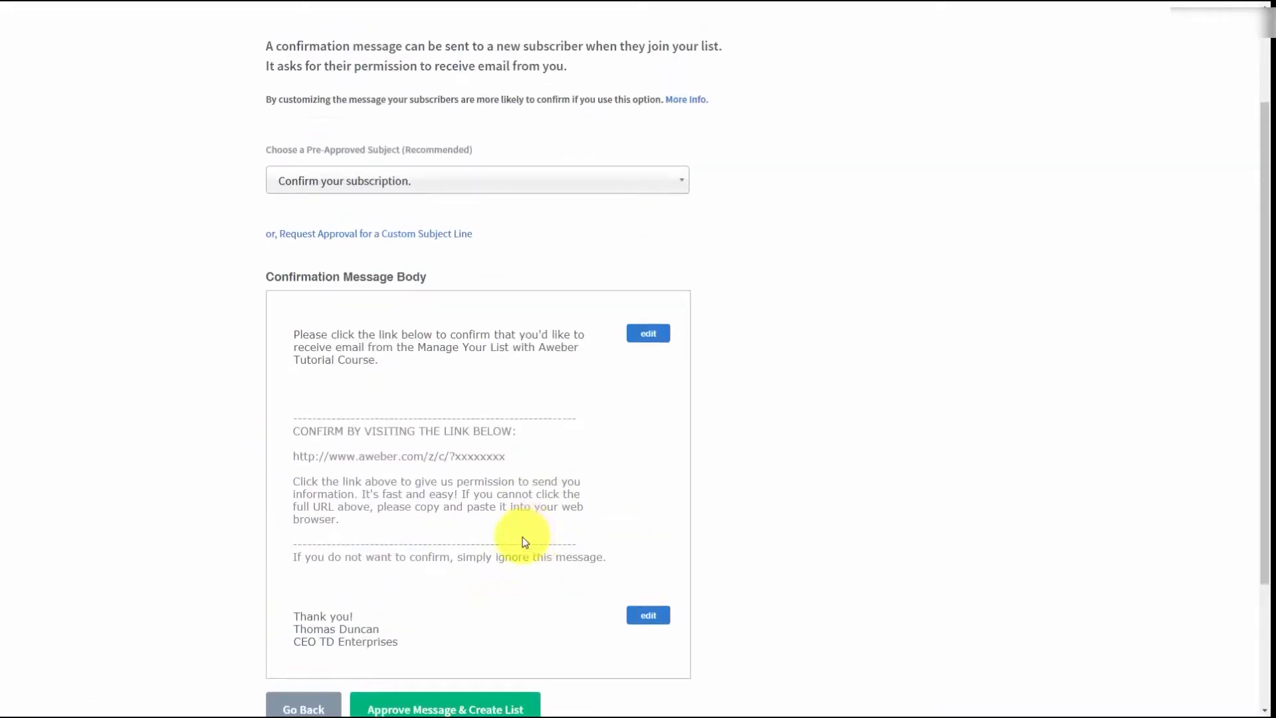
pyautogui.scroll(-1, 361, 468)
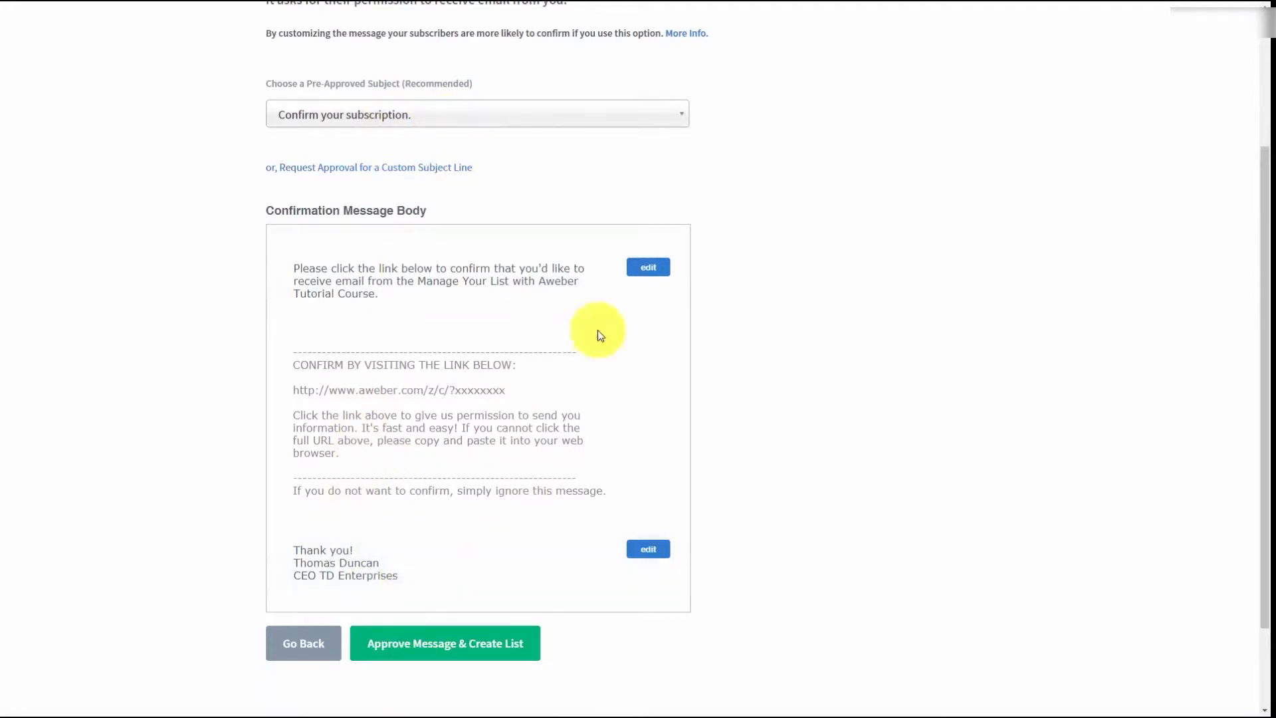
pyautogui.click(409, 649)
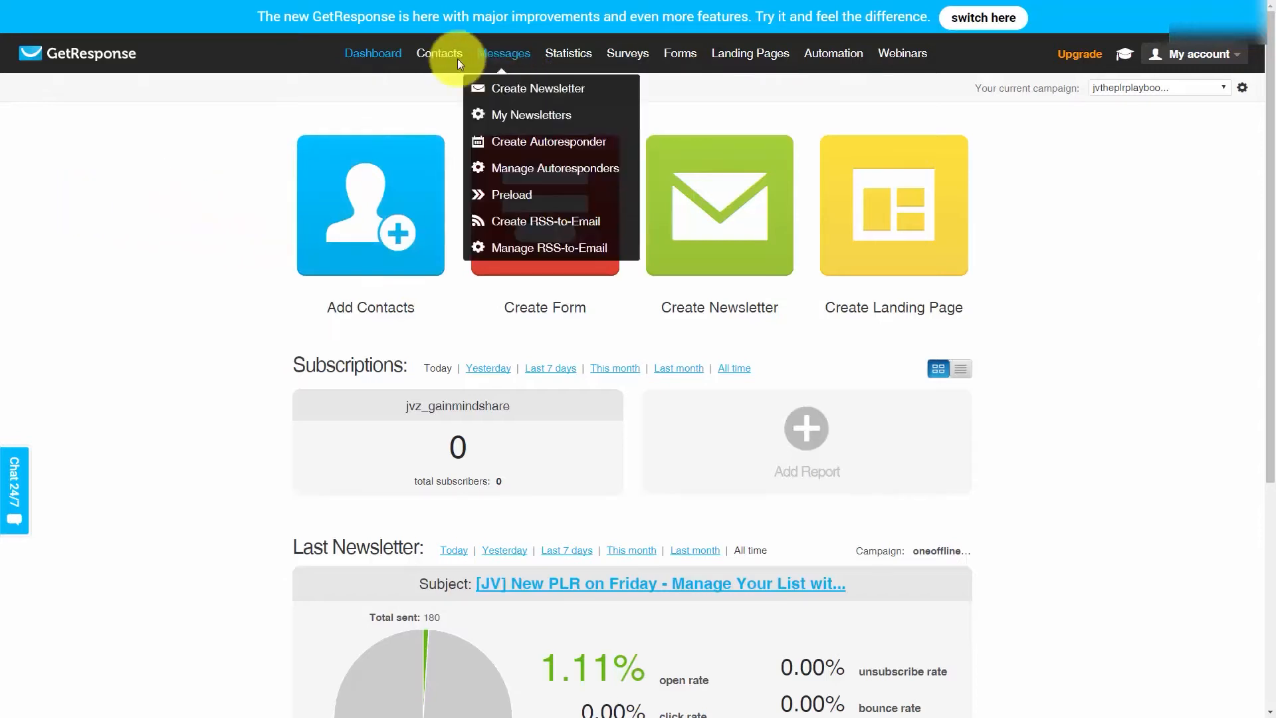
# - In GetResponse, go to the contact search and display all contacts
pyautogui.moveTo(432, 56)
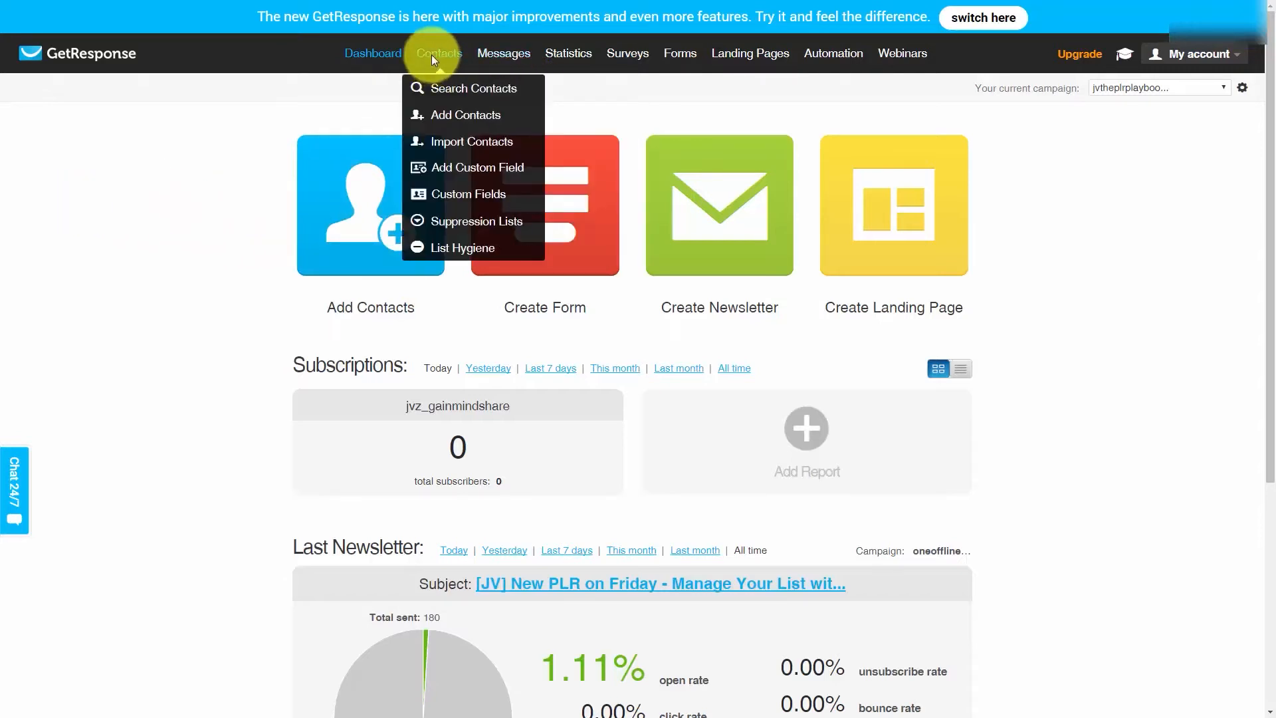
pyautogui.click(447, 89)
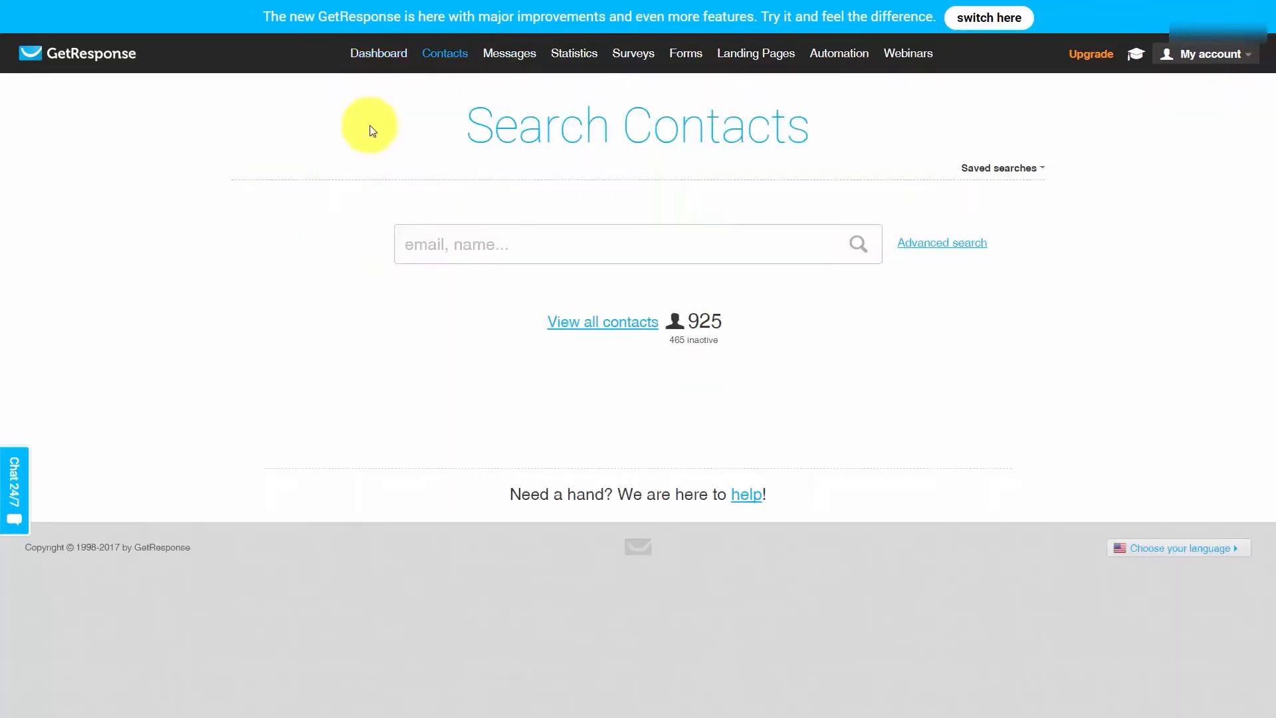
pyautogui.click(581, 323)
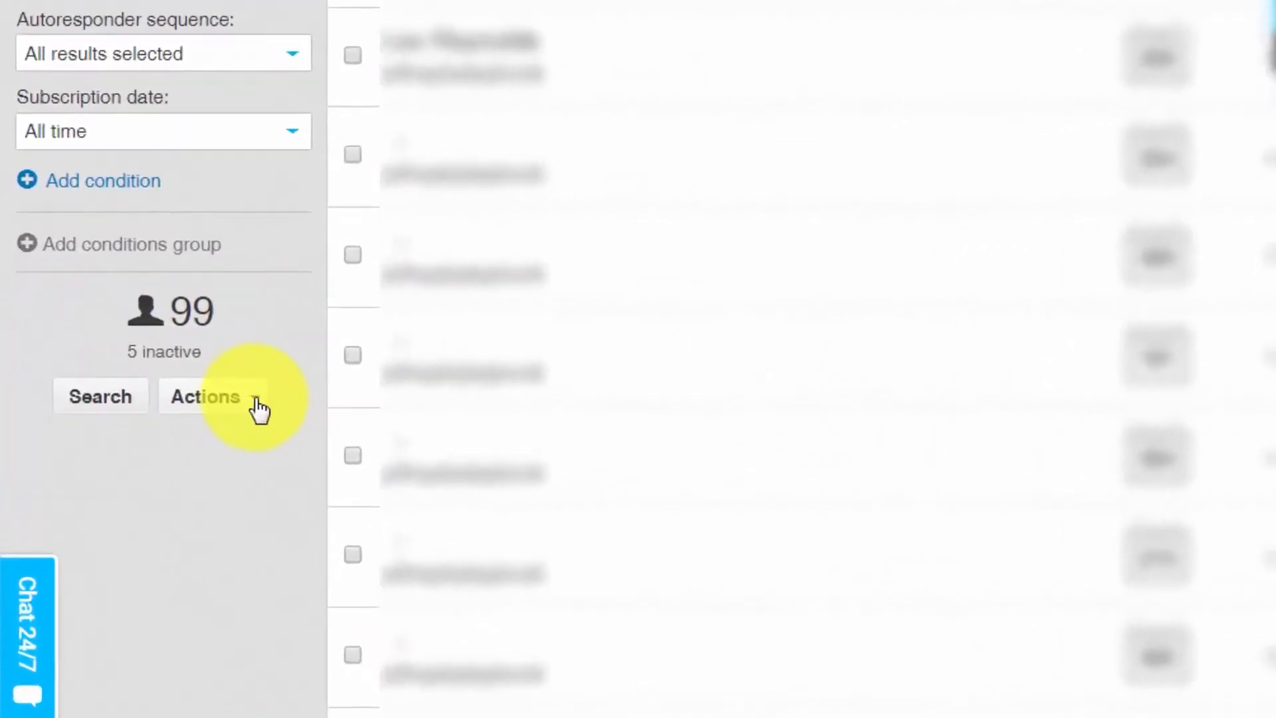
# - Export the displayed contacts as a CSV file named "listfromgetresponse" and download it
pyautogui.click(257, 408)
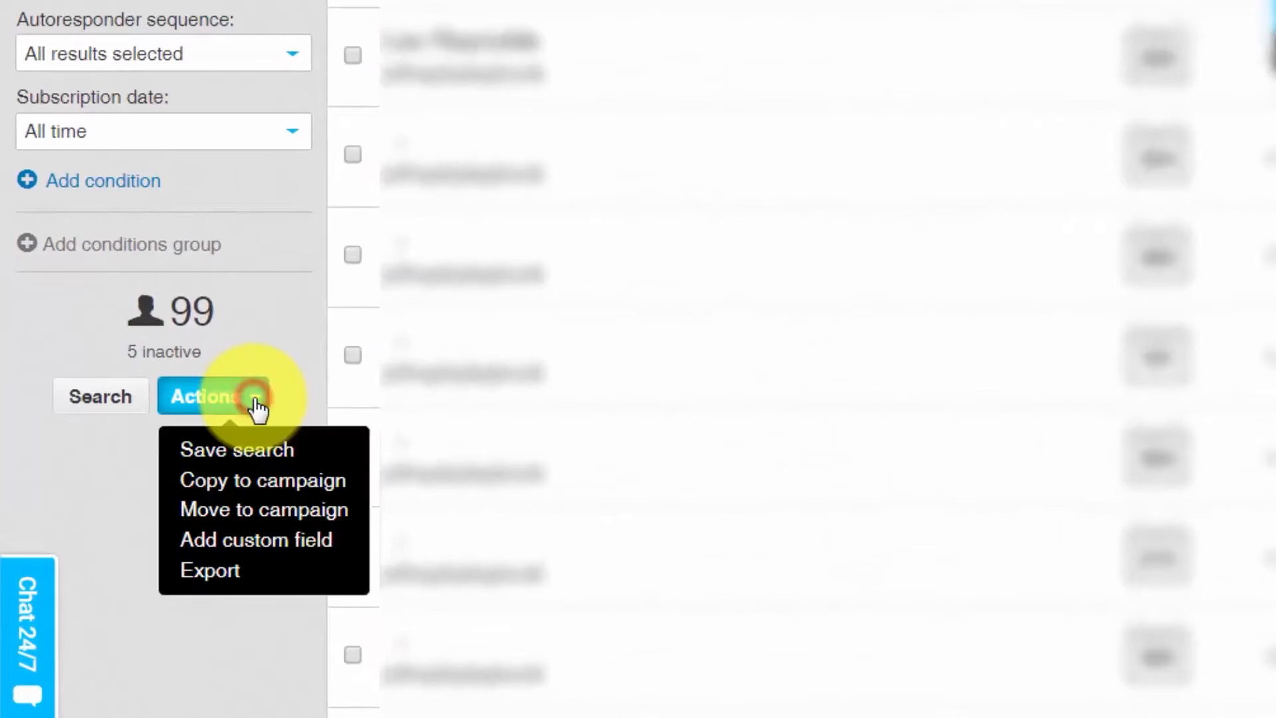
pyautogui.click(201, 575)
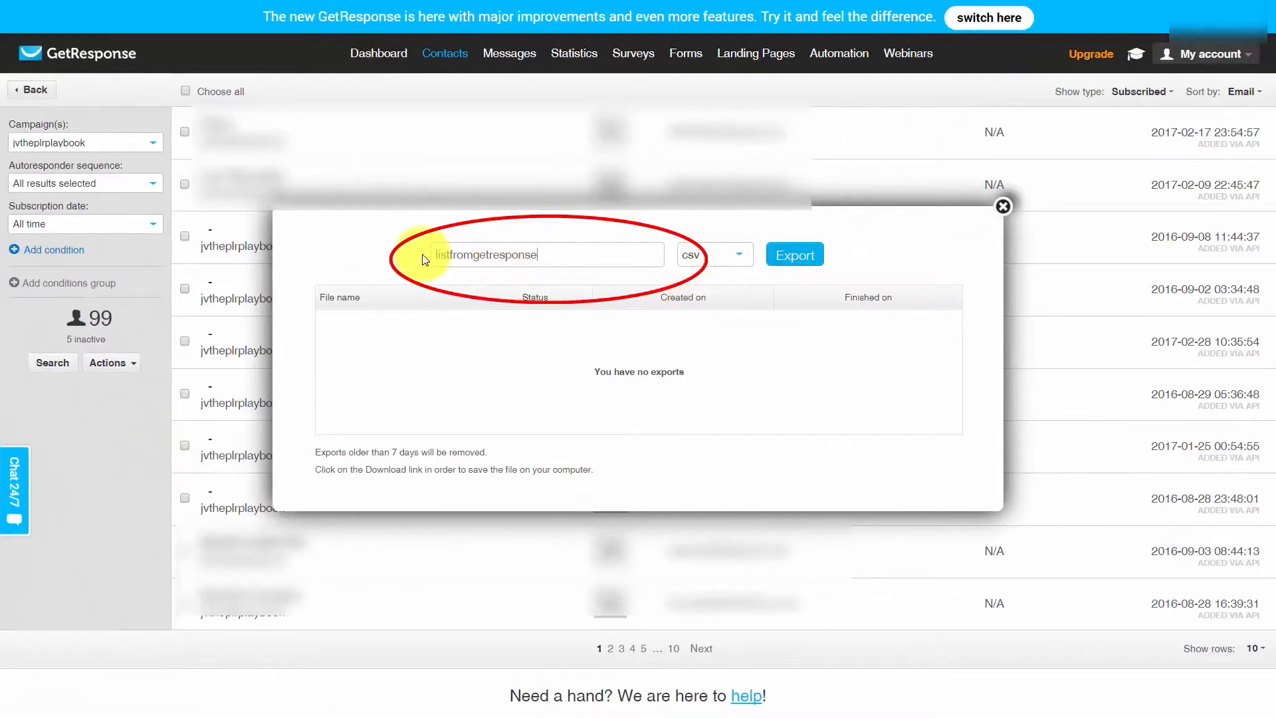
pyautogui.click(785, 264)
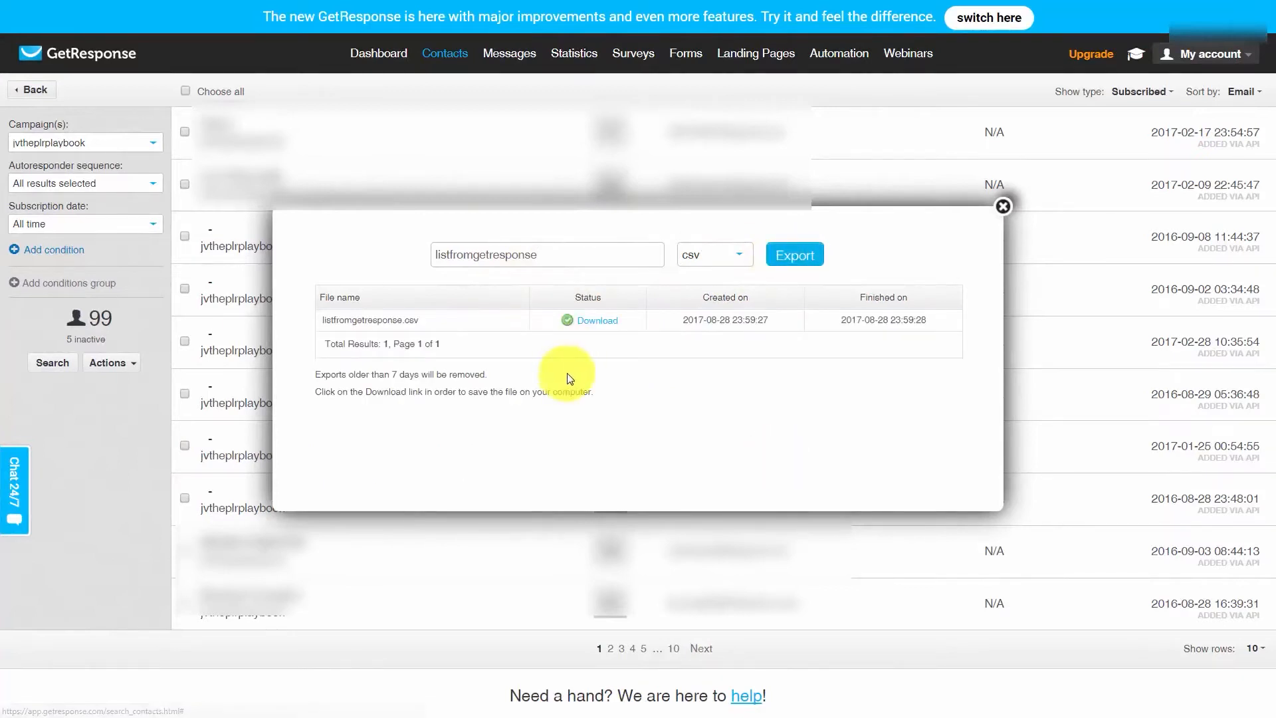
pyautogui.click(594, 323)
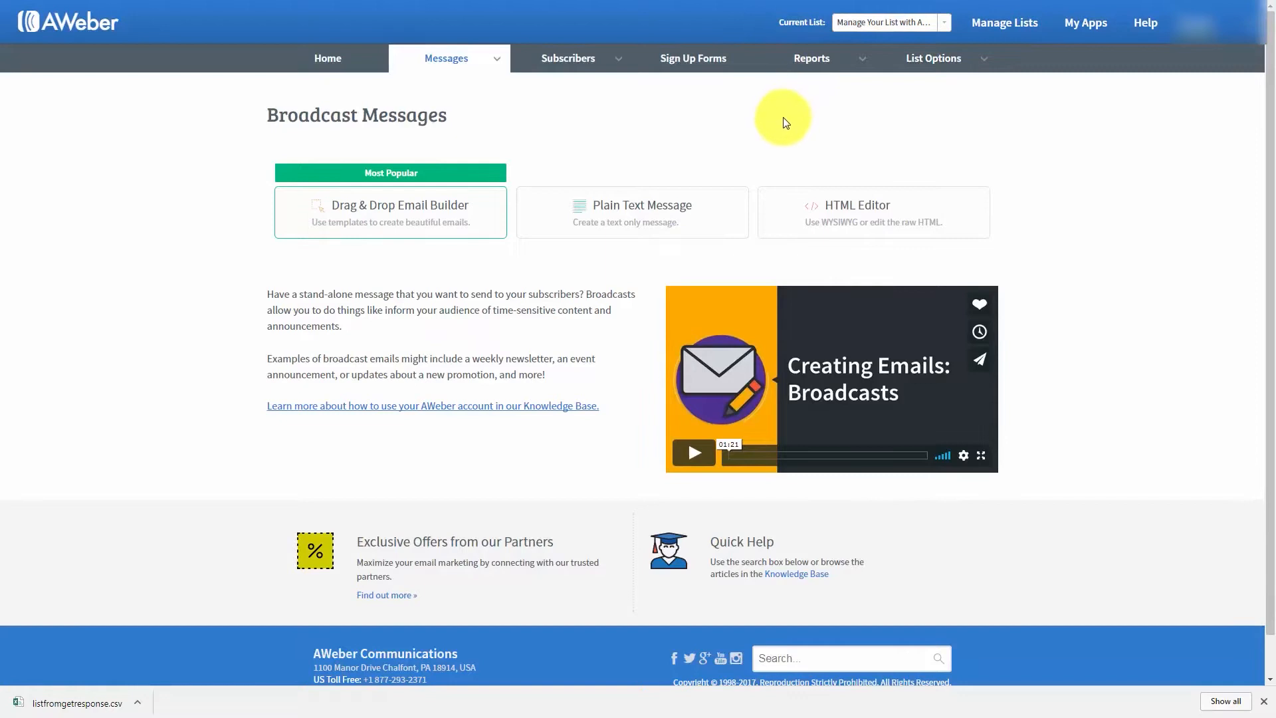
# - In AWeber, start an import of more than 10 subscribers and accept the mapping of only the name and email fields
pyautogui.click(621, 65)
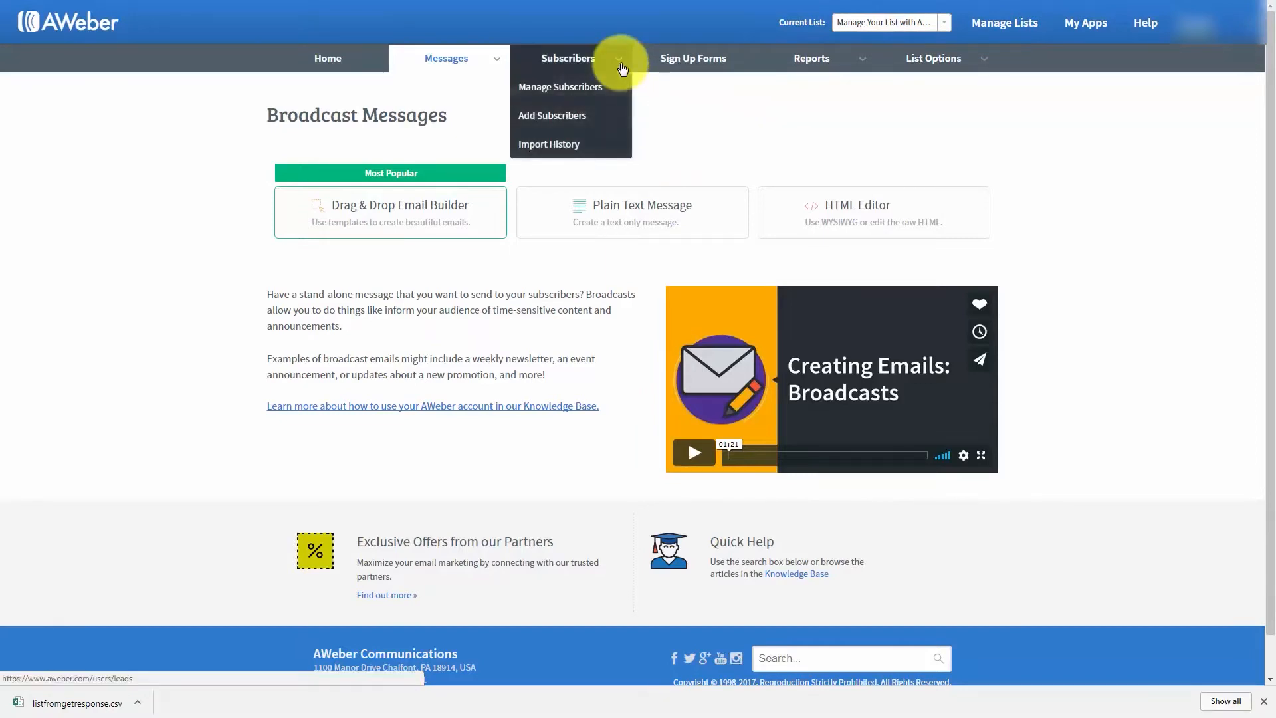
pyautogui.click(552, 123)
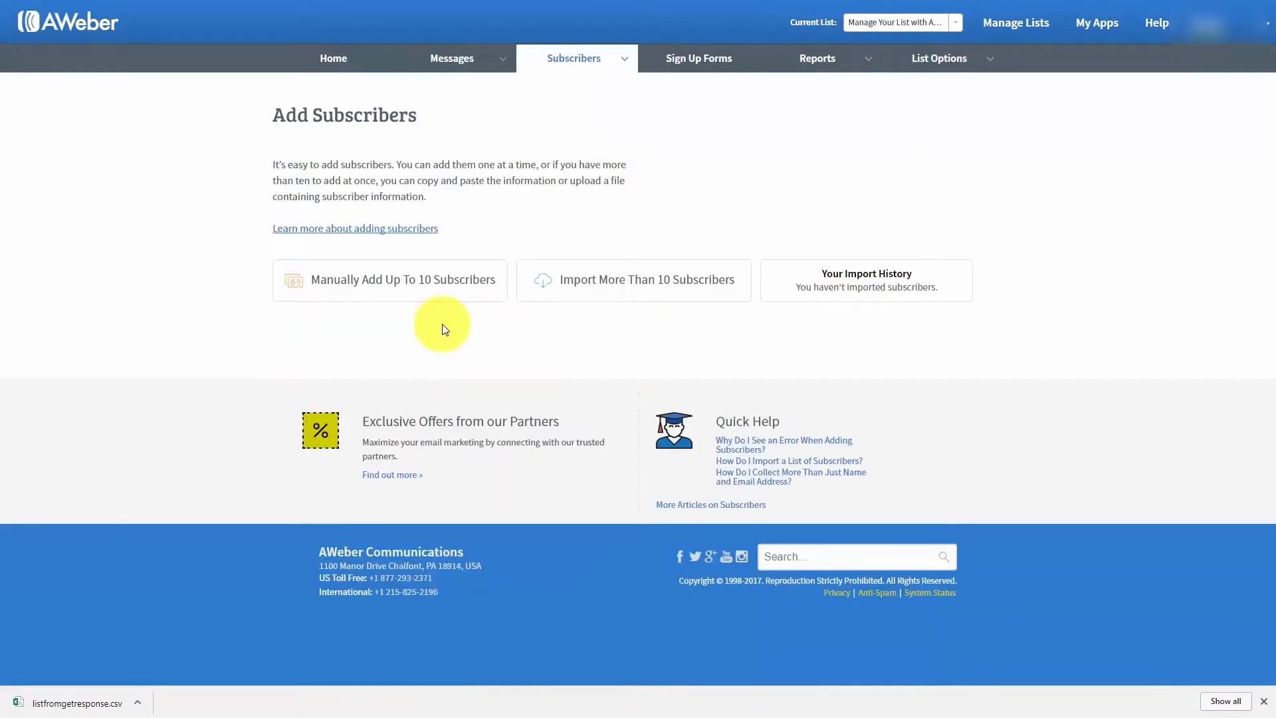
pyautogui.click(595, 285)
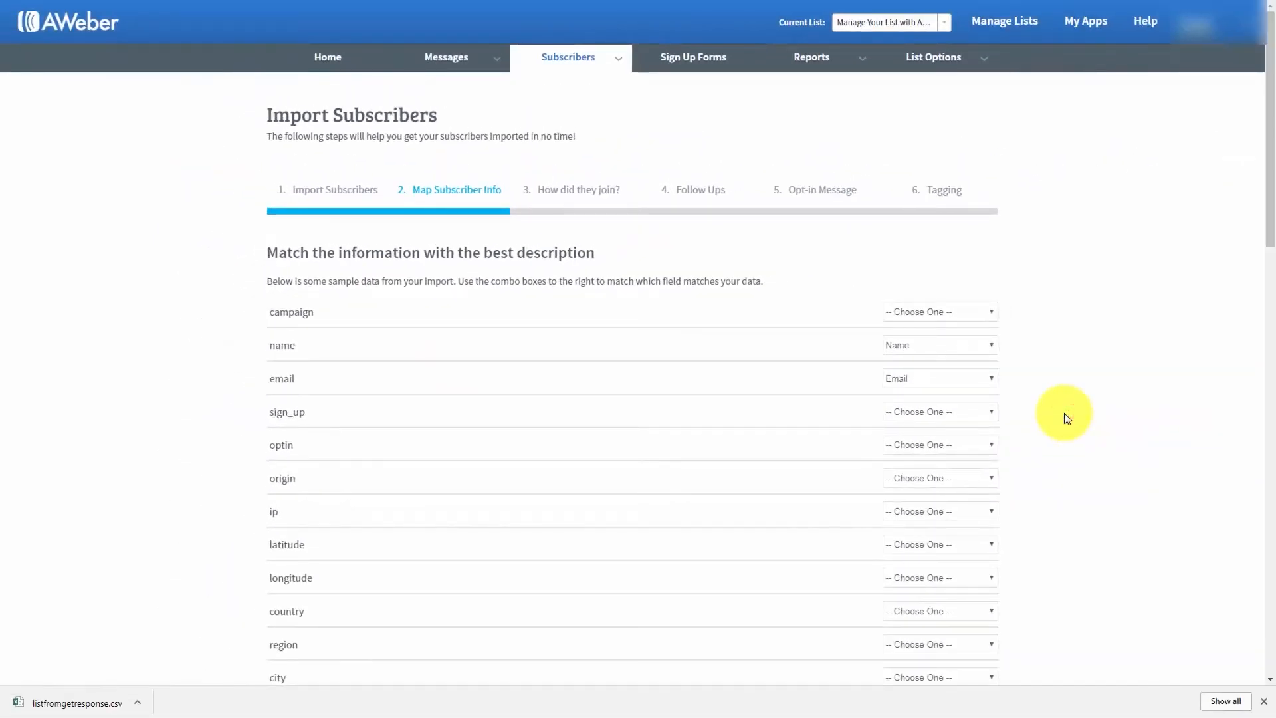
pyautogui.scroll(-15, 900, 448)
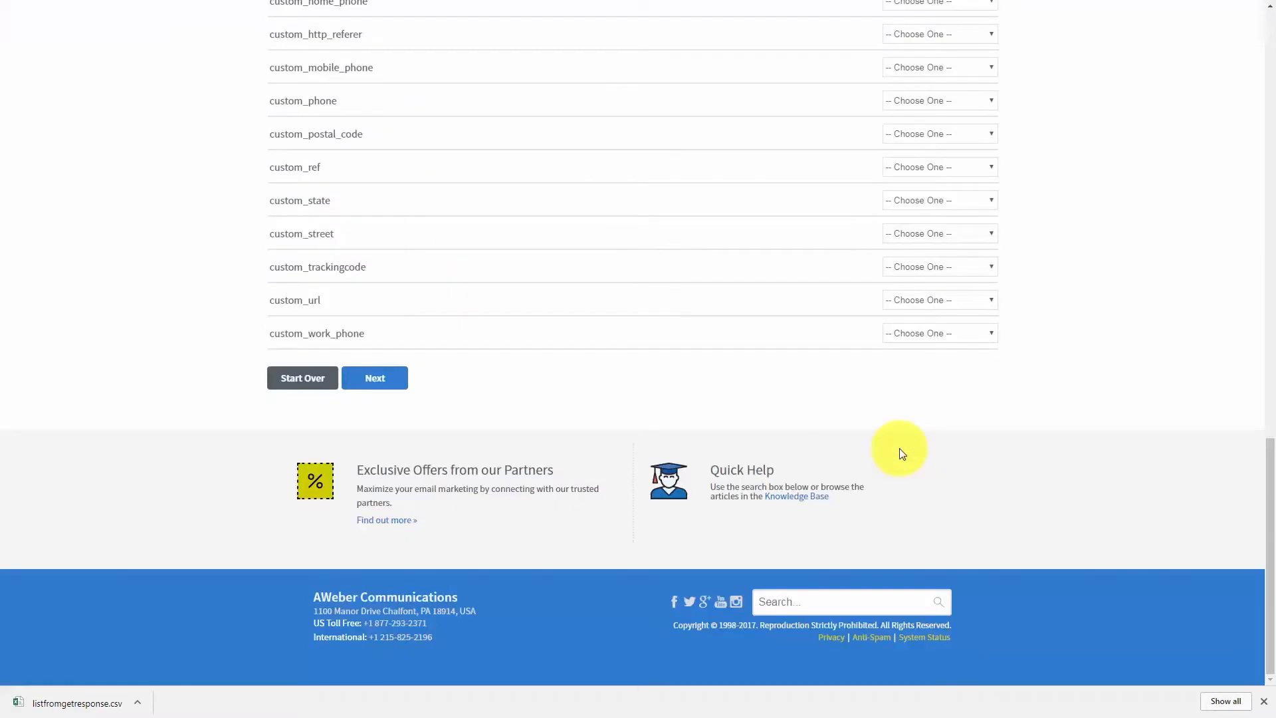
pyautogui.click(364, 386)
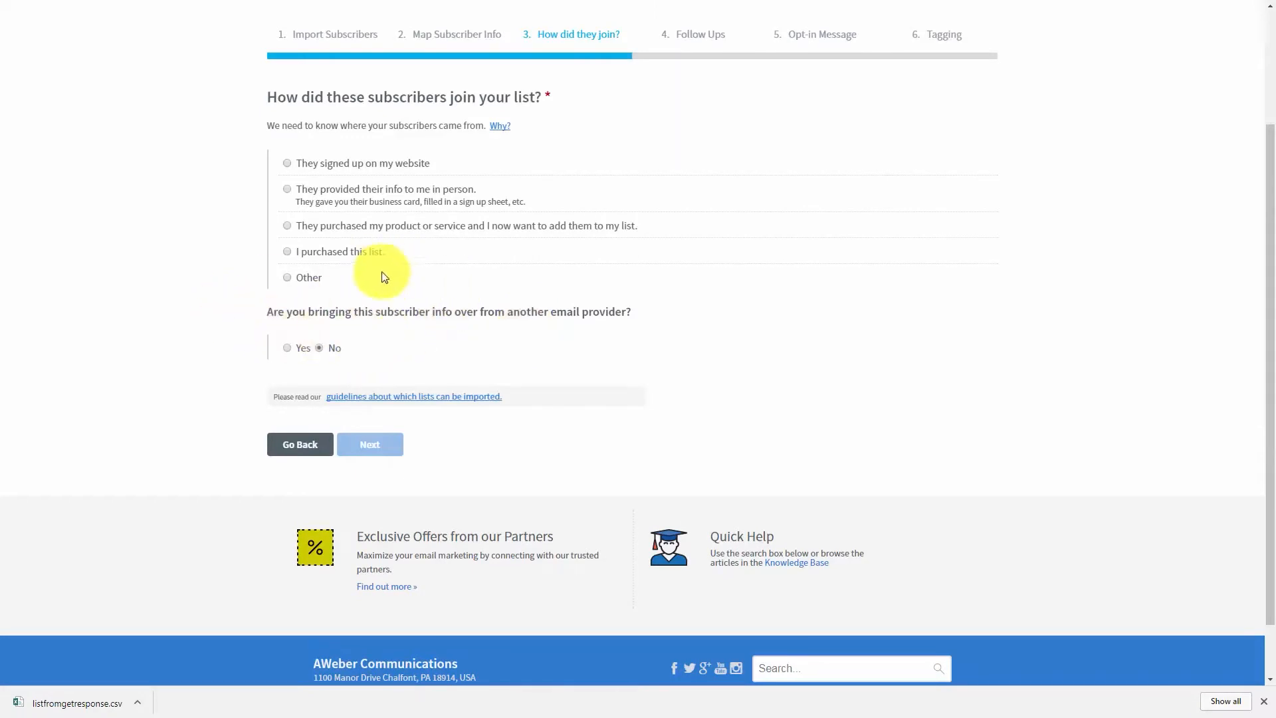
# - Mark the subscribers as brought over from GetResponse and choose Other for how they joined the list
pyautogui.click(287, 348)
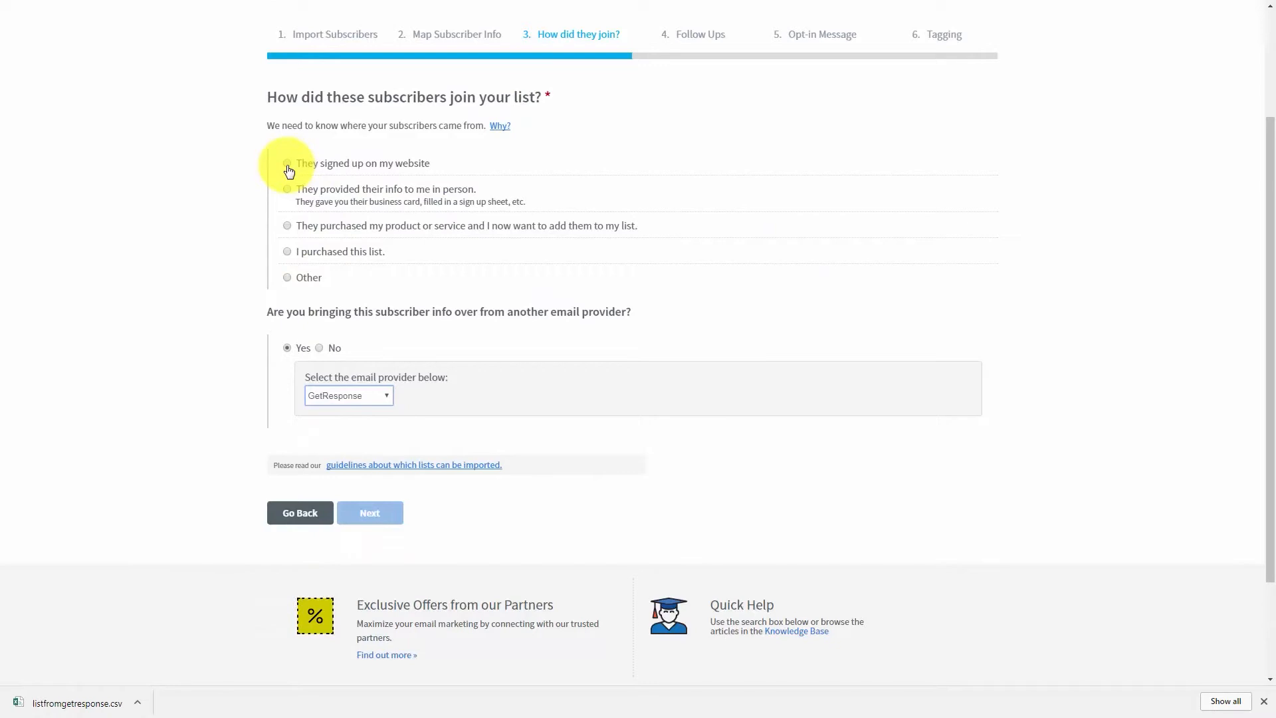
pyautogui.click(288, 165)
pyautogui.click(651, 350)
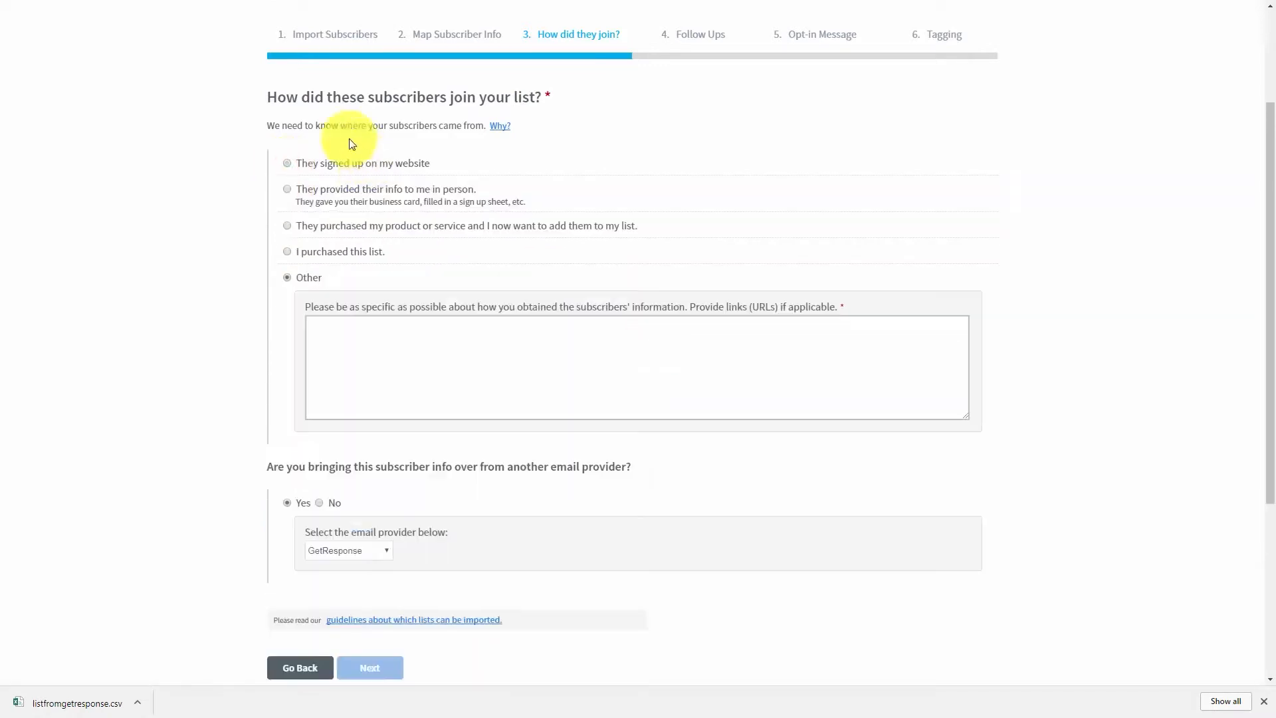
pyautogui.click(357, 343)
pyautogui.click(206, 343)
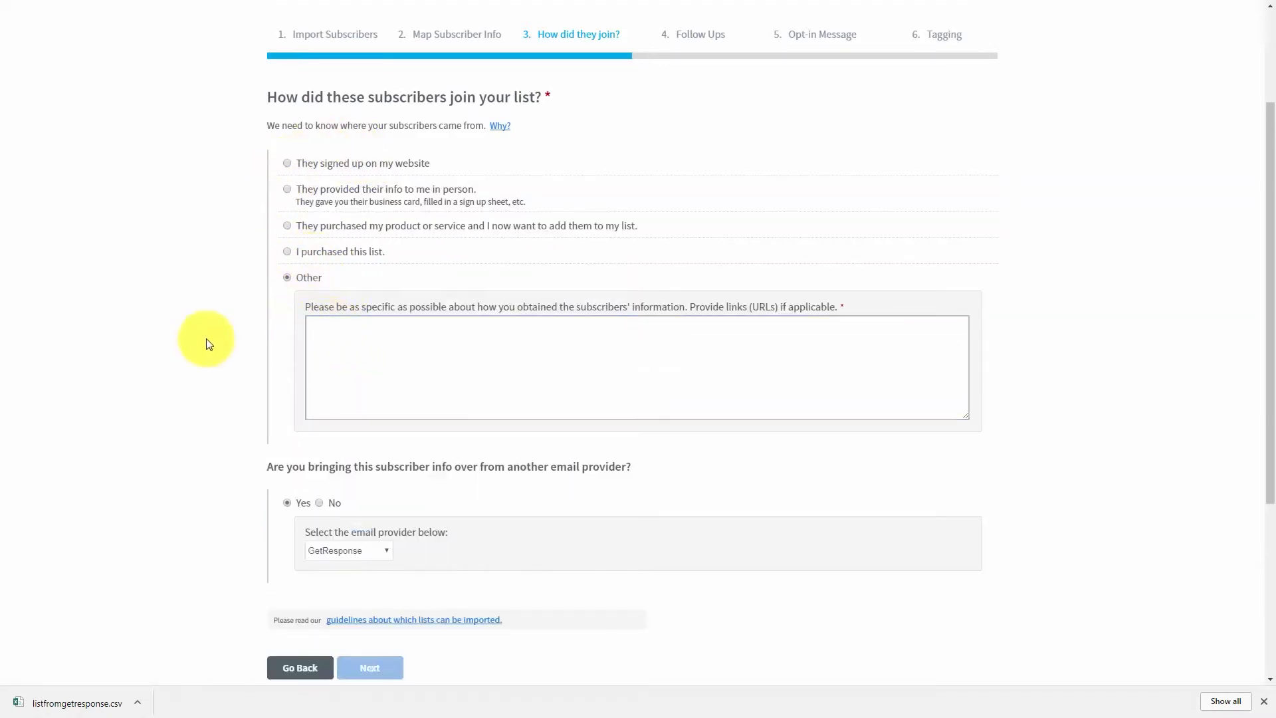
pyautogui.click(310, 329)
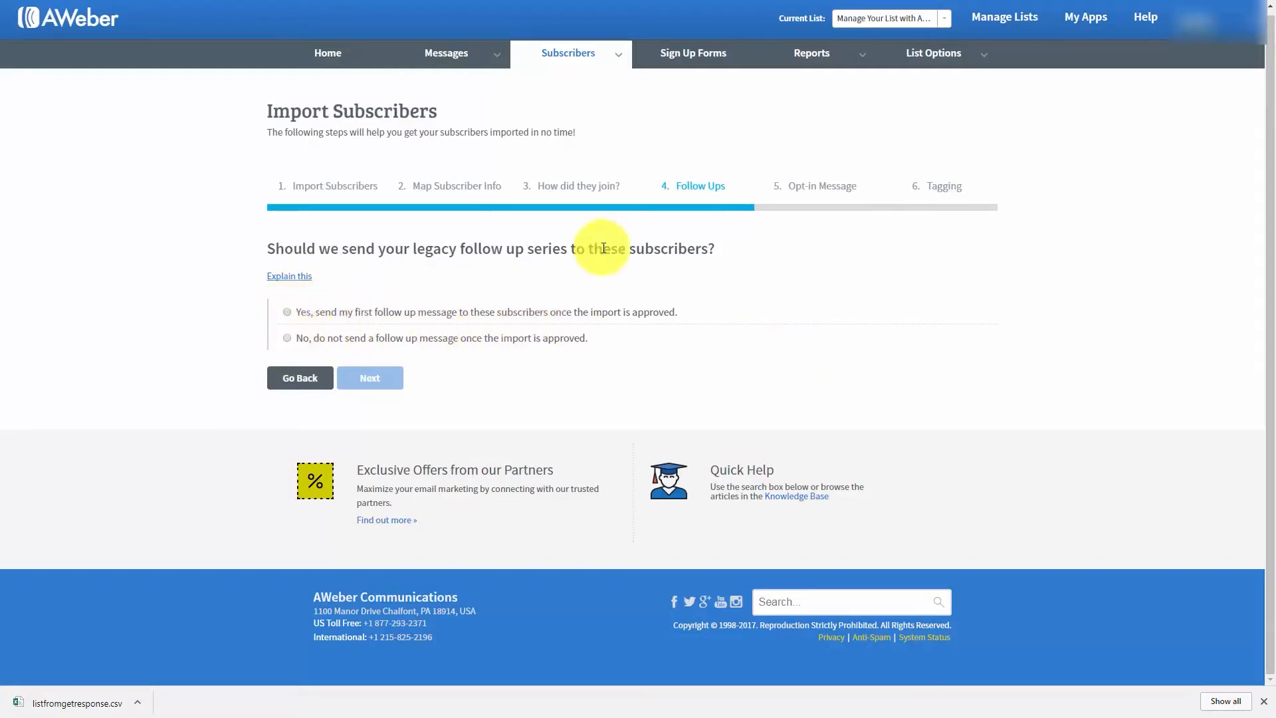
# - Choose not to send the imported subscribers a follow up message and not to ask them to opt in again
pyautogui.click(287, 338)
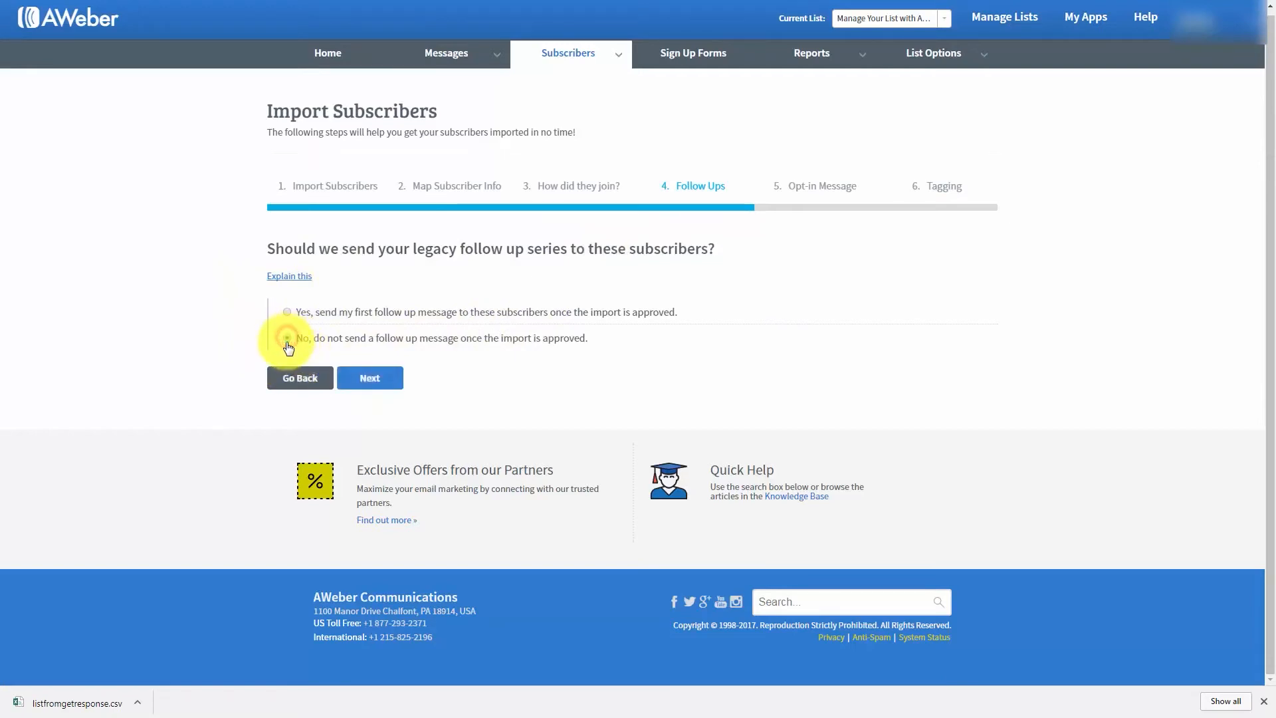
pyautogui.click(391, 384)
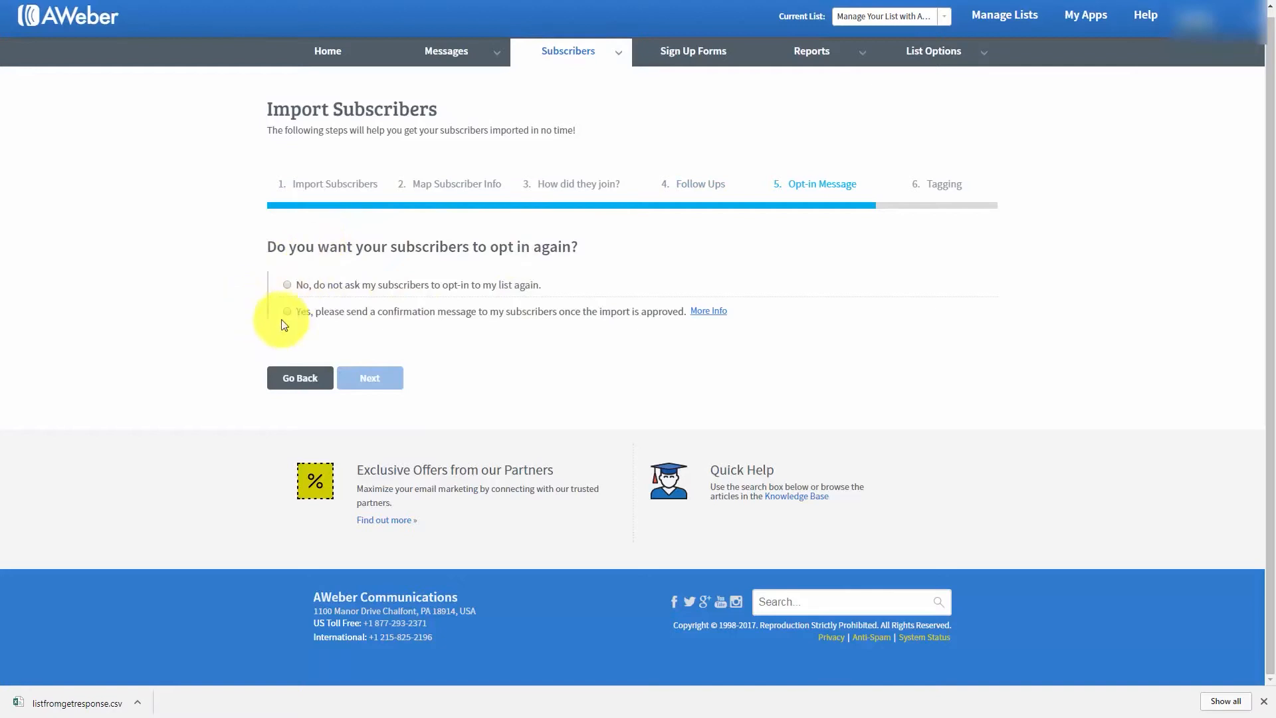
pyautogui.click(288, 285)
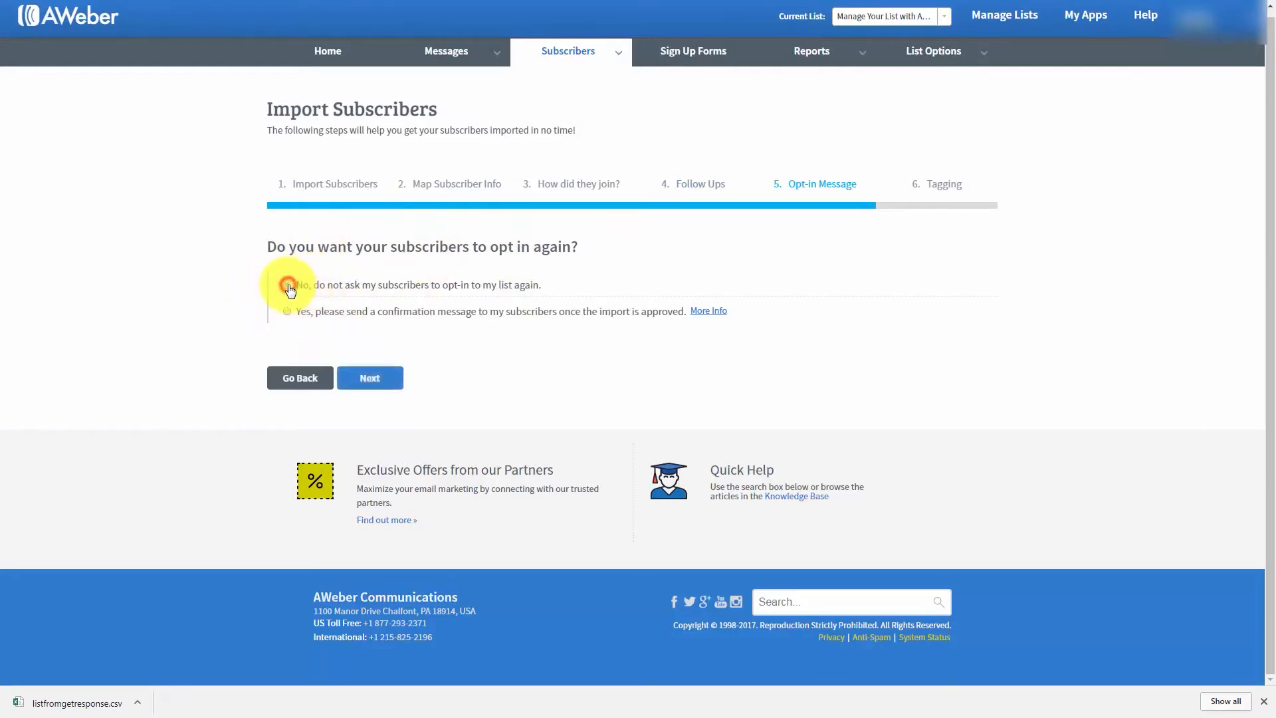
pyautogui.click(369, 380)
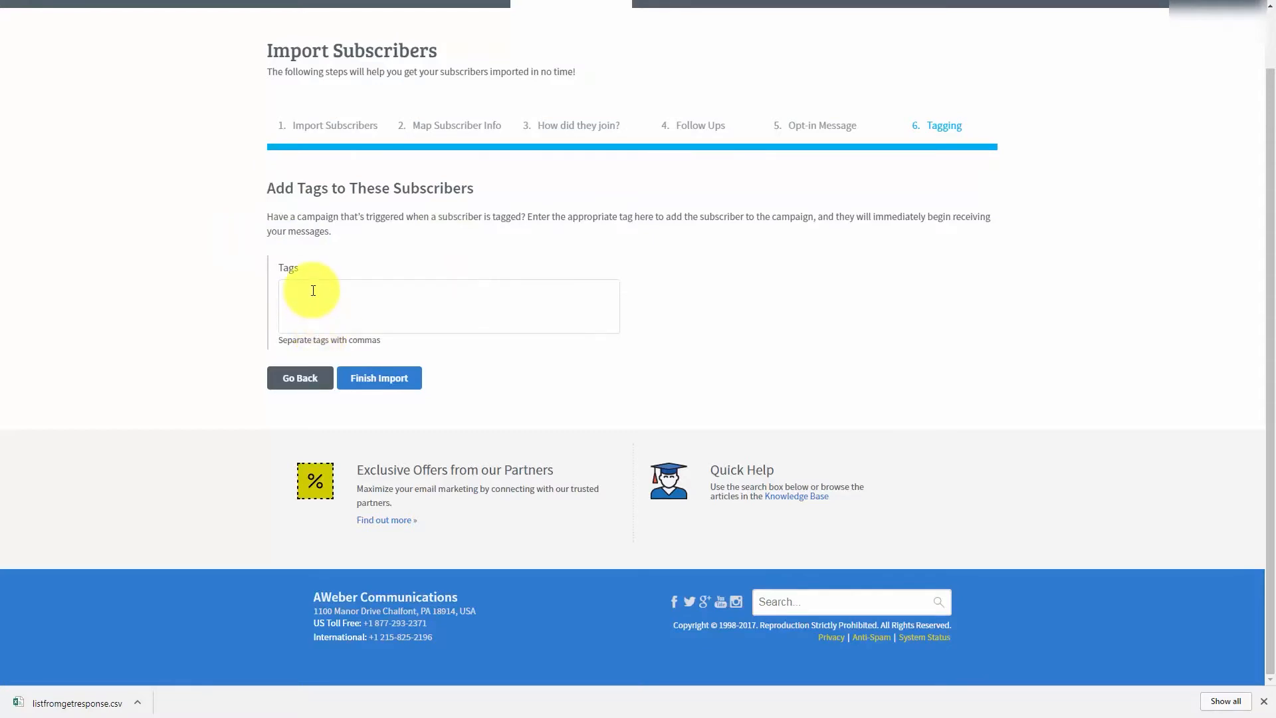
# - Tag the subscribers "affiliate", finish the import and open its breakdown in the import history
pyautogui.write('affiliate')
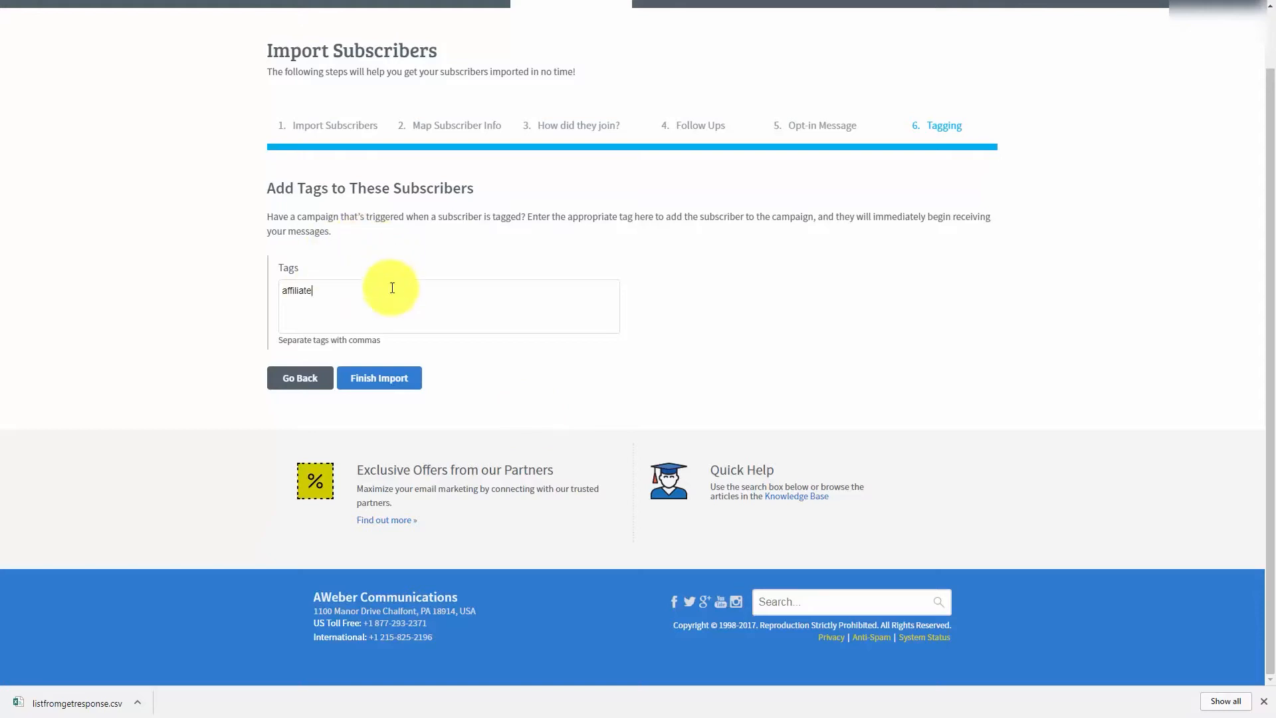
pyautogui.click(378, 379)
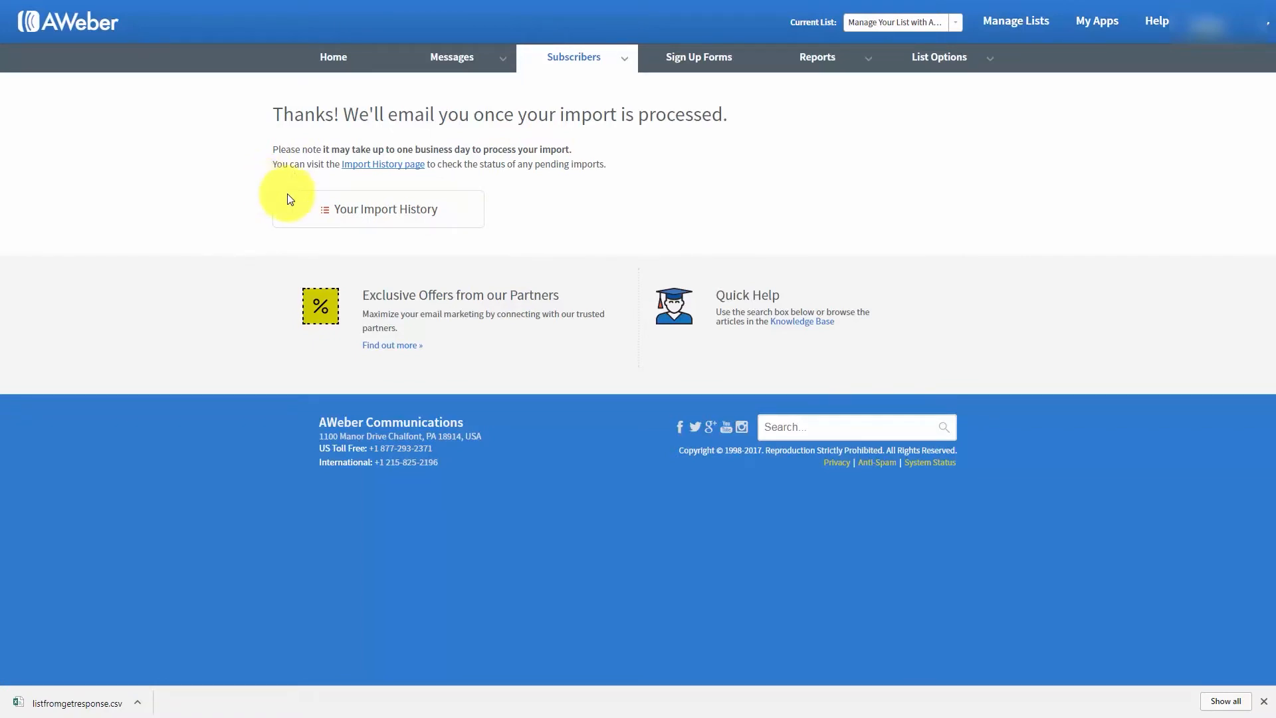
pyautogui.click(384, 170)
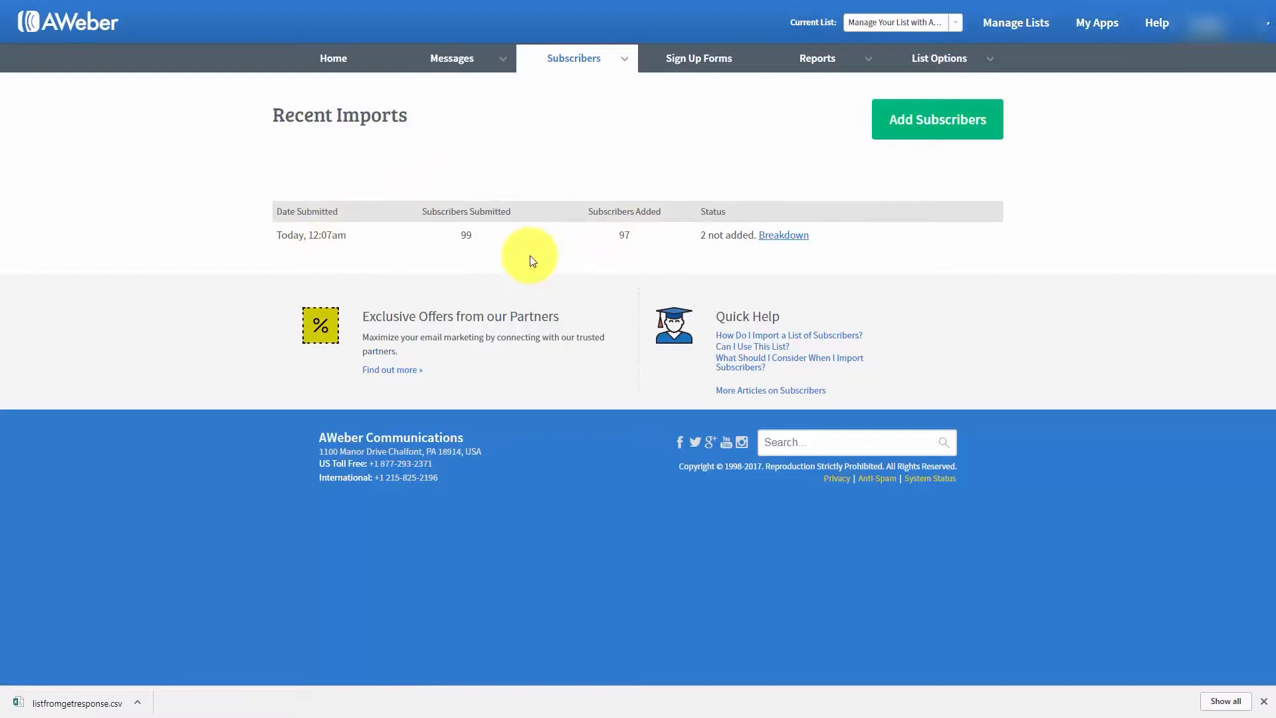
pyautogui.click(779, 245)
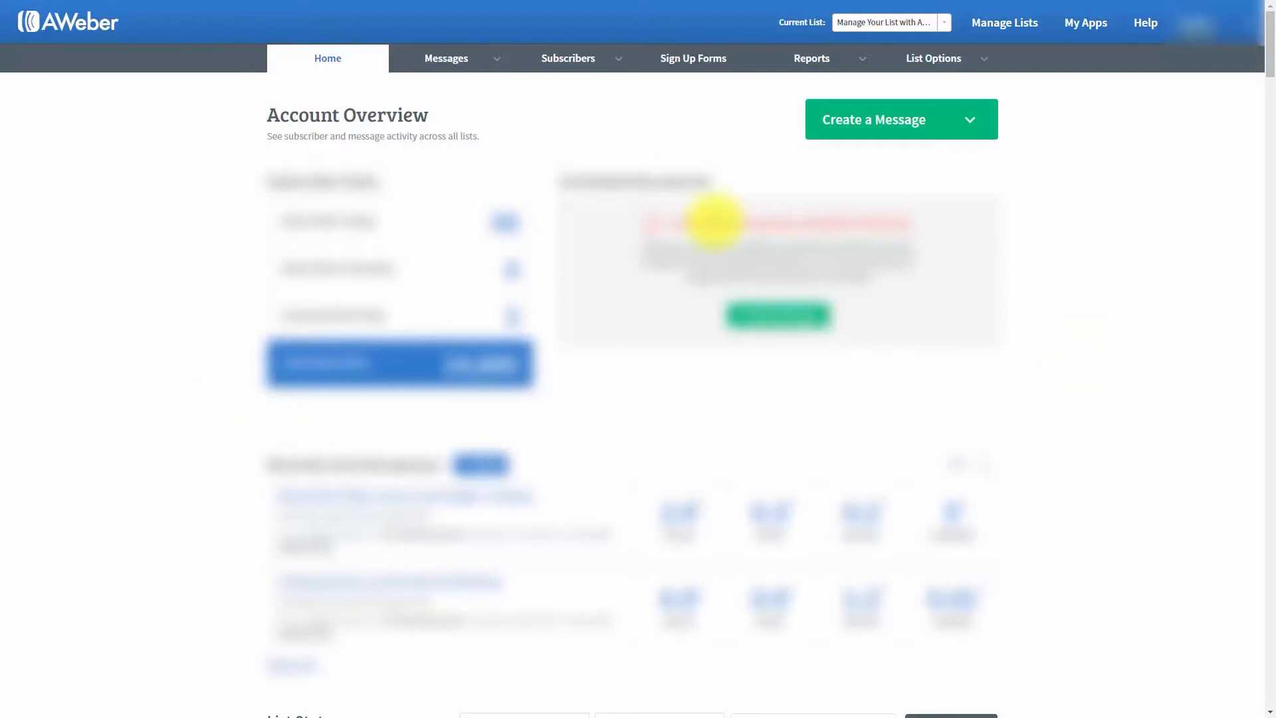
# - Open the list's basic settings and review its name, unique list ID, sender details, contact address and notification fields
pyautogui.moveTo(950, 67)
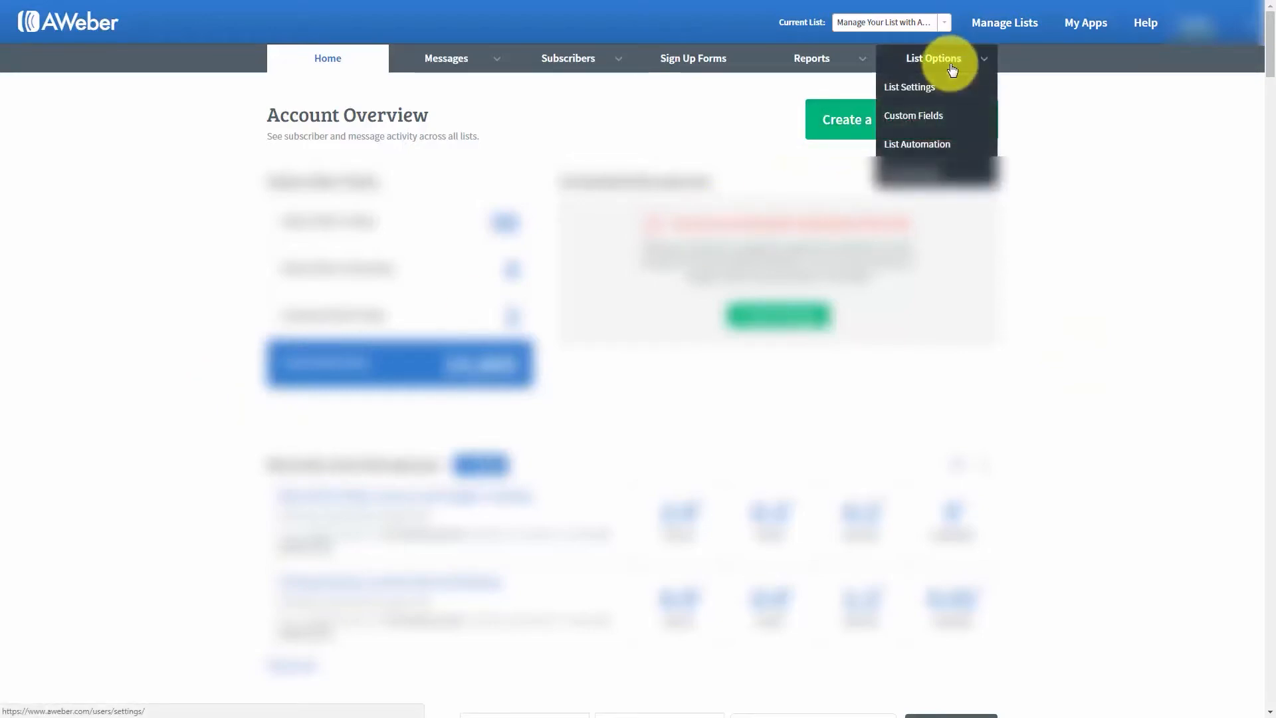
pyautogui.click(910, 89)
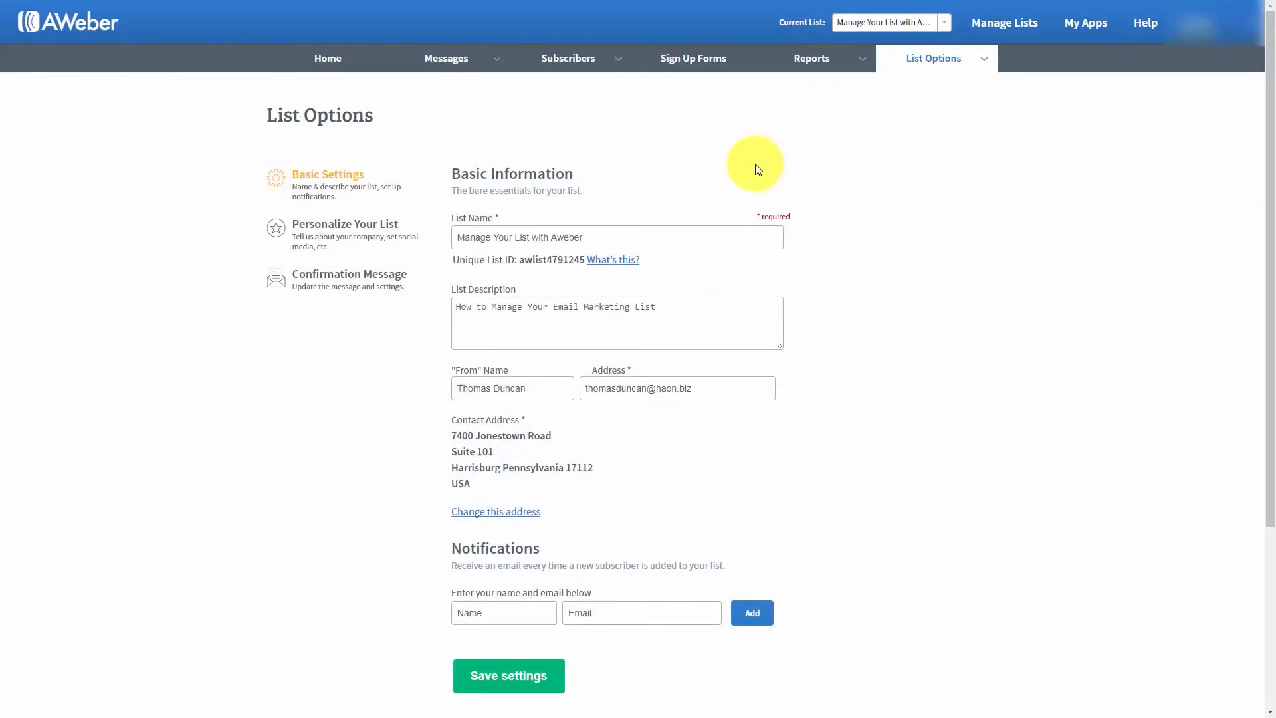
pyautogui.click(457, 237)
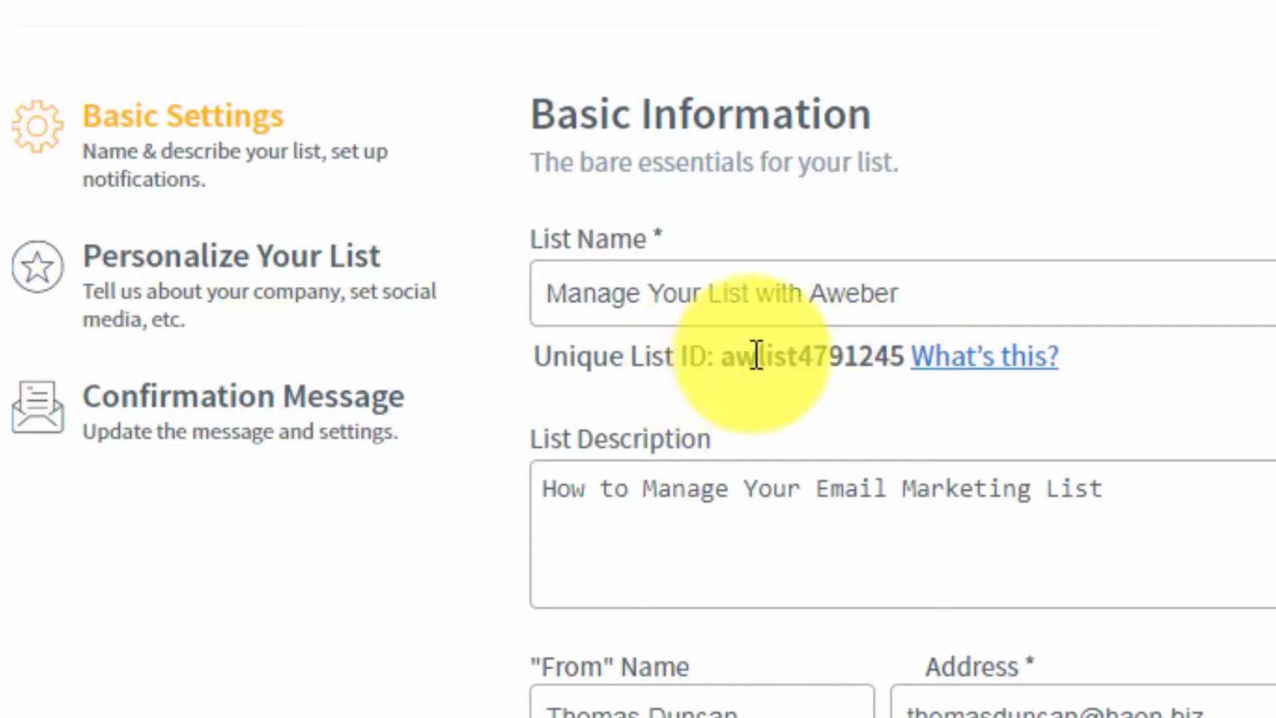
pyautogui.moveTo(722, 359); pyautogui.dragTo(906, 360)
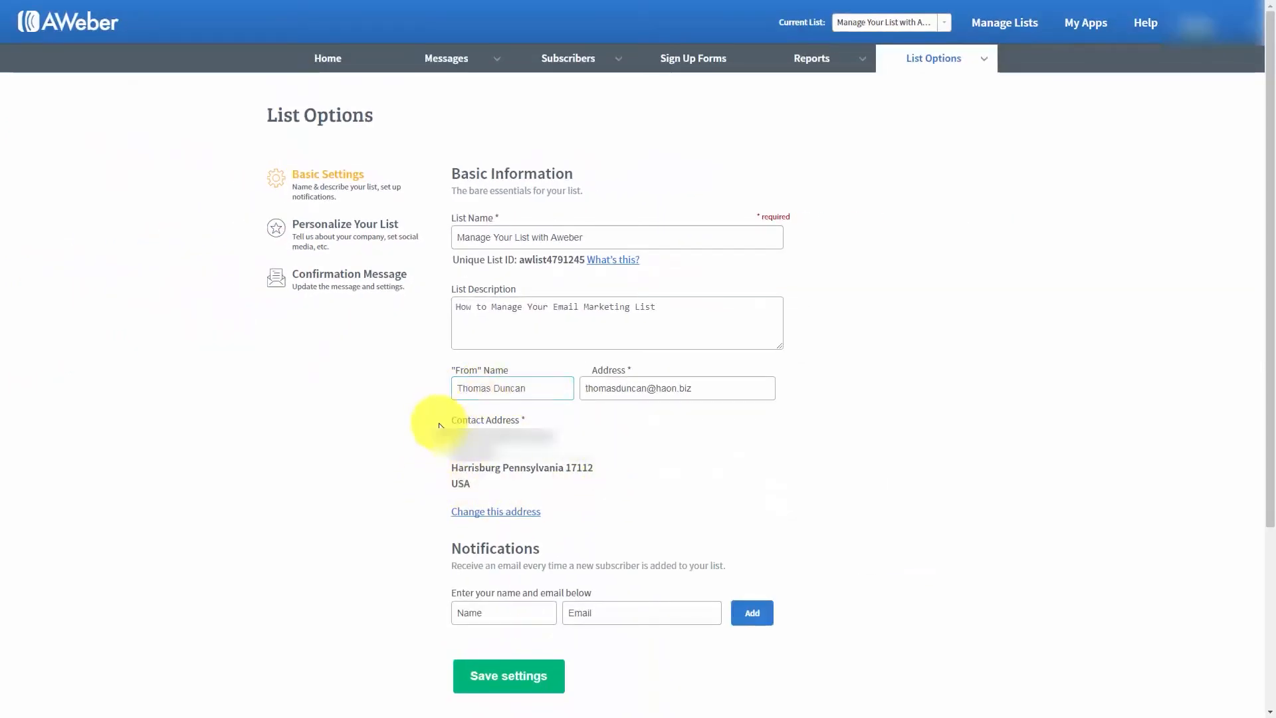
pyautogui.moveTo(499, 425)
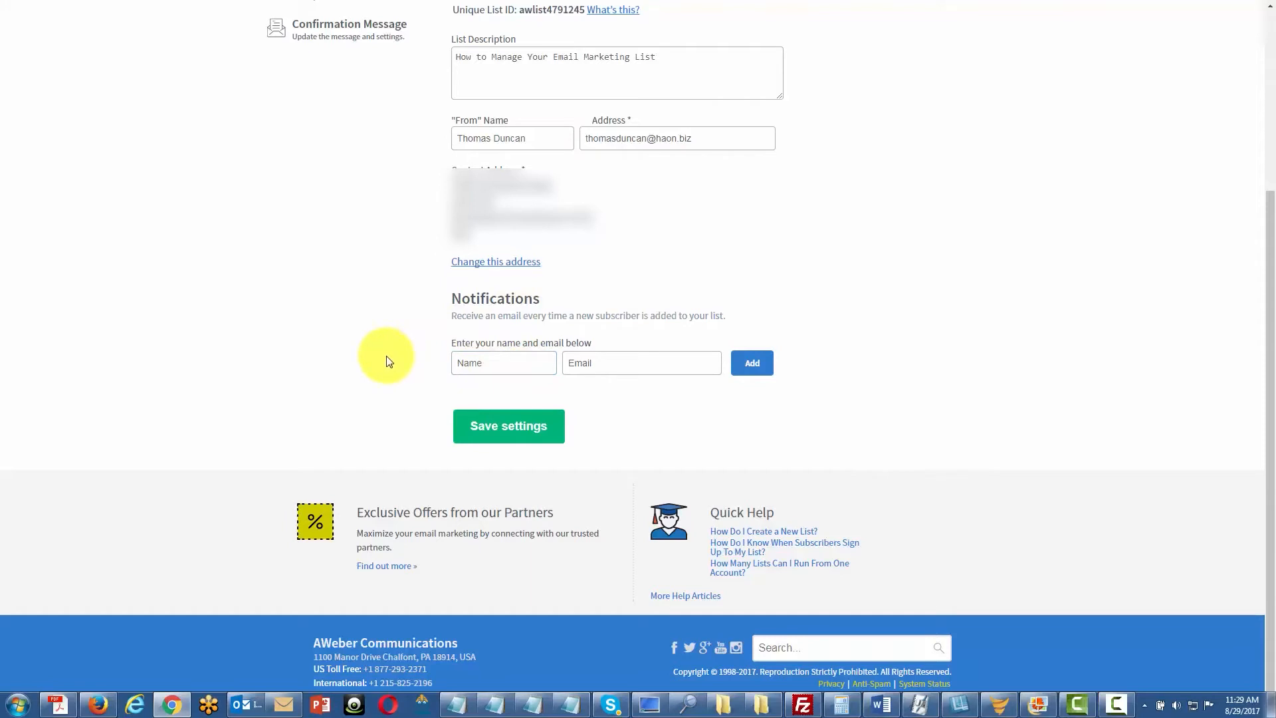
pyautogui.moveTo(479, 365)
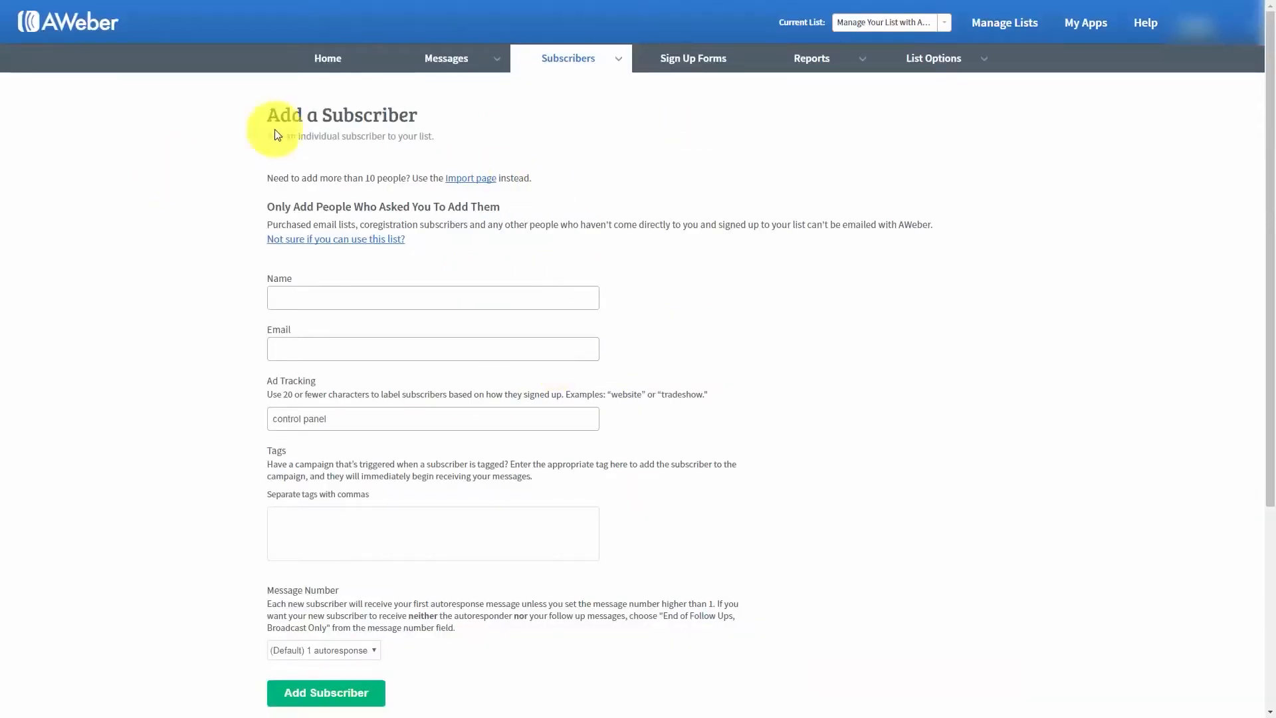
# - Add an individual subscriber to the list with the person's full name and e-mail address, keeping ad tracking as "control panel"
pyautogui.moveTo(607, 66)
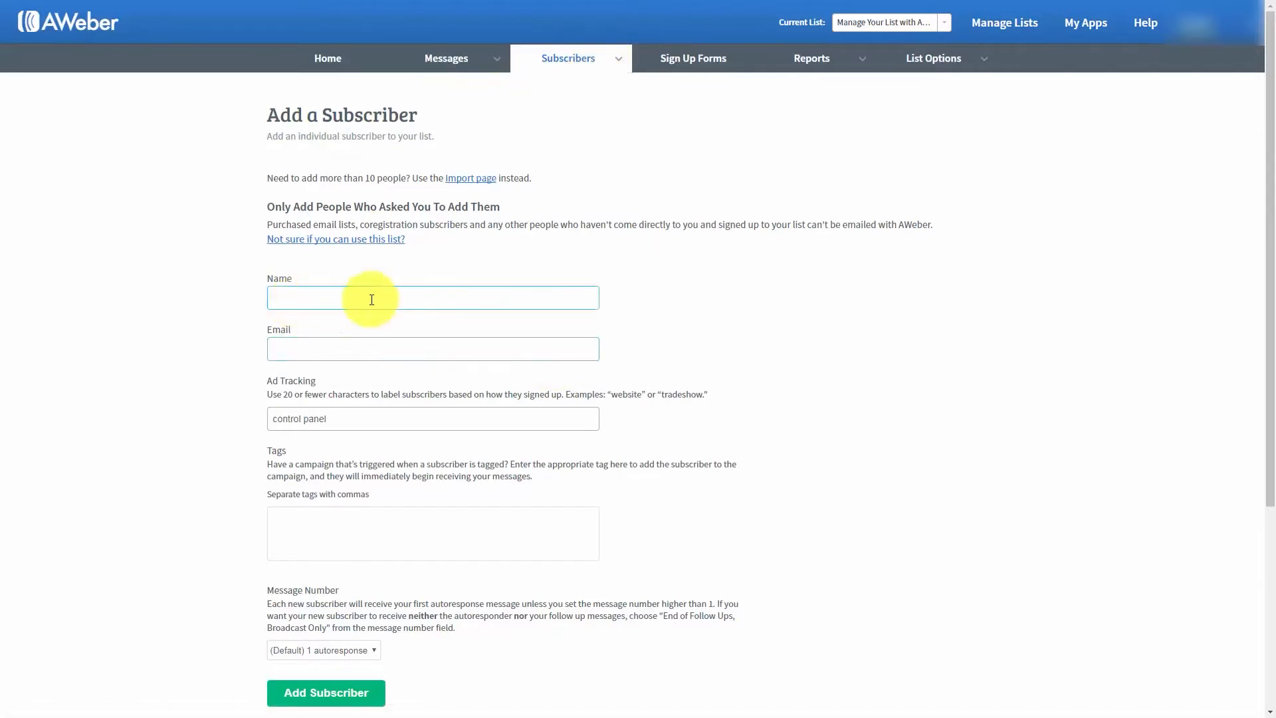
pyautogui.click(315, 297)
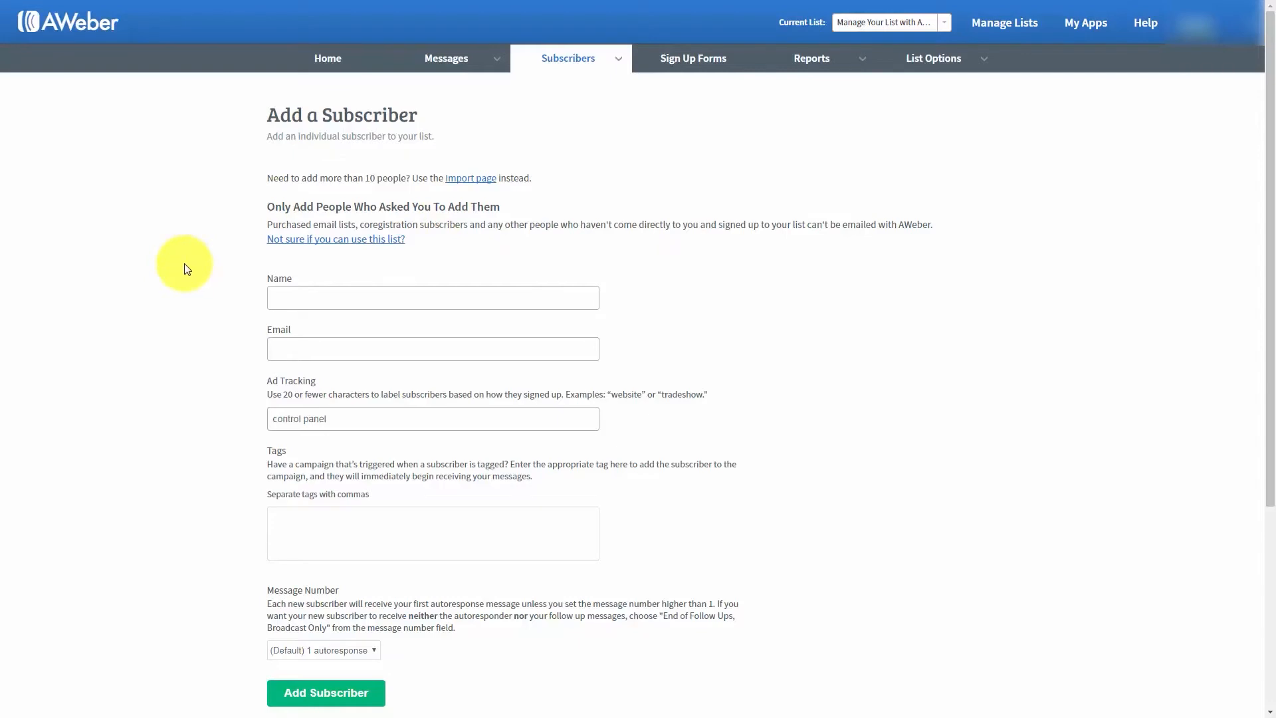
pyautogui.click(318, 293)
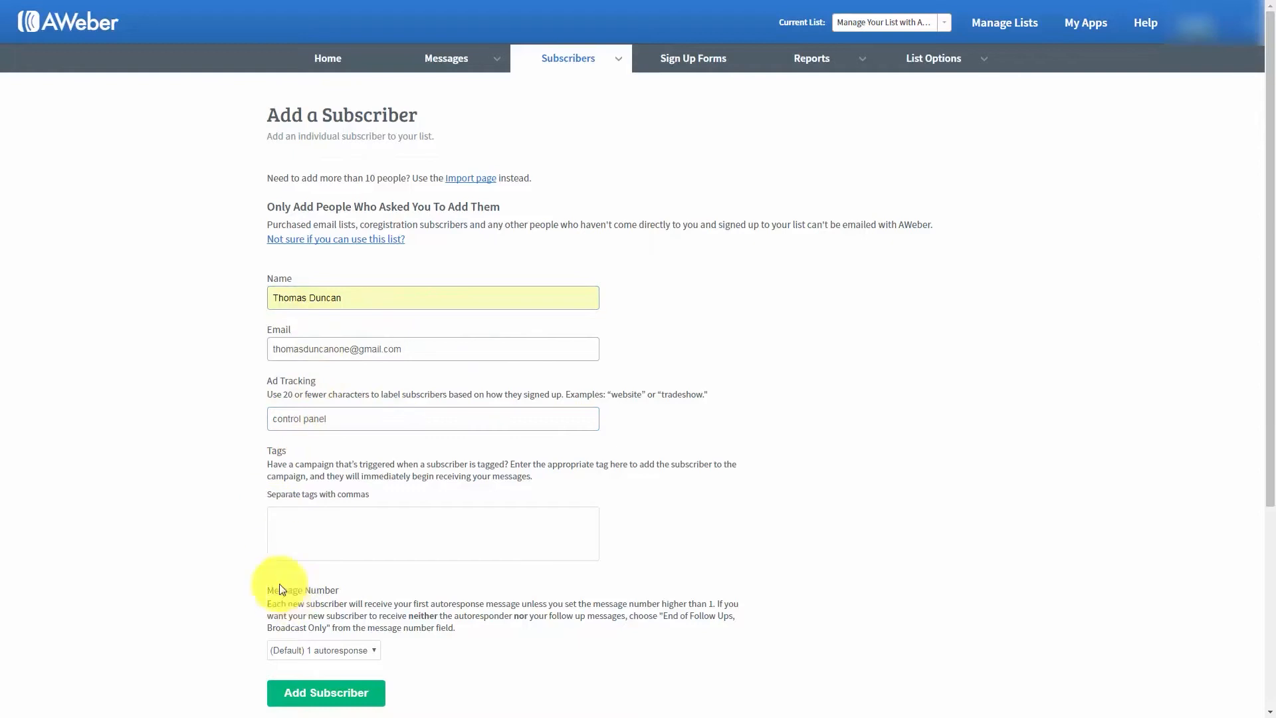
pyautogui.click(319, 695)
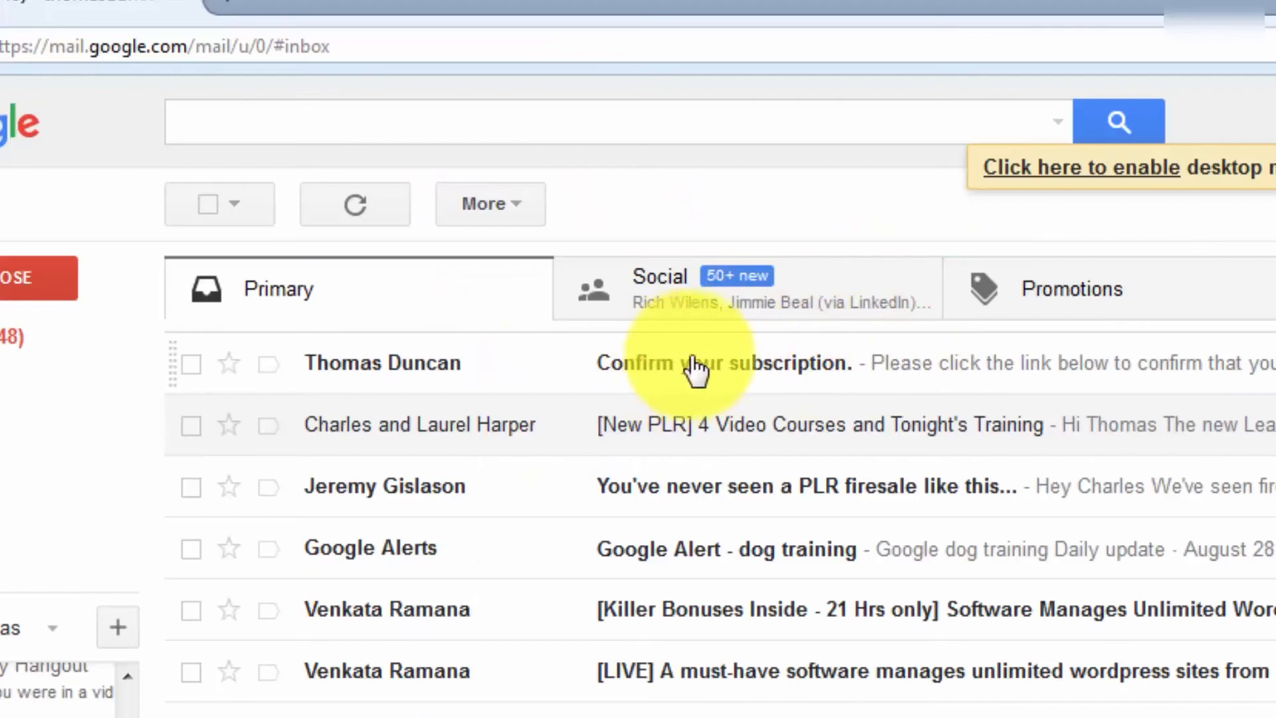
# - In Gmail, confirm the subscription through the link in the "Confirm your subscription." message and check the inbox for the new subscriber notification
pyautogui.click(868, 363)
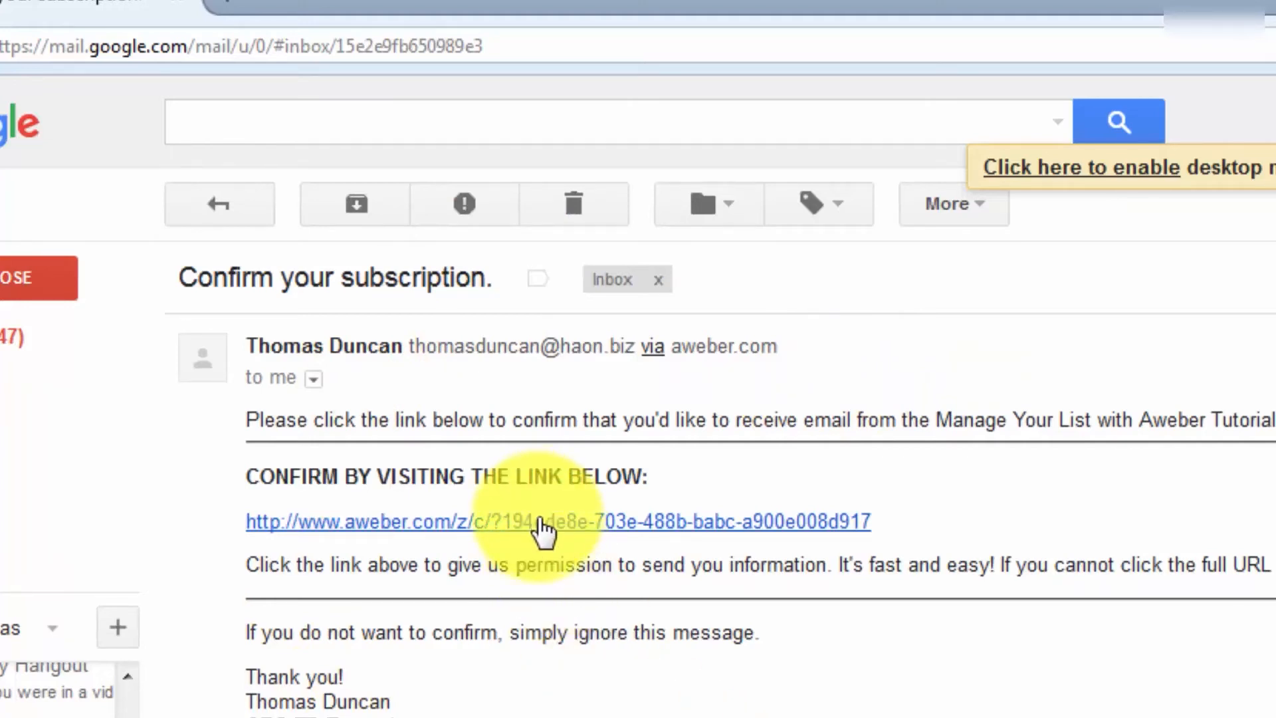
pyautogui.click(542, 525)
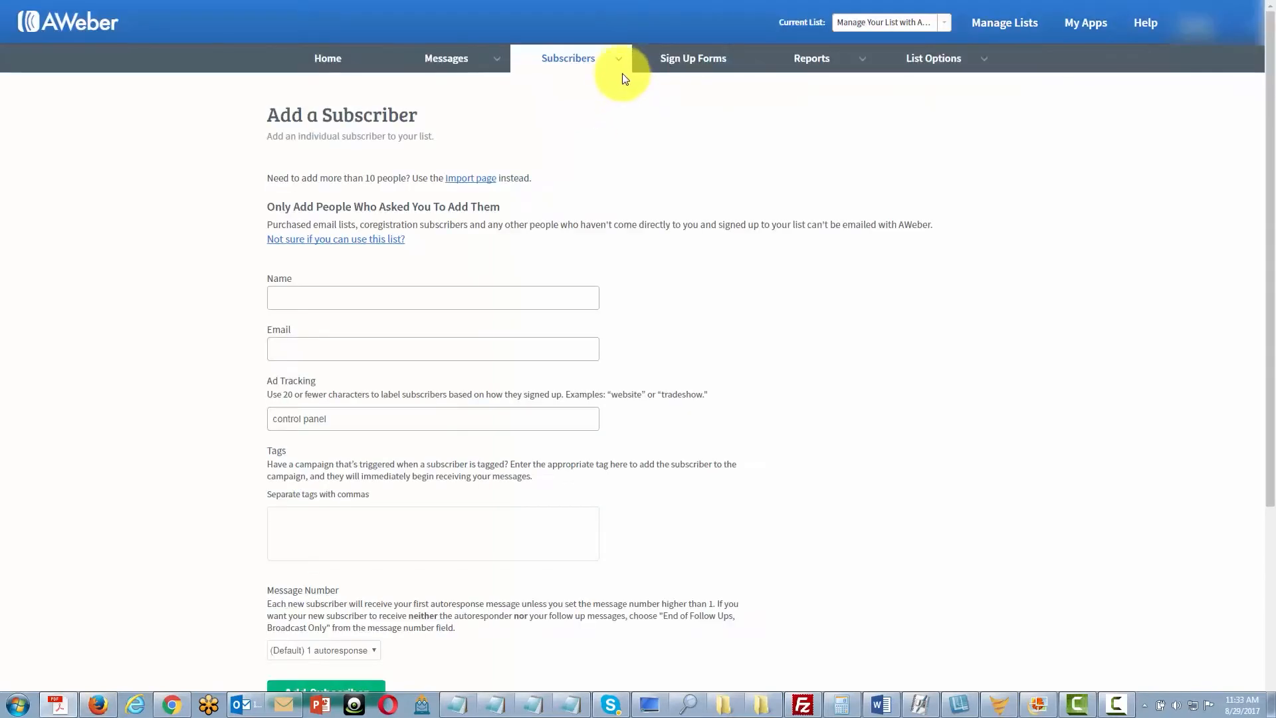
pyautogui.moveTo(612, 62)
pyautogui.click(576, 89)
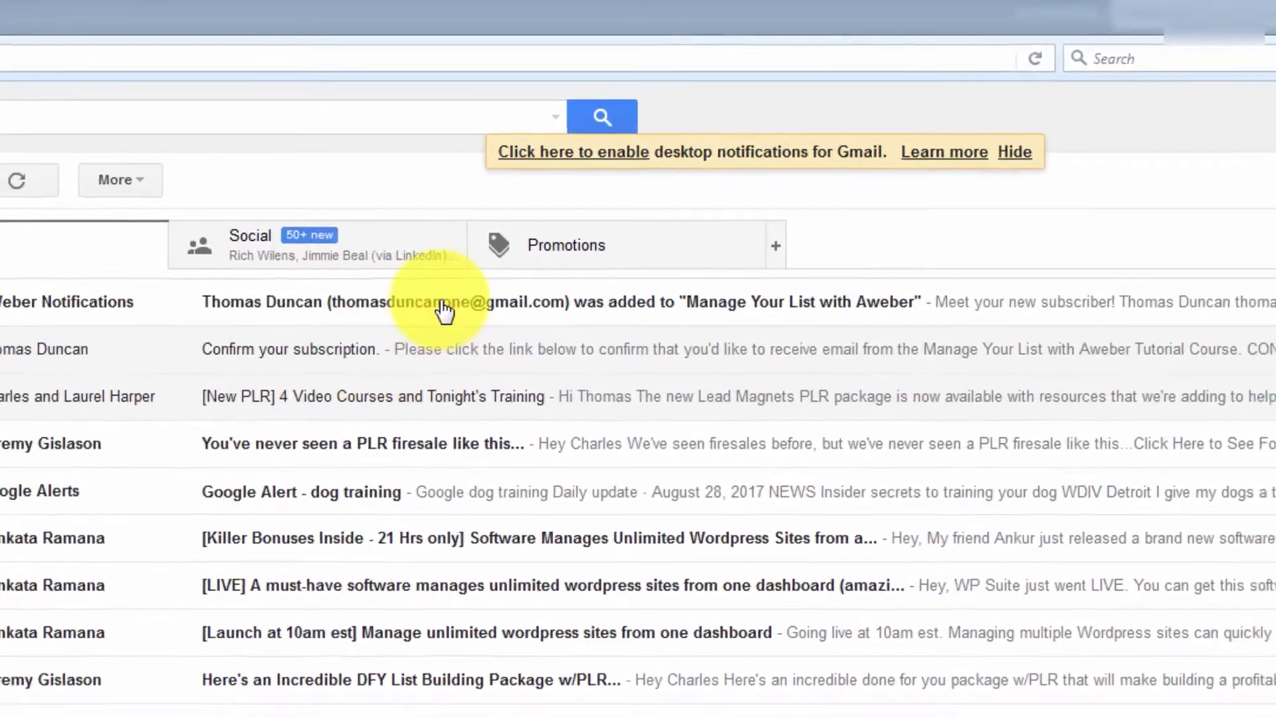
pyautogui.click(440, 313)
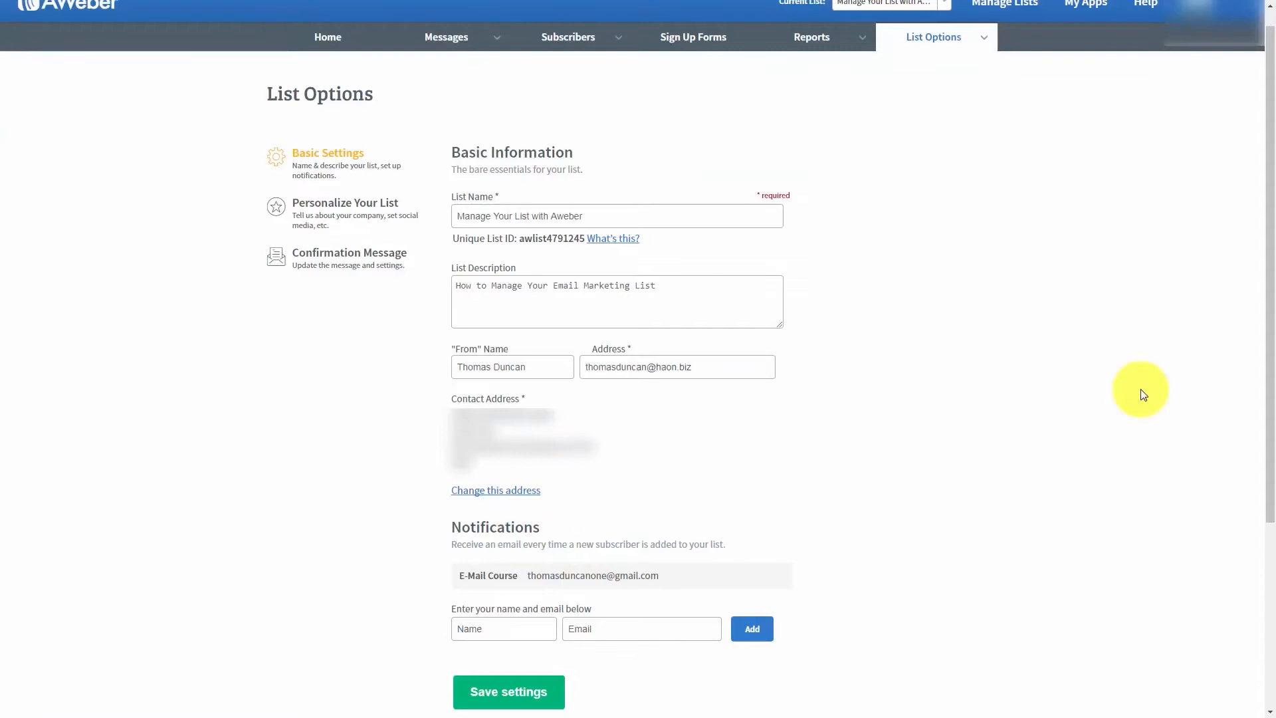
# - Personalize the list by uploading a company logo and adding an email signature with the sender's name and CEO title
pyautogui.scroll(1, 1045, 433)
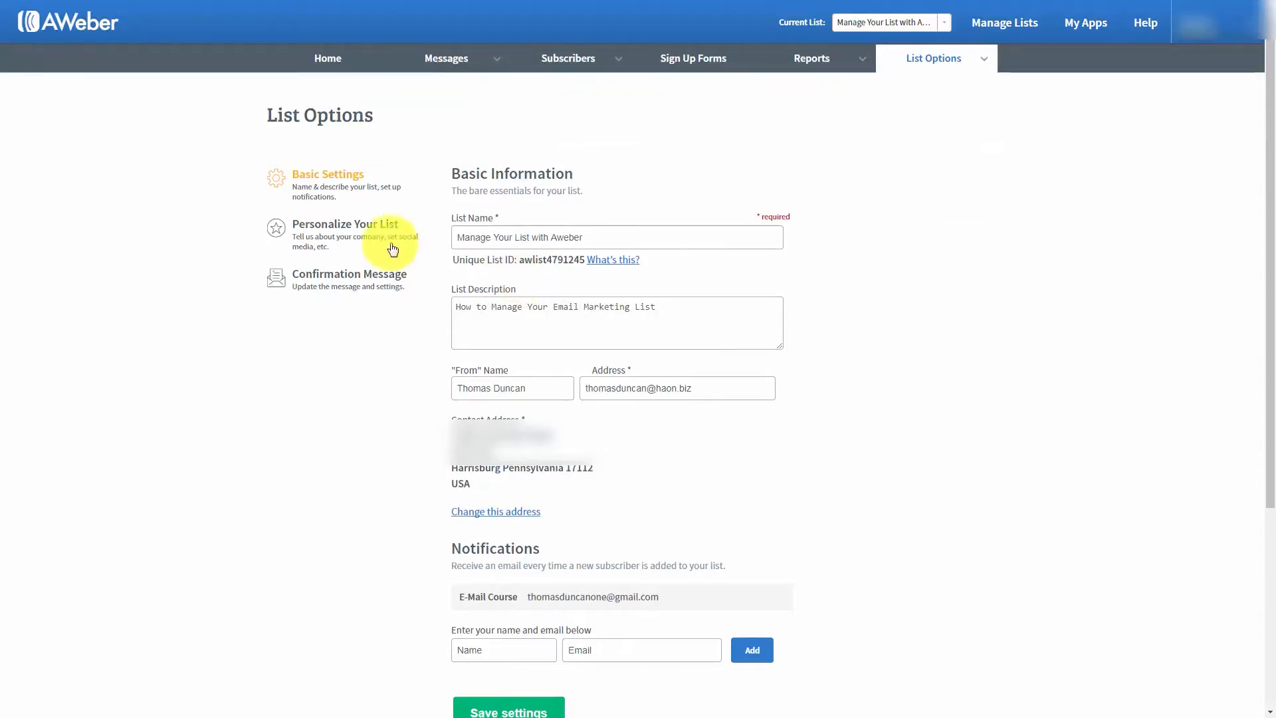
pyautogui.click(334, 230)
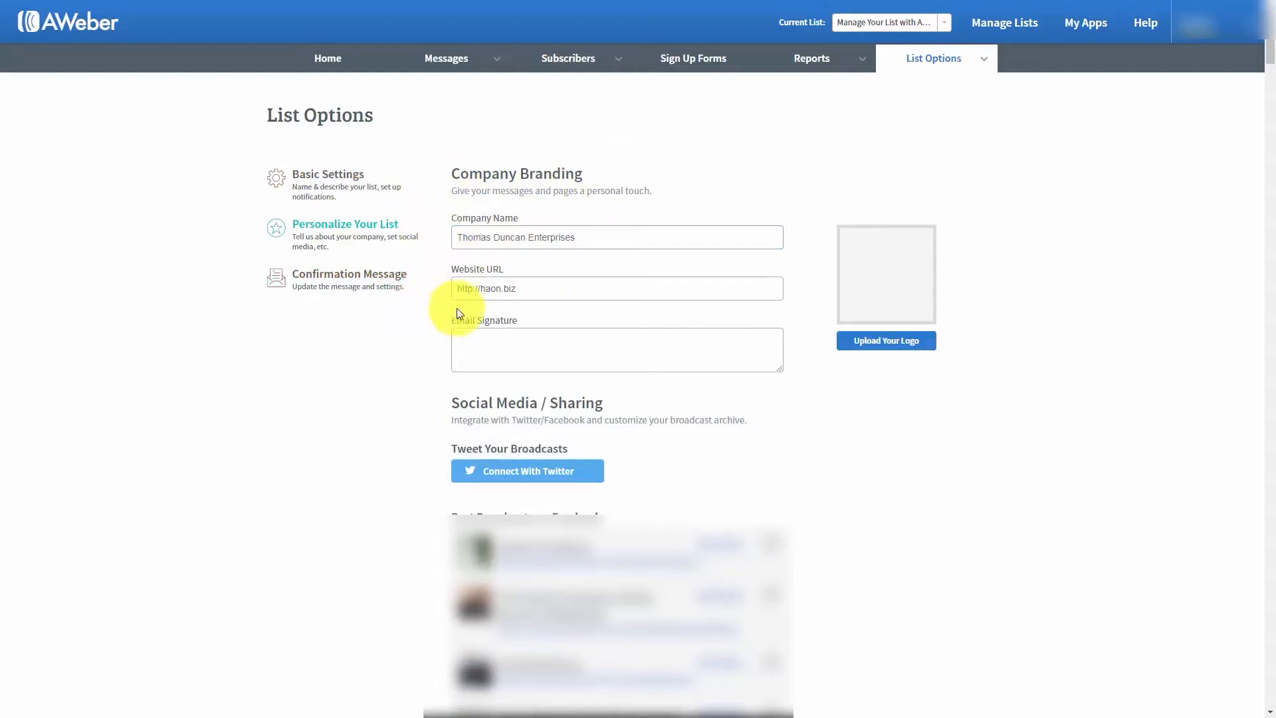
pyautogui.click(498, 339)
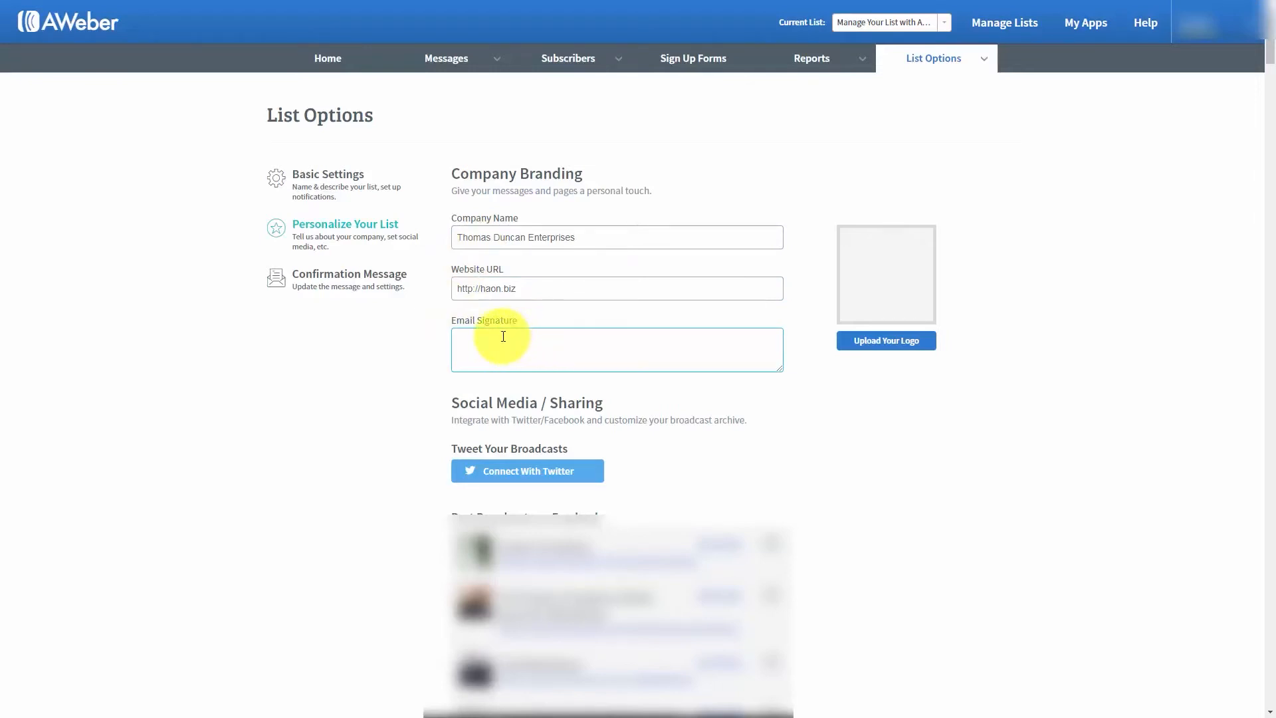
pyautogui.click(894, 341)
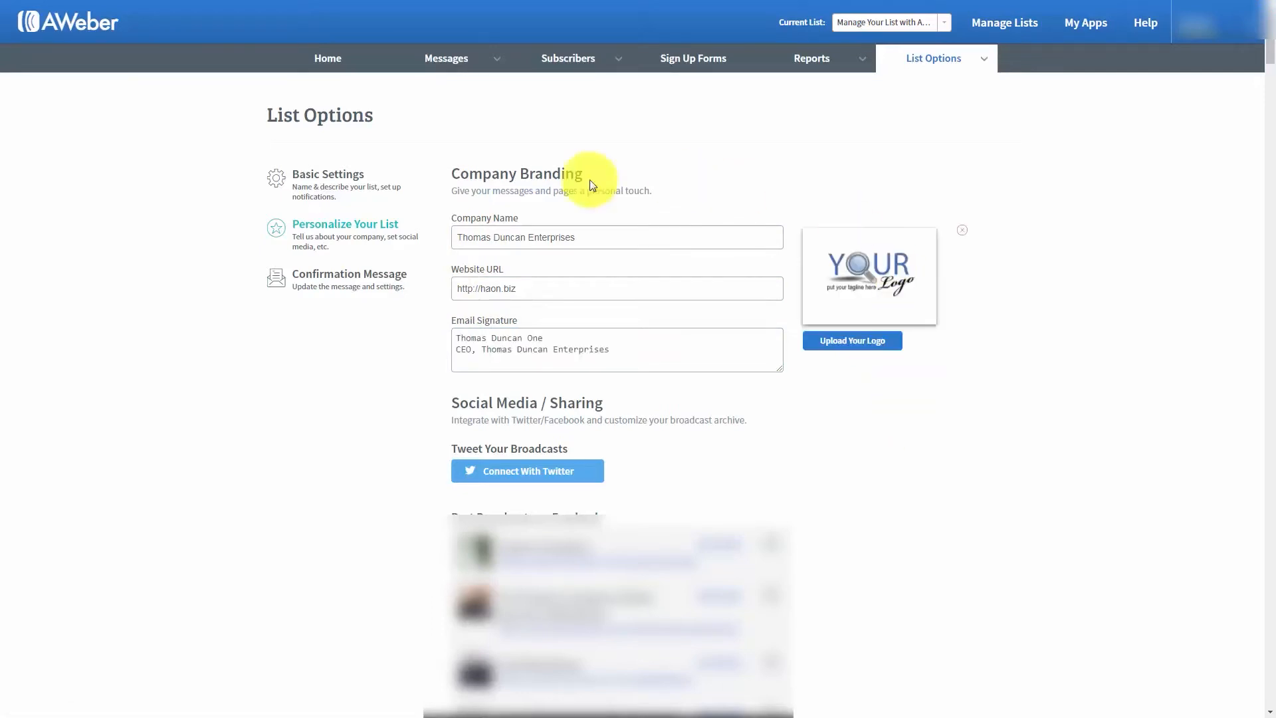
pyautogui.click(488, 337)
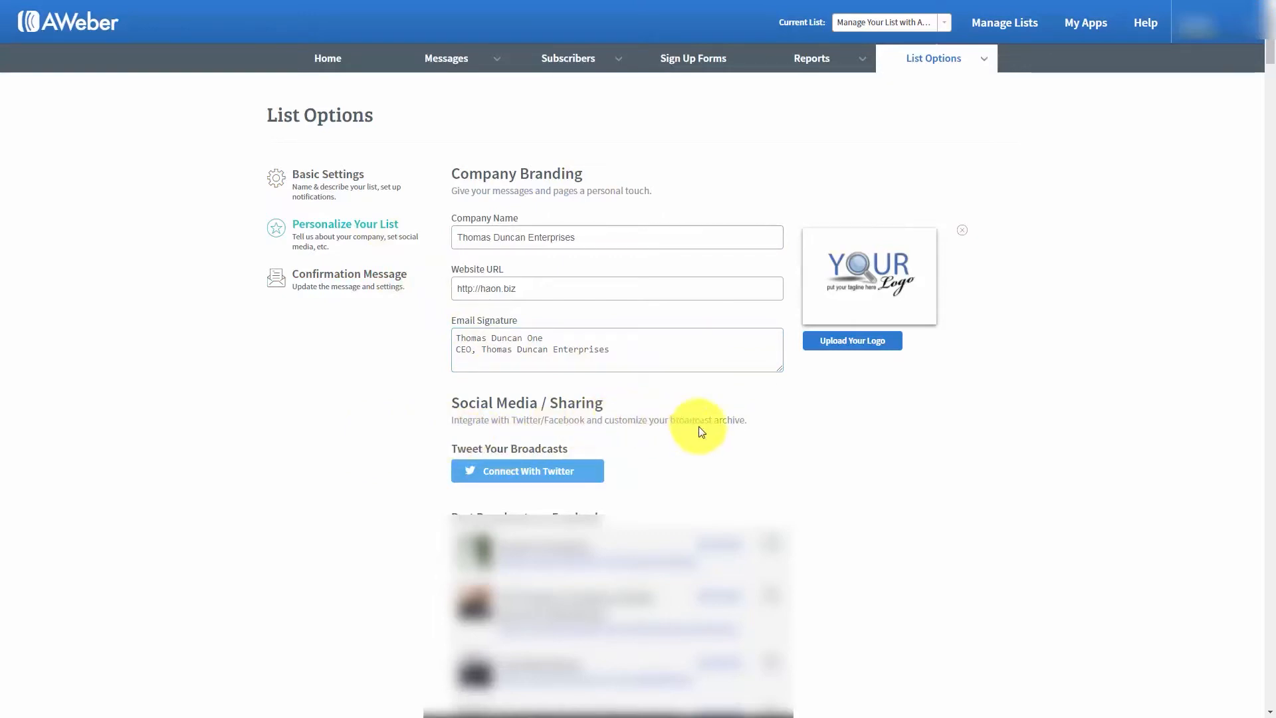
# - Authorize a Twitter account for tweeting broadcasts, connect a Facebook account, and make the Harrisburg Real Estate page the default for posts
pyautogui.click(496, 472)
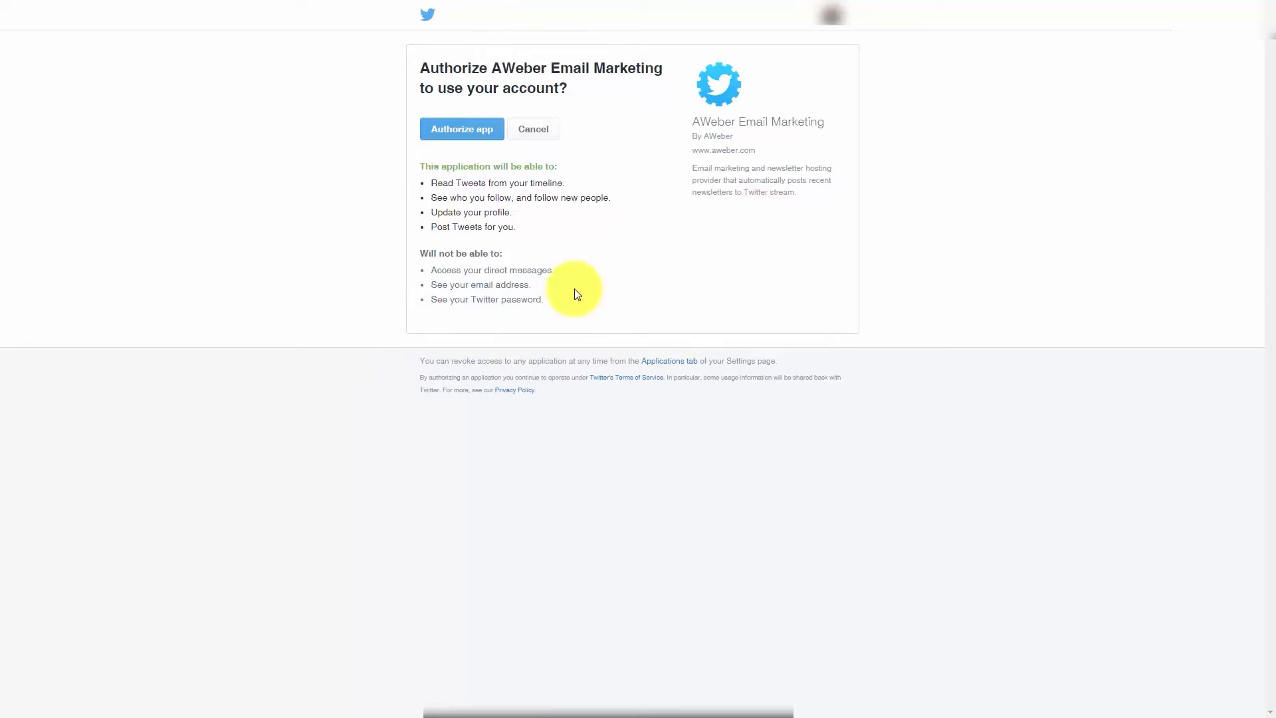
pyautogui.click(467, 130)
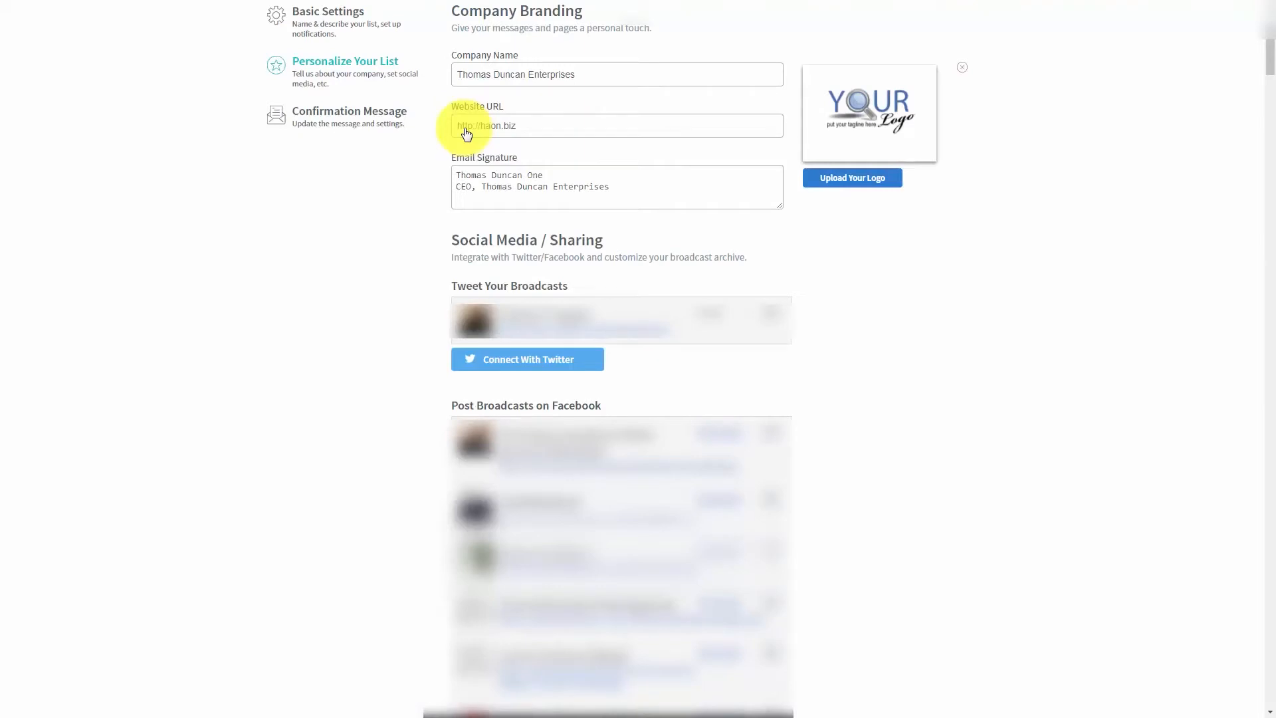
pyautogui.scroll(-15, 1011, 350)
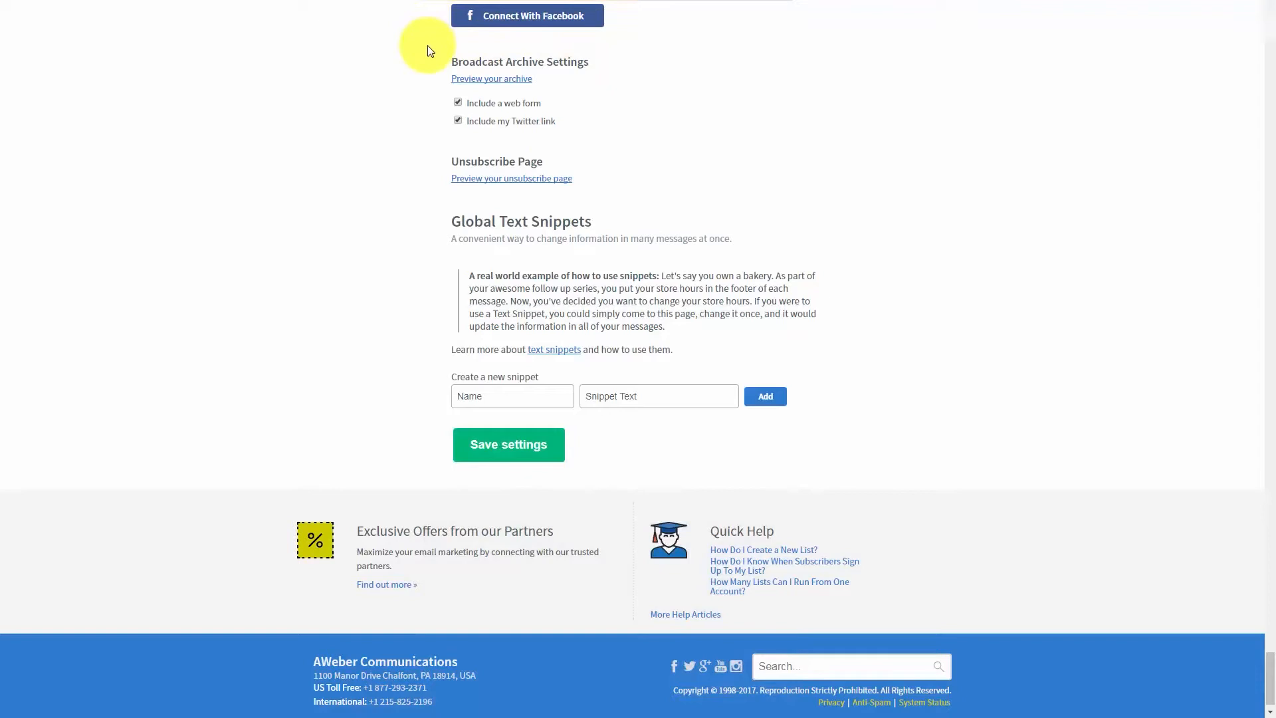
pyautogui.click(545, 31)
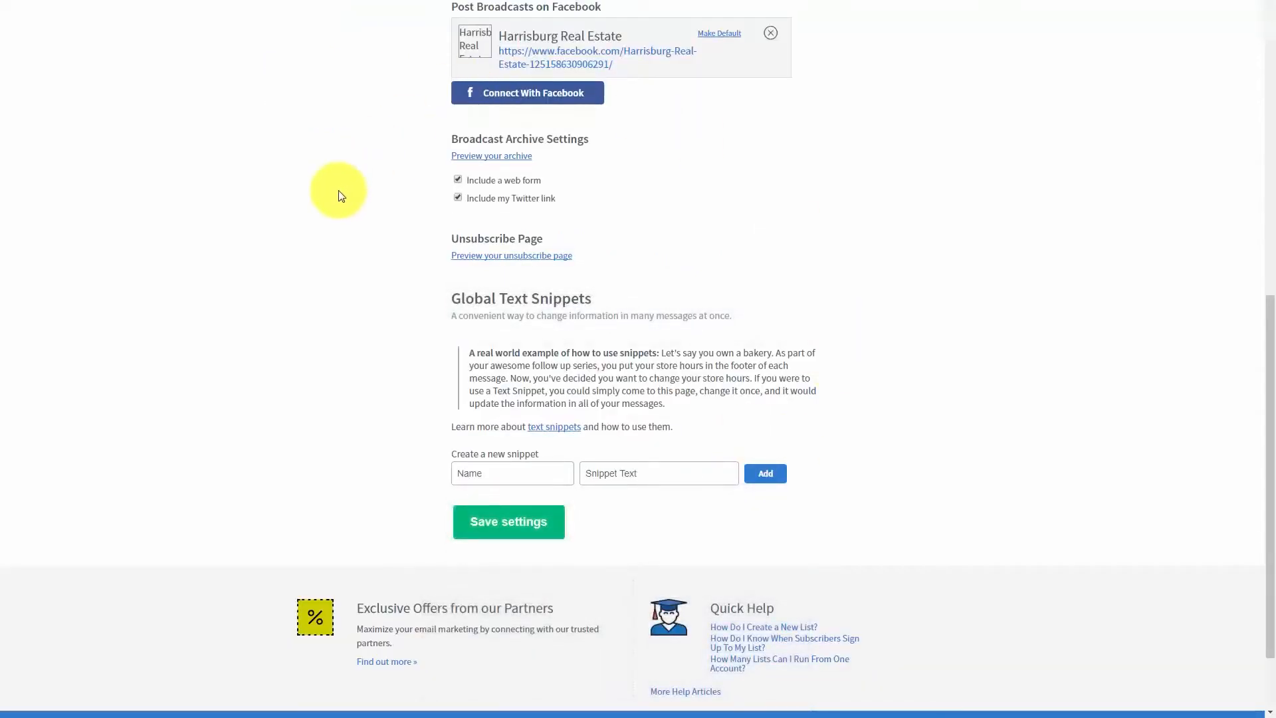
pyautogui.click(723, 35)
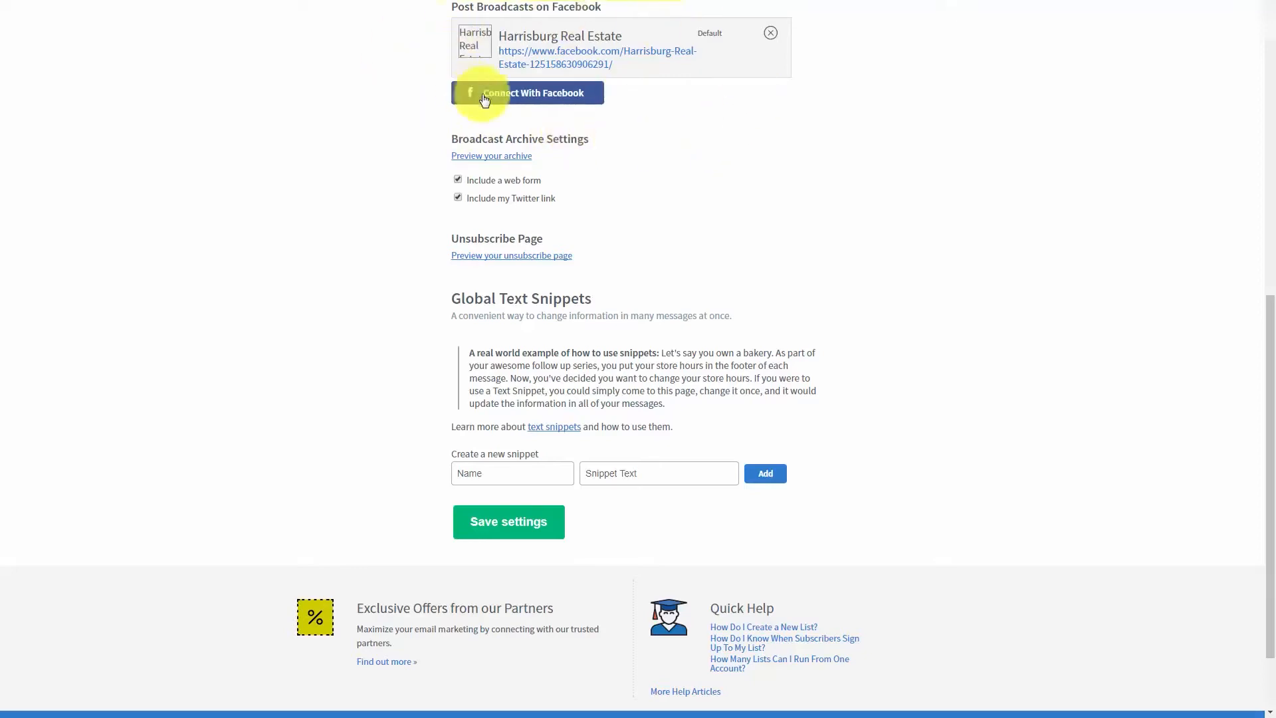
# - Preview the list's broadcast archive and its unsubscribe page
pyautogui.click(479, 164)
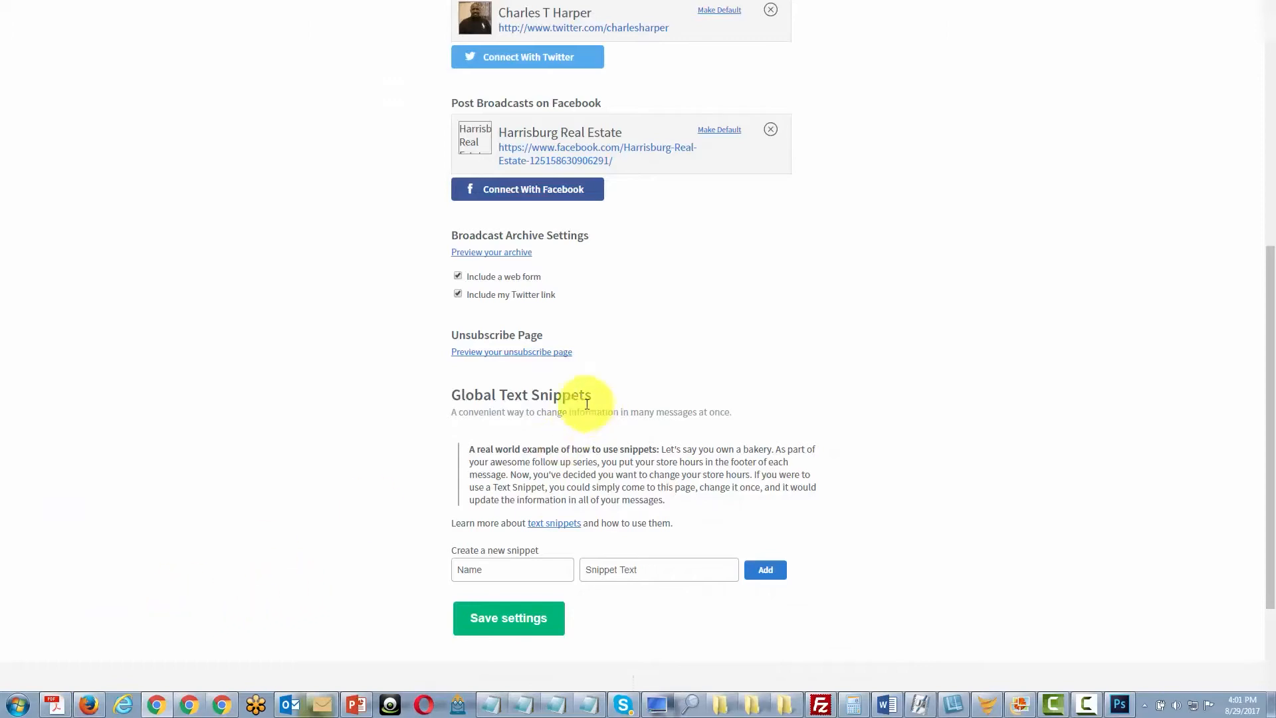
pyautogui.click(498, 359)
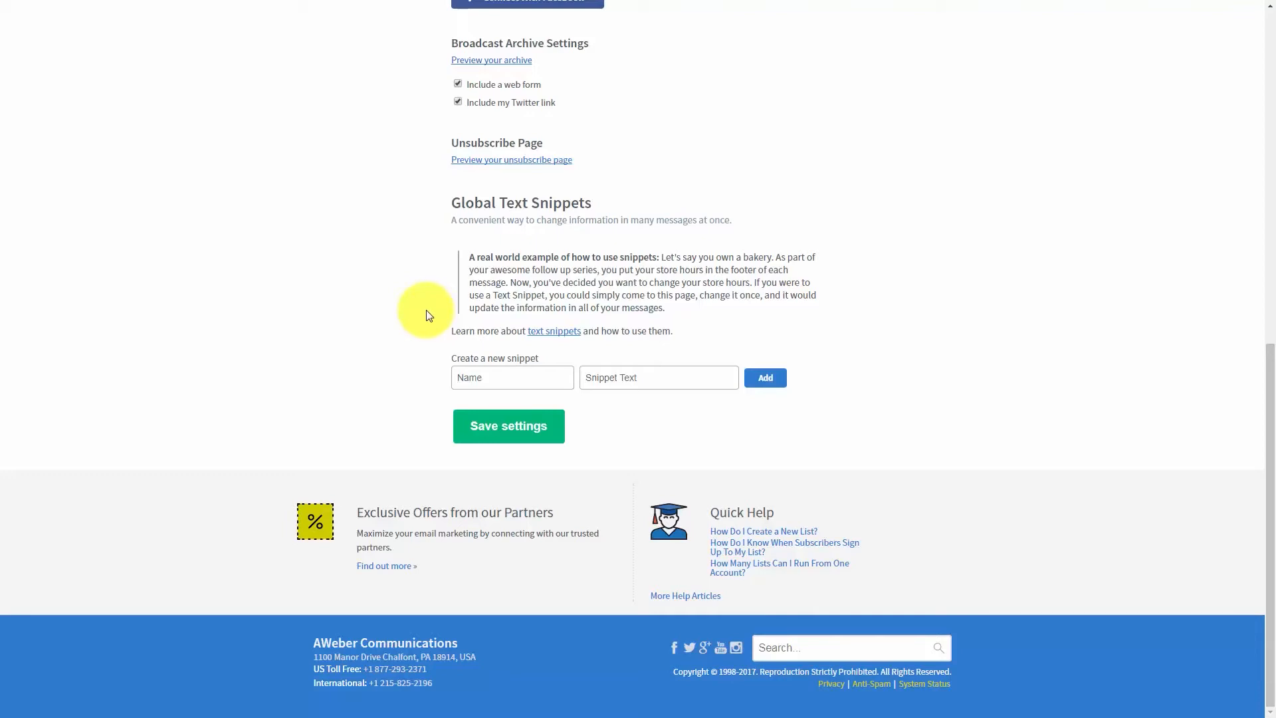
pyautogui.click(483, 379)
pyautogui.click(475, 378)
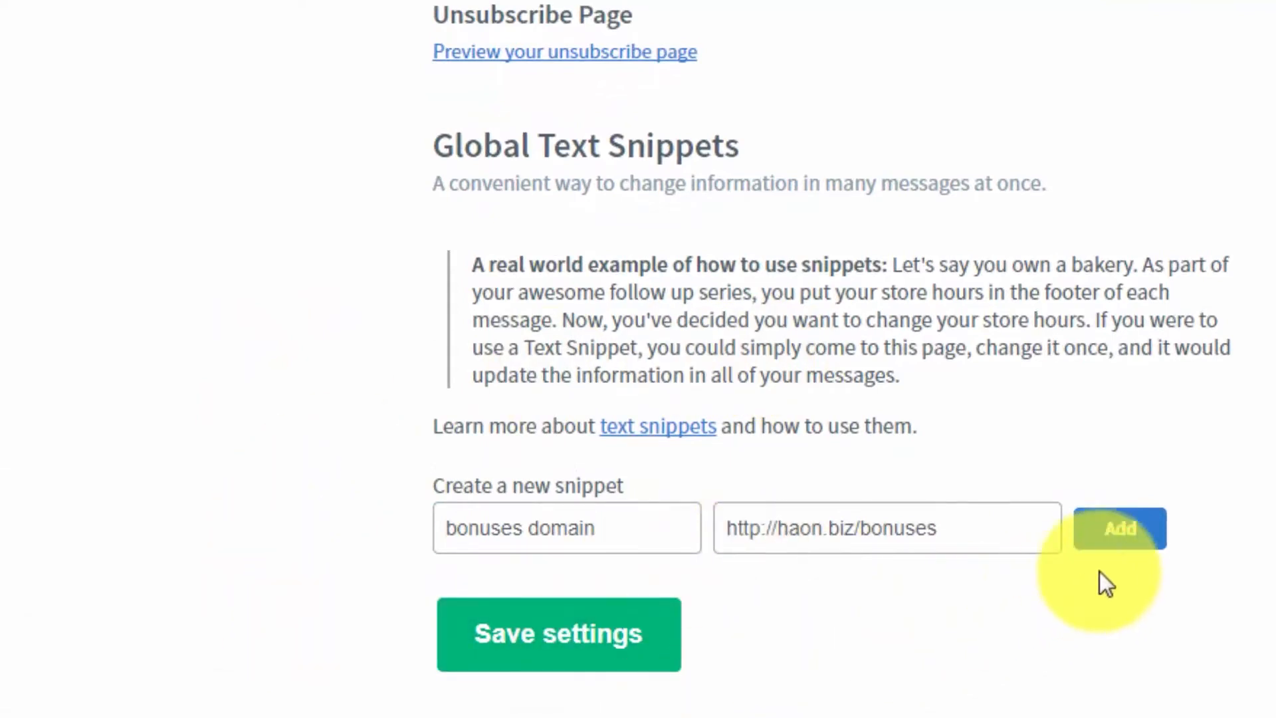
pyautogui.click(1122, 540)
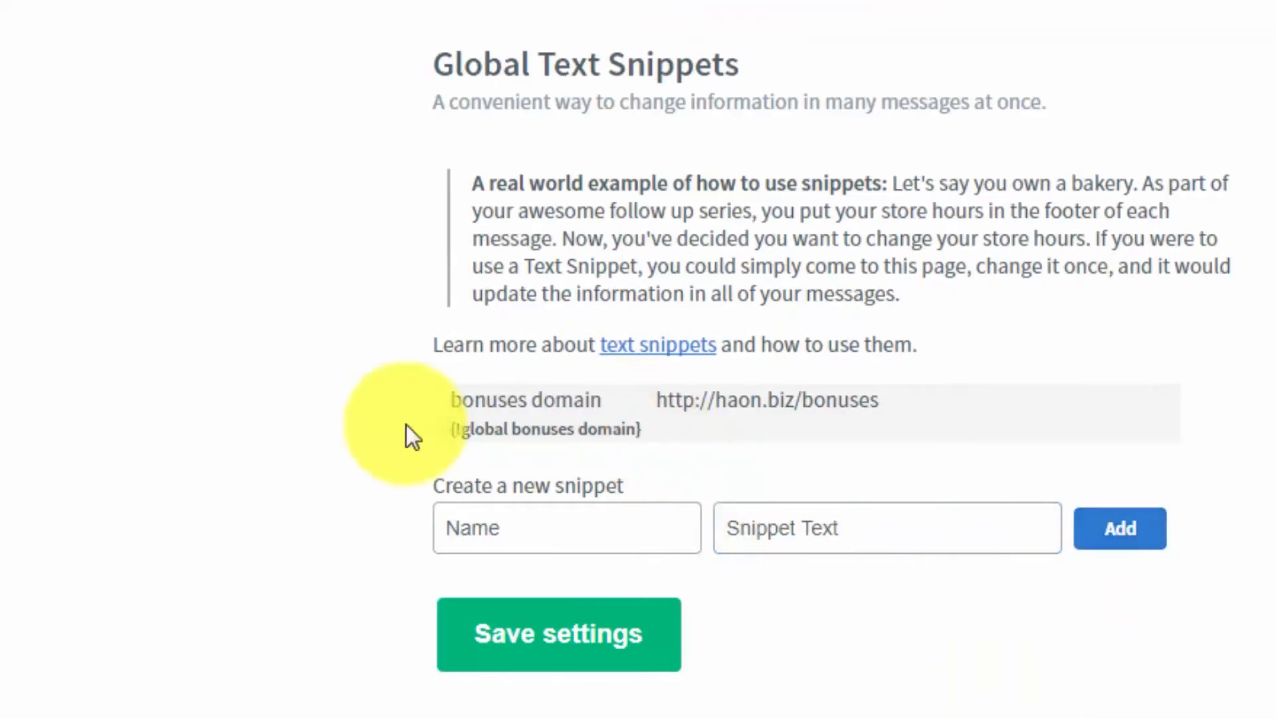
# - In the message editor, insert the "bonuses domain" snippet on a new line below the thank-you paragraph
pyautogui.moveTo(600, 418)
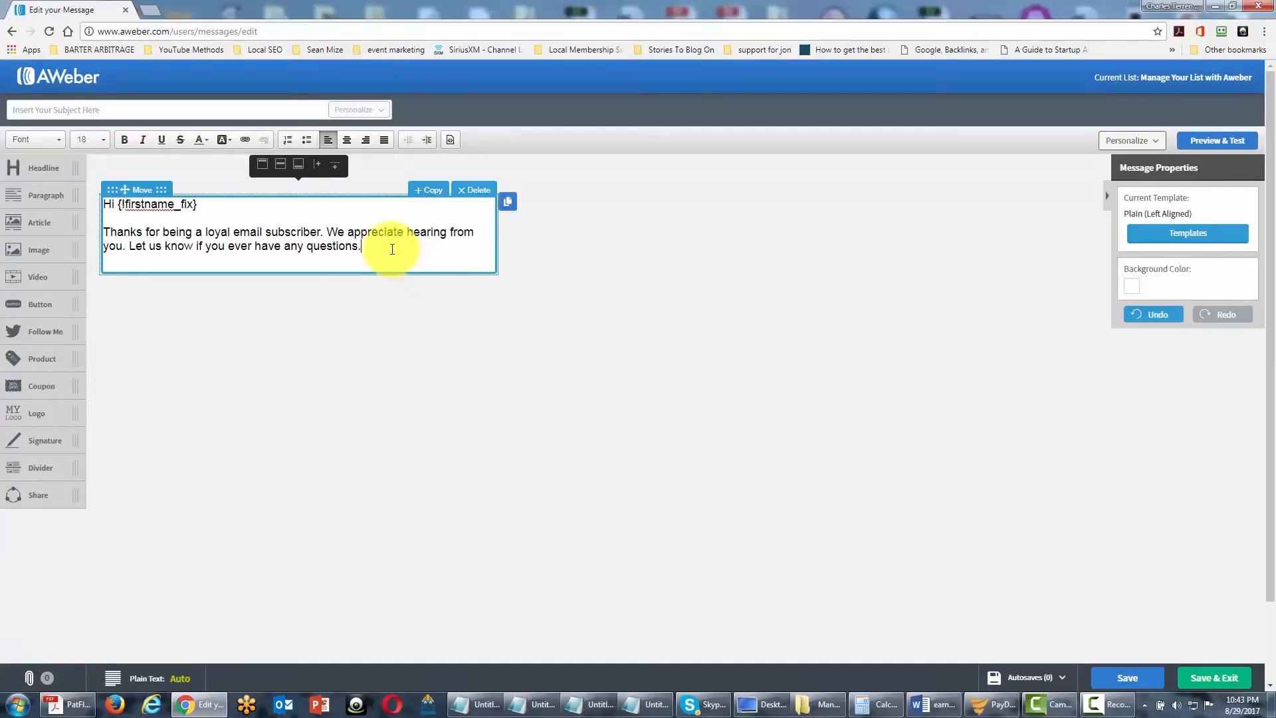
pyautogui.press('Return')
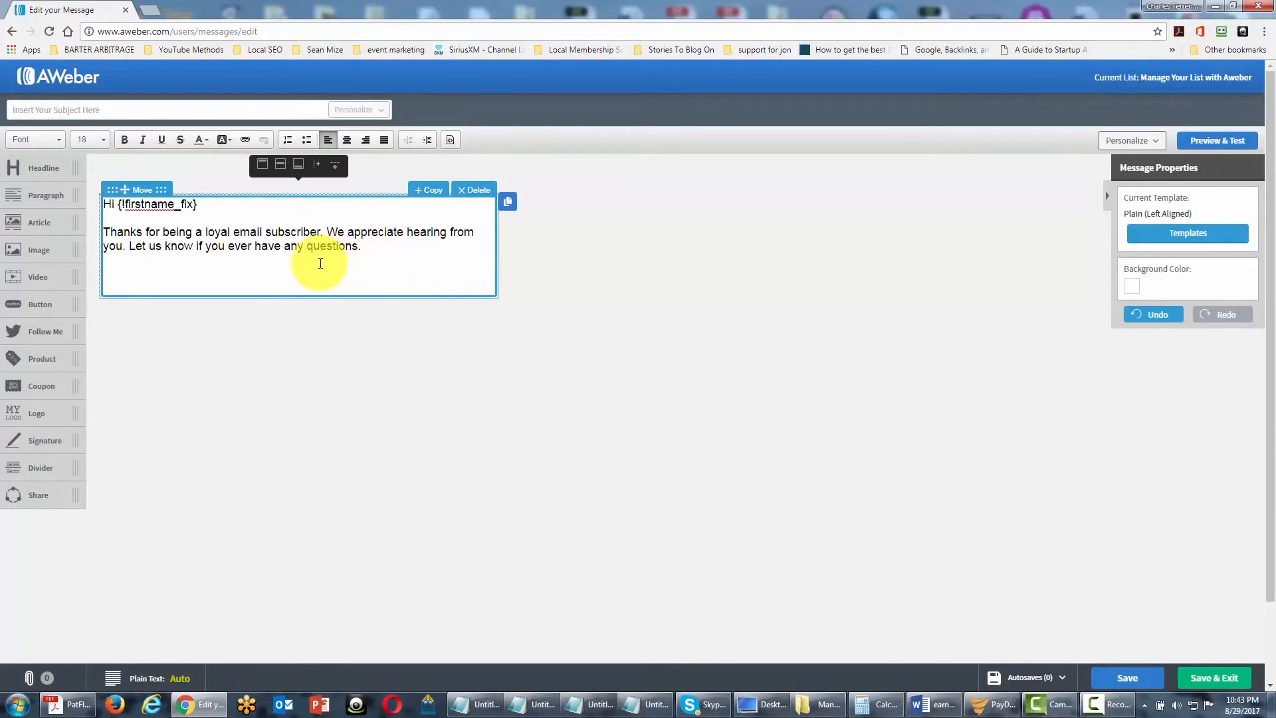
pyautogui.press('F11')
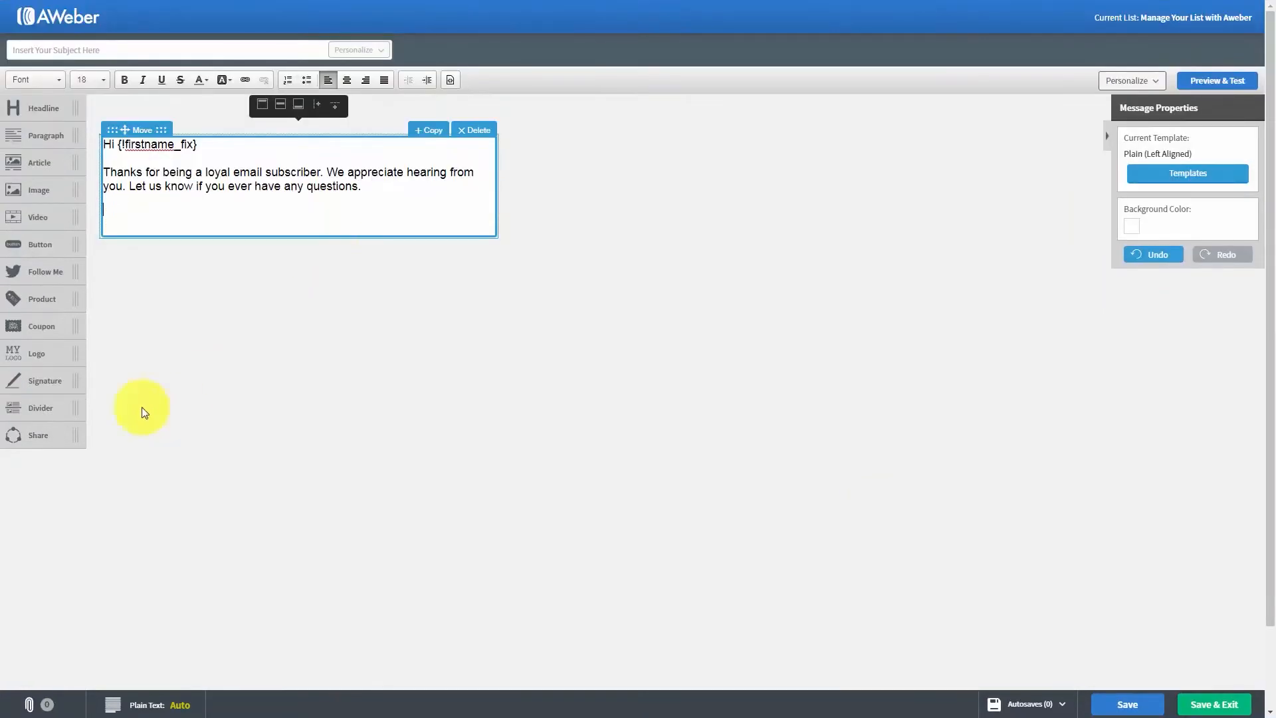
pyautogui.click(1158, 82)
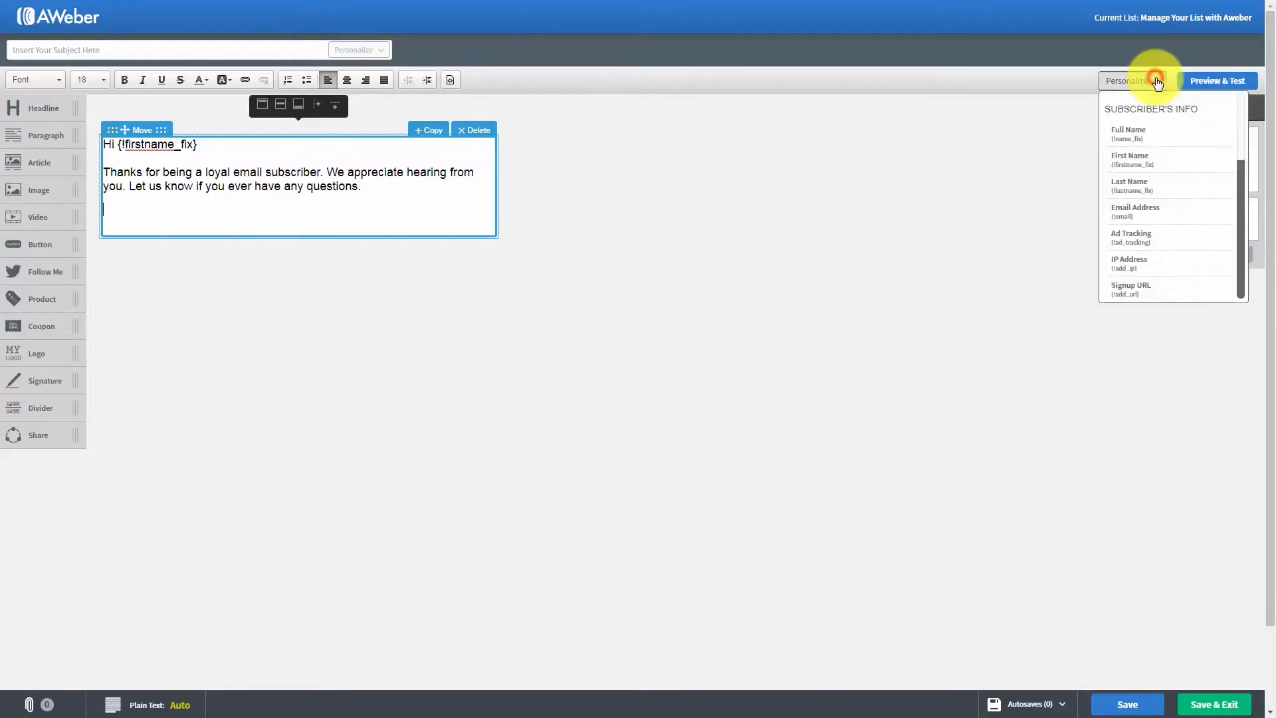
pyautogui.scroll(-3, 974, 362)
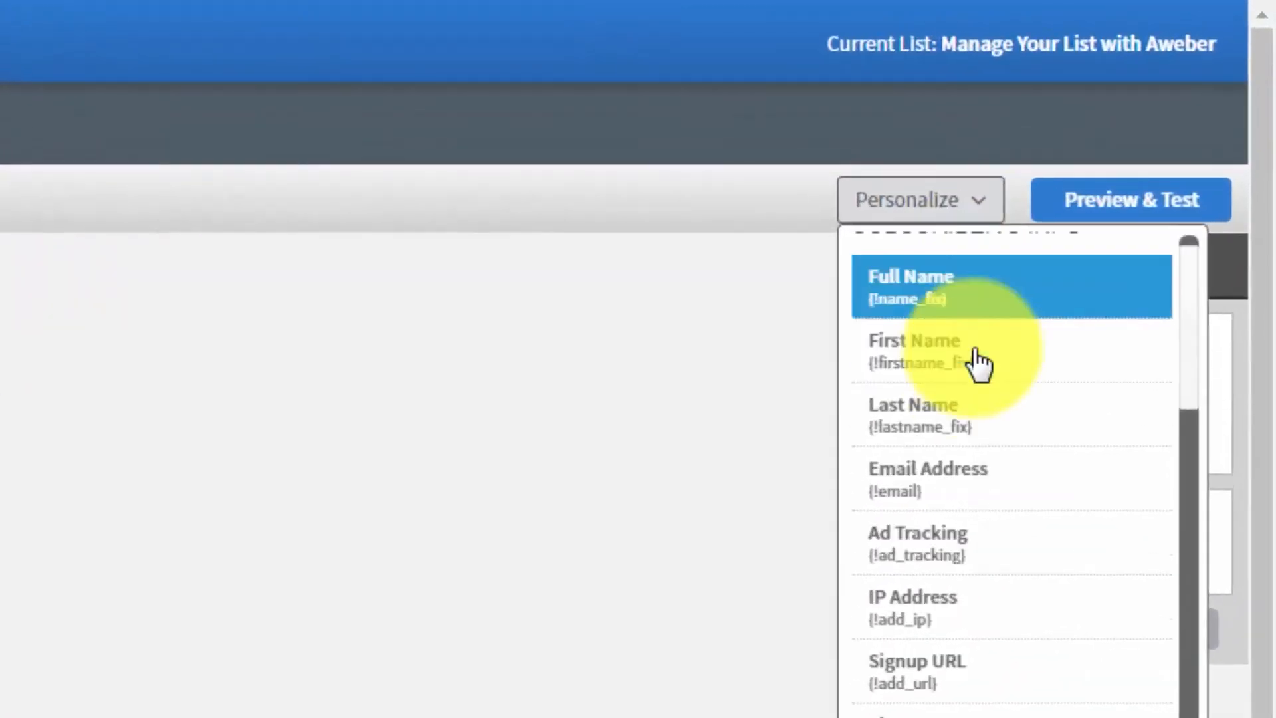
pyautogui.scroll(-5, 977, 376)
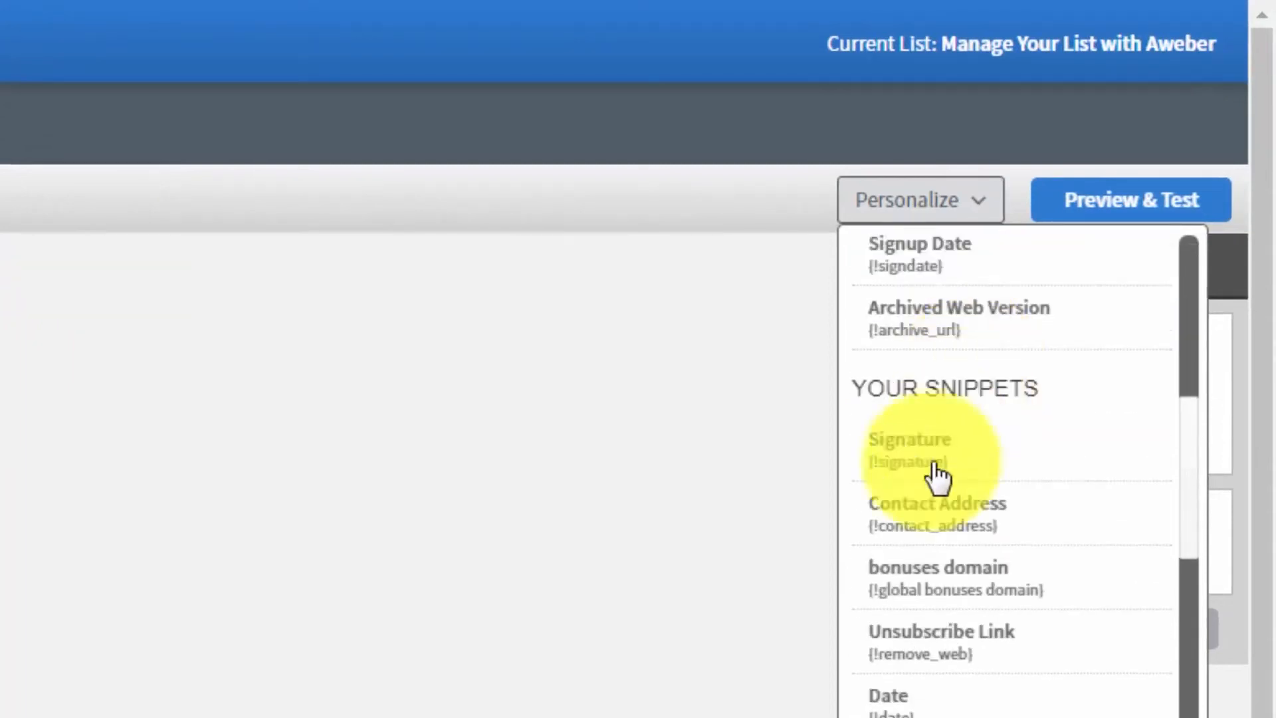
pyautogui.click(915, 595)
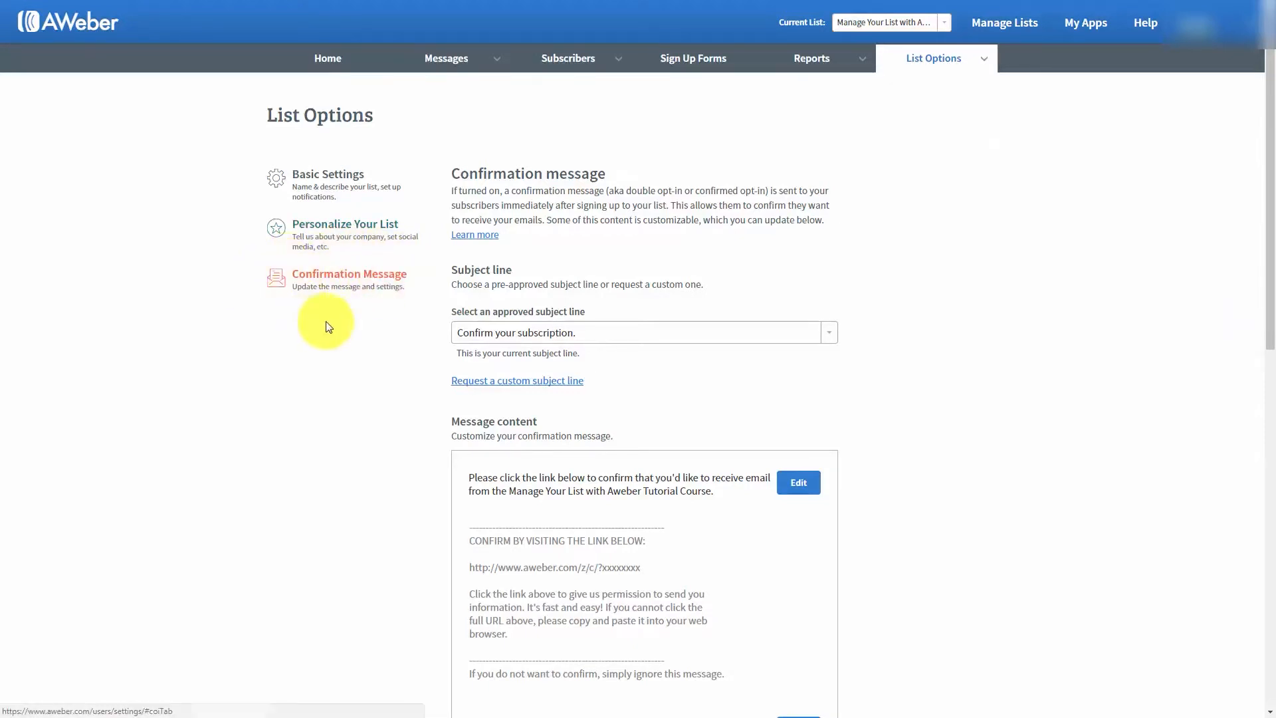
# - Review the confirmation message's subject line, editable content and opt-in settings in the list options
pyautogui.click(873, 276)
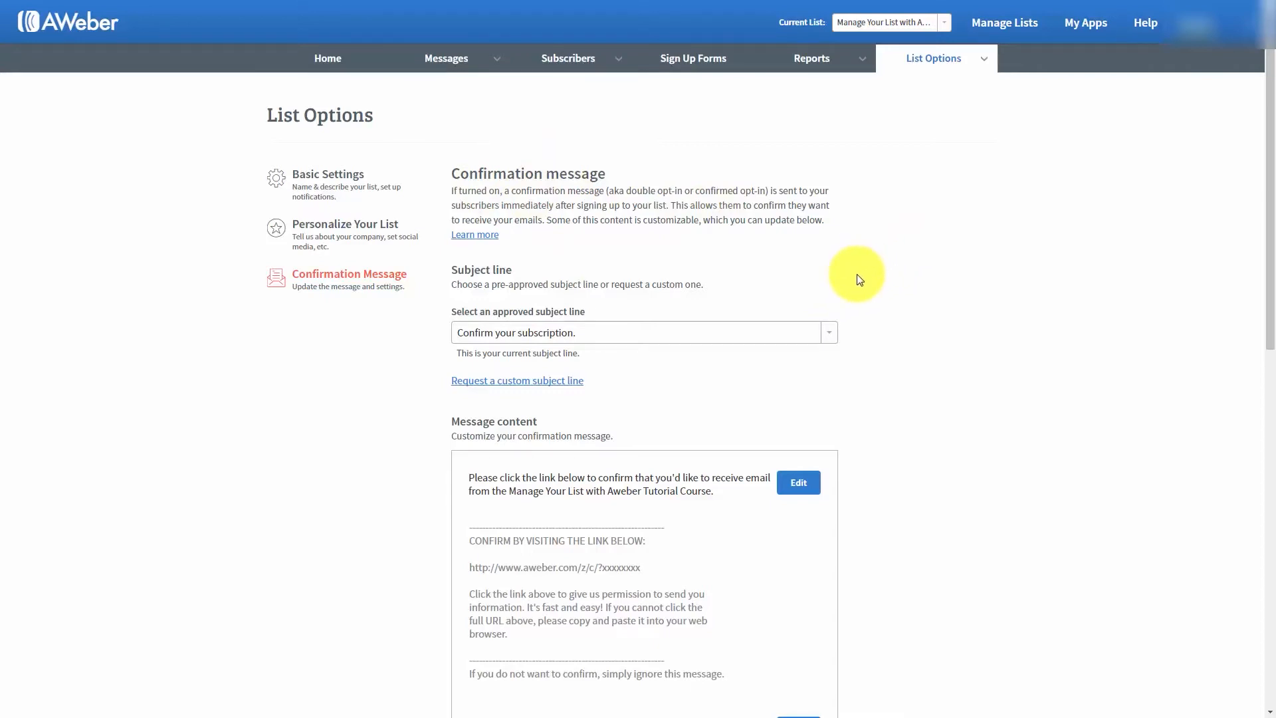
pyautogui.scroll(-6, 856, 274)
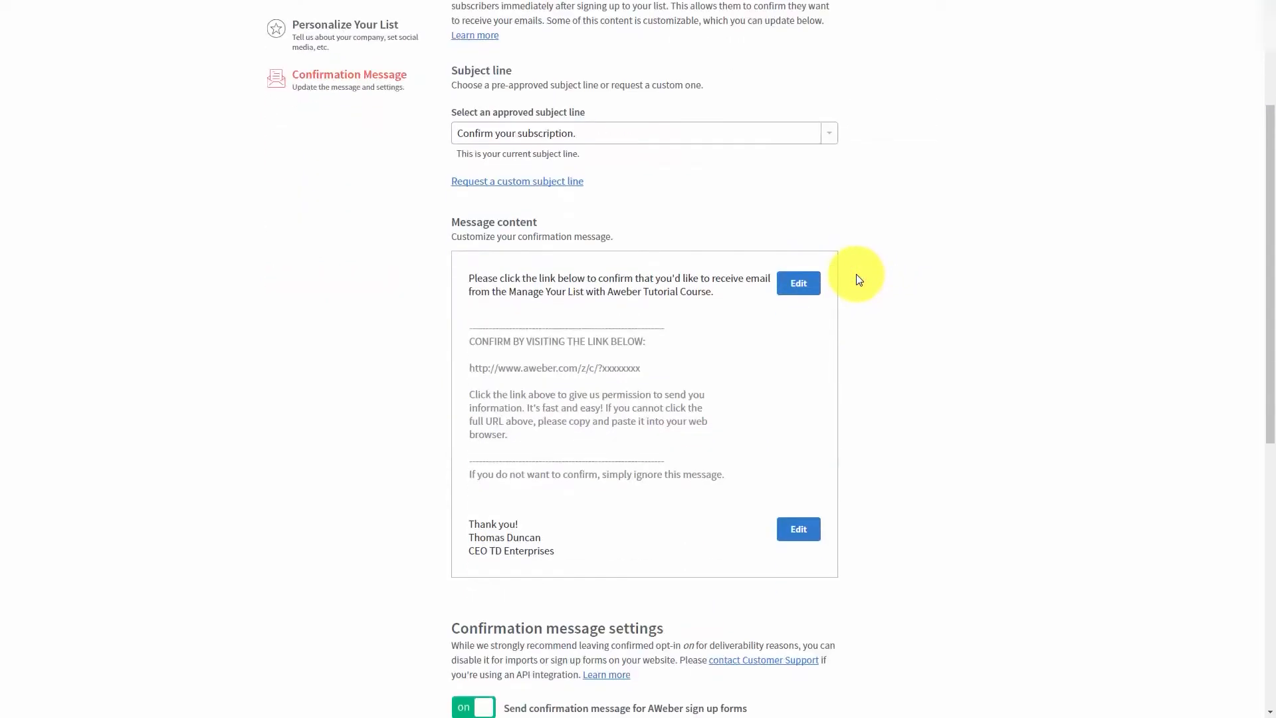
pyautogui.scroll(-4, 858, 279)
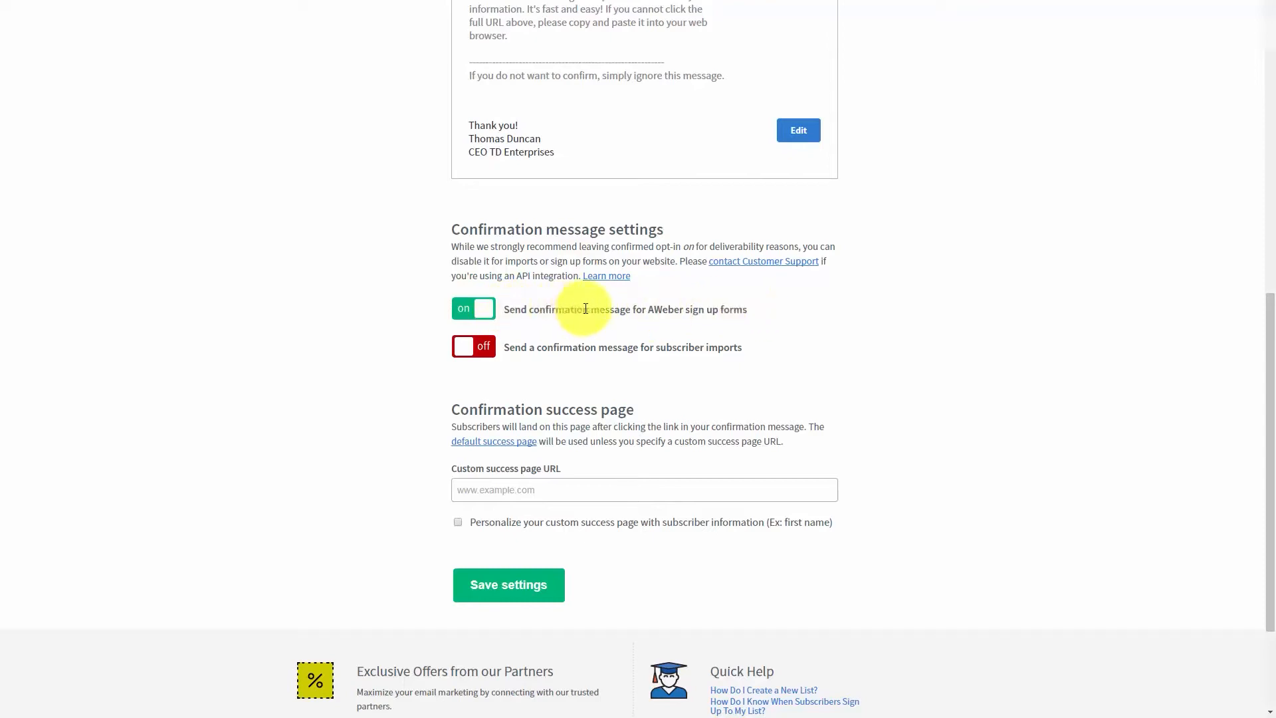
# - Turn the confirmation message for AWeber sign up forms off and back on, accepting both confirmations
pyautogui.click(471, 314)
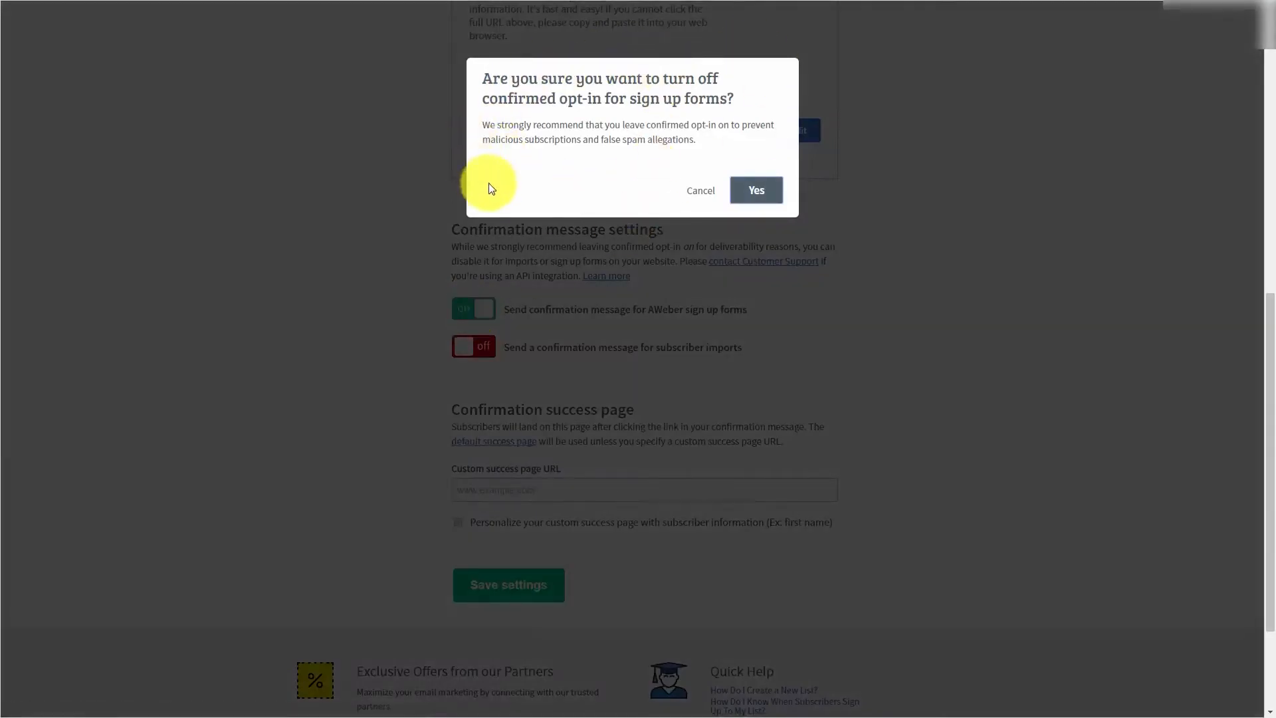
pyautogui.click(755, 193)
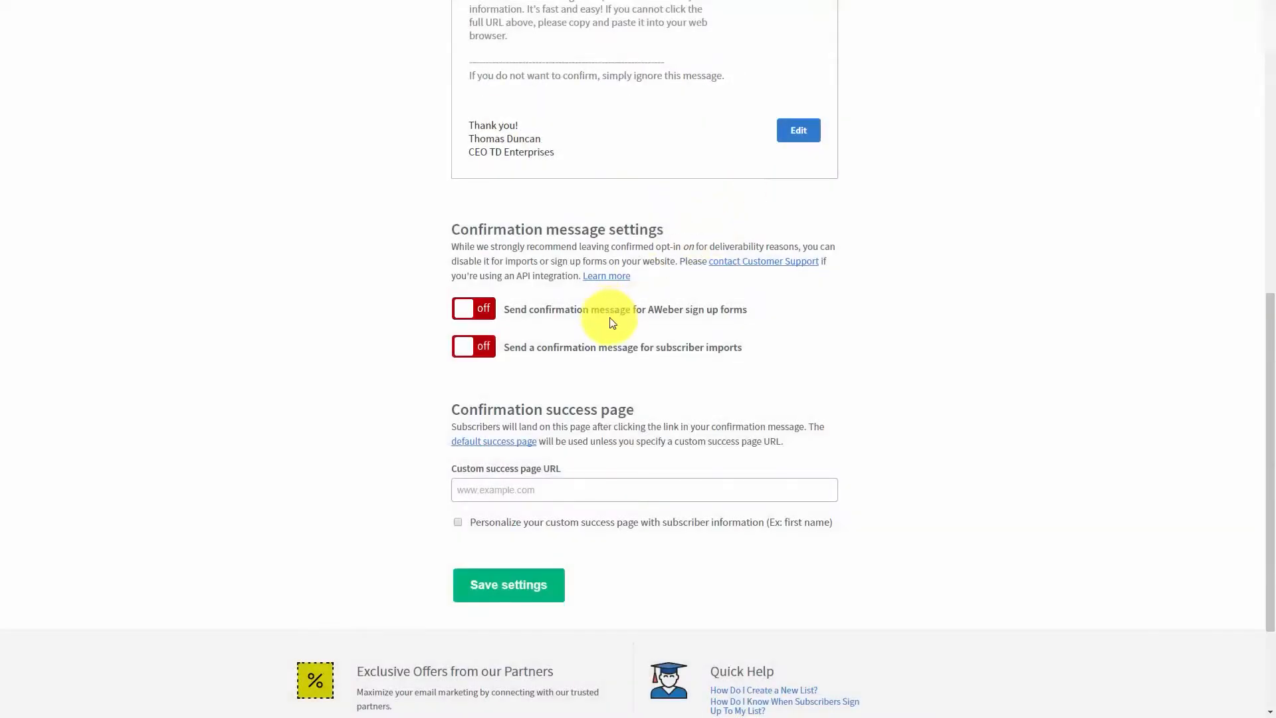
pyautogui.click(463, 313)
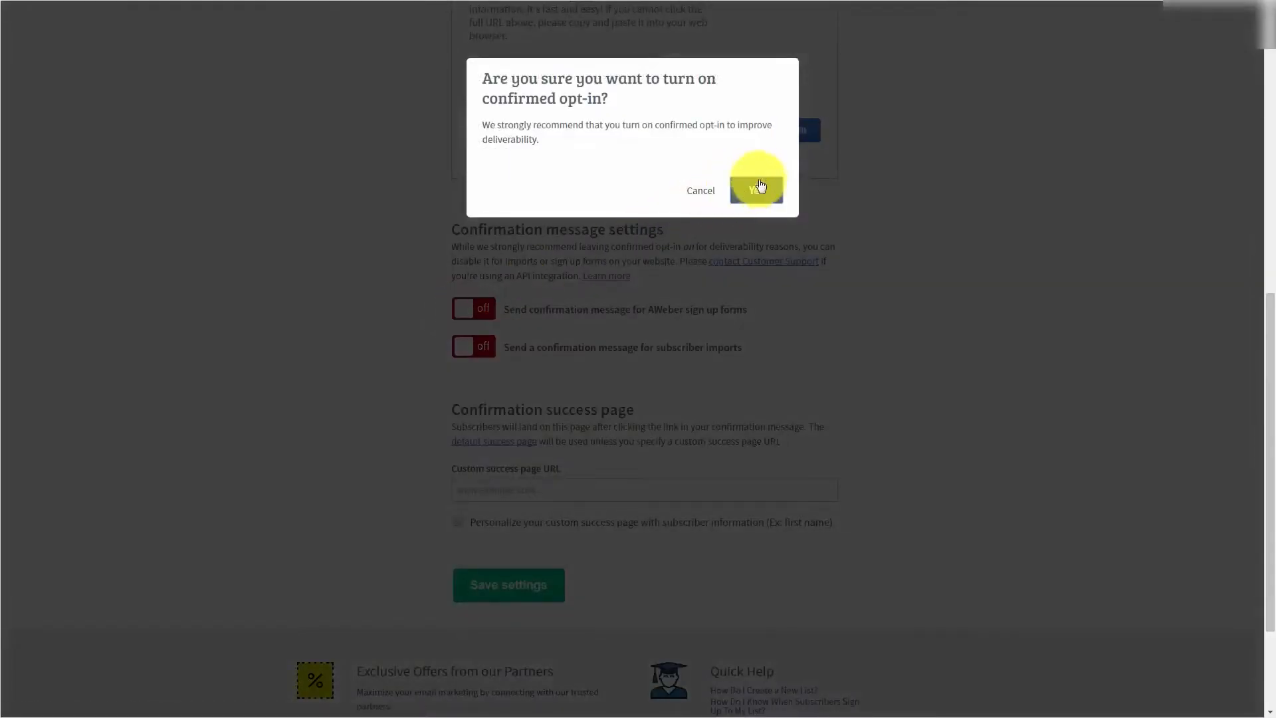
pyautogui.click(758, 189)
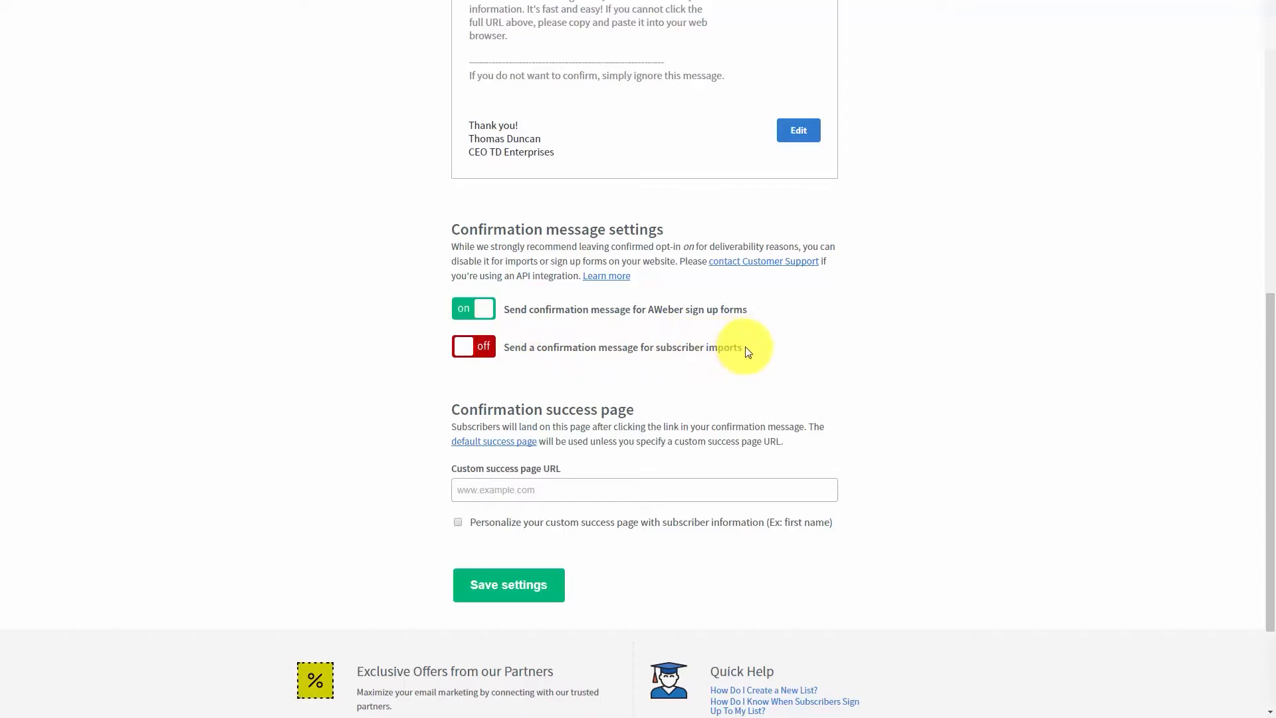
# - Turn the confirmation message for subscriber imports on and back off, accepting both confirmations
pyautogui.click(459, 353)
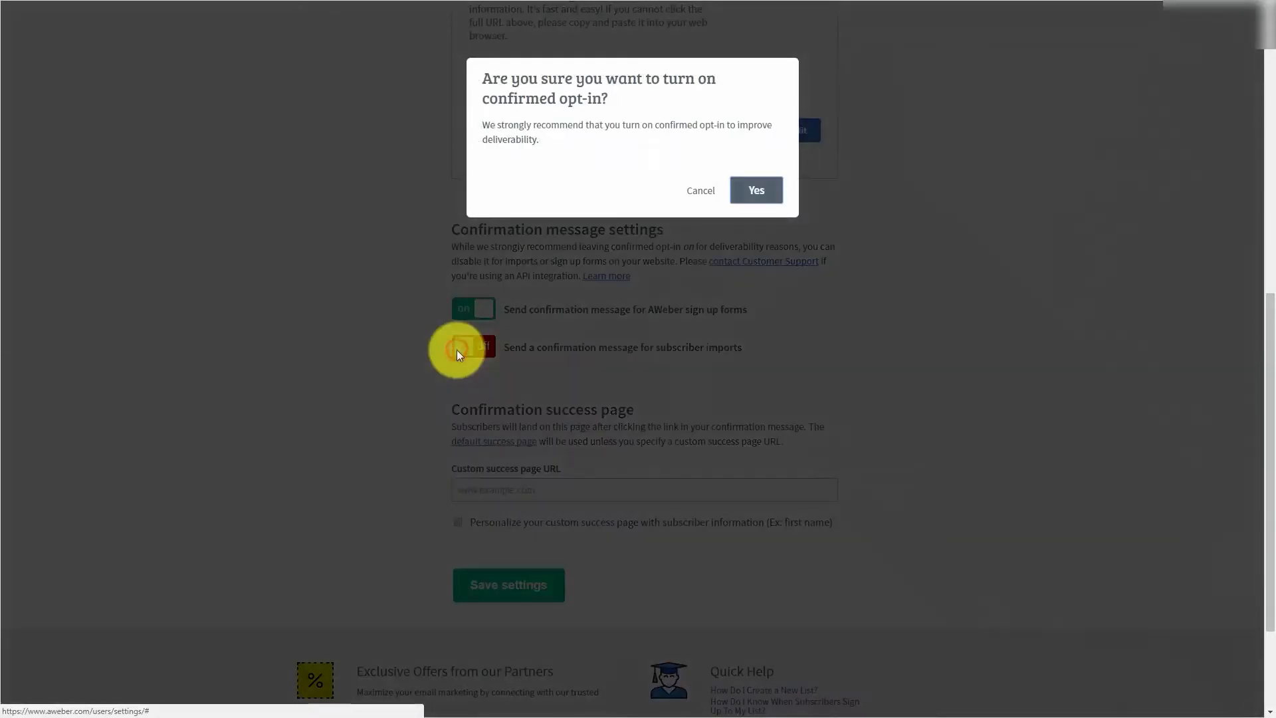
pyautogui.click(768, 193)
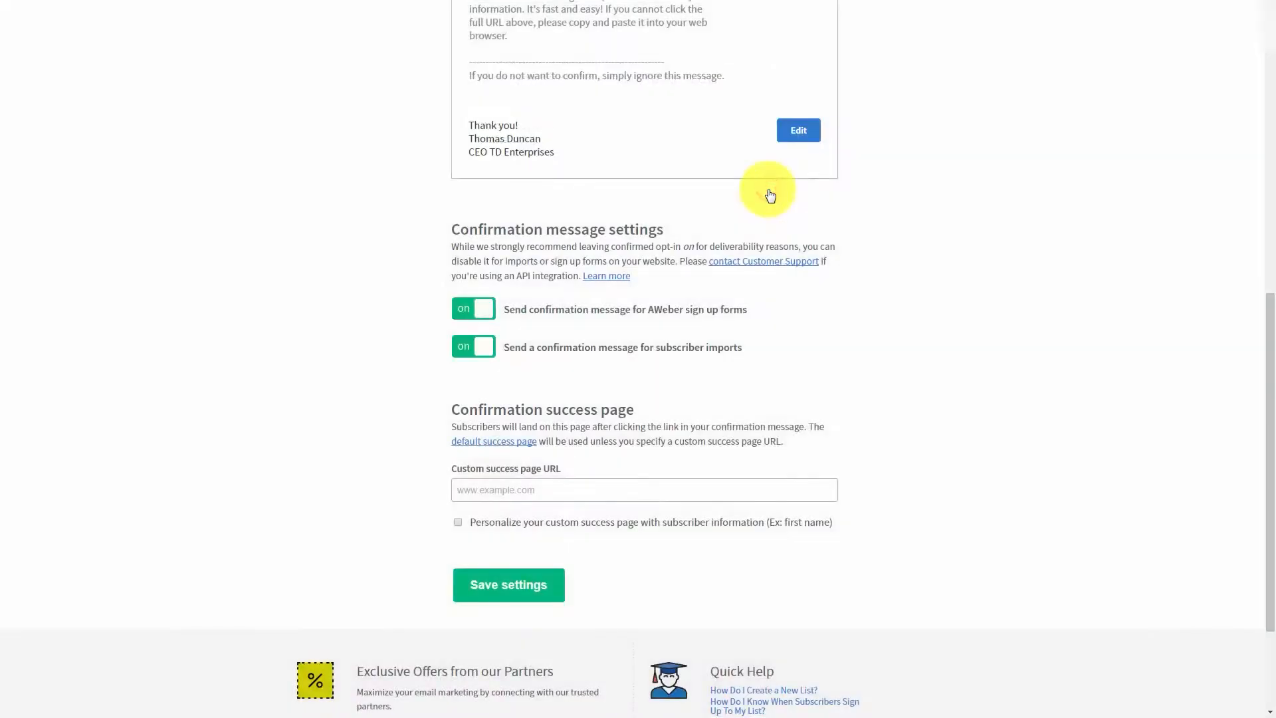
pyautogui.click(488, 346)
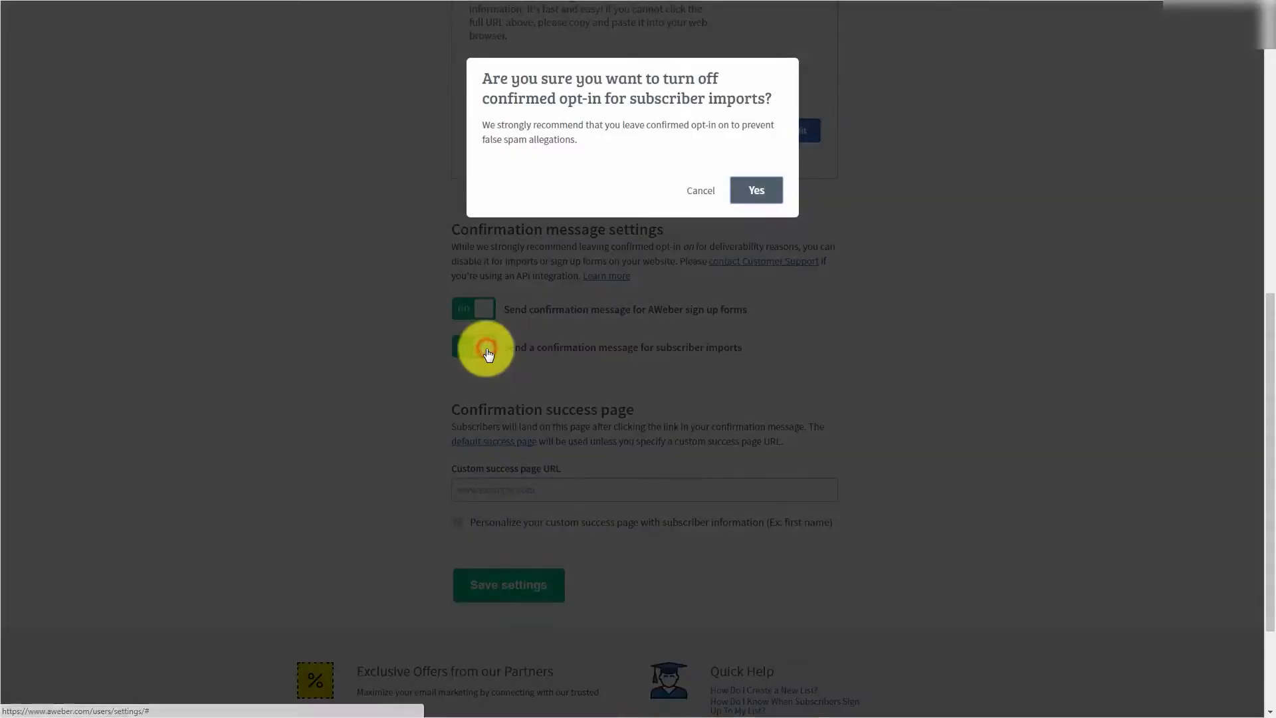
pyautogui.click(755, 192)
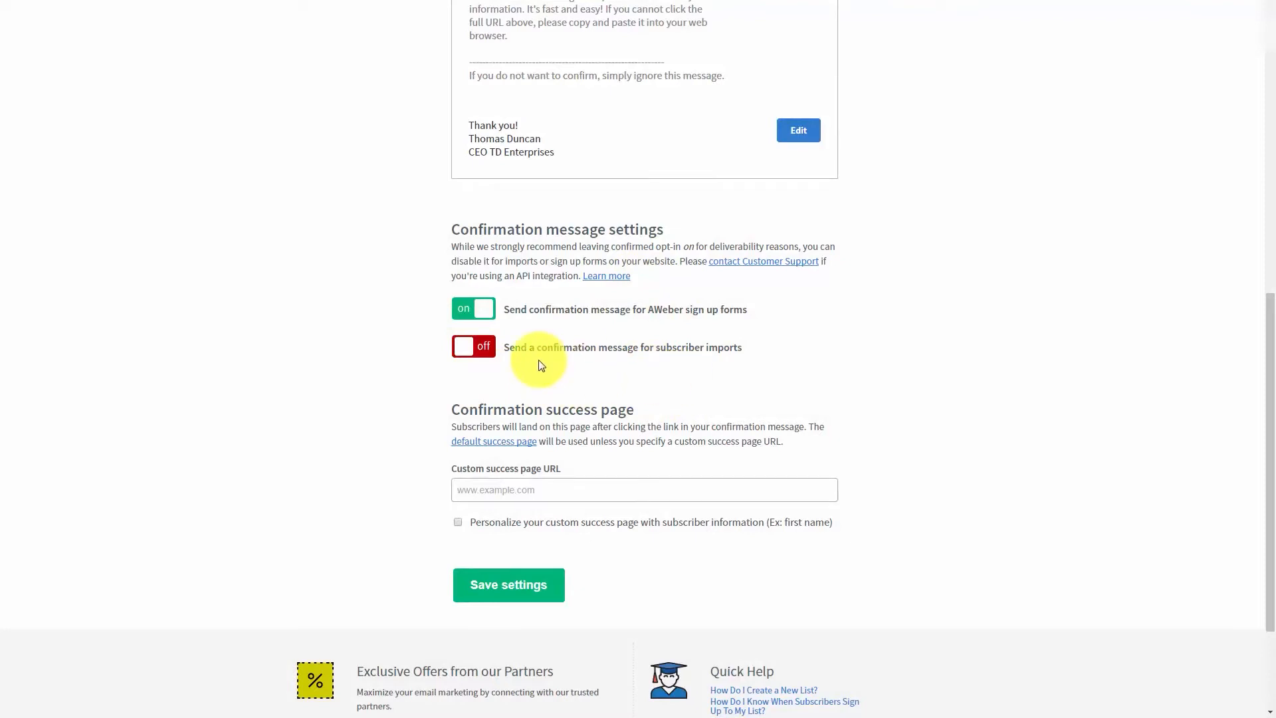
# - Examine the custom success page URL field and open the default confirmation success page
pyautogui.scroll(-1, 537, 360)
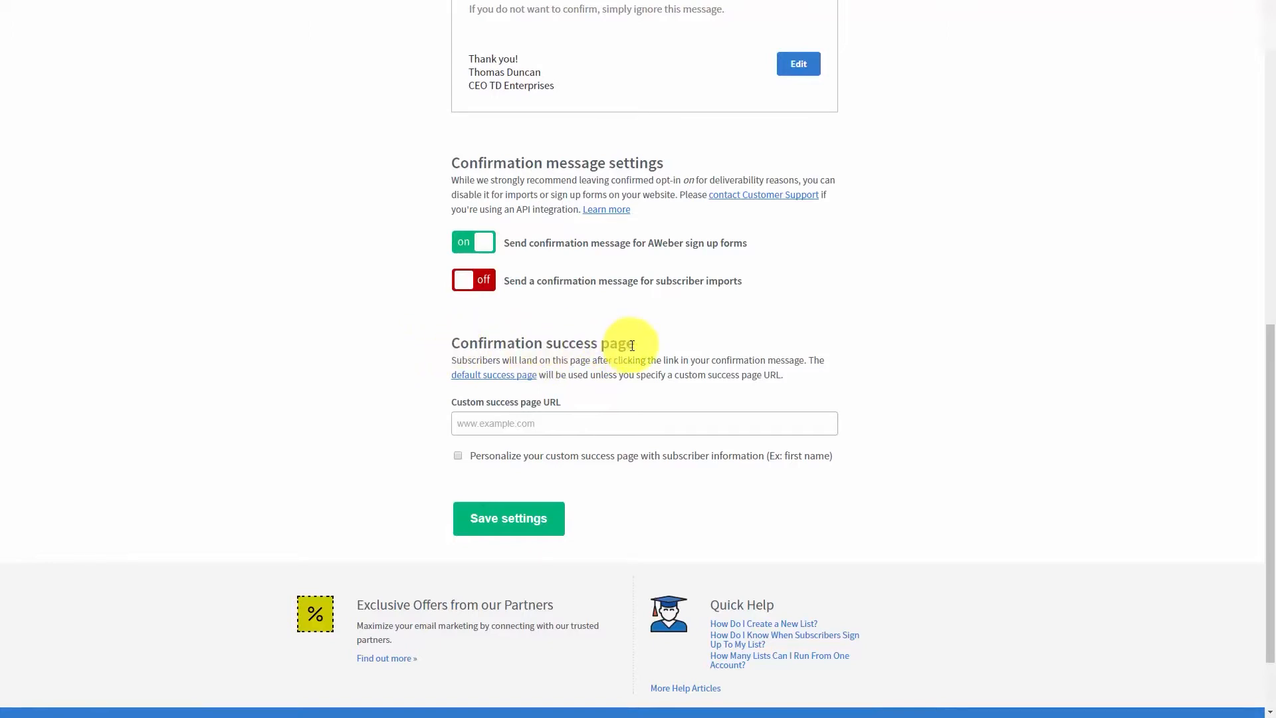
pyautogui.click(484, 423)
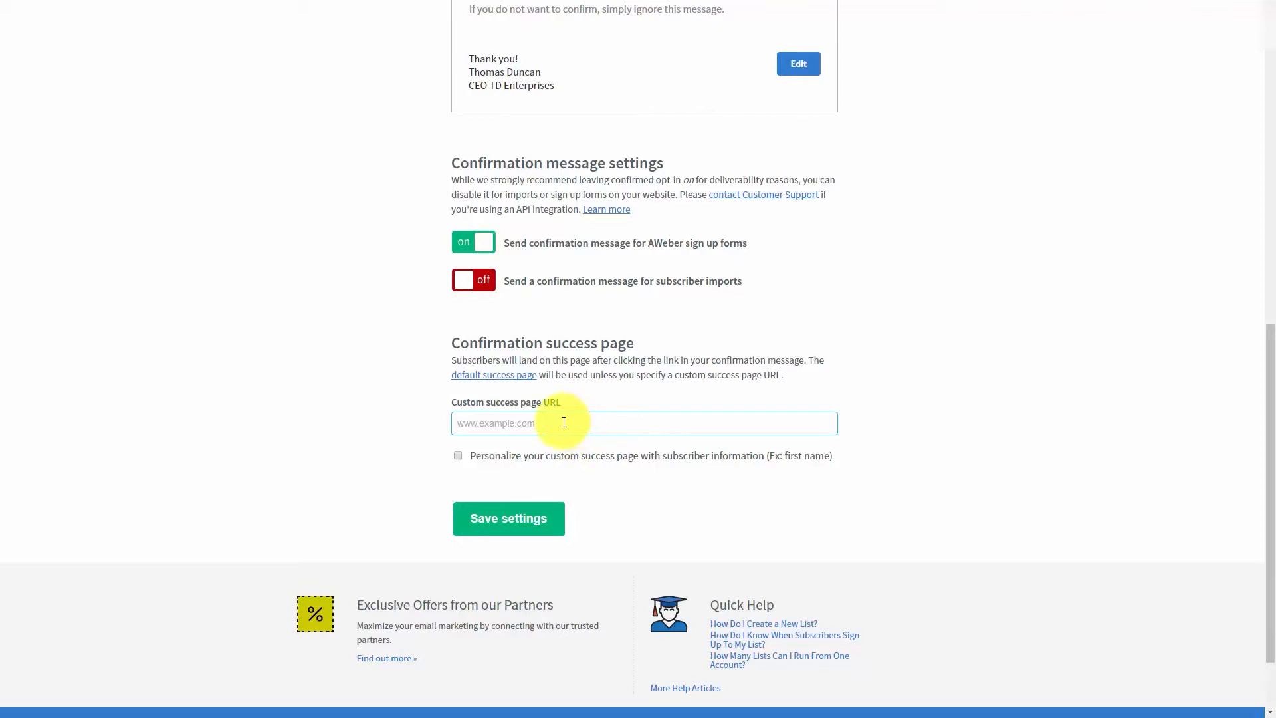
pyautogui.click(481, 378)
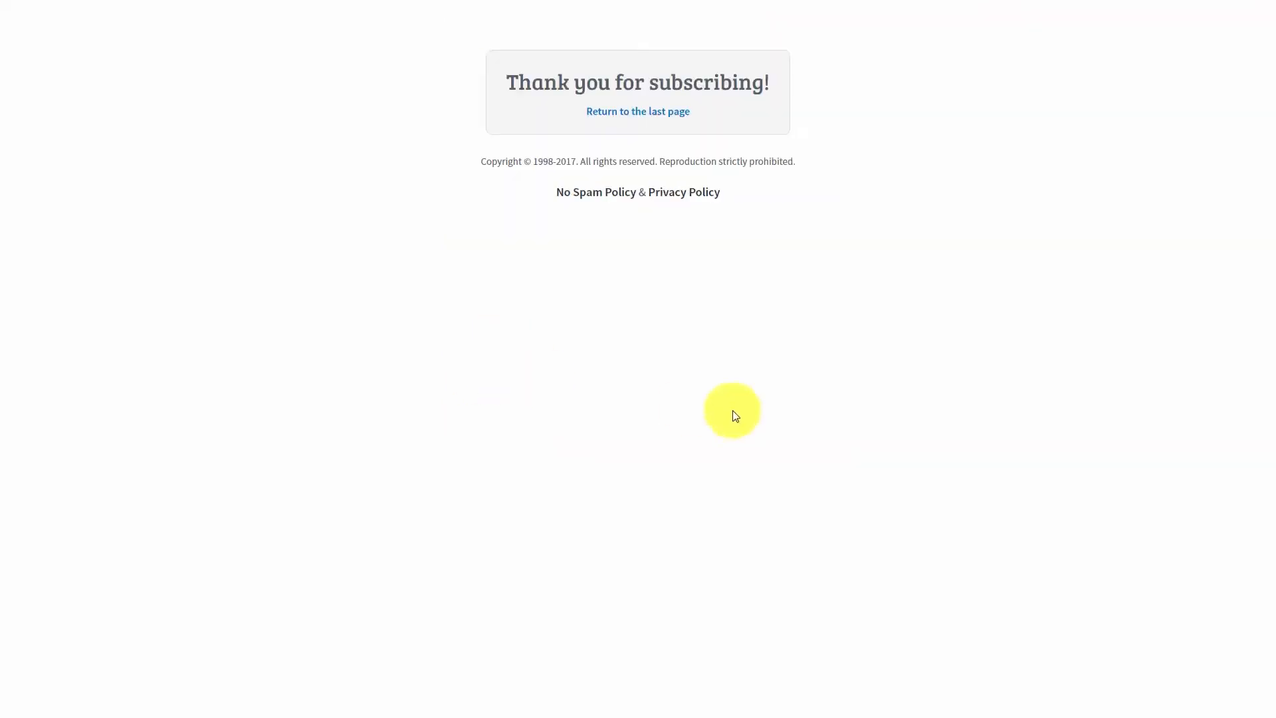
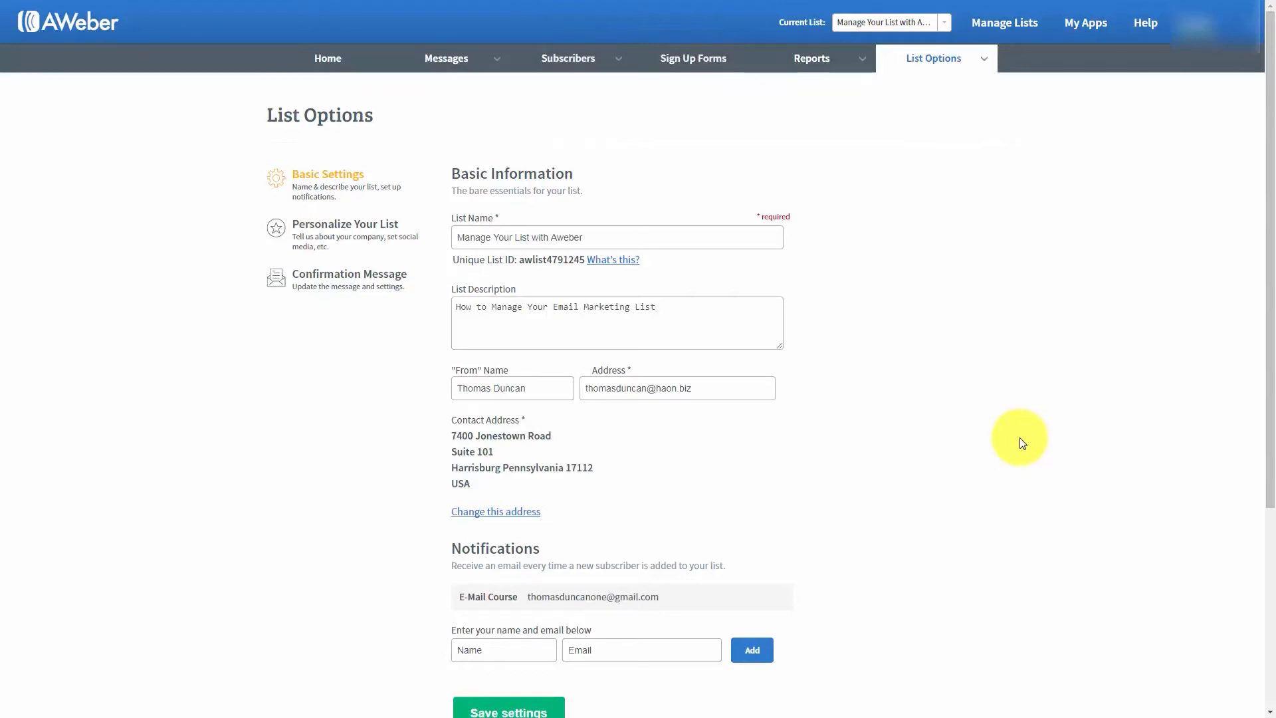
# - Add a custom field named Birthdate to the list and allow subscribers to update it
pyautogui.moveTo(989, 65)
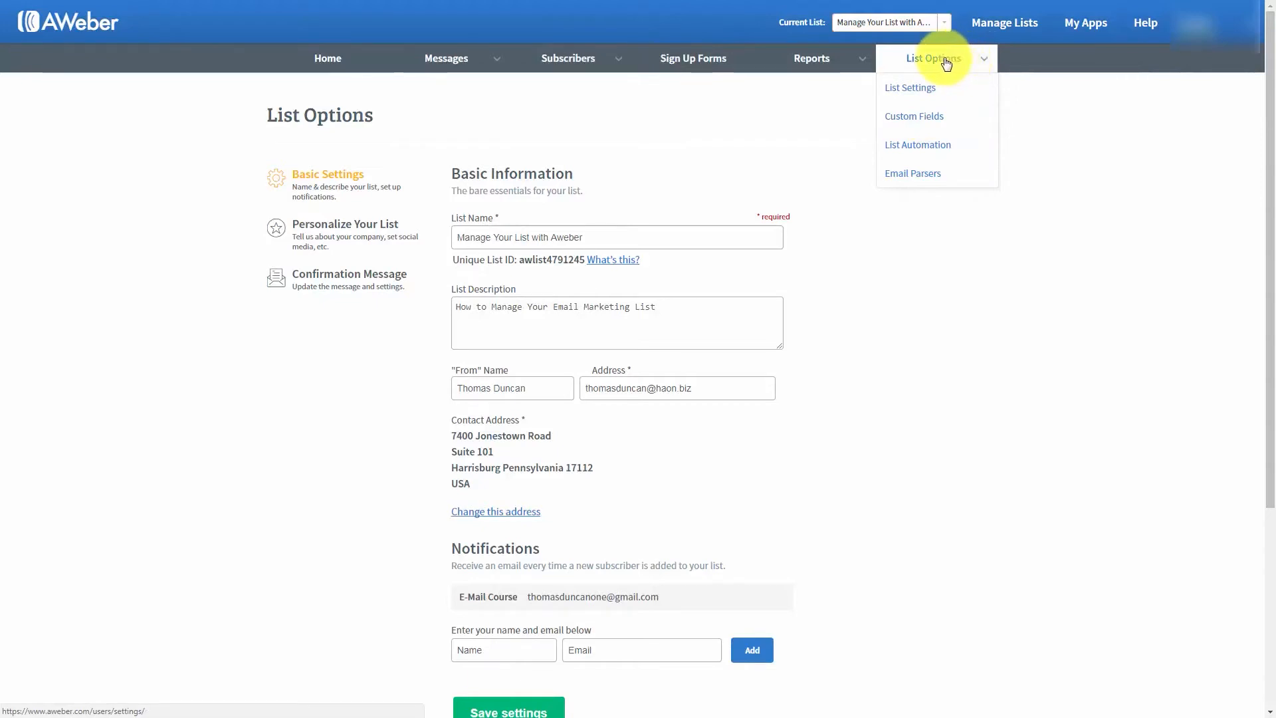
pyautogui.click(915, 118)
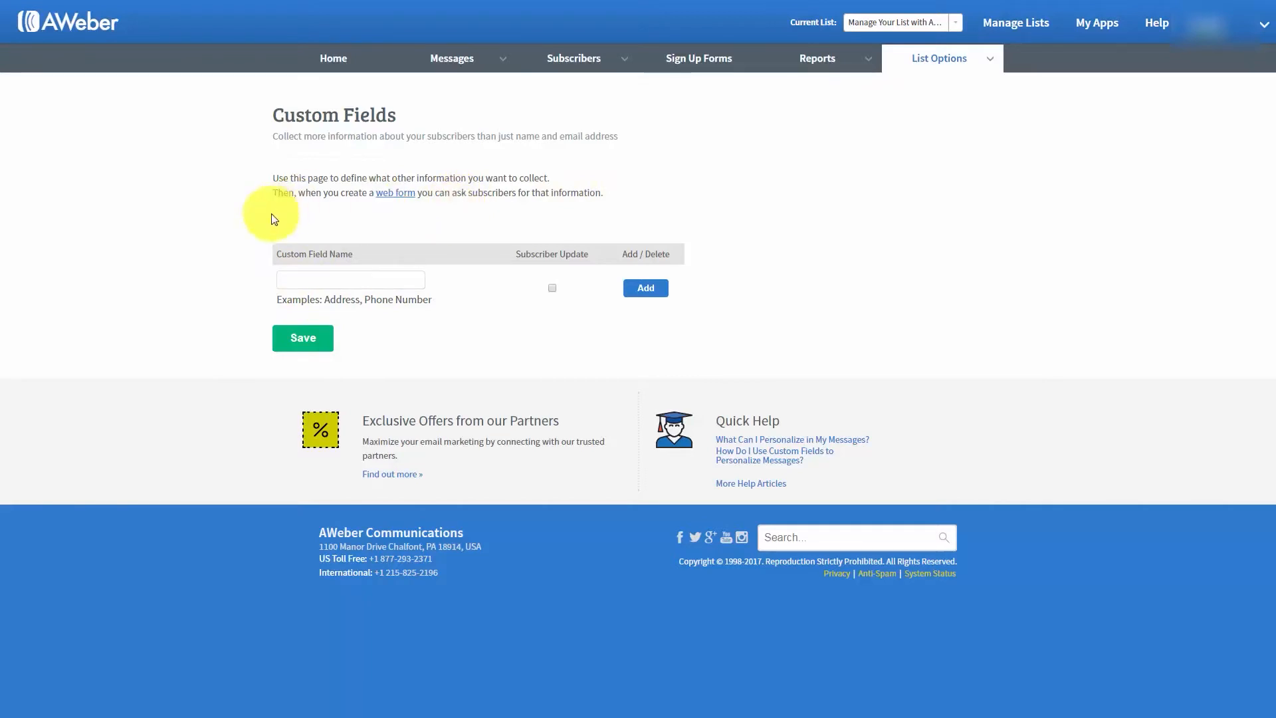
pyautogui.moveTo(311, 245)
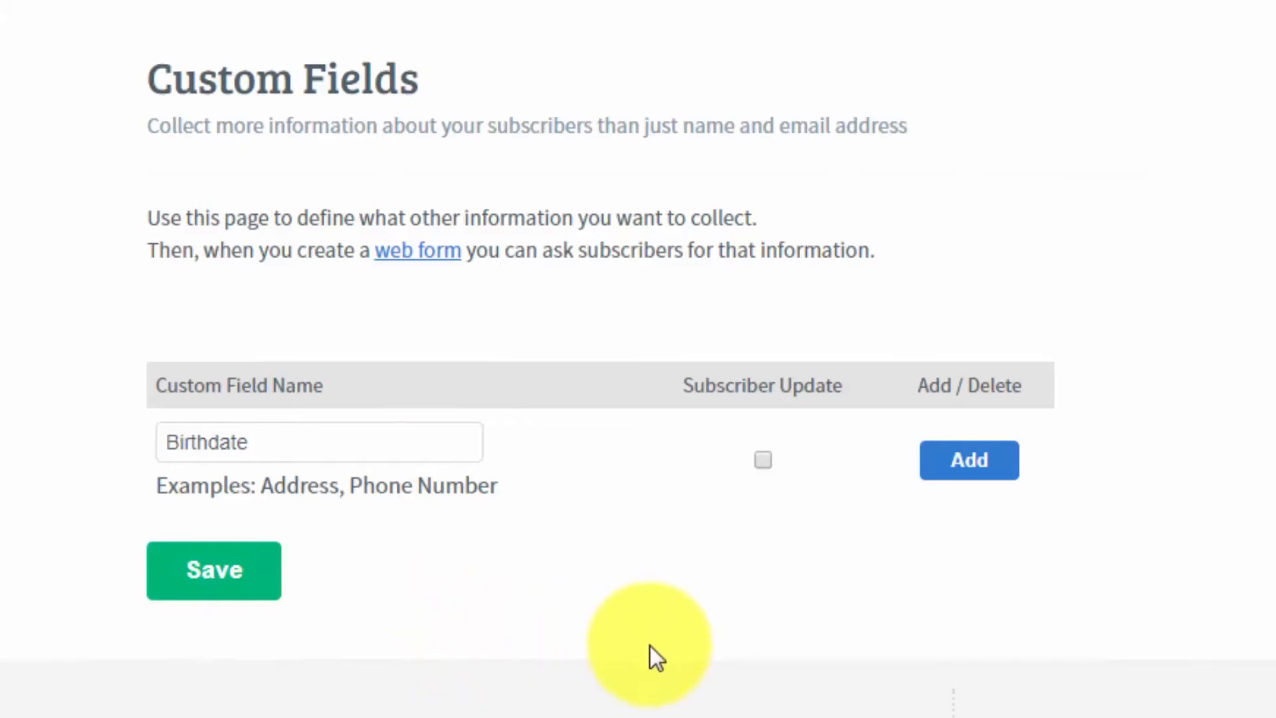
pyautogui.click(767, 460)
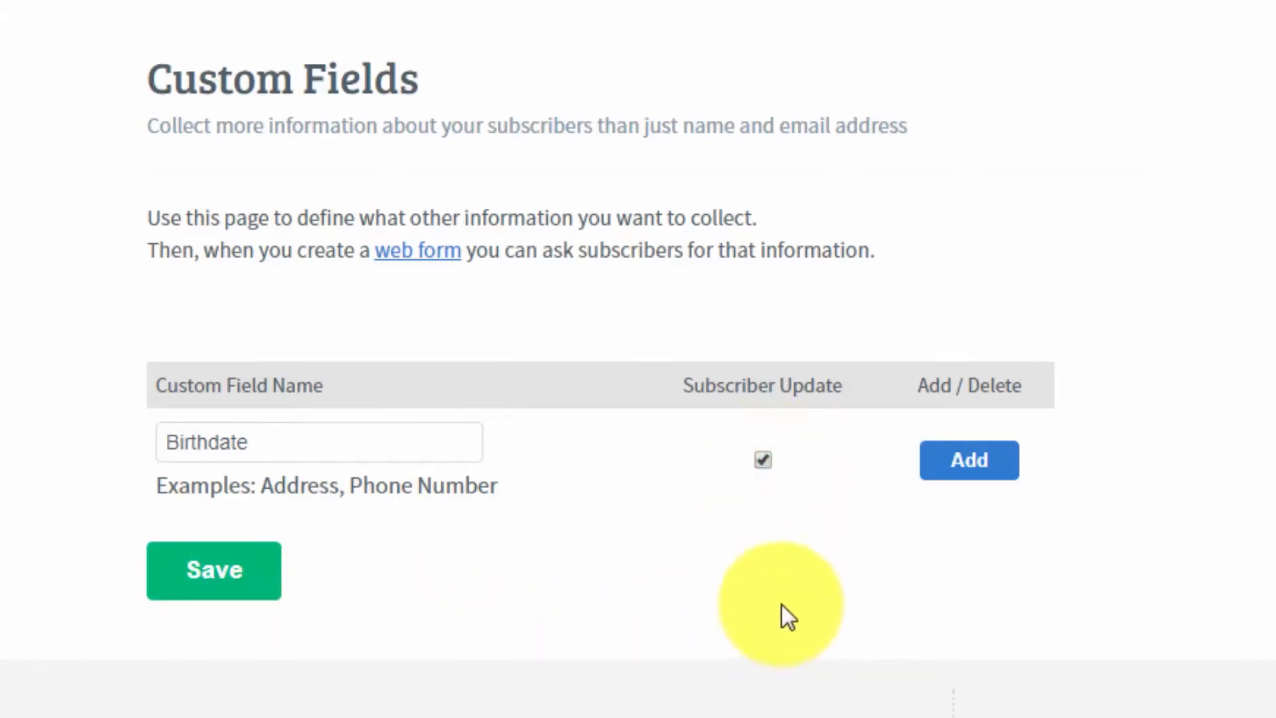
pyautogui.click(969, 462)
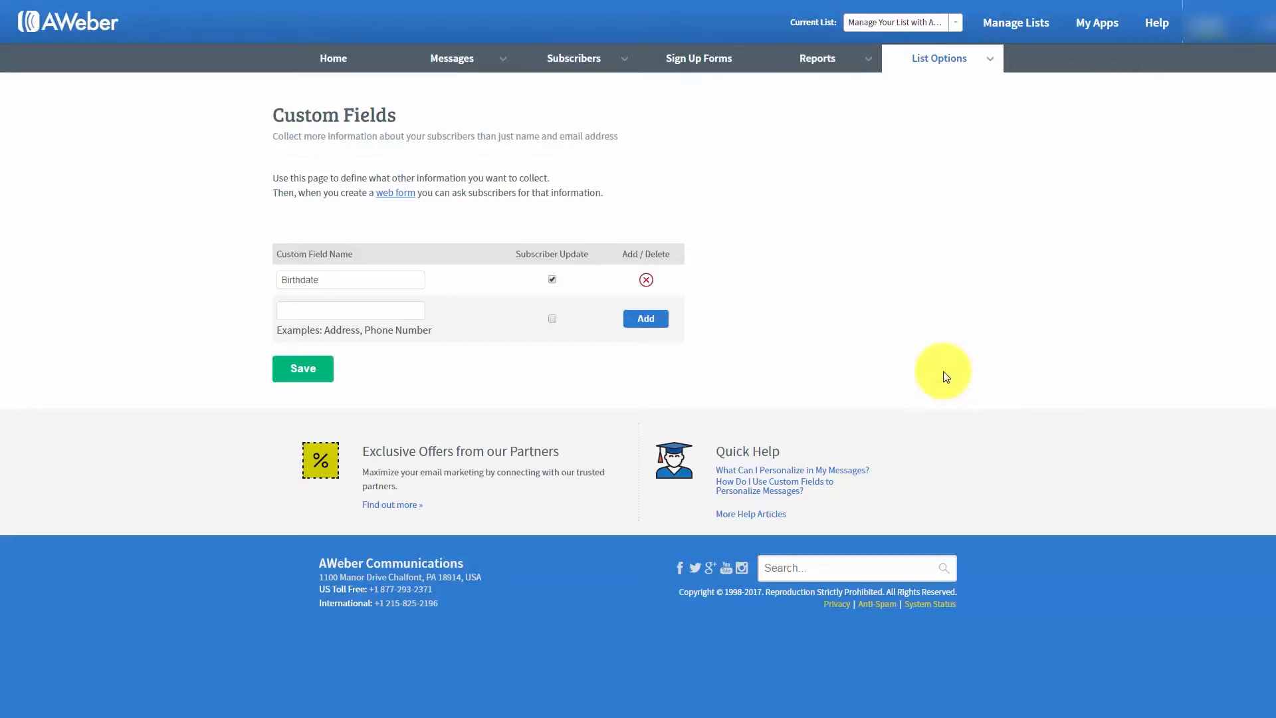
# - Save an automation rule unsubscribing people from Manage Your List with Aweber when subscribing to Strategic Marketing, and delete that rule again
pyautogui.moveTo(991, 61)
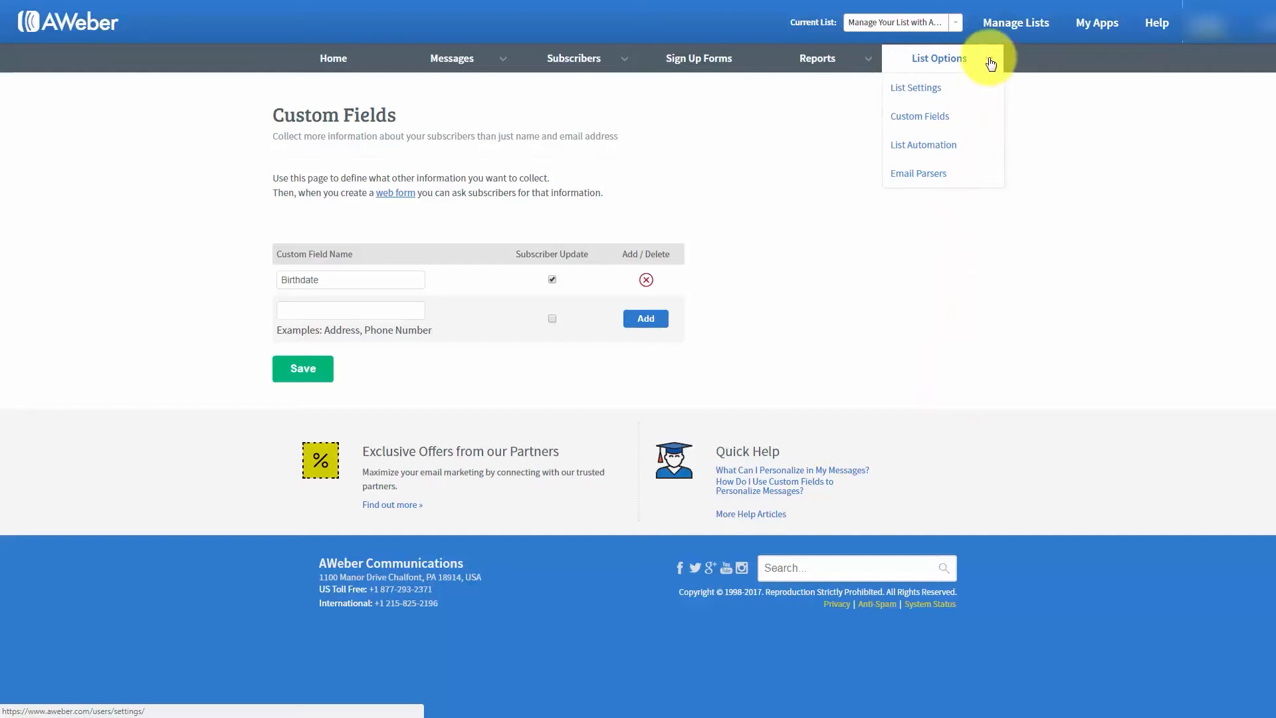
pyautogui.click(922, 148)
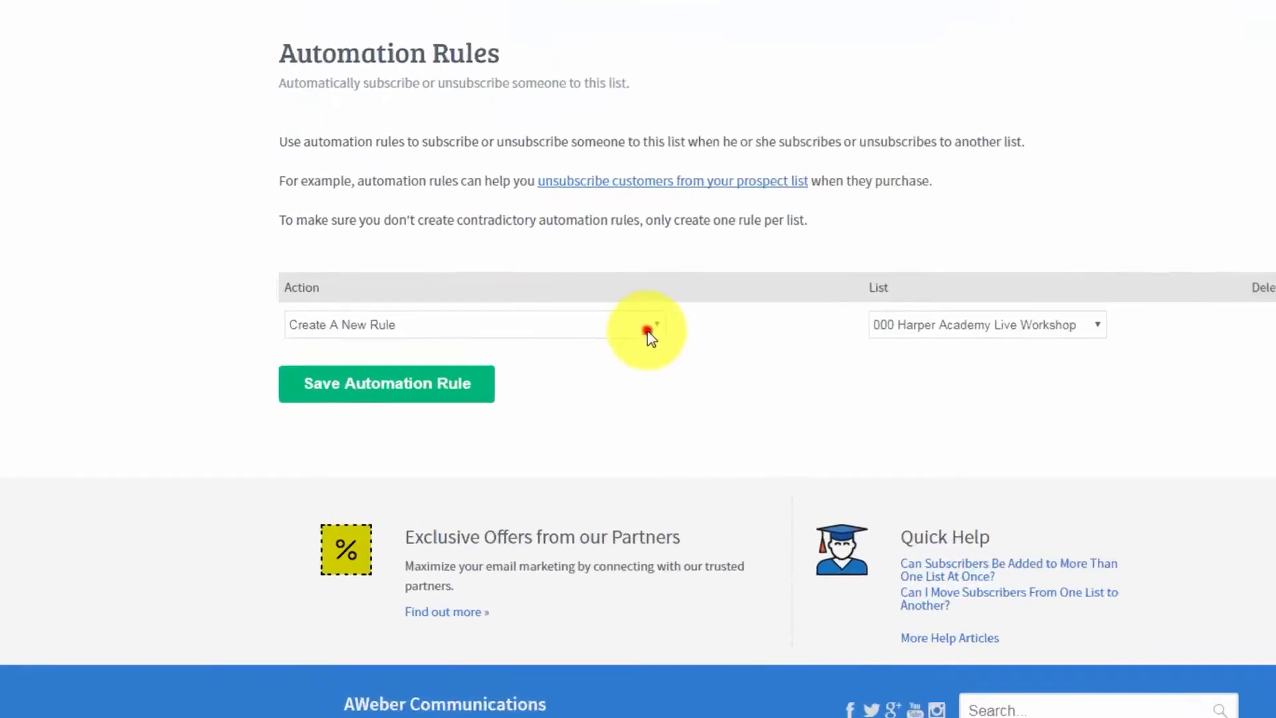
pyautogui.click(538, 315)
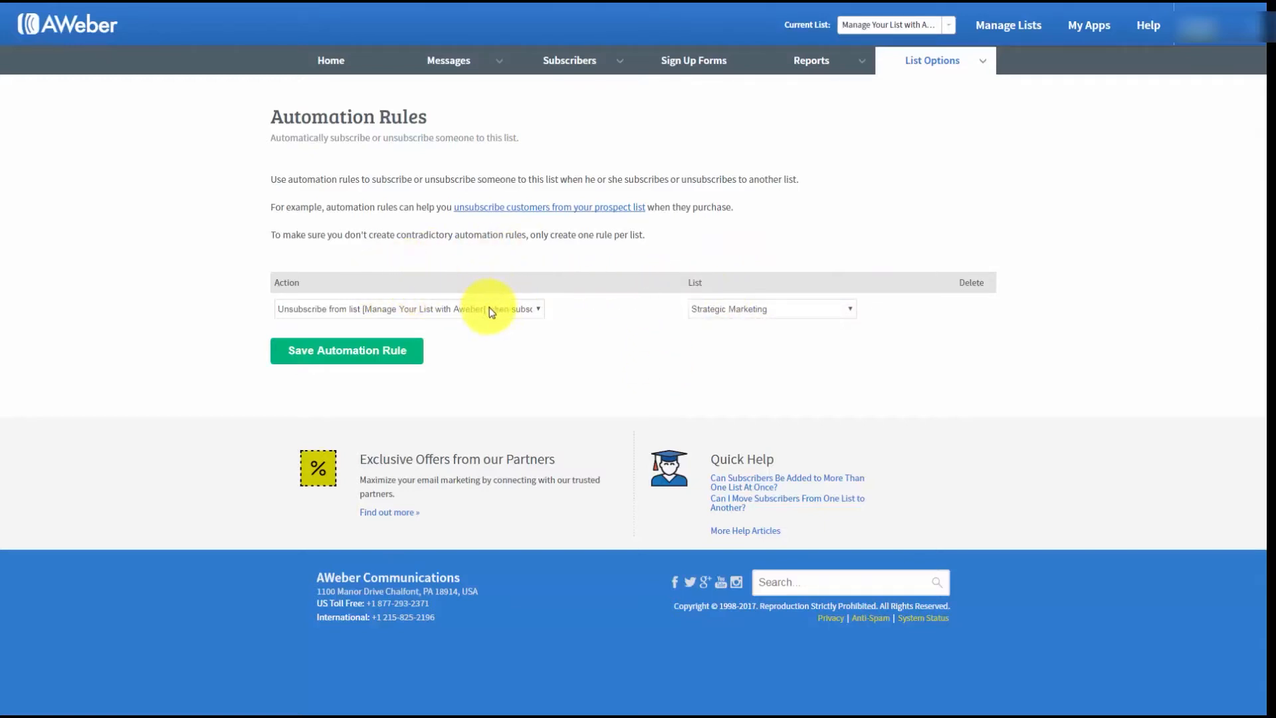
pyautogui.click(371, 355)
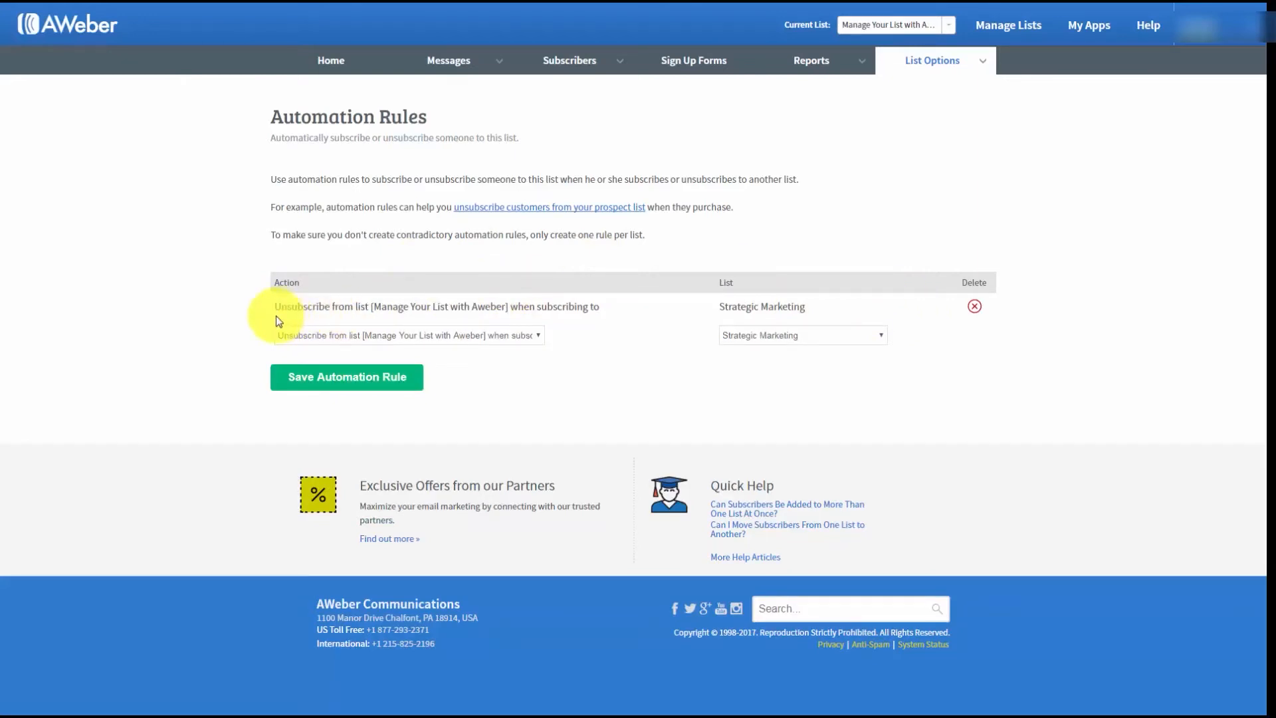
pyautogui.click(973, 308)
pyautogui.click(763, 133)
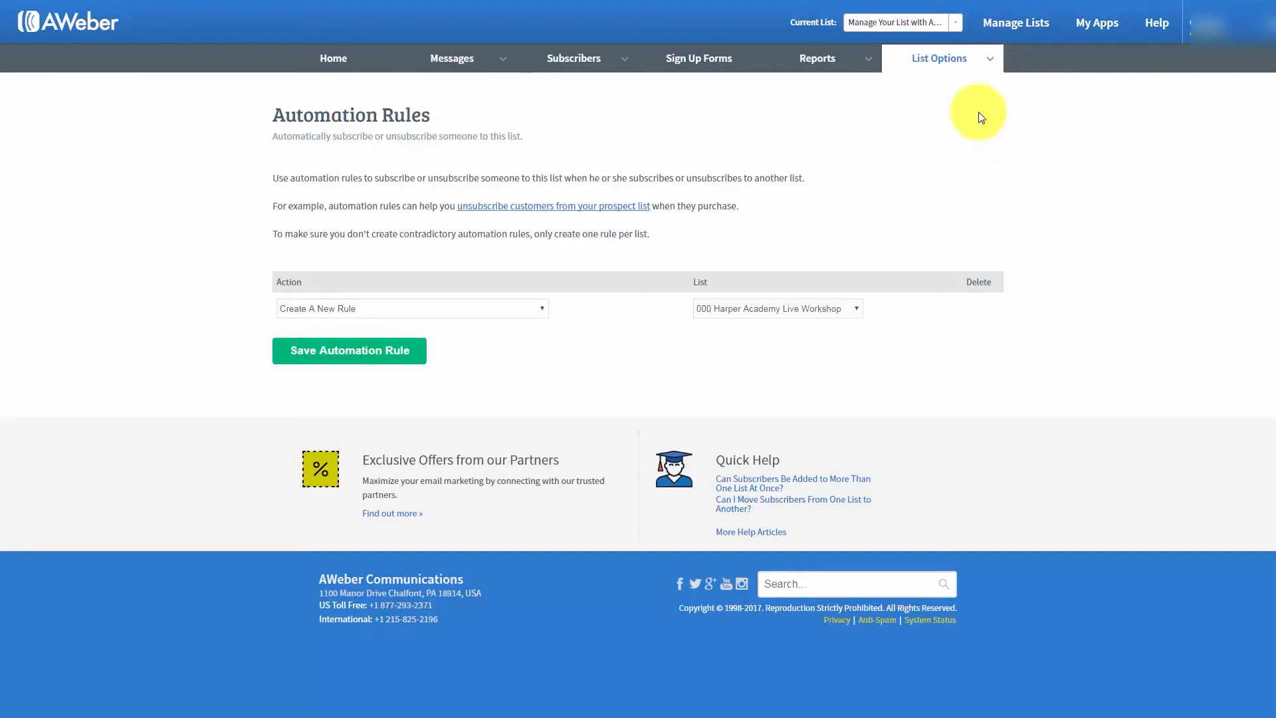
# - Open the report settings' Analytics Setup and copy the JavaScript tracking code from Step 1
pyautogui.moveTo(862, 64)
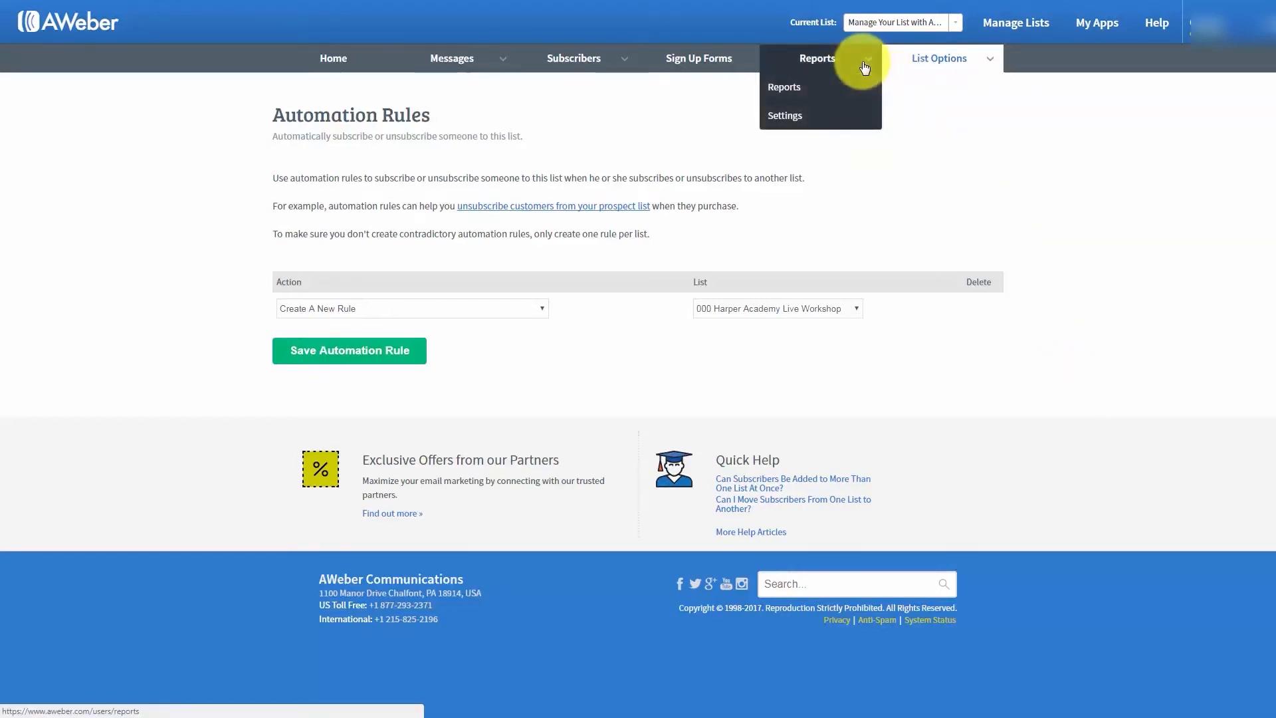
pyautogui.click(792, 104)
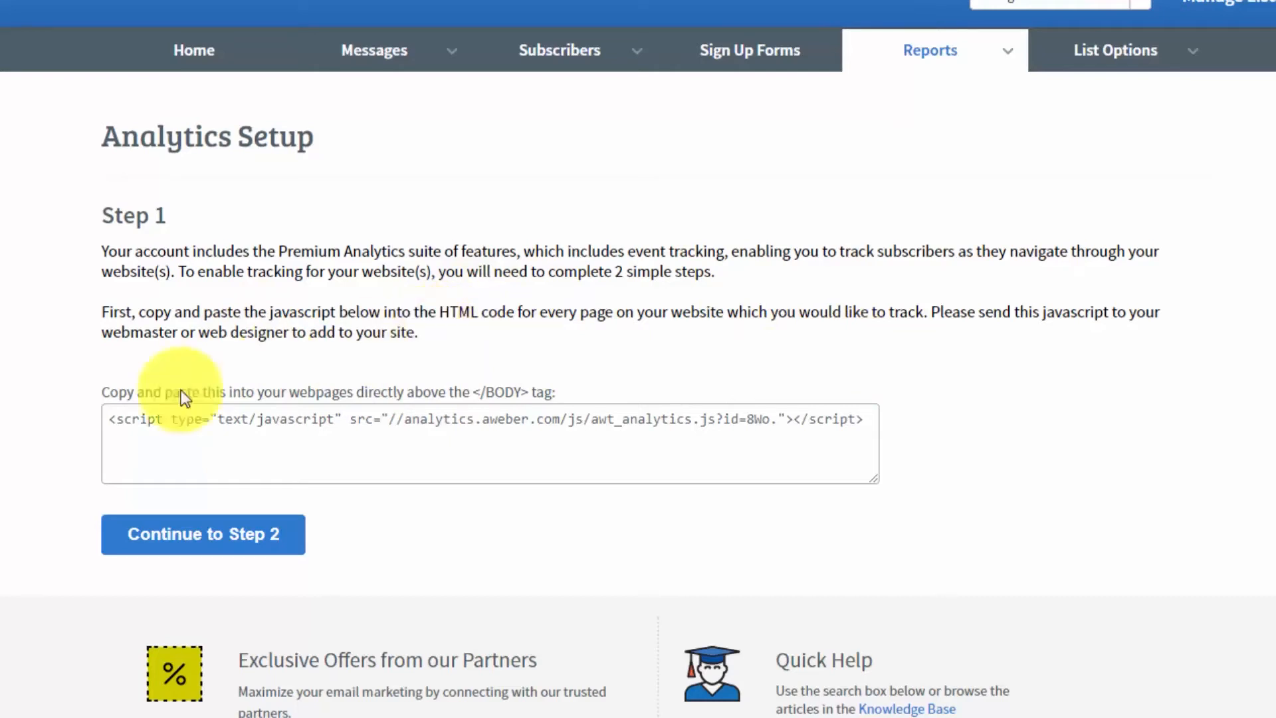
pyautogui.click(111, 420)
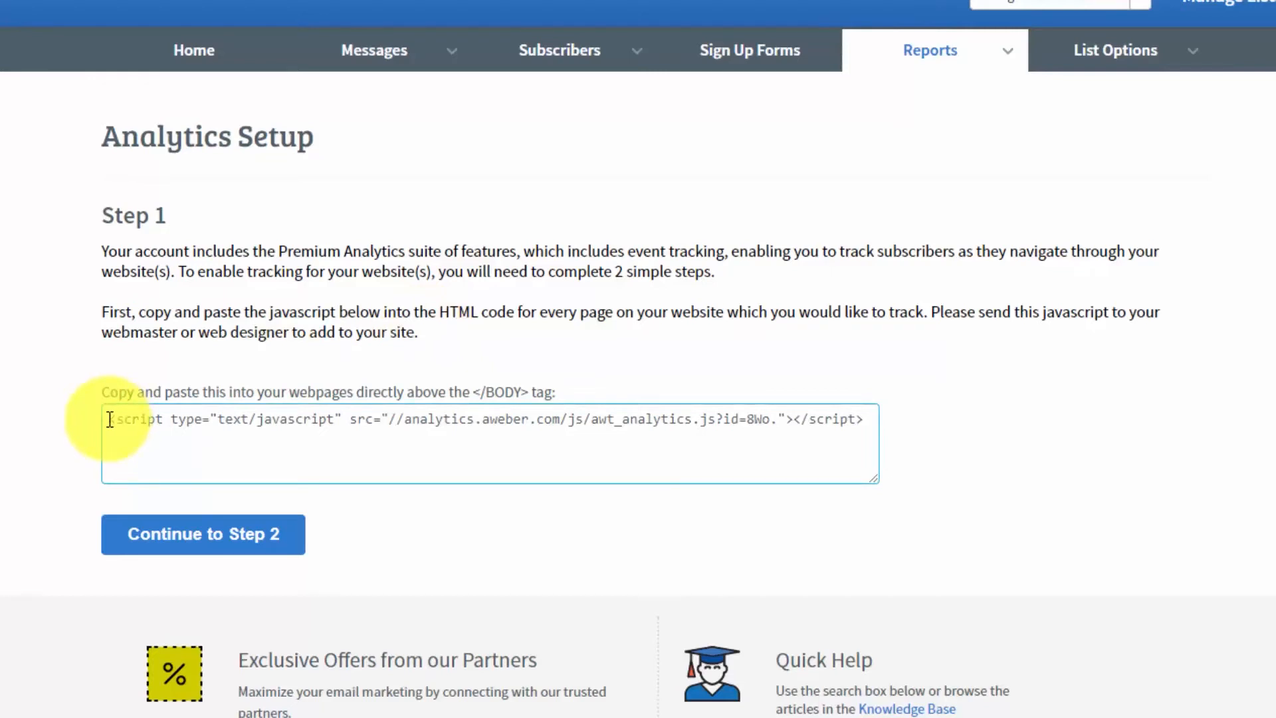
pyautogui.tripleClick(109, 420)
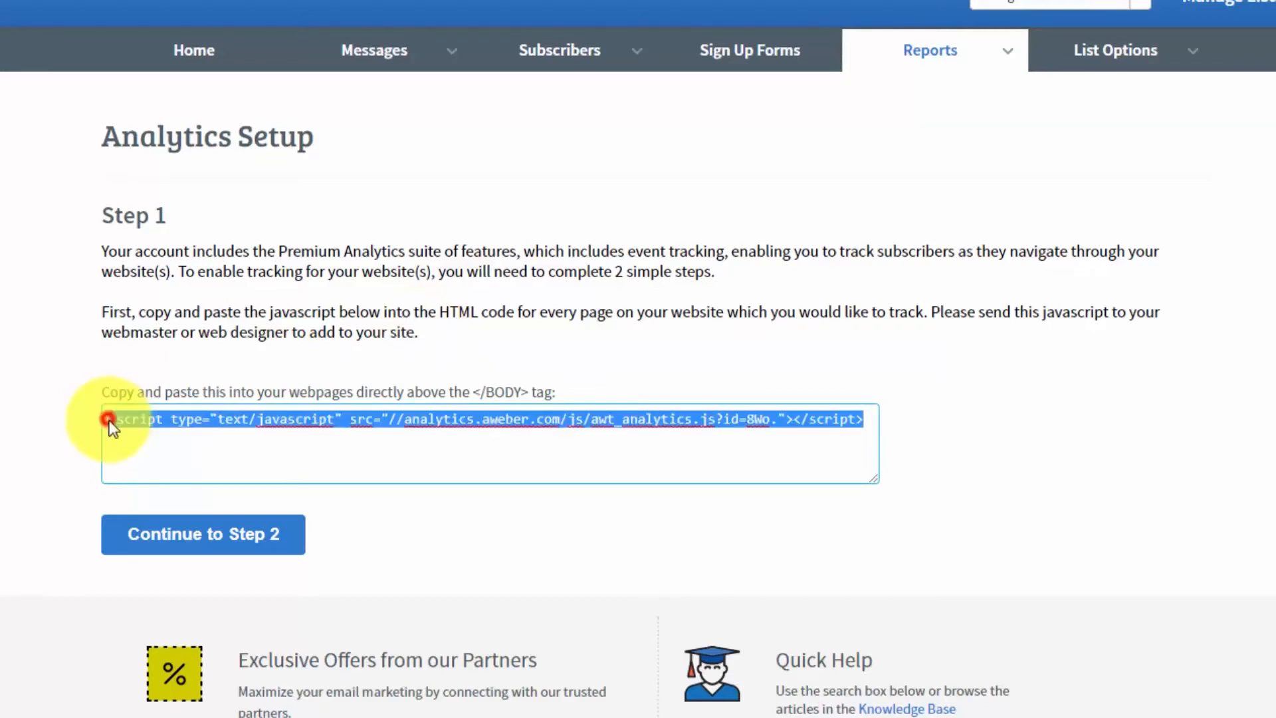
pyautogui.rightClick(374, 416)
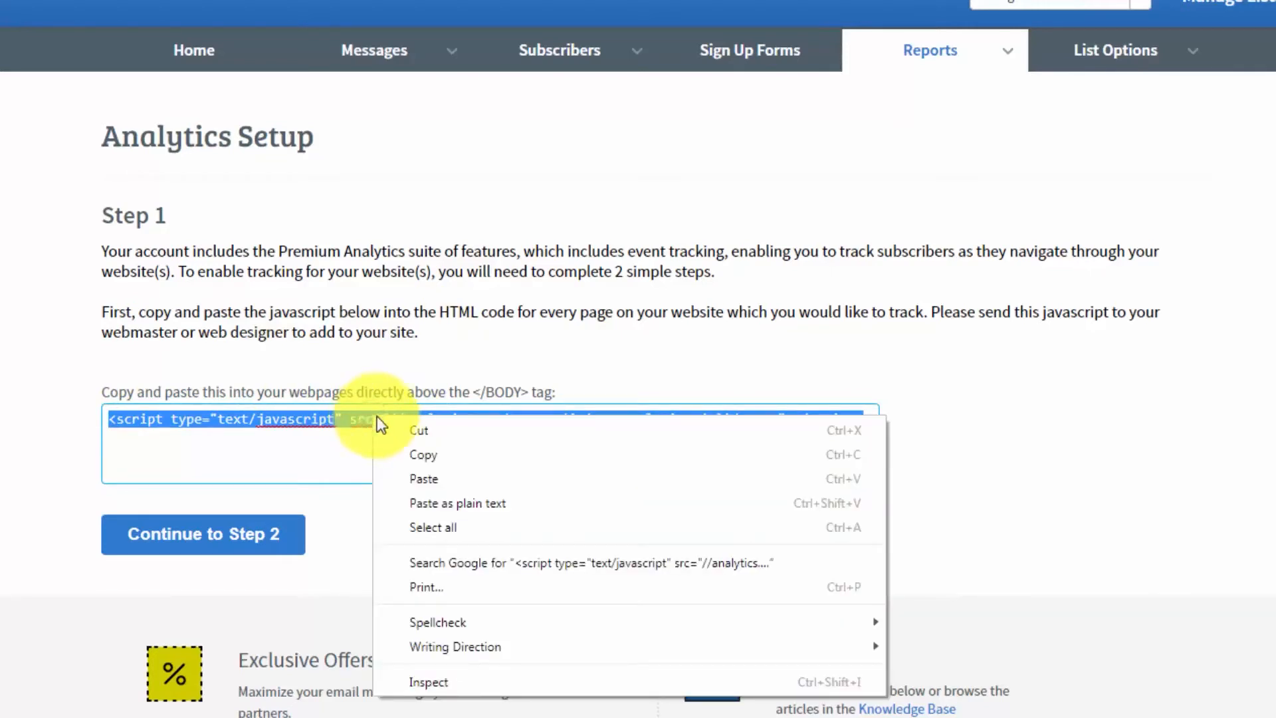
pyautogui.click(424, 450)
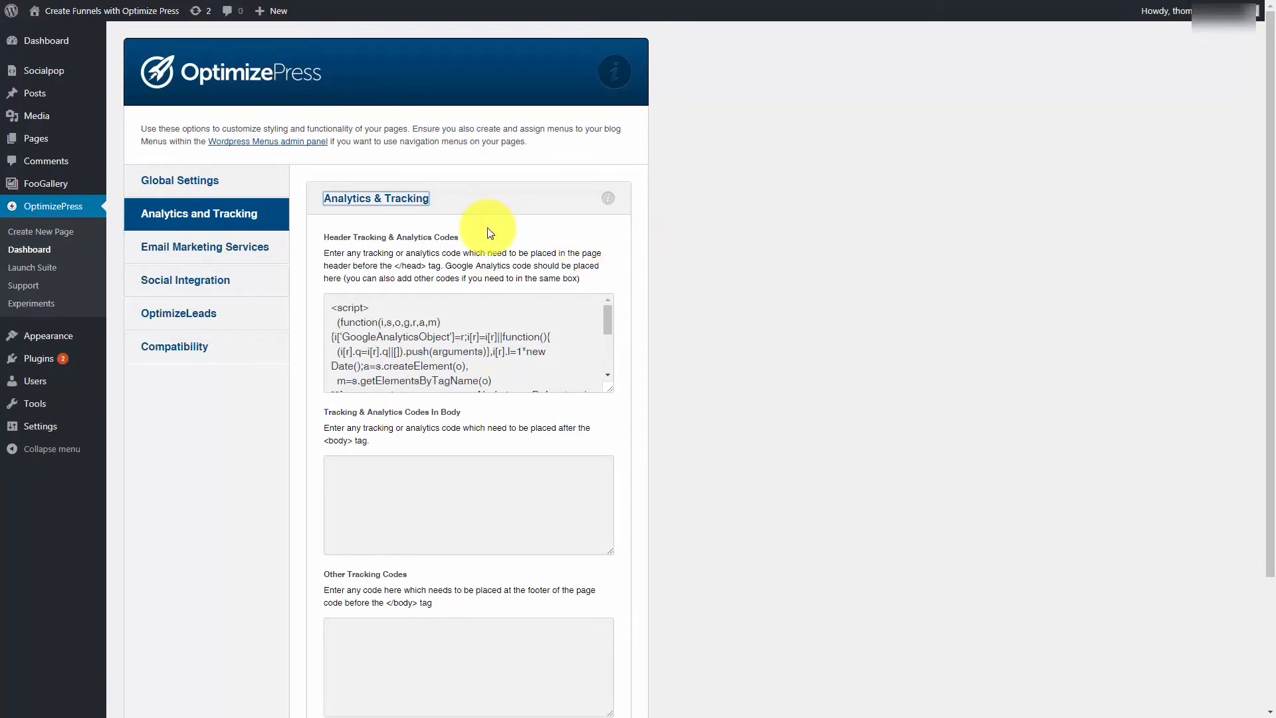
# - Paste the tracking code into Tracking & Analytics Codes In Body in OptimizePress on the WordPress site and save the settings
pyautogui.click(337, 462)
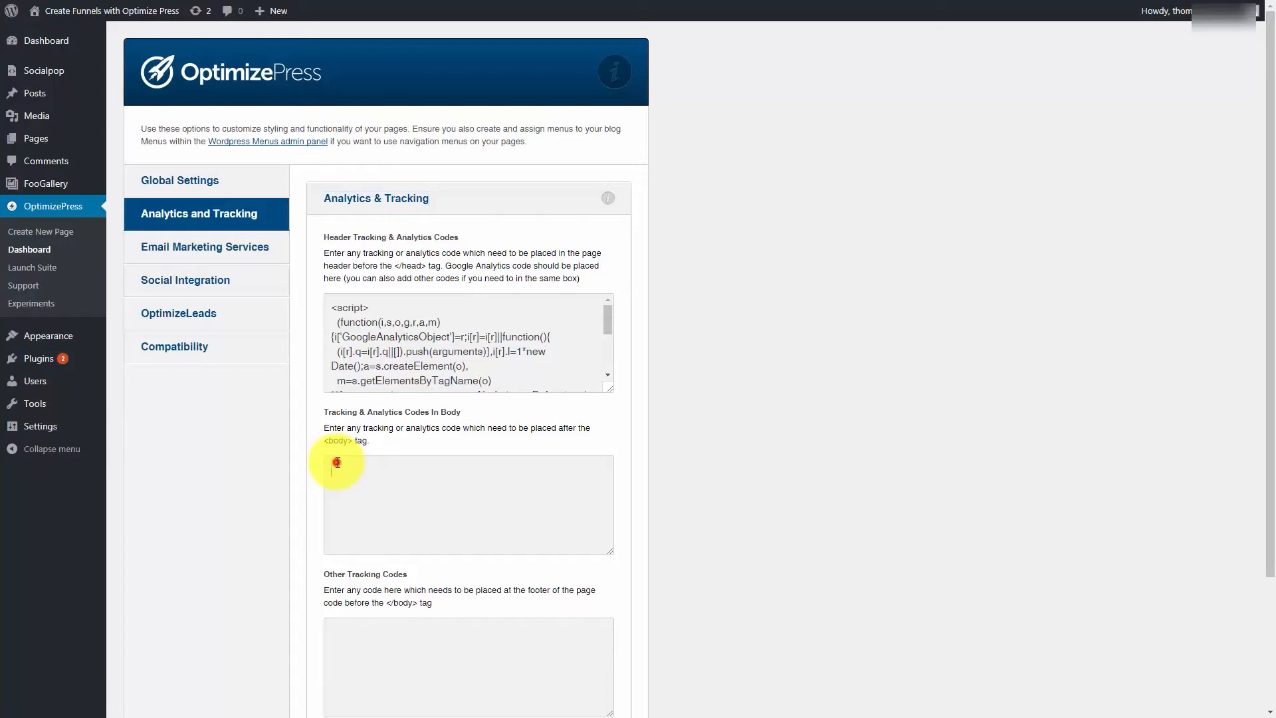
pyautogui.rightClick(338, 462)
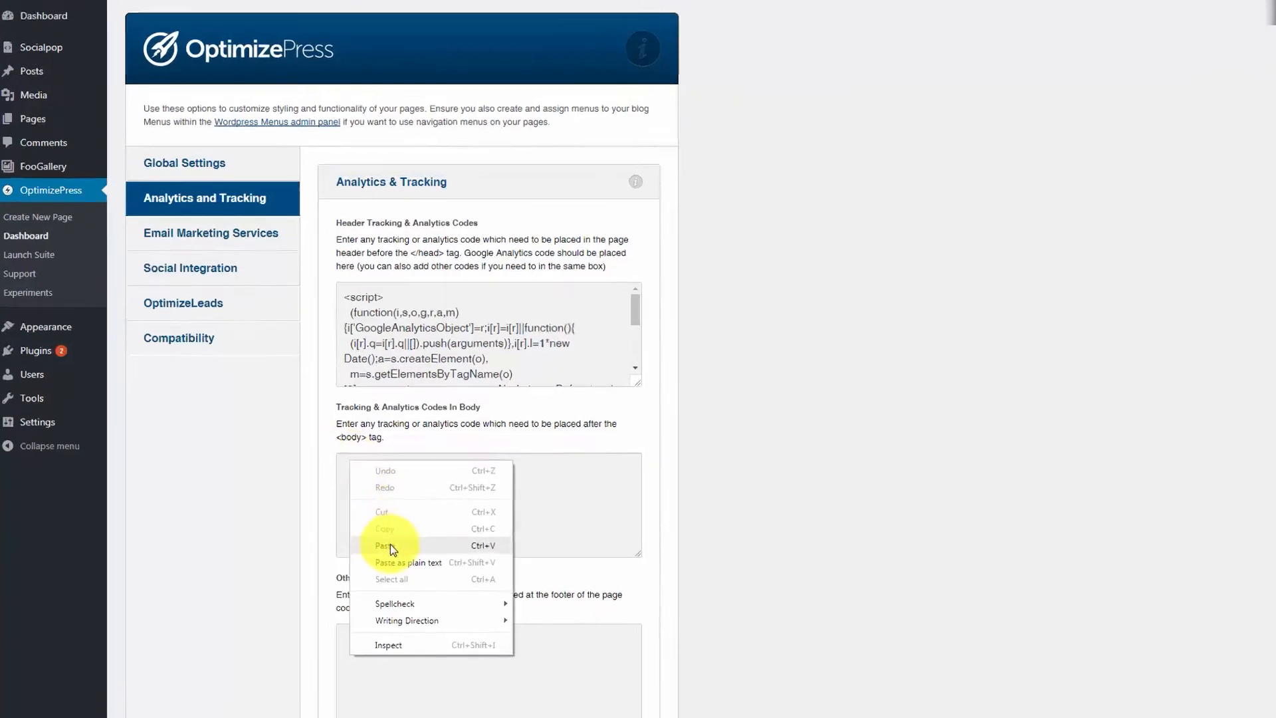
pyautogui.click(390, 543)
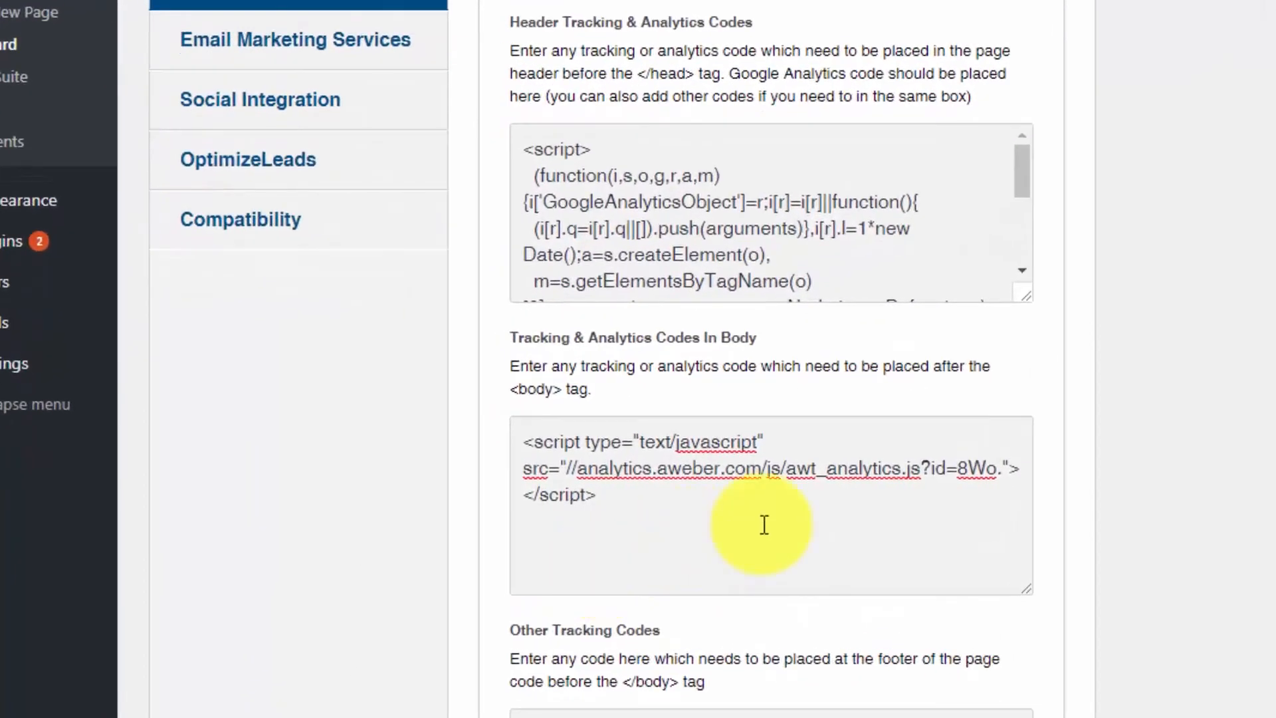
pyautogui.scroll(-5, 765, 525)
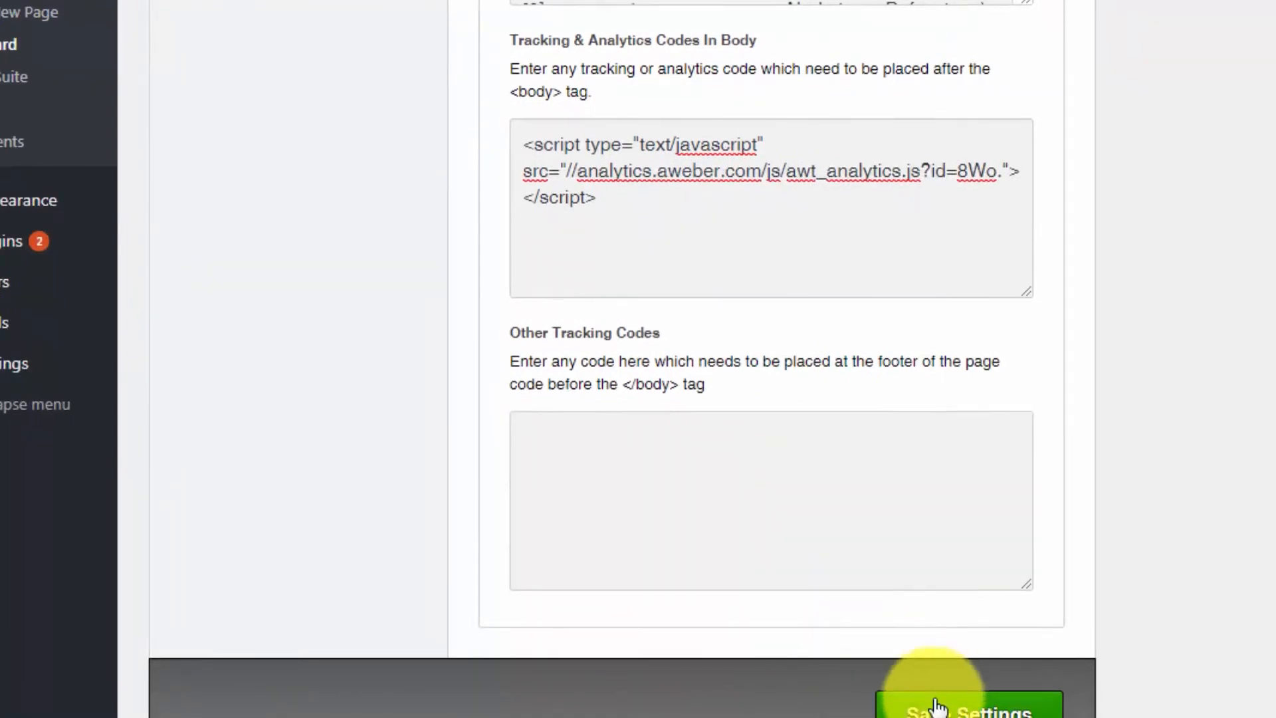
pyautogui.click(937, 706)
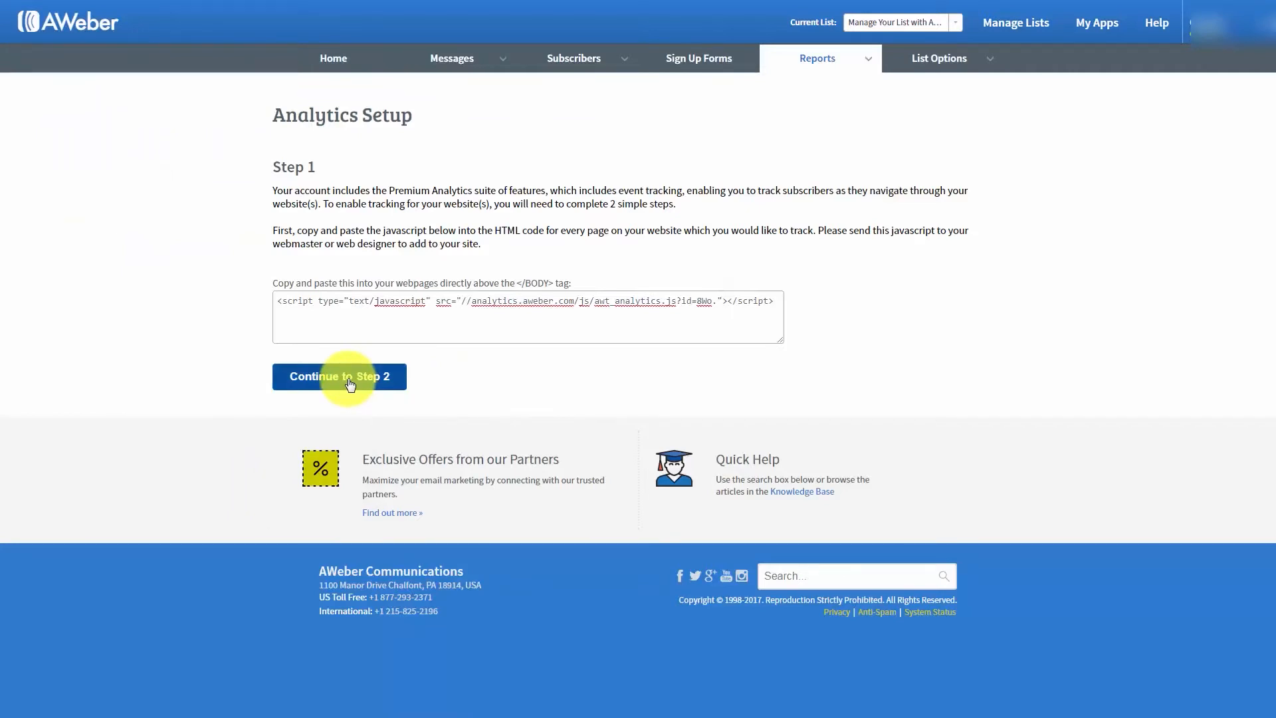
pyautogui.click(351, 384)
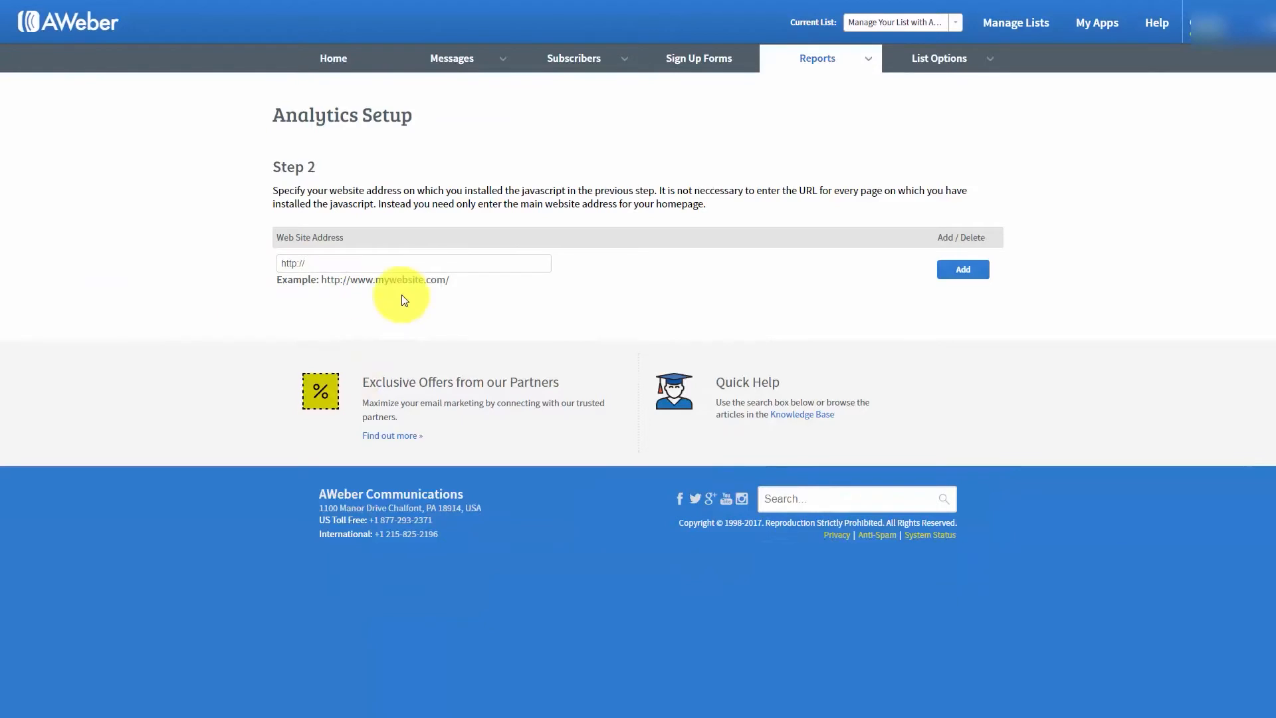
pyautogui.click(331, 262)
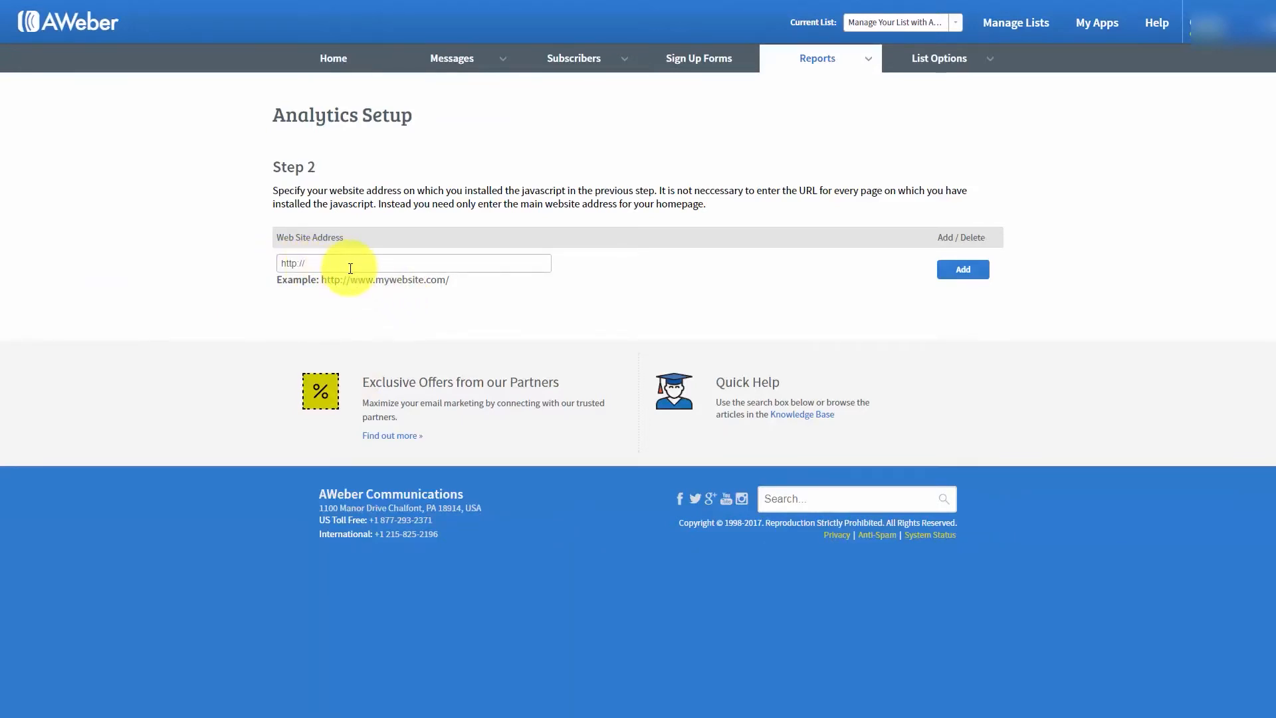
pyautogui.hotkey('ctrl', 'v')
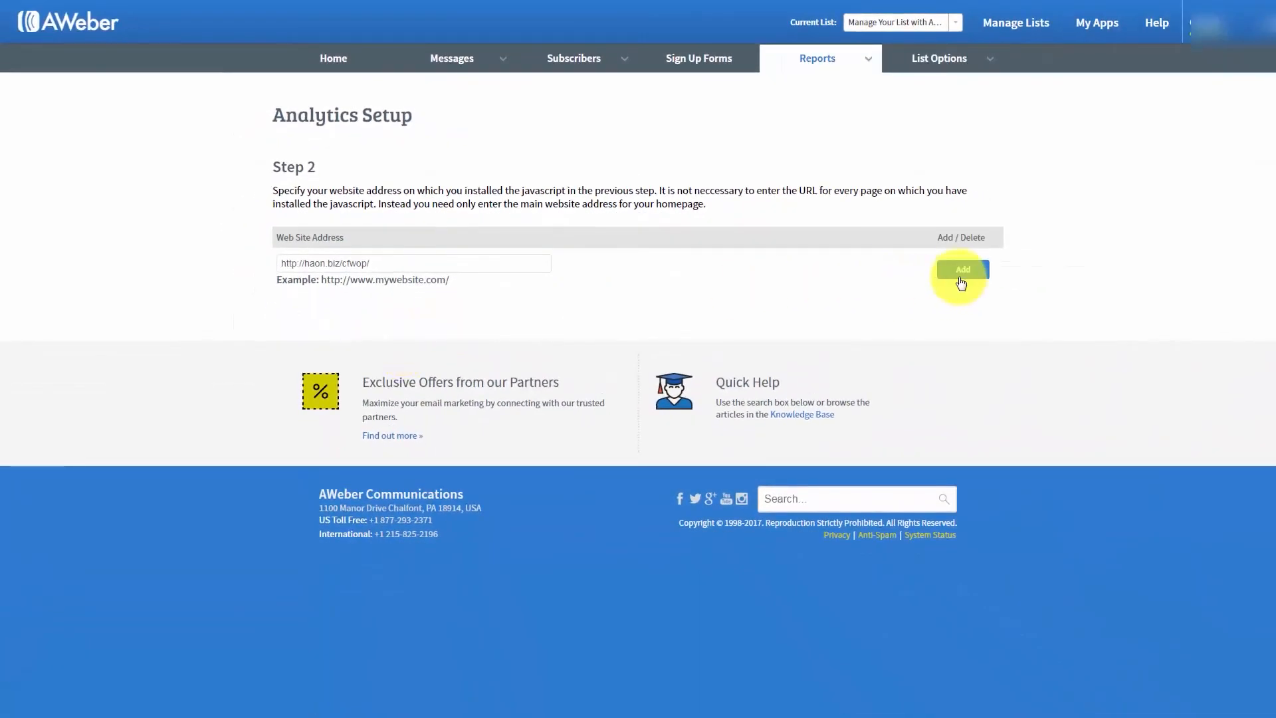
pyautogui.click(963, 269)
# - Review the Event Tracking and Sale Tracking sections of the report settings, including the goal page URL and description fields
pyautogui.scroll(-1, 961, 280)
pyautogui.scroll(1, 958, 284)
pyautogui.scroll(-1, 957, 283)
pyautogui.scroll(1, 874, 207)
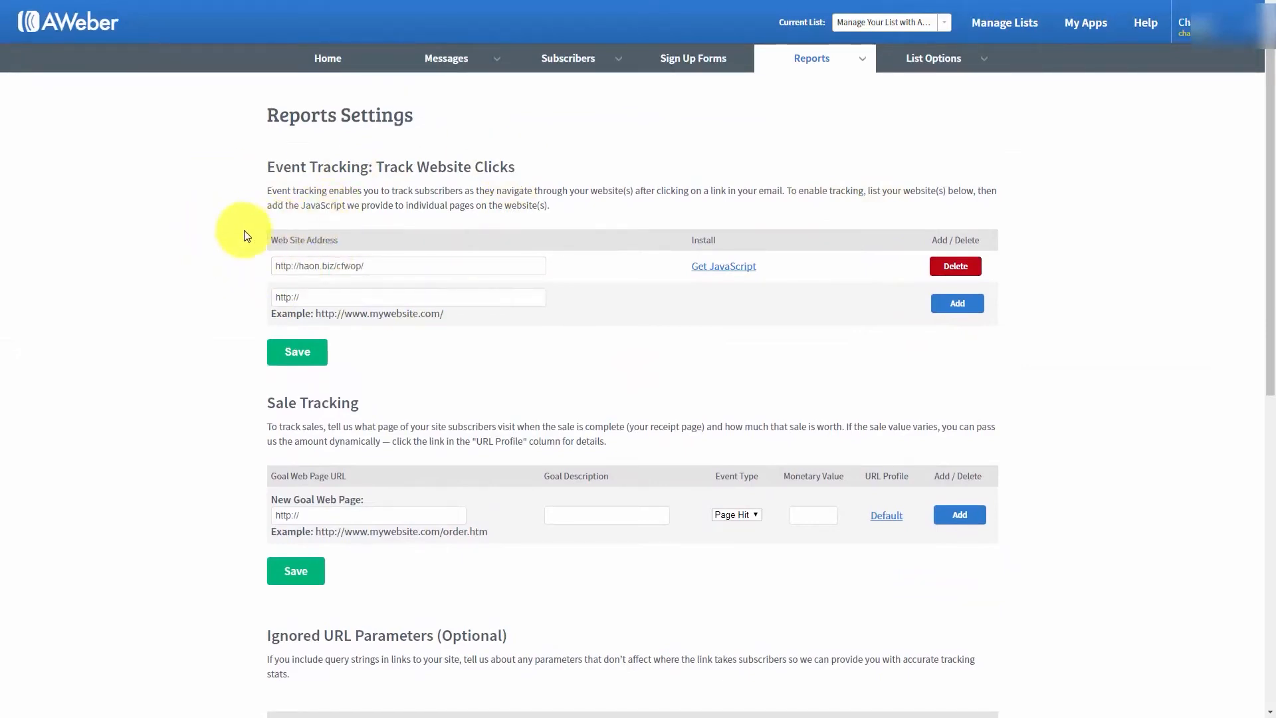
pyautogui.click(226, 239)
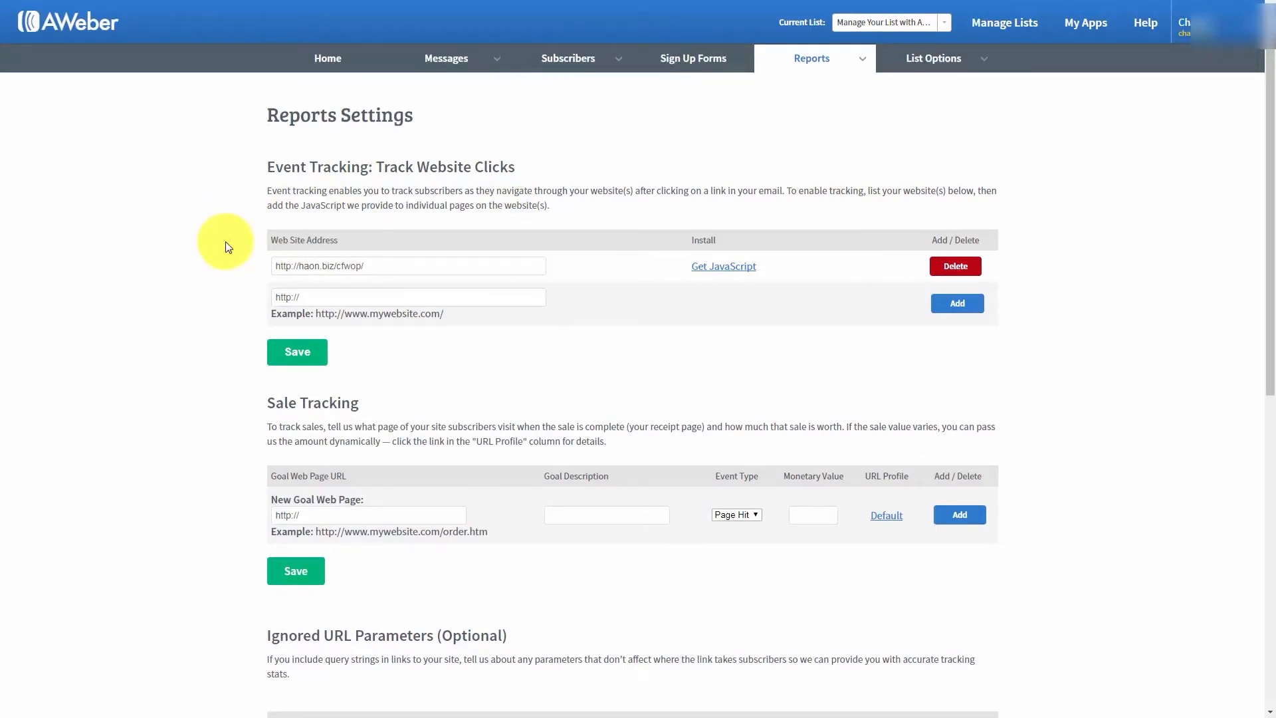
pyautogui.scroll(-2, 226, 244)
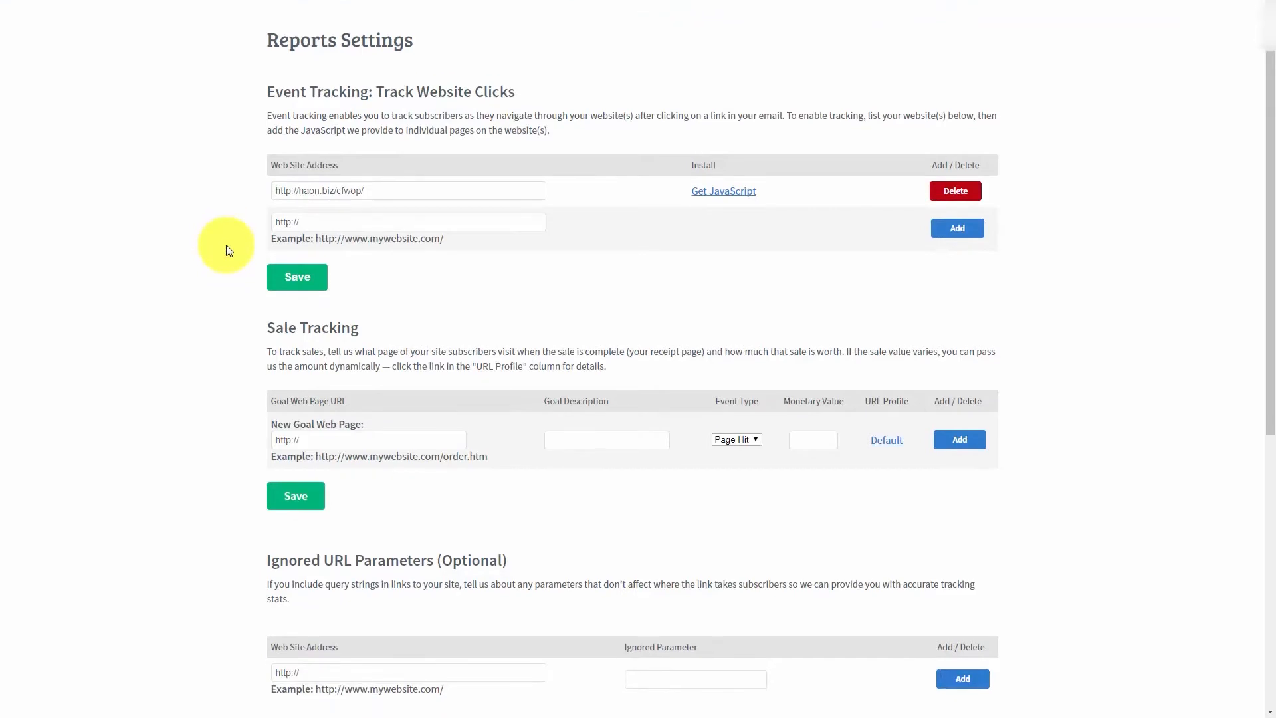
pyautogui.click(329, 378)
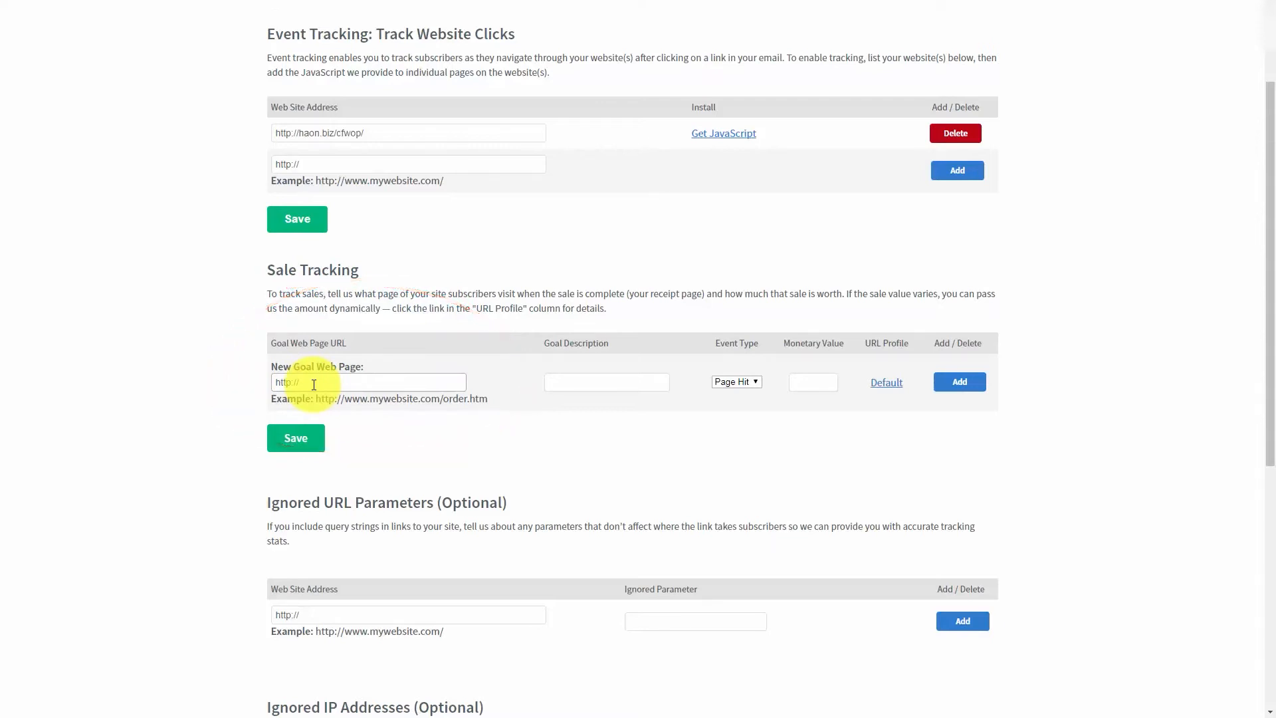
pyautogui.click(556, 386)
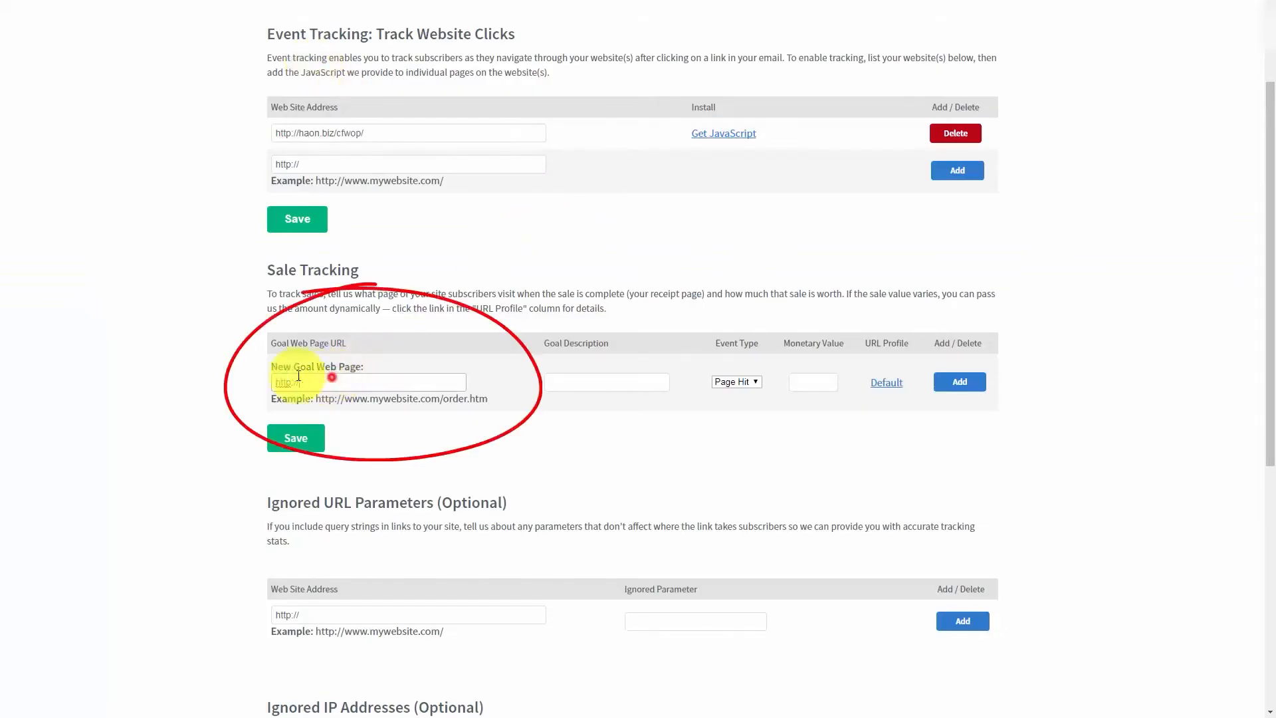
pyautogui.moveTo(298, 376); pyautogui.dragTo(264, 386)
pyautogui.hotkey('ctrl', 'v')
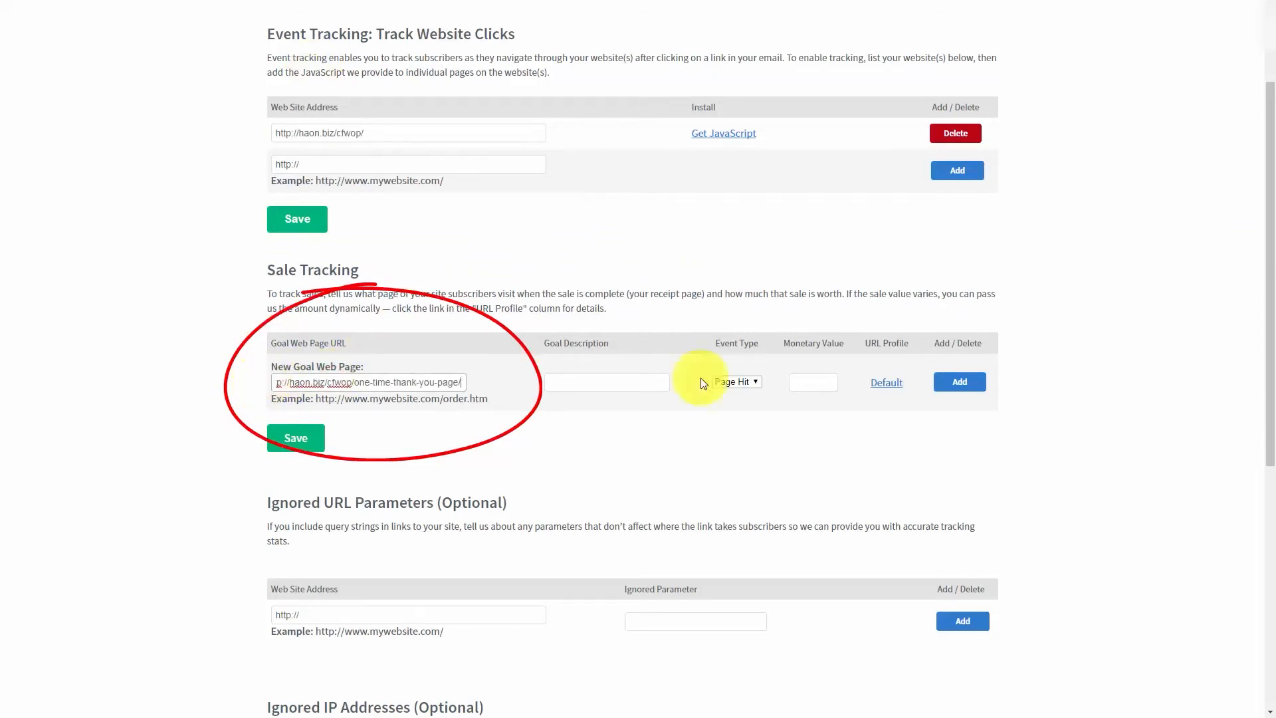
pyautogui.click(579, 380)
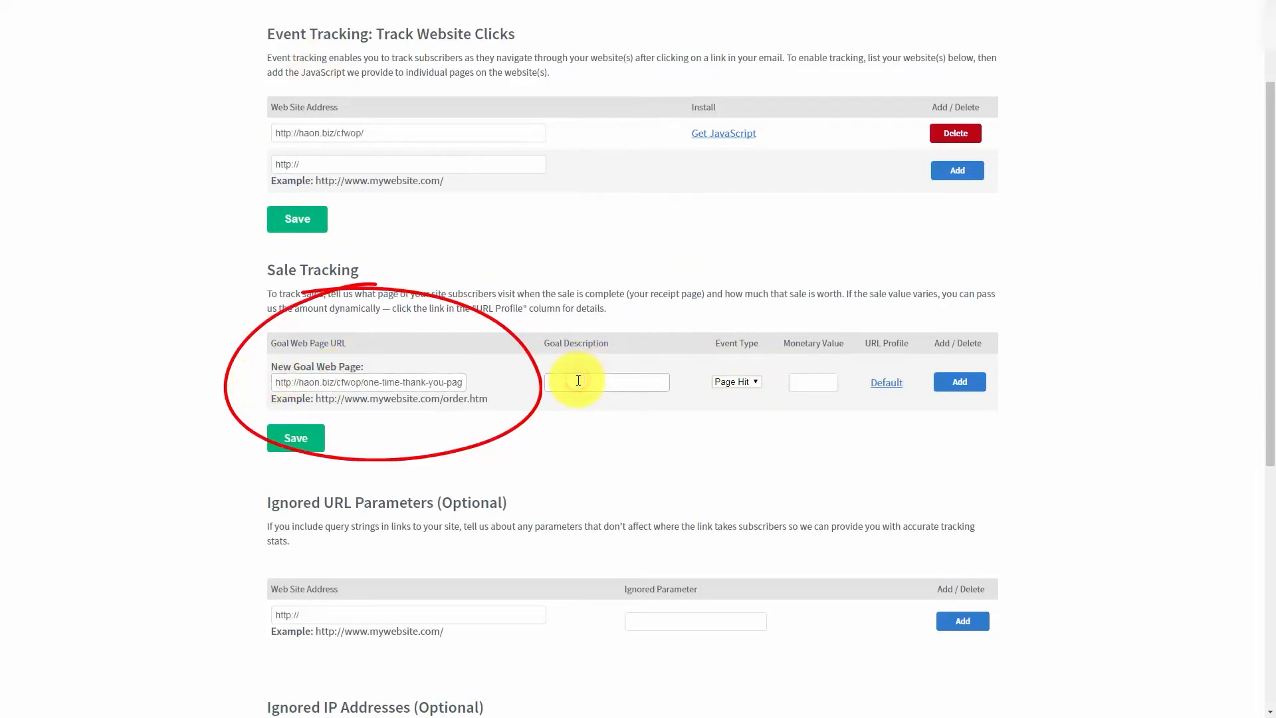
pyautogui.write('Sale')
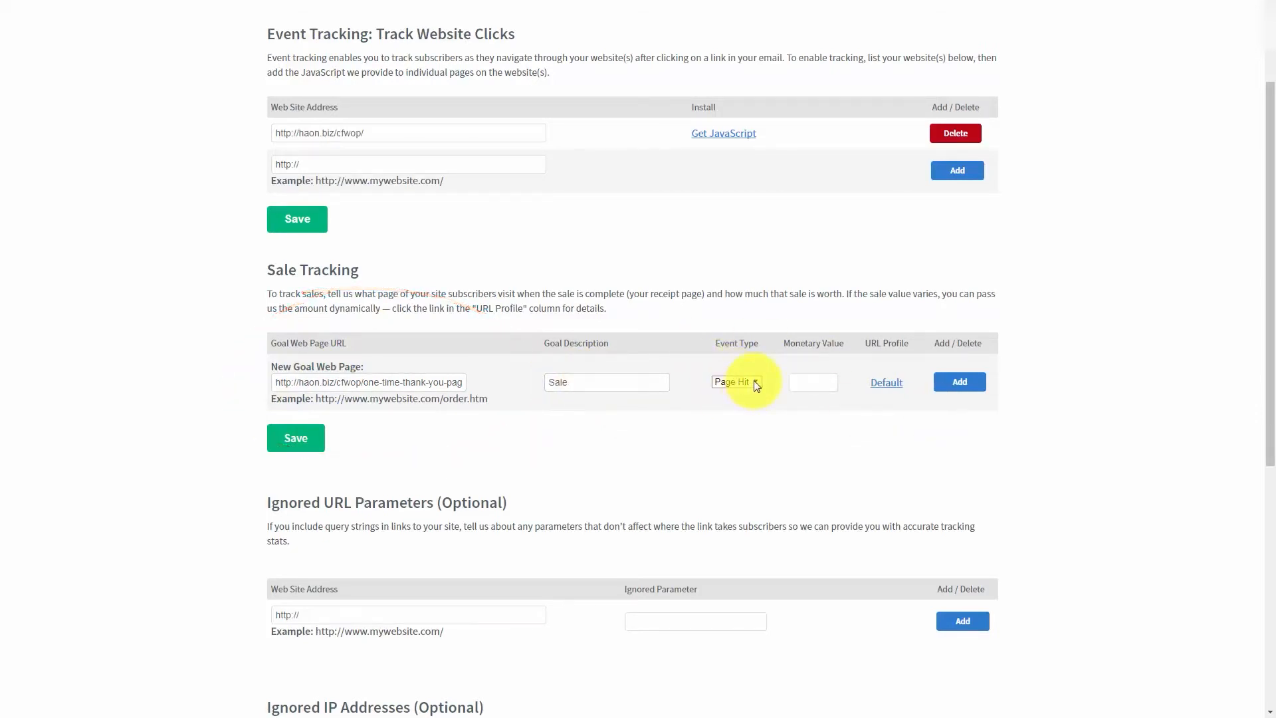
# - Set the new goal's event type to Sale and its monetary value to 17.00
pyautogui.click(756, 384)
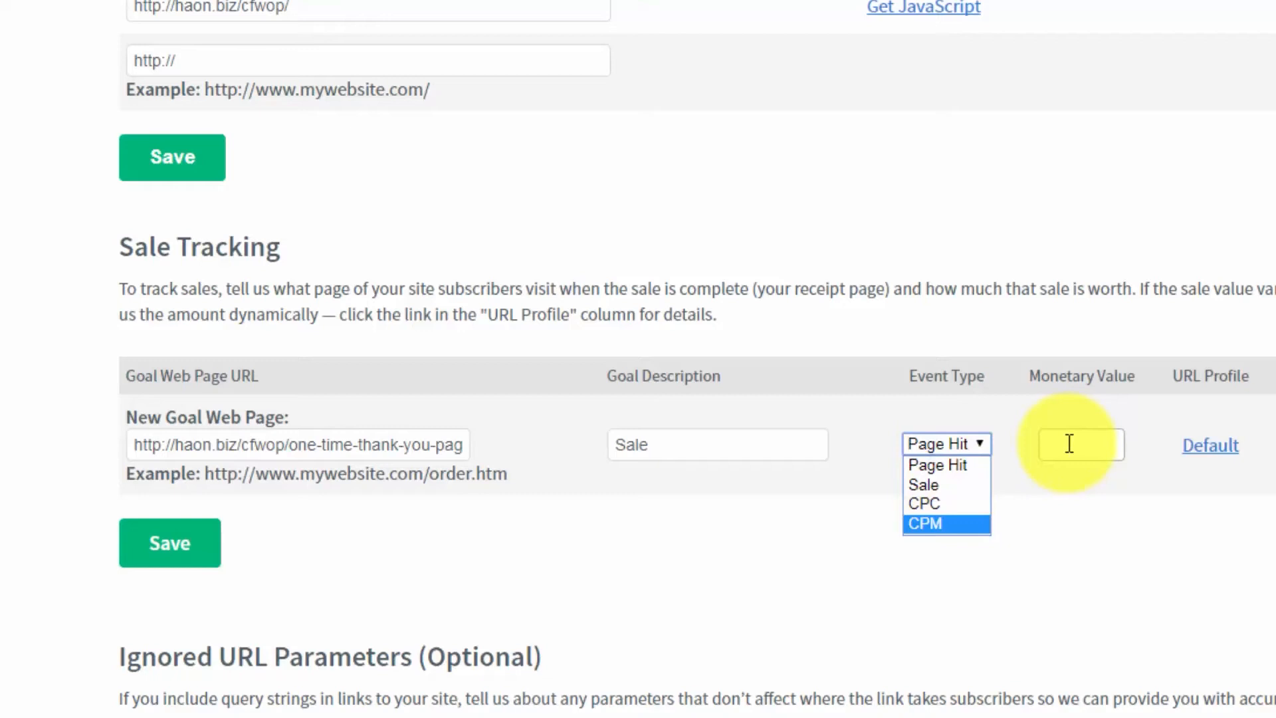
pyautogui.click(939, 487)
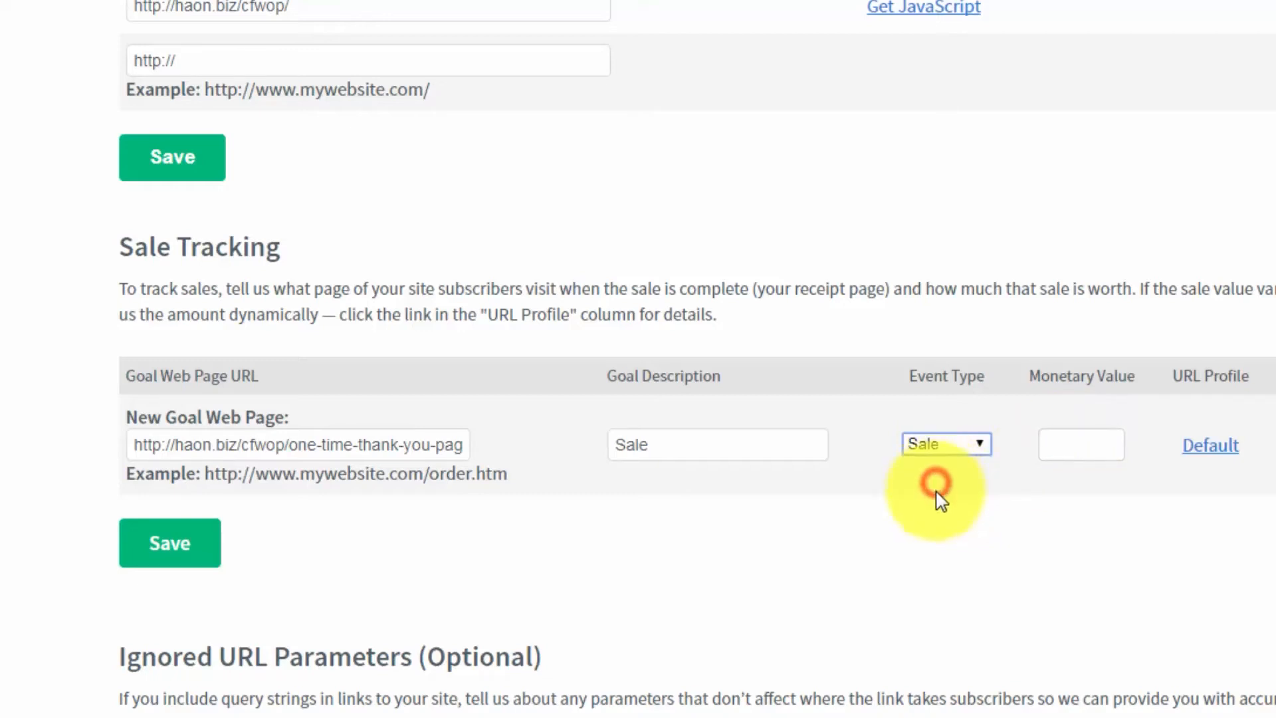
pyautogui.click(1071, 440)
pyautogui.write('7')
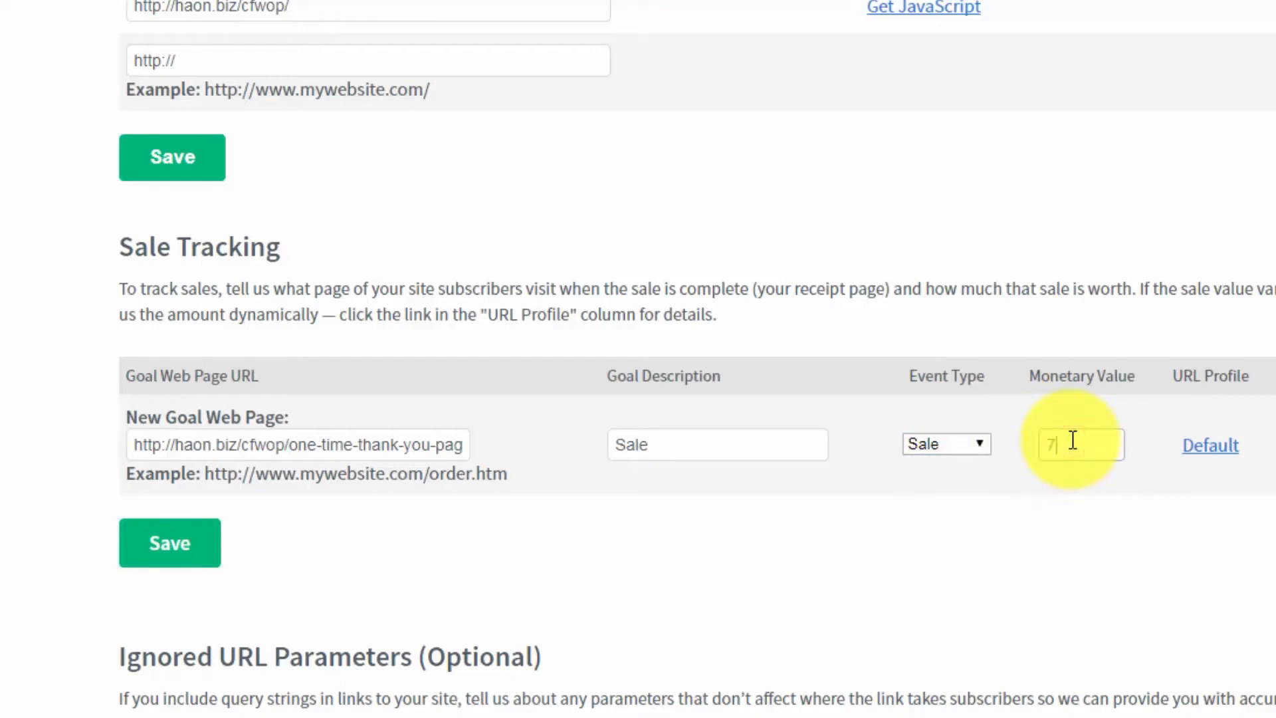
pyautogui.write('.00')
pyautogui.press('Home')
pyautogui.write('1')
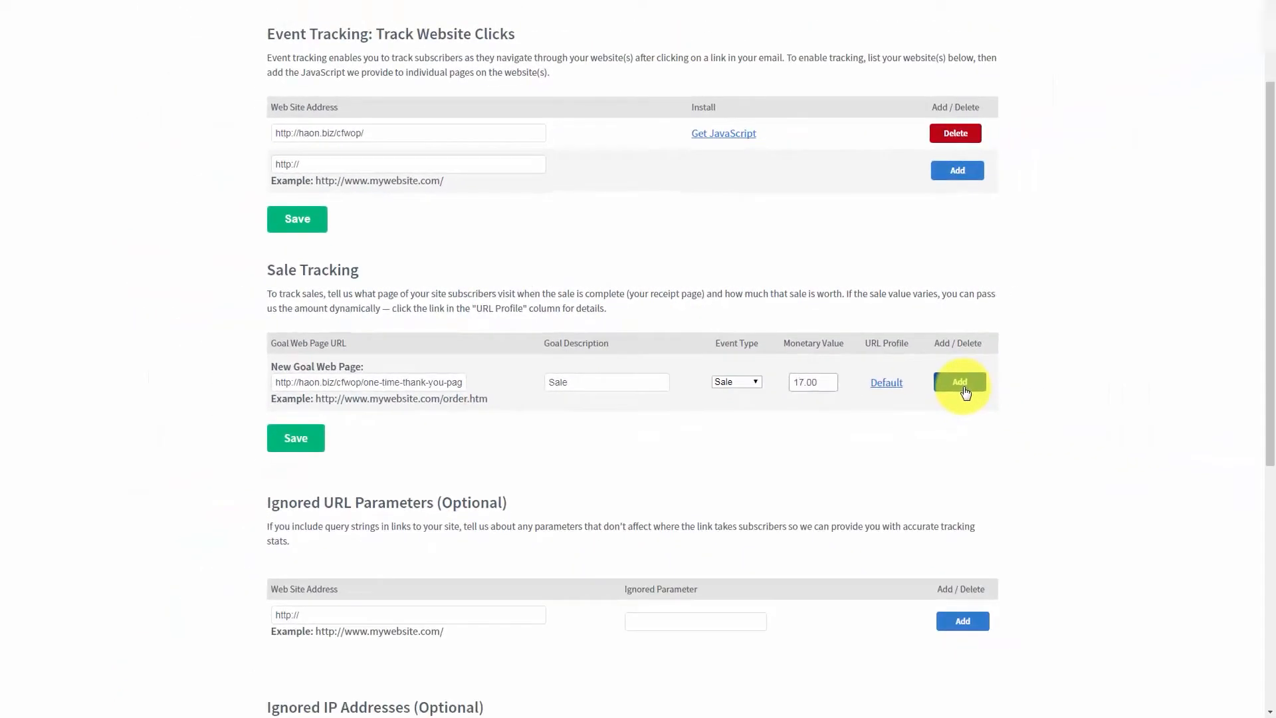
pyautogui.click(964, 386)
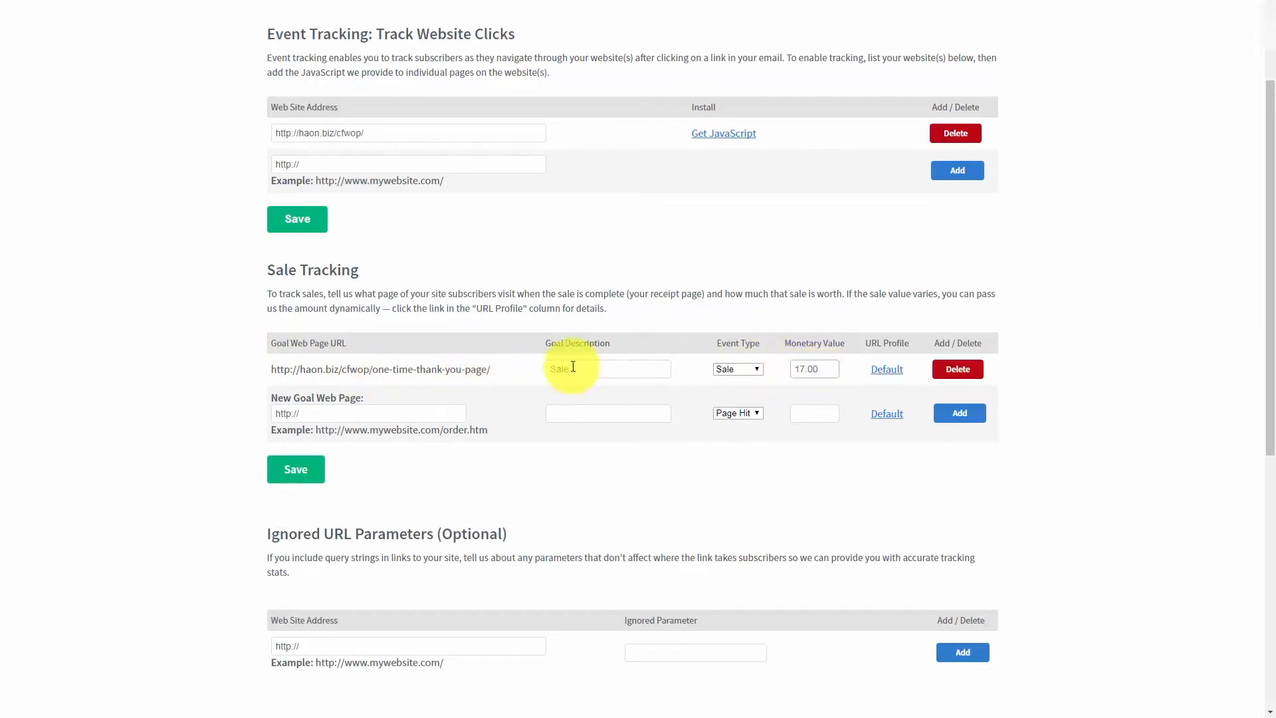
pyautogui.scroll(-5, 449, 364)
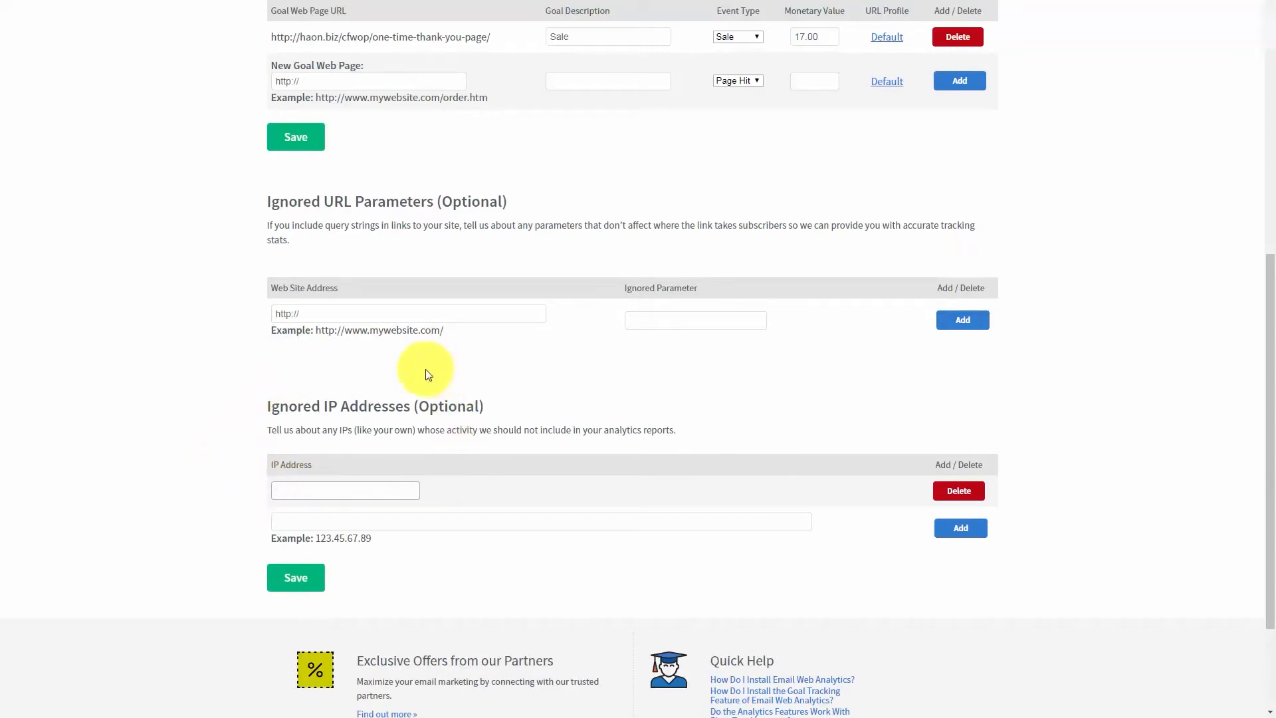
pyautogui.click(319, 485)
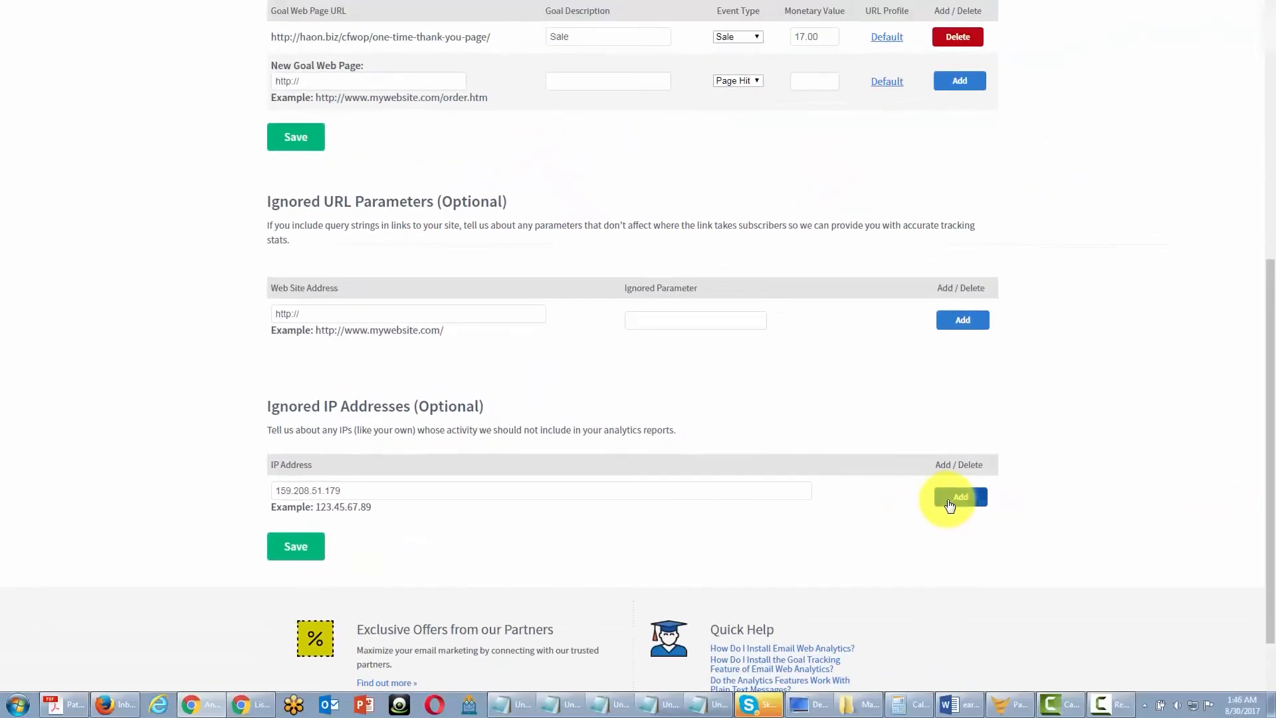
pyautogui.click(949, 504)
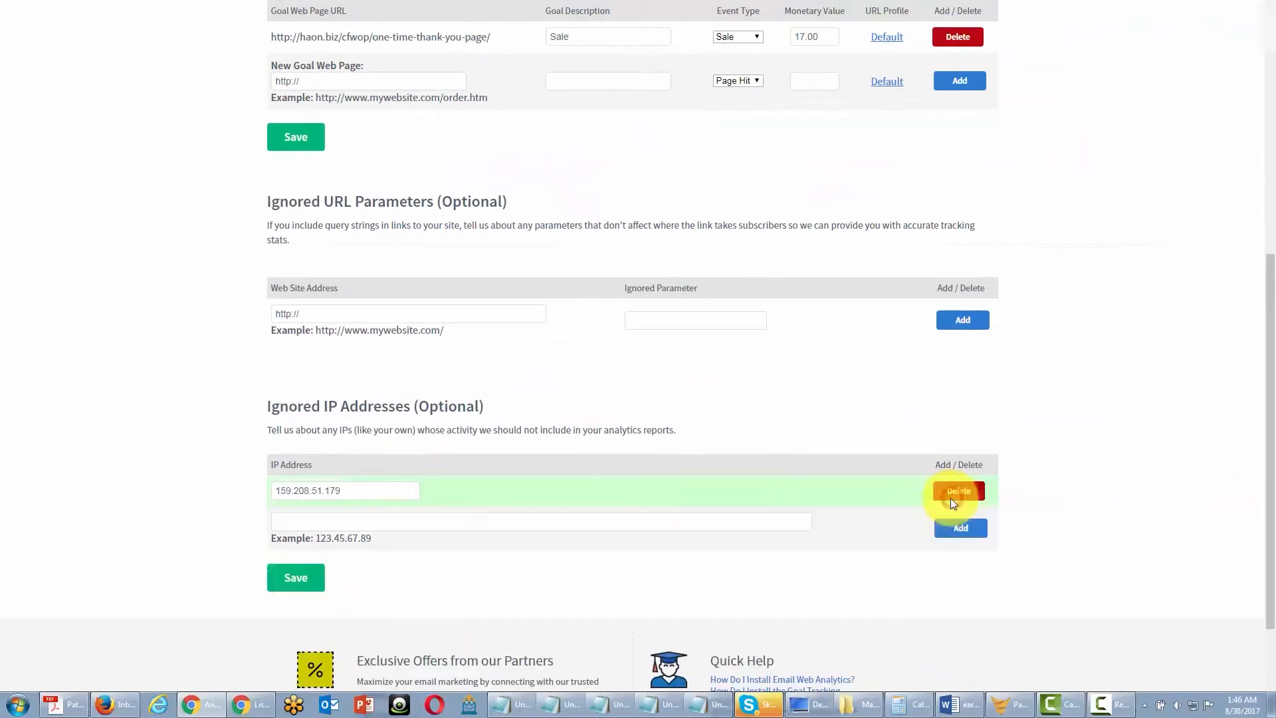
pyautogui.scroll(-2, 917, 502)
pyautogui.click(301, 372)
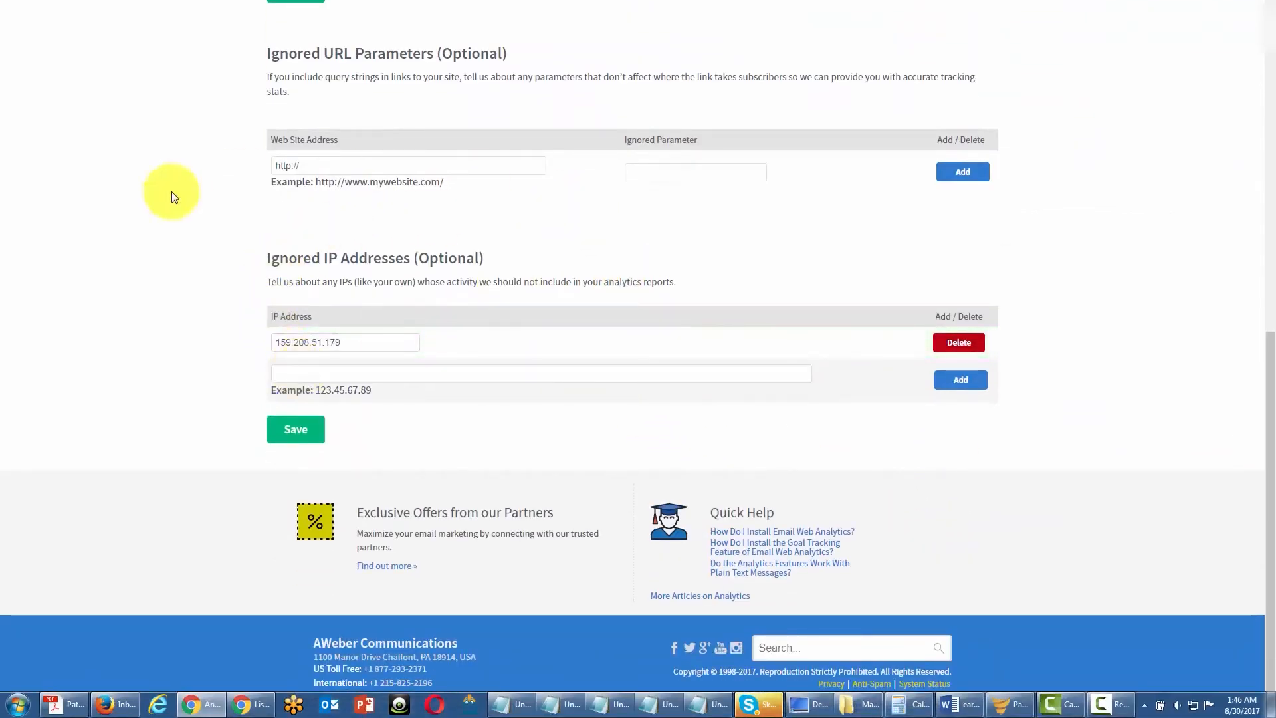
pyautogui.scroll(1, 421, 333)
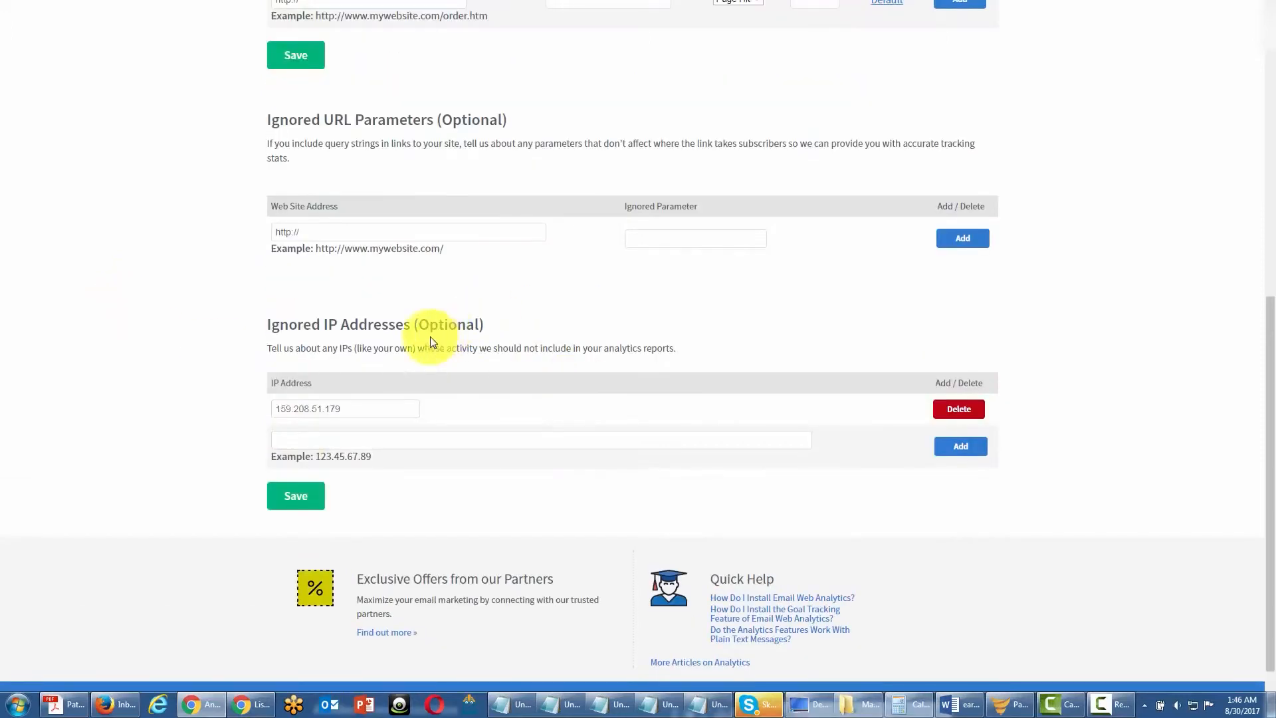
pyautogui.scroll(2, 431, 332)
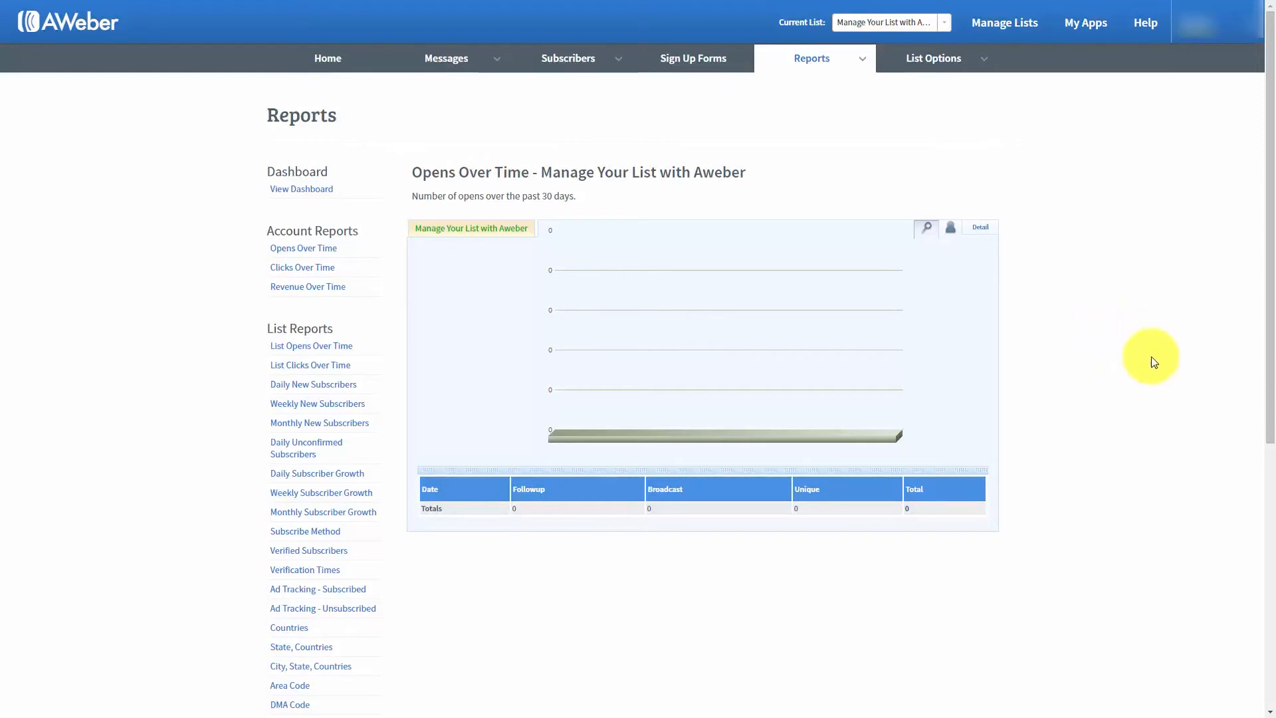
# - Open the List Opens Over Time report and look at its subscriber and detail views
pyautogui.moveTo(862, 62)
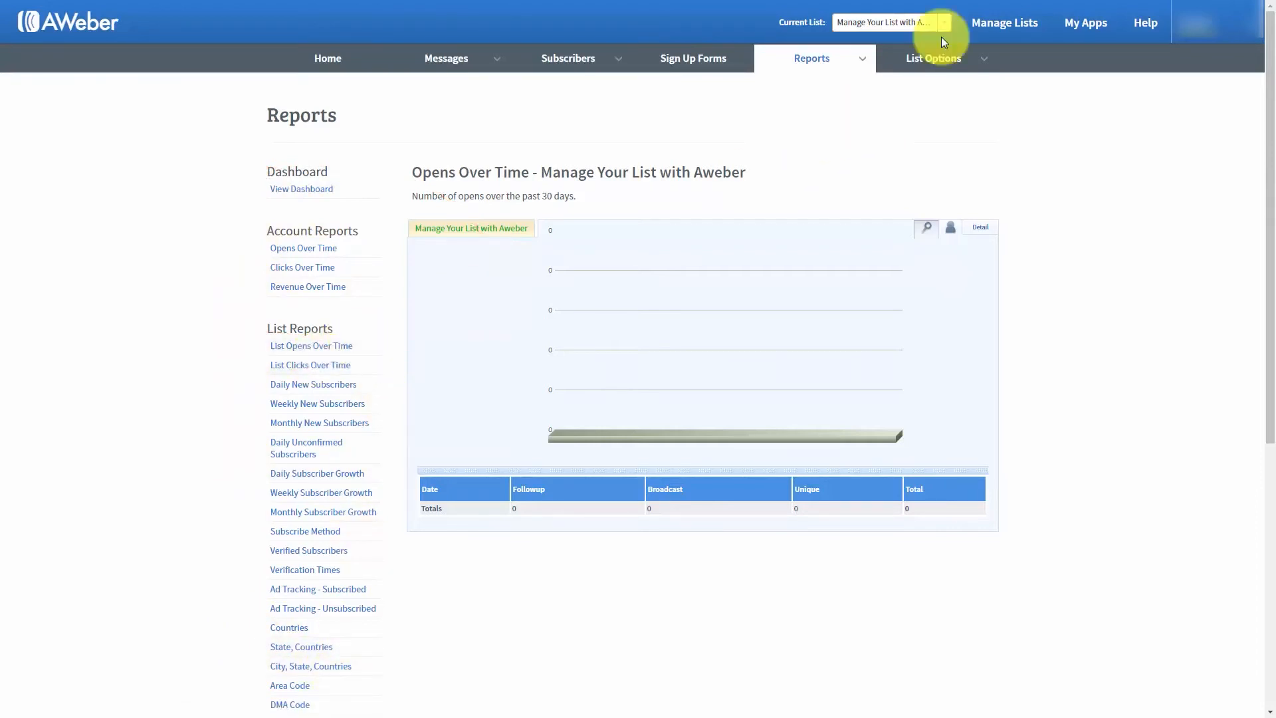
pyautogui.click(1088, 247)
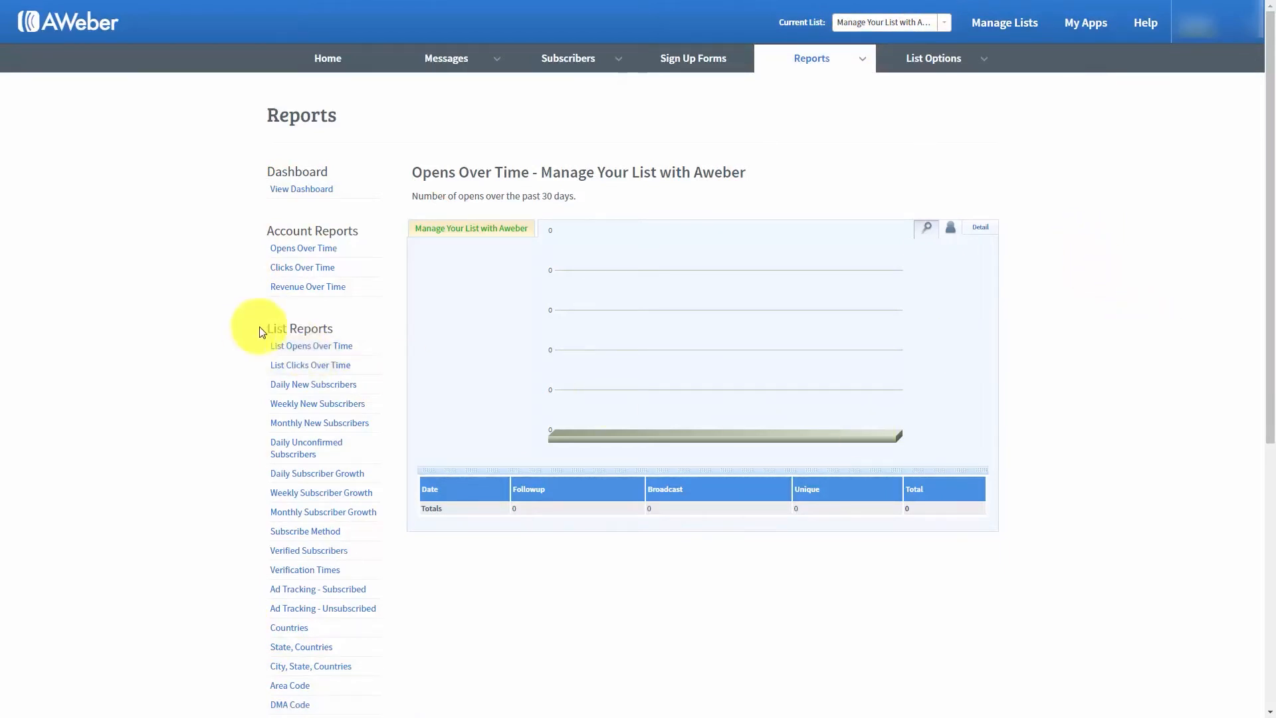
pyautogui.click(297, 351)
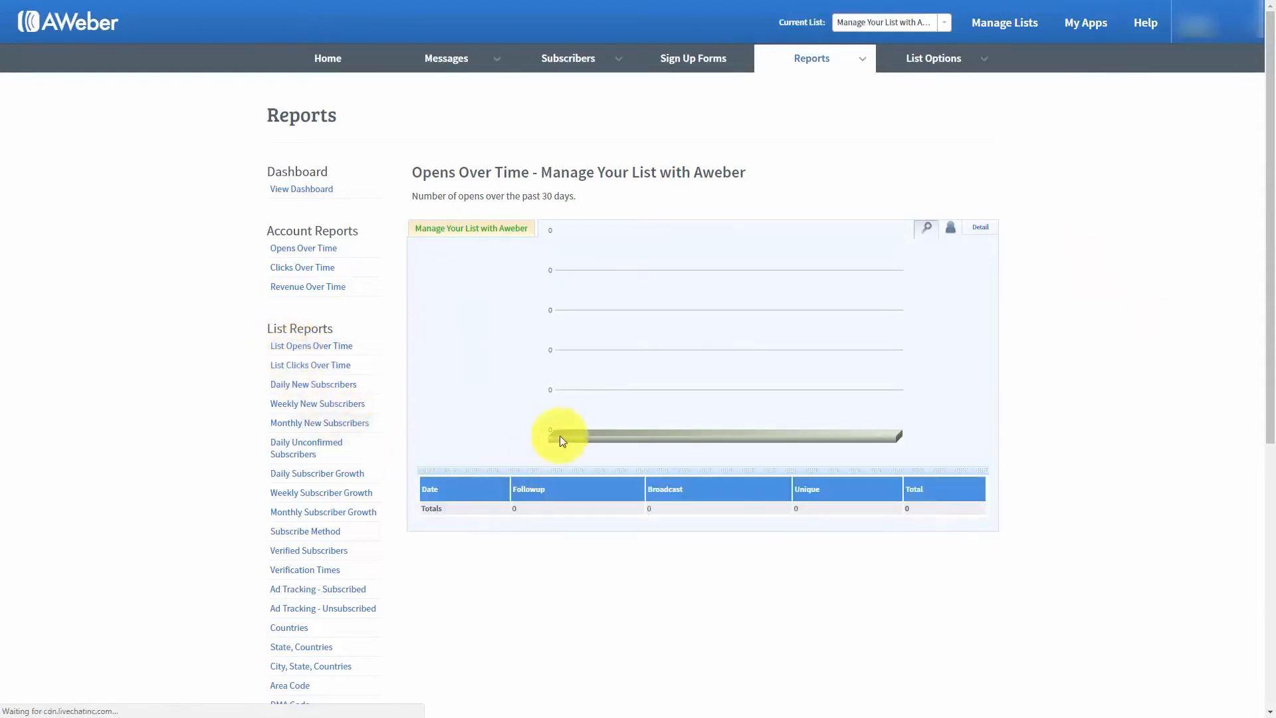
pyautogui.click(951, 232)
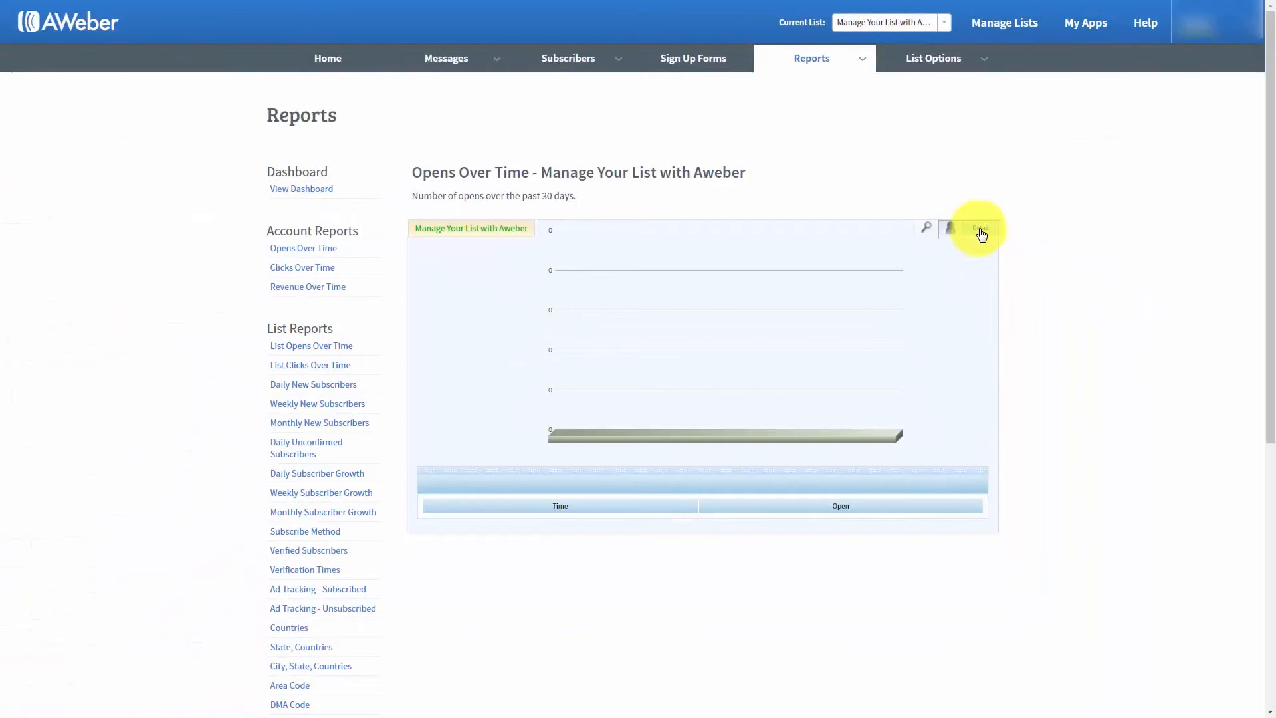
pyautogui.click(981, 230)
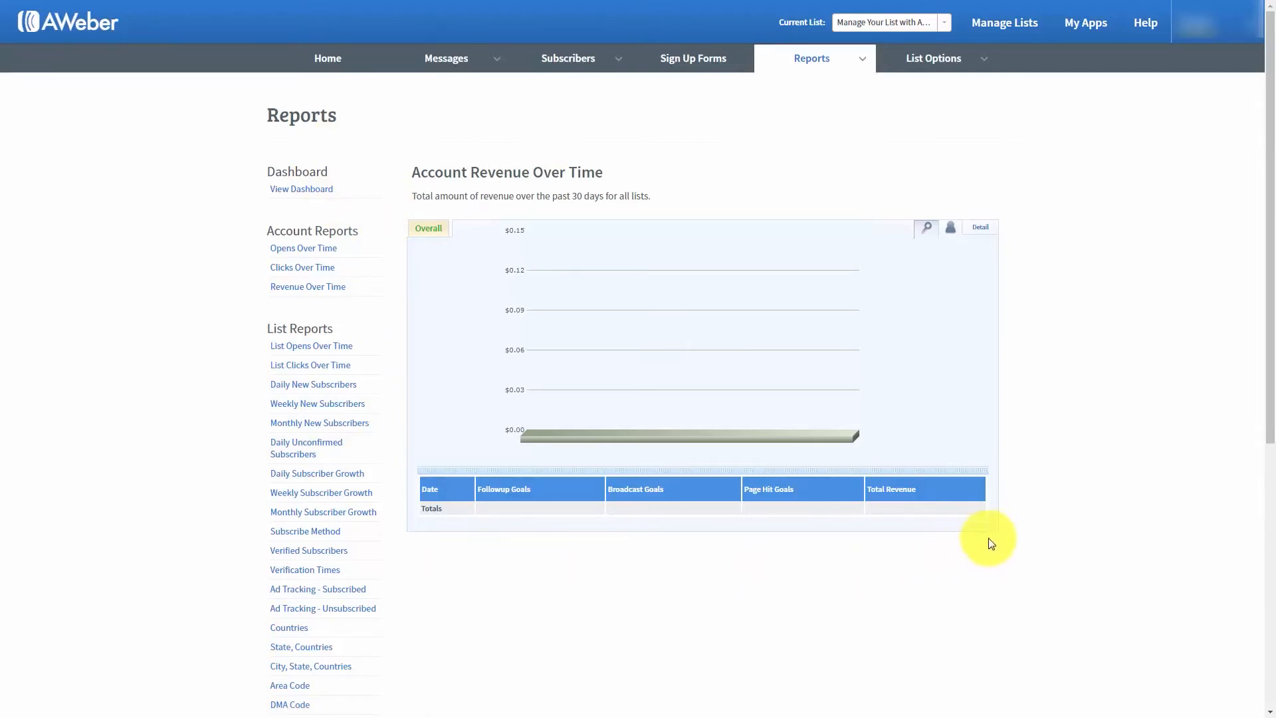
# - Go to the list's sign up forms and start creating the first sign up form
pyautogui.moveTo(855, 57)
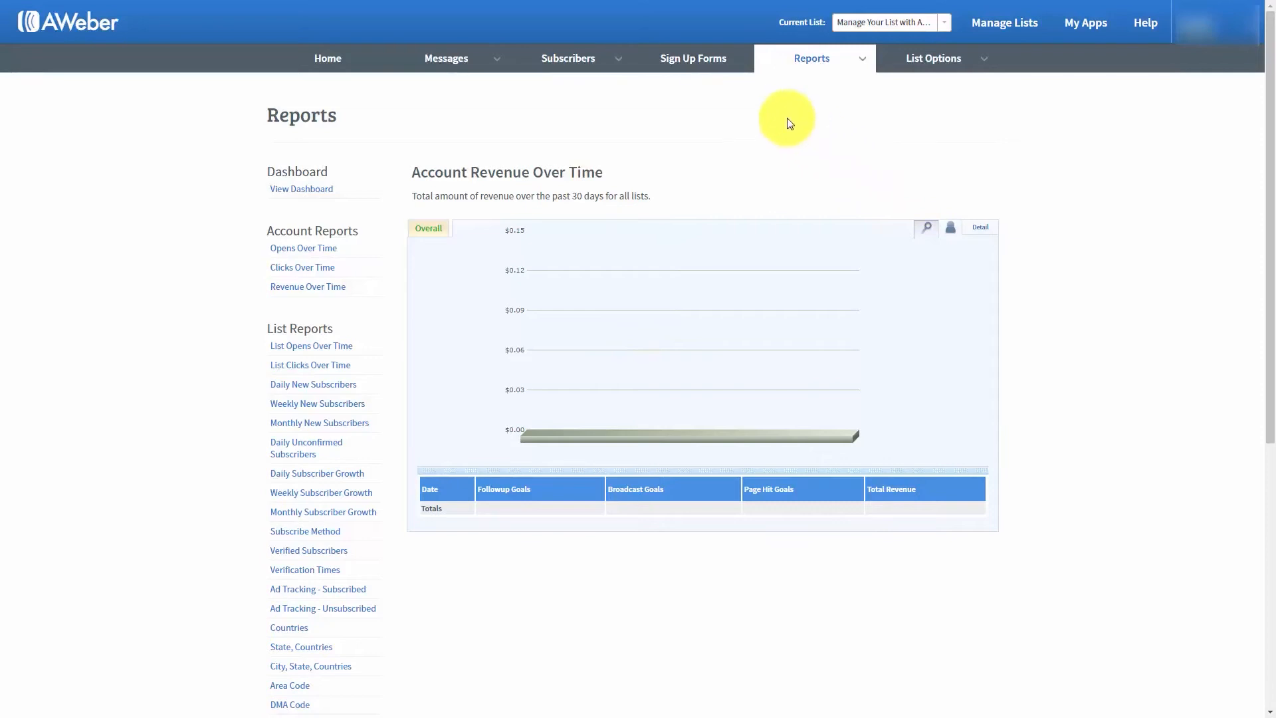
pyautogui.click(679, 62)
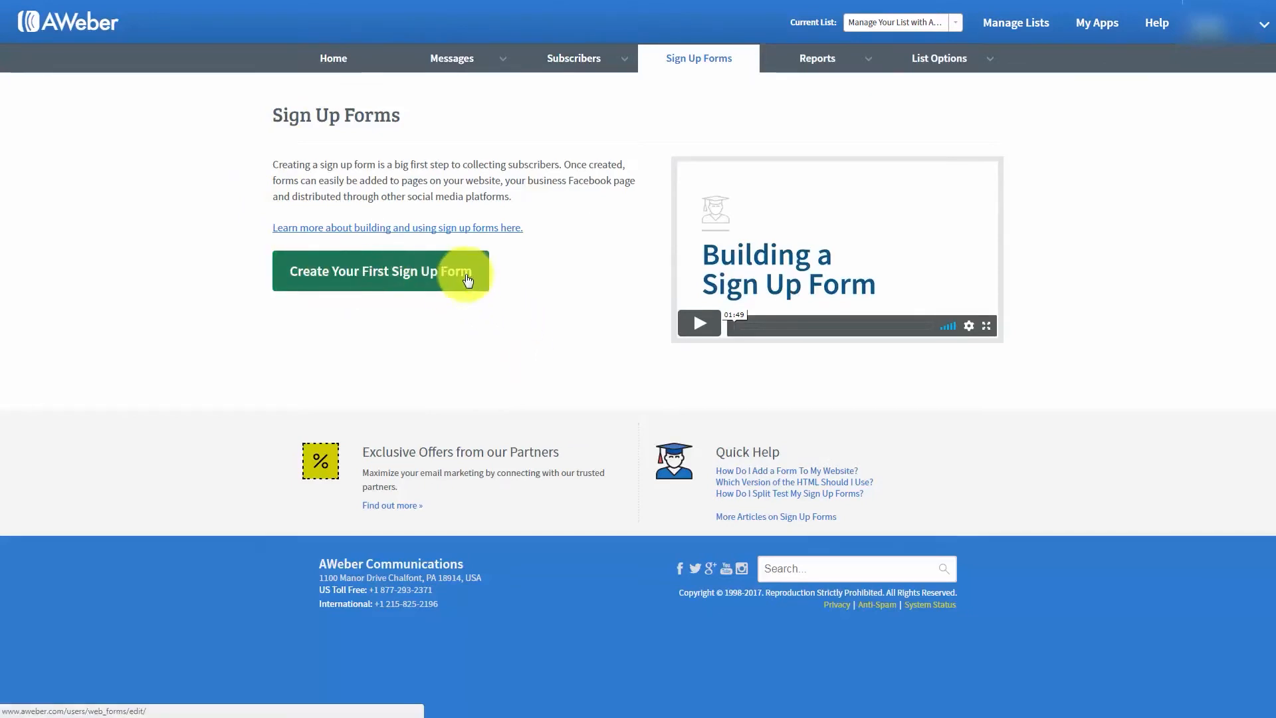
pyautogui.click(367, 277)
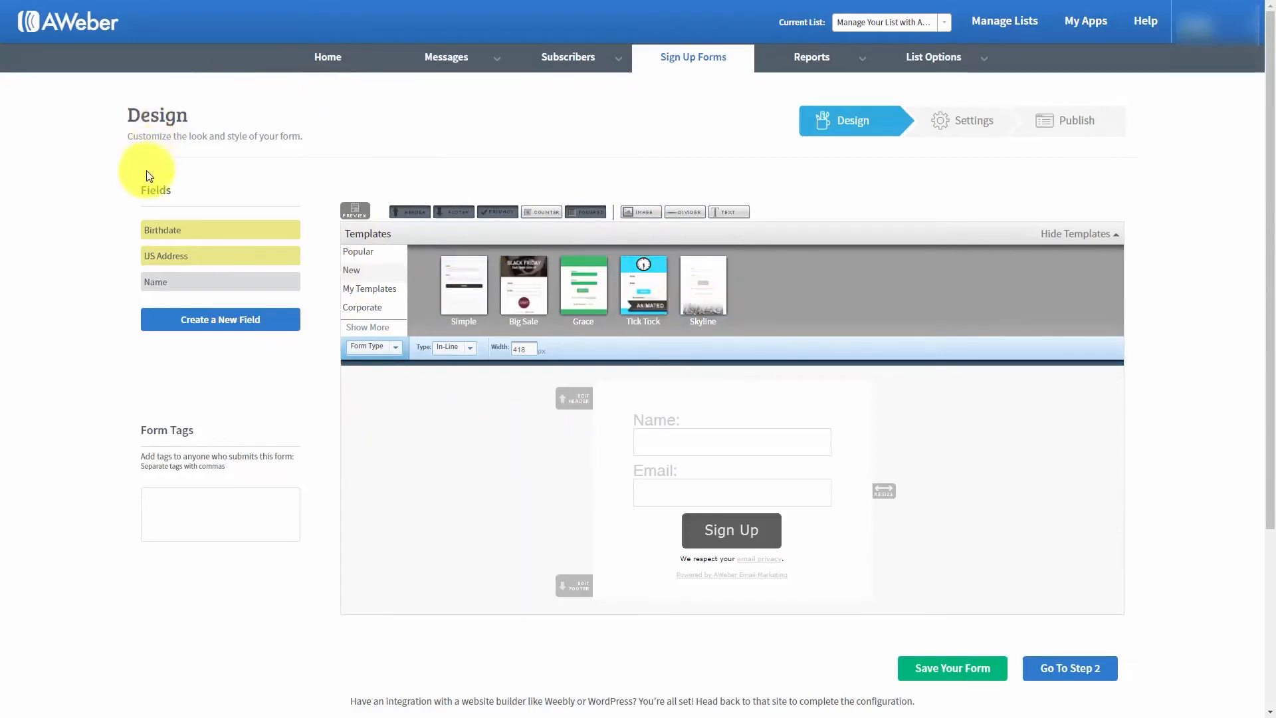
# - Show the Popular form templates and look at the Basic template without loading it
pyautogui.click(362, 256)
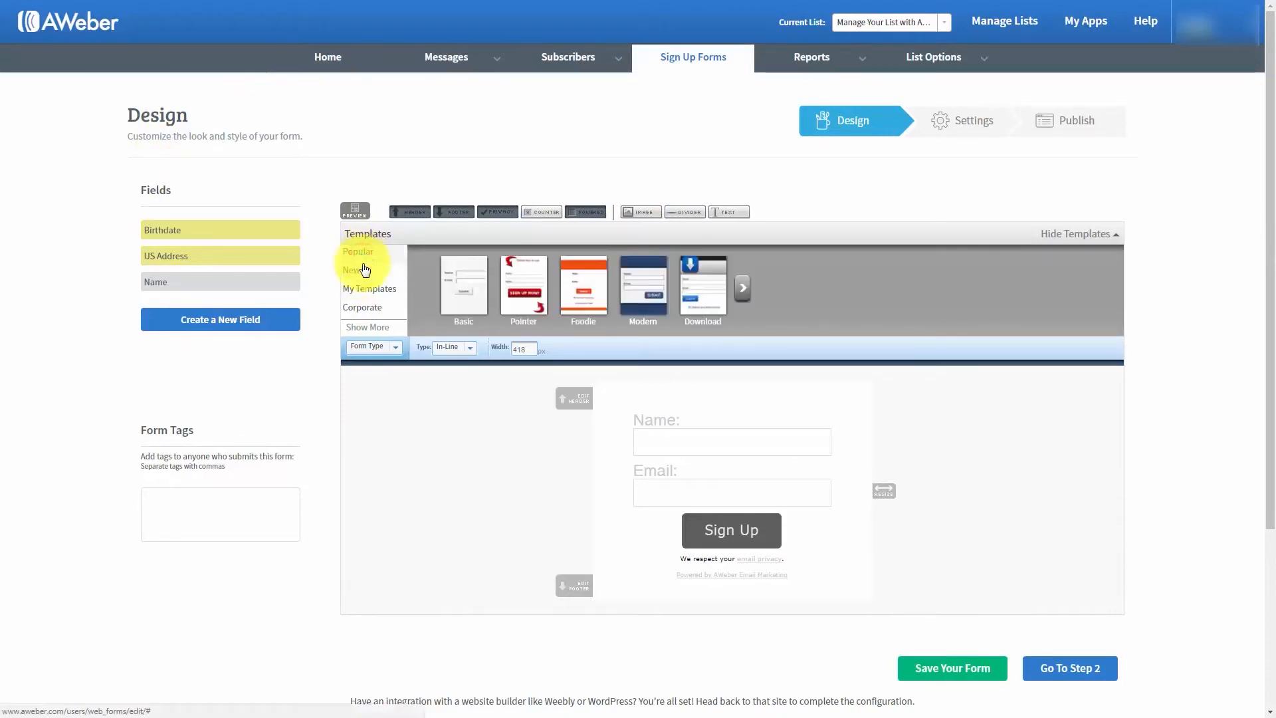
pyautogui.click(460, 272)
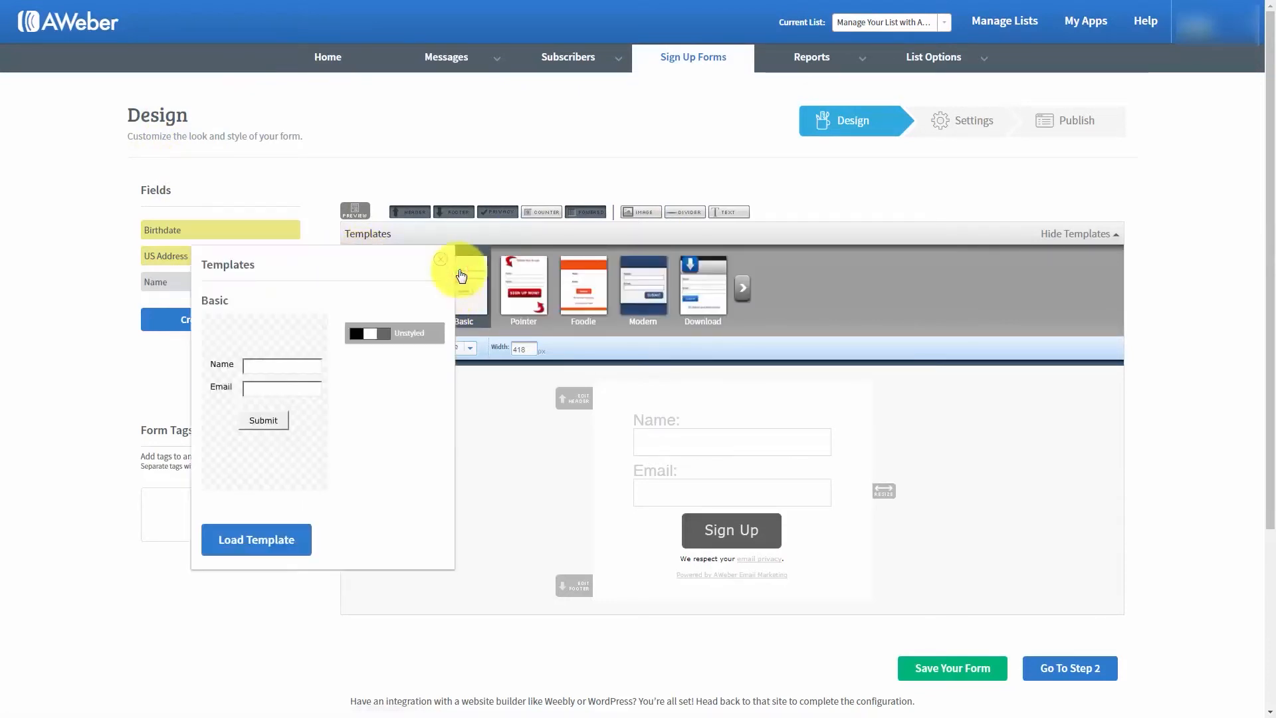
pyautogui.click(441, 261)
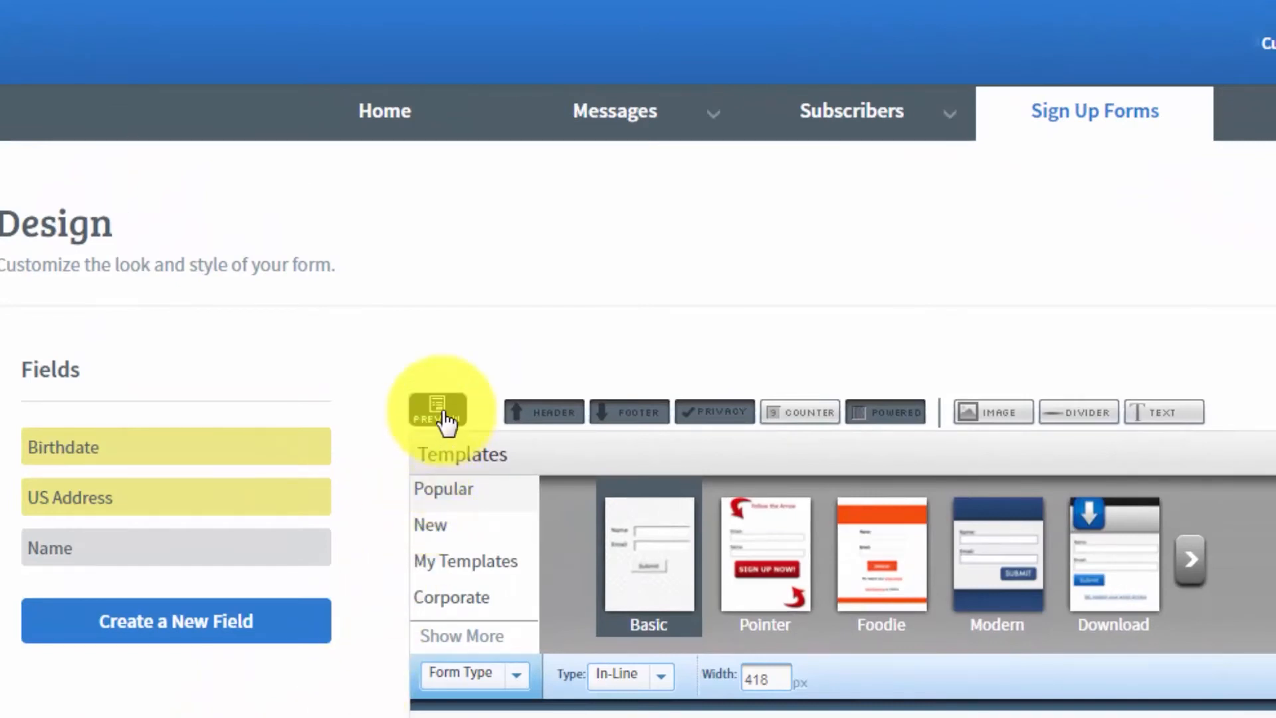
pyautogui.click(444, 416)
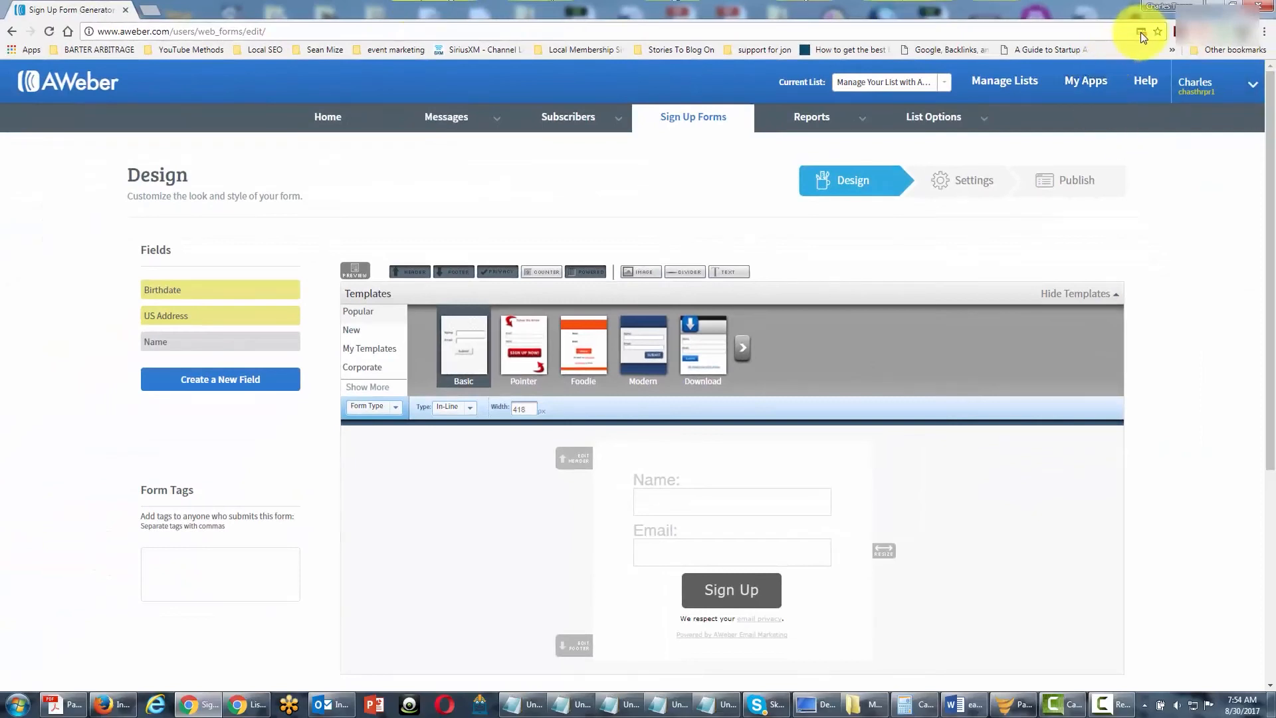
pyautogui.click(1141, 32)
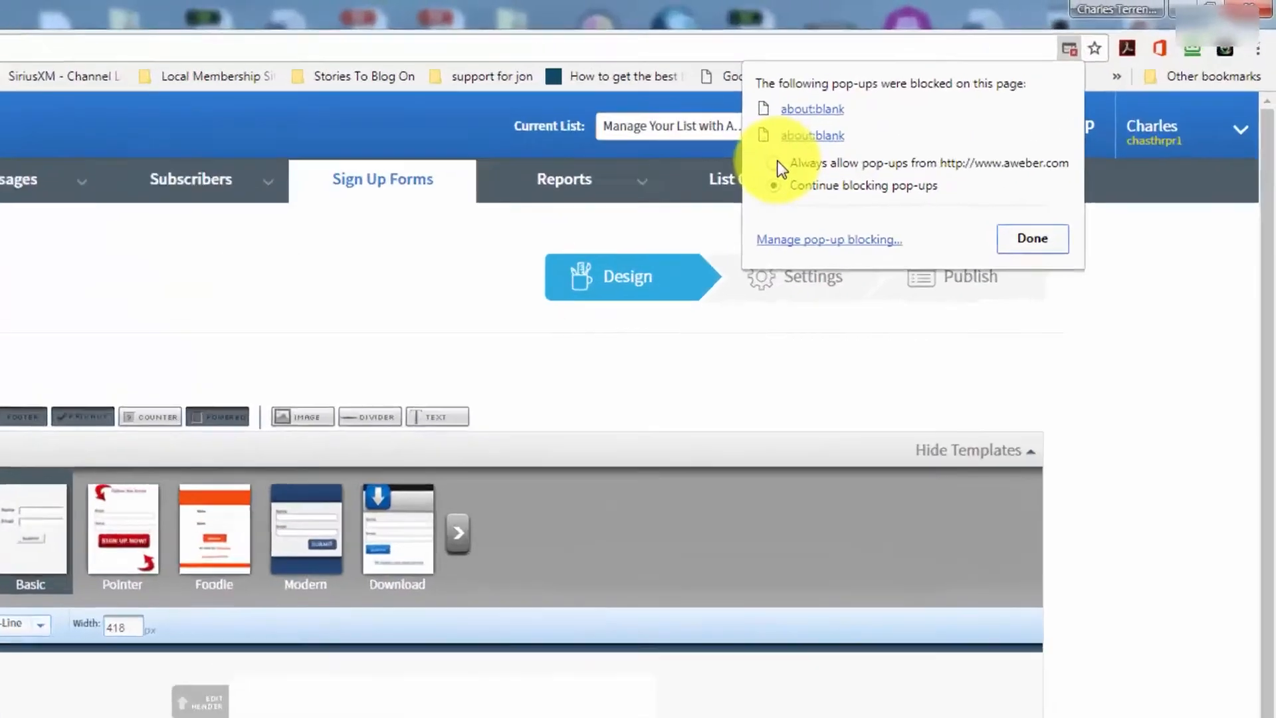
pyautogui.click(949, 107)
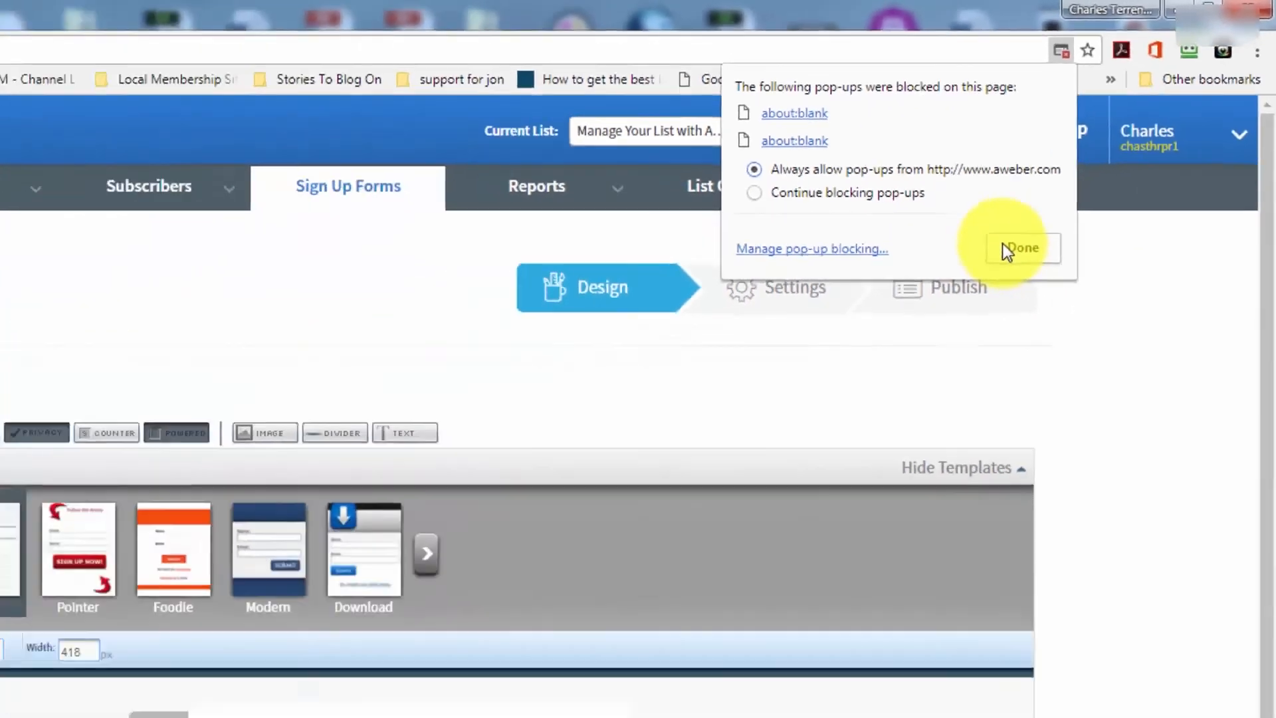
pyautogui.click(806, 432)
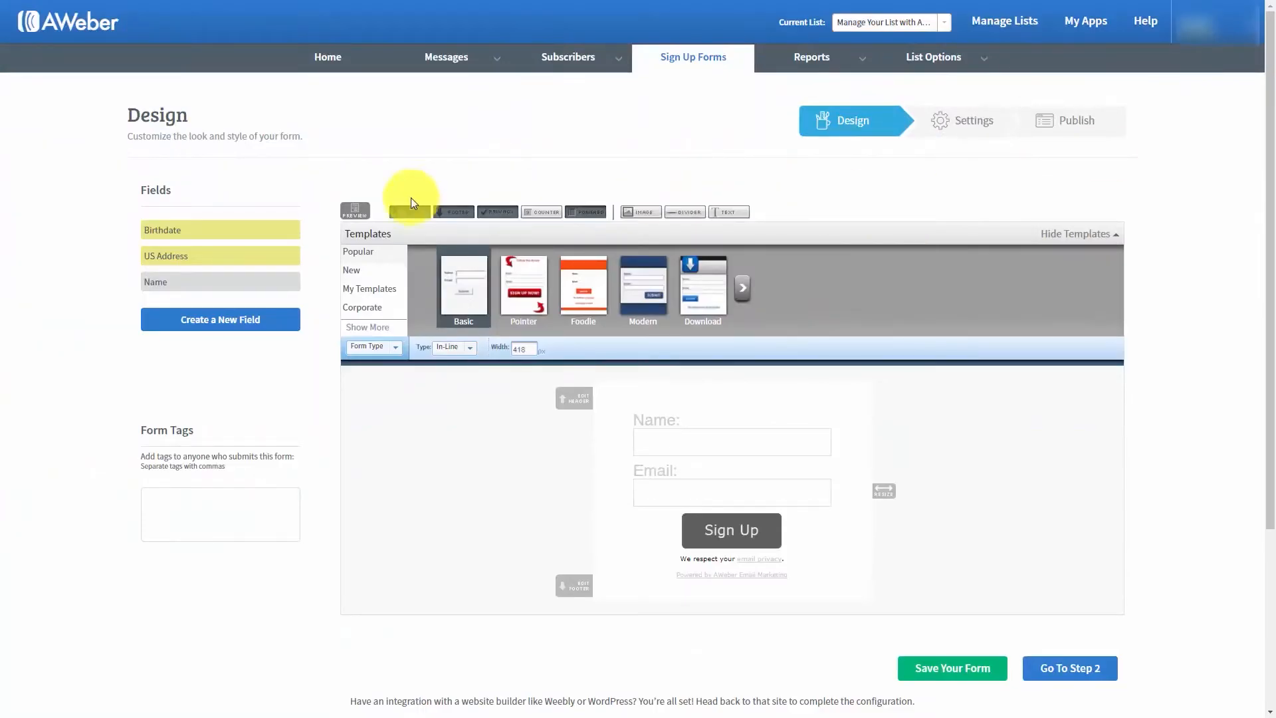
# - Preview the sign up form in its own window and dismiss the blocked pop-up notices
pyautogui.click(368, 216)
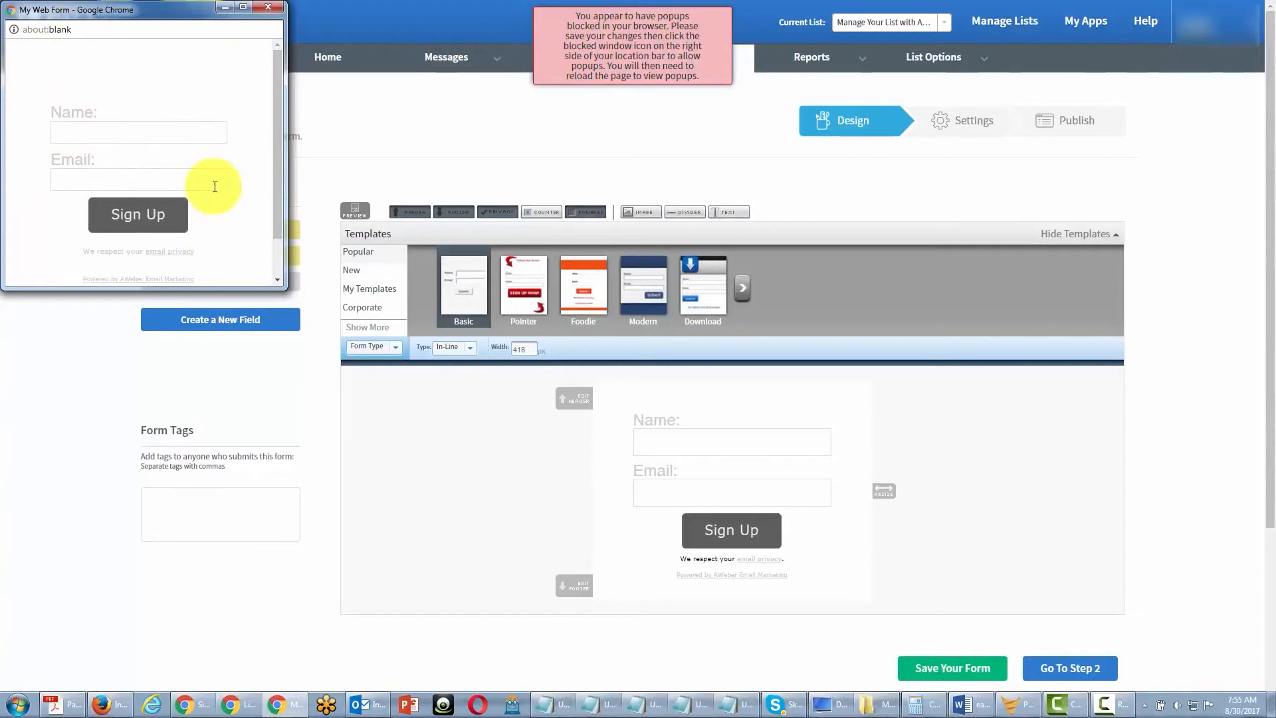
pyautogui.click(657, 45)
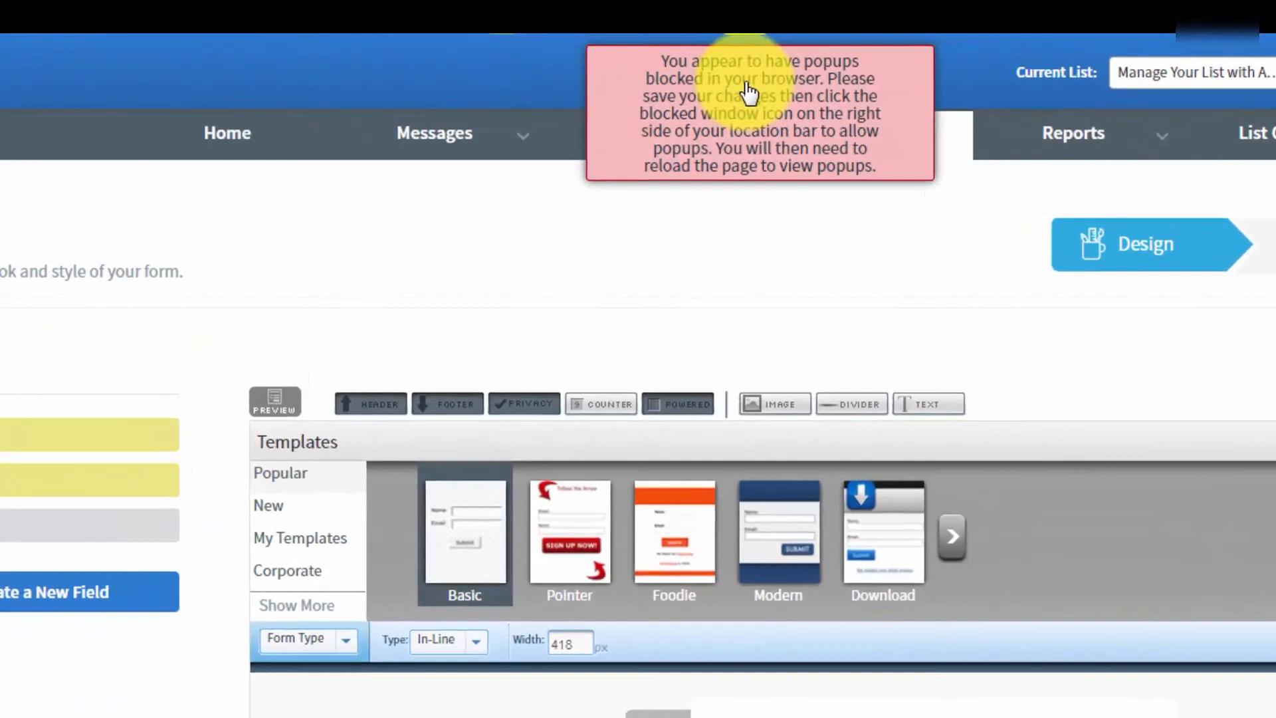
pyautogui.click(745, 85)
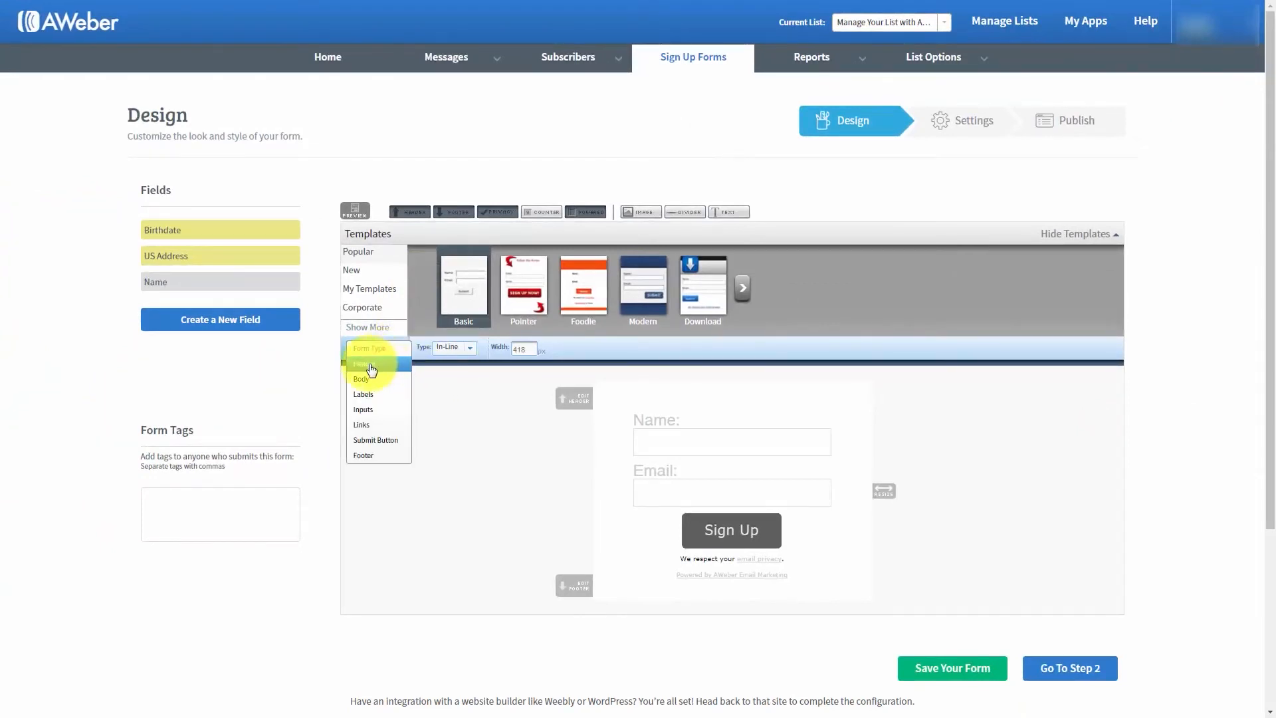
# - Examine the styling options for the form's header and body, including the header's advanced options
pyautogui.click(272, 343)
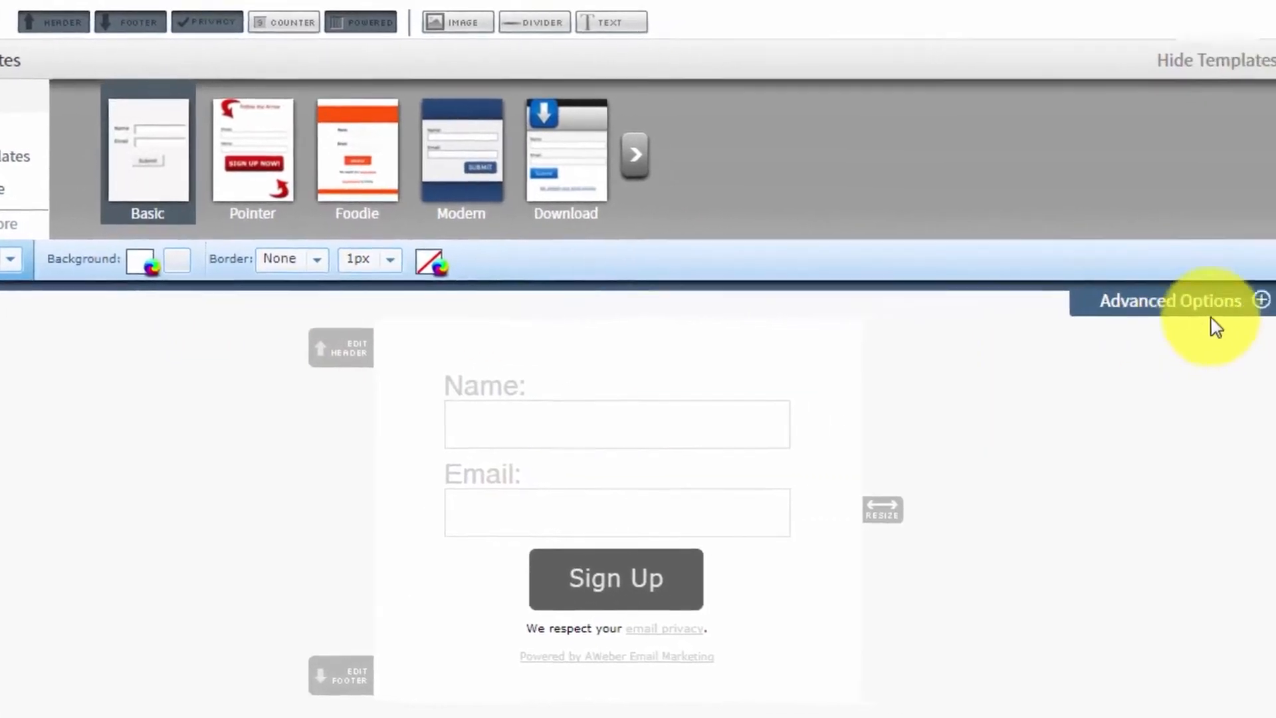
pyautogui.click(1152, 298)
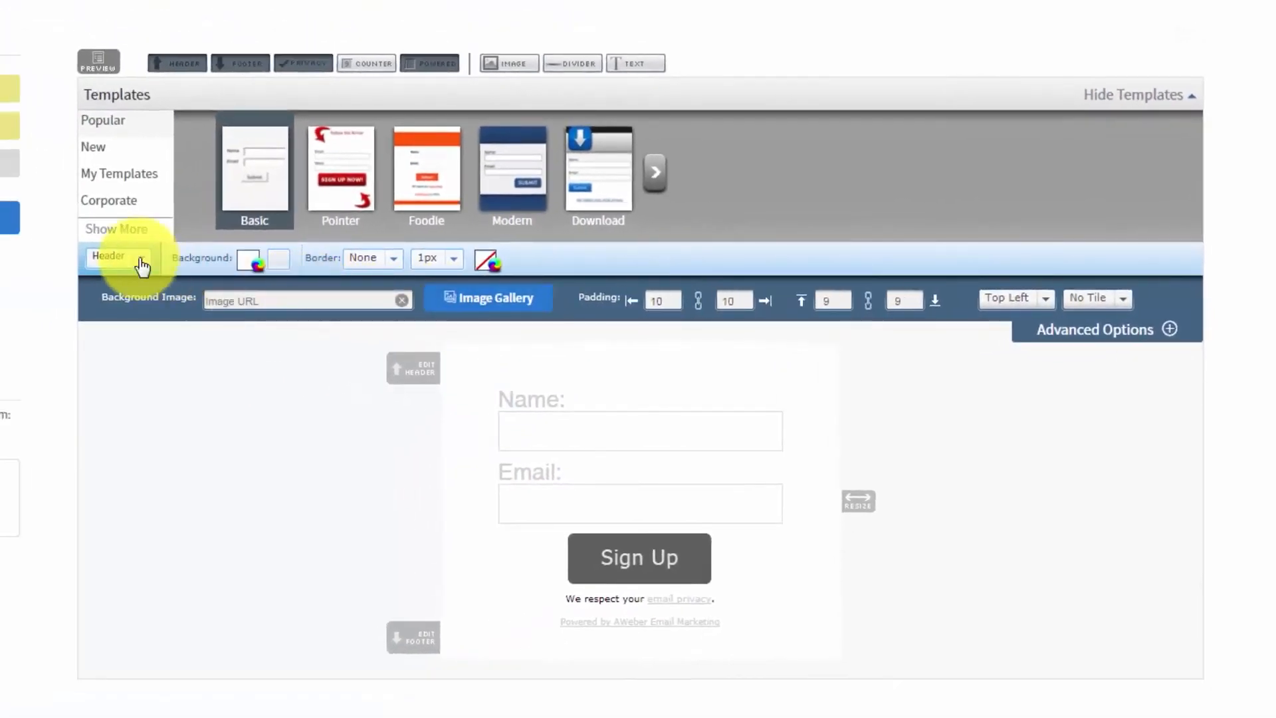
pyautogui.click(141, 266)
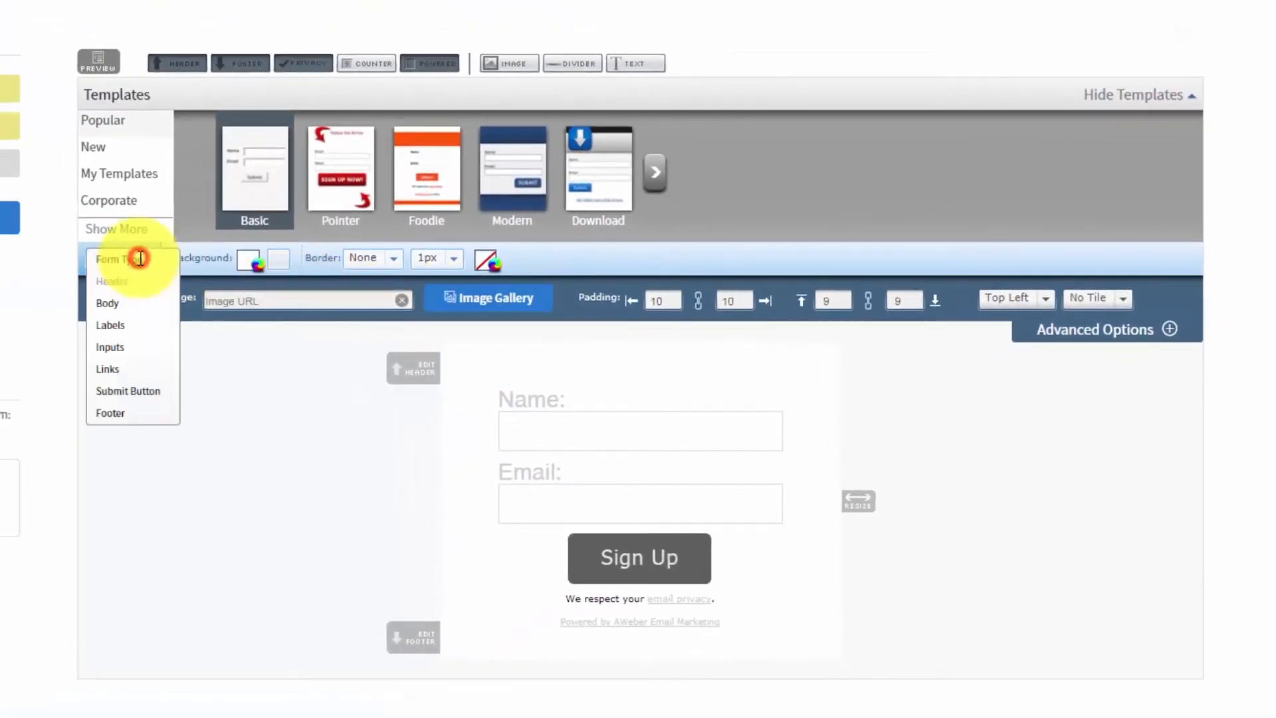
pyautogui.click(106, 304)
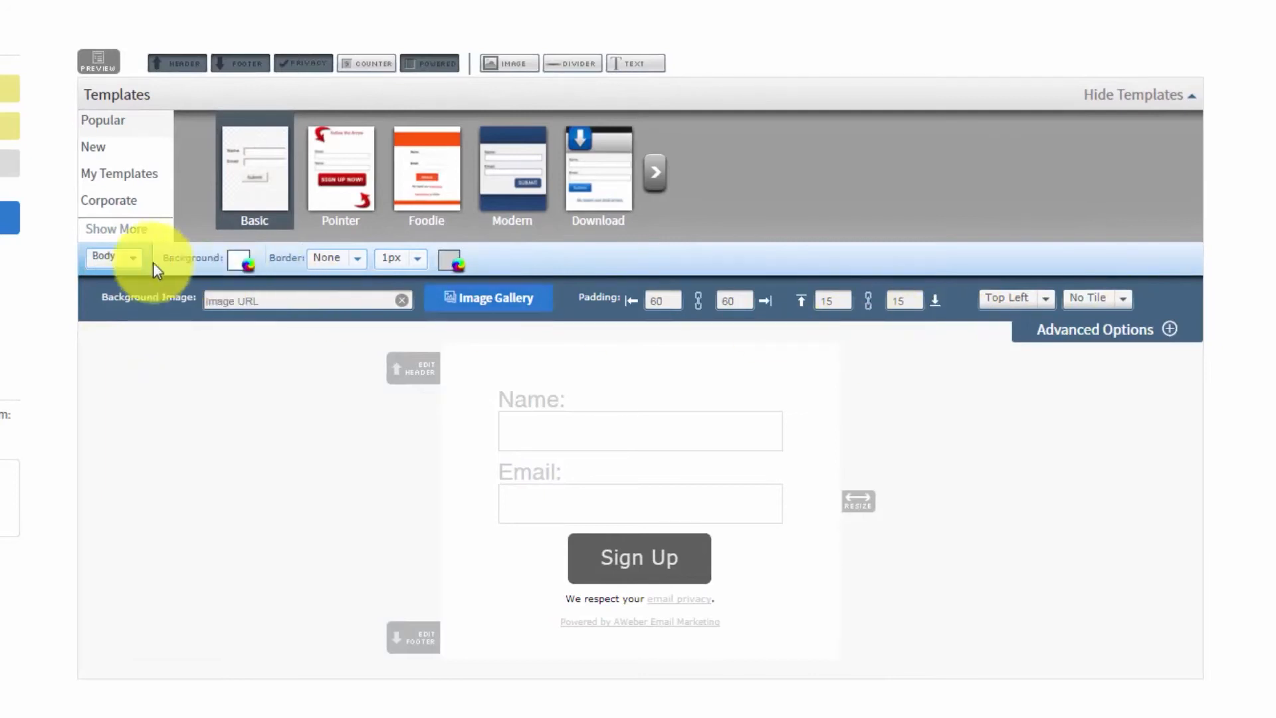
# - Examine the styling options for the form's labels and inputs, including the advanced border and background options for the inputs
pyautogui.click(135, 264)
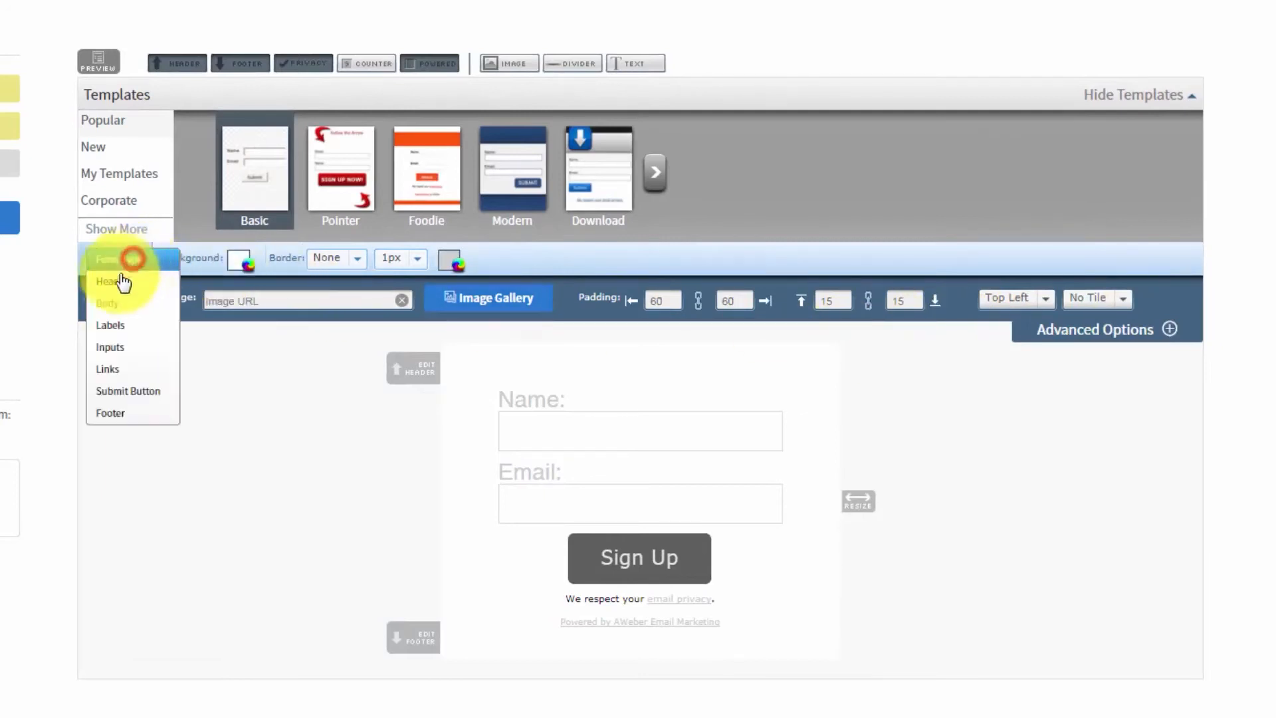
pyautogui.click(105, 326)
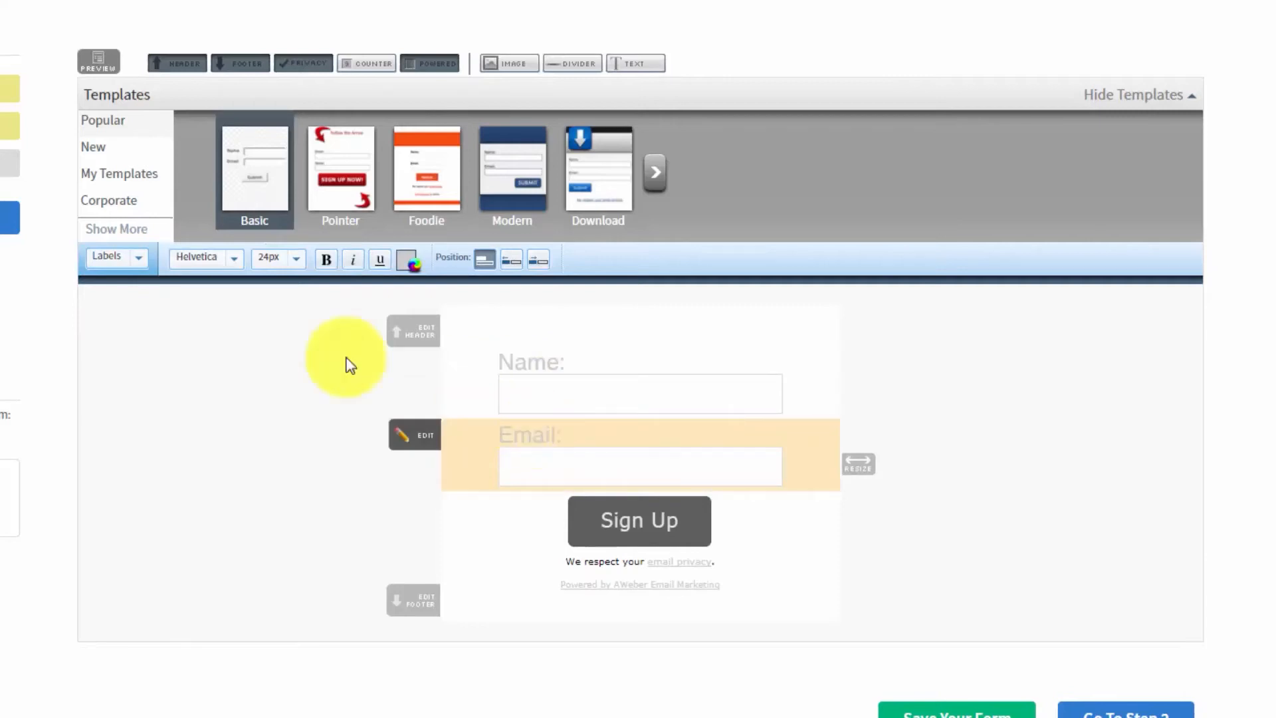
pyautogui.click(140, 267)
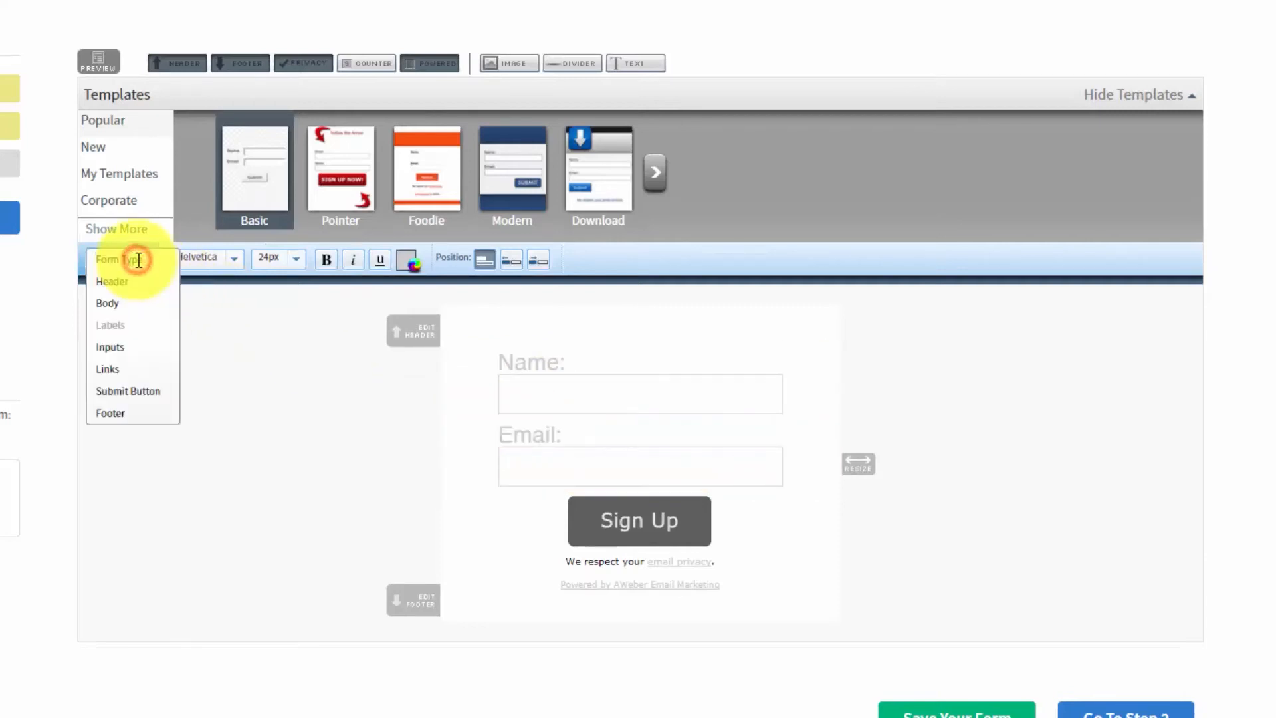
pyautogui.click(114, 347)
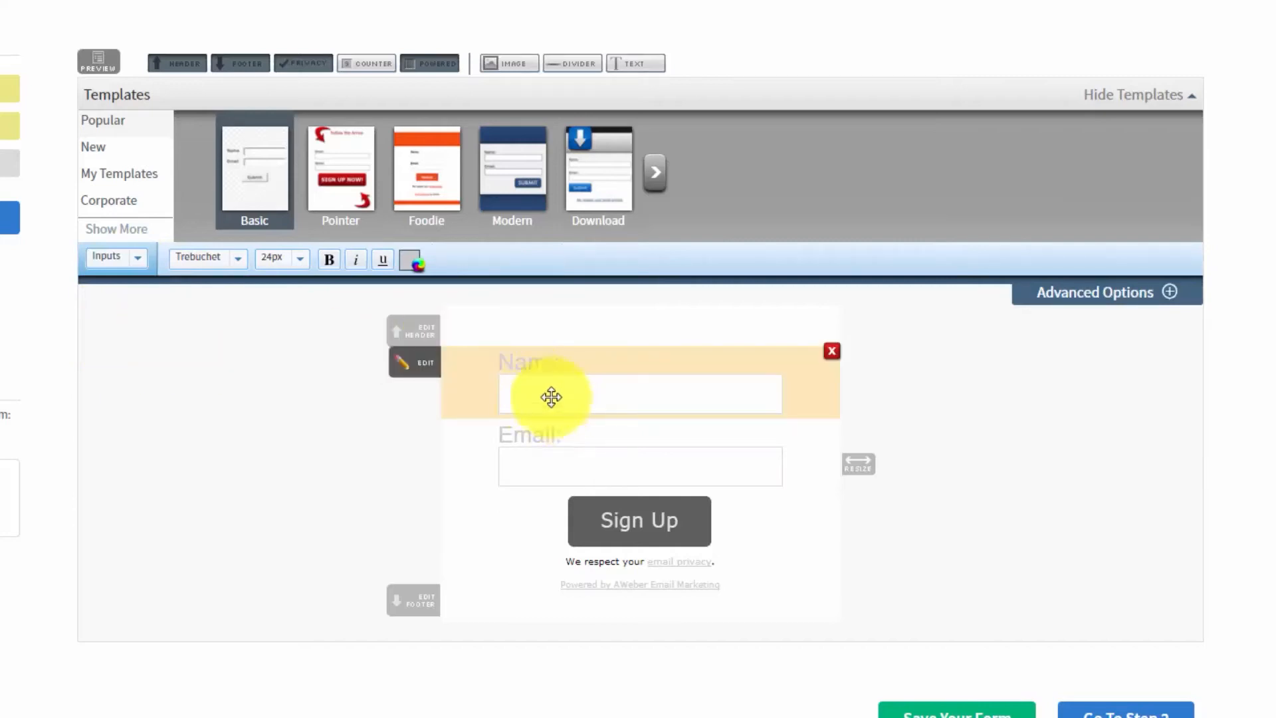
pyautogui.click(1166, 296)
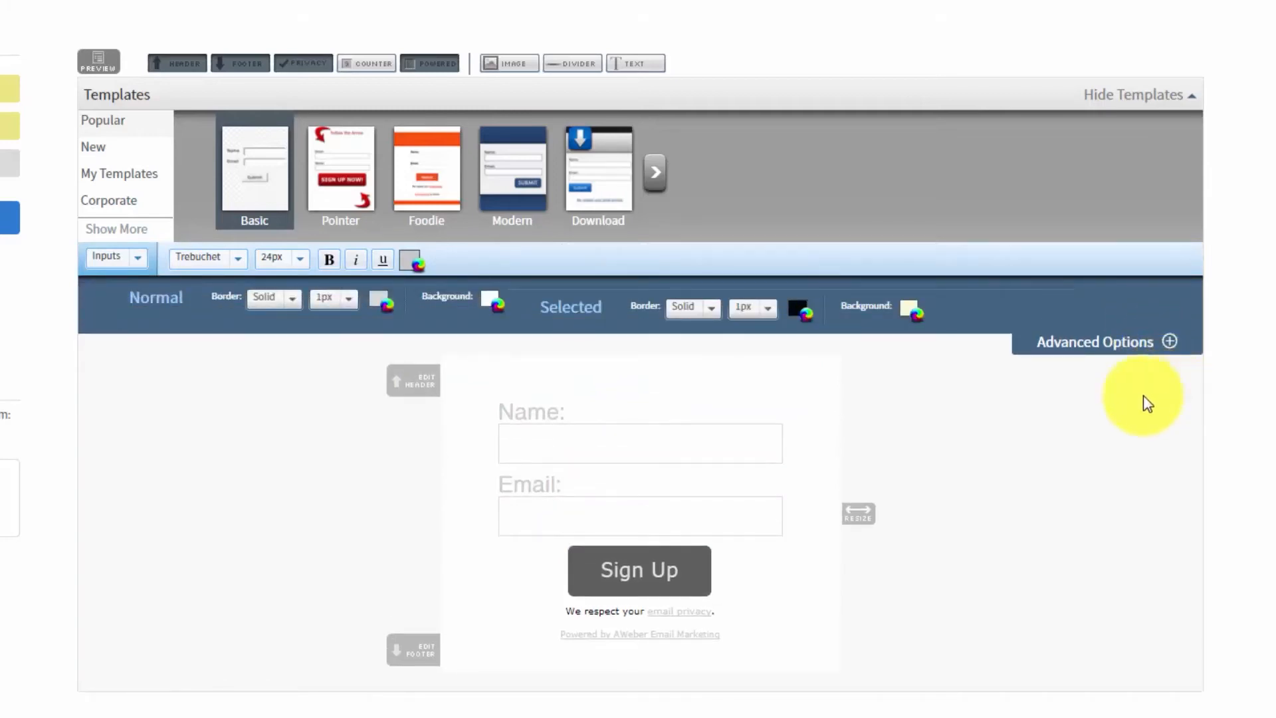
# - Examine the styling options for the form's links, submit button and footer, including the submit button's advanced options
pyautogui.click(135, 262)
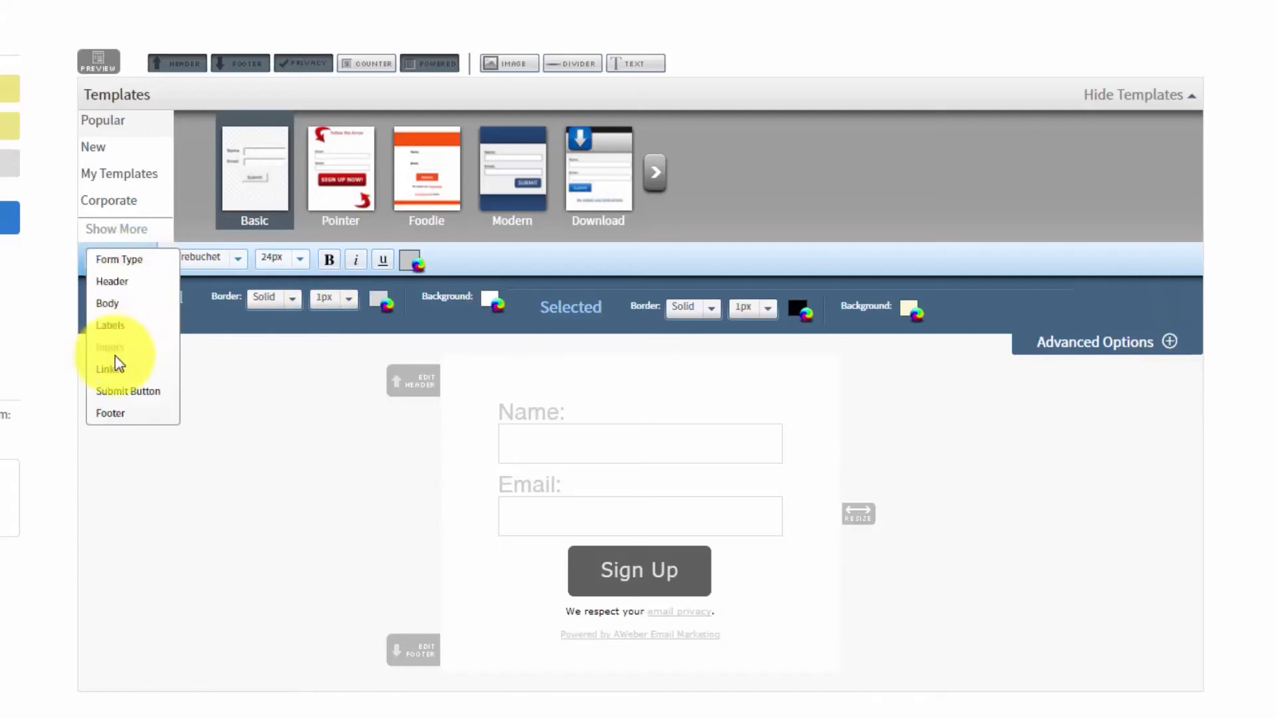
pyautogui.click(111, 377)
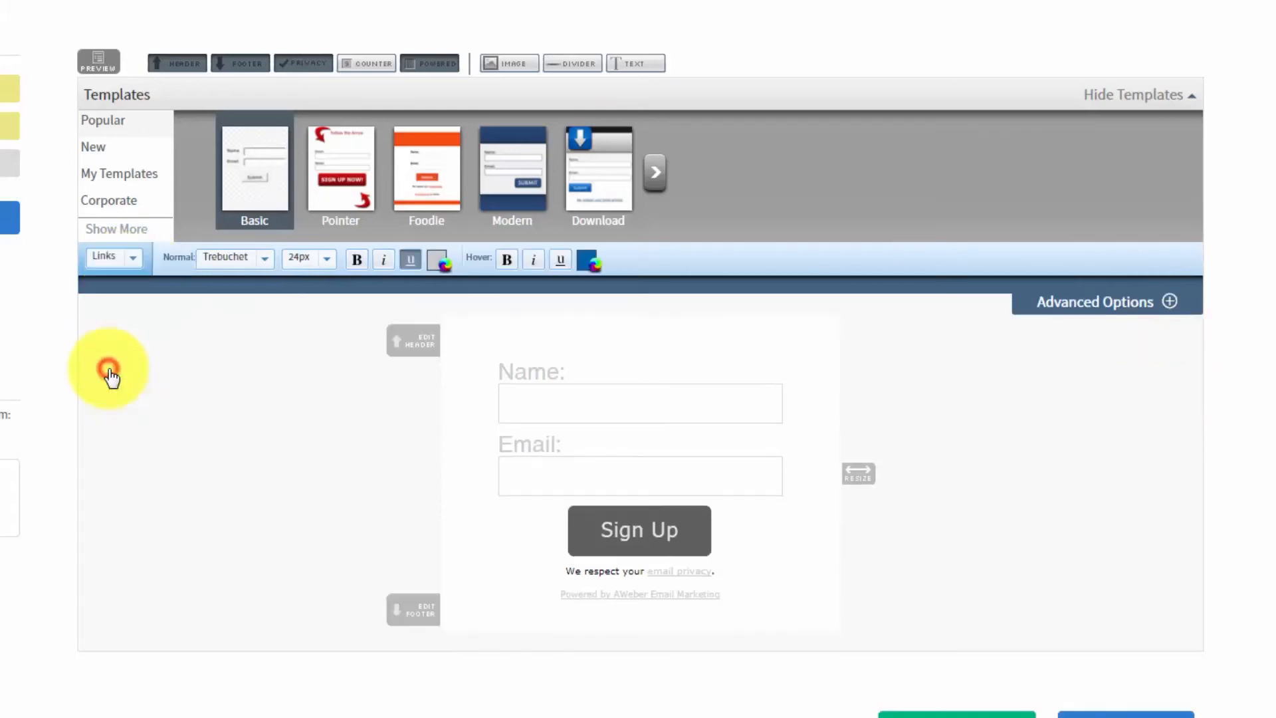
pyautogui.click(124, 264)
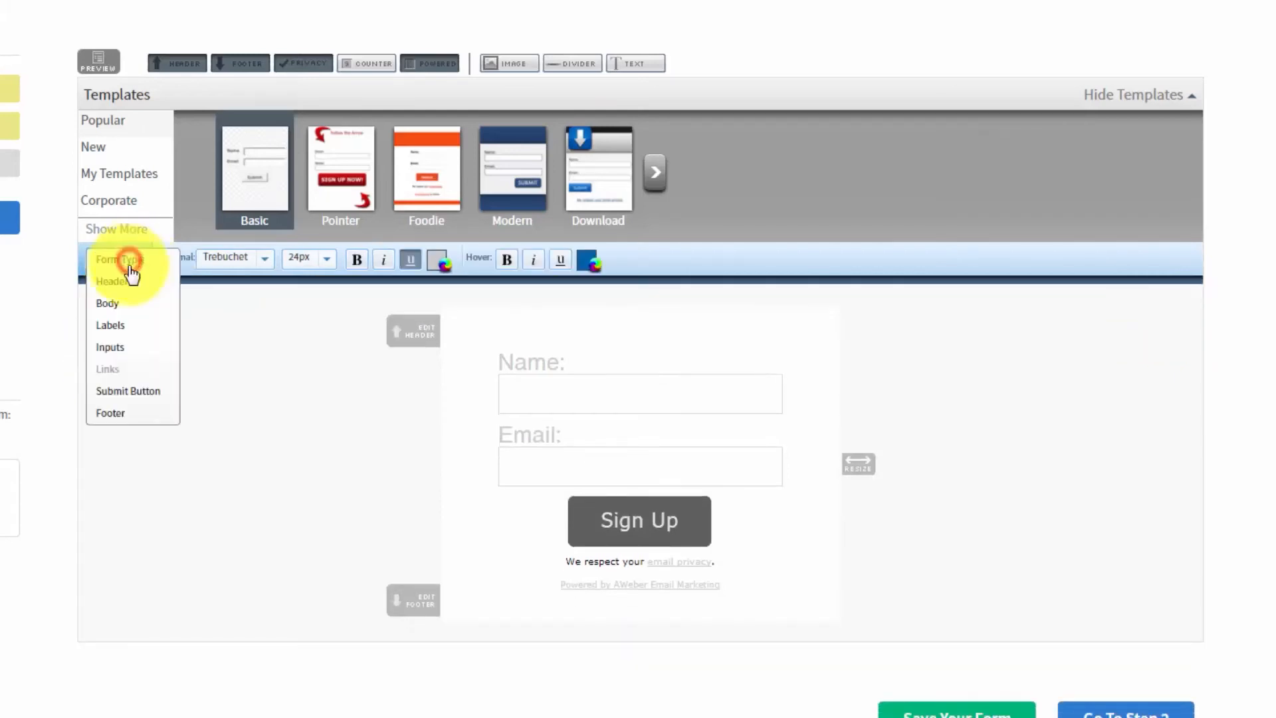
pyautogui.click(123, 395)
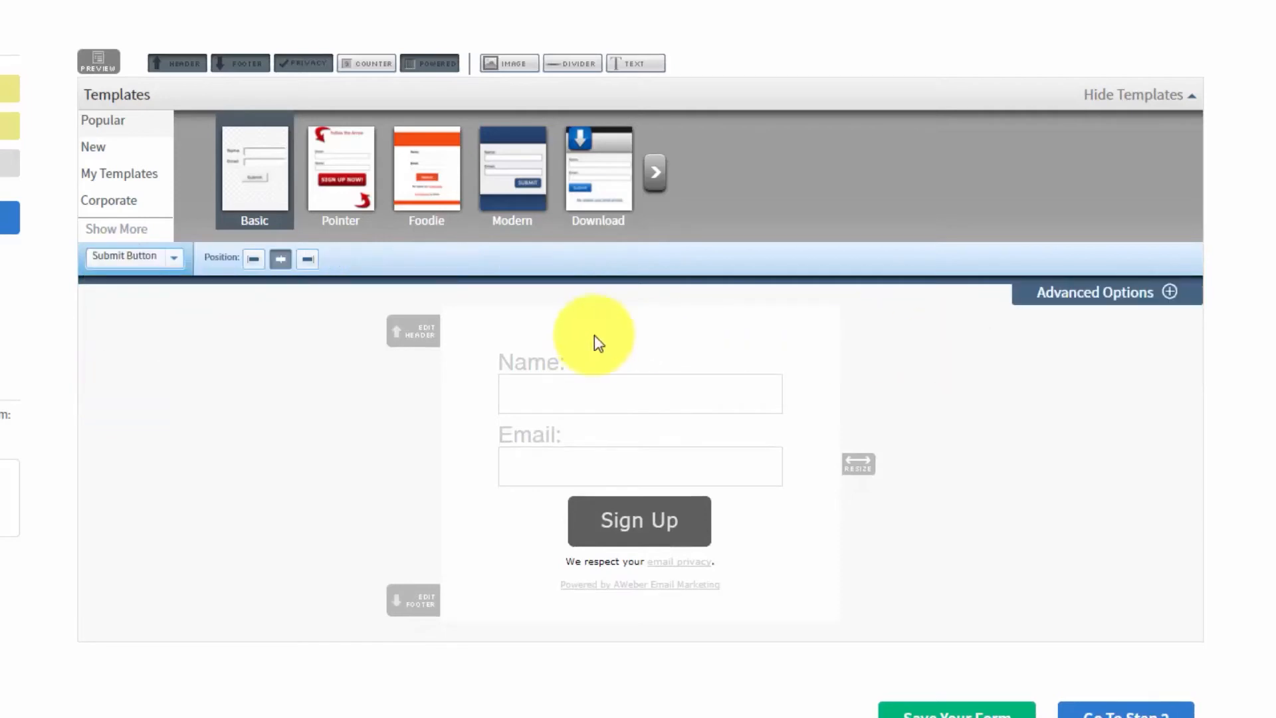
pyautogui.click(1169, 293)
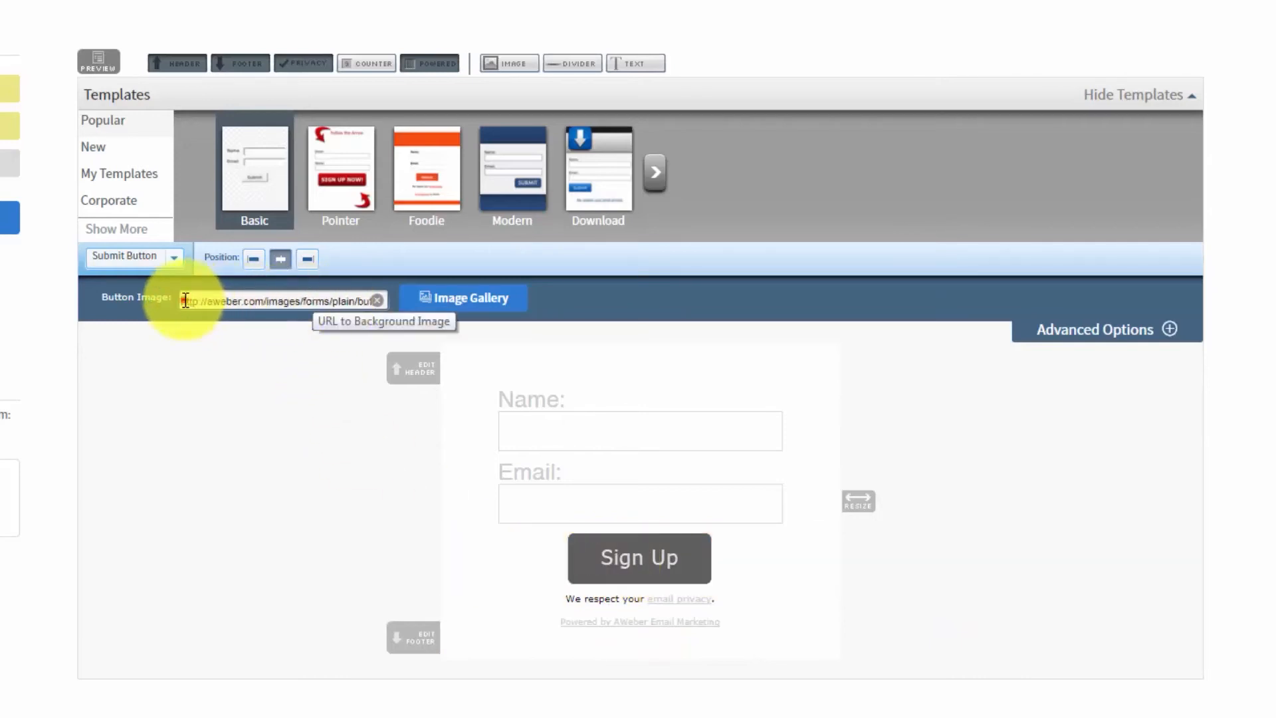
pyautogui.click(170, 257)
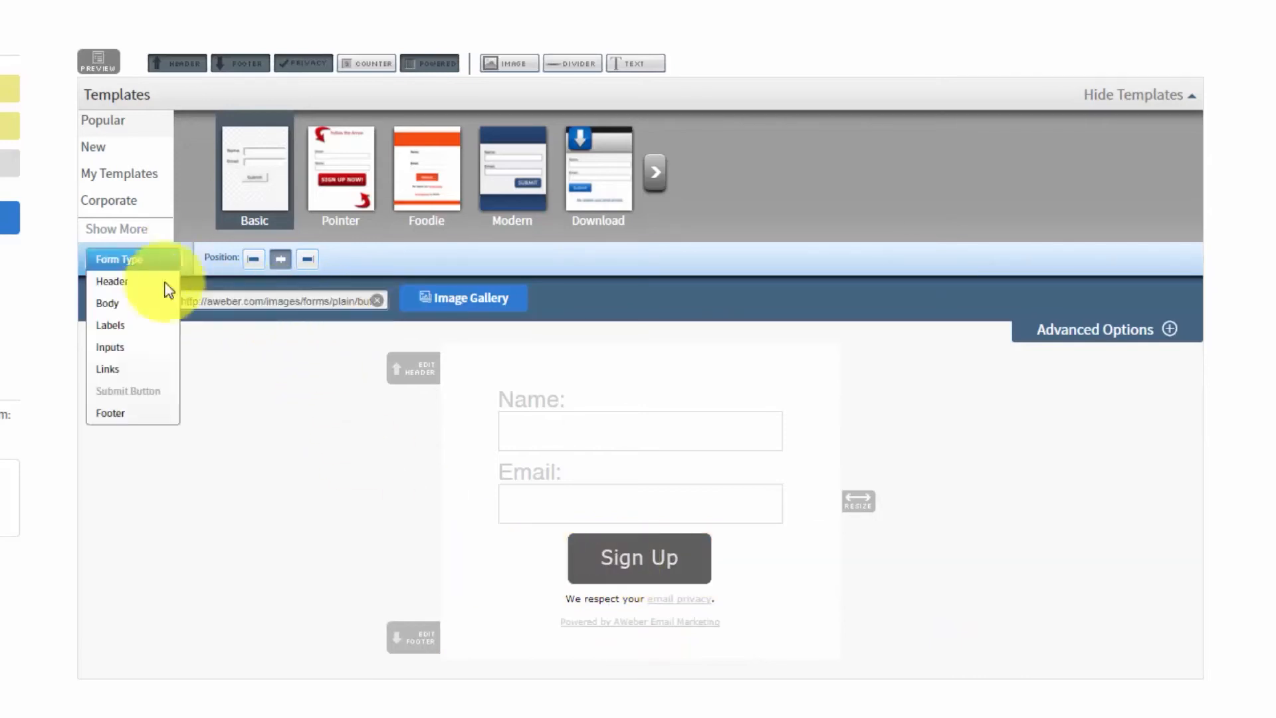
pyautogui.click(115, 413)
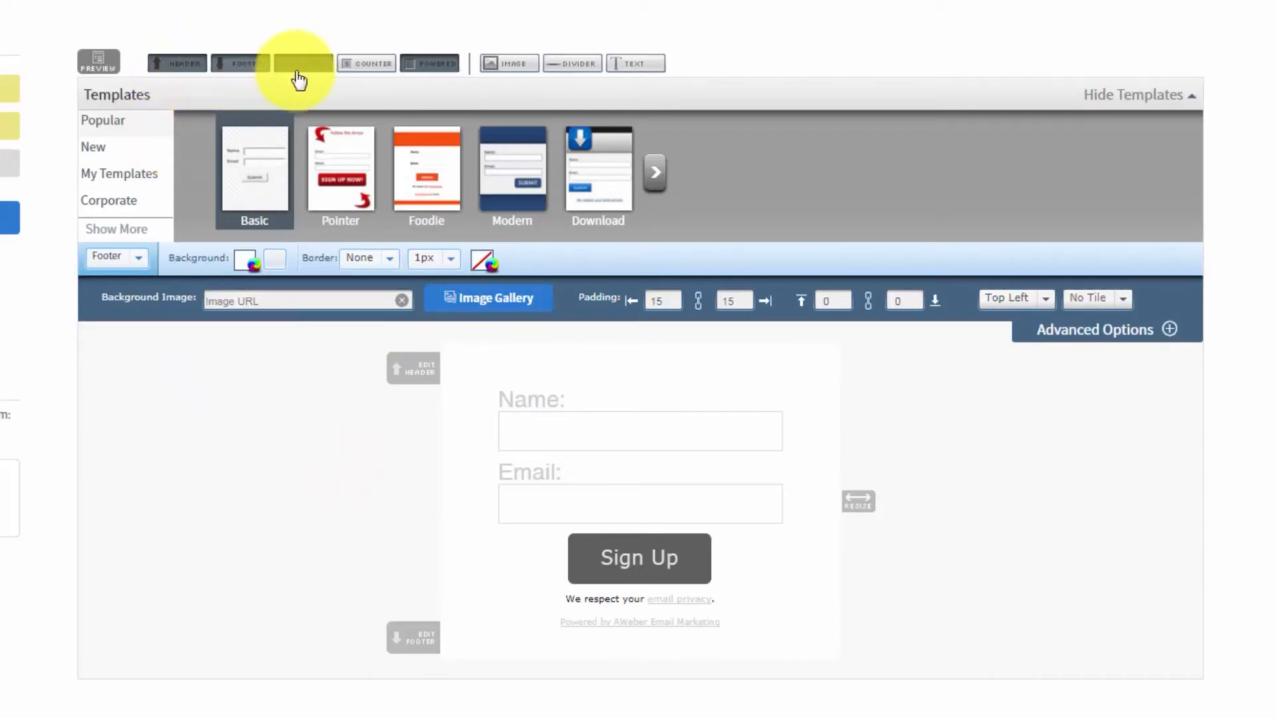
# - Remove the header, footer, privacy notice and Powered by AWeber line from the sign up form
pyautogui.click(176, 64)
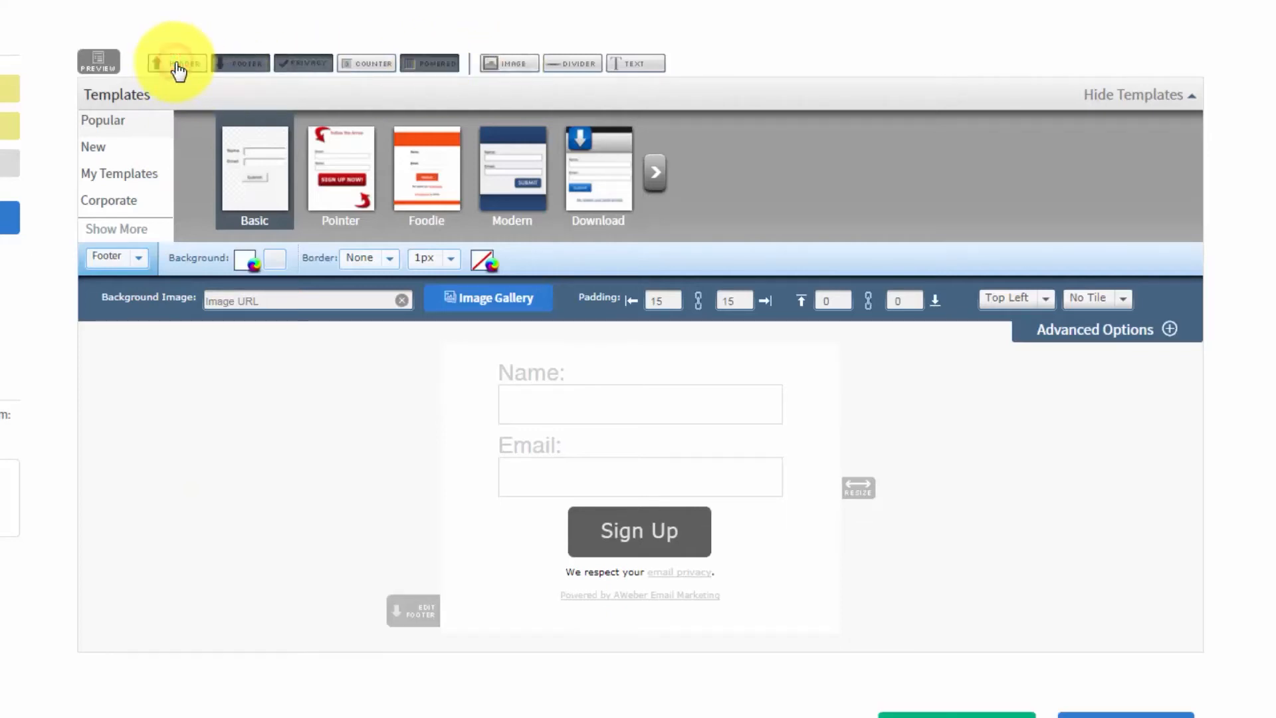
pyautogui.moveTo(639, 577)
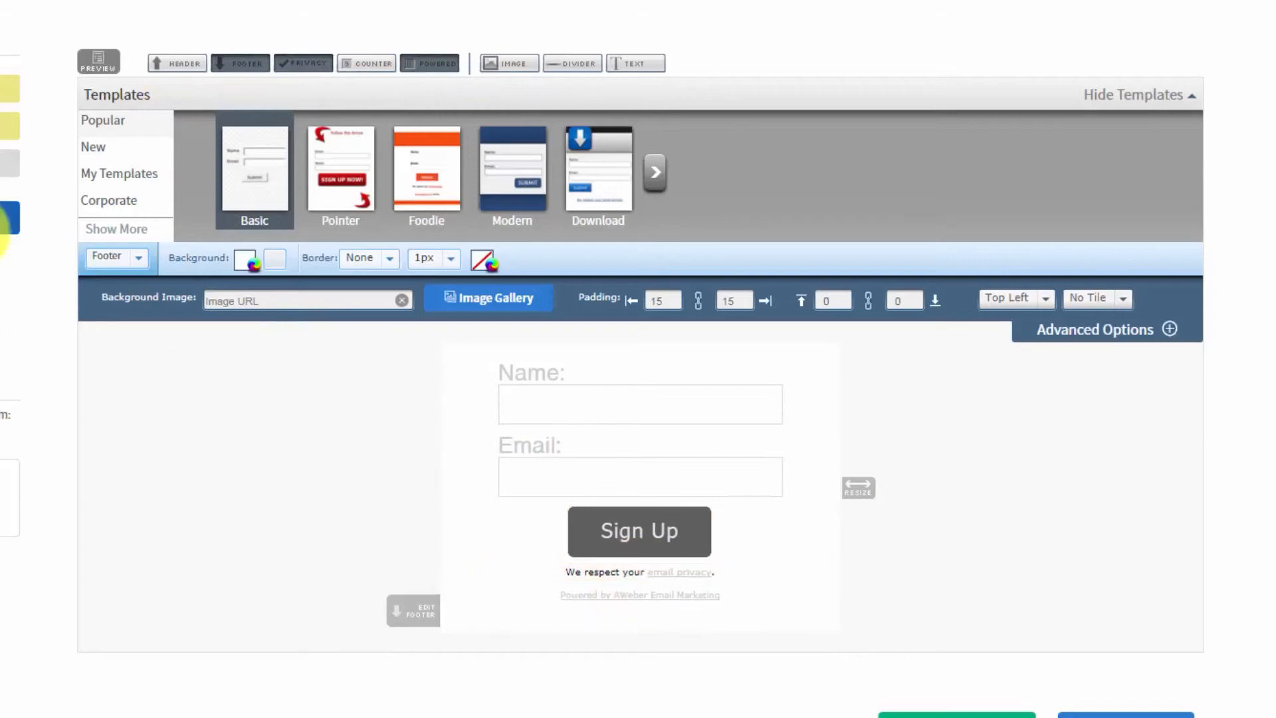
pyautogui.click(241, 64)
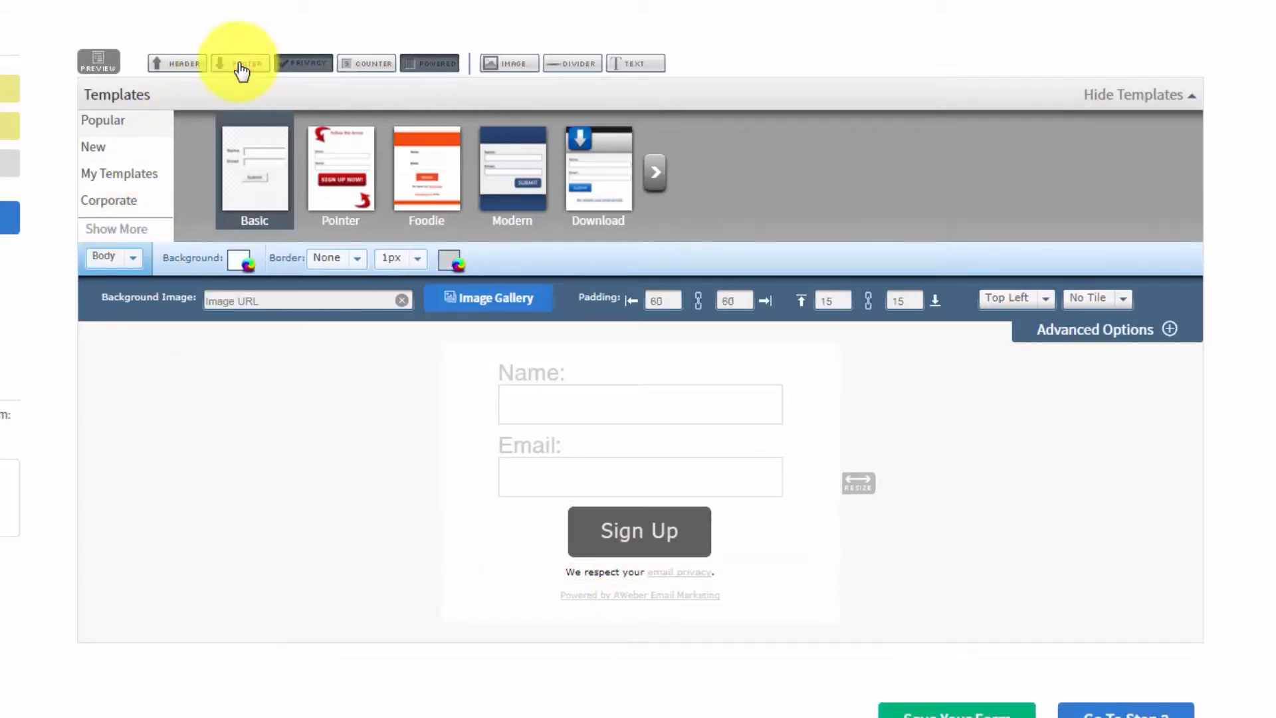
pyautogui.click(298, 67)
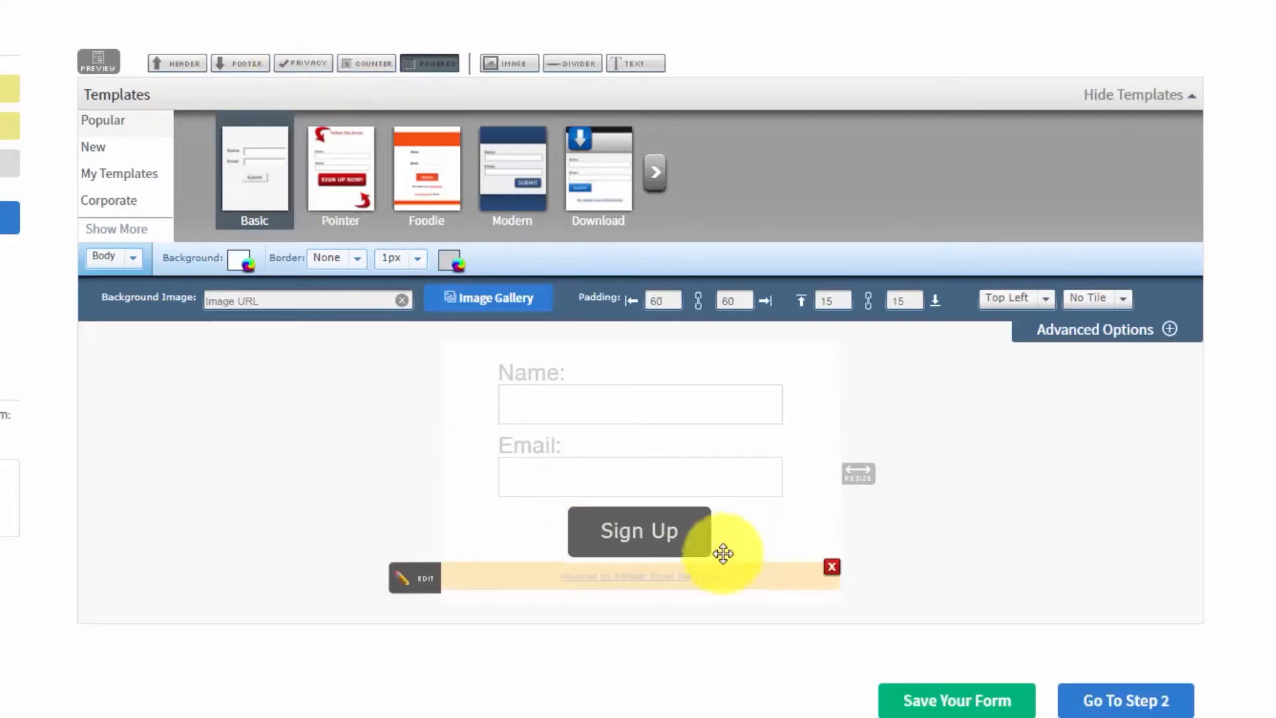
pyautogui.click(429, 62)
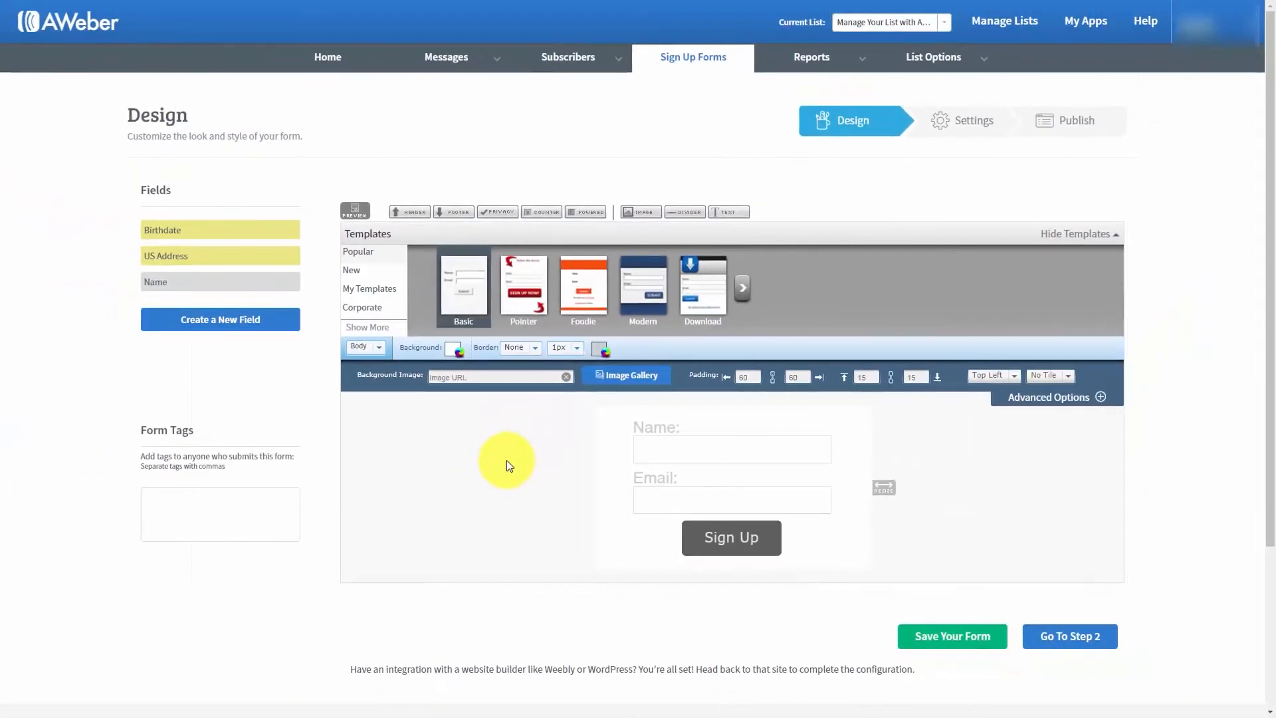
# - Preview the simplified sign up form in its own window and close the preview
pyautogui.click(355, 211)
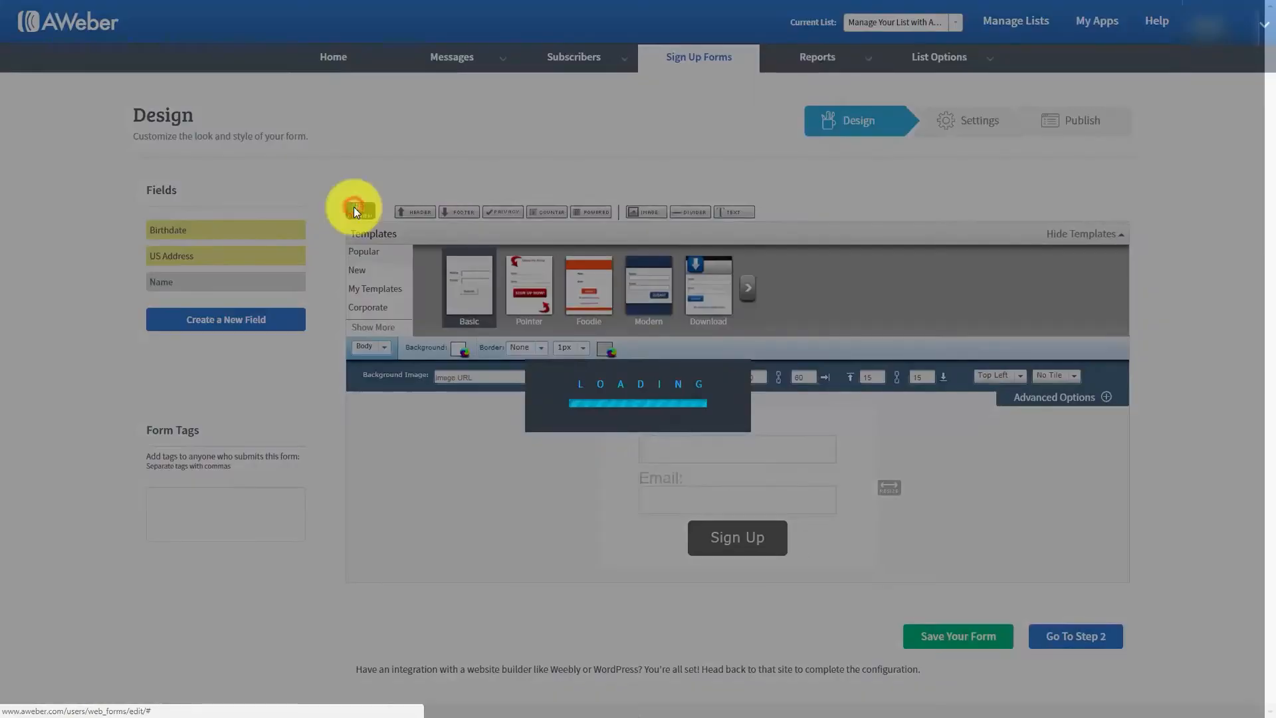
pyautogui.moveTo(210, 262); pyautogui.dragTo(210, 232)
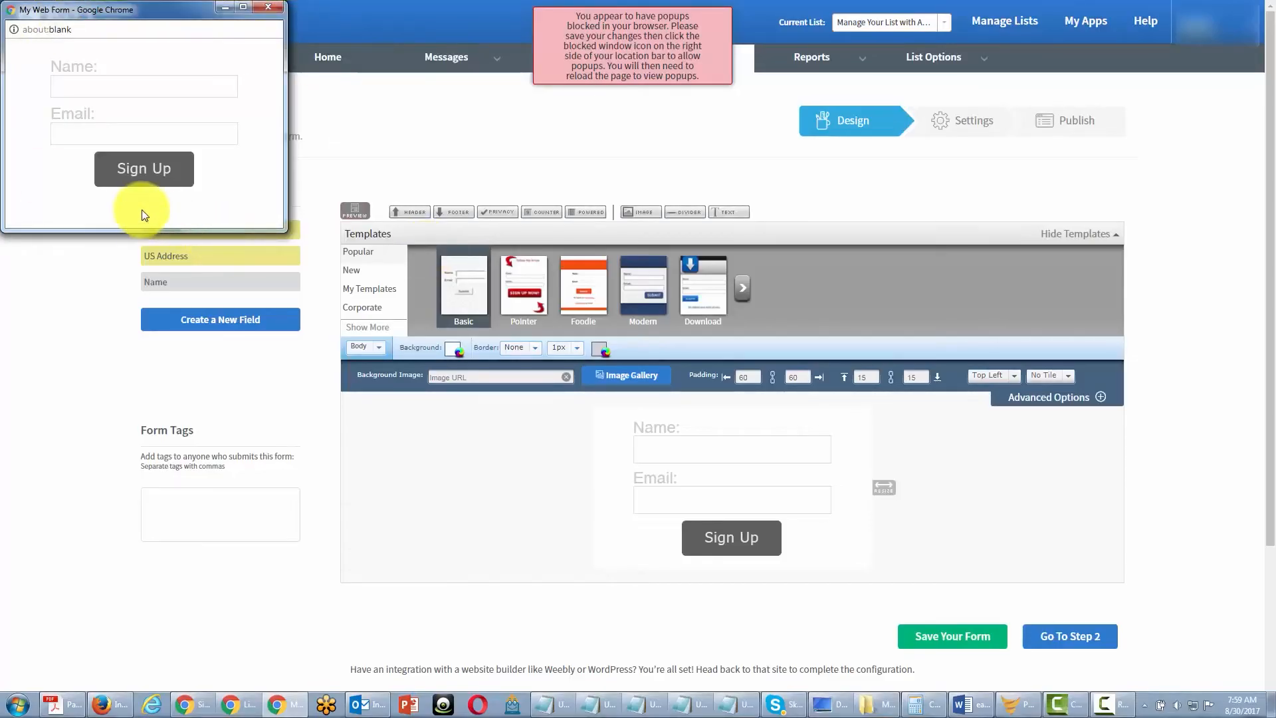
pyautogui.click(268, 7)
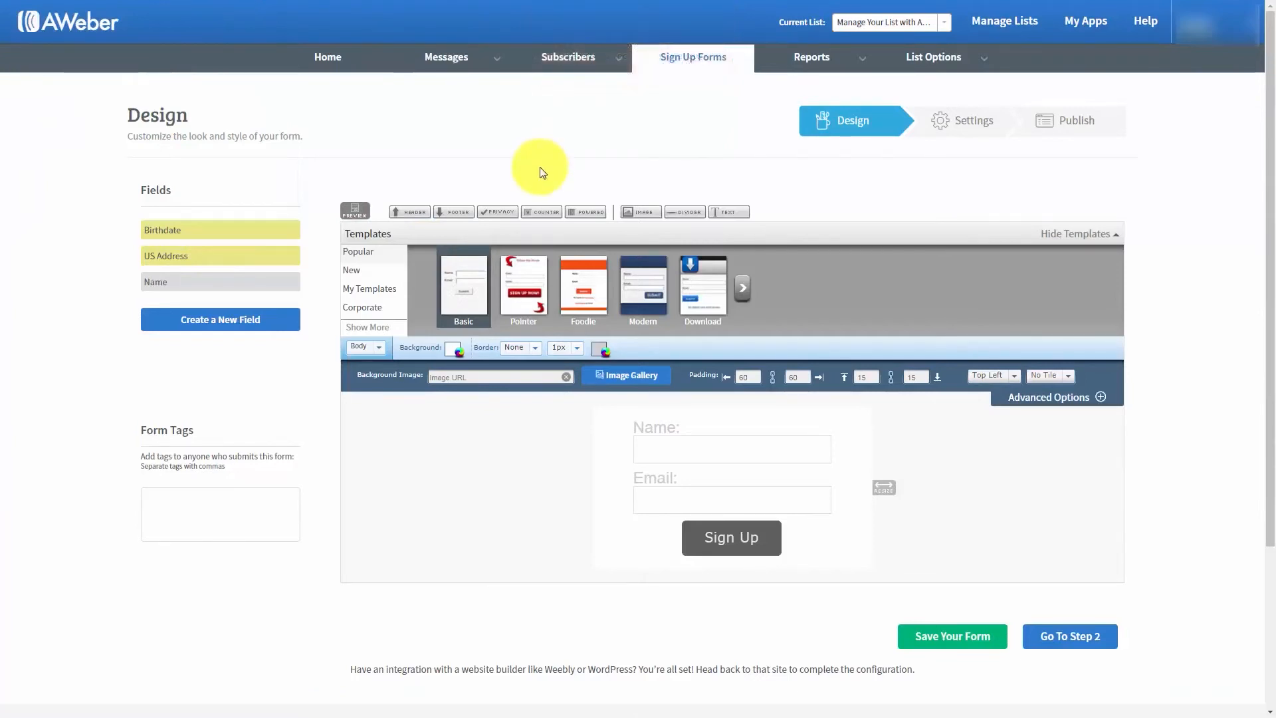
# - Collapse the body's advanced options and show the Form Type settings for the sign up form
pyautogui.click(505, 446)
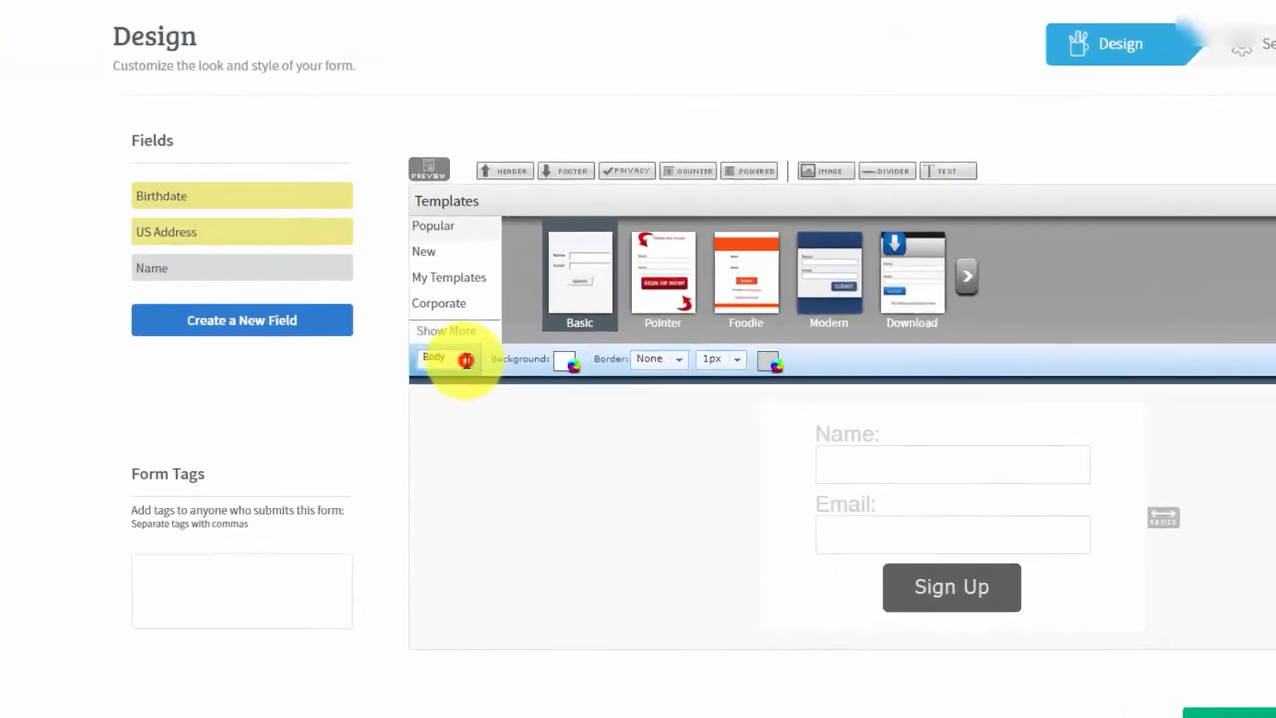
pyautogui.click(365, 347)
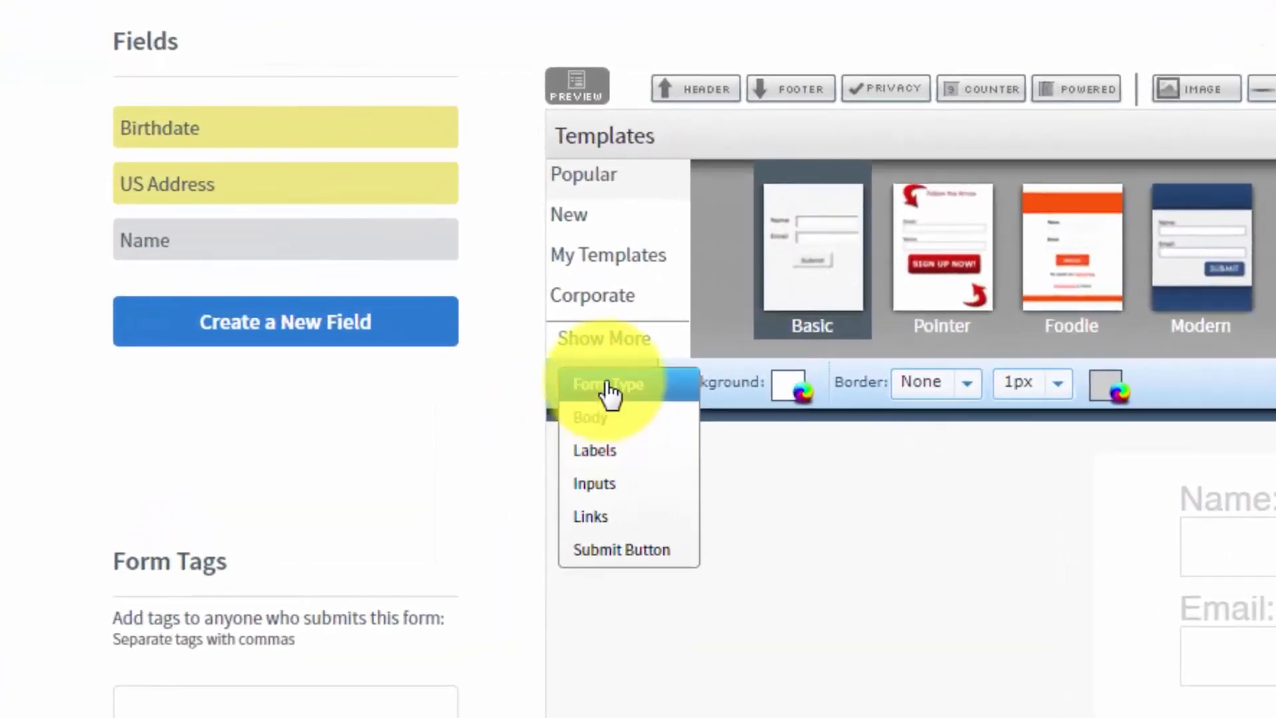
pyautogui.click(608, 385)
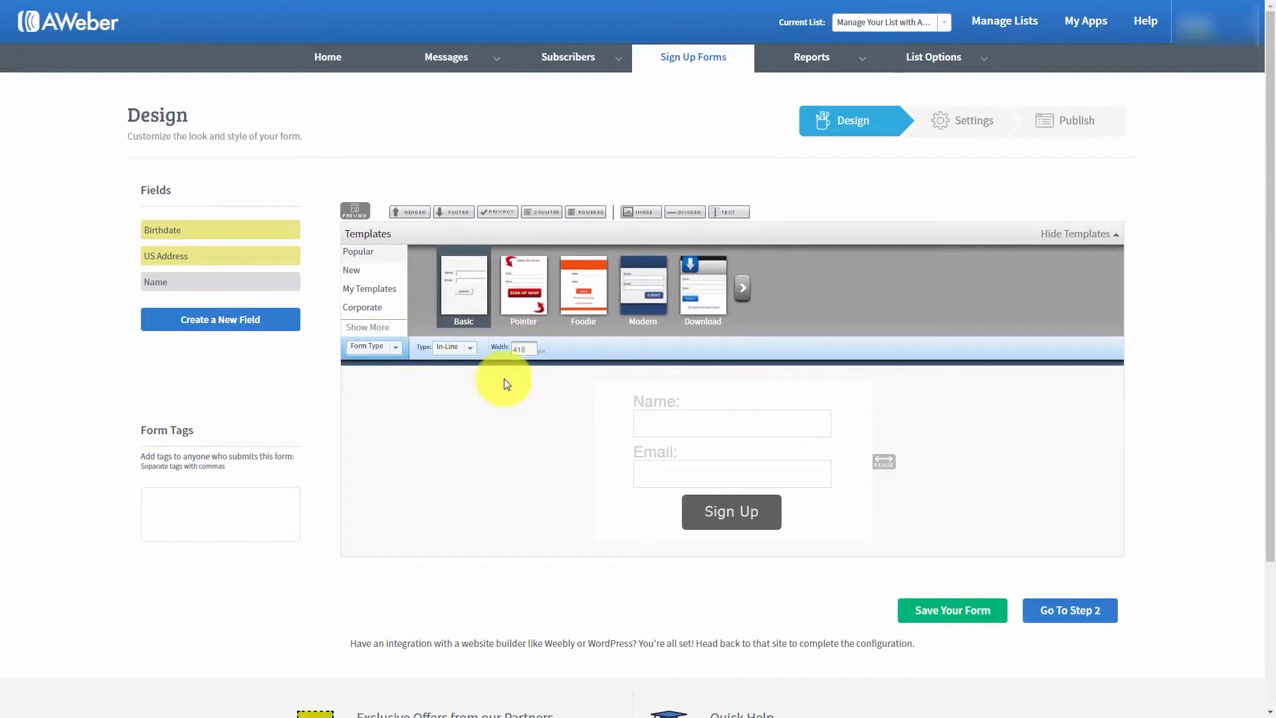
pyautogui.moveTo(692, 392)
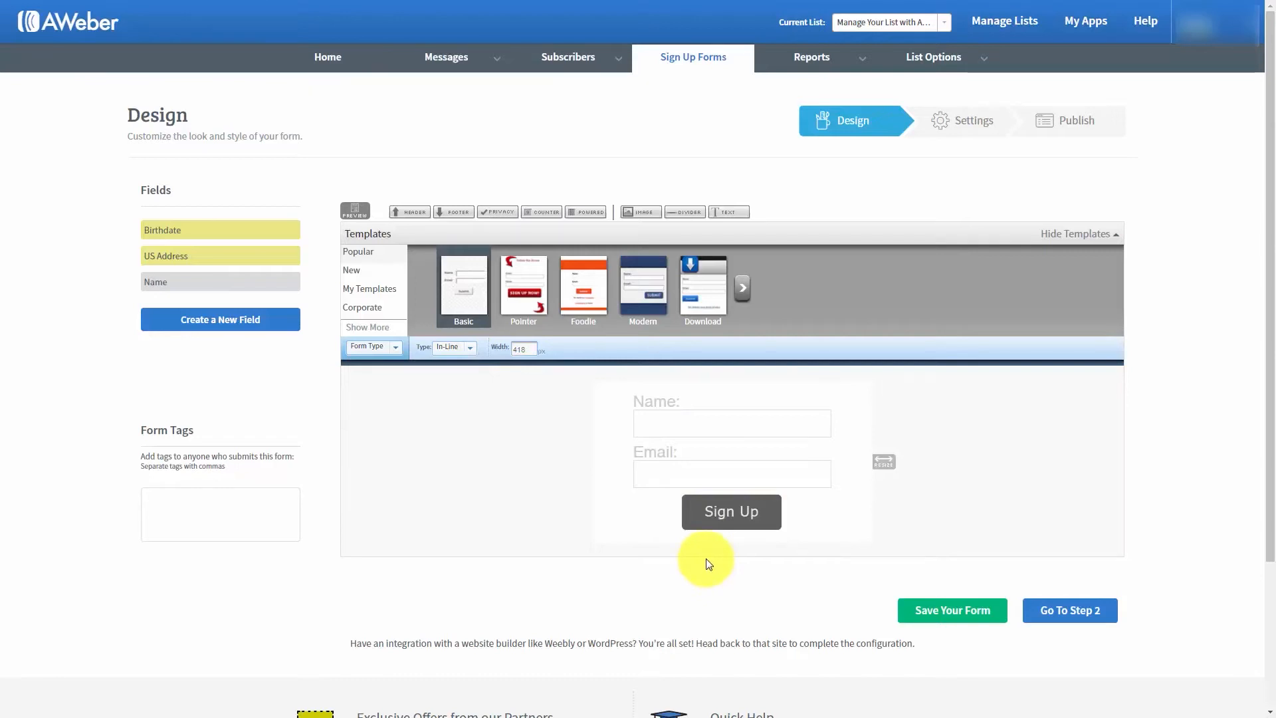
# - Set the form type to Pop-Over, preview how it appears over the page and close the preview
pyautogui.click(469, 354)
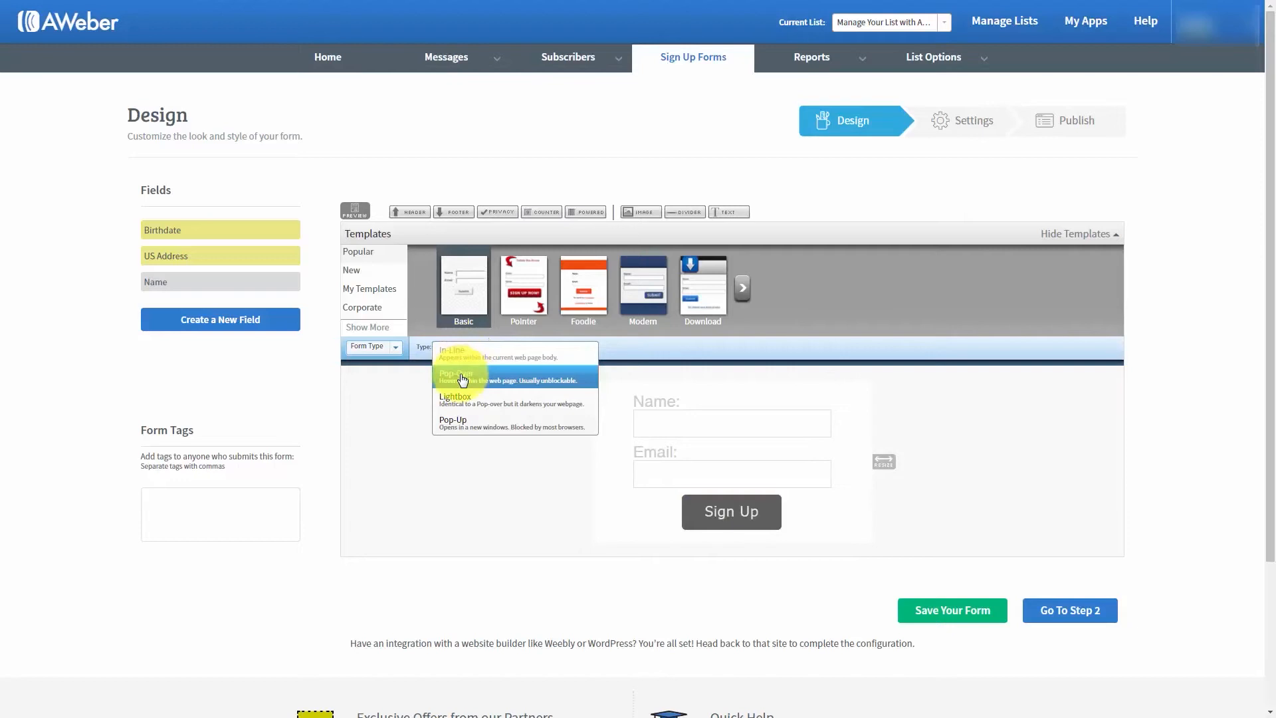
pyautogui.click(463, 378)
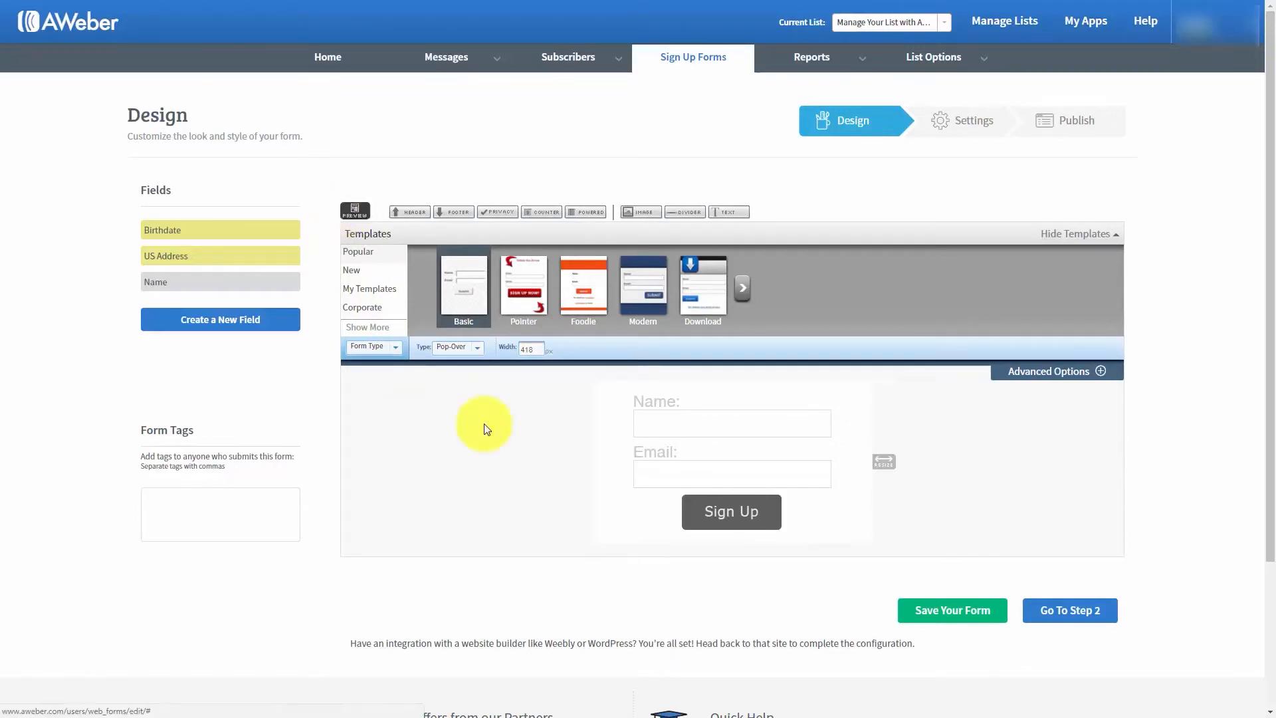
pyautogui.click(354, 210)
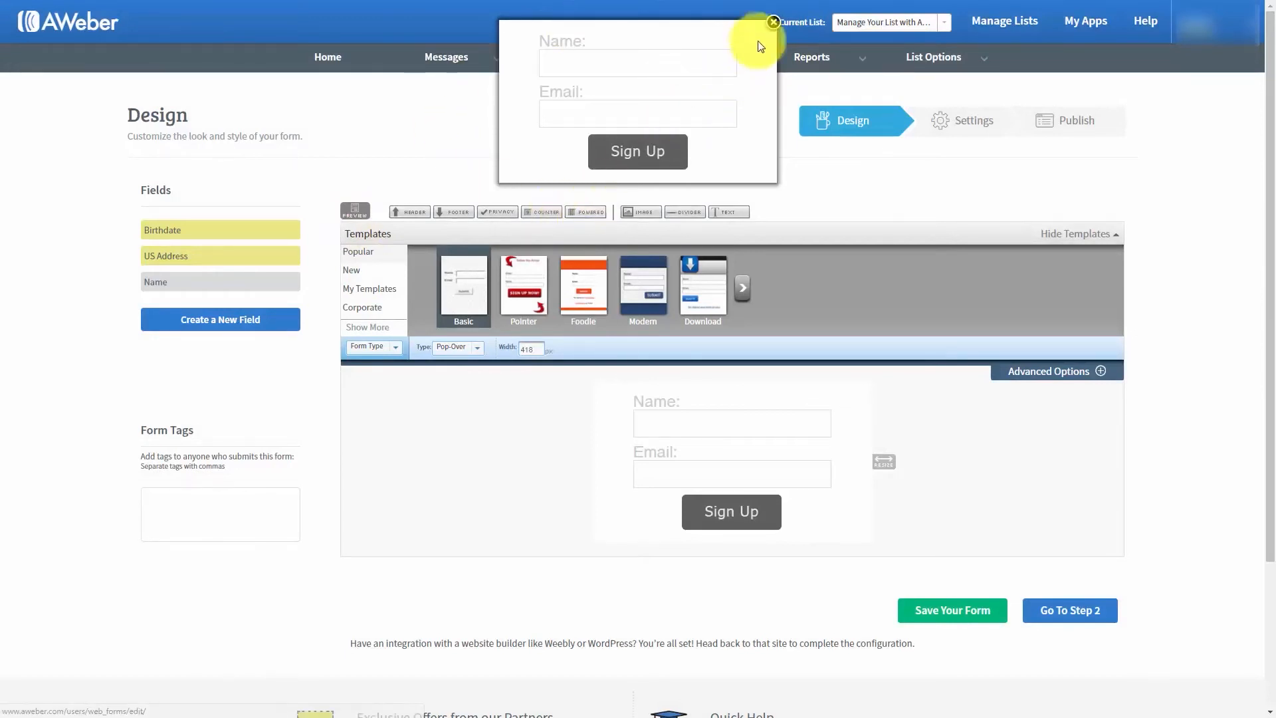
pyautogui.click(773, 22)
# - Change the form type to Lightbox, preview it over the darkened page and close the preview
pyautogui.click(476, 347)
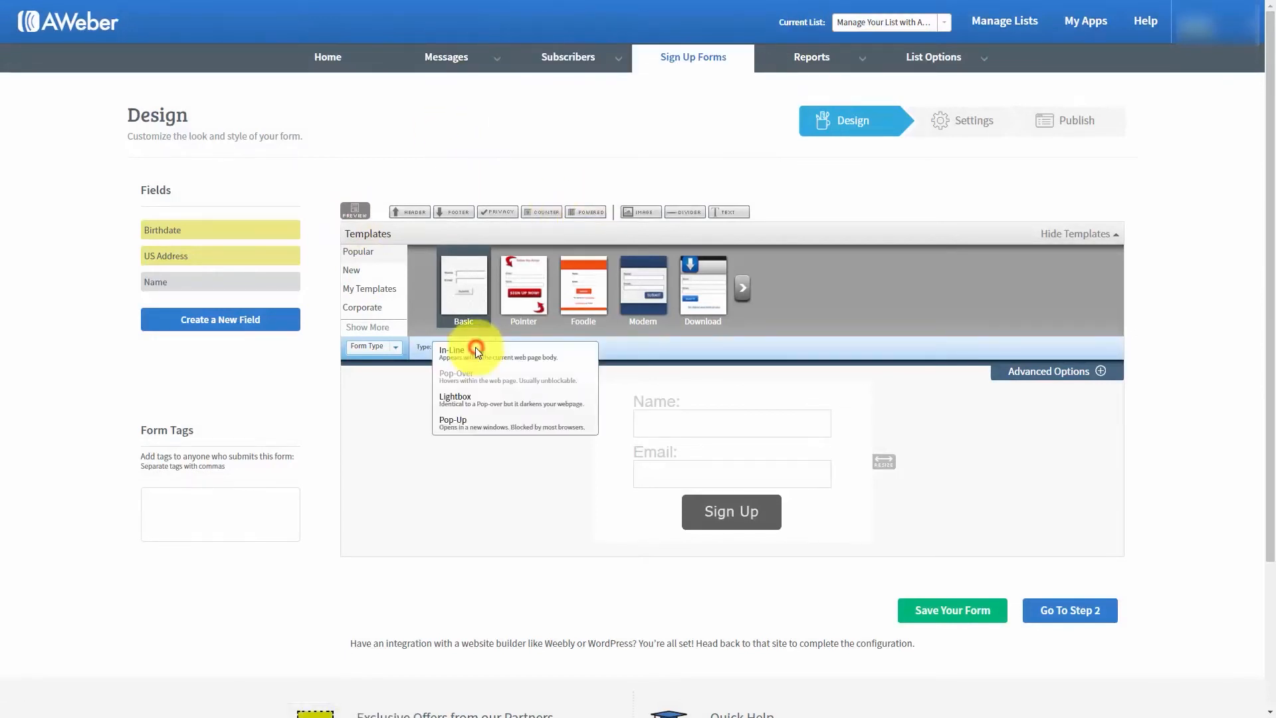
pyautogui.click(463, 402)
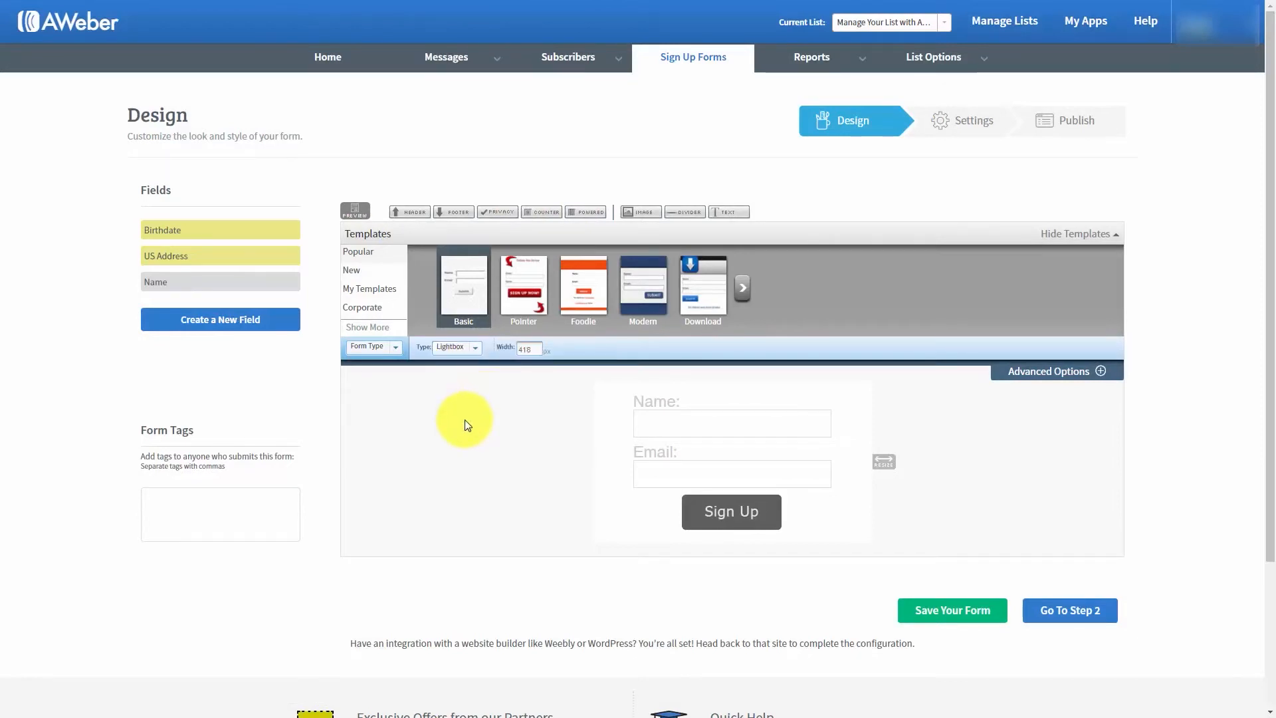
pyautogui.click(356, 211)
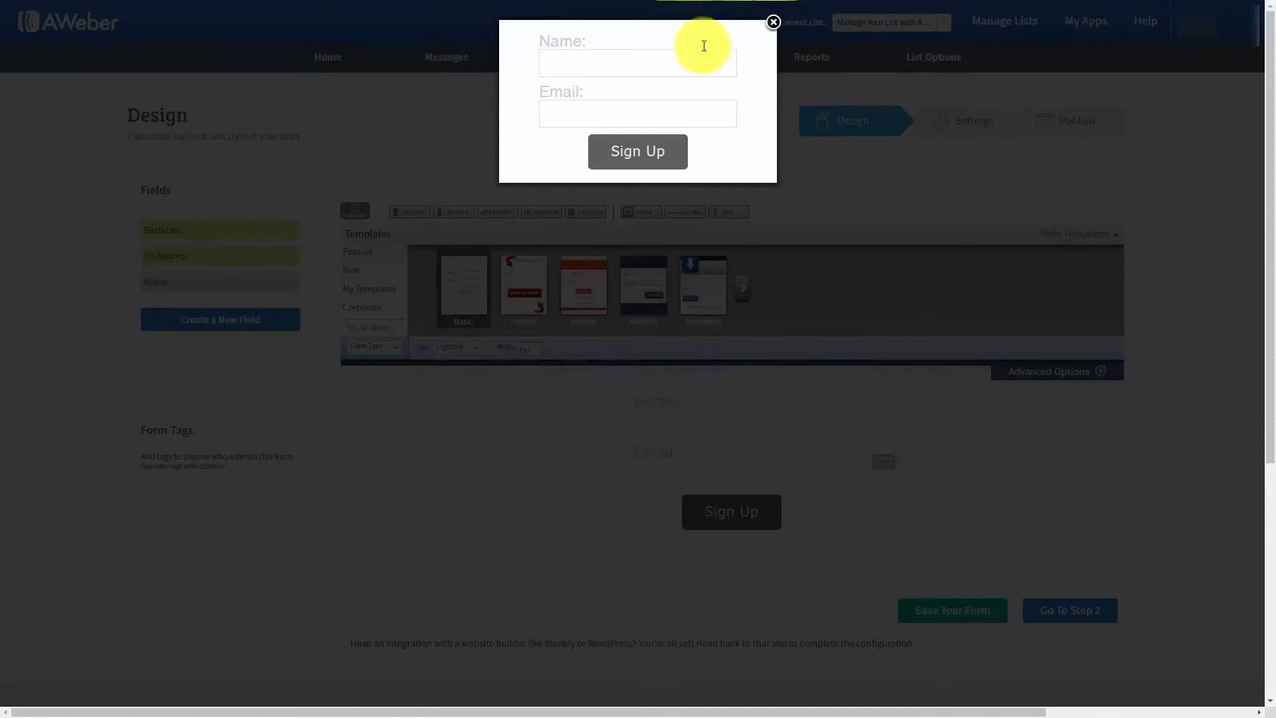
pyautogui.click(774, 23)
# - Change the form type to Pop-Up, preview it in its own window and dismiss the blocked pop-ups notice
pyautogui.click(462, 347)
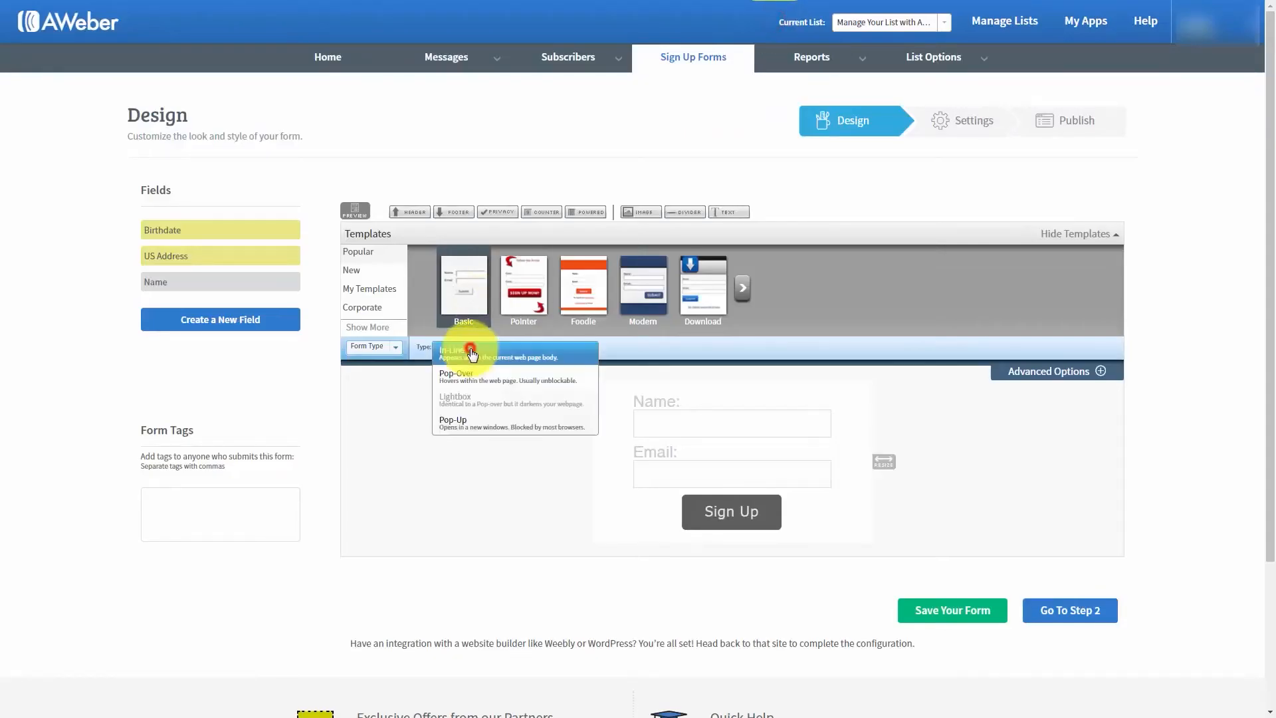
pyautogui.click(458, 426)
pyautogui.click(355, 212)
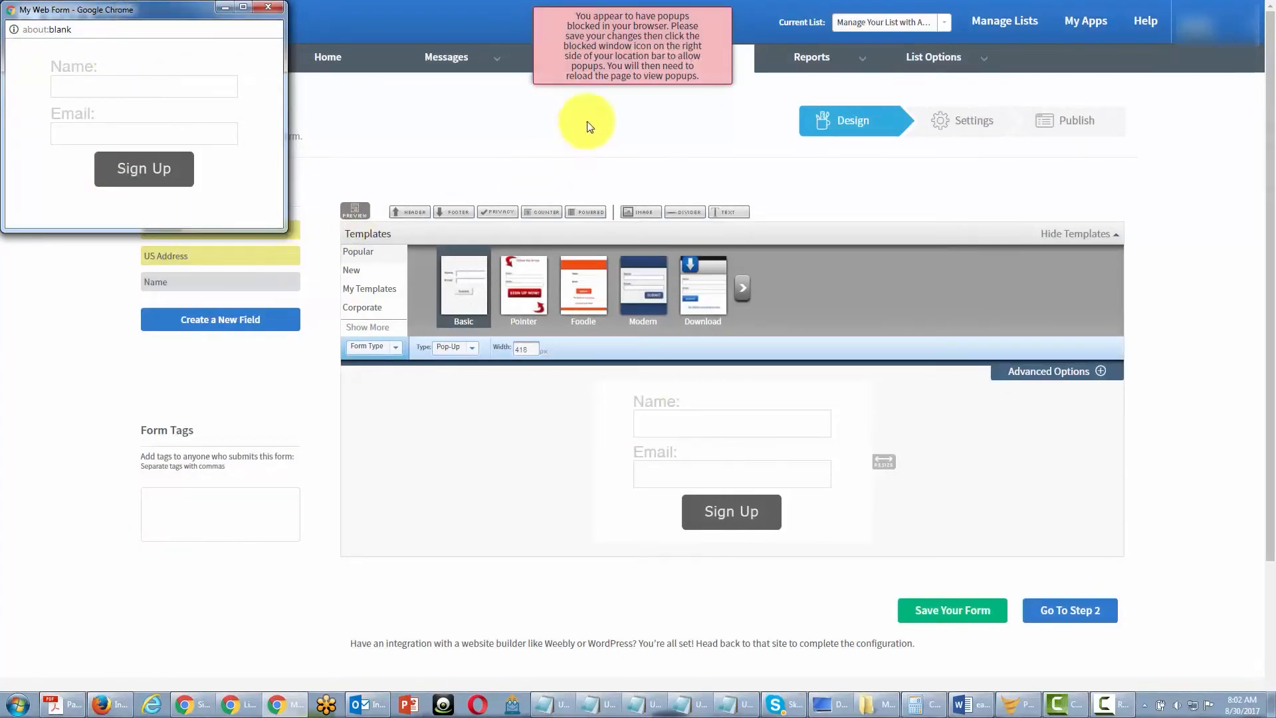
pyautogui.click(612, 62)
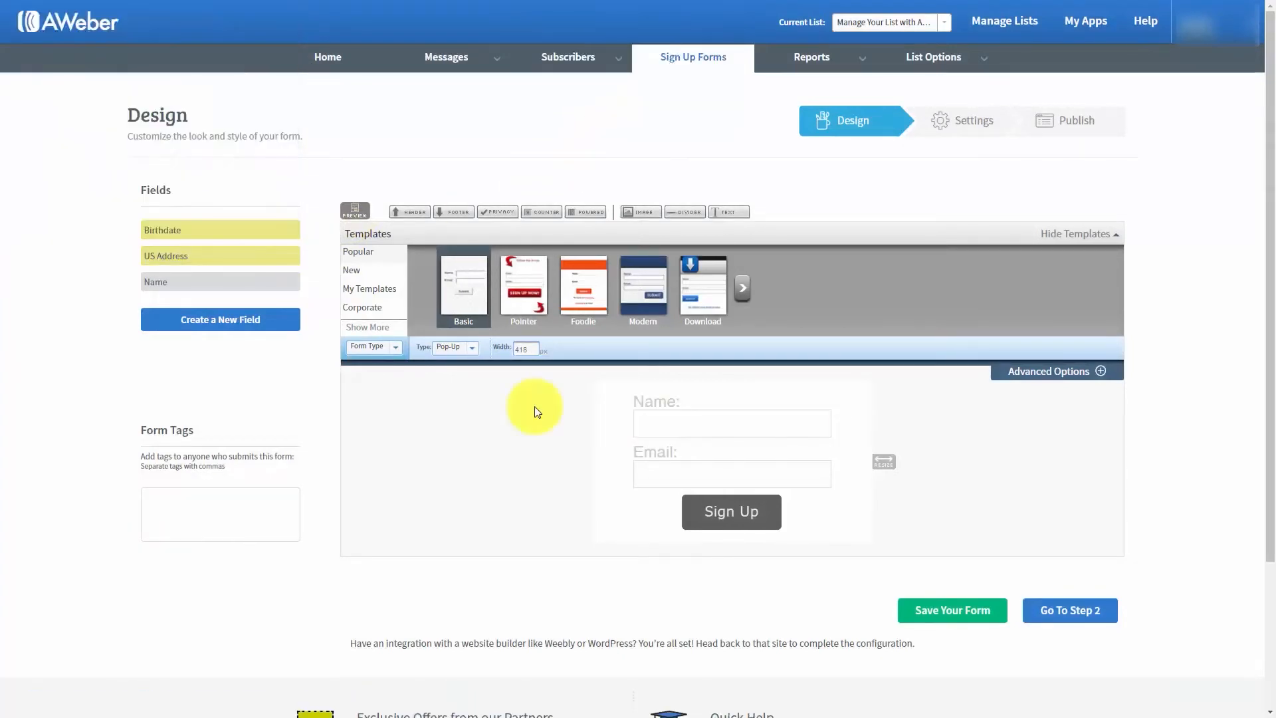
# - Set the form's width to 250 px and resize it freehand on the canvas to about 374 px
pyautogui.click(525, 349)
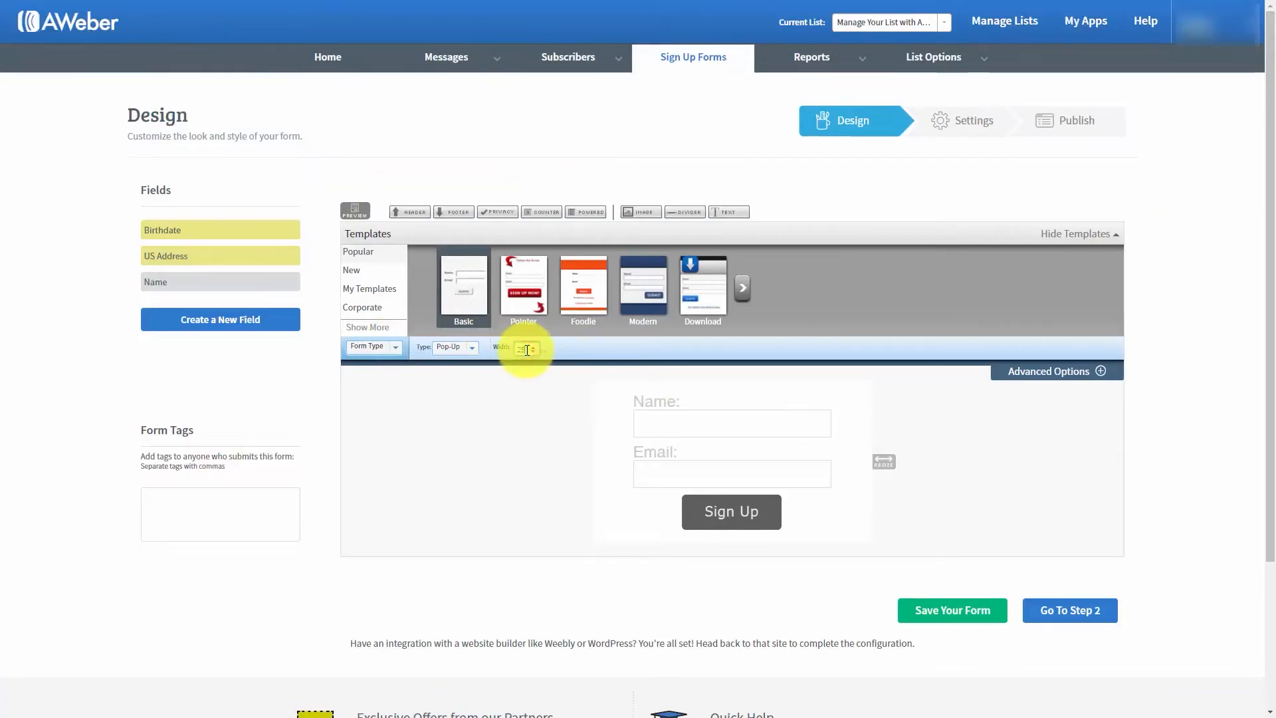
pyautogui.press('Return')
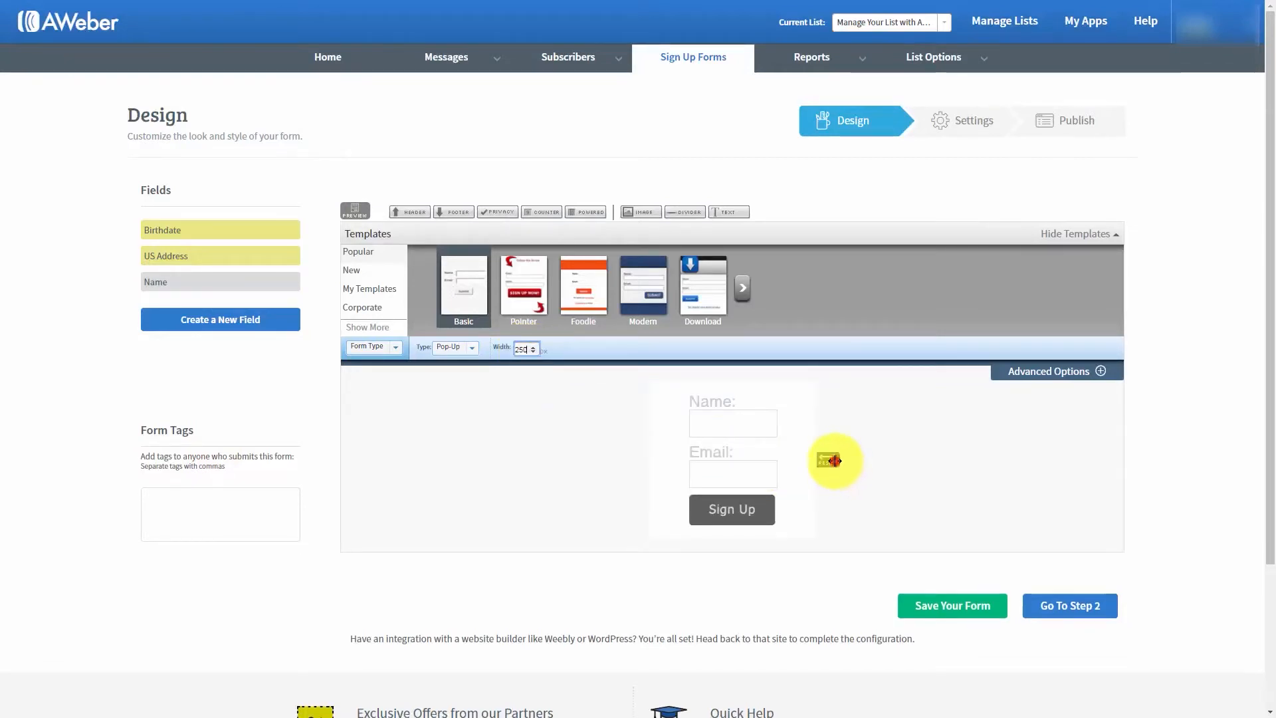
pyautogui.moveTo(833, 457); pyautogui.dragTo(918, 461)
pyautogui.moveTo(881, 466); pyautogui.dragTo(917, 468)
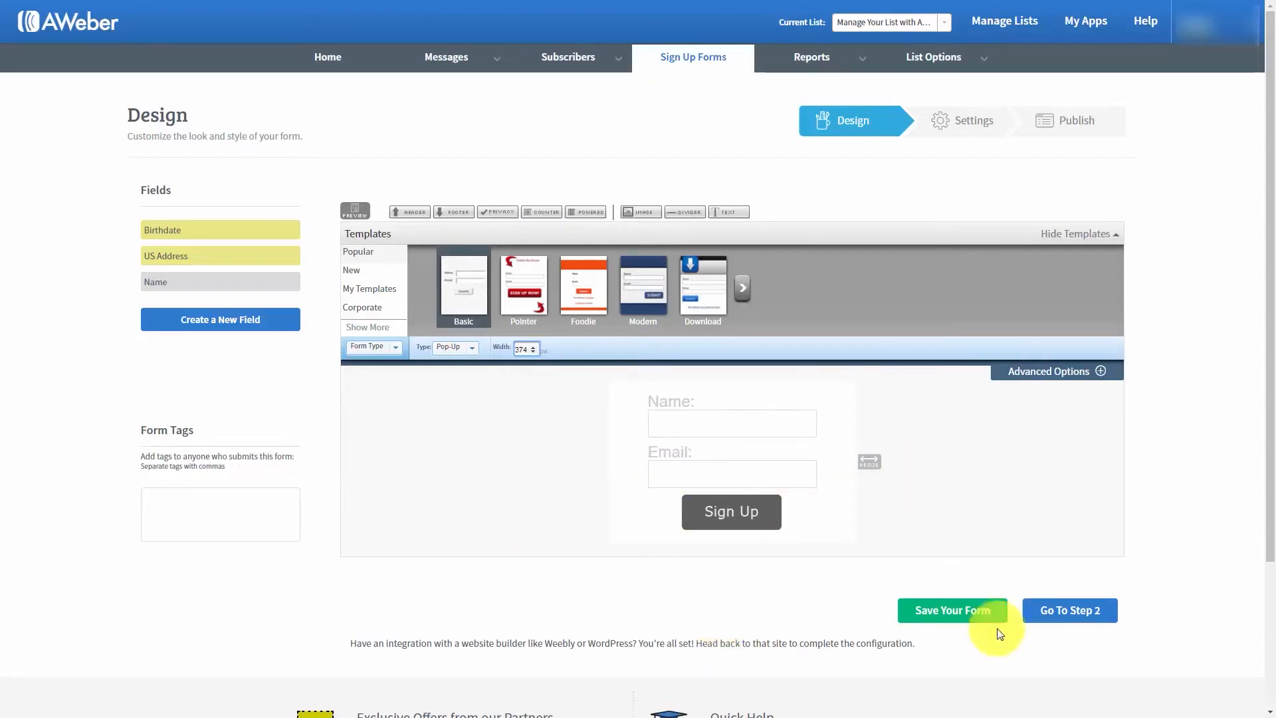
# - Proceed to the form's settings, name the form "Test for Aweber" and save it
pyautogui.click(1049, 613)
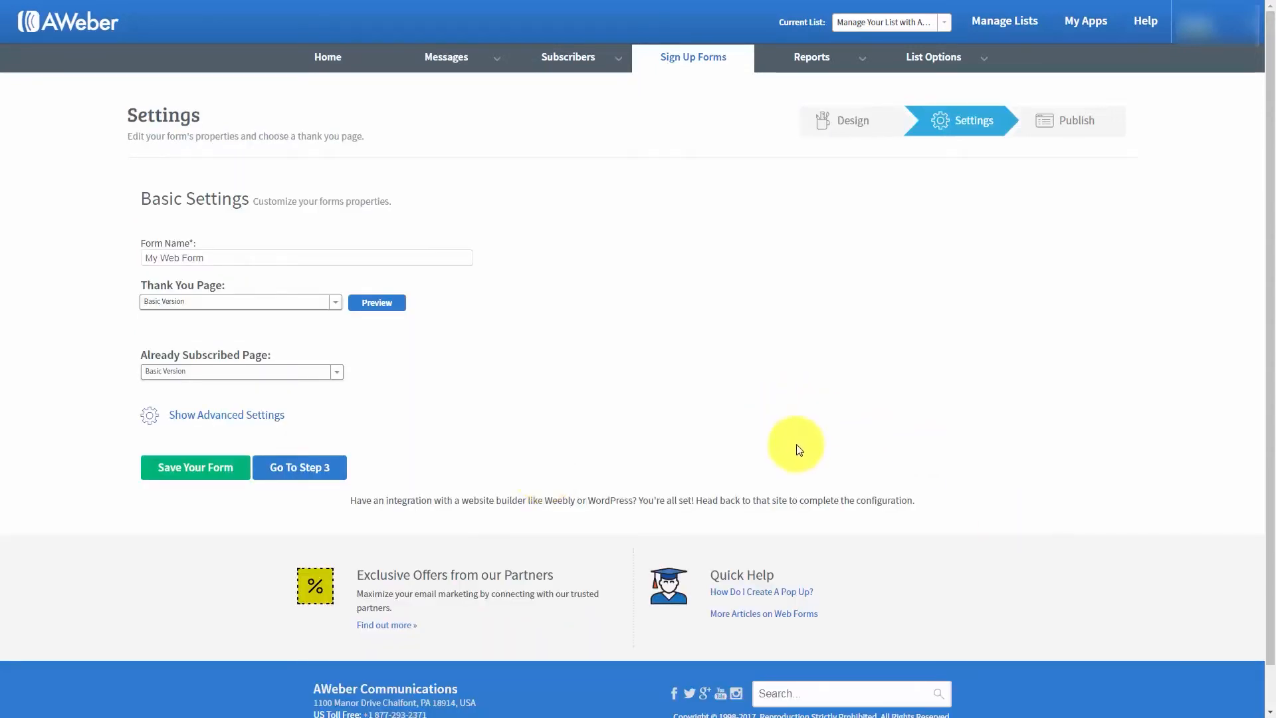
pyautogui.click(223, 256)
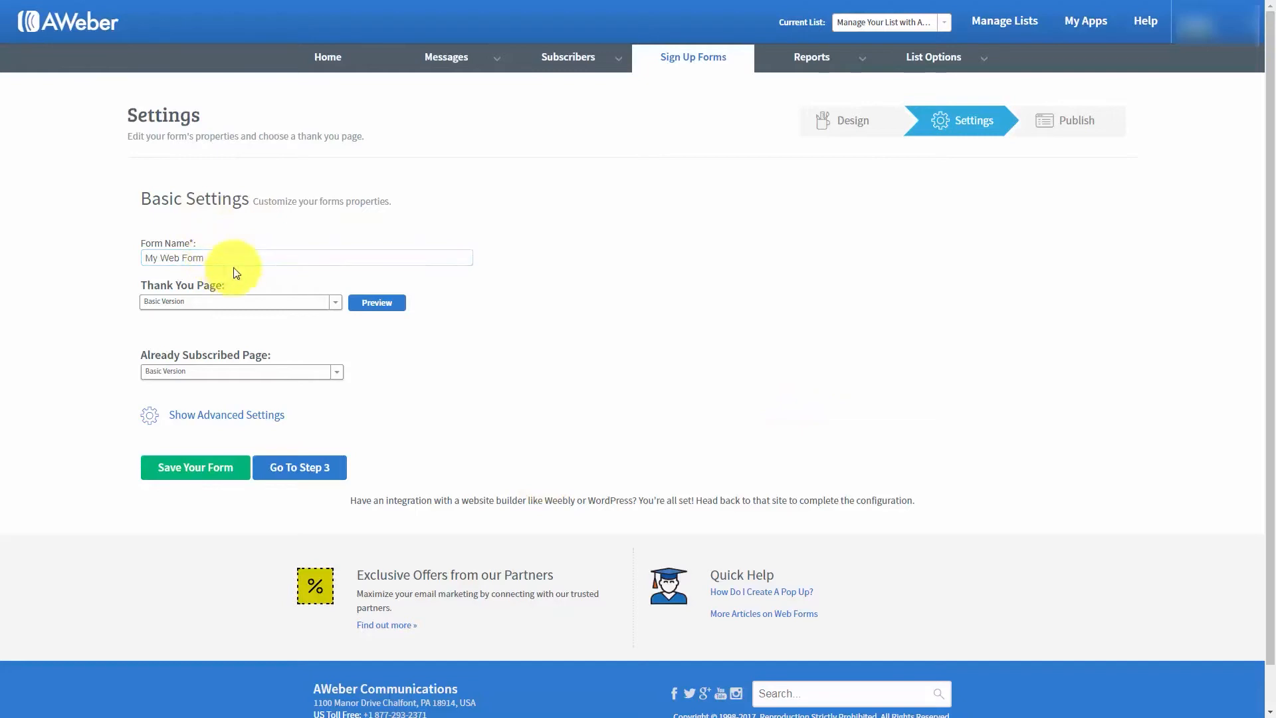
pyautogui.moveTo(221, 259); pyautogui.dragTo(110, 257)
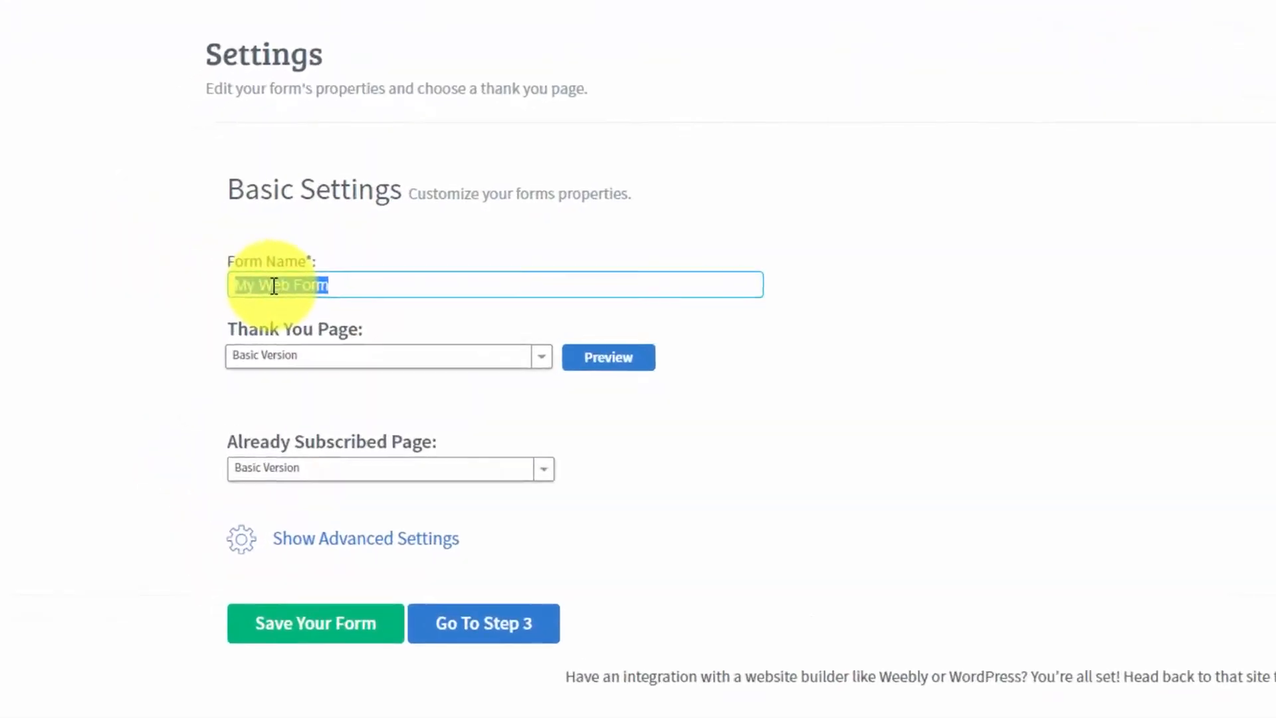
pyautogui.write('Test for Aweber')
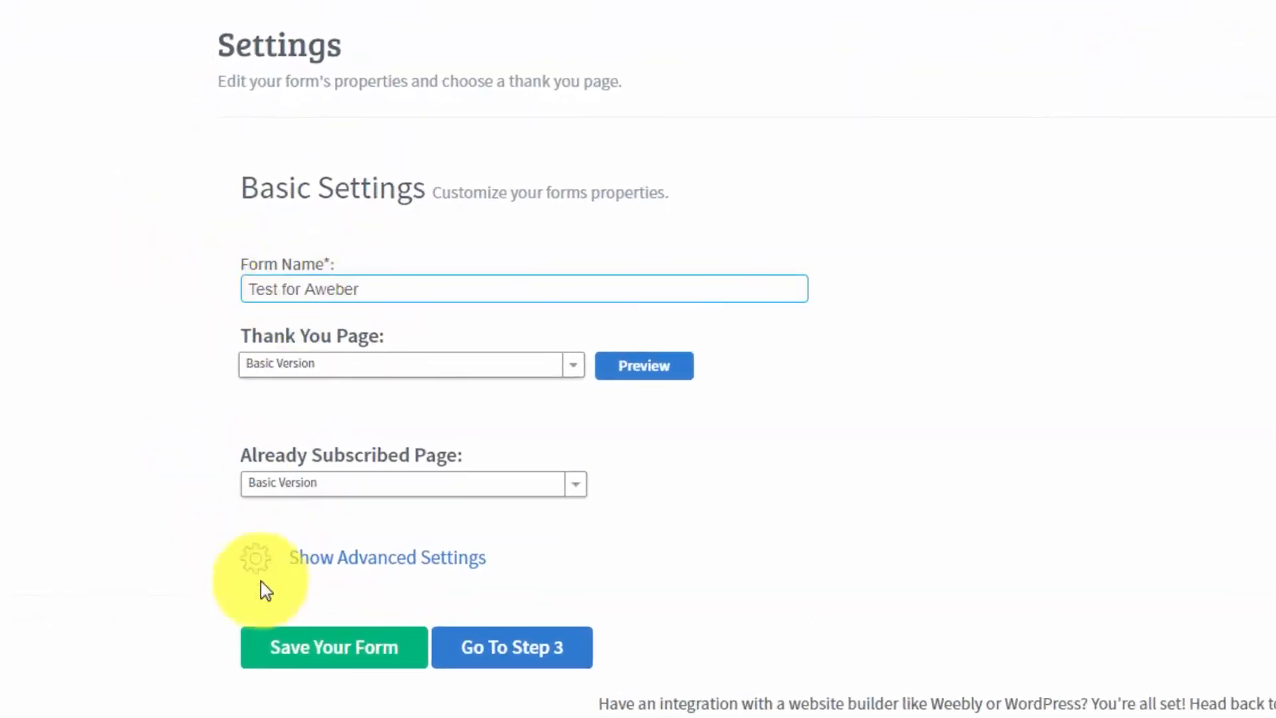
pyautogui.click(332, 651)
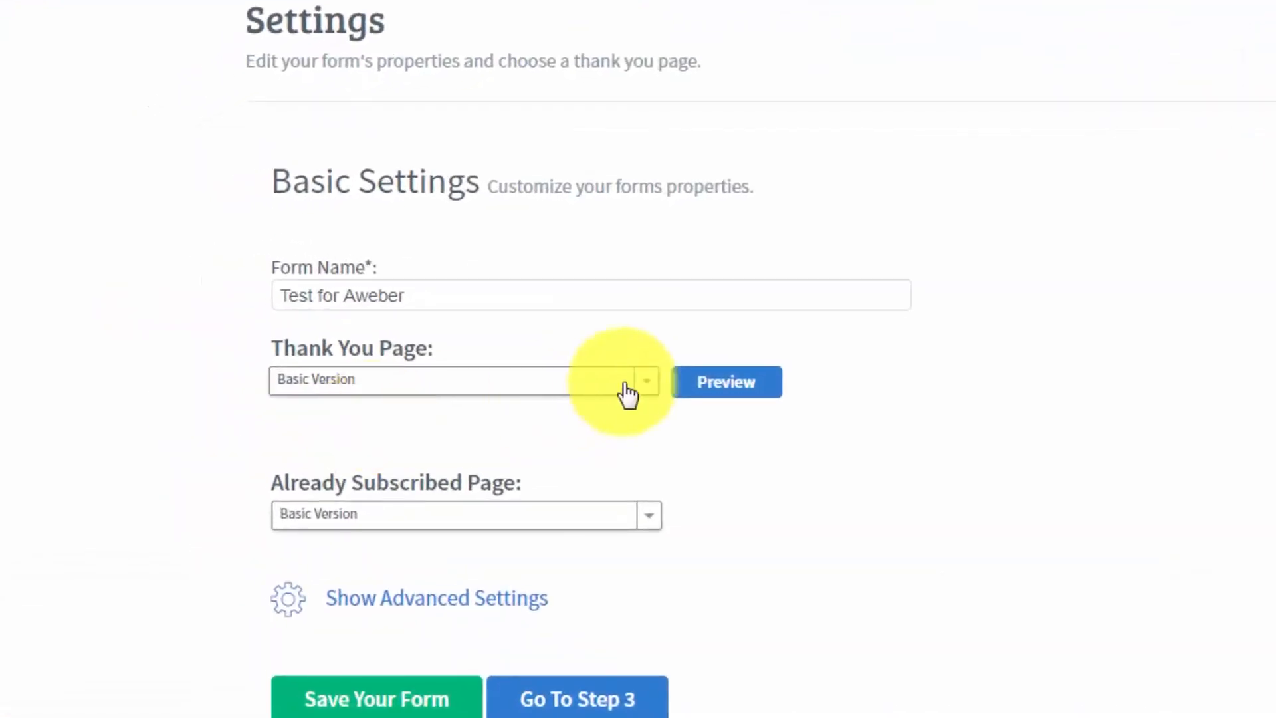
# - Preview the Basic Version thank you page, close the preview and look through the available thank you page versions
pyautogui.click(731, 384)
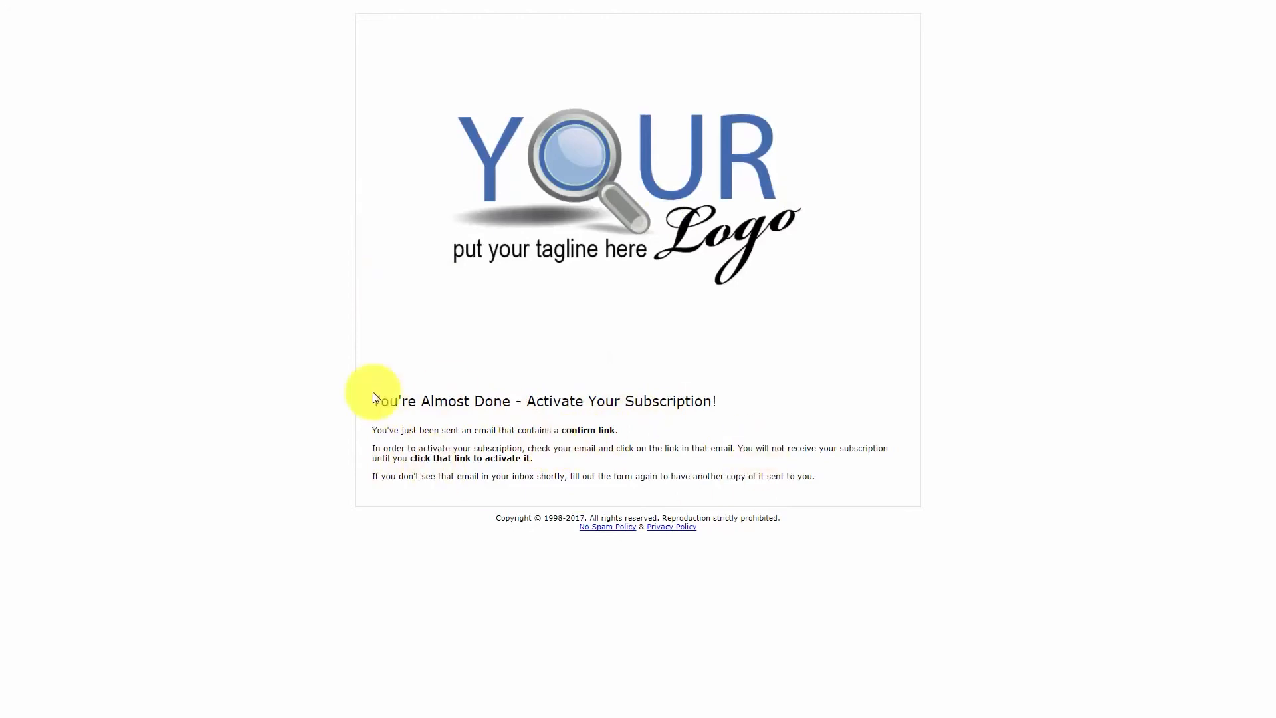
pyautogui.hotkey('ctrl', 'w')
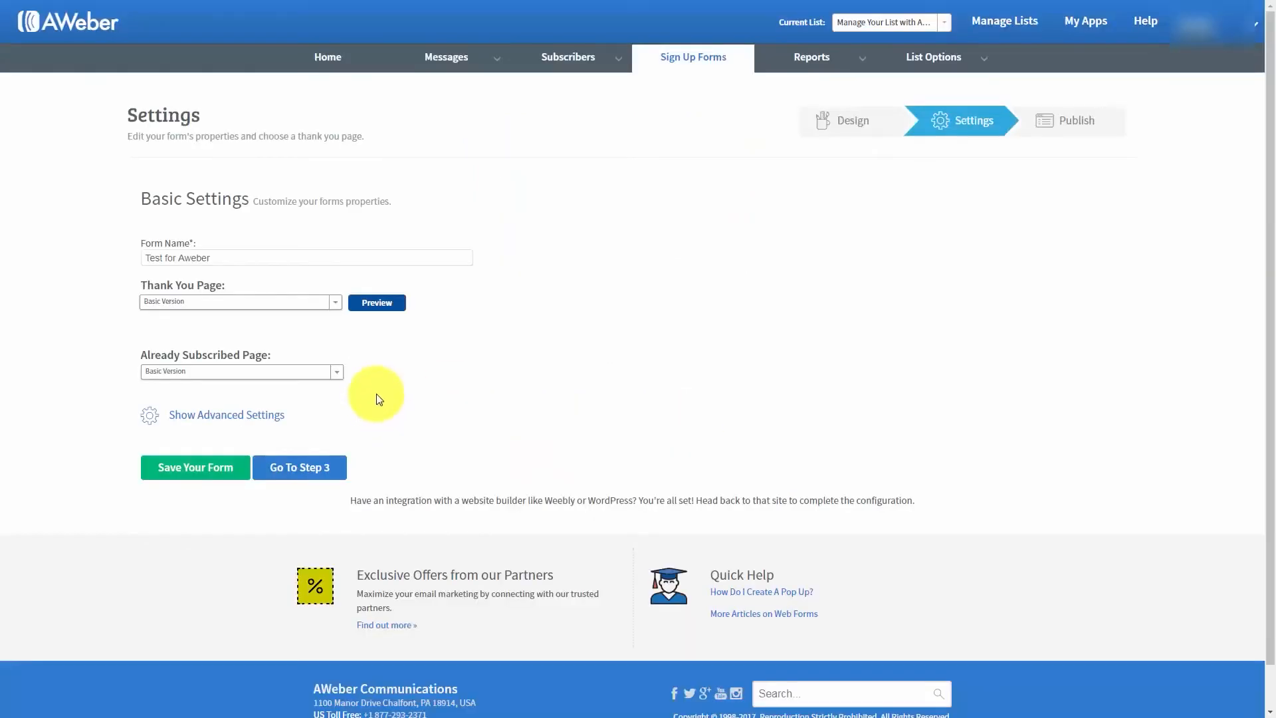
pyautogui.click(333, 304)
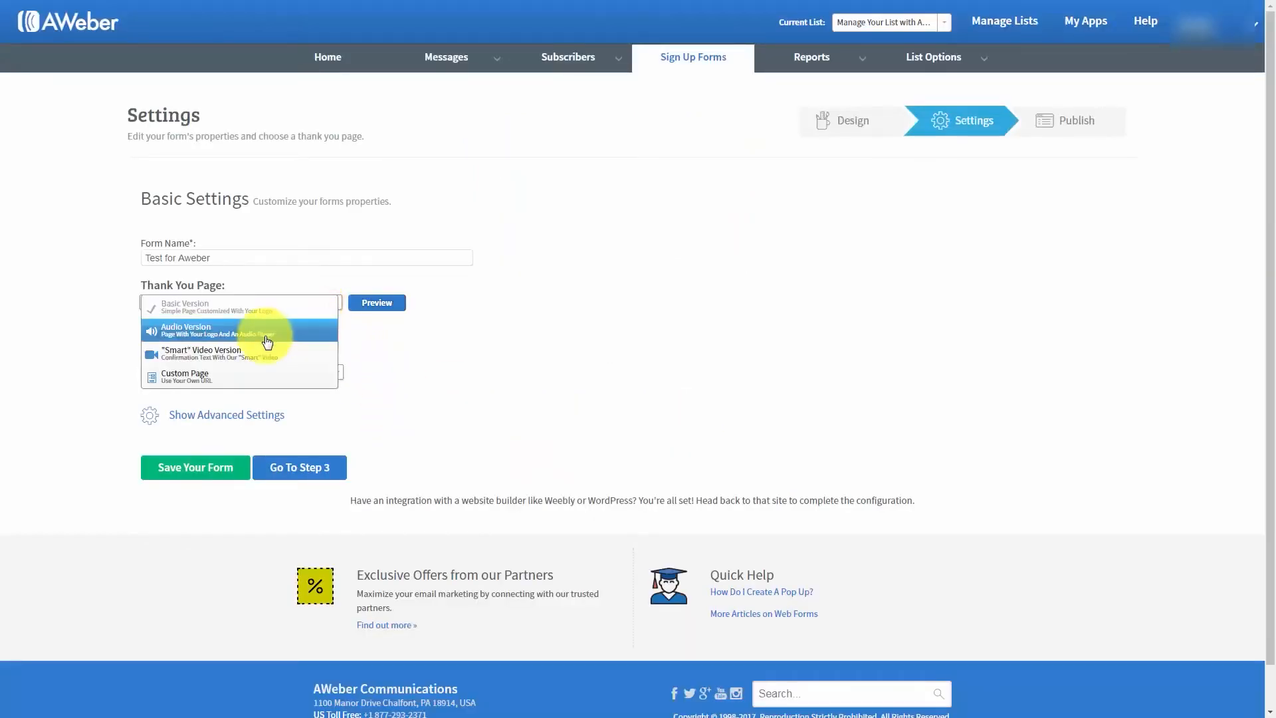
pyautogui.click(668, 192)
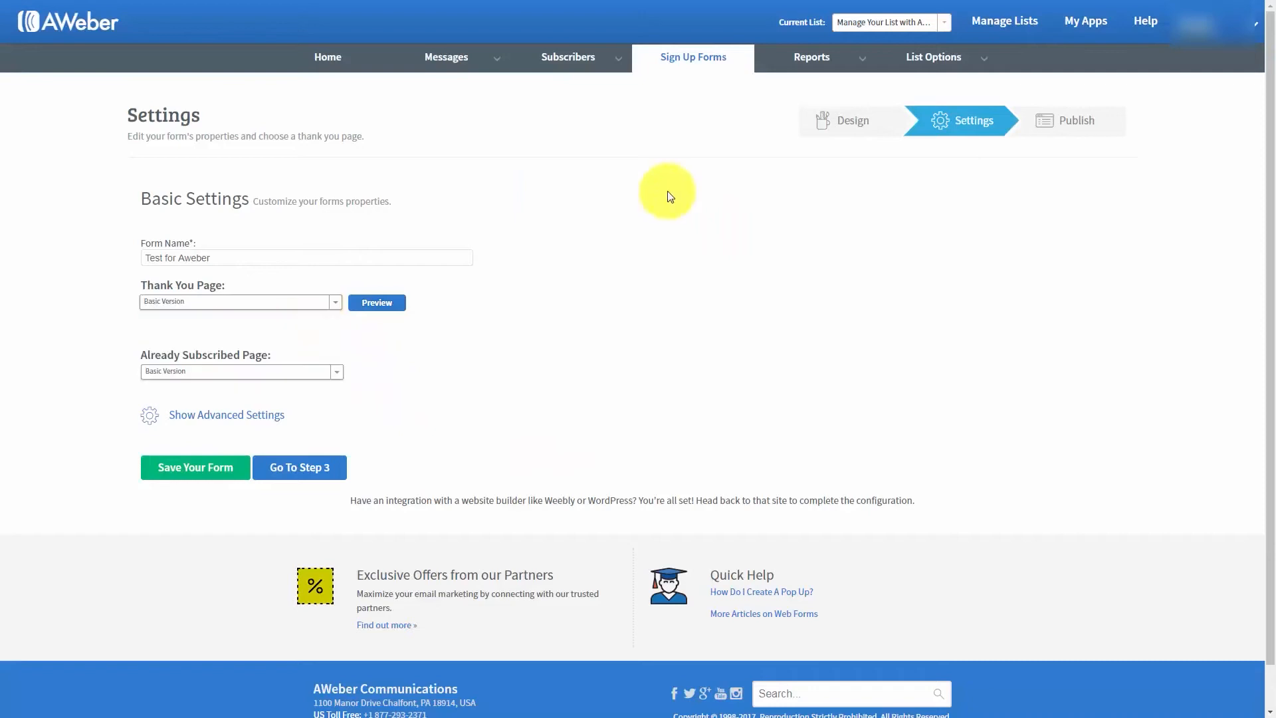
pyautogui.click(335, 303)
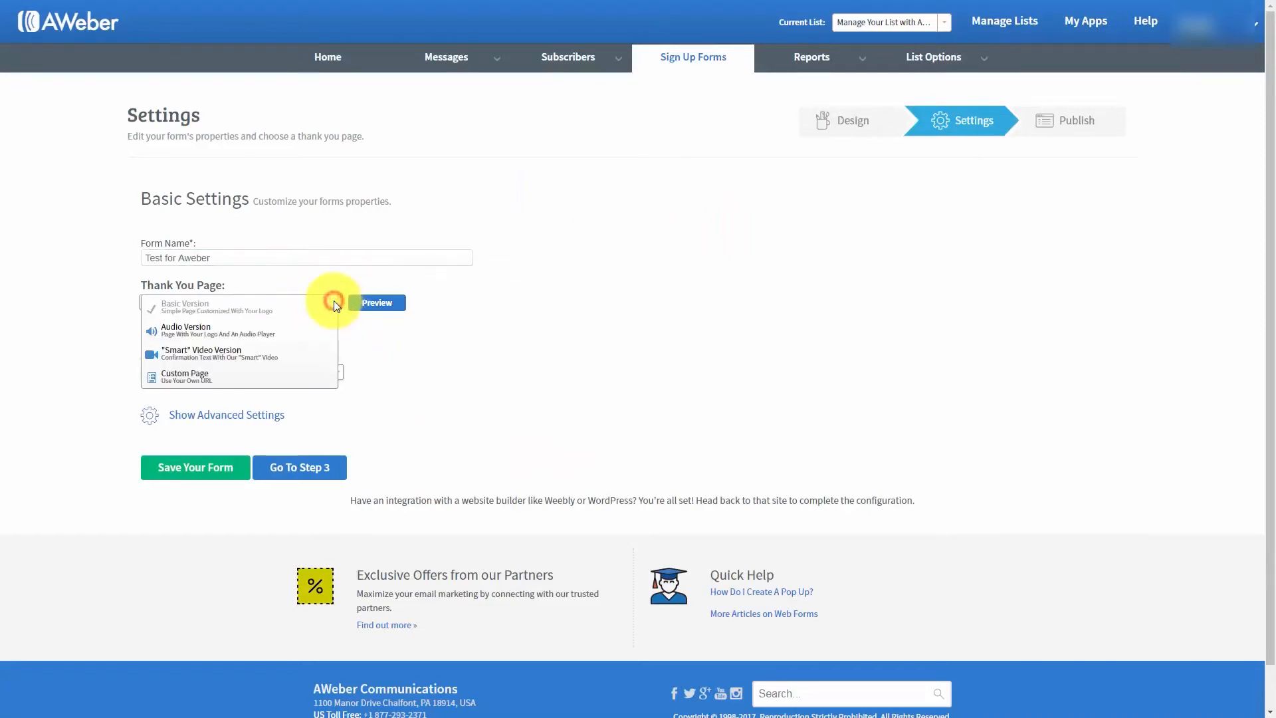
pyautogui.click(849, 291)
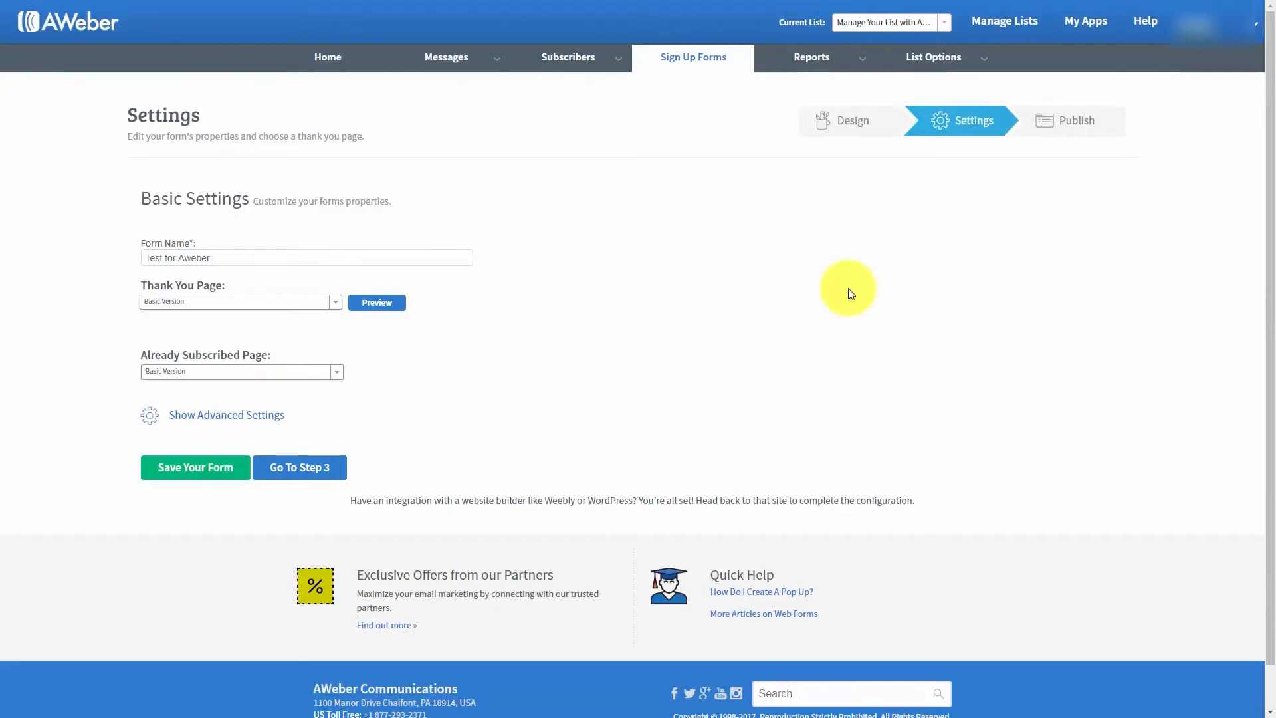
# - Set the thank you page to Audio Version and preview it
pyautogui.click(336, 303)
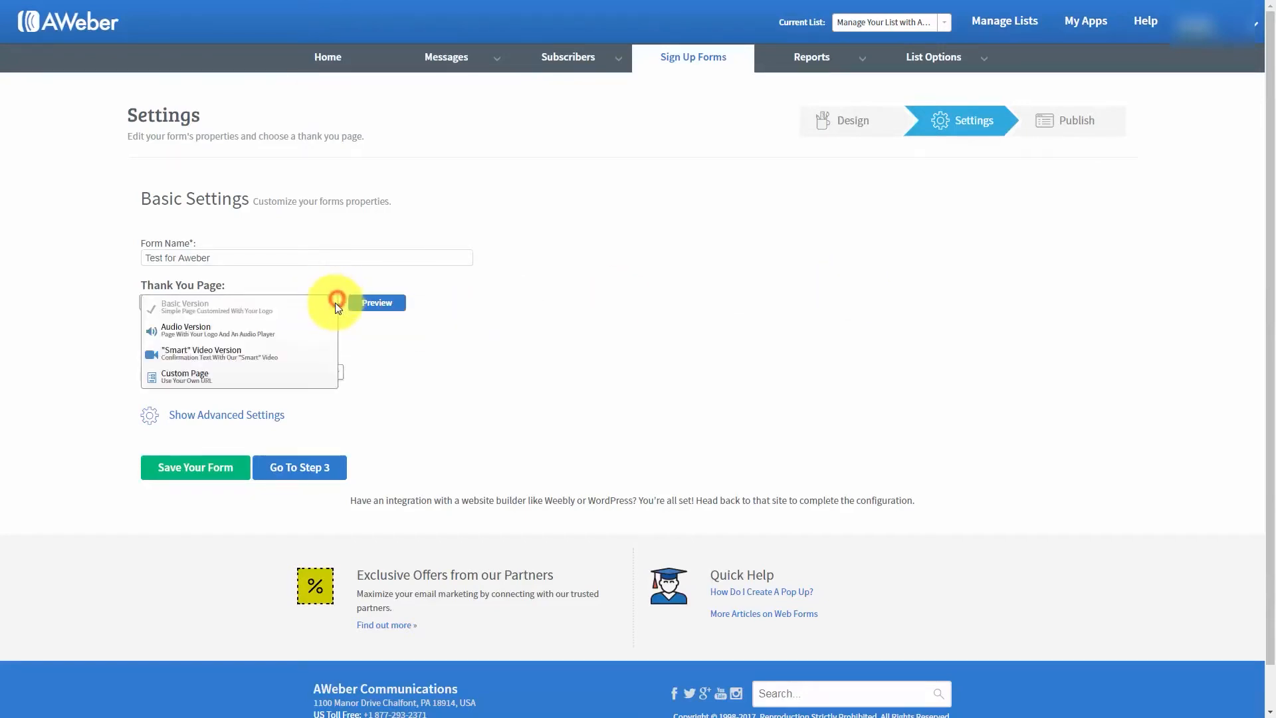
pyautogui.click(239, 333)
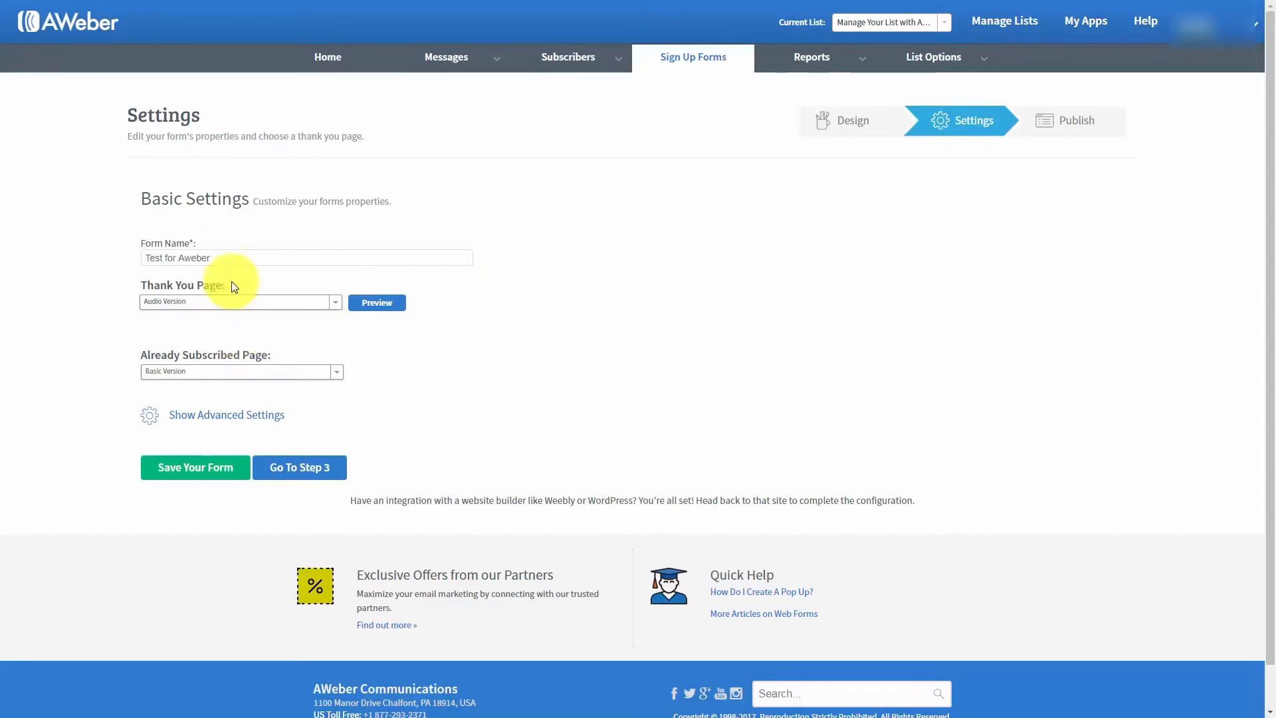
pyautogui.click(377, 303)
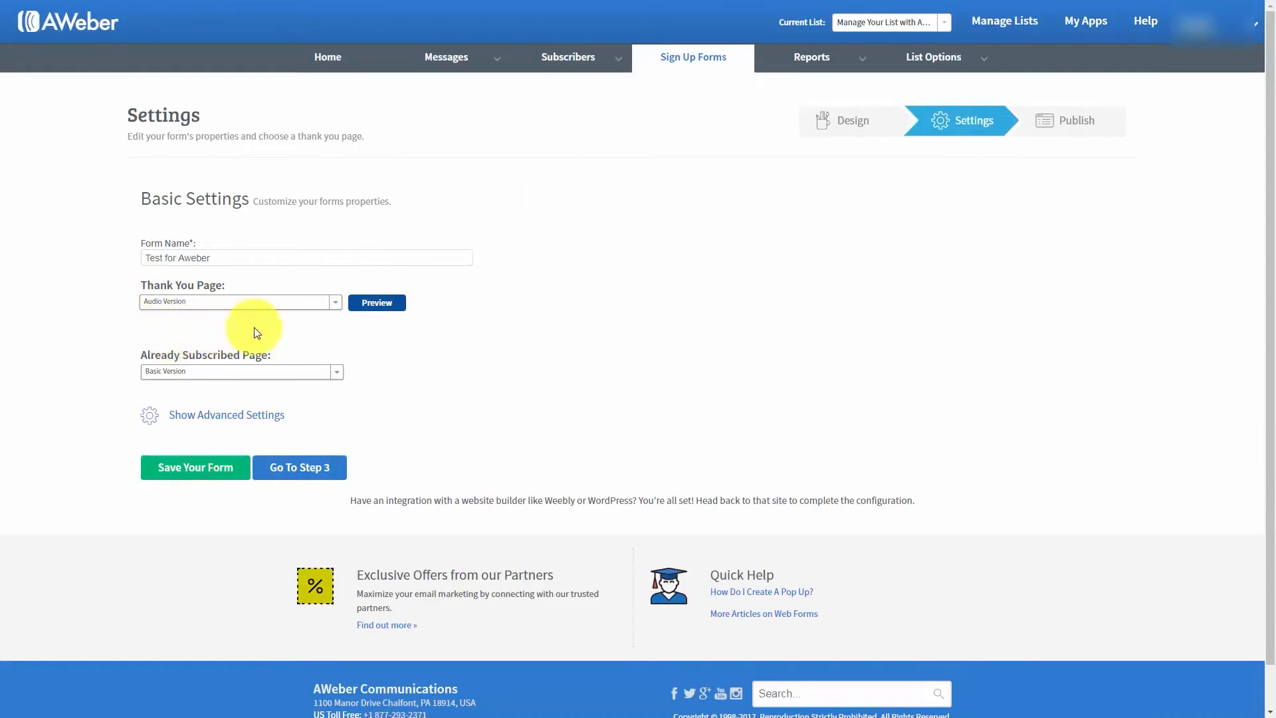
# - Change the thank you page to the "Smart" Video Version and preview it
pyautogui.click(333, 304)
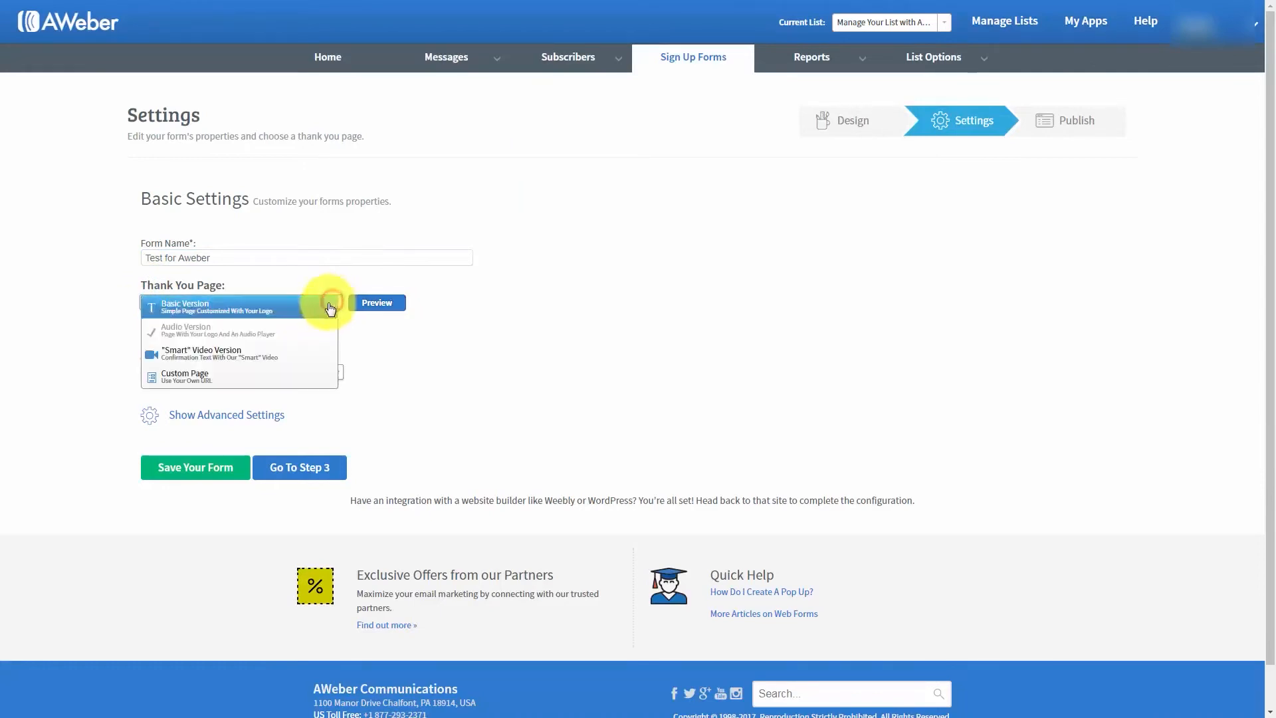
pyautogui.click(250, 358)
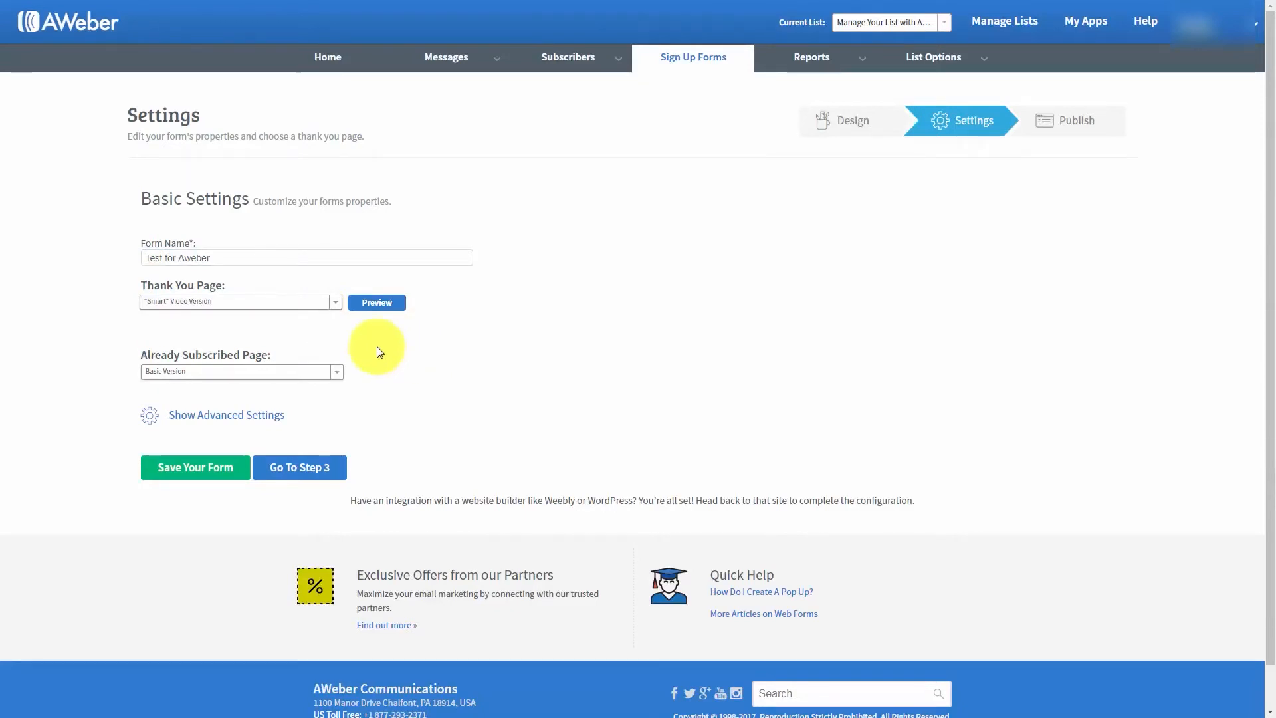
pyautogui.click(366, 303)
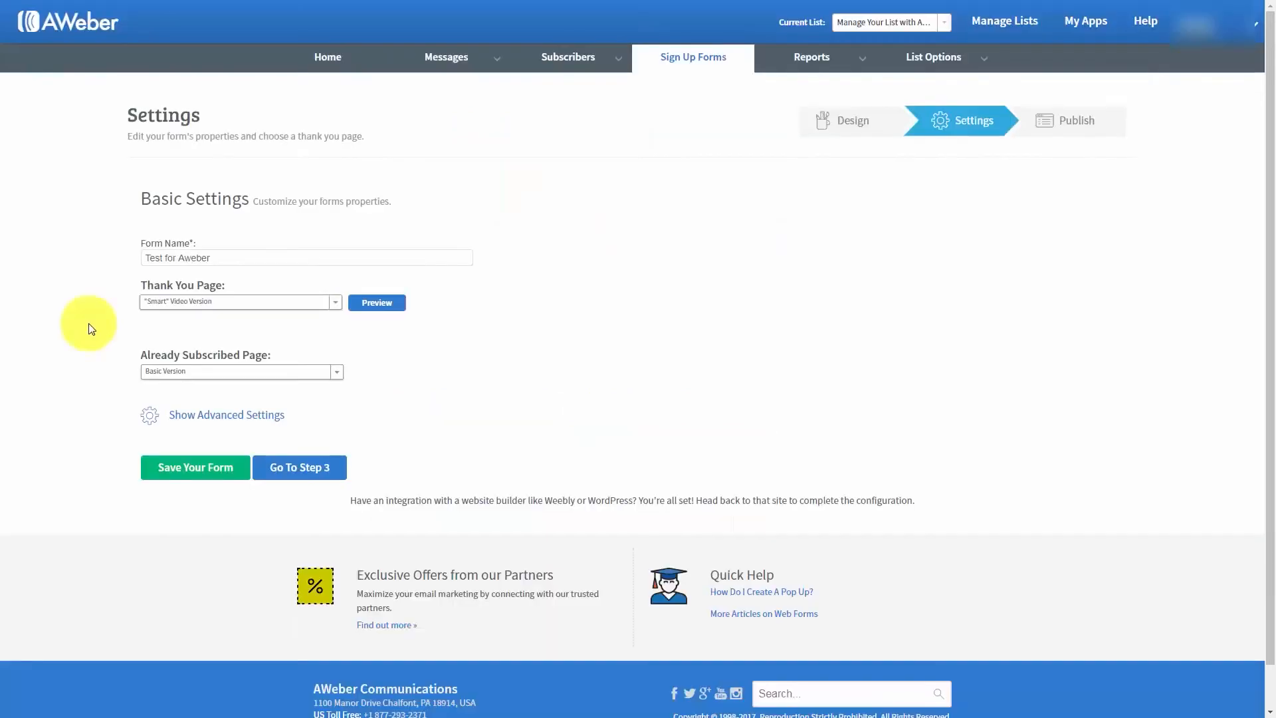
# - Set the thank you page to Custom Page and try Custom Page for the already subscribed page, returning that one to Basic Version
pyautogui.click(332, 303)
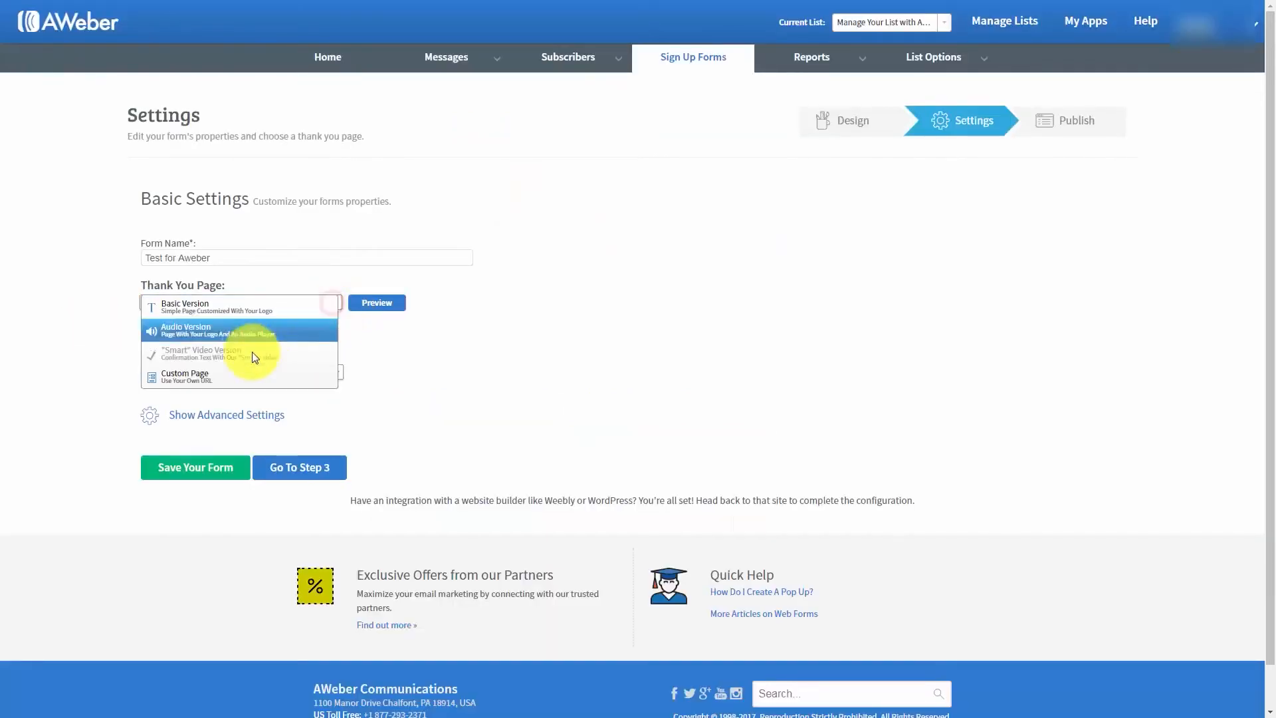
pyautogui.click(192, 377)
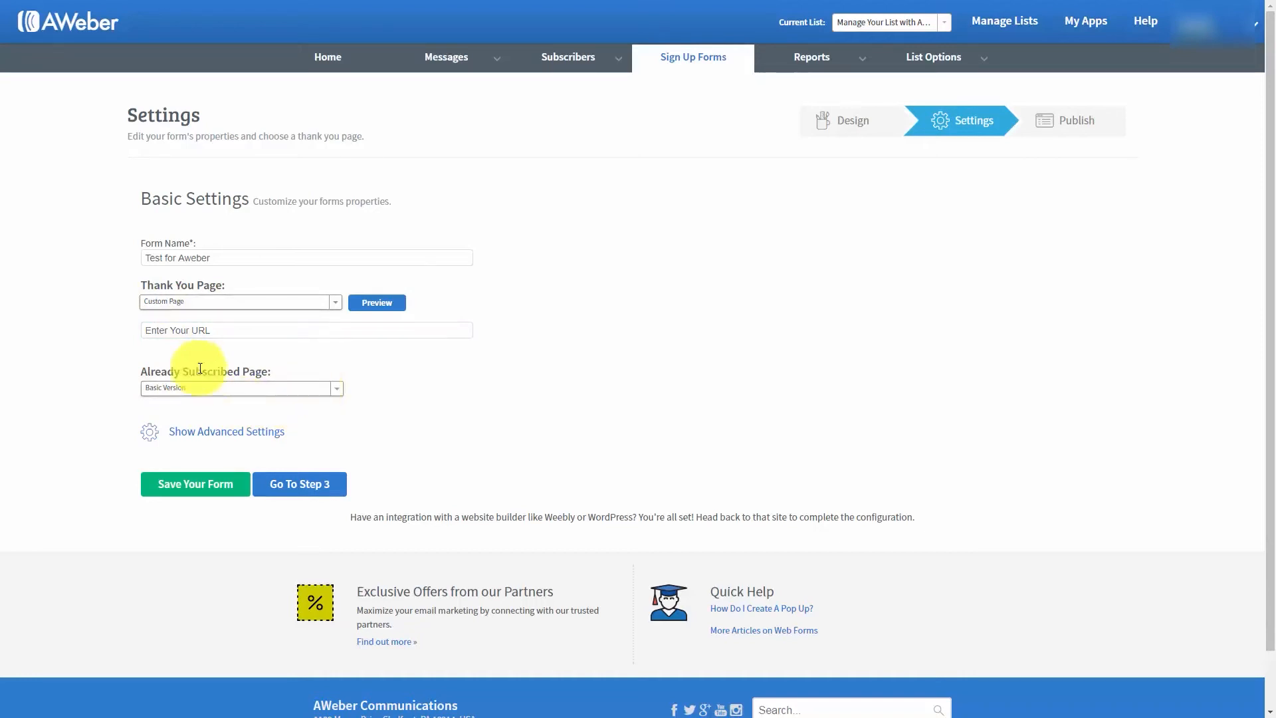
pyautogui.click(337, 388)
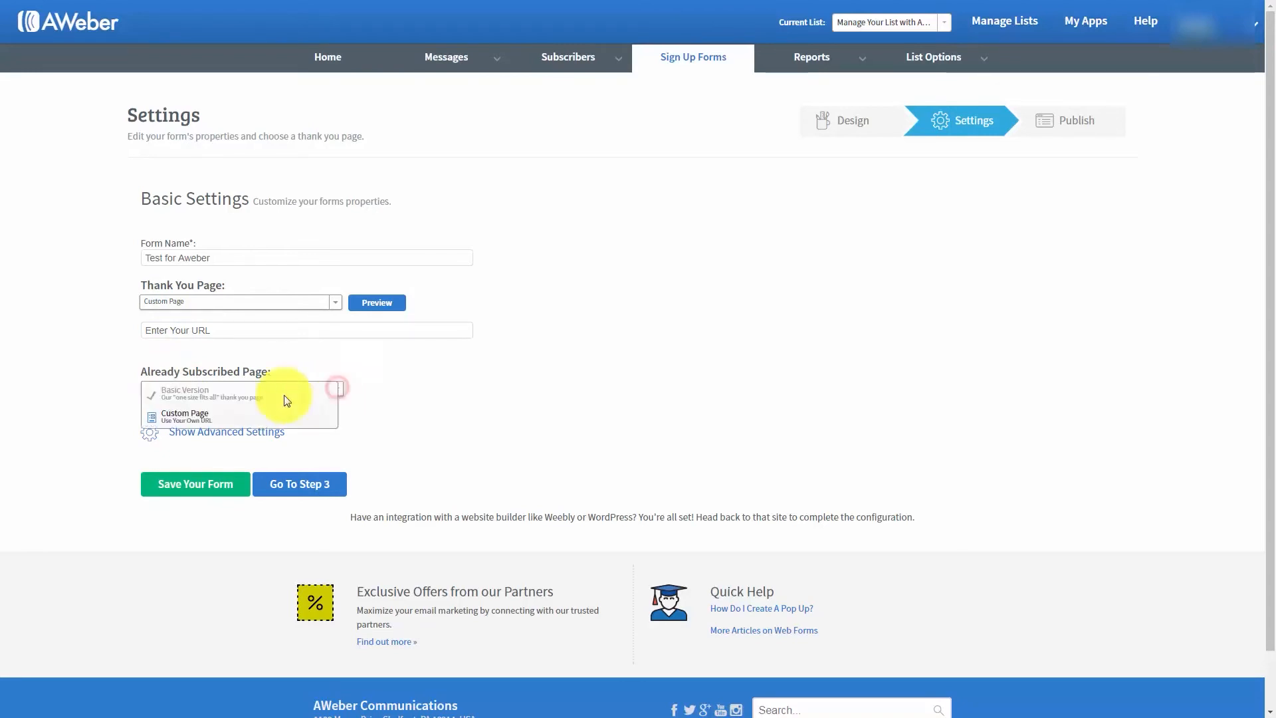
pyautogui.click(217, 423)
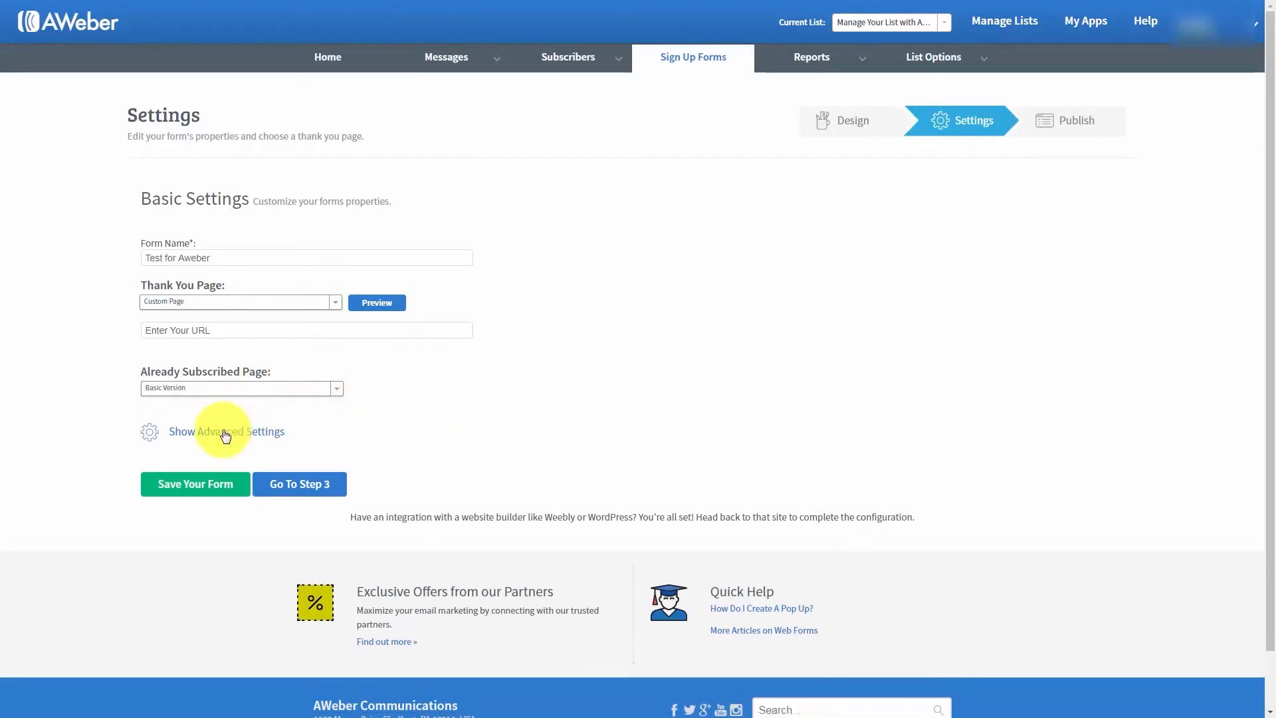
# - In the advanced settings, enable forwarding subscriber information to the thank you page and save the form
pyautogui.click(226, 434)
pyautogui.scroll(-1, 501, 403)
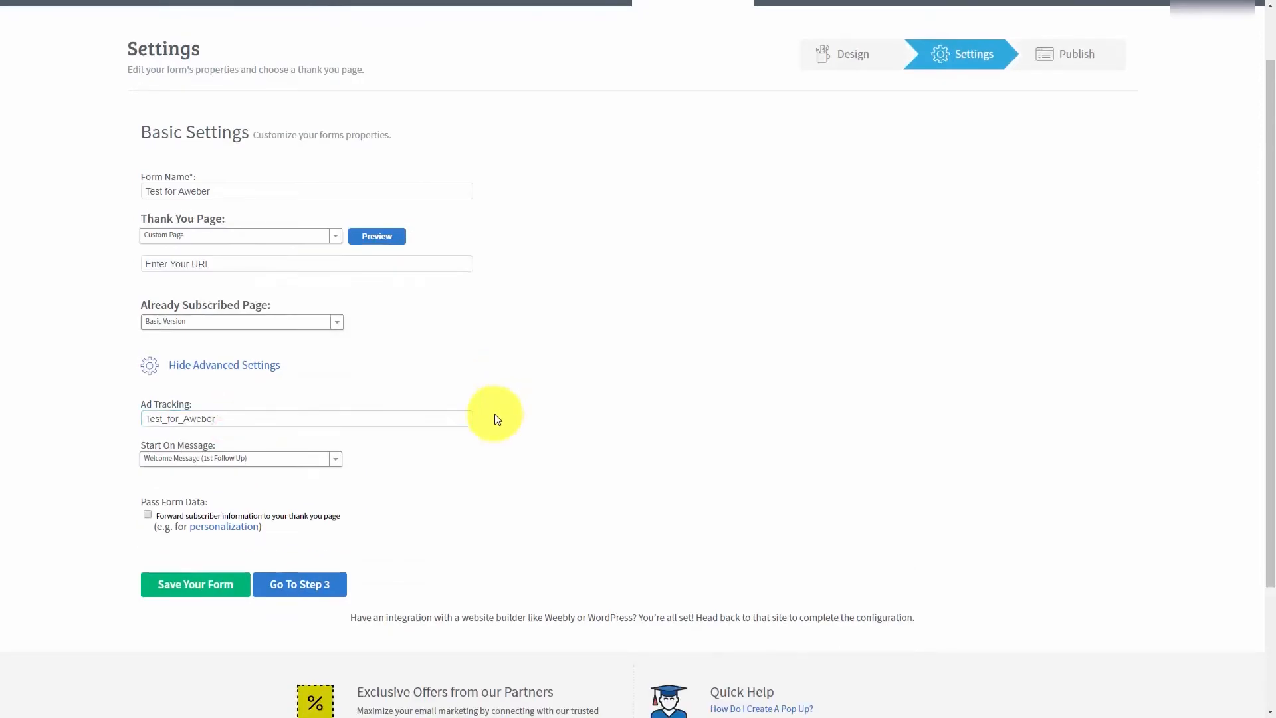
pyautogui.scroll(1, 497, 419)
pyautogui.click(335, 466)
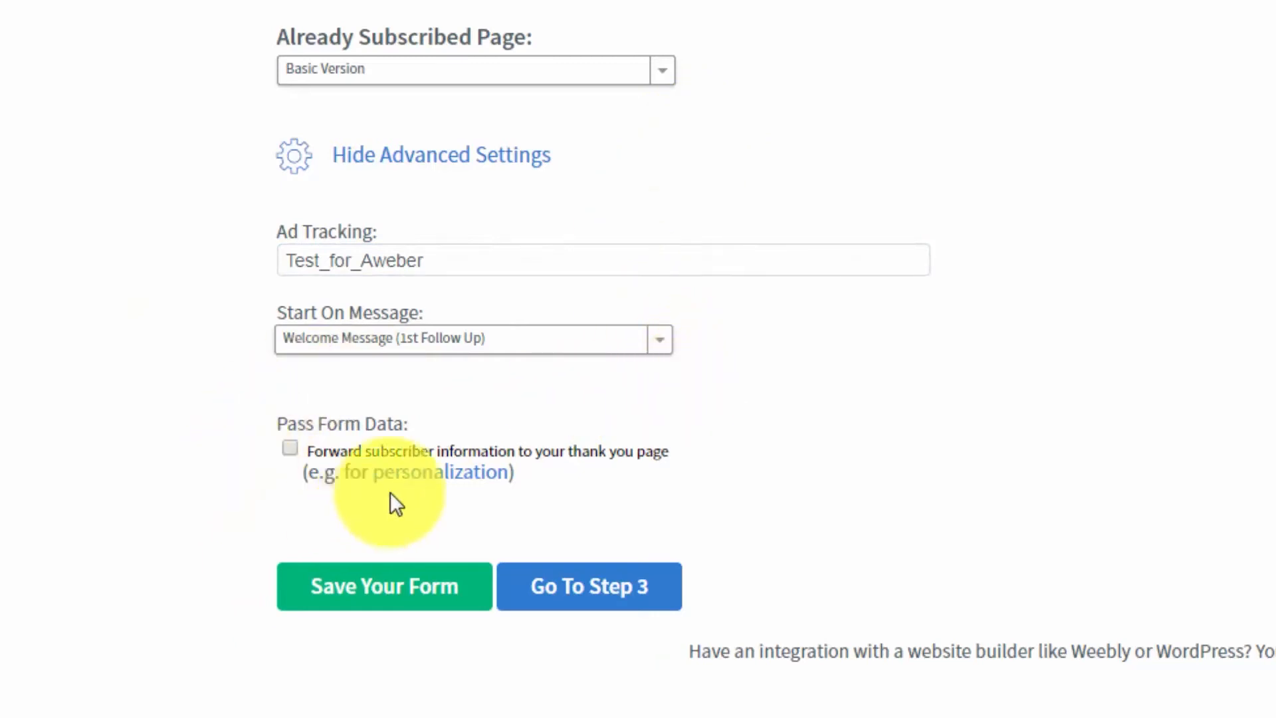
pyautogui.click(289, 447)
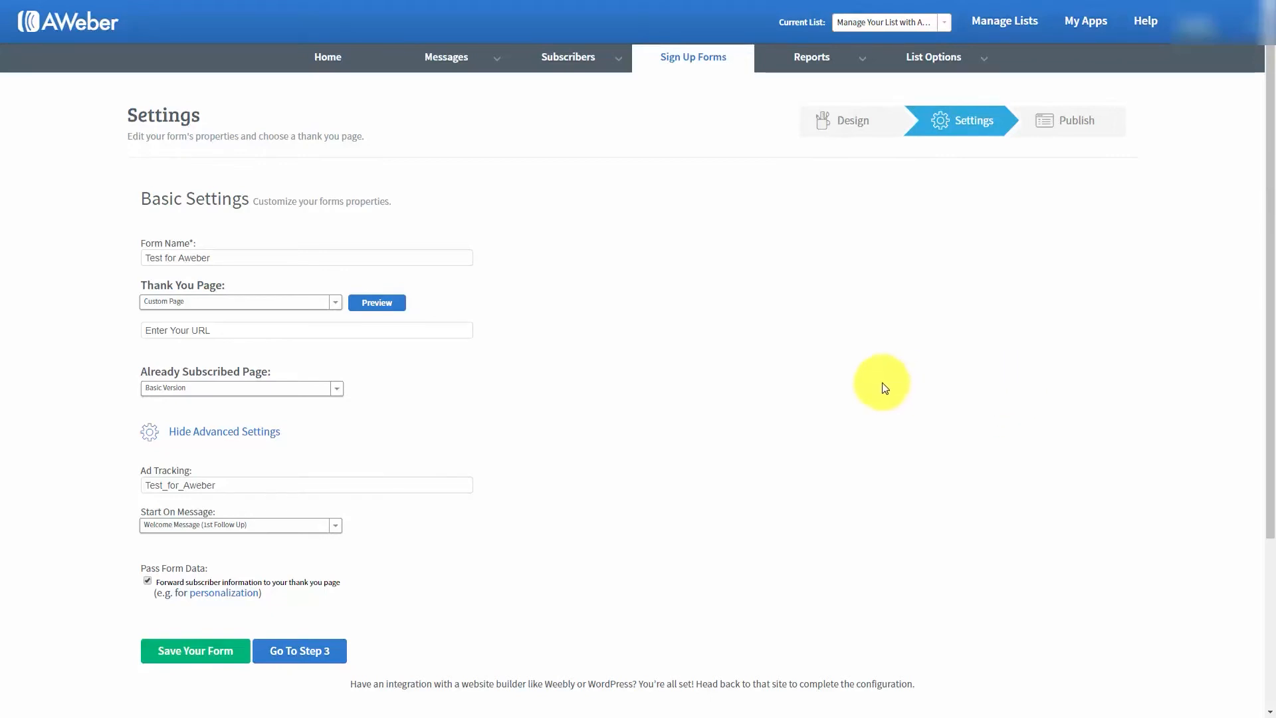
pyautogui.click(189, 651)
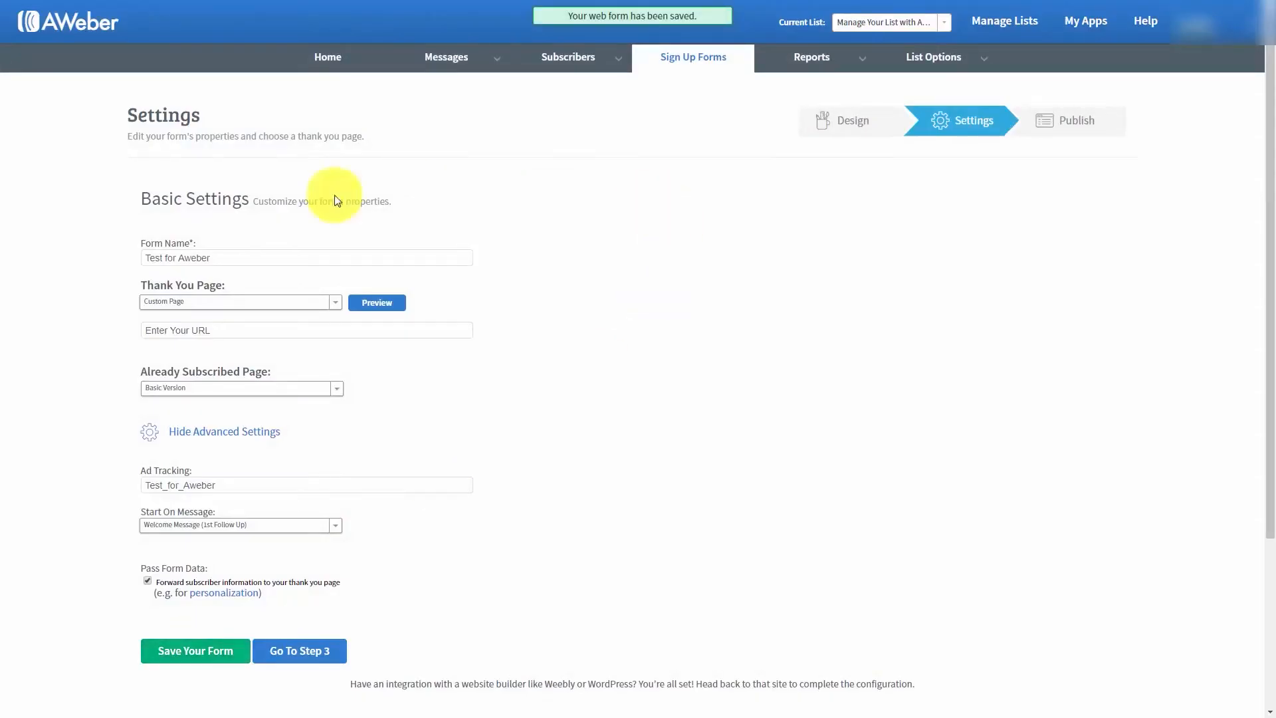
# - Proceed to publishing, choose to install the form yourself, compare both code versions and select the whole Javascript snippet
pyautogui.click(296, 651)
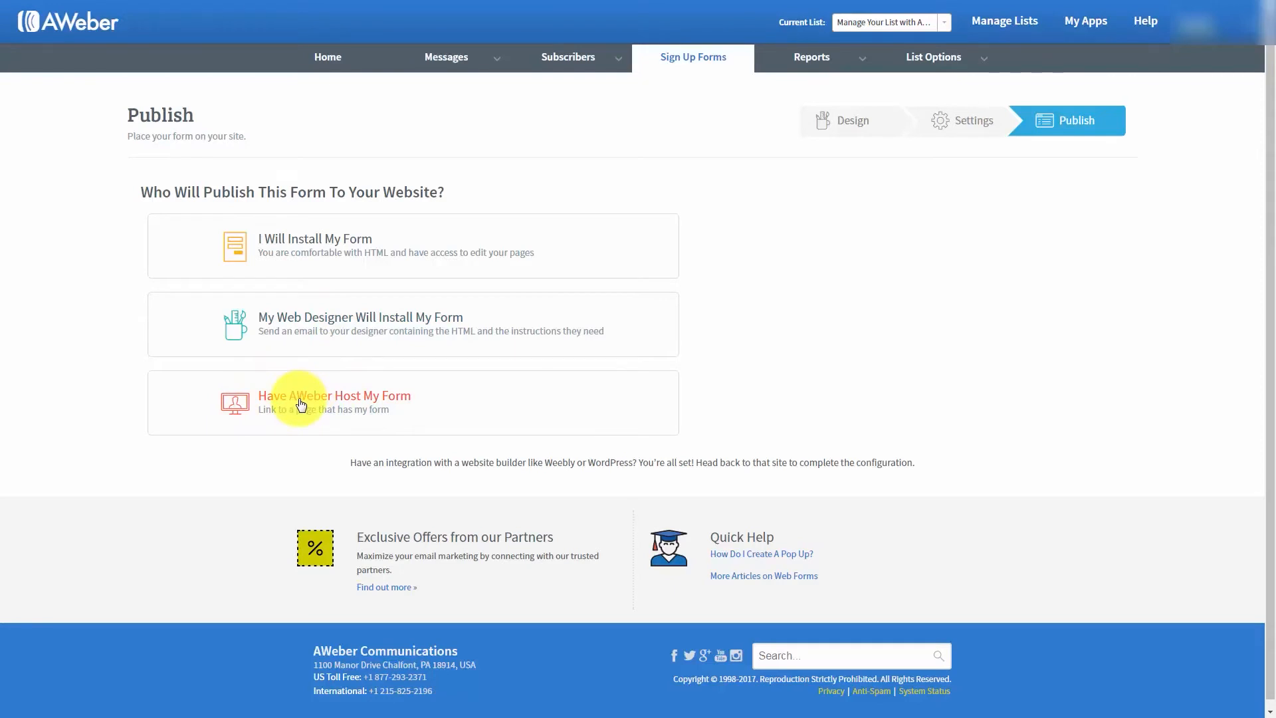
pyautogui.click(325, 245)
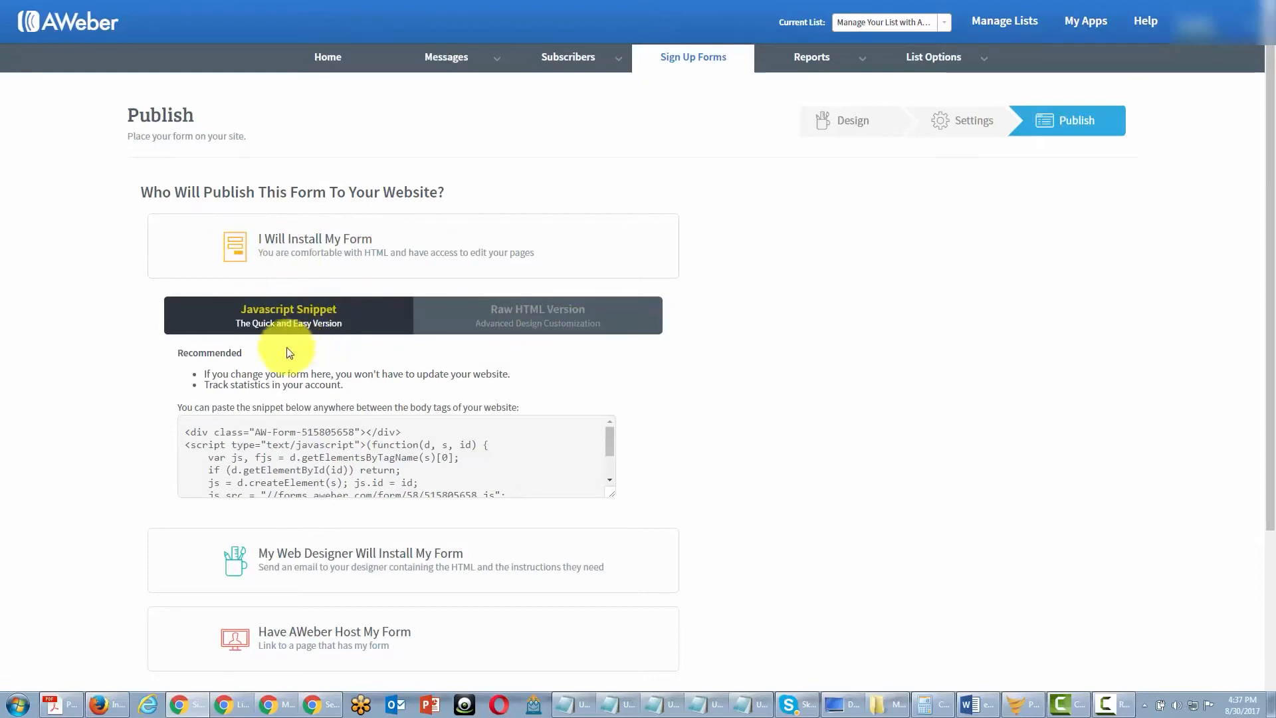
pyautogui.click(508, 326)
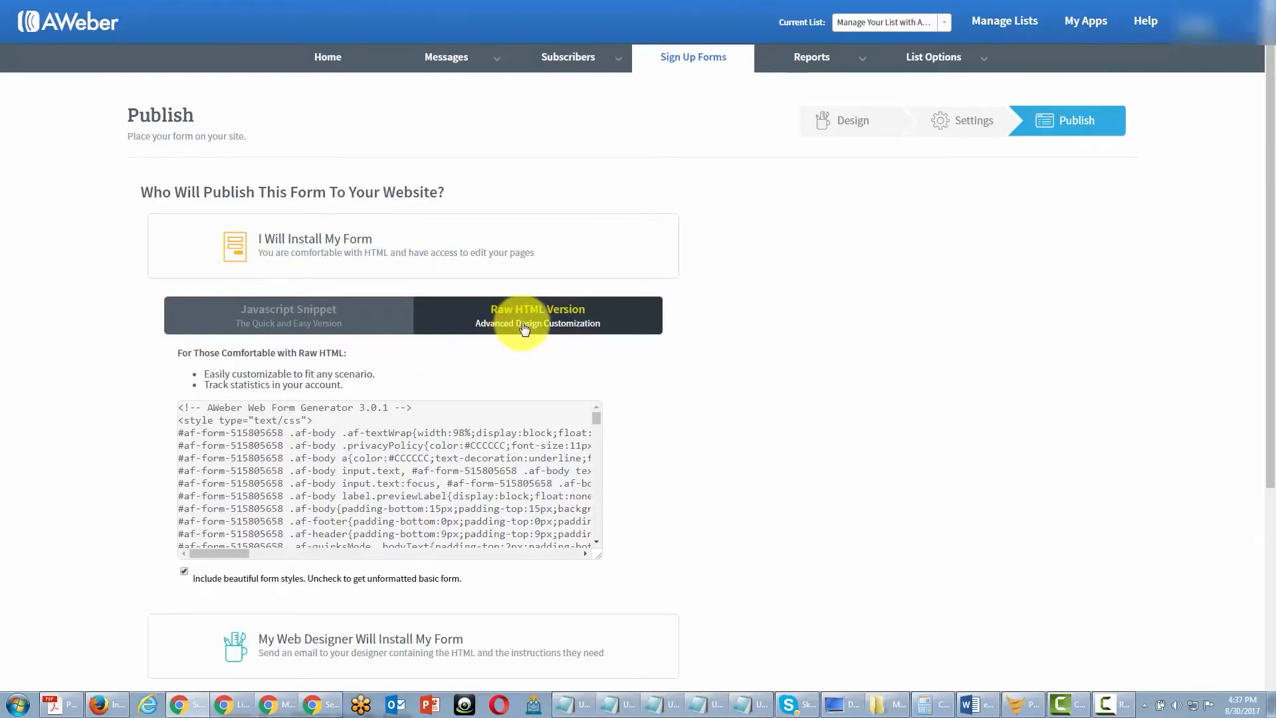
pyautogui.click(293, 321)
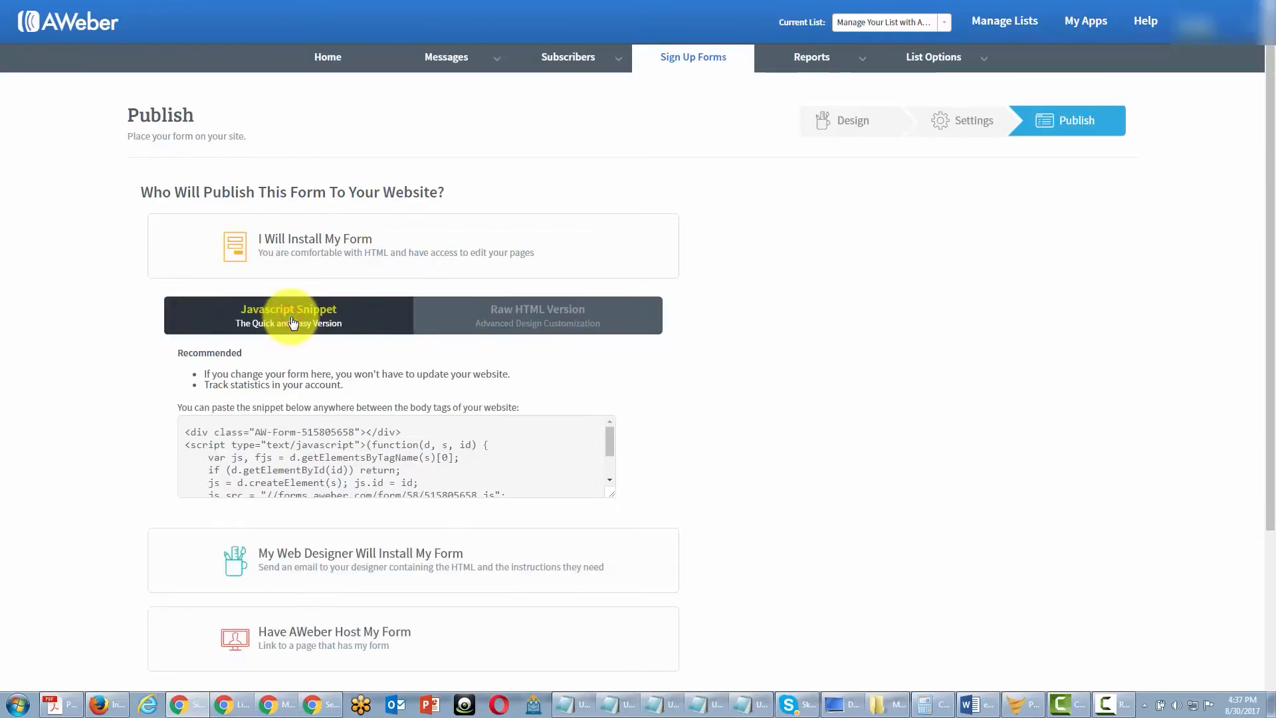
pyautogui.click(186, 434)
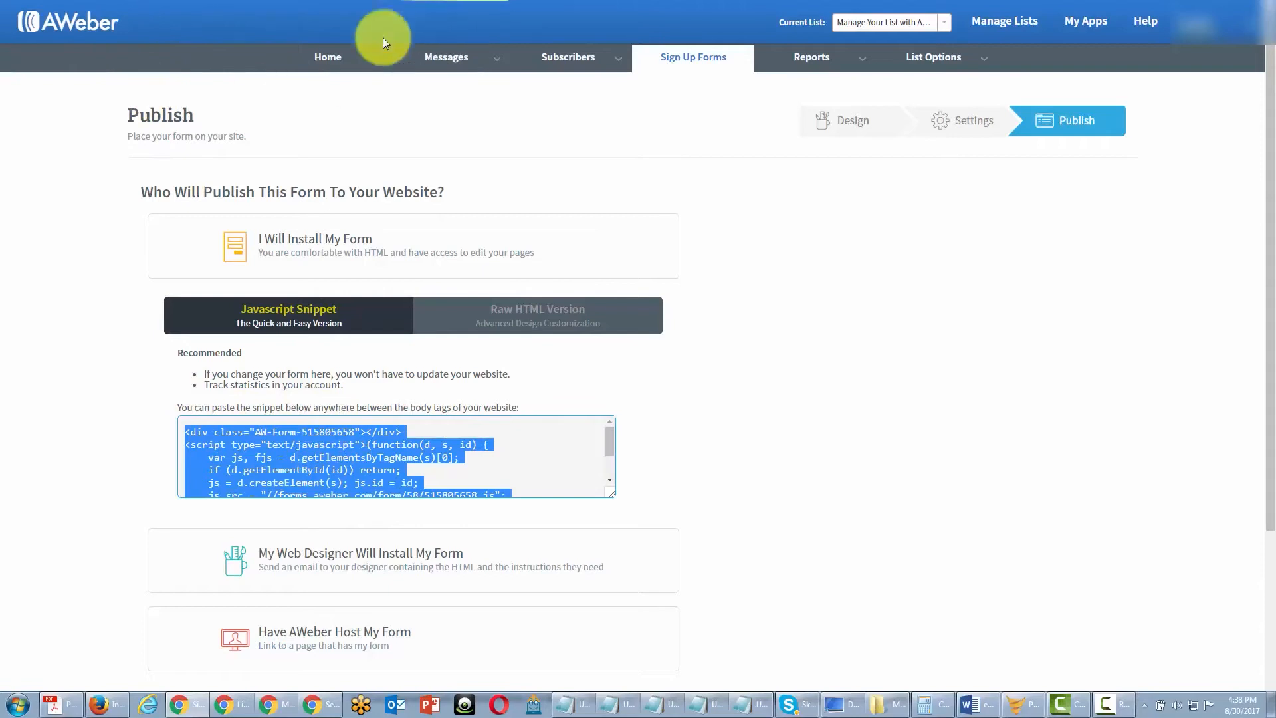
# - Select the Raw HTML version's code and toggle its form styles off and on, leaving the styles included
pyautogui.click(439, 315)
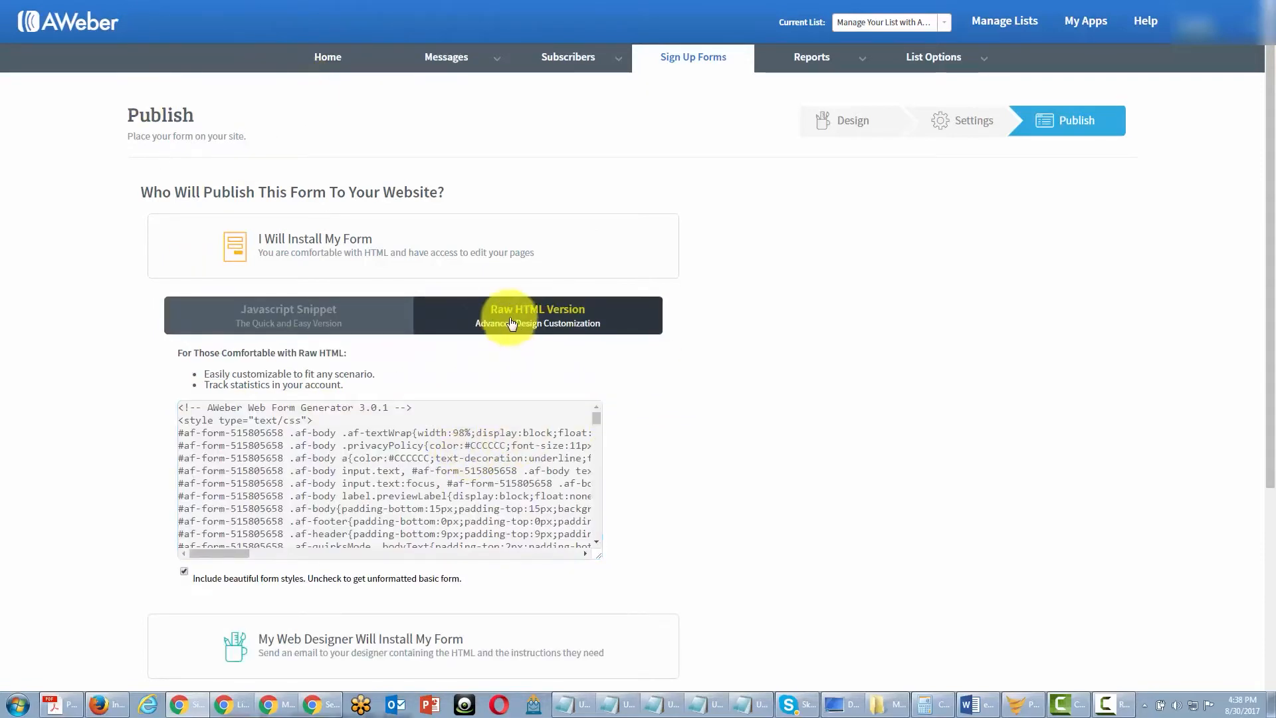
pyautogui.click(299, 446)
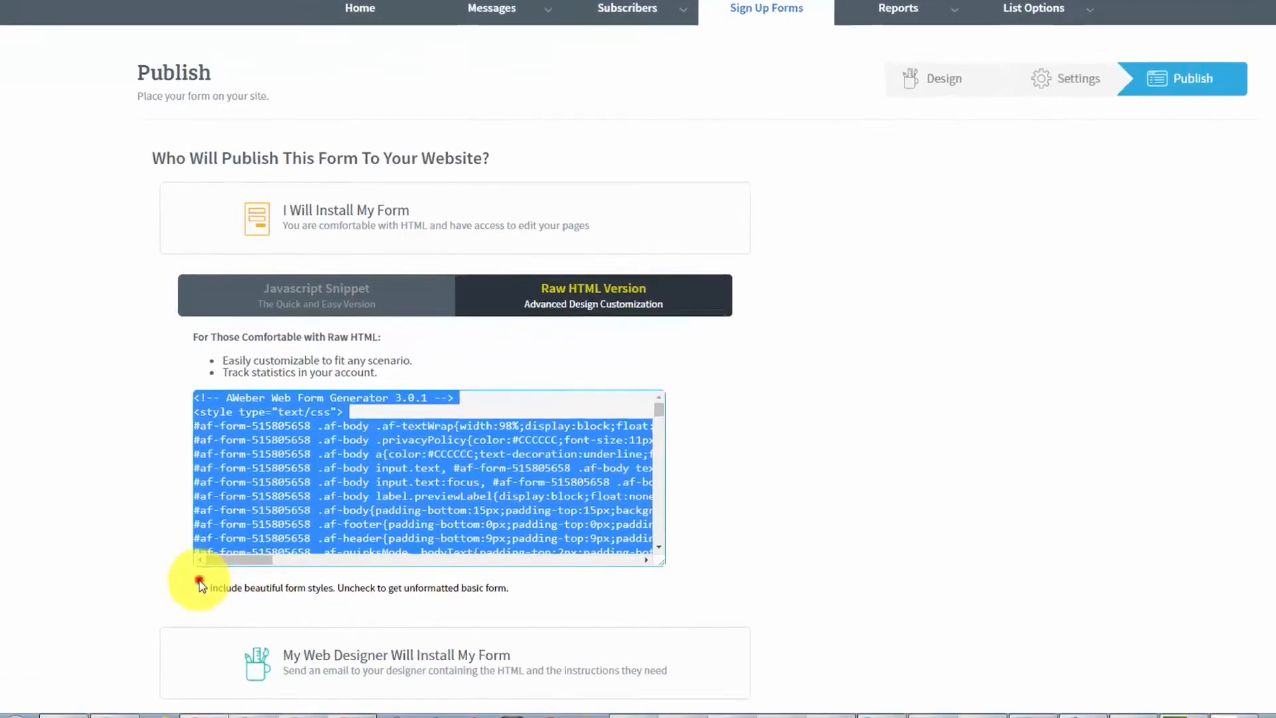
pyautogui.click(184, 570)
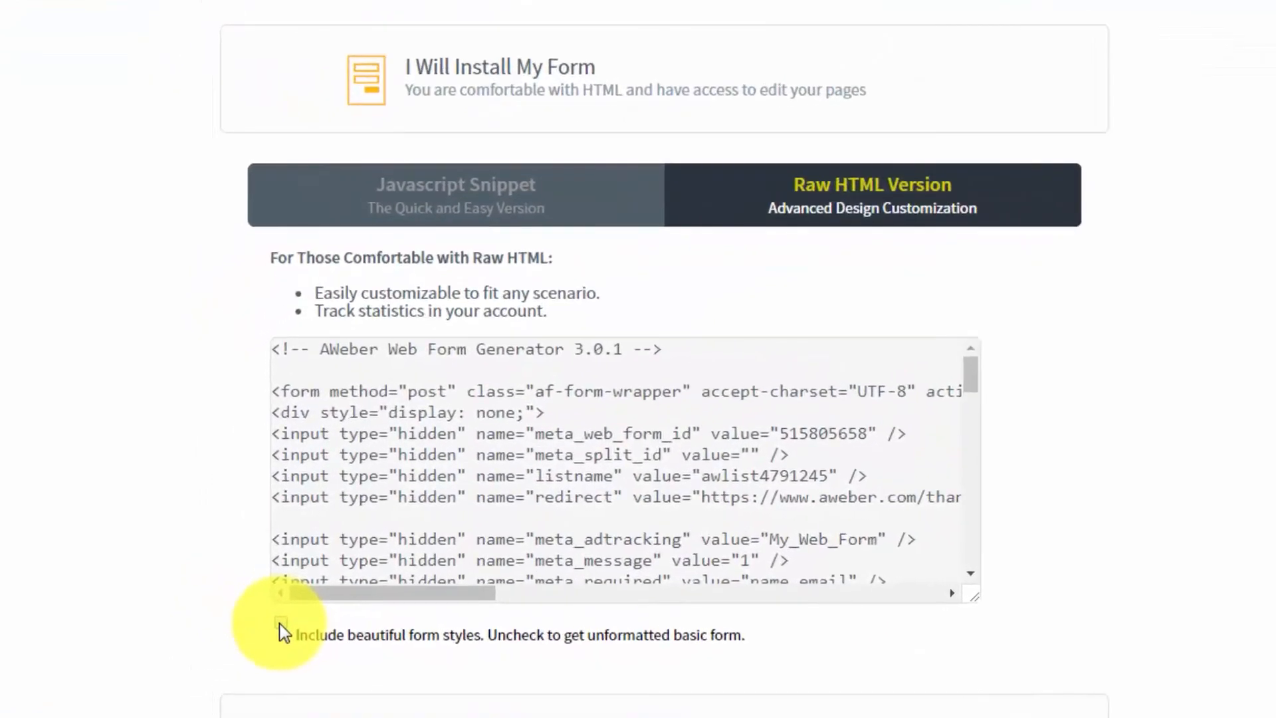
pyautogui.click(280, 624)
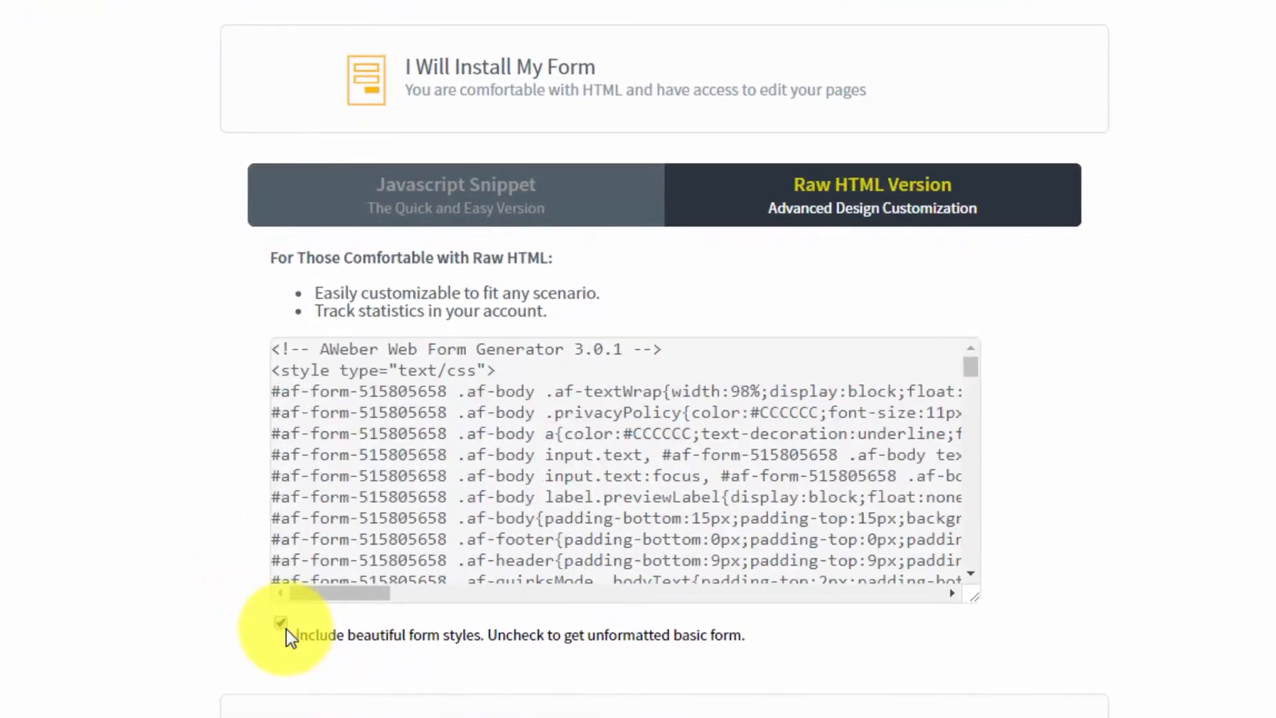
pyautogui.click(283, 625)
pyautogui.click(284, 626)
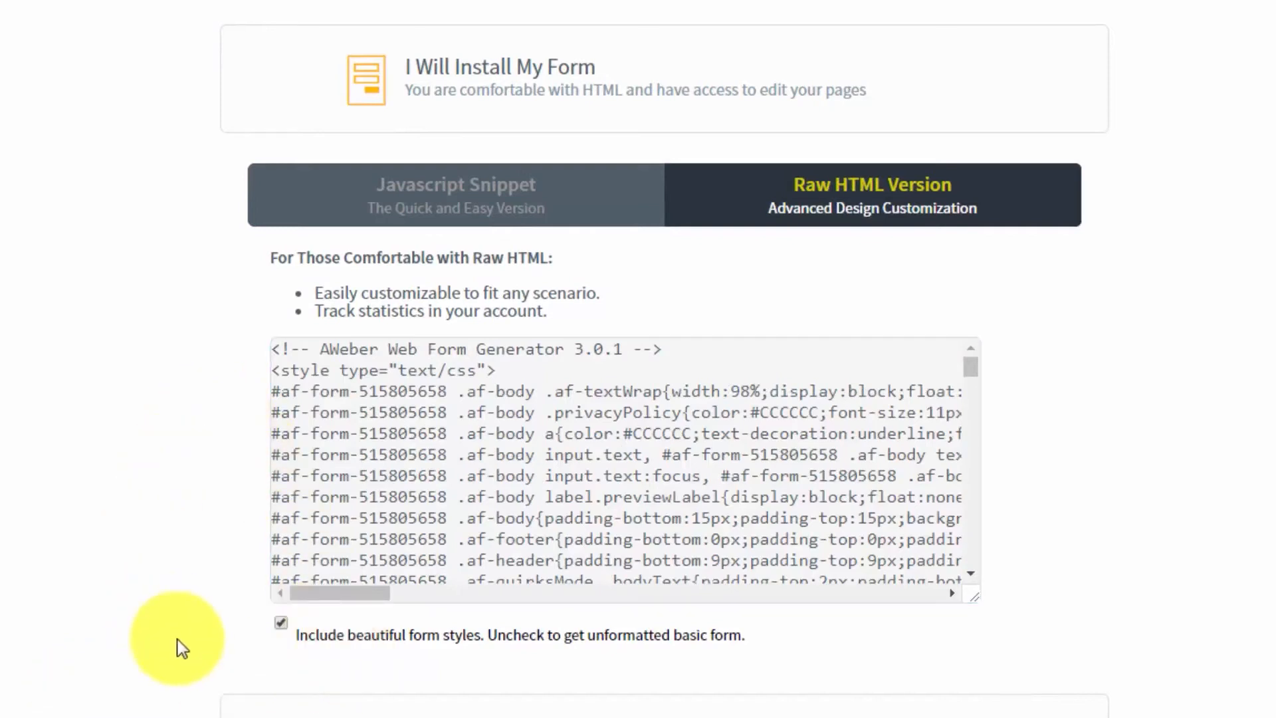
# - Exclude the form styles from the Raw HTML version, select the unformatted code, and include the styles again
pyautogui.click(281, 624)
pyautogui.click(594, 454)
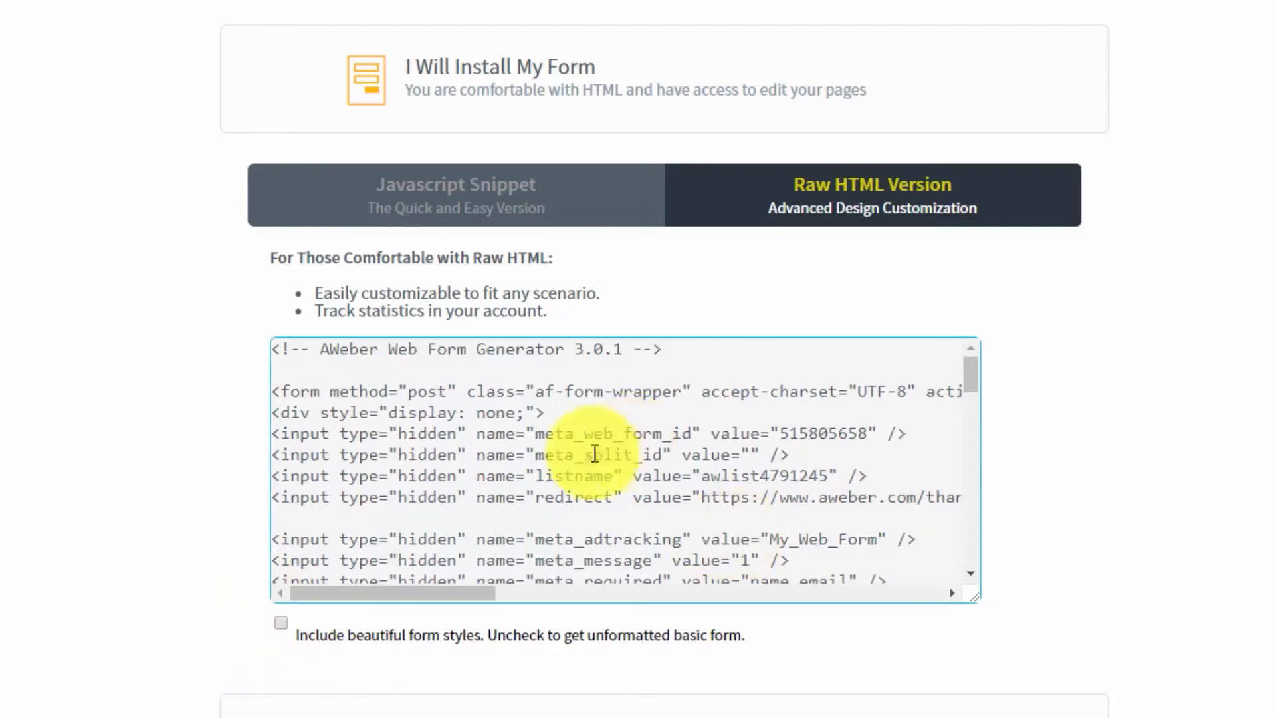
pyautogui.moveTo(971, 370)
pyautogui.mouseDown()
pyautogui.moveTo(971, 549)
pyautogui.moveTo(970, 373)
pyautogui.mouseUp()
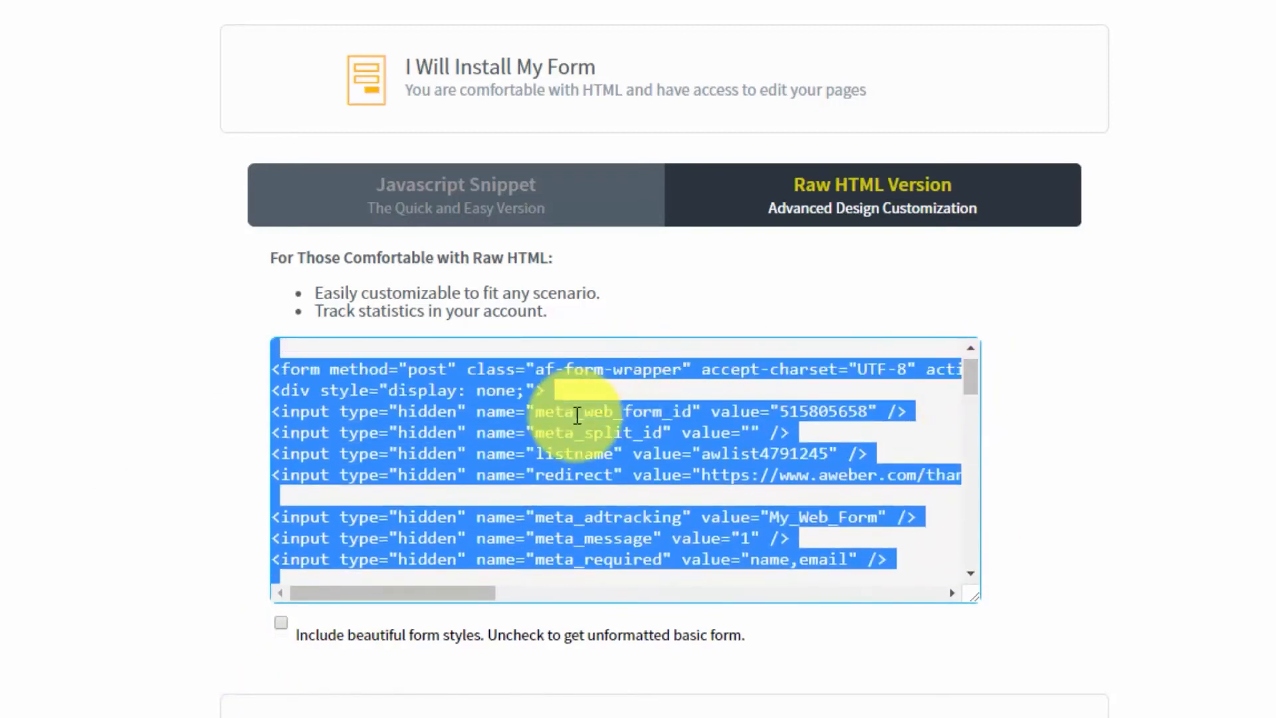
pyautogui.click(970, 347)
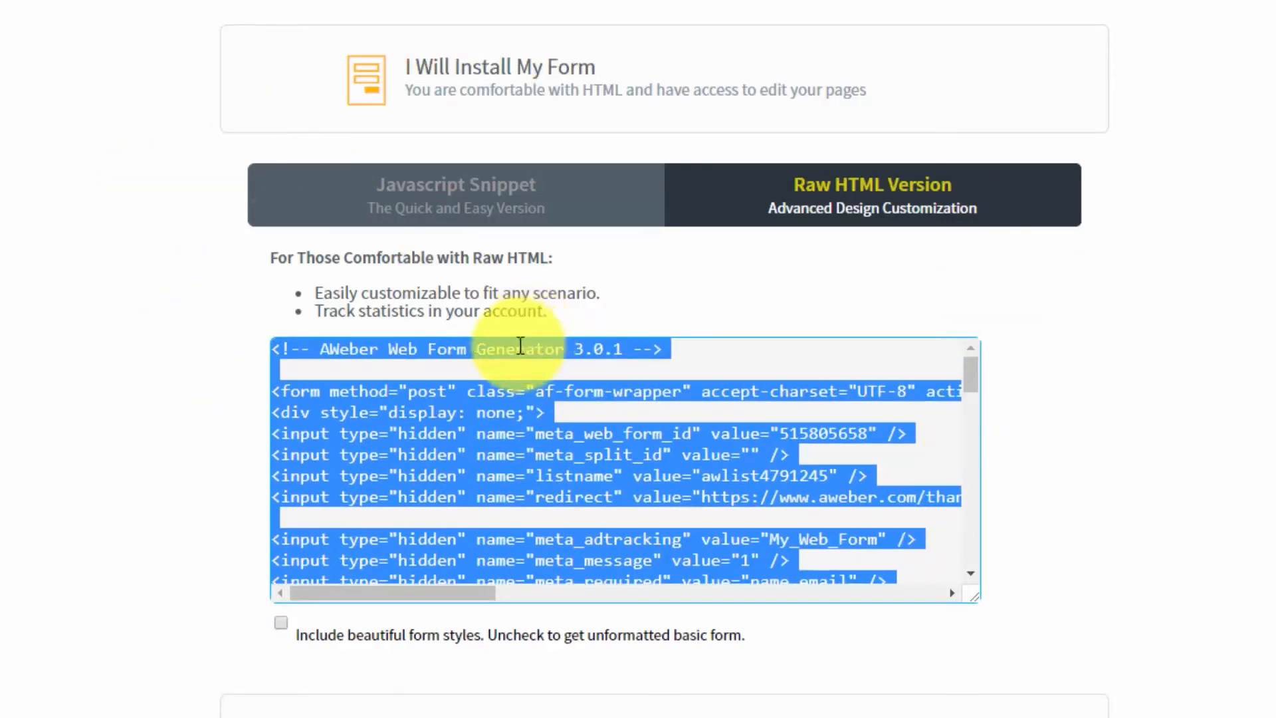
pyautogui.click(280, 624)
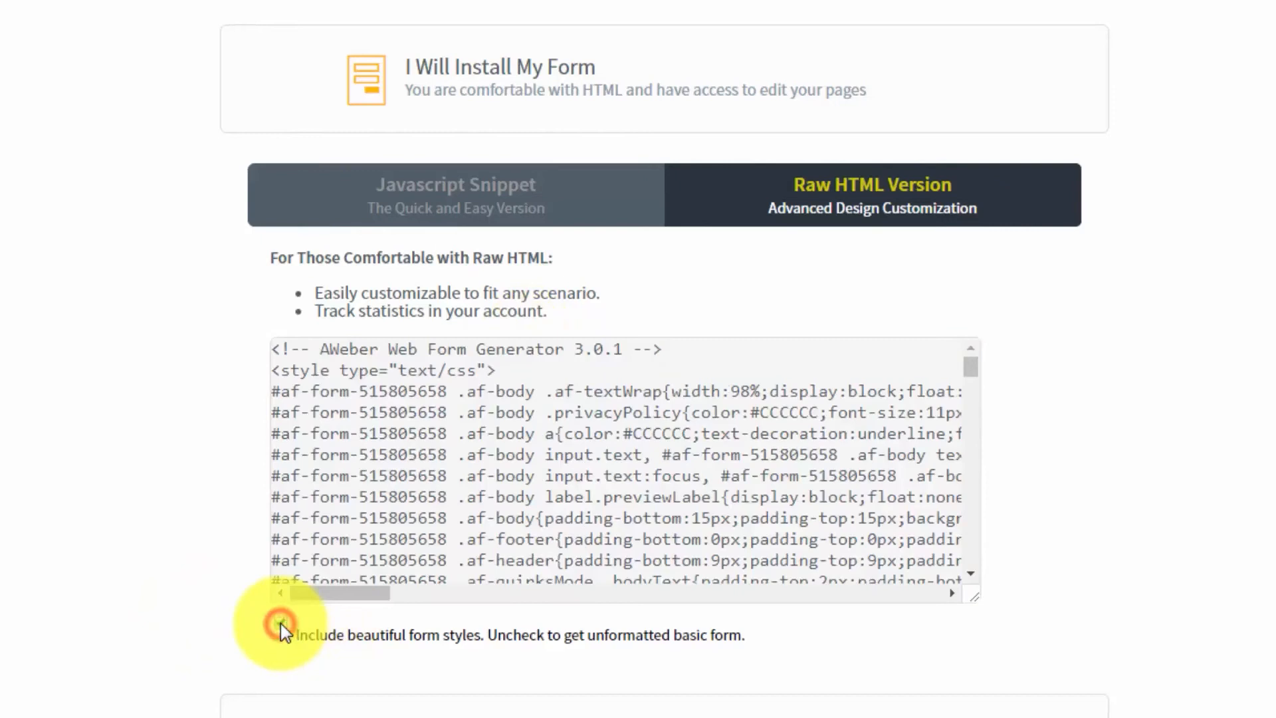
pyautogui.click(399, 450)
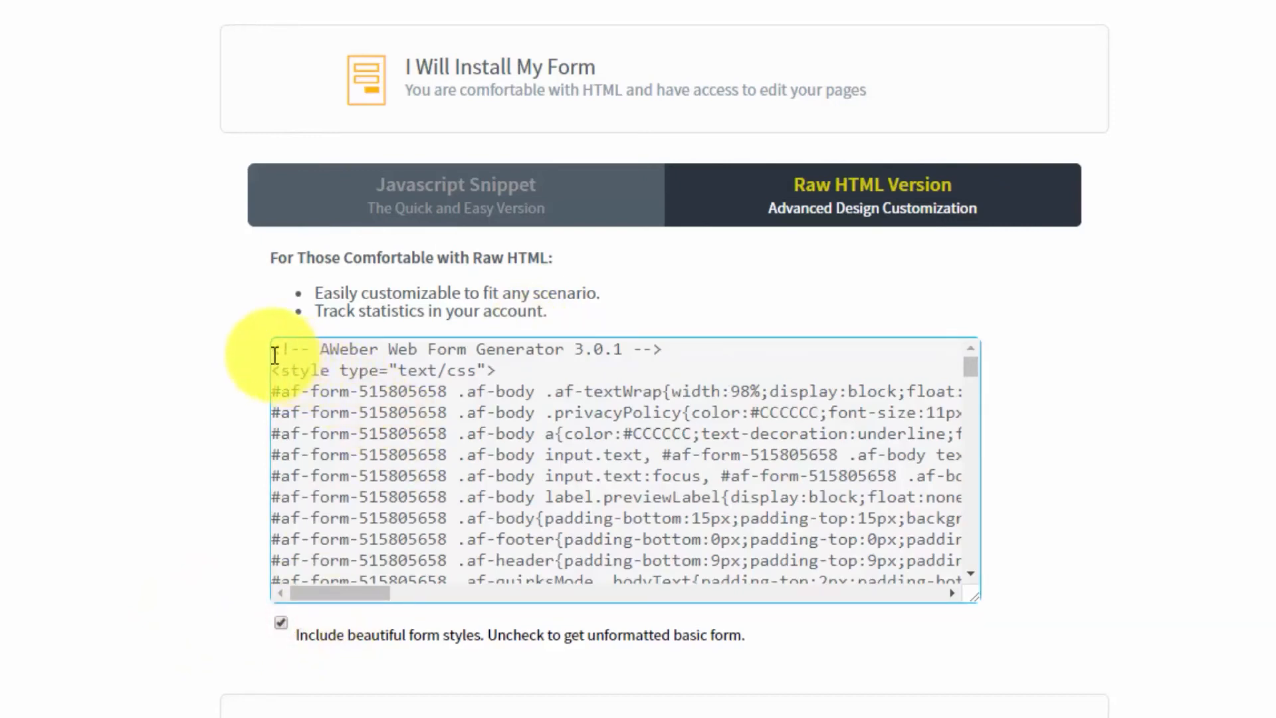
pyautogui.click(300, 626)
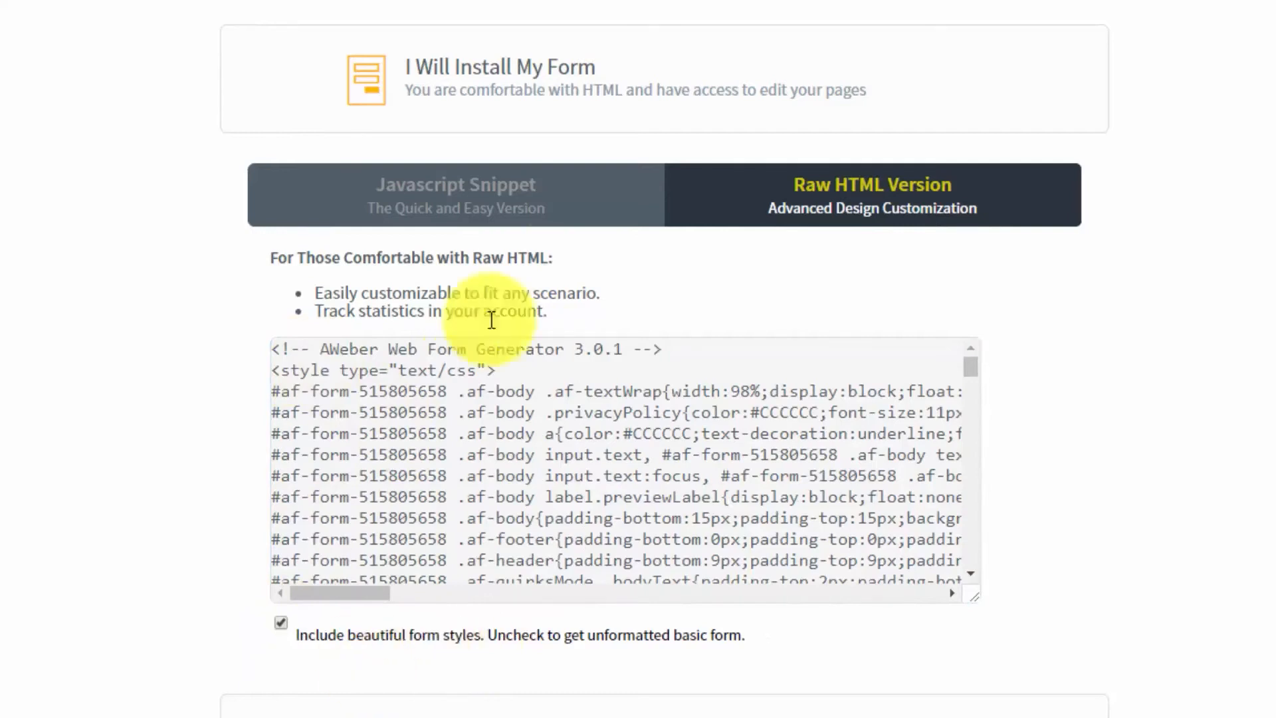
# - Examine the option for a web designer to install the form, including its designer email and optional message fields
pyautogui.click(527, 79)
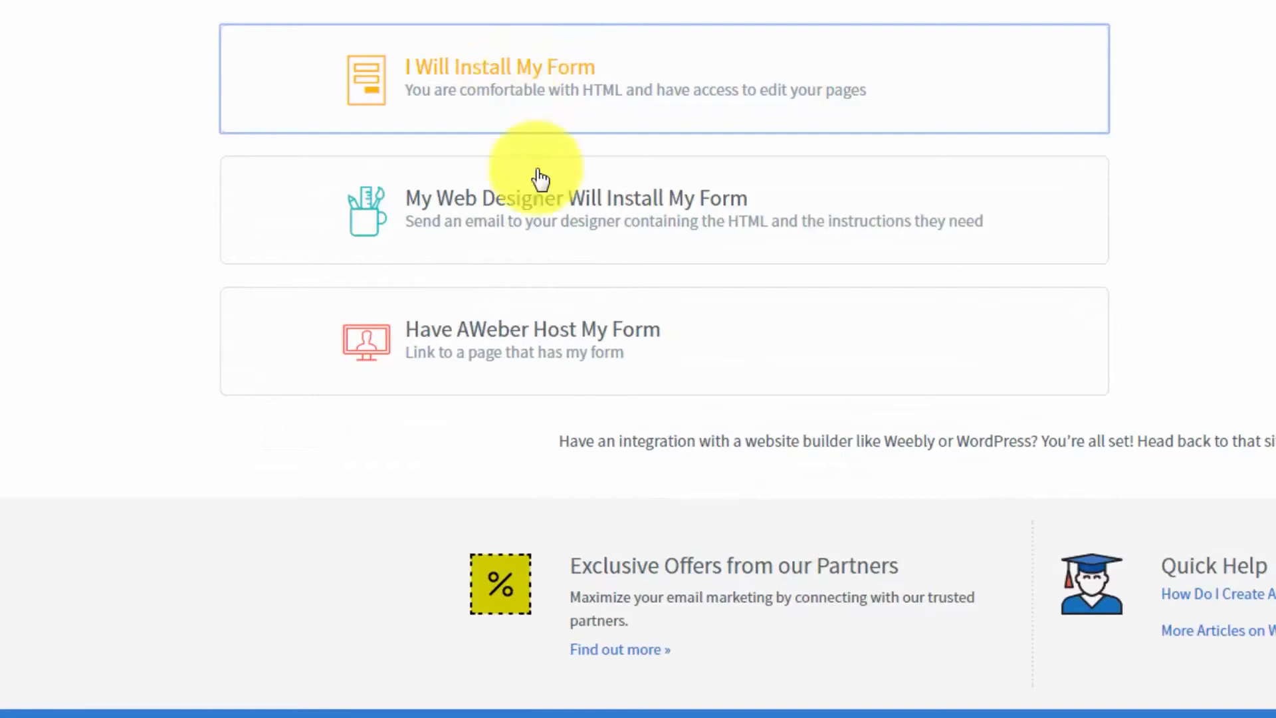
pyautogui.click(545, 202)
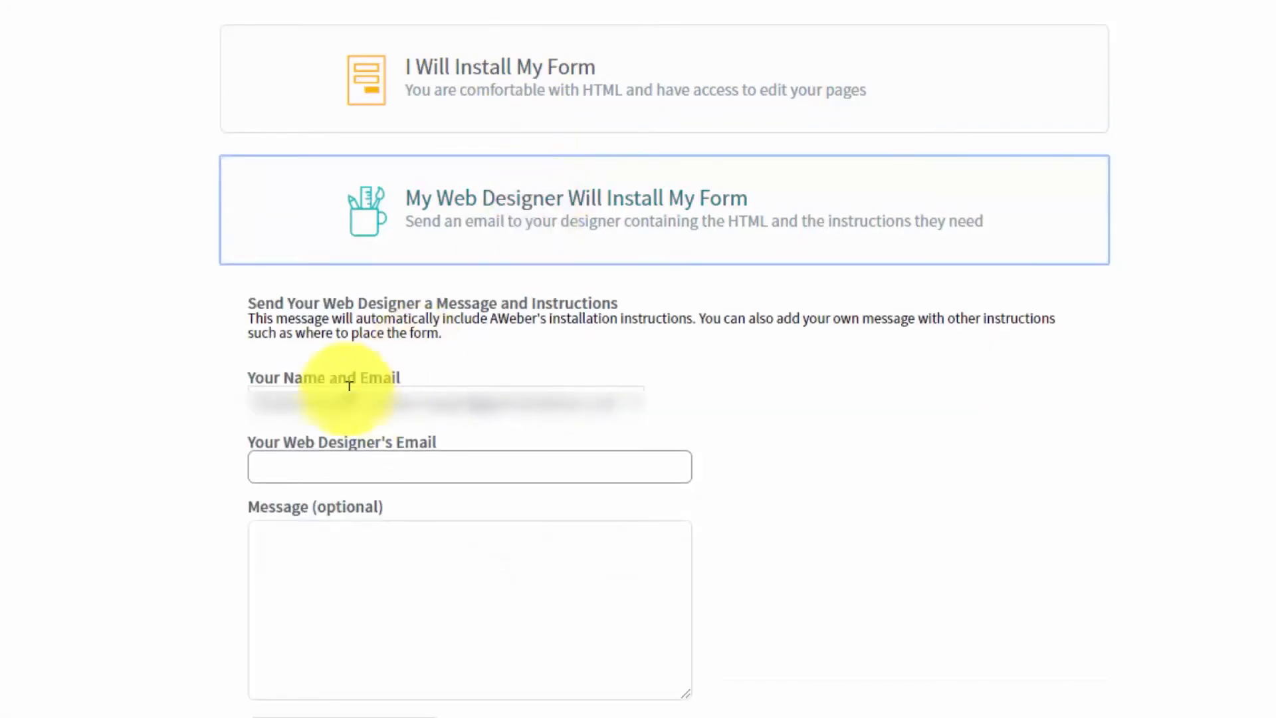
pyautogui.click(348, 470)
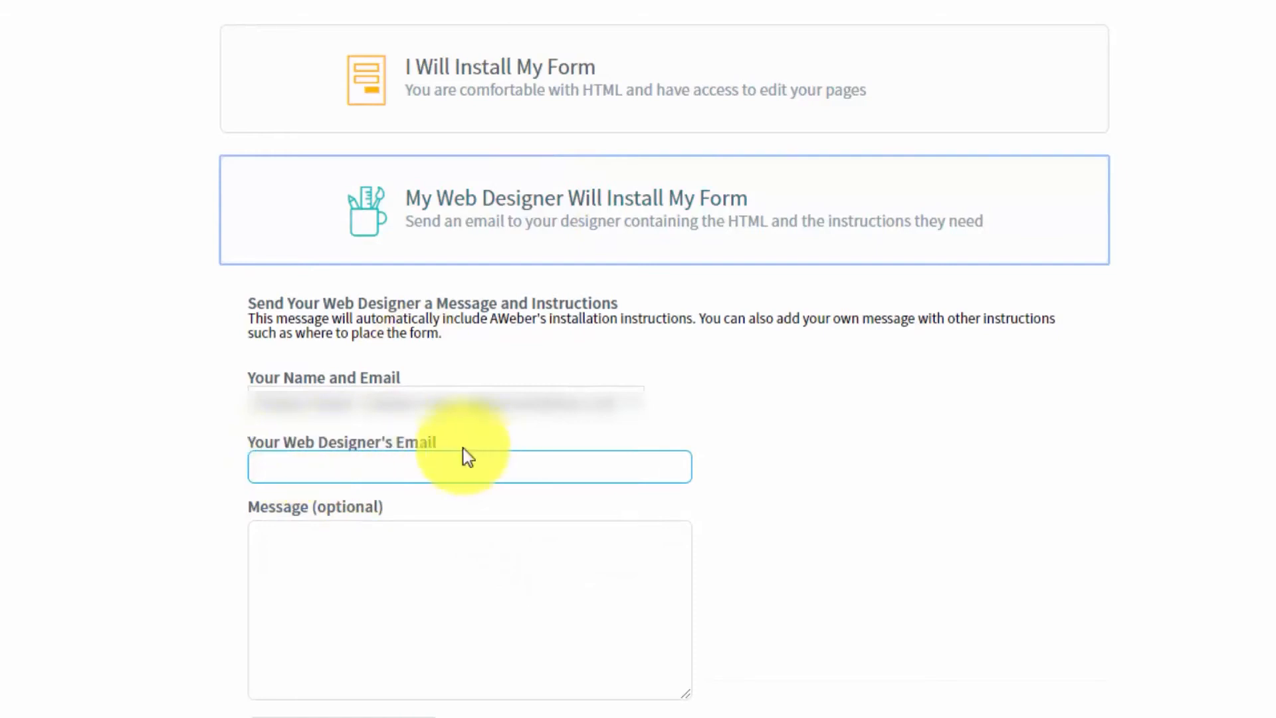
pyautogui.click(421, 561)
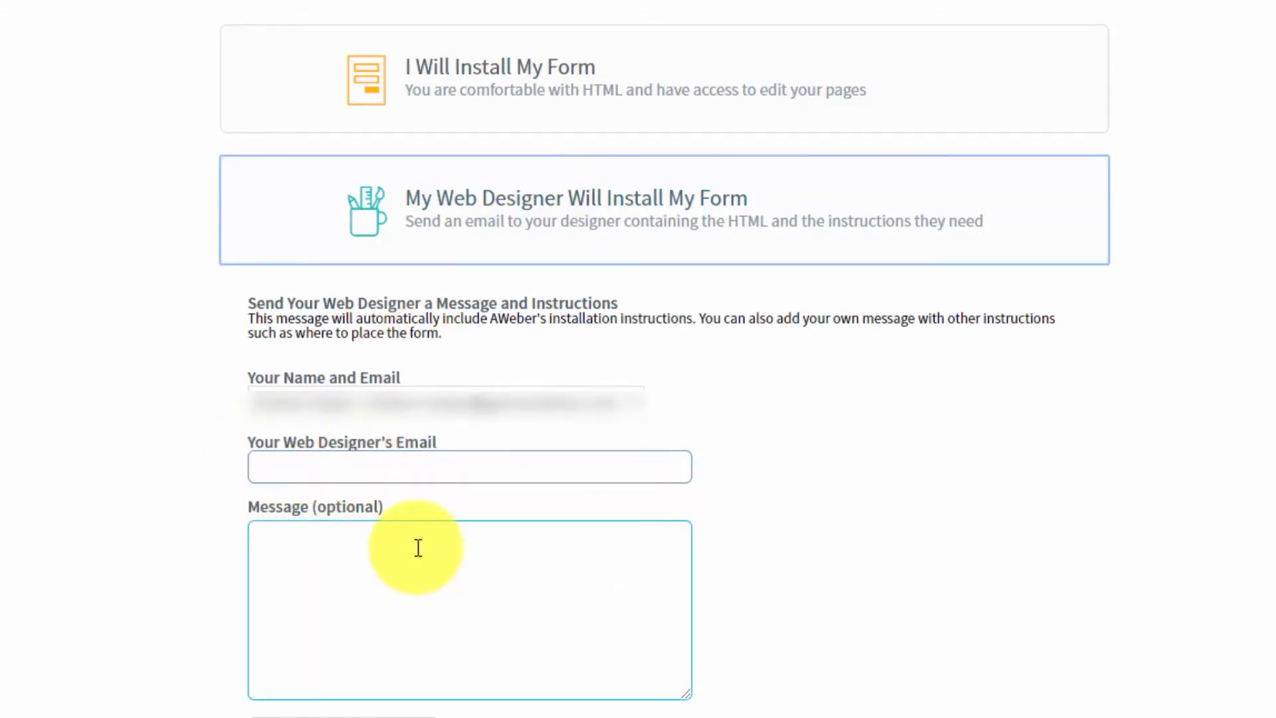
pyautogui.click(199, 464)
pyautogui.click(461, 525)
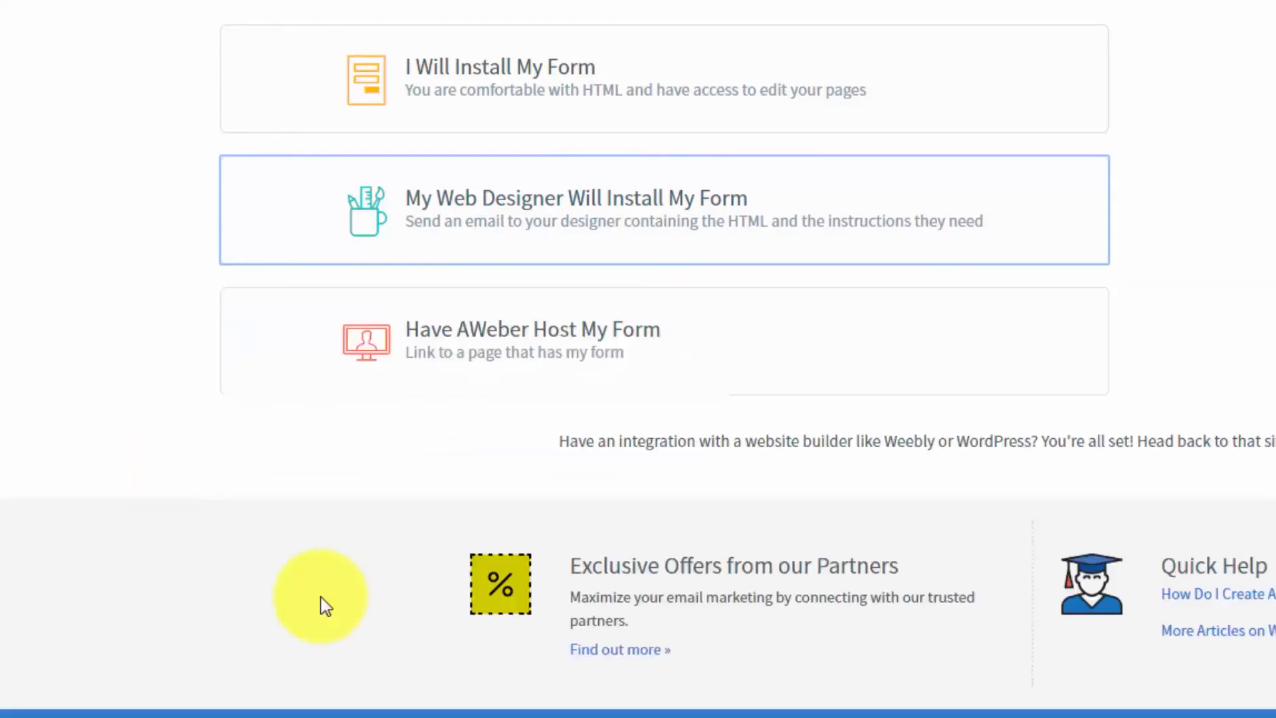
# - Choose to have AWeber host the form, copy its link and view the hosted form page
pyautogui.click(536, 345)
pyautogui.click(458, 484)
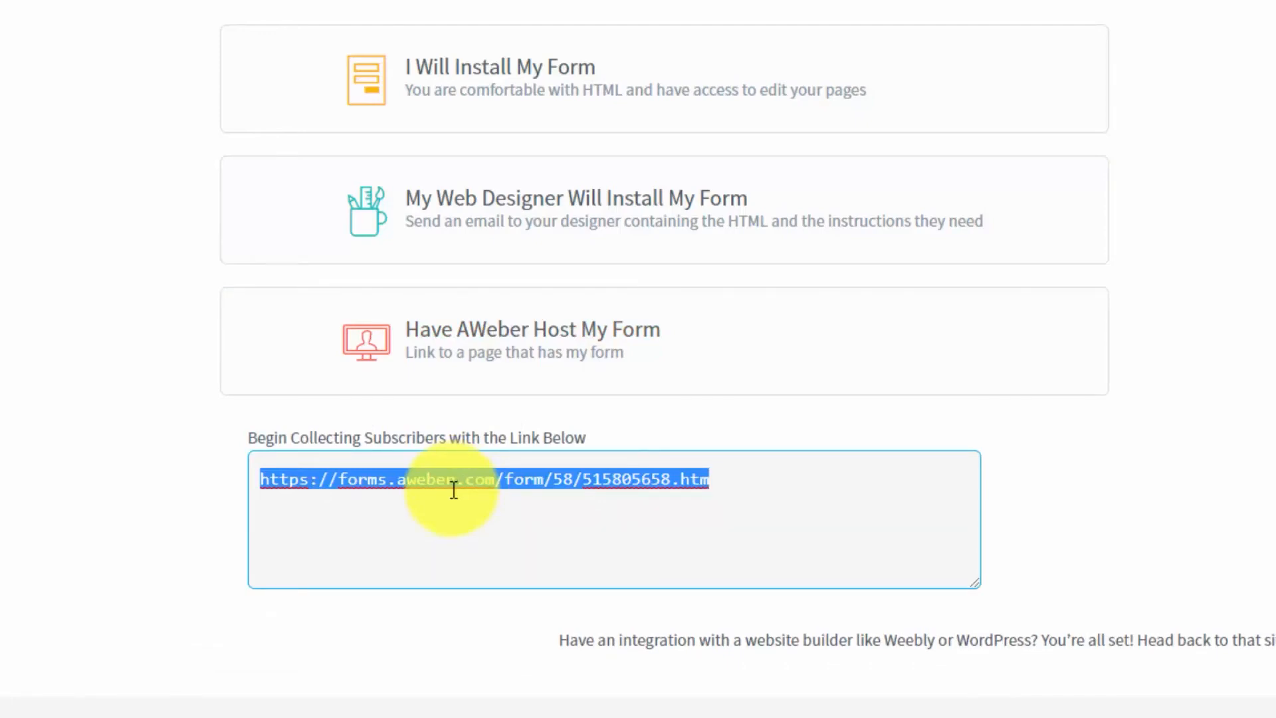
pyautogui.rightClick(453, 480)
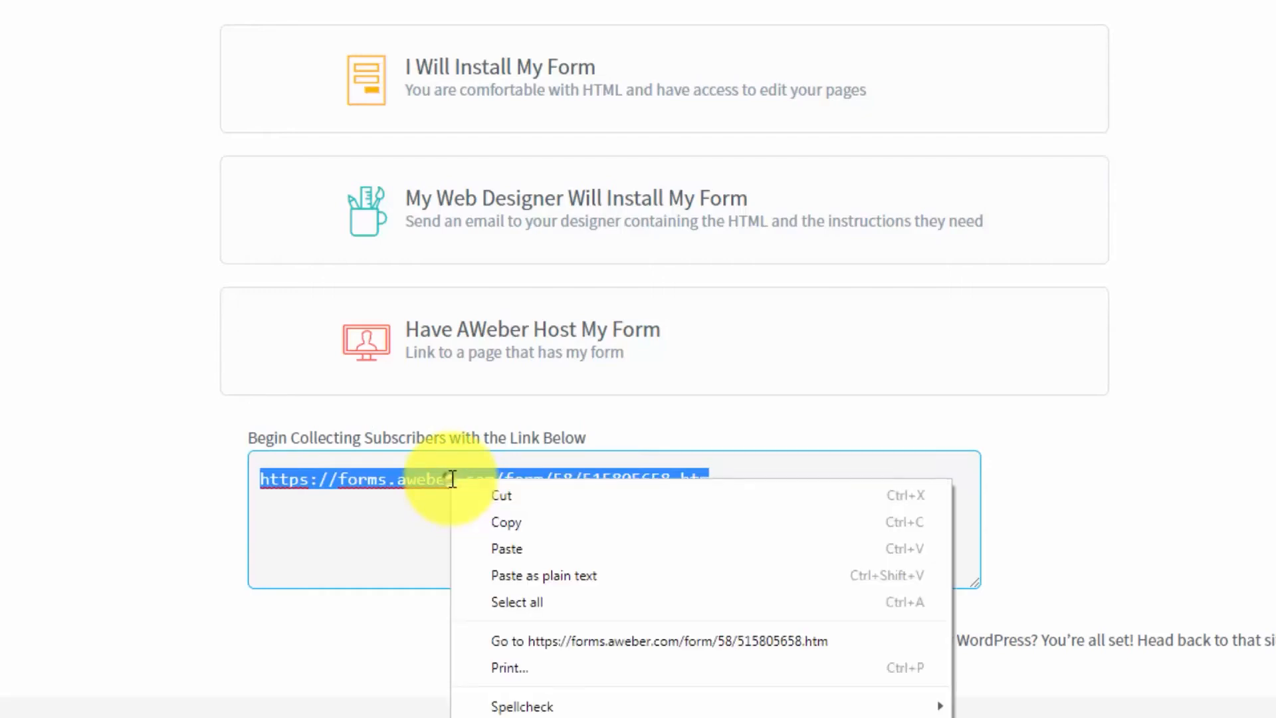
pyautogui.click(489, 524)
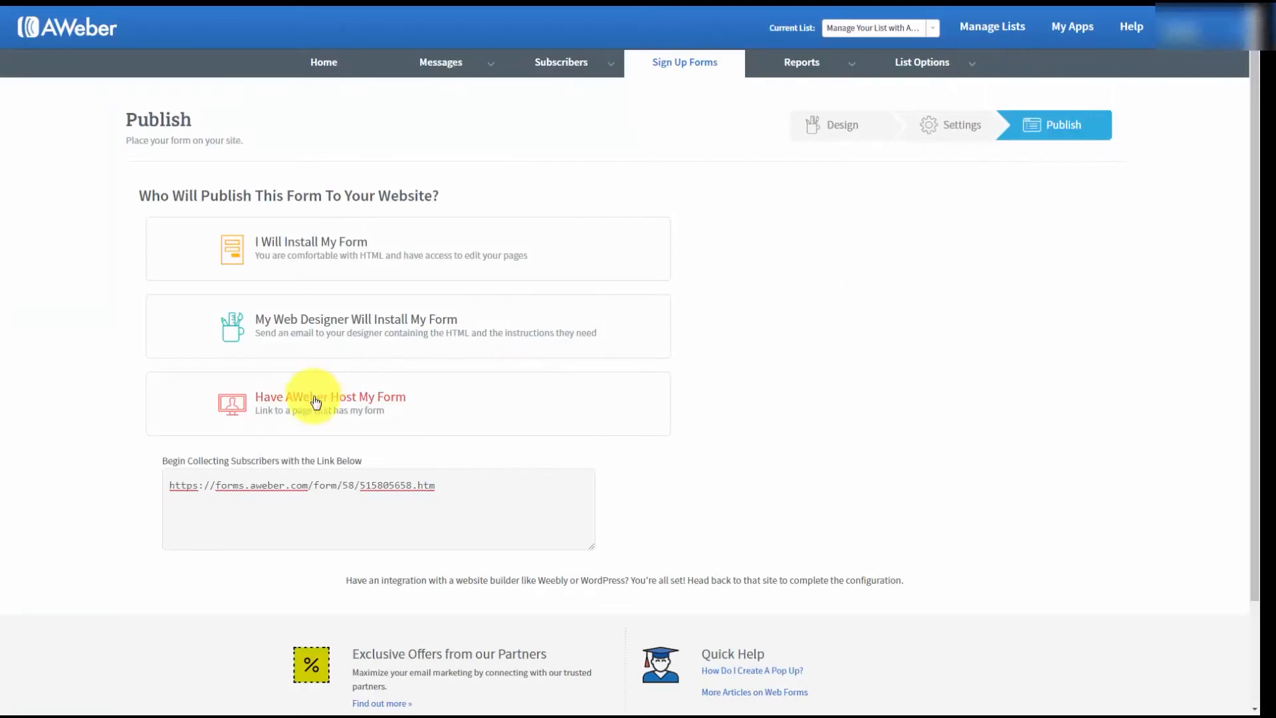
pyautogui.click(315, 401)
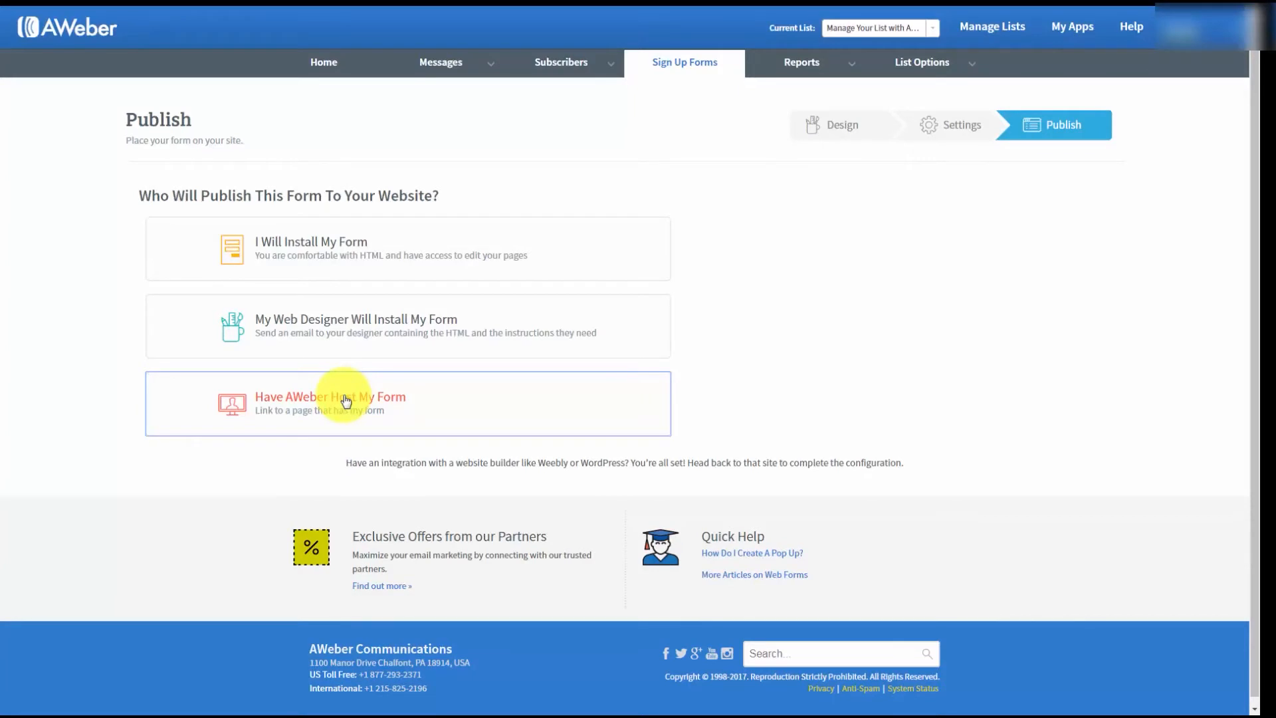
# - Return to installing the form yourself and copy the Javascript snippet
pyautogui.click(335, 249)
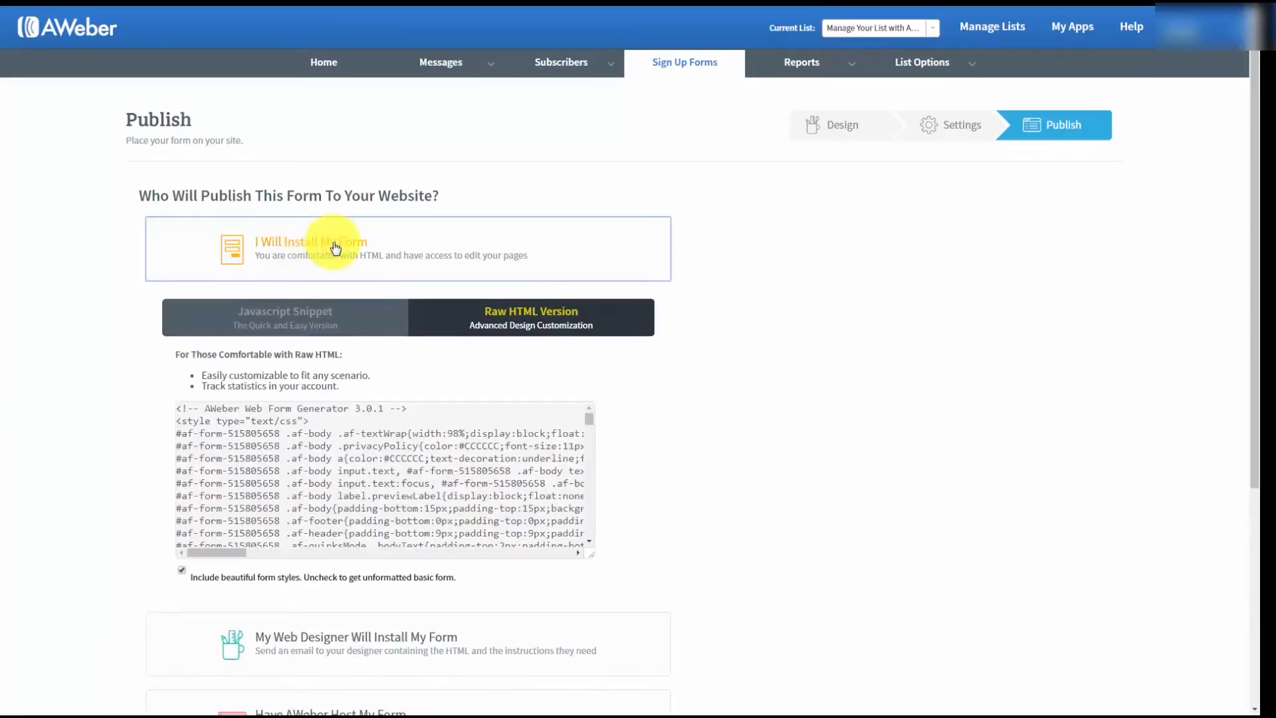
pyautogui.click(284, 313)
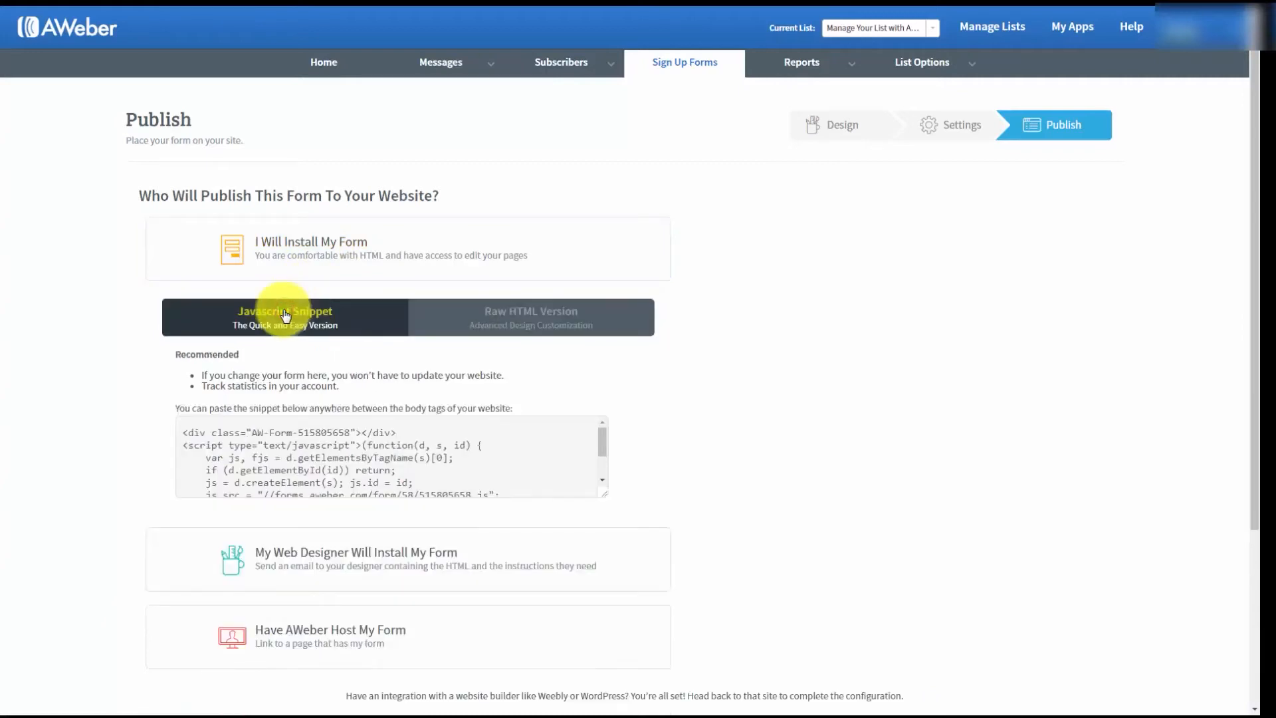
pyautogui.click(274, 438)
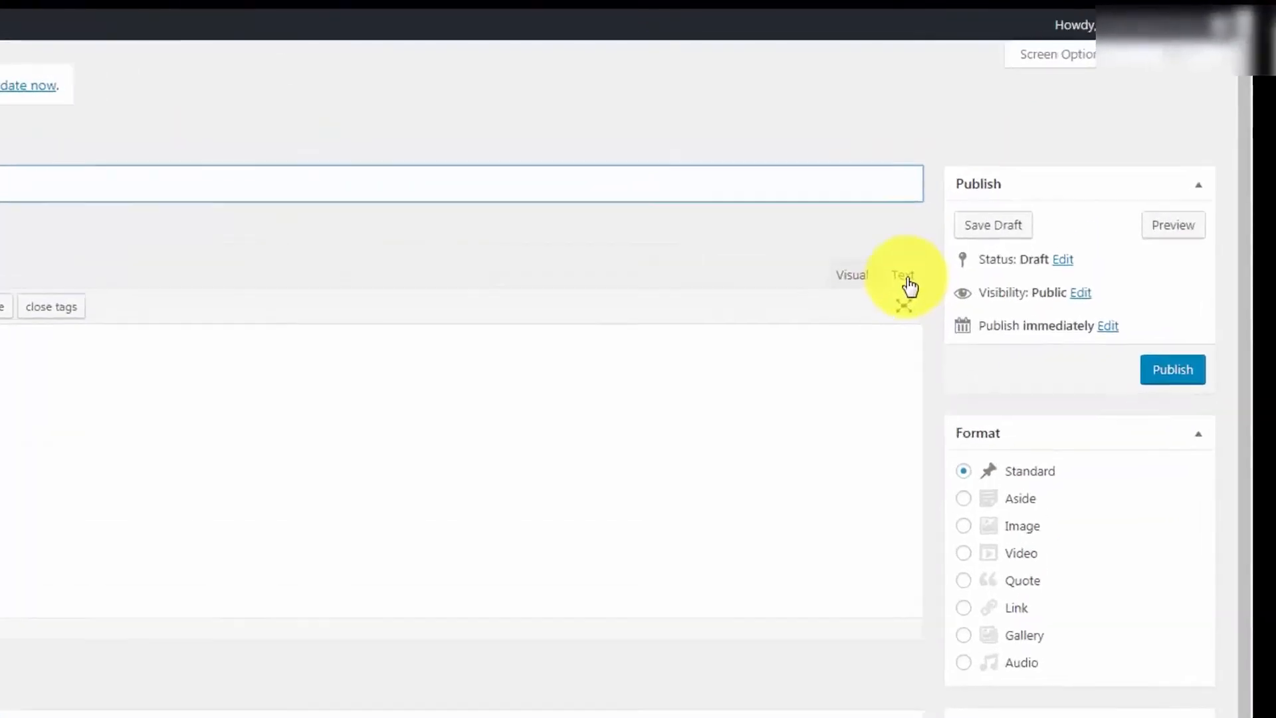
# - In WordPress, paste the form's Javascript snippet into the body of a new post using the Text editor
pyautogui.click(1026, 186)
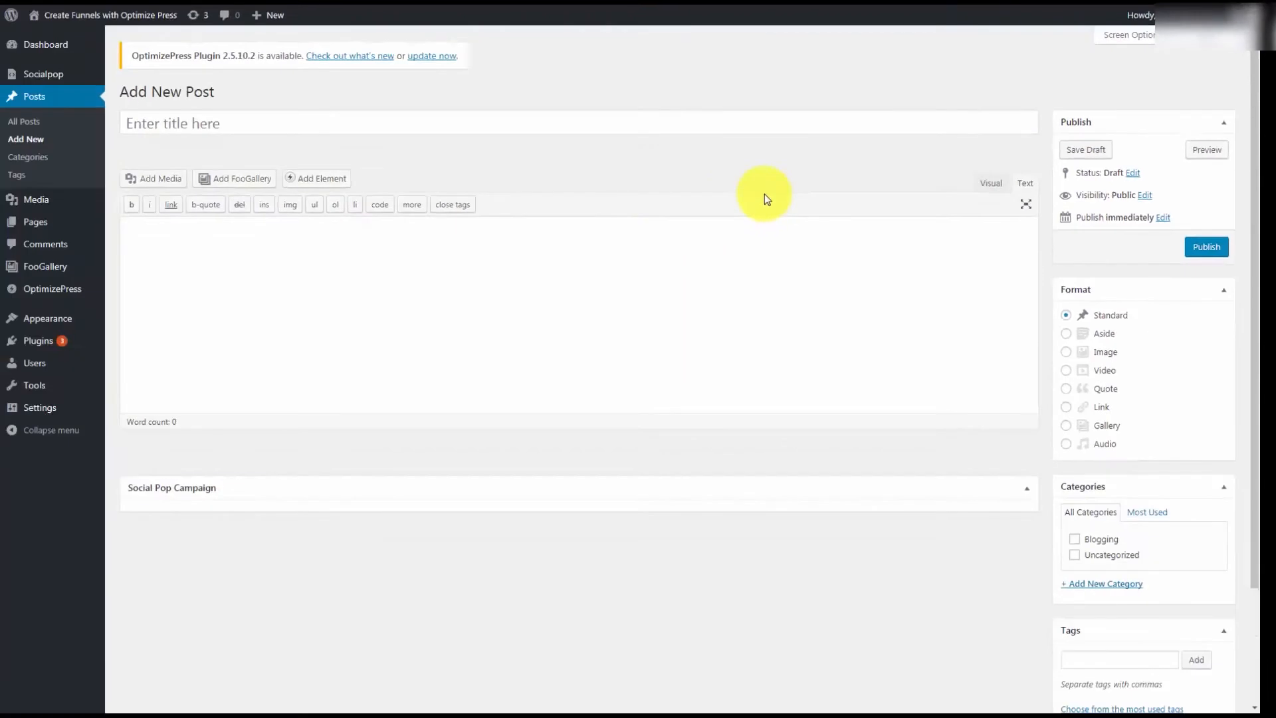
pyautogui.click(158, 230)
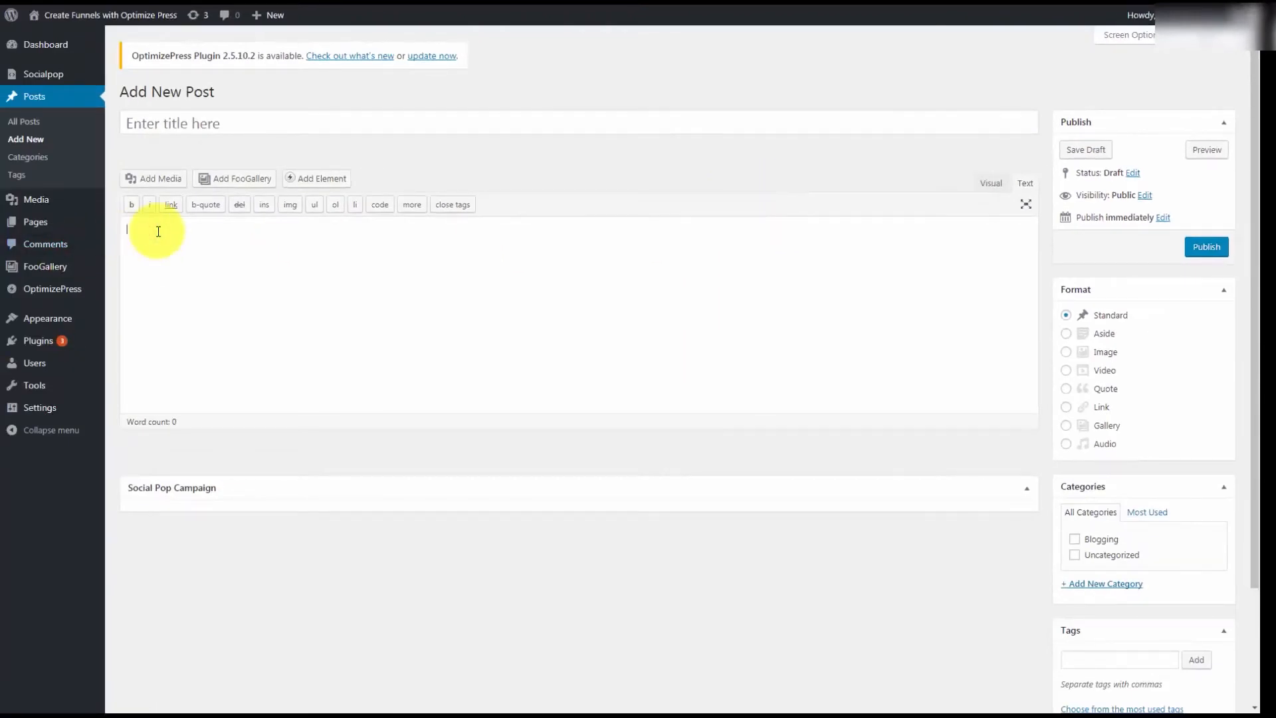
pyautogui.hotkey('ctrl', 'v')
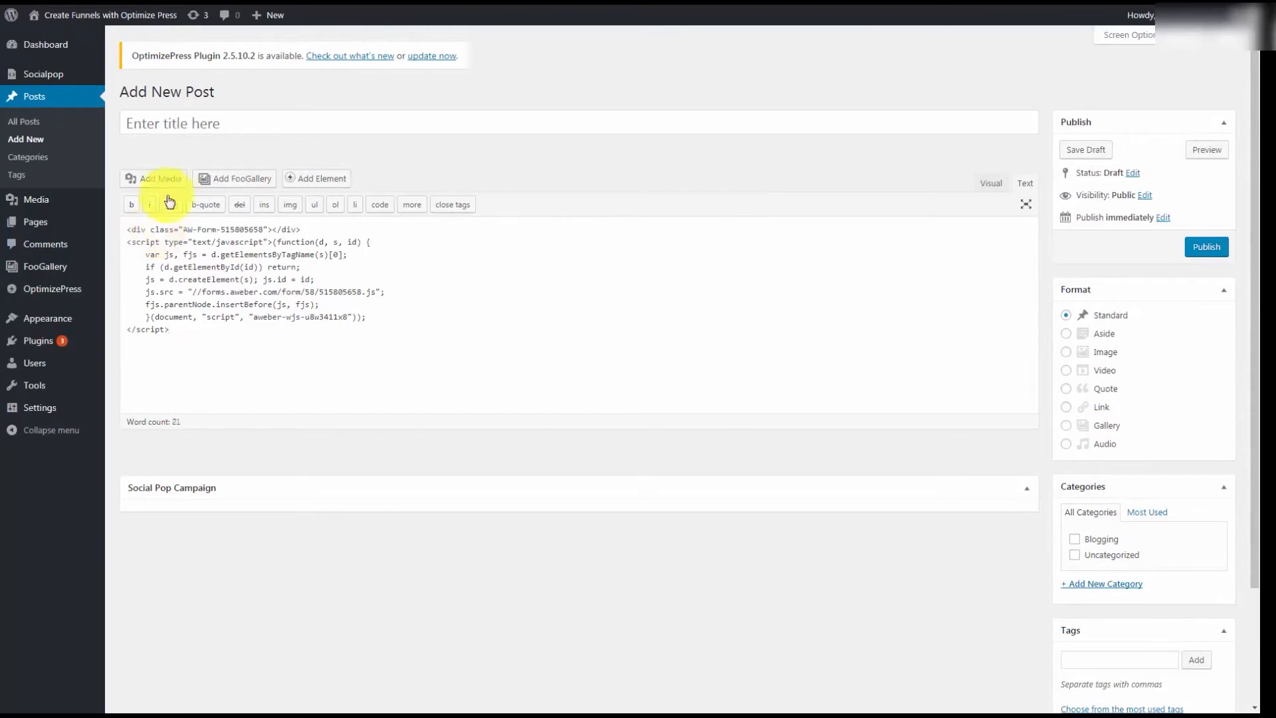
# - Publish the post under the title Sample Opt In and view the published post
pyautogui.click(165, 123)
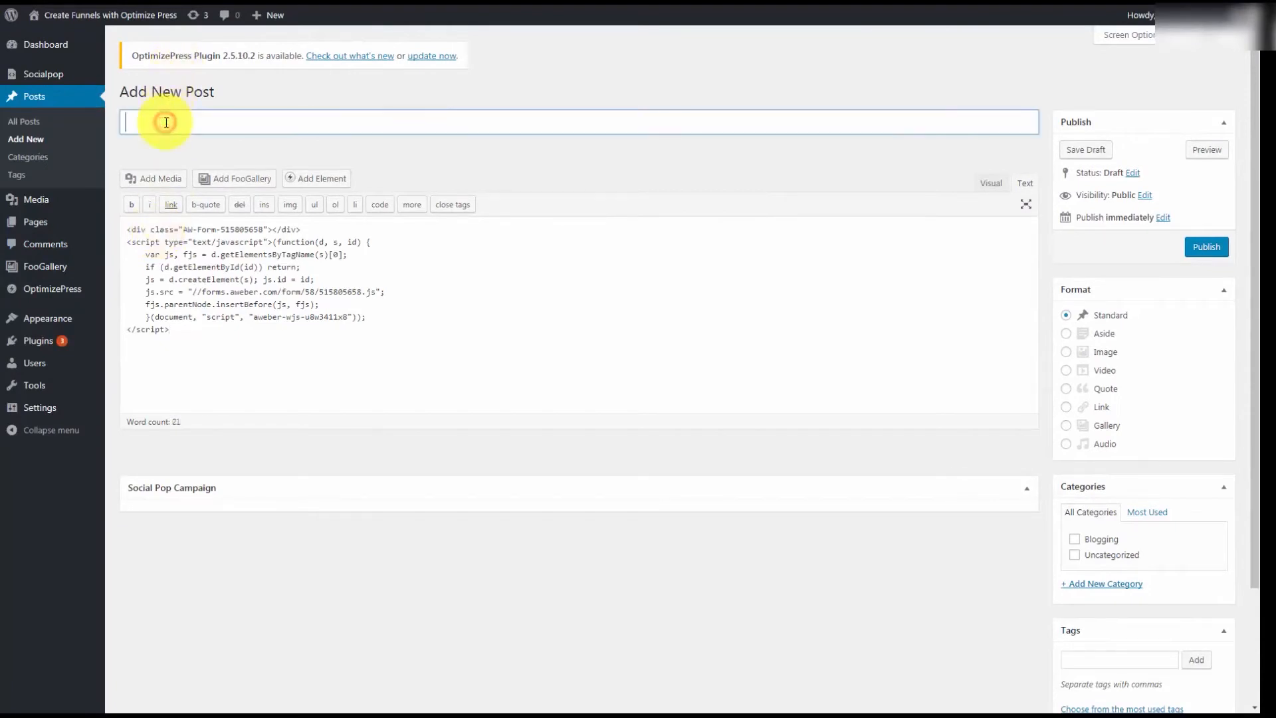
pyautogui.write('Sample Opt In')
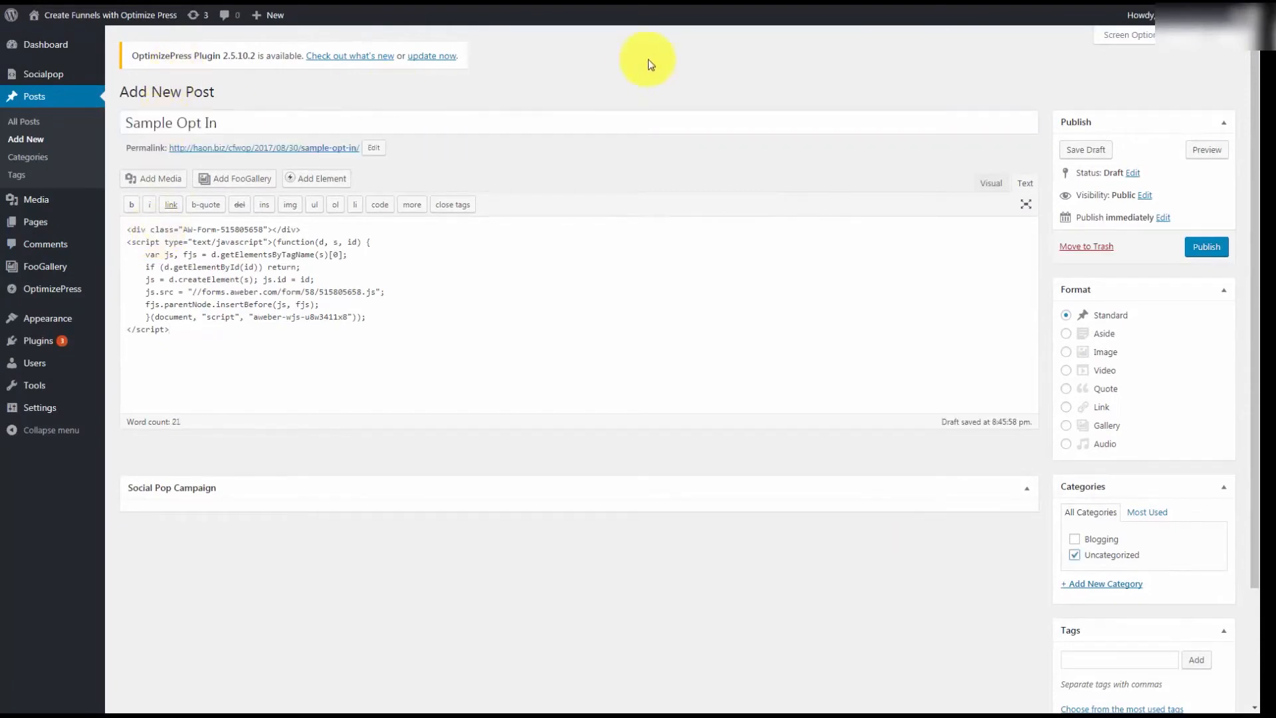
pyautogui.click(1205, 247)
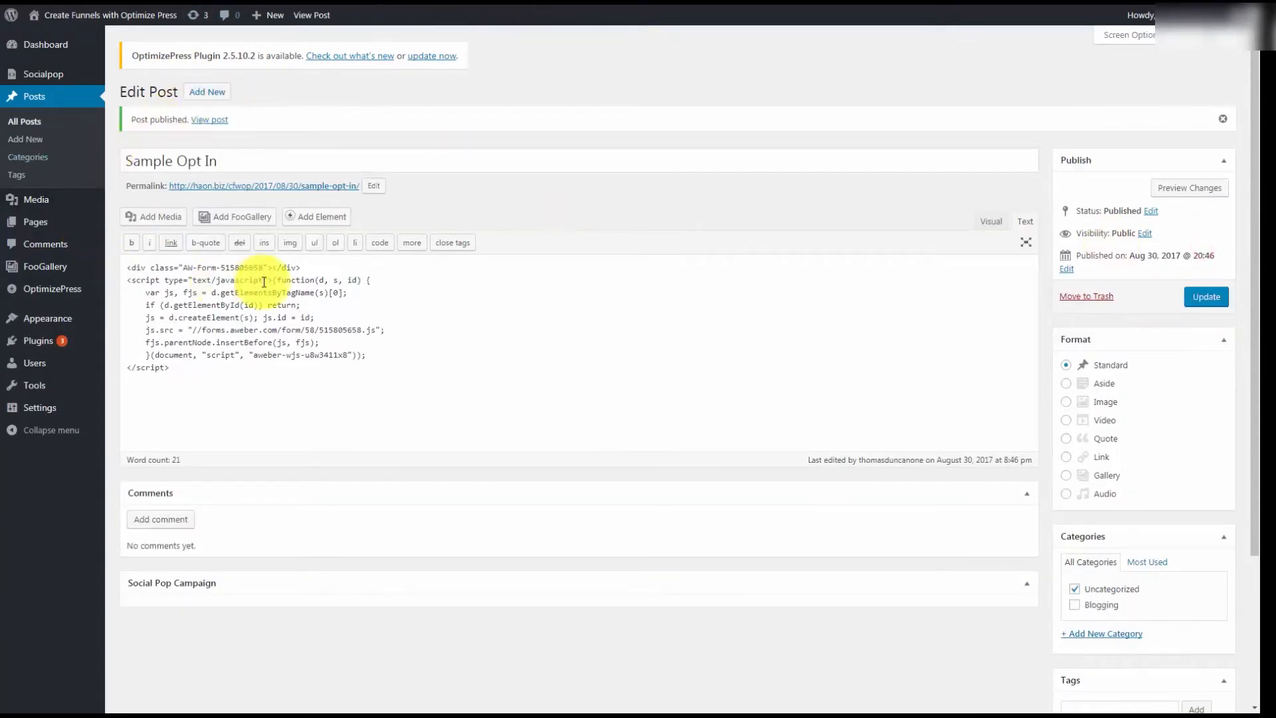
pyautogui.click(219, 122)
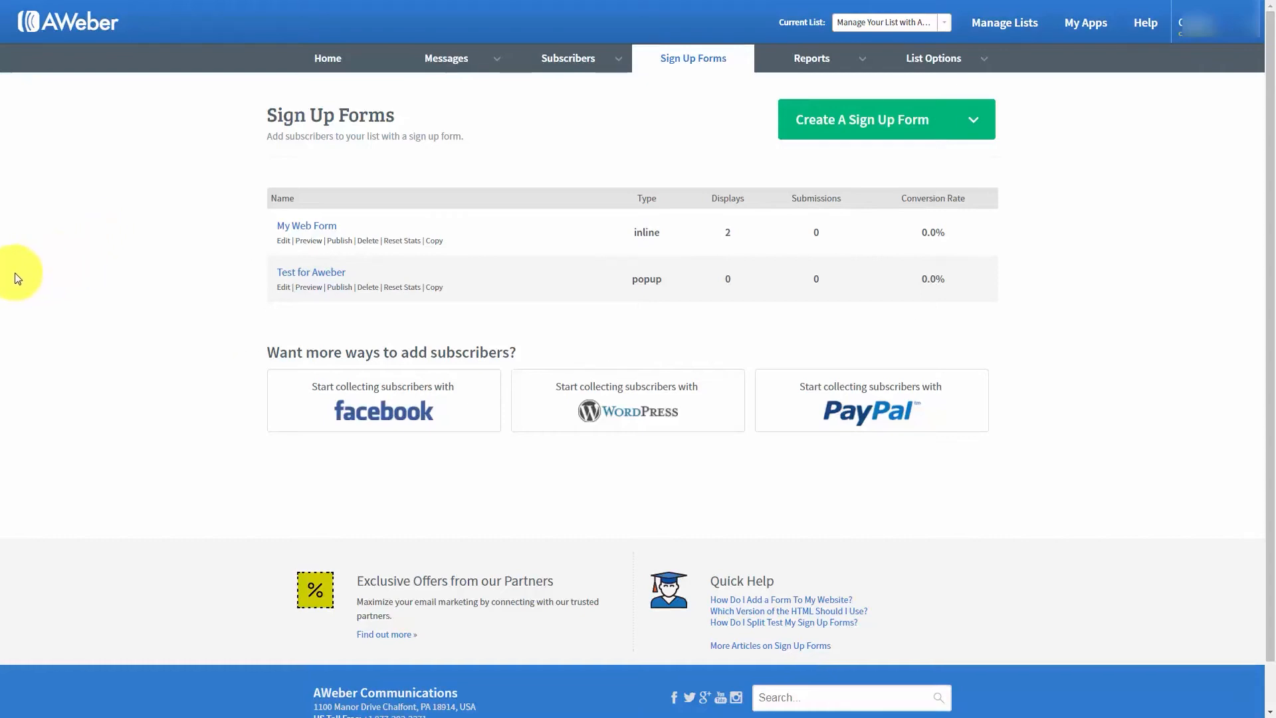
# - Back in AWeber, enable the PayPal integration for collecting subscribers and grant AWeber permission in PayPal
pyautogui.click(1082, 32)
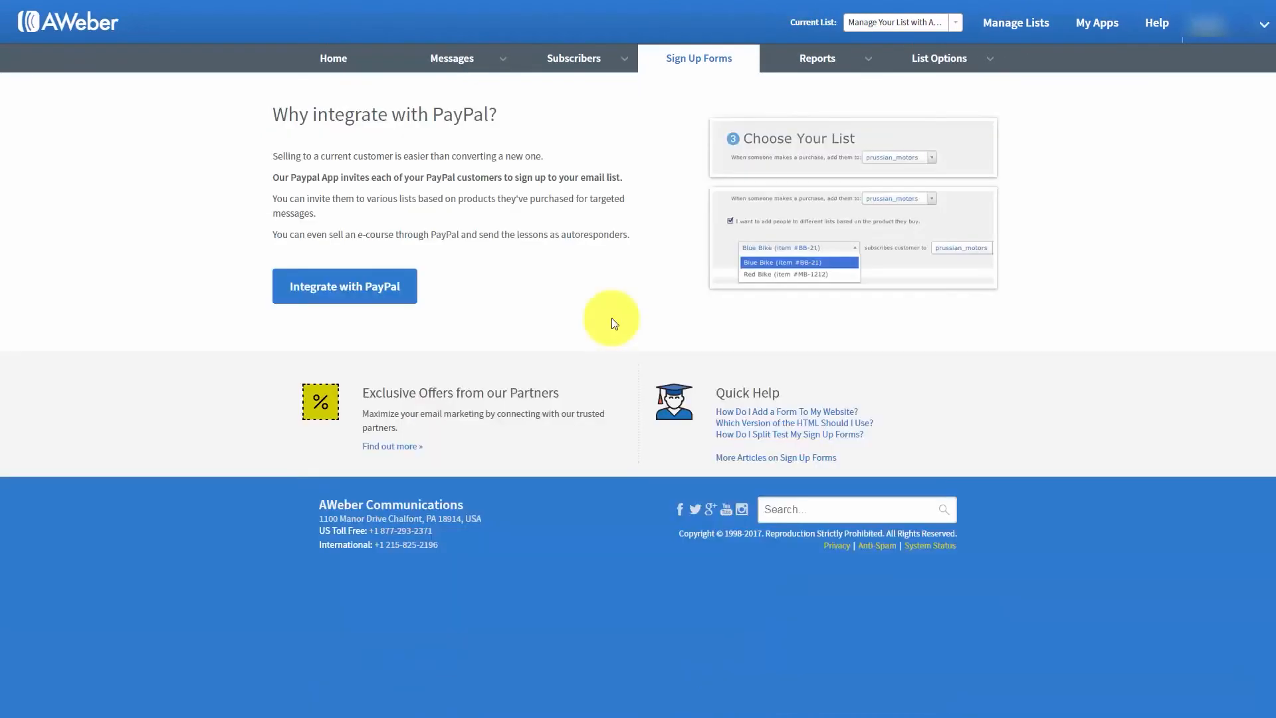
pyautogui.click(385, 291)
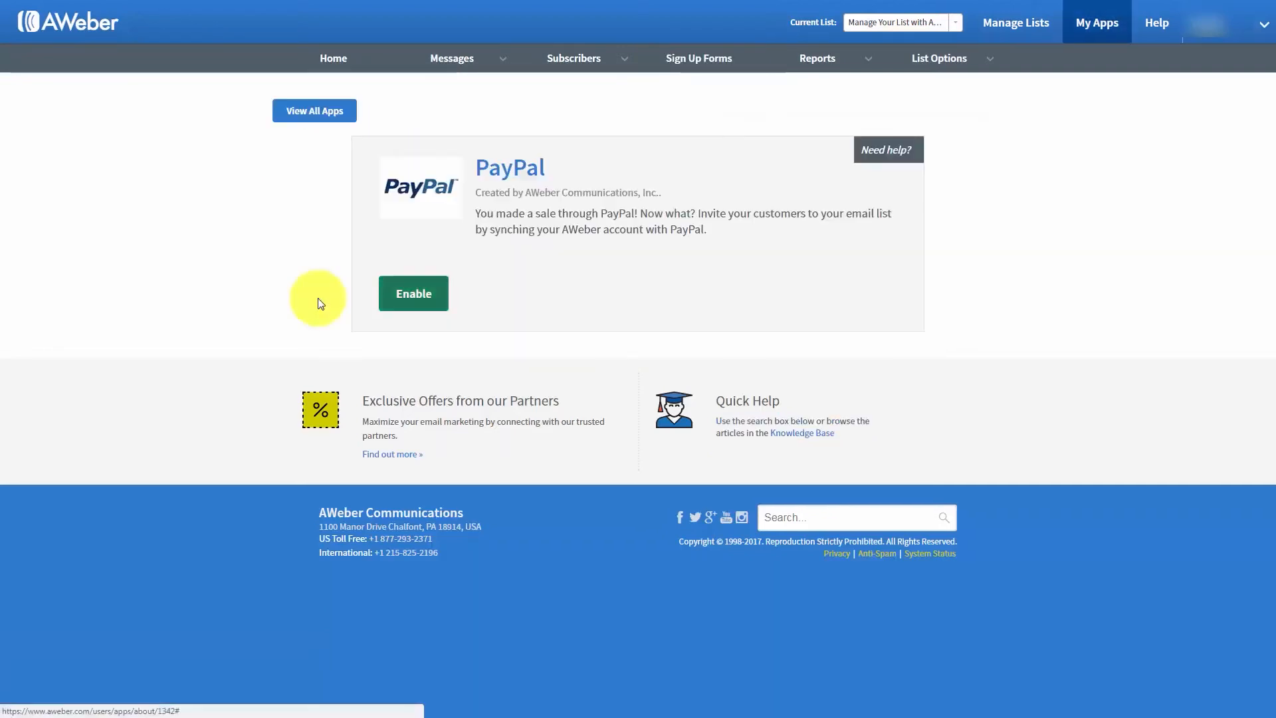
pyautogui.click(411, 297)
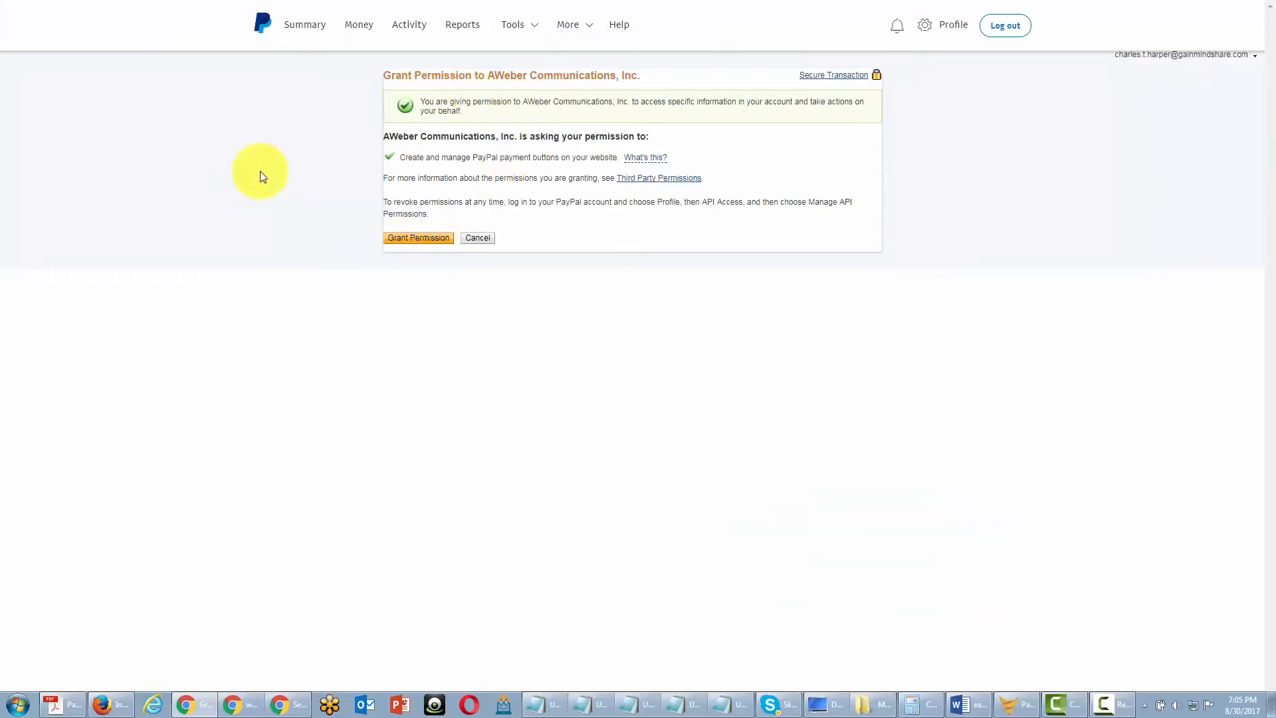
pyautogui.click(418, 238)
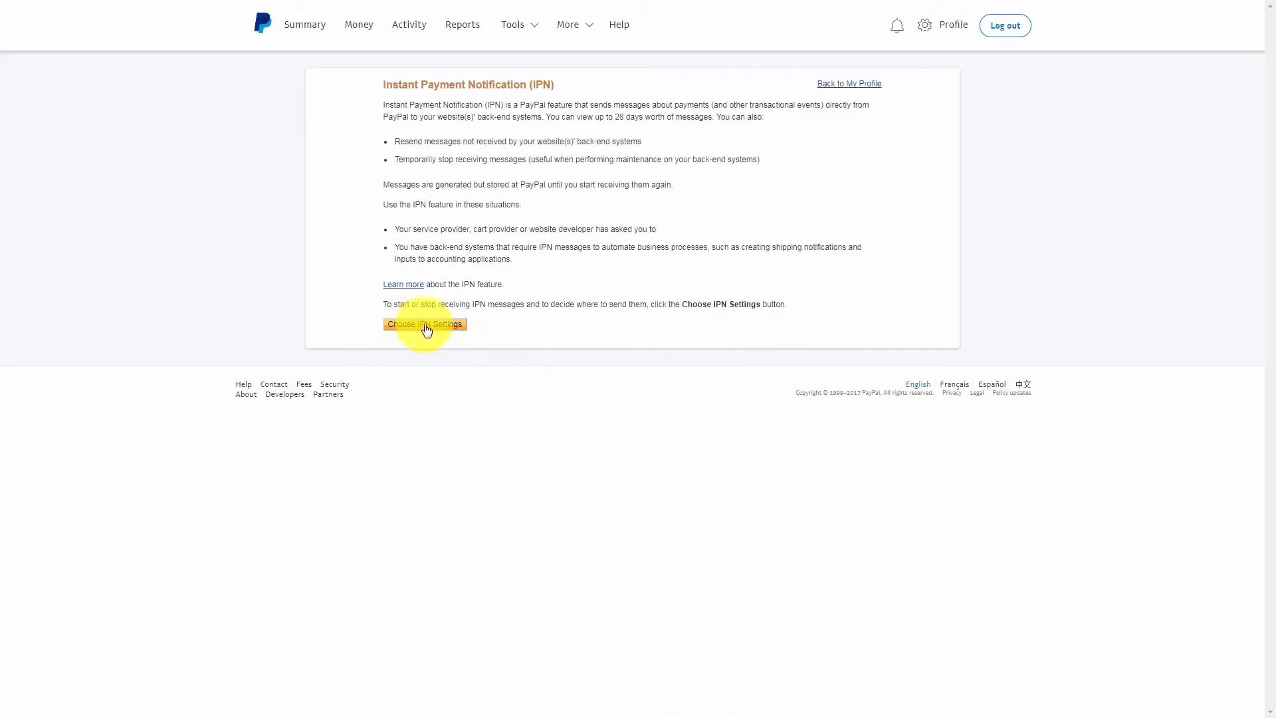
# - In PayPal's IPN settings, enter the notification URL copied from AWeber and select Receive IPN messages (Enabled)
pyautogui.click(426, 325)
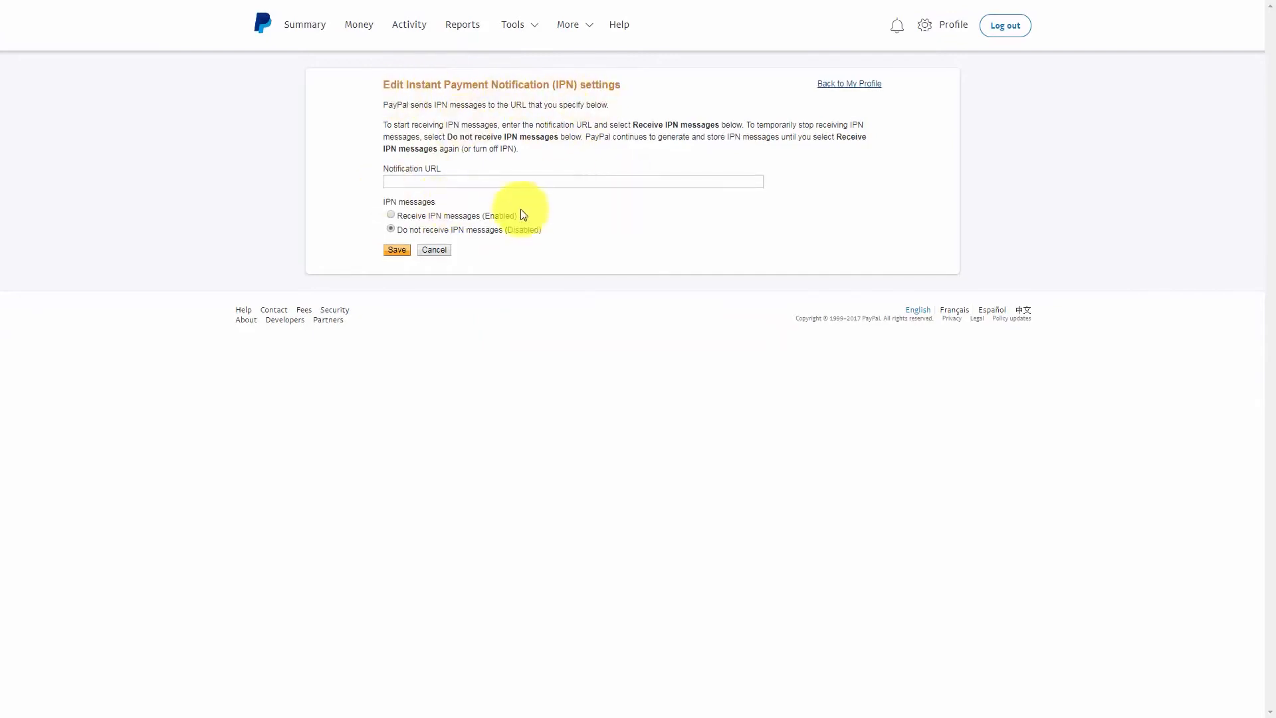
pyautogui.hotkey('ctrl', 'shift', 'Tab')
pyautogui.click(638, 318)
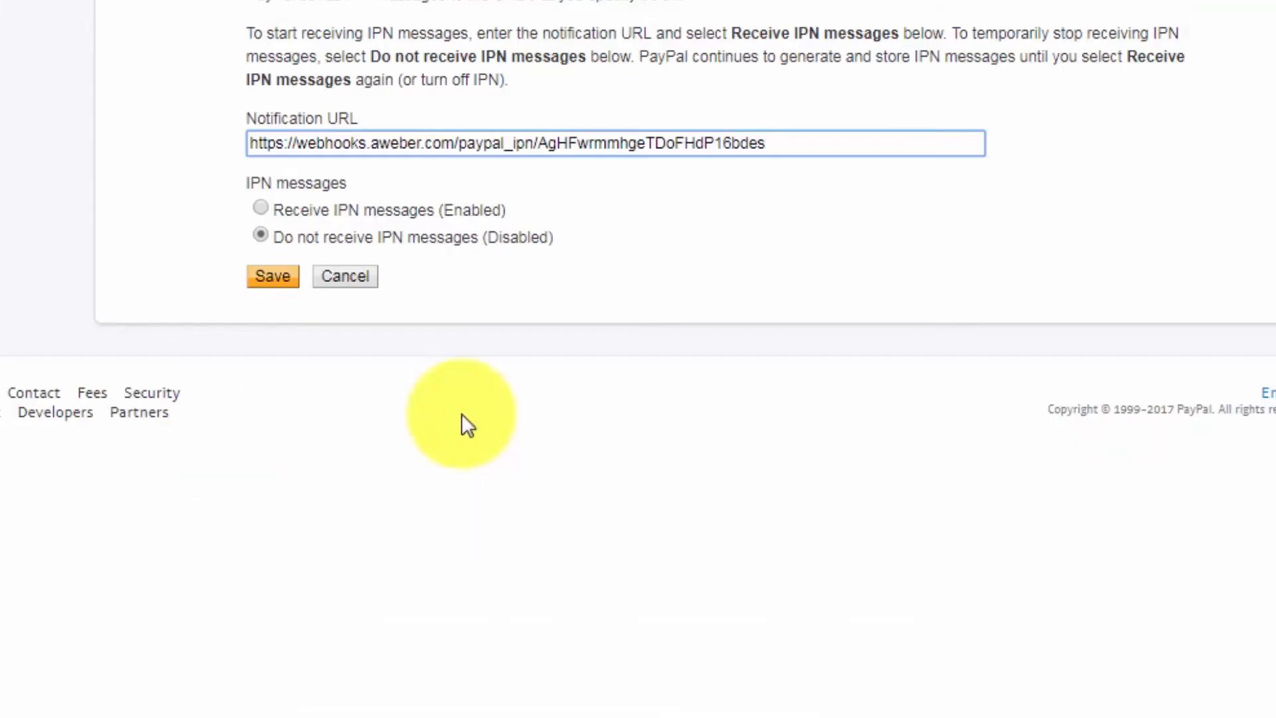
pyautogui.click(261, 207)
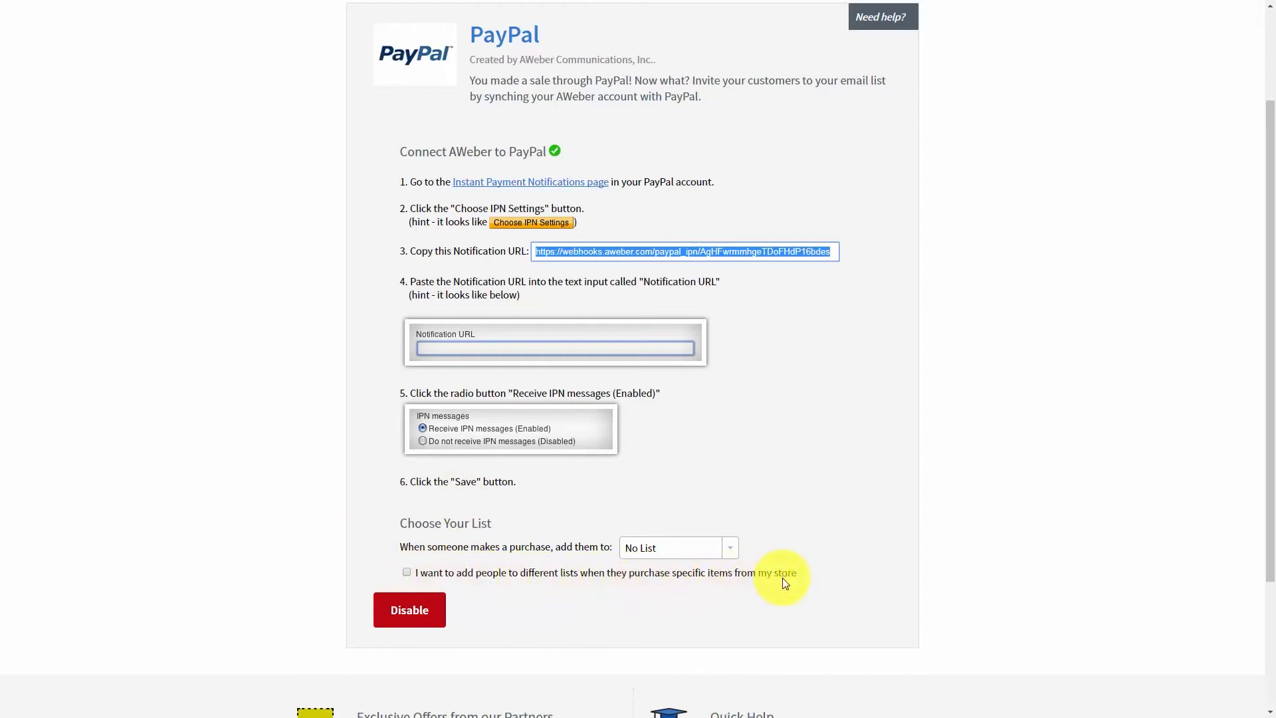
# - In AWeber's PayPal app, enable item-specific lists and add a rule subscribing FBCash purchasers to Manage Your List with Aweber
pyautogui.click(407, 572)
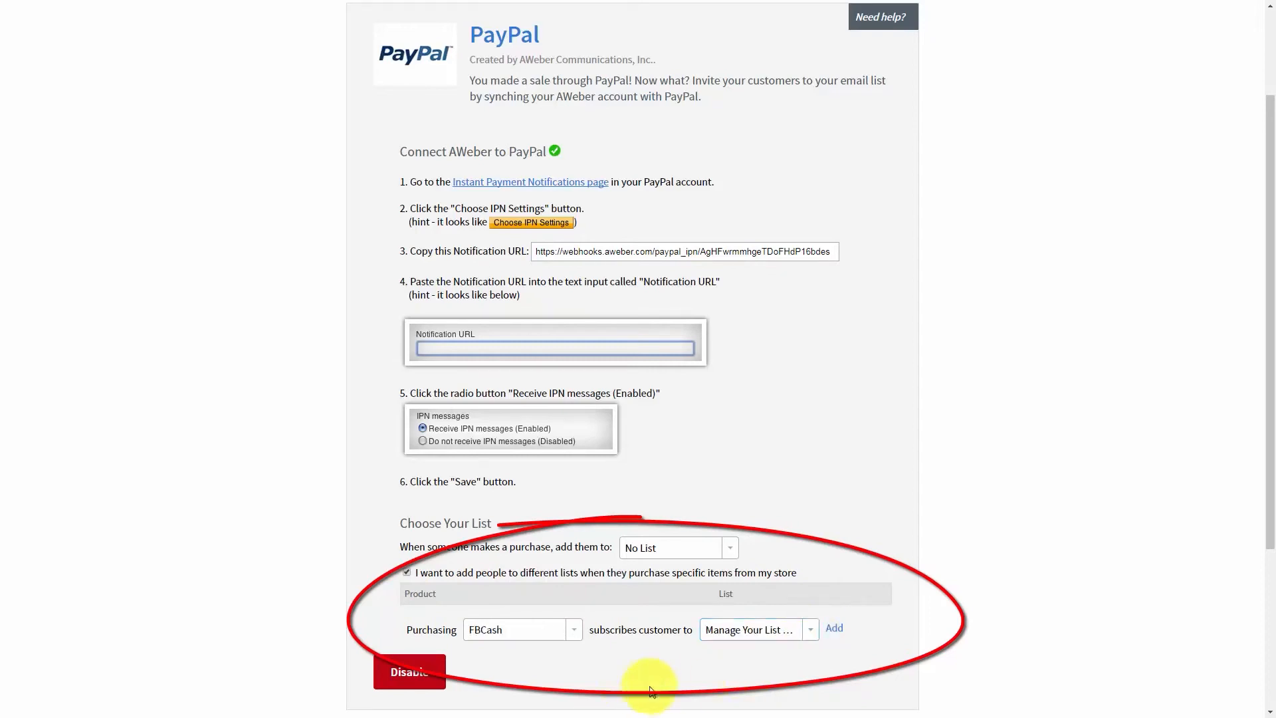
pyautogui.click(834, 630)
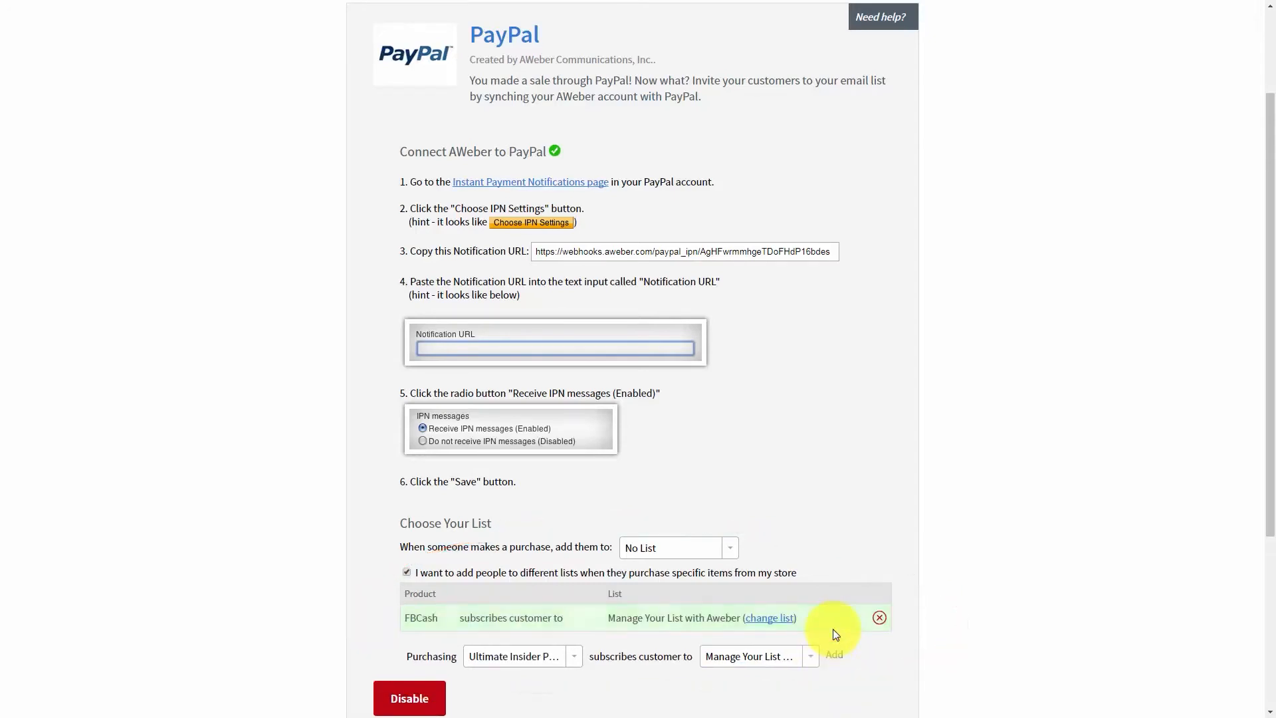
pyautogui.scroll(-1, 727, 615)
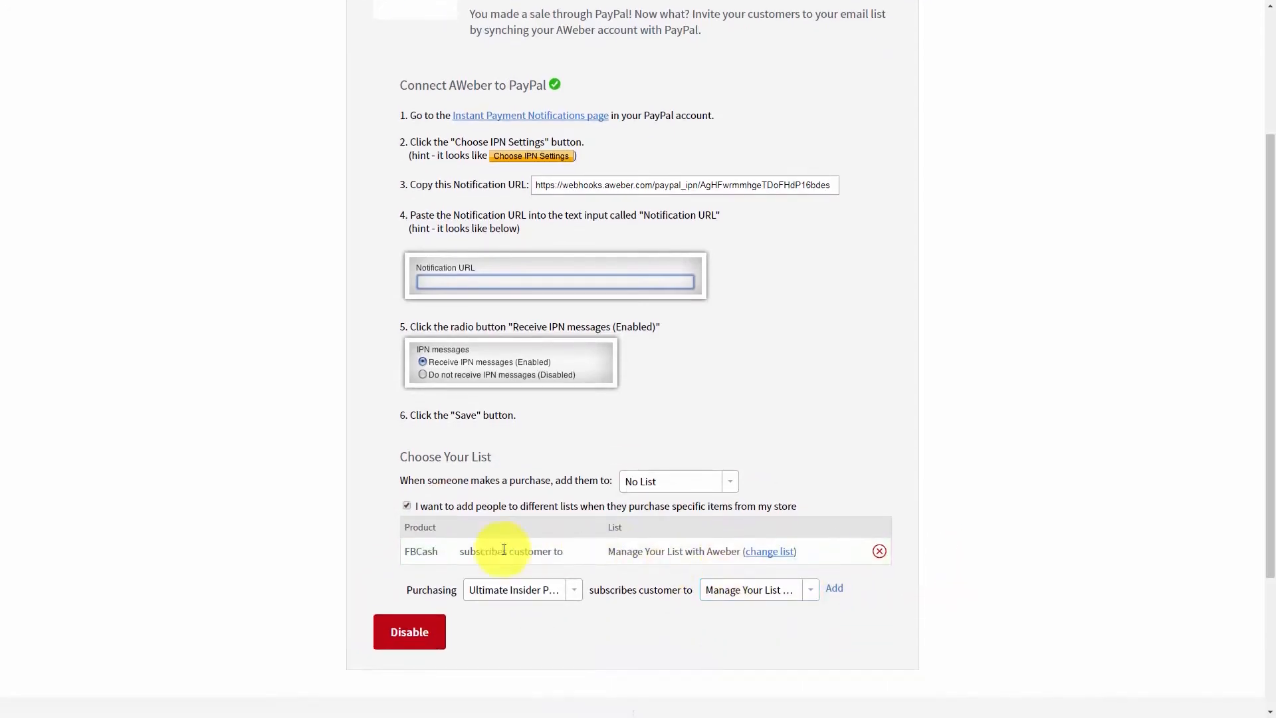
pyautogui.scroll(1, 476, 558)
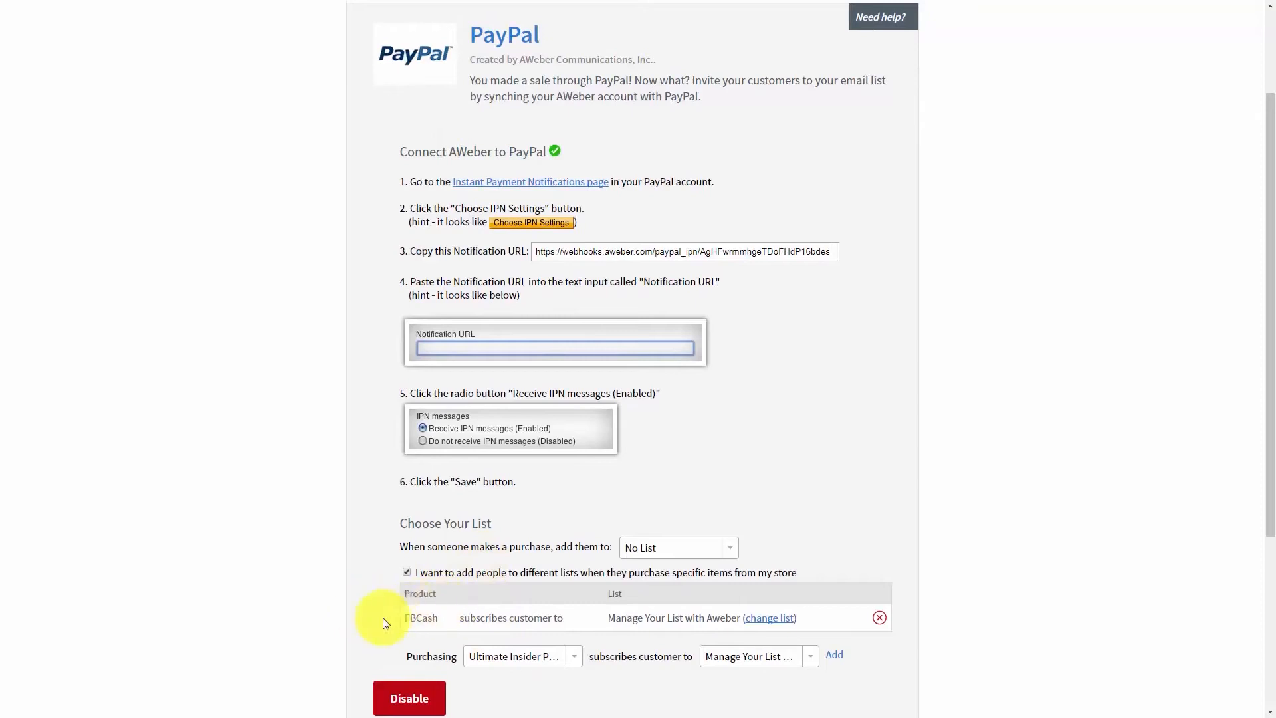
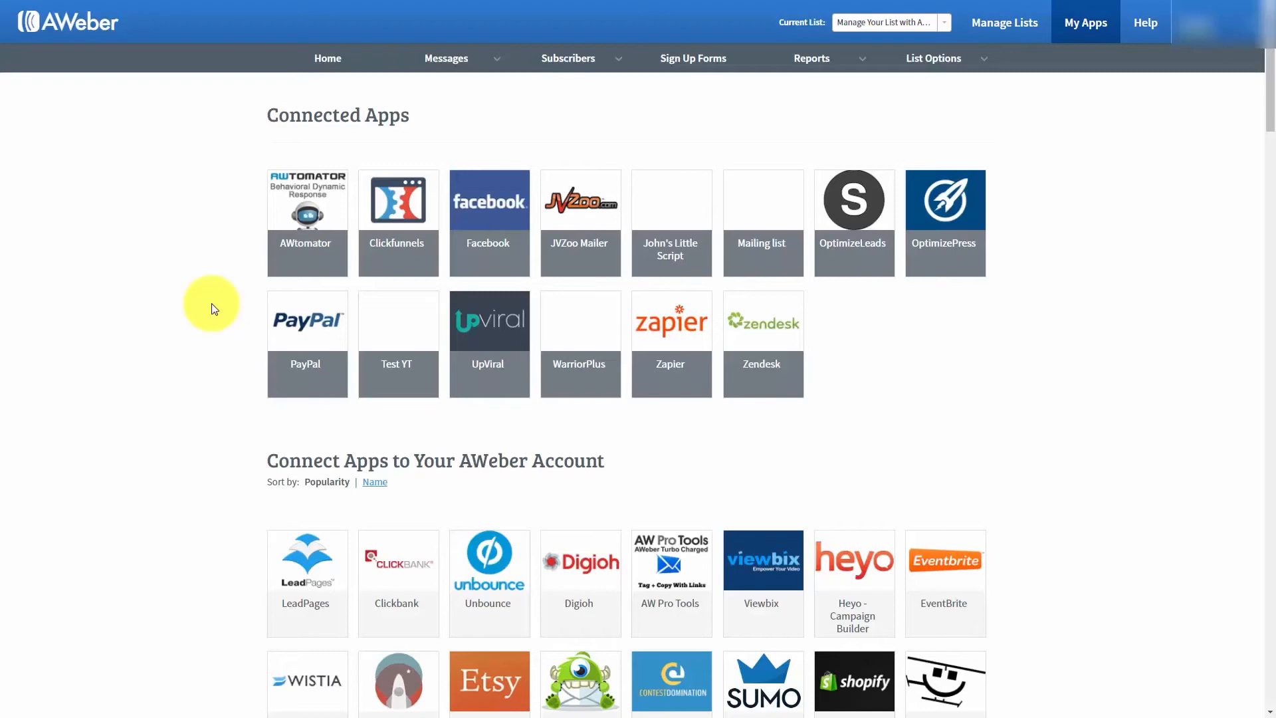
# - Enable the GoToWebinar integration in AWeber's apps and create the Zapier Zap that adds GoToWebinar registrants to an Aweber mailing list
pyautogui.scroll(-20, 213, 310)
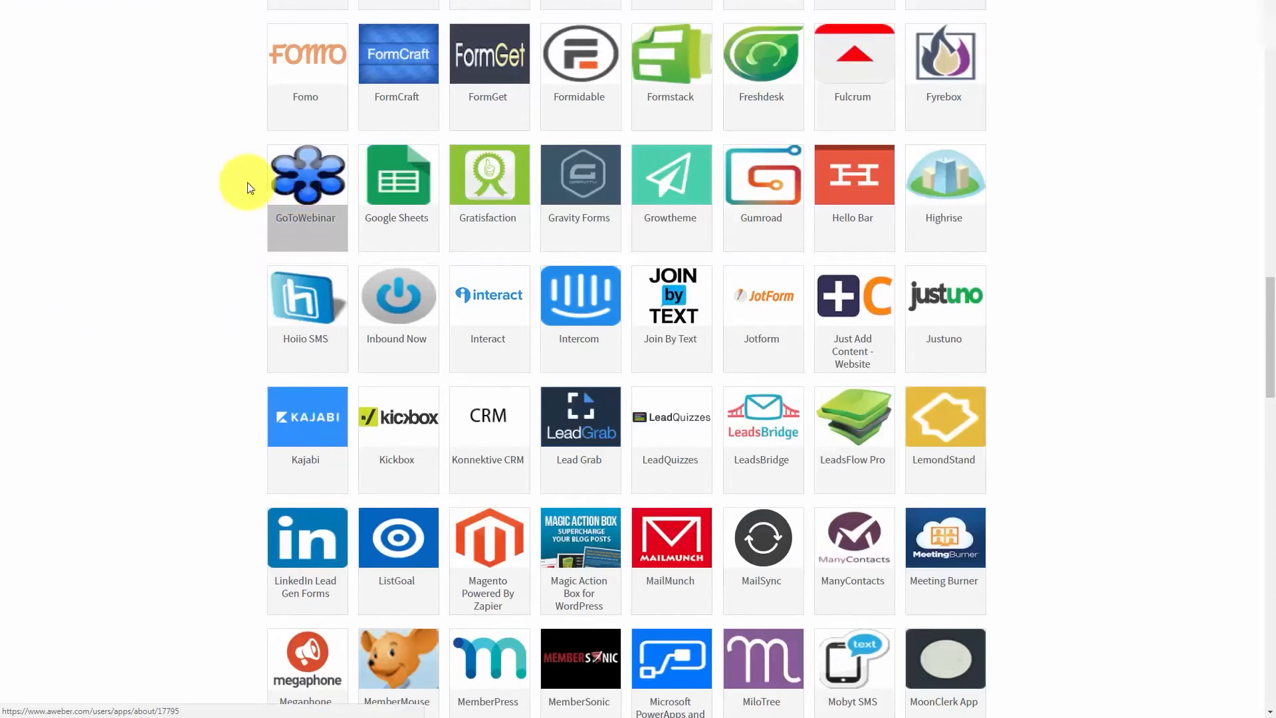
pyautogui.click(296, 182)
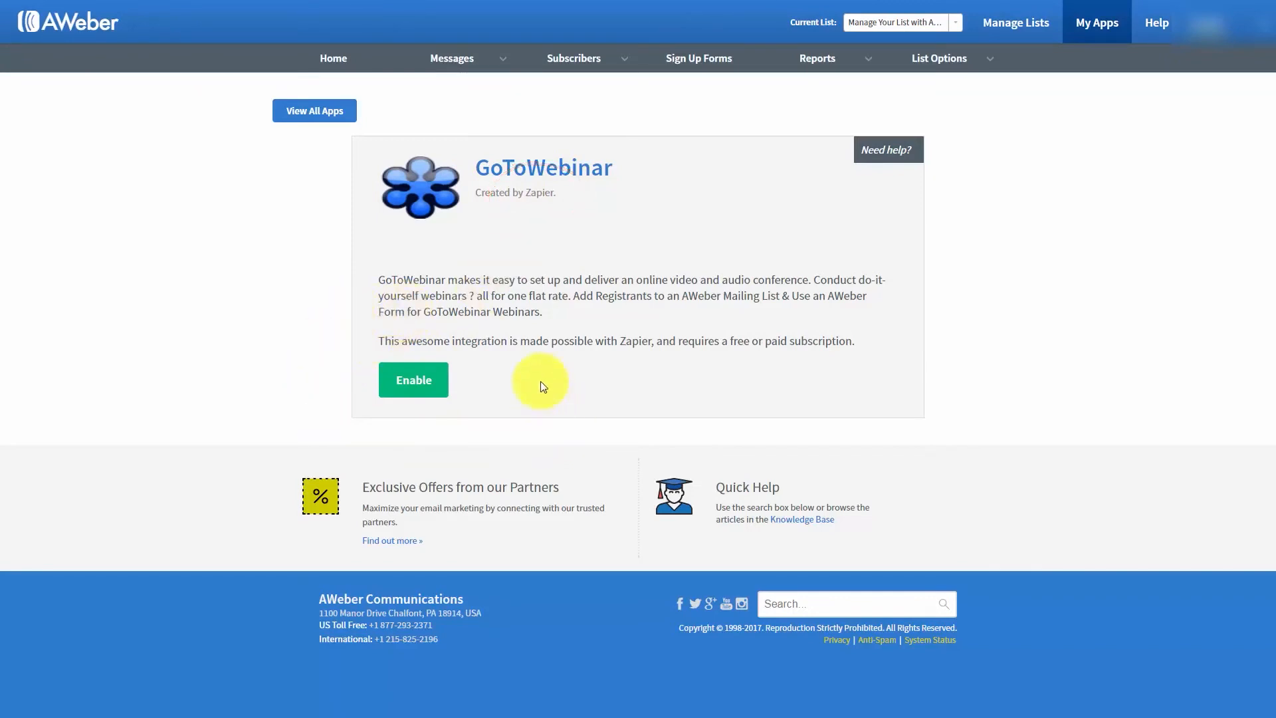
pyautogui.click(424, 387)
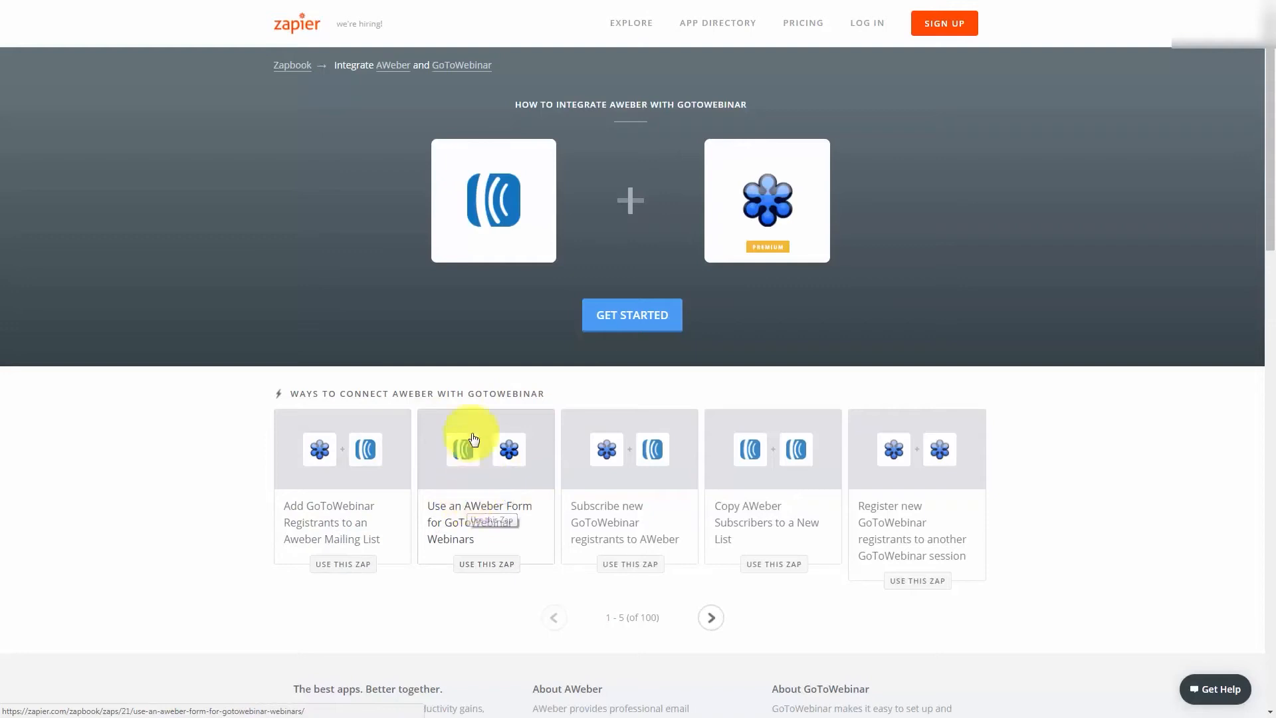
pyautogui.click(277, 479)
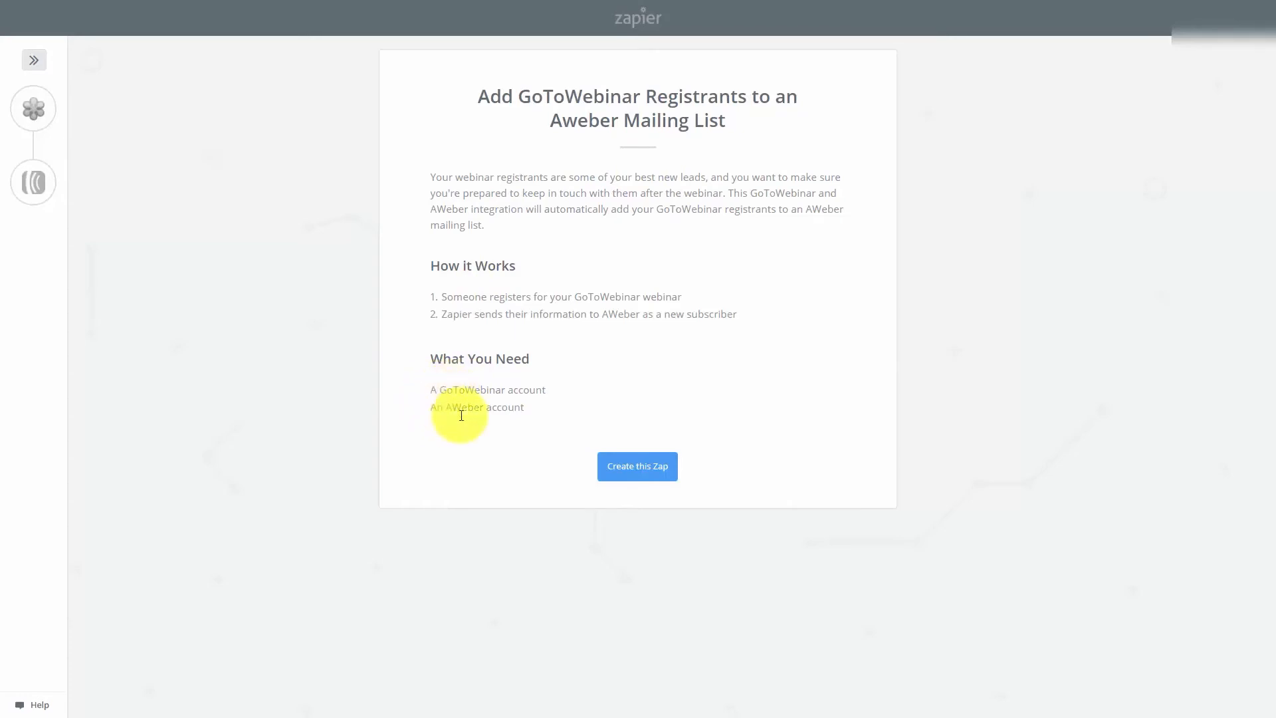
pyautogui.click(627, 470)
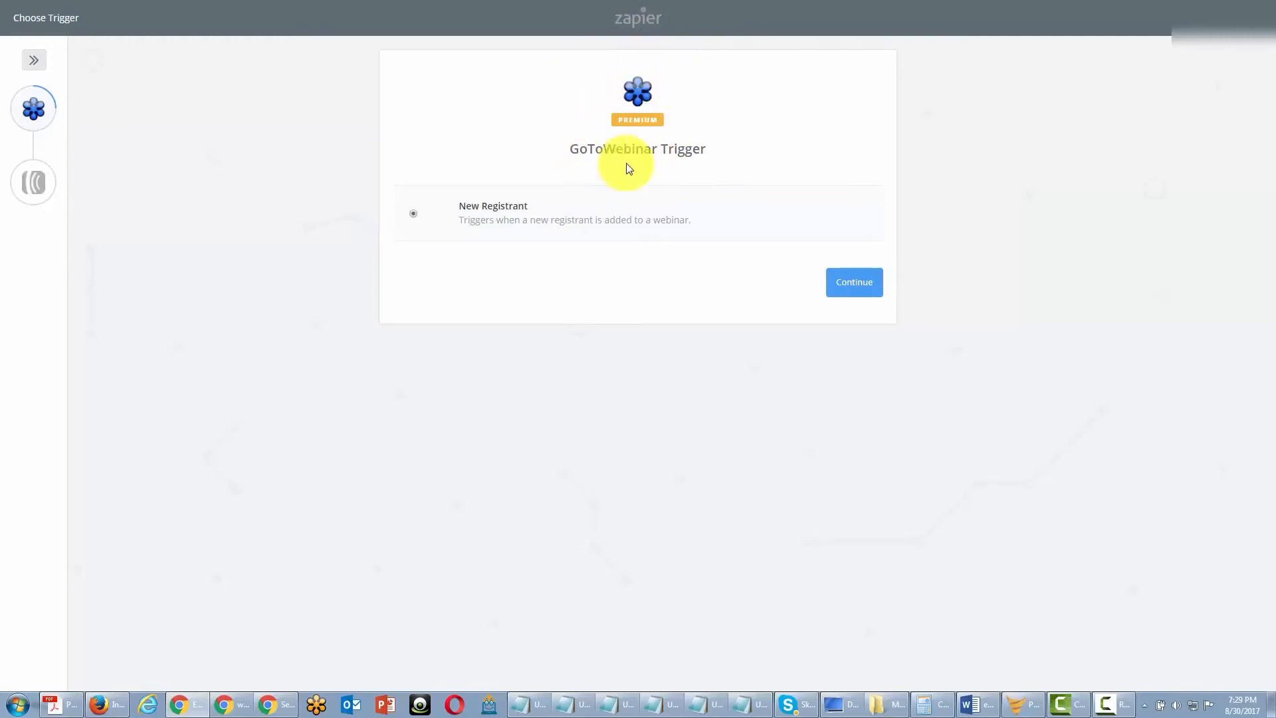
# - Configure the GoToWebinar trigger with New Registrant, the connected account and Sample Webinar, and test it by fetching an existing registrant
pyautogui.click(846, 294)
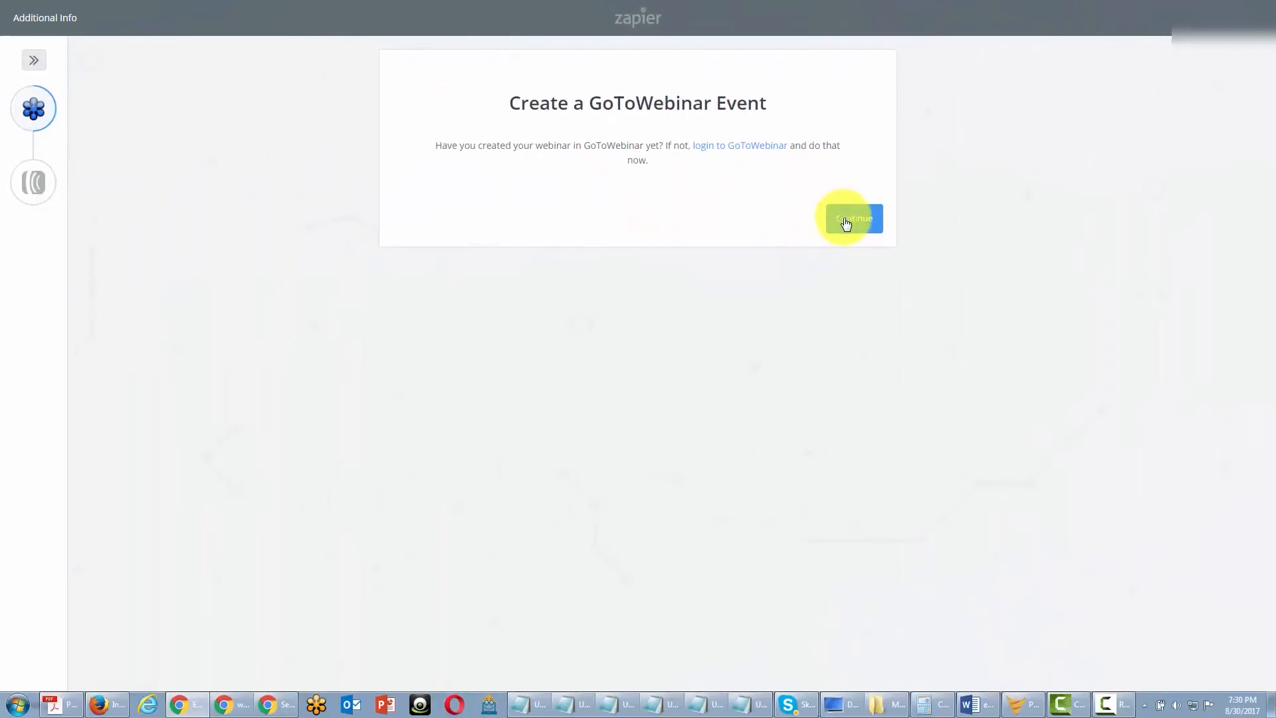
pyautogui.click(846, 221)
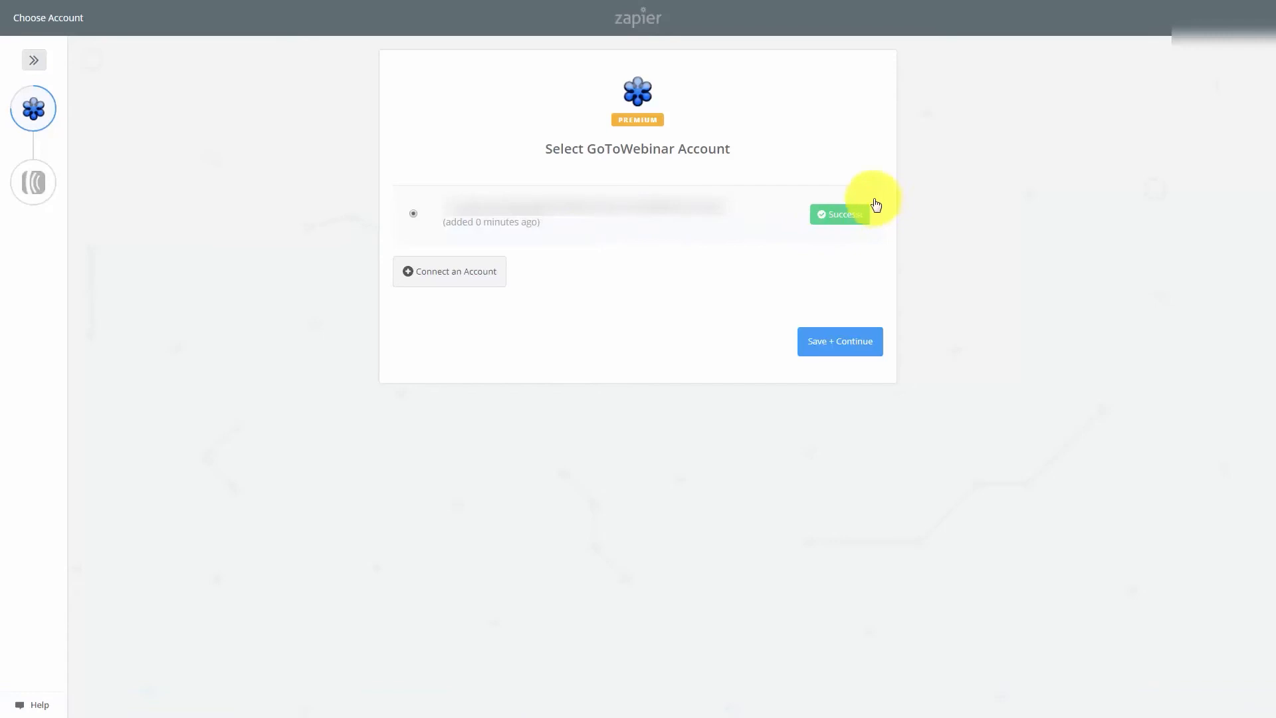
pyautogui.click(826, 350)
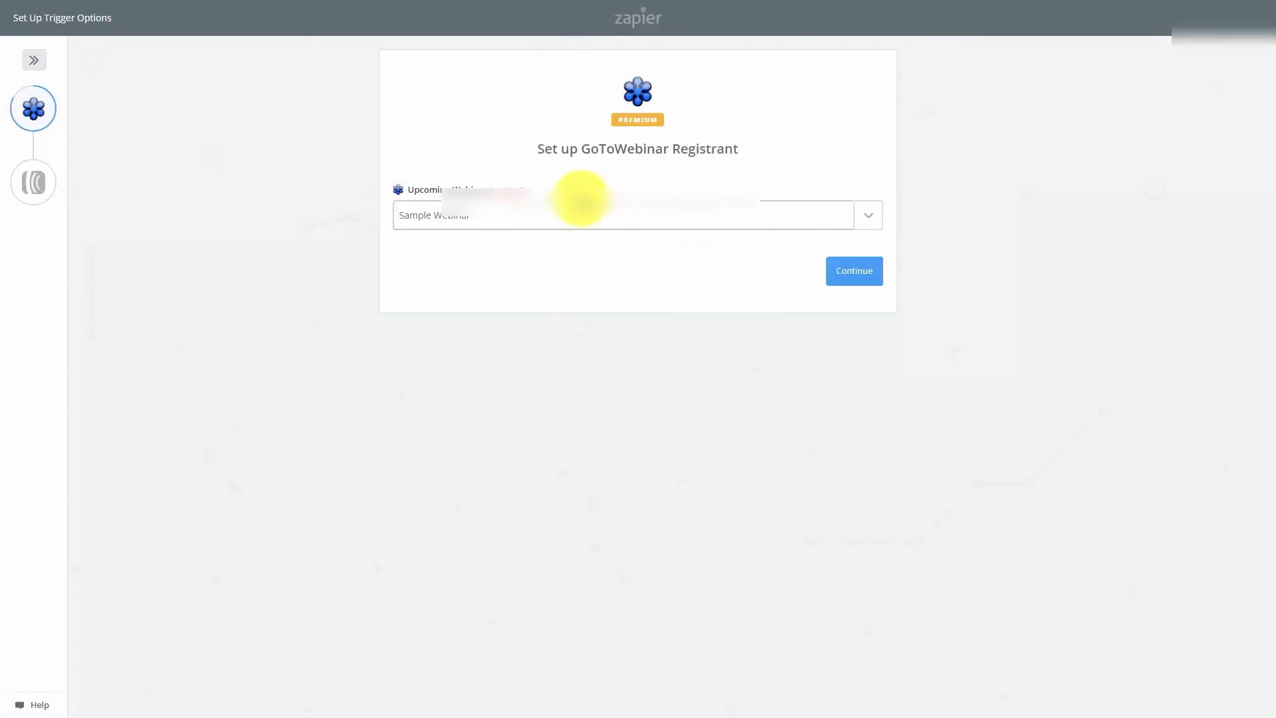
pyautogui.click(863, 280)
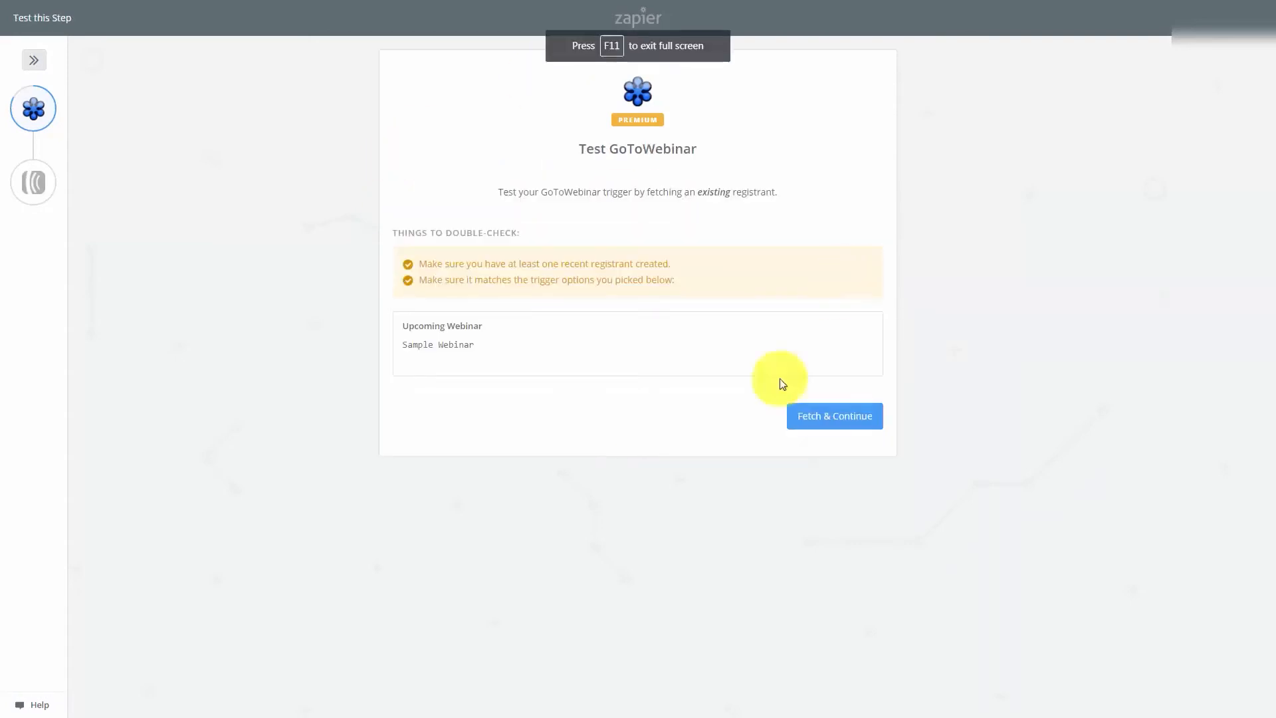
pyautogui.click(809, 417)
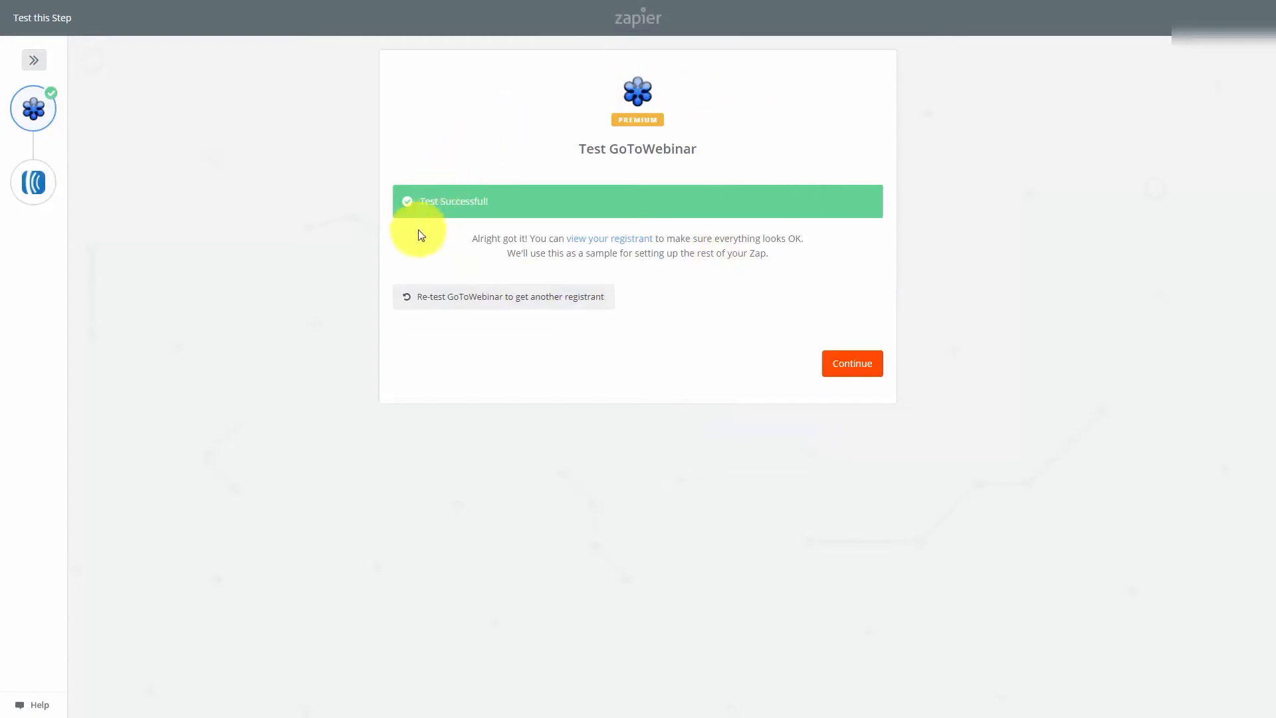
# - Set up the AWeber Create Subscriber action for the list Manage Your List with Aweber, using the registrant's Email and FirstName
pyautogui.click(838, 372)
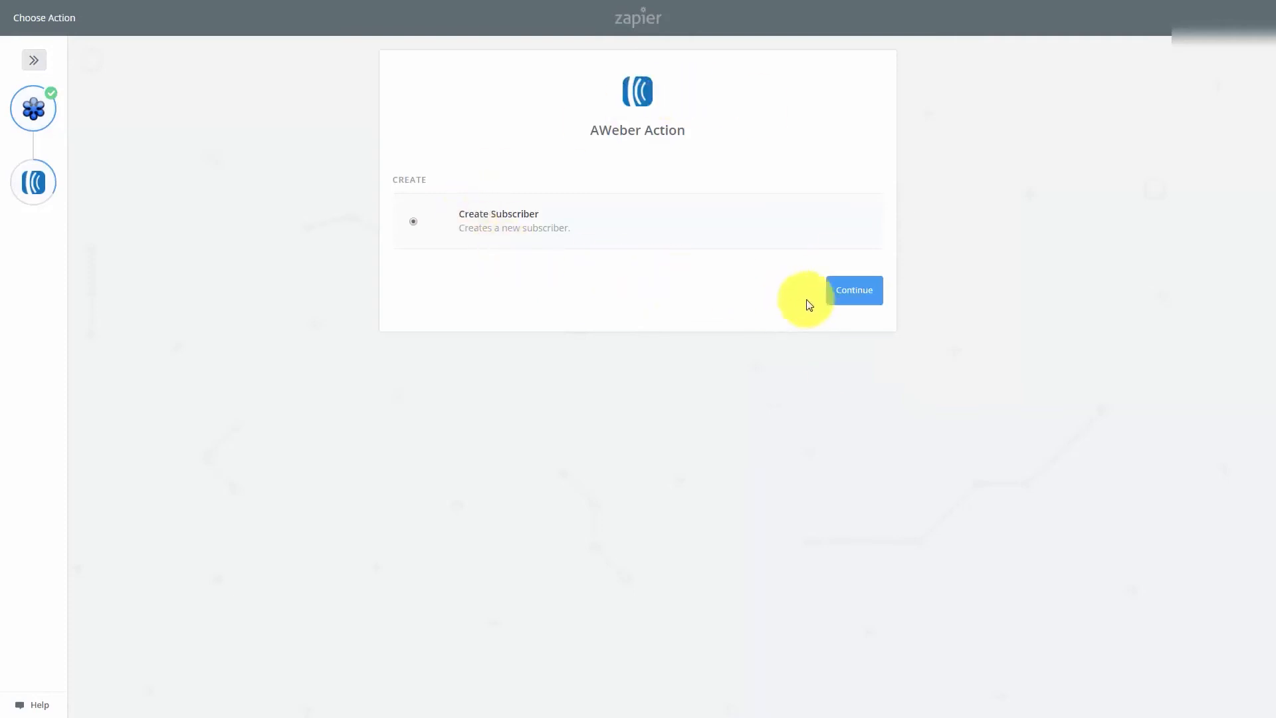
pyautogui.click(848, 293)
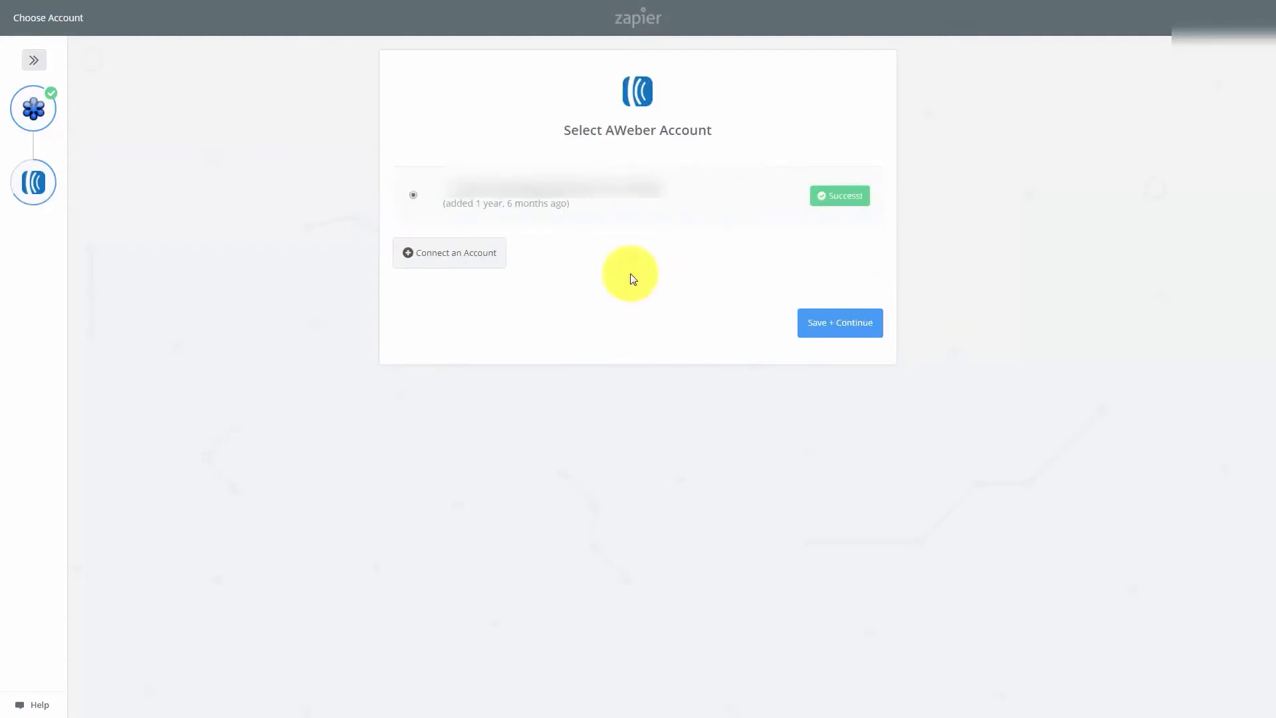
pyautogui.click(828, 330)
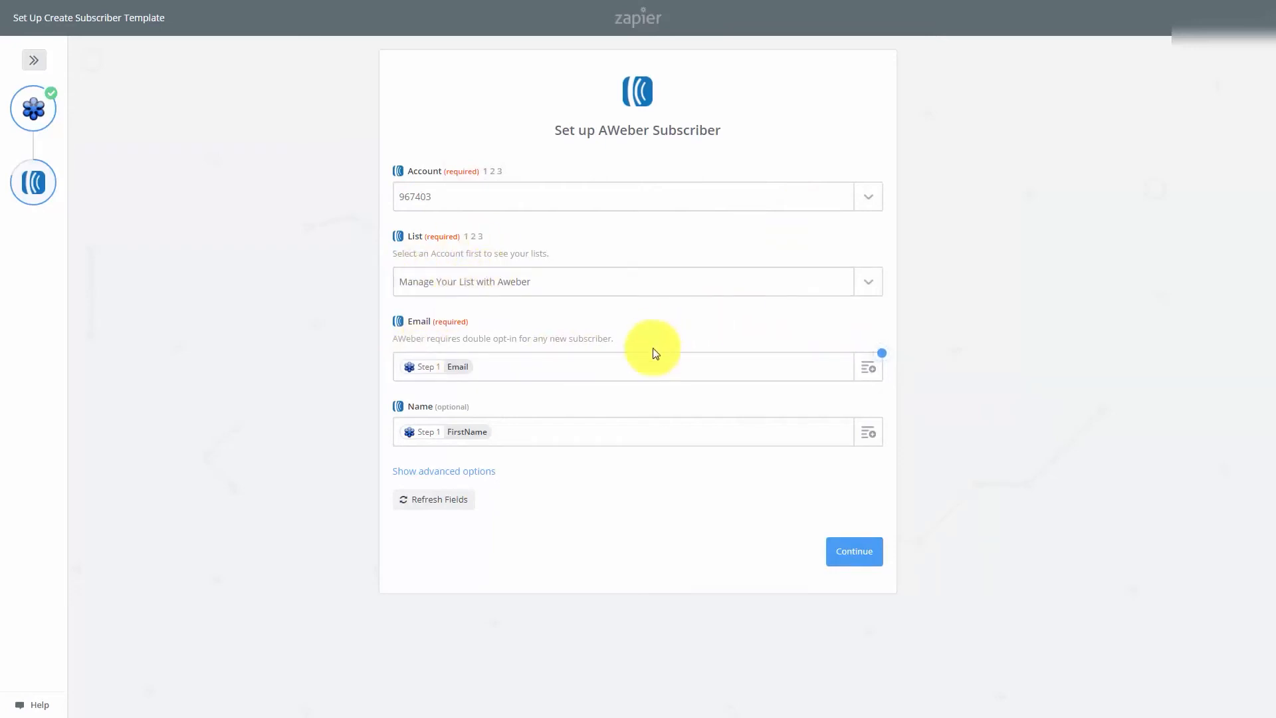
pyautogui.click(853, 557)
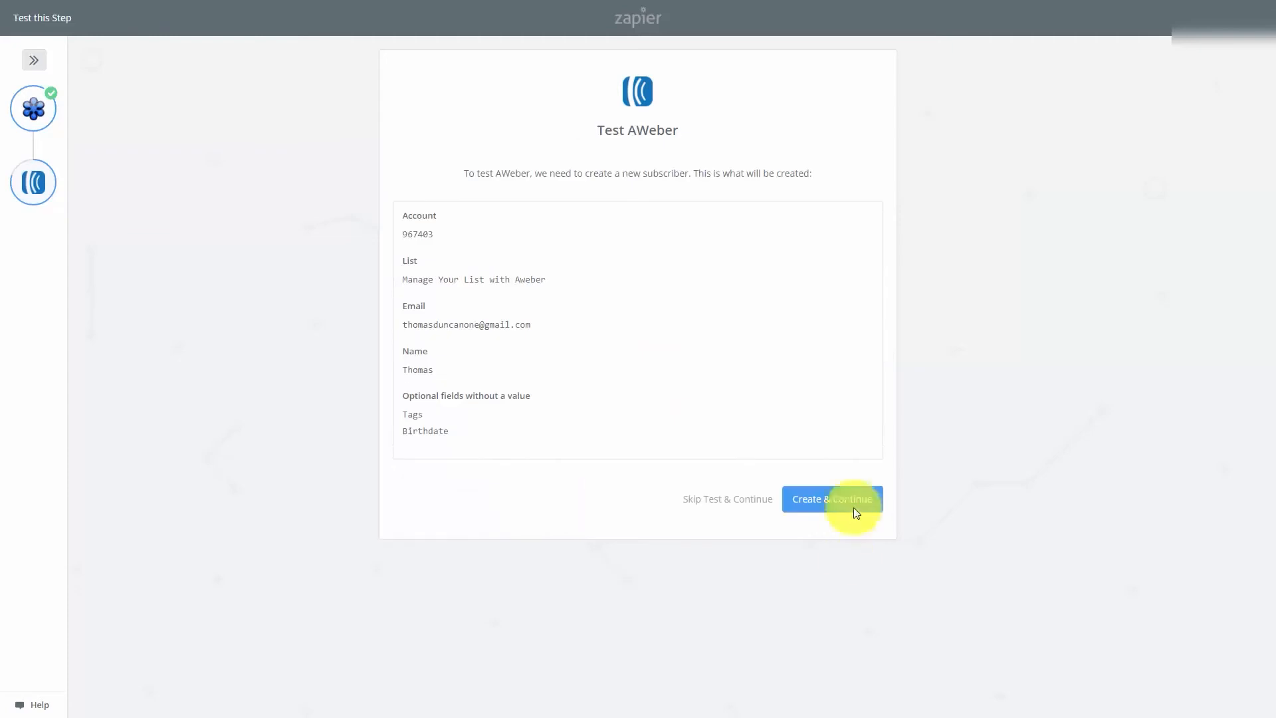
# - Skip the AWeber subscriber test, continue to the required plan upgrade and select Pay Monthly
pyautogui.click(809, 503)
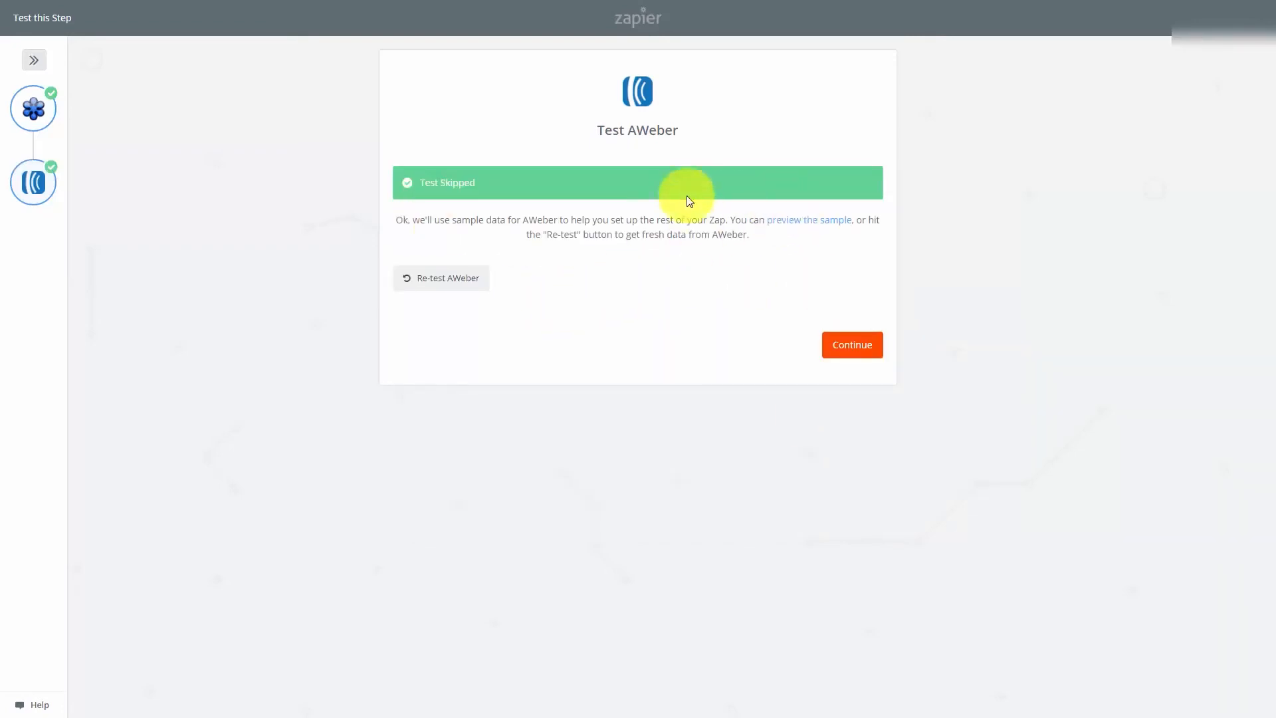
pyautogui.click(840, 351)
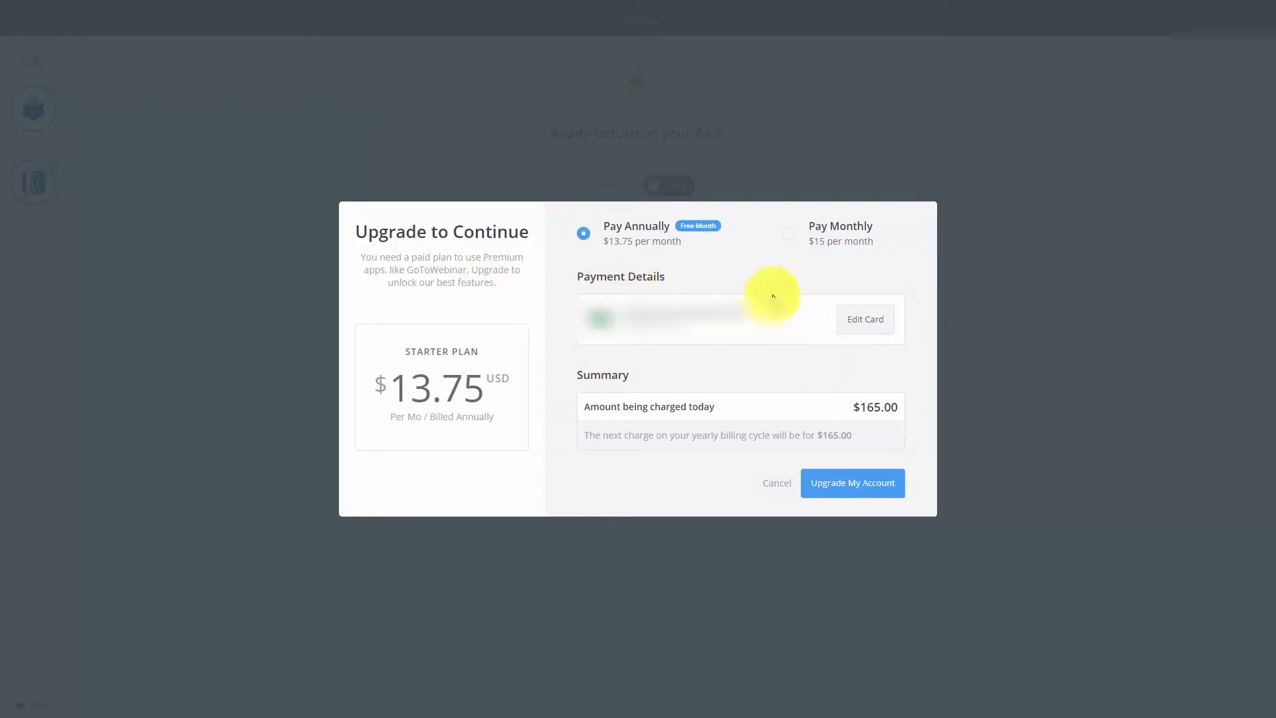
pyautogui.click(793, 241)
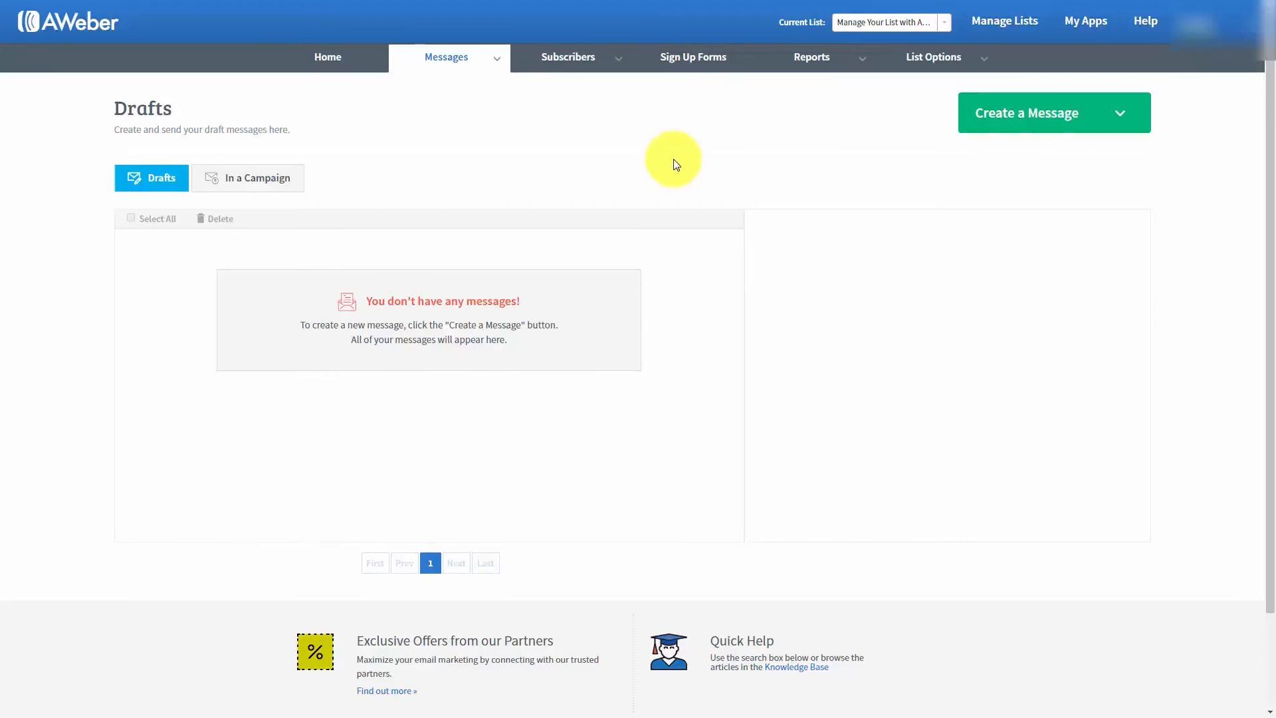
# - Back in AWeber, open the message drafts and create a new message with the Drag & Drop Email Builder
pyautogui.moveTo(491, 54)
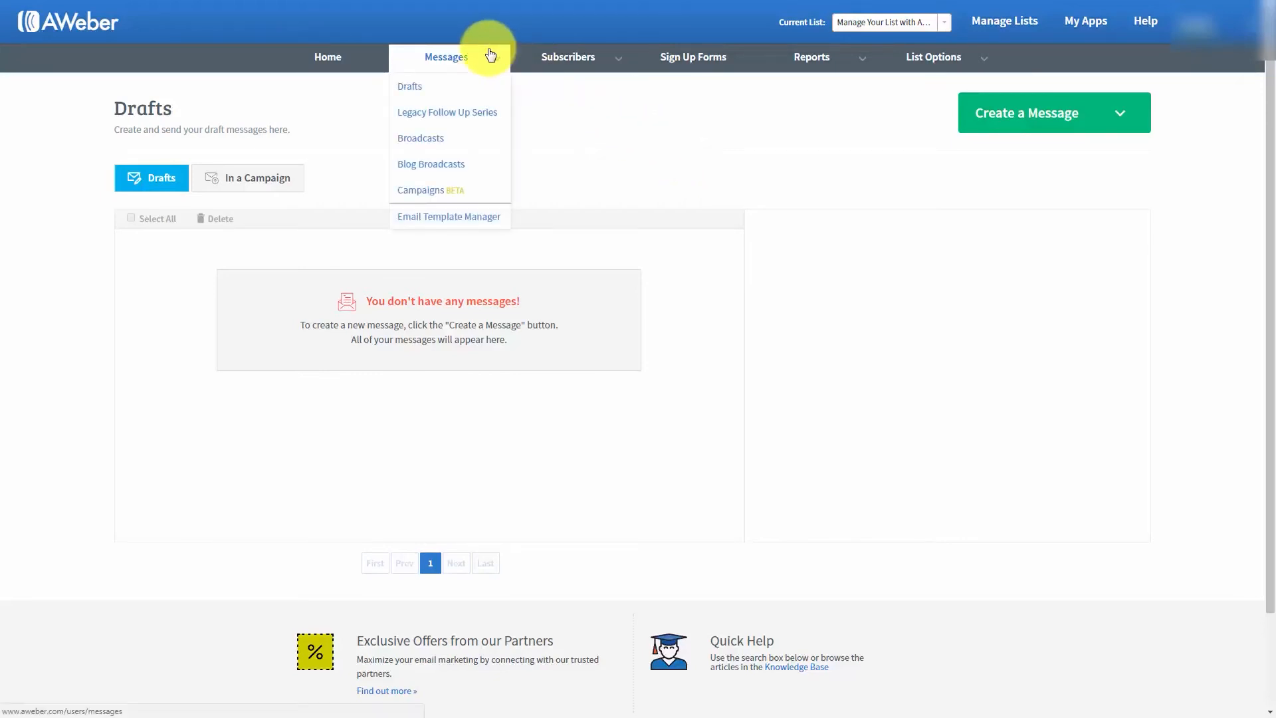
pyautogui.click(413, 89)
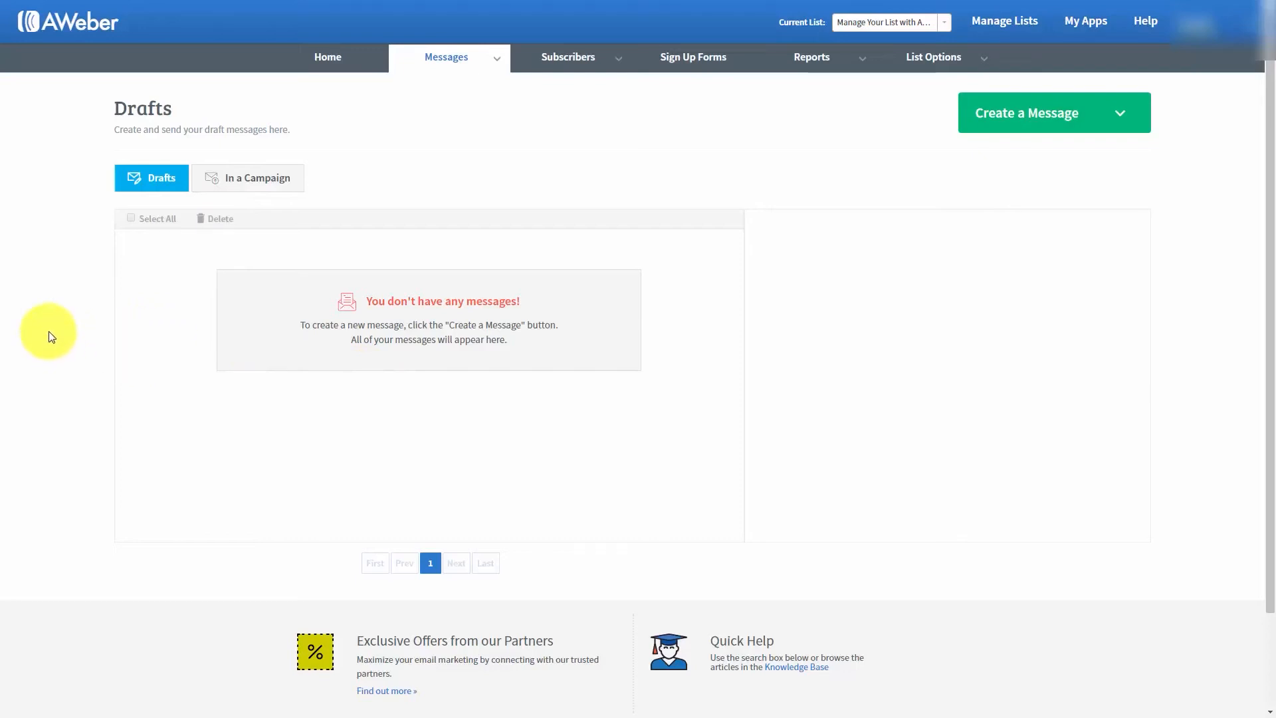
pyautogui.click(1124, 116)
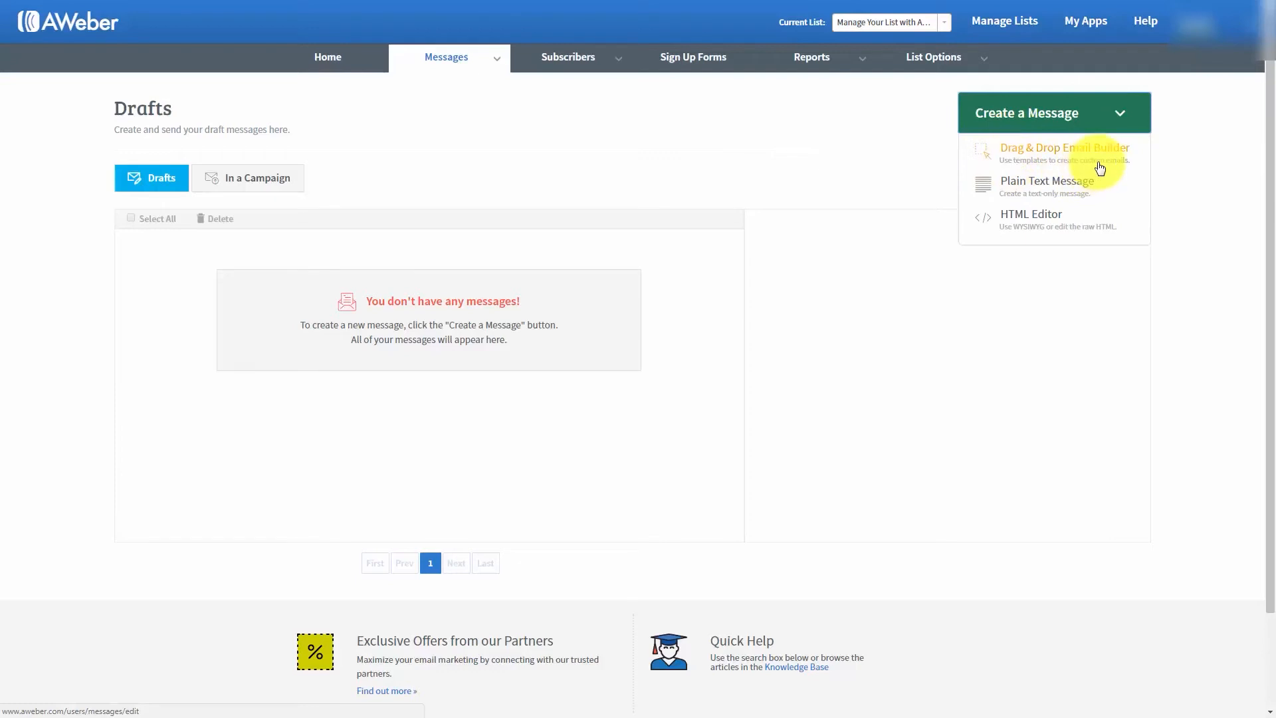
pyautogui.click(1029, 184)
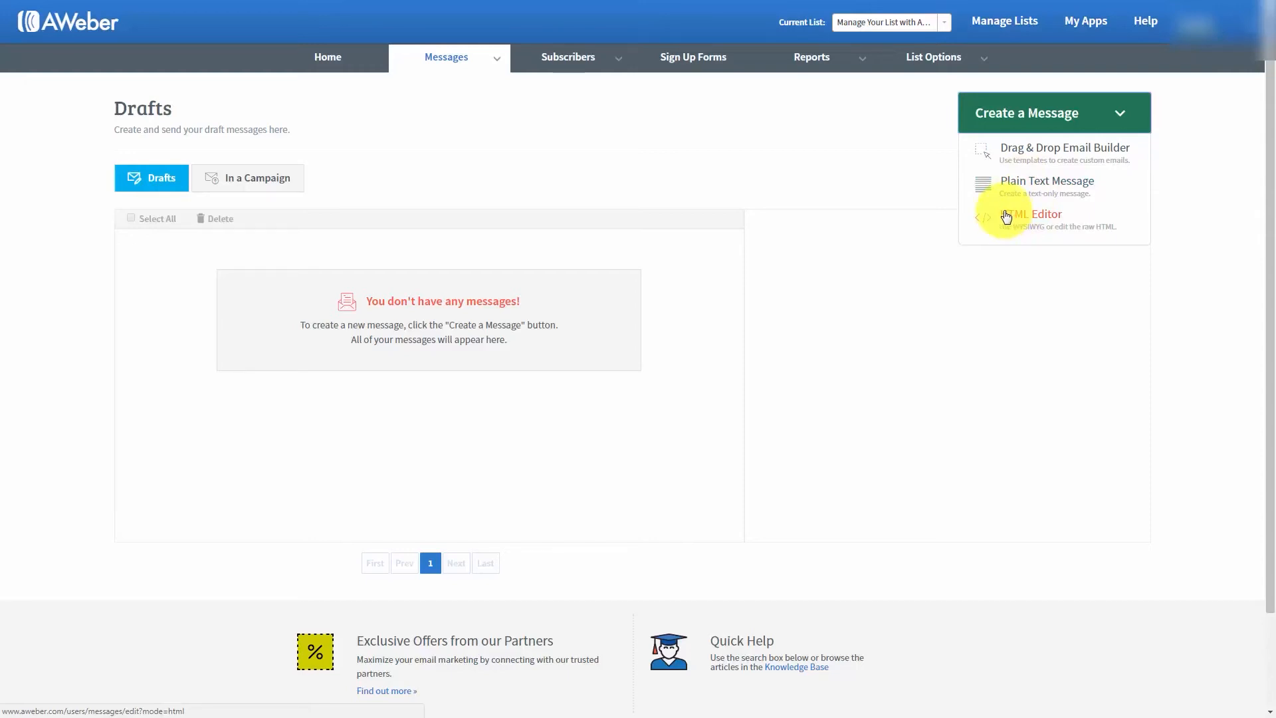
pyautogui.click(1034, 153)
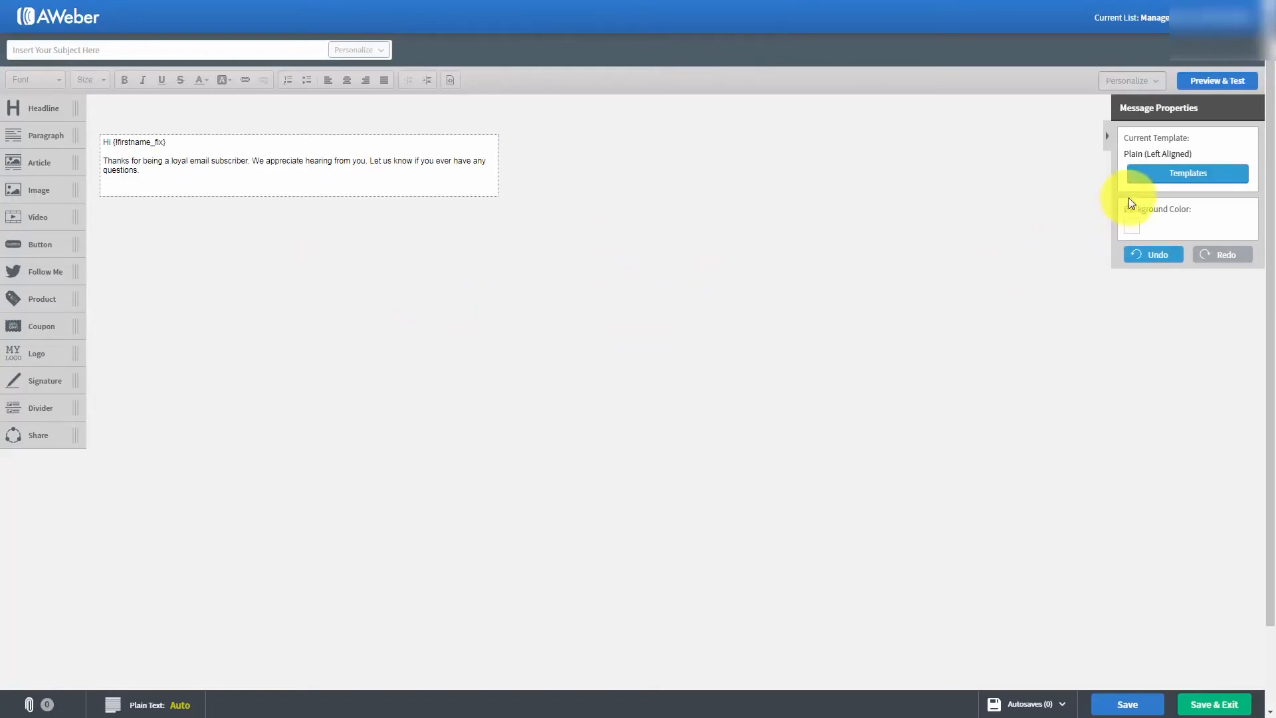
# - Browse the message templates, preview the Plain Center Aligned layout, and select Plain Left Aligned
pyautogui.click(1176, 176)
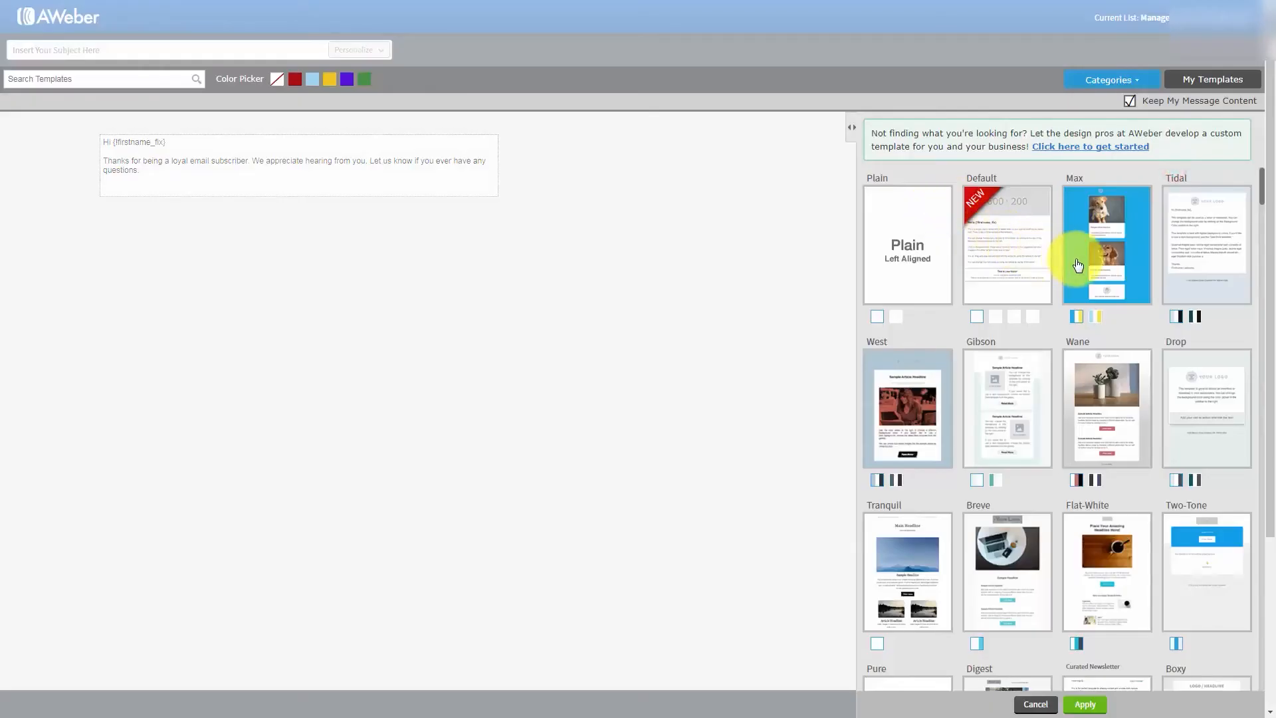
pyautogui.scroll(-3, 1073, 269)
pyautogui.scroll(-6, 1070, 273)
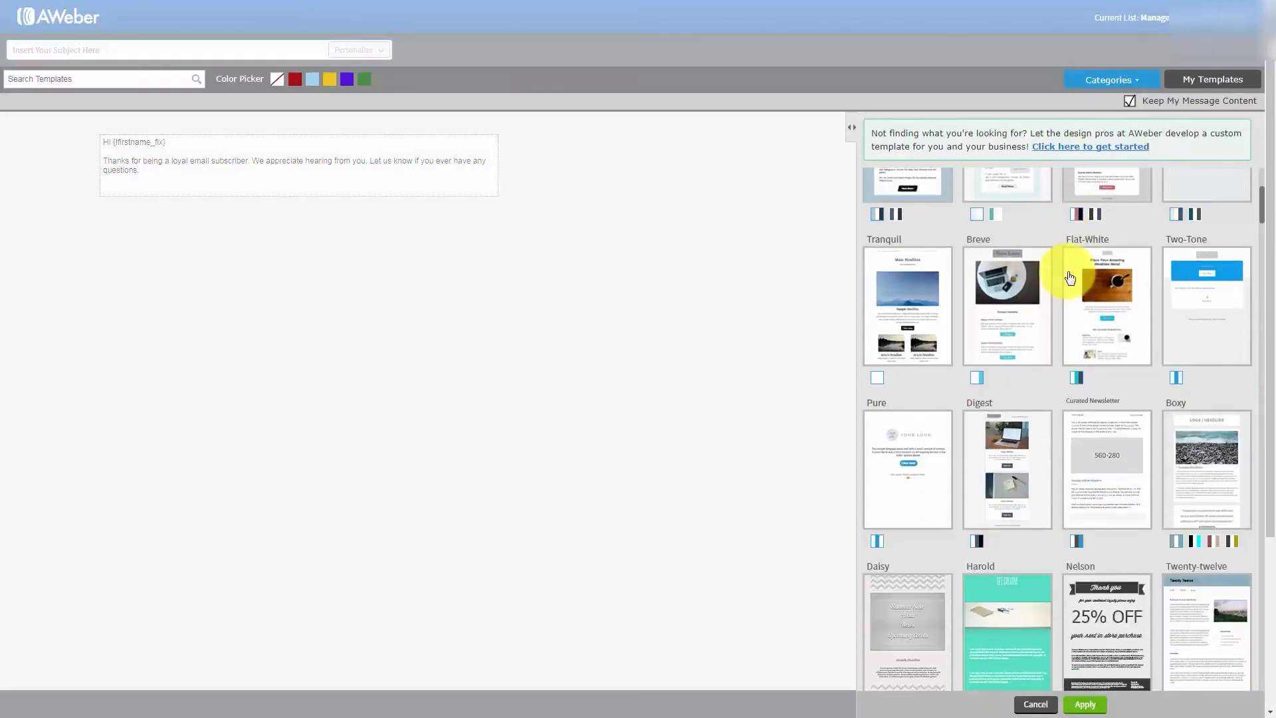
pyautogui.scroll(-4, 1063, 277)
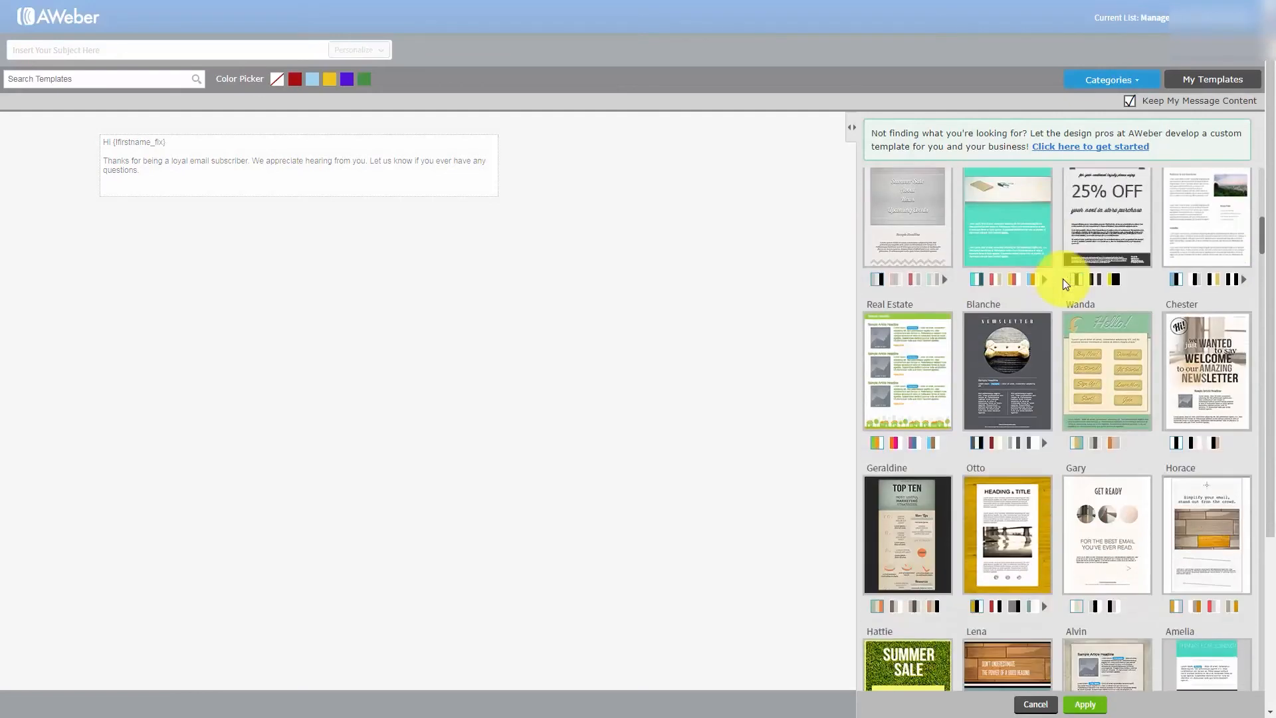
pyautogui.moveTo(1263, 254); pyautogui.dragTo(1262, 165)
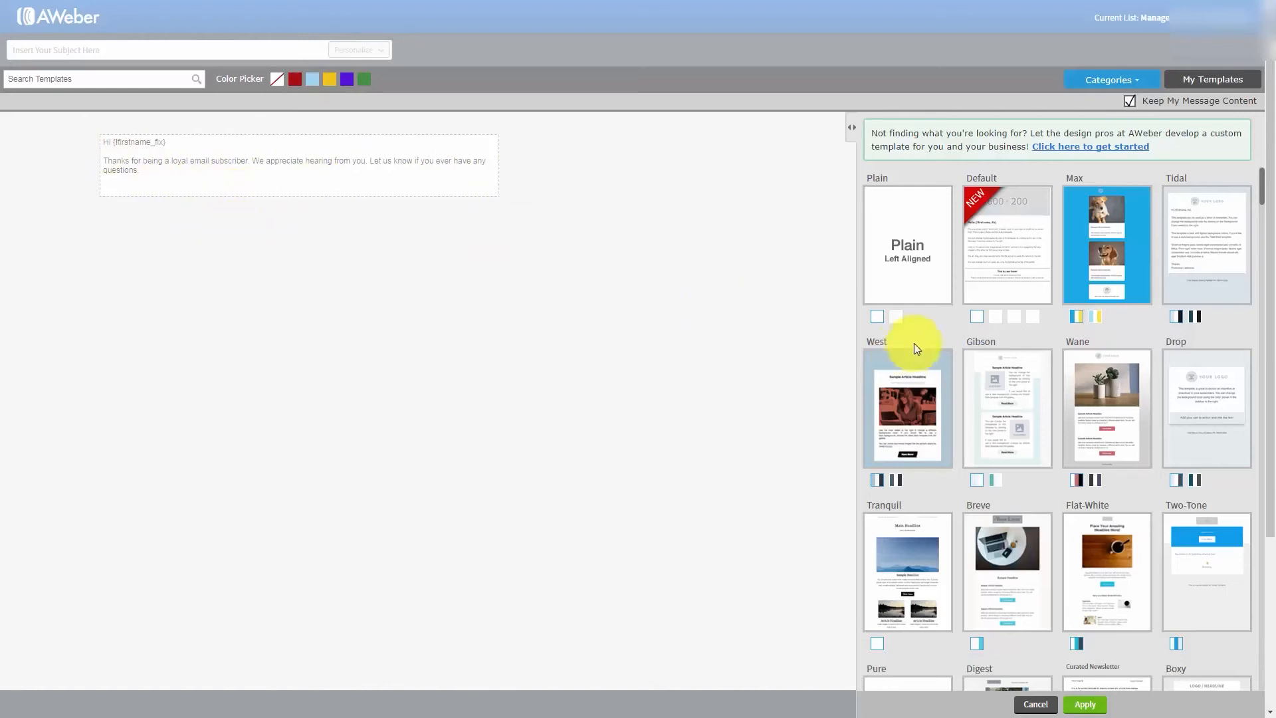
pyautogui.click(897, 317)
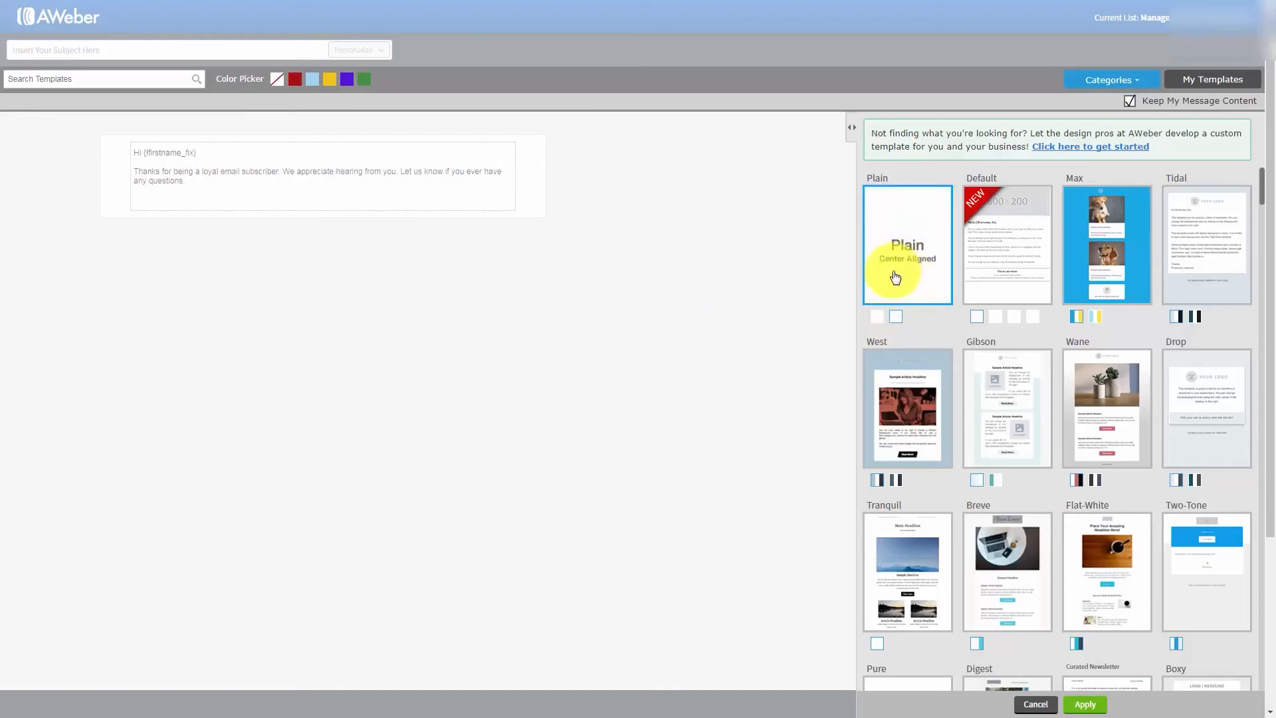
pyautogui.click(877, 319)
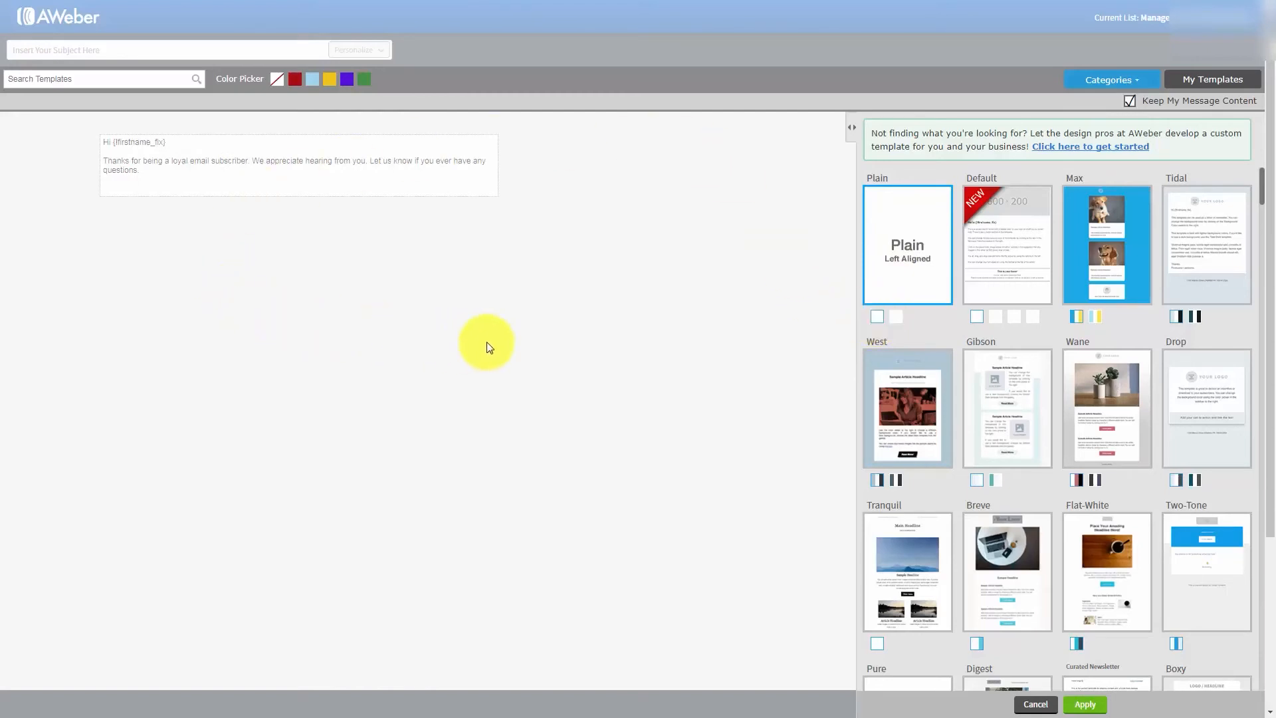
# - Add blank lines below the first-name greeting in the message body and paste the copied home business article there
pyautogui.click(432, 293)
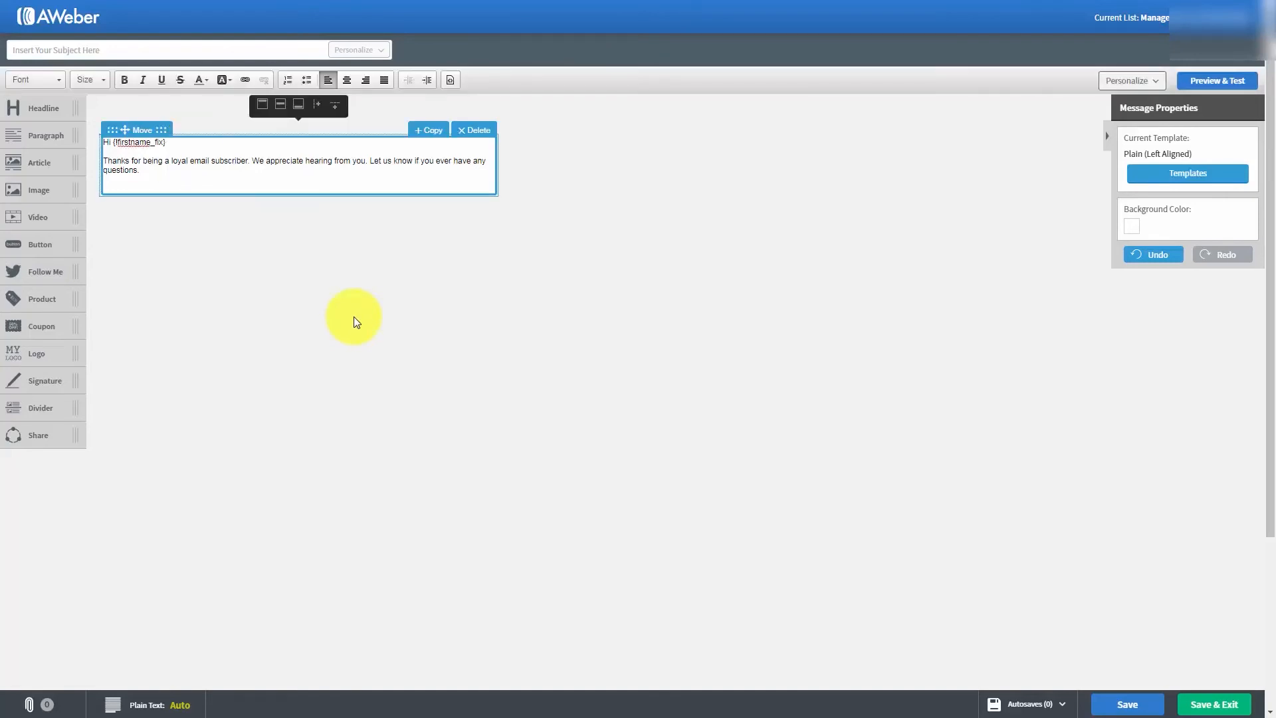
pyautogui.click(183, 139)
pyautogui.press('Return')
pyautogui.press('Return')
pyautogui.press('Return')
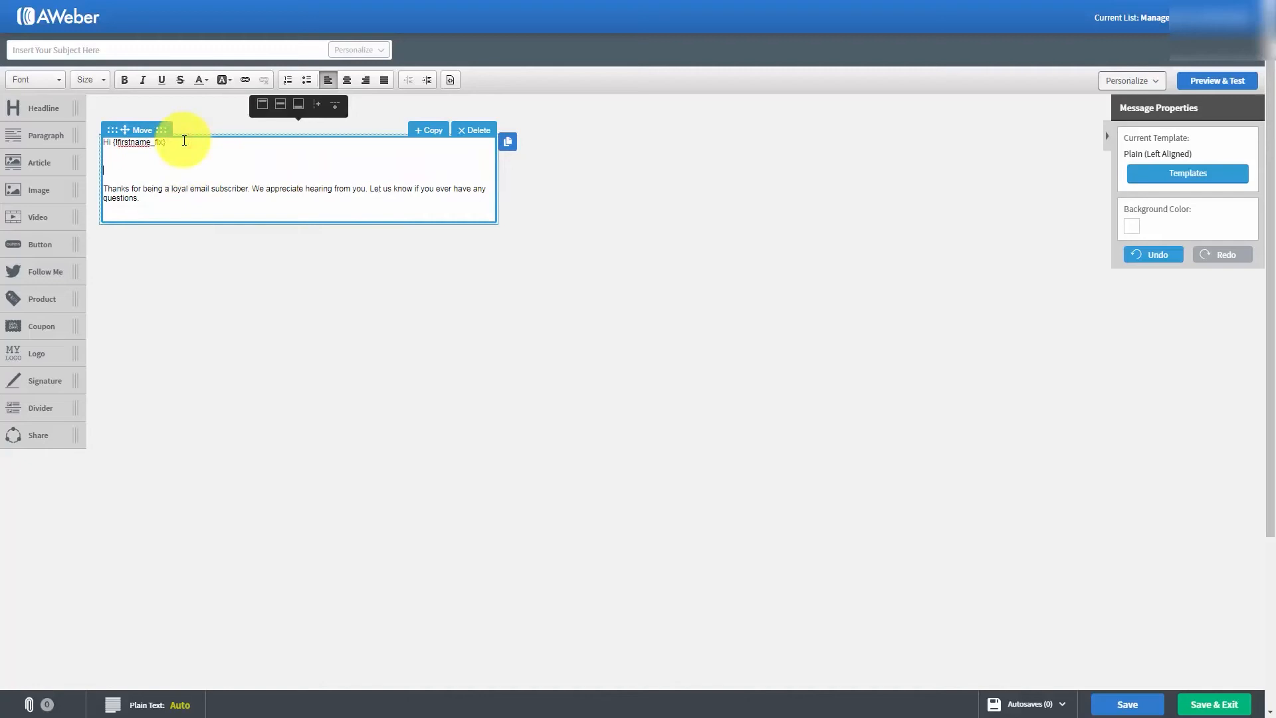
pyautogui.hotkey('ctrl', 'v')
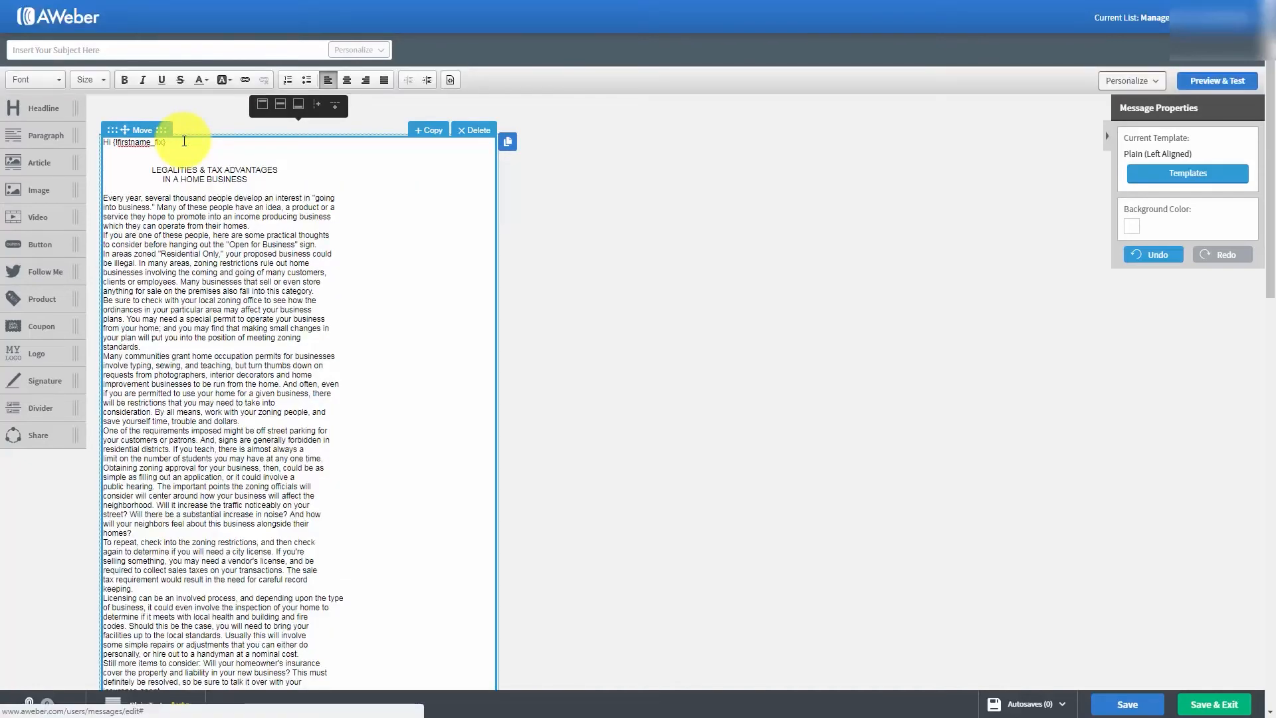
pyautogui.scroll(-1, 268, 275)
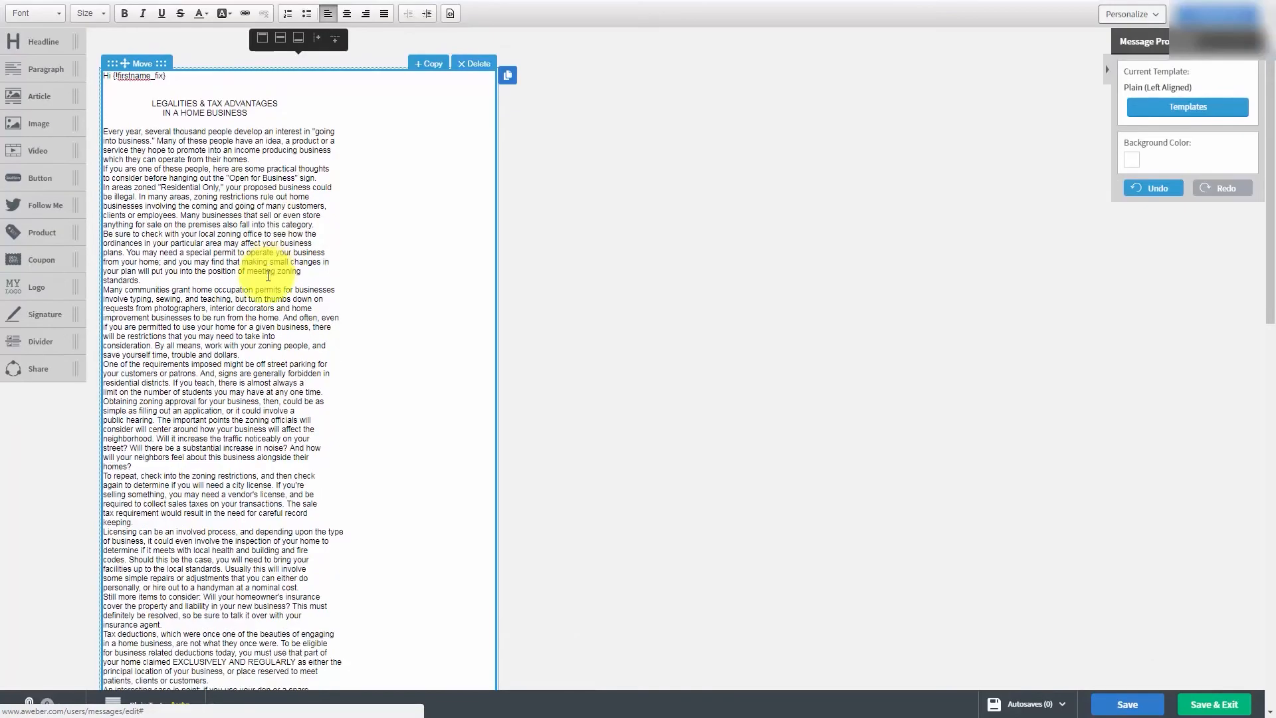
pyautogui.scroll(1, 262, 279)
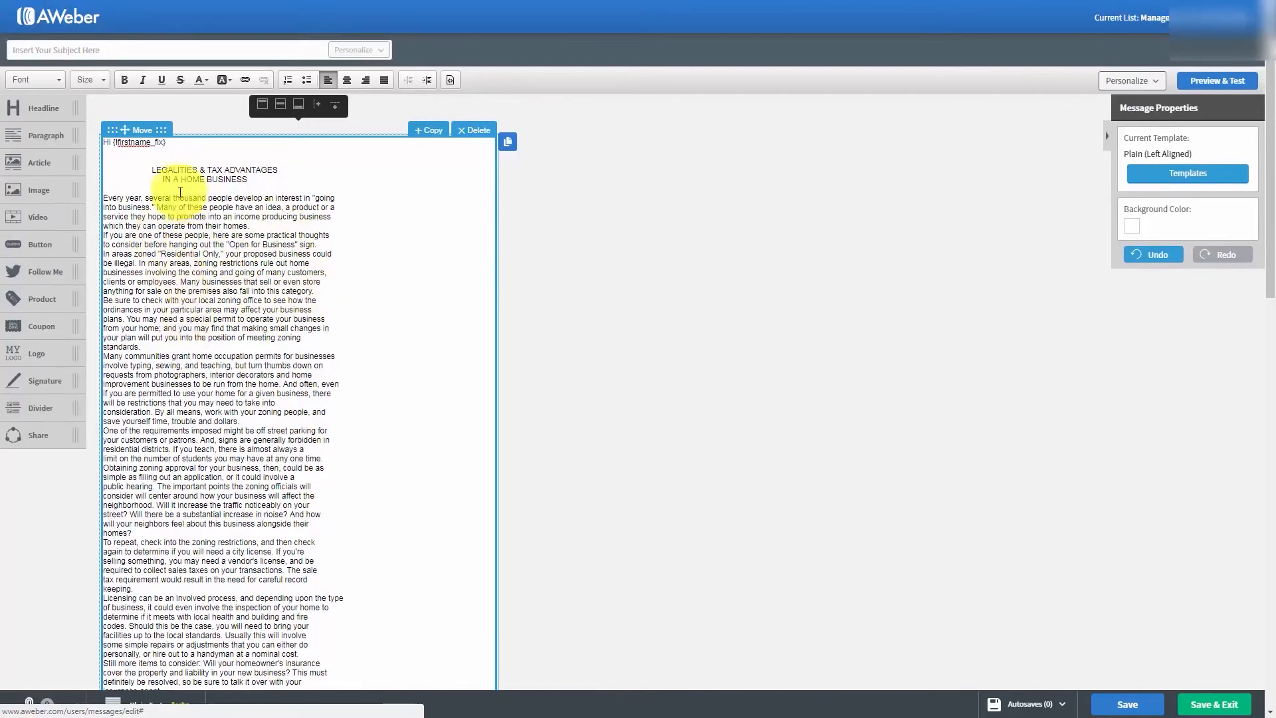
# - Delete the heading LEGALITIES & TAX ADVANTAGES IN A HOME BUSINESS and the extra blank lines above the article's first paragraph
pyautogui.moveTo(147, 169); pyautogui.dragTo(264, 182)
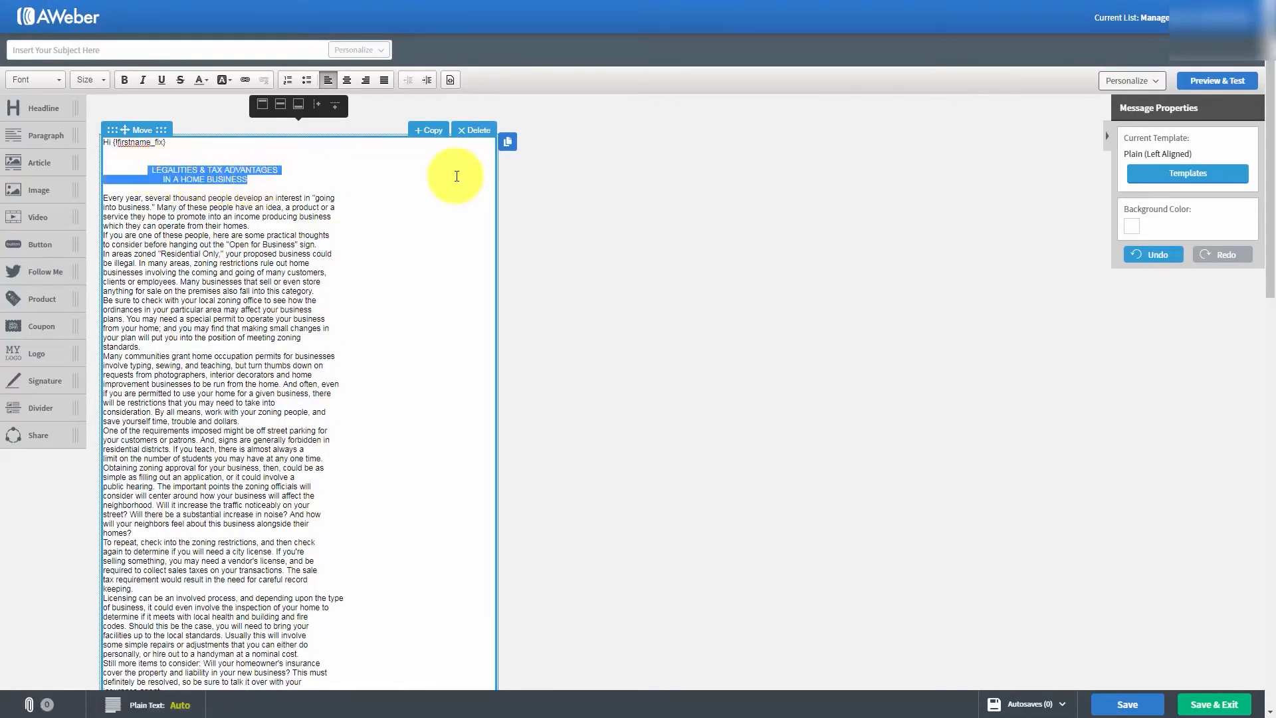
pyautogui.press('Delete')
pyautogui.press('Delete')
pyautogui.press('Delete')
pyautogui.press('Delete')
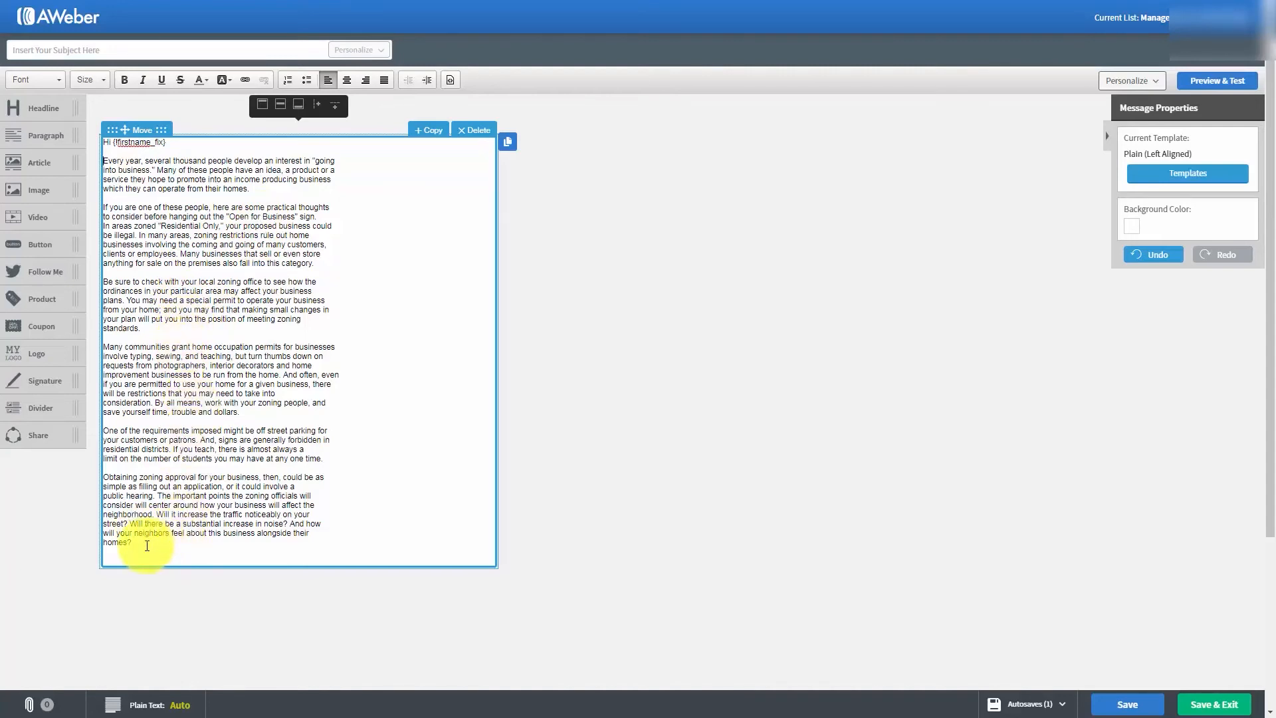
# - Set the font size of the entire message text, from the greeting through the last article paragraph, to 18
pyautogui.moveTo(147, 545); pyautogui.dragTo(79, 137)
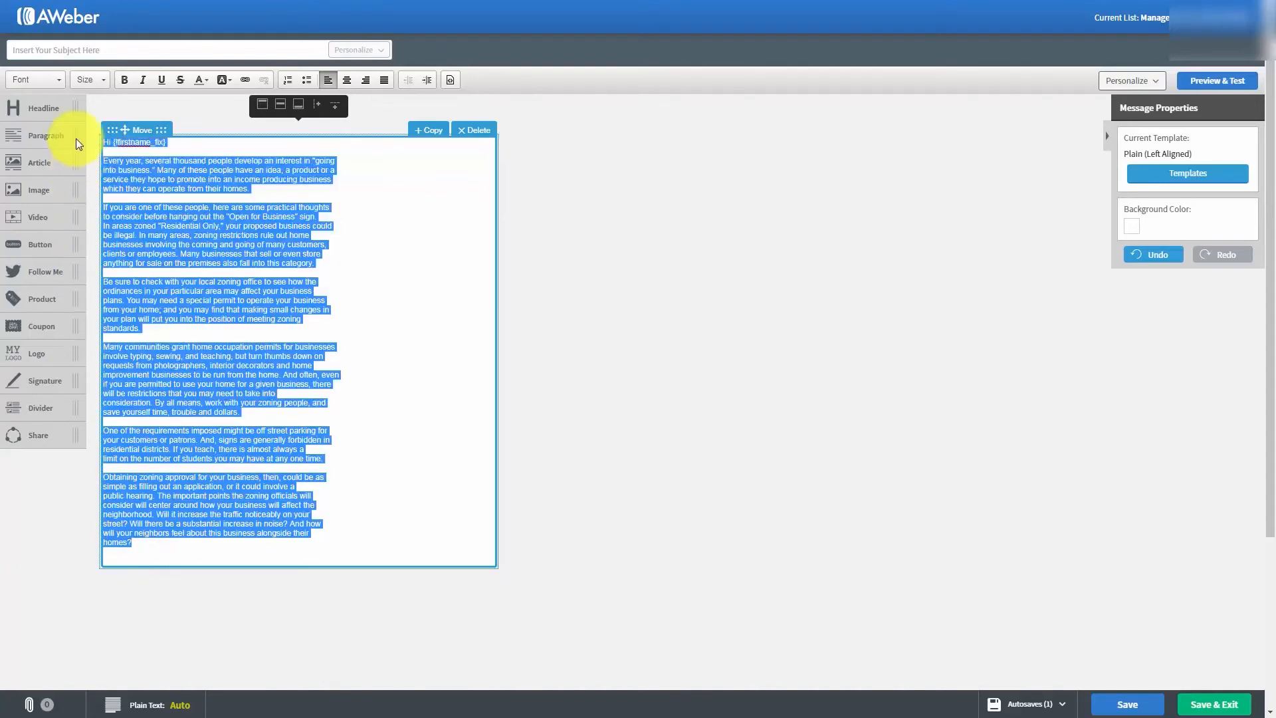
pyautogui.click(94, 79)
pyautogui.click(142, 194)
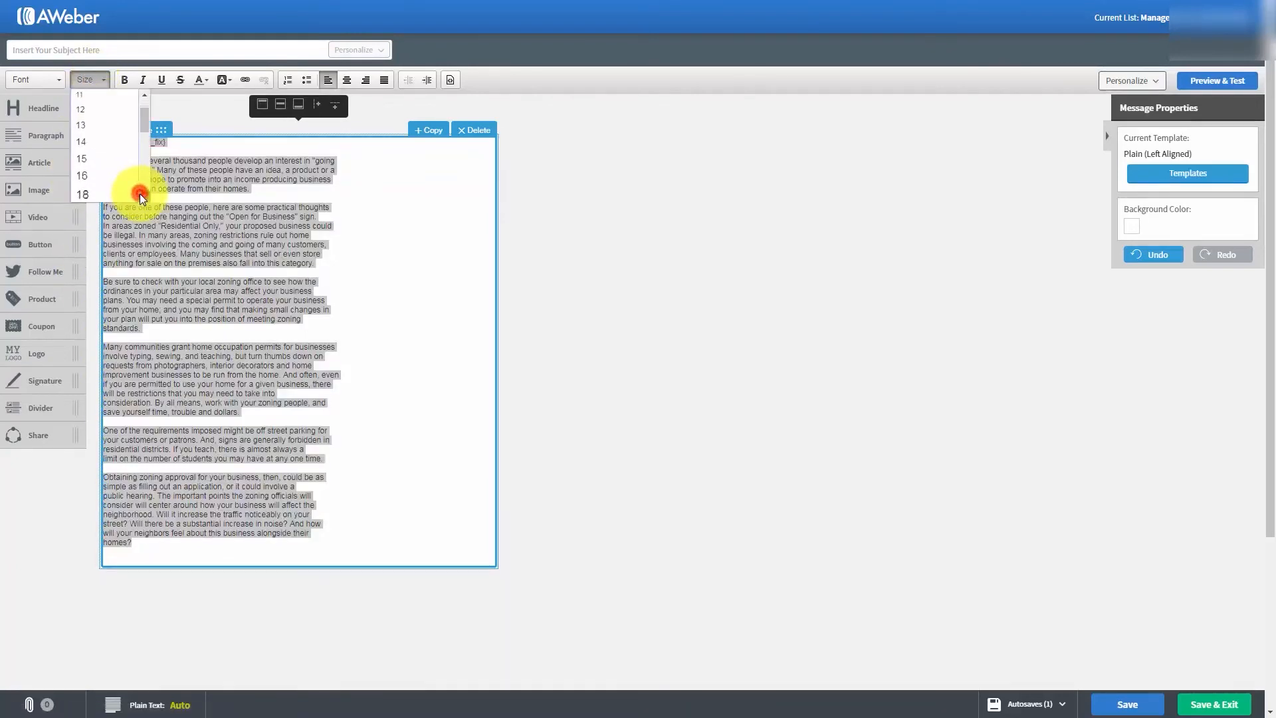
pyautogui.click(83, 148)
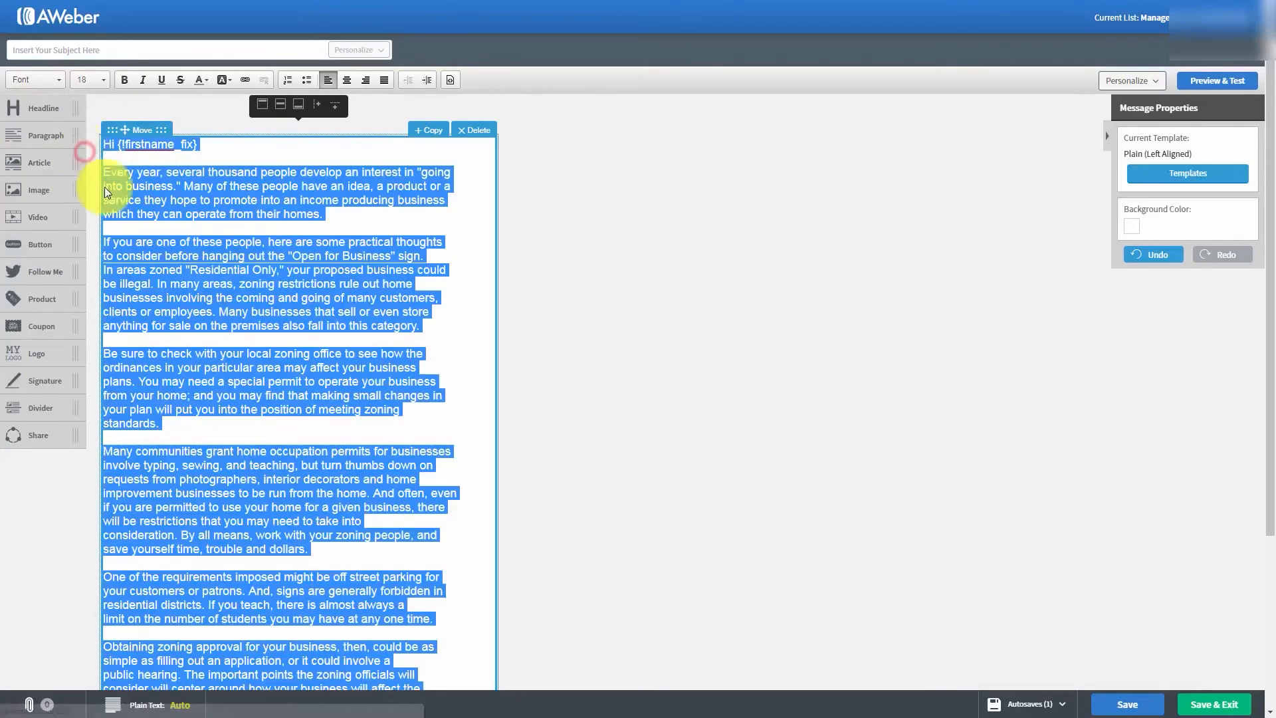
pyautogui.click(265, 305)
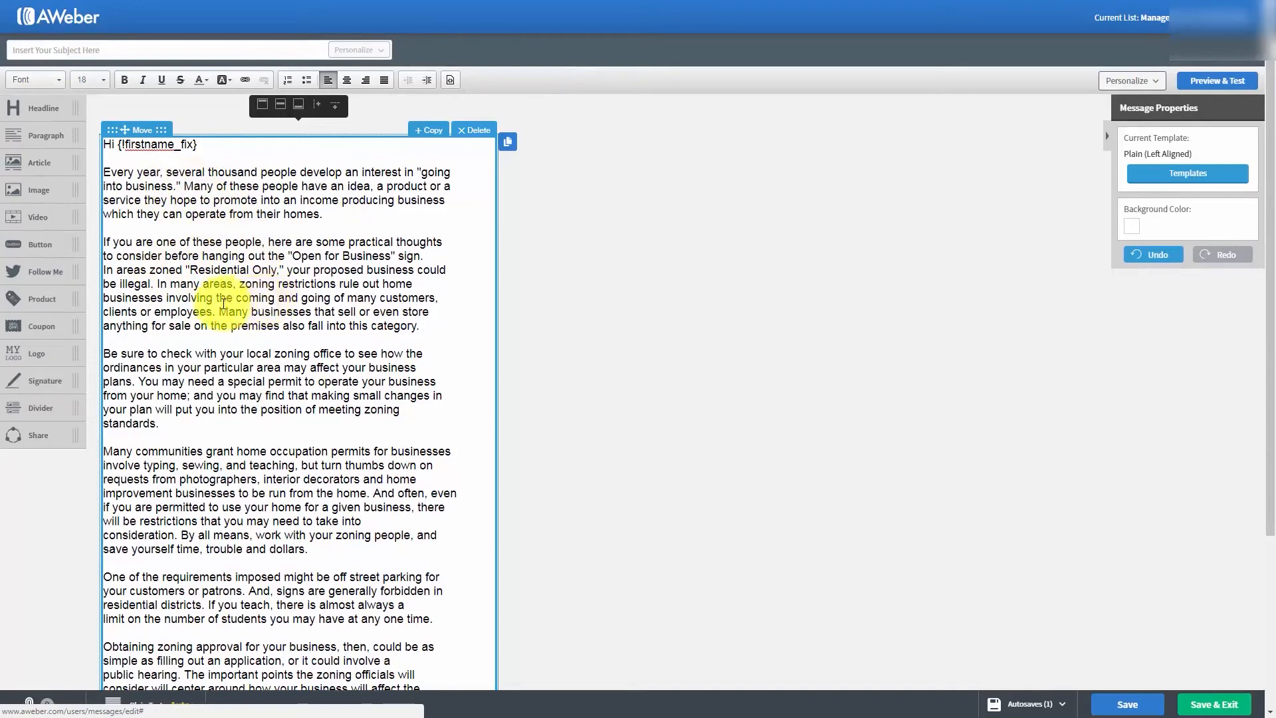
# - Insert the Full Name and Last Name personalization fields on separate new lines below the first-name greeting
pyautogui.click(114, 145)
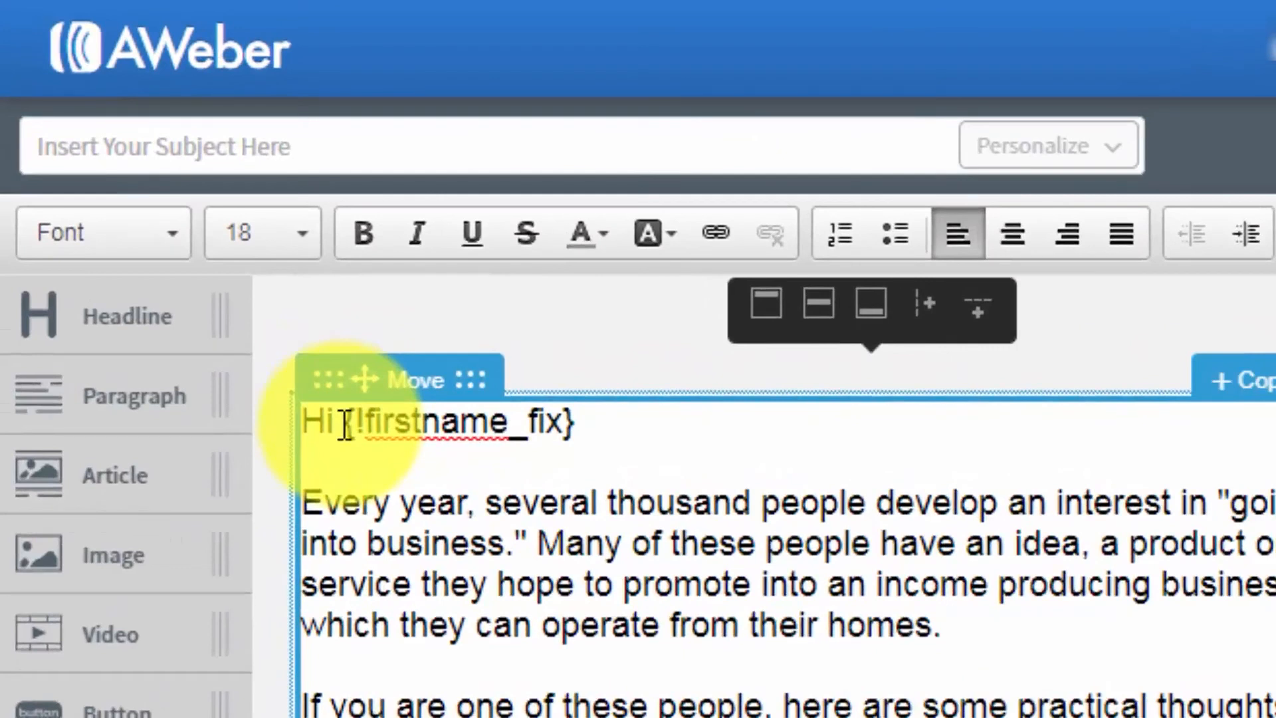
pyautogui.press('Escape')
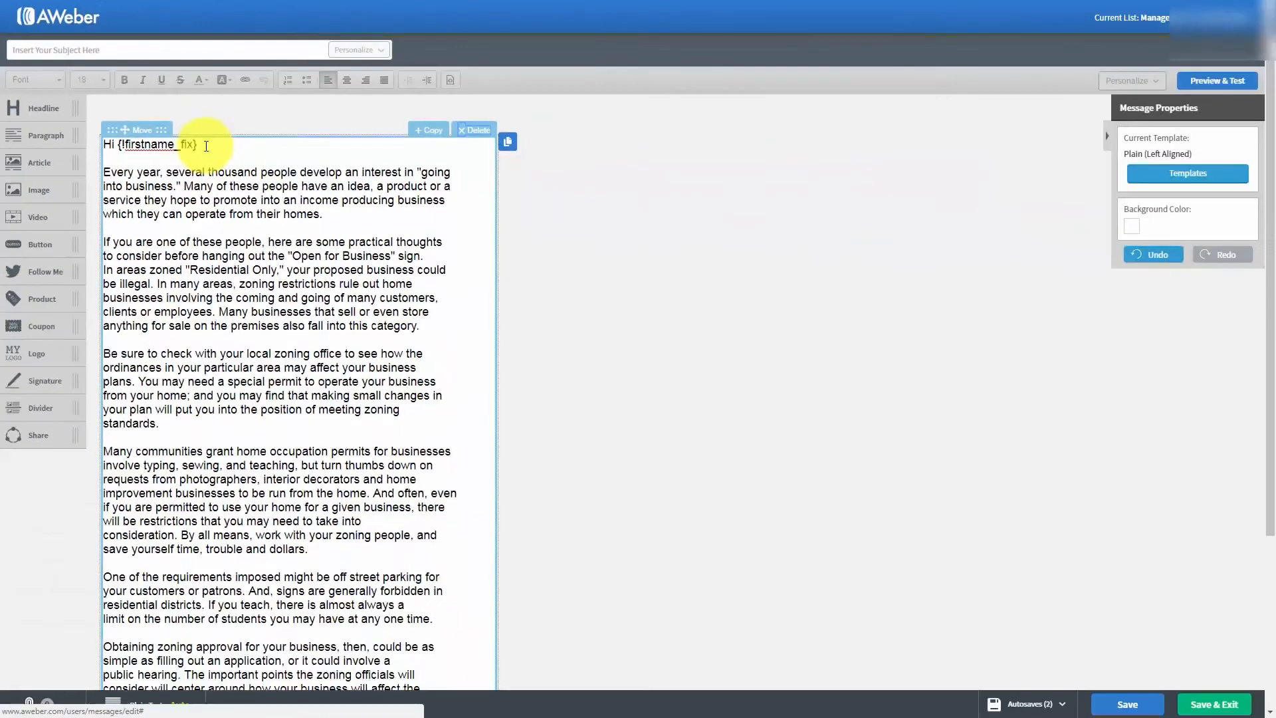
pyautogui.click(604, 427)
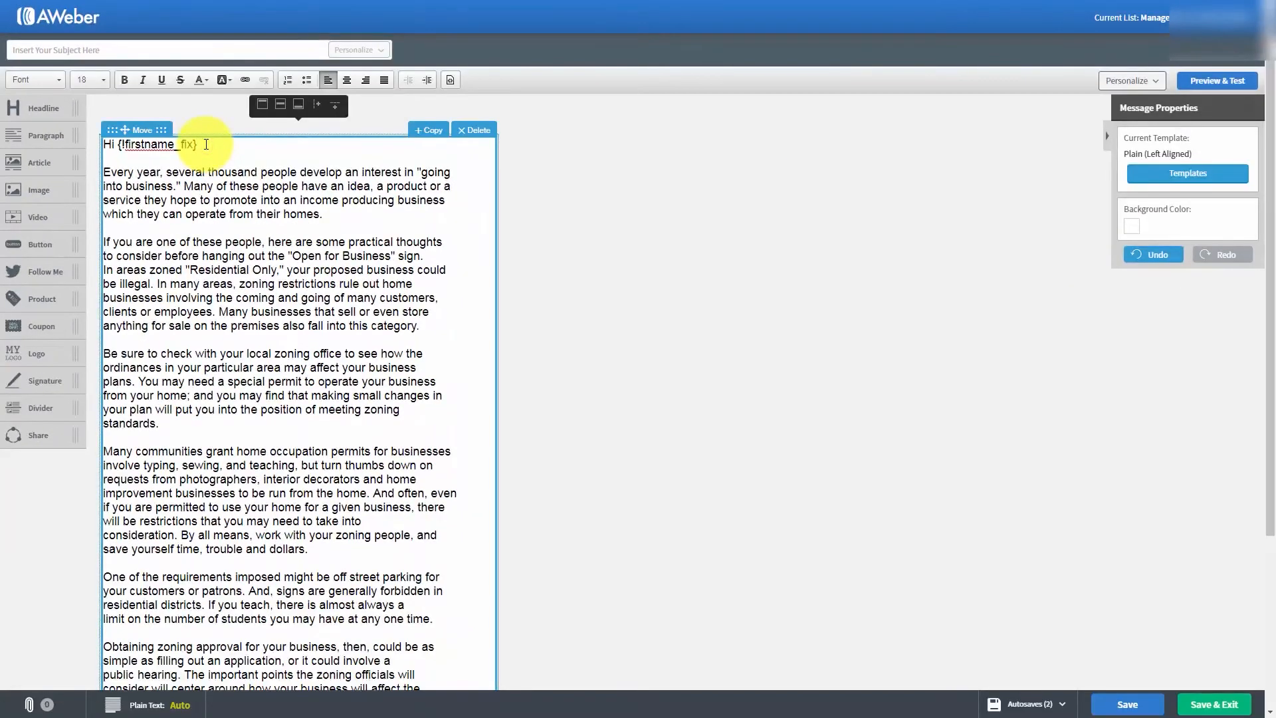
pyautogui.press('Return')
pyautogui.press('Return')
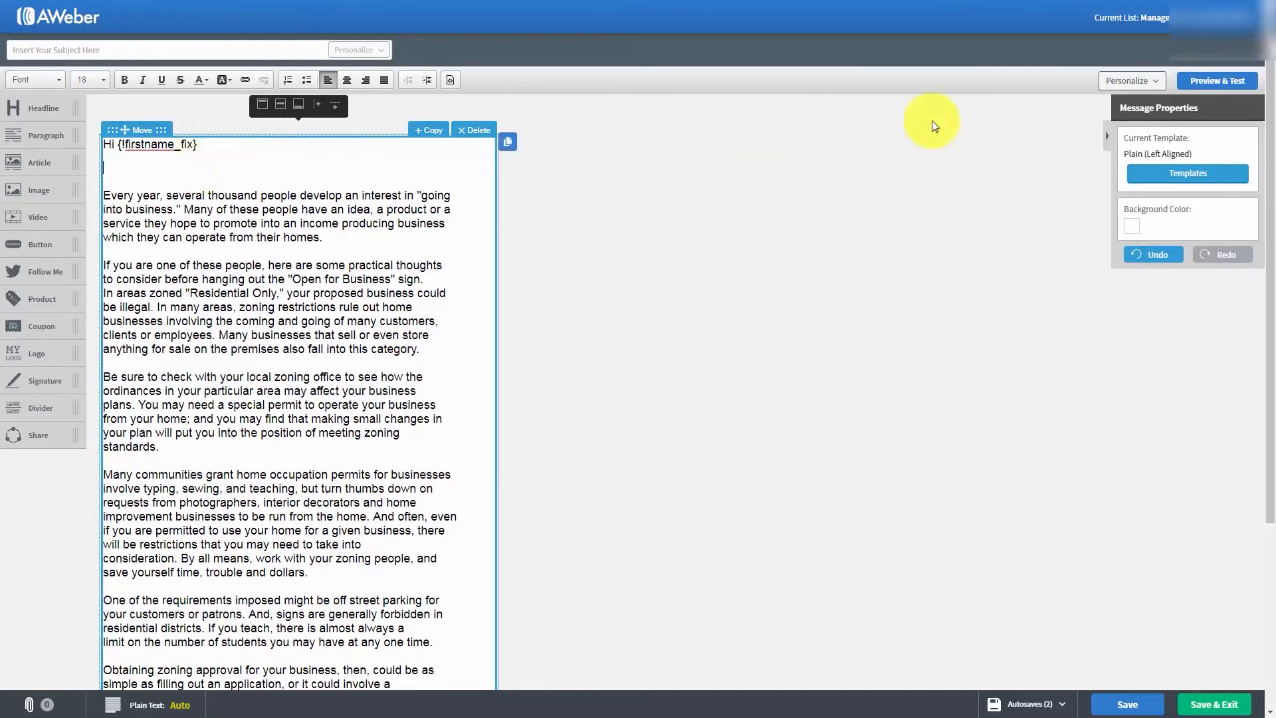
pyautogui.click(1162, 83)
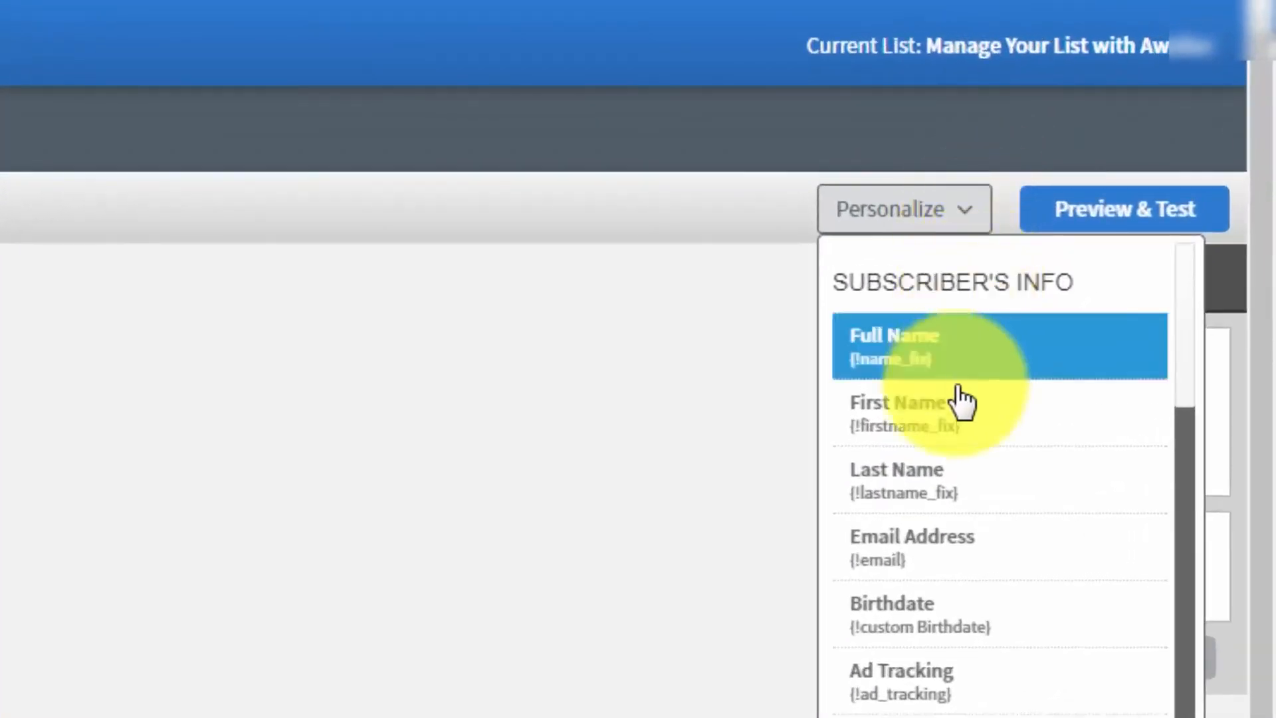
pyautogui.scroll(-1, 957, 409)
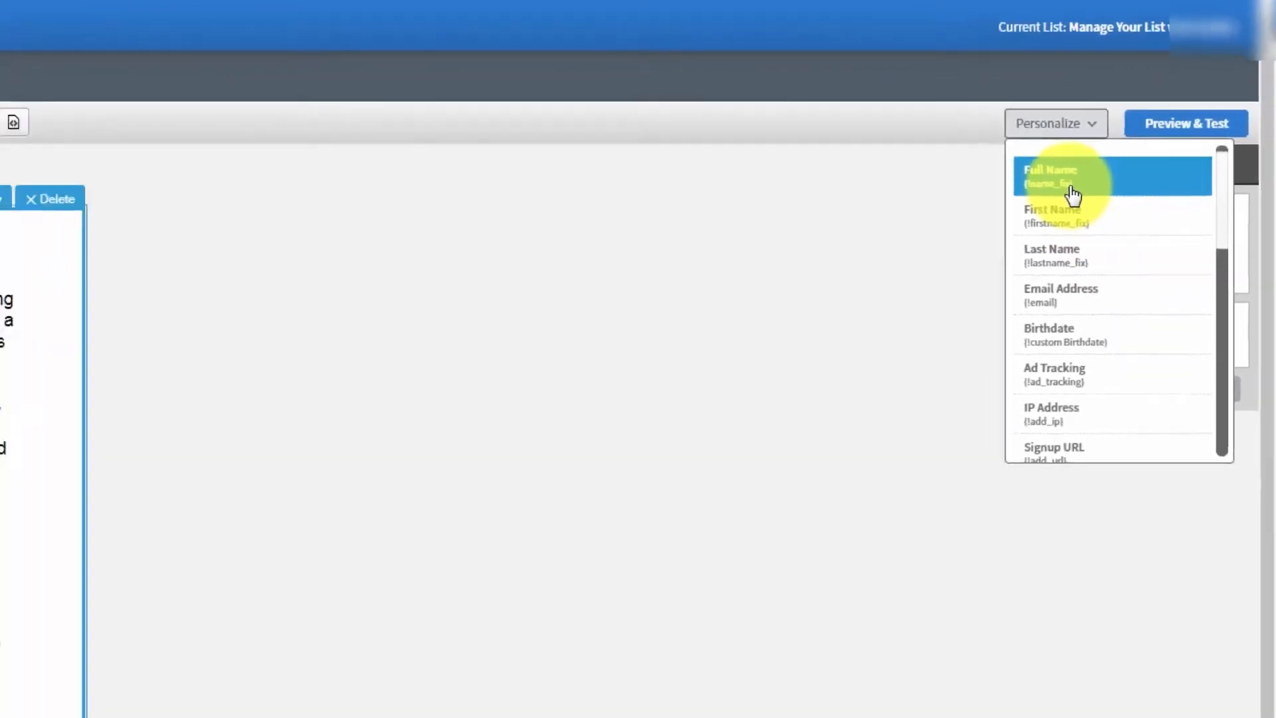
pyautogui.click(1073, 196)
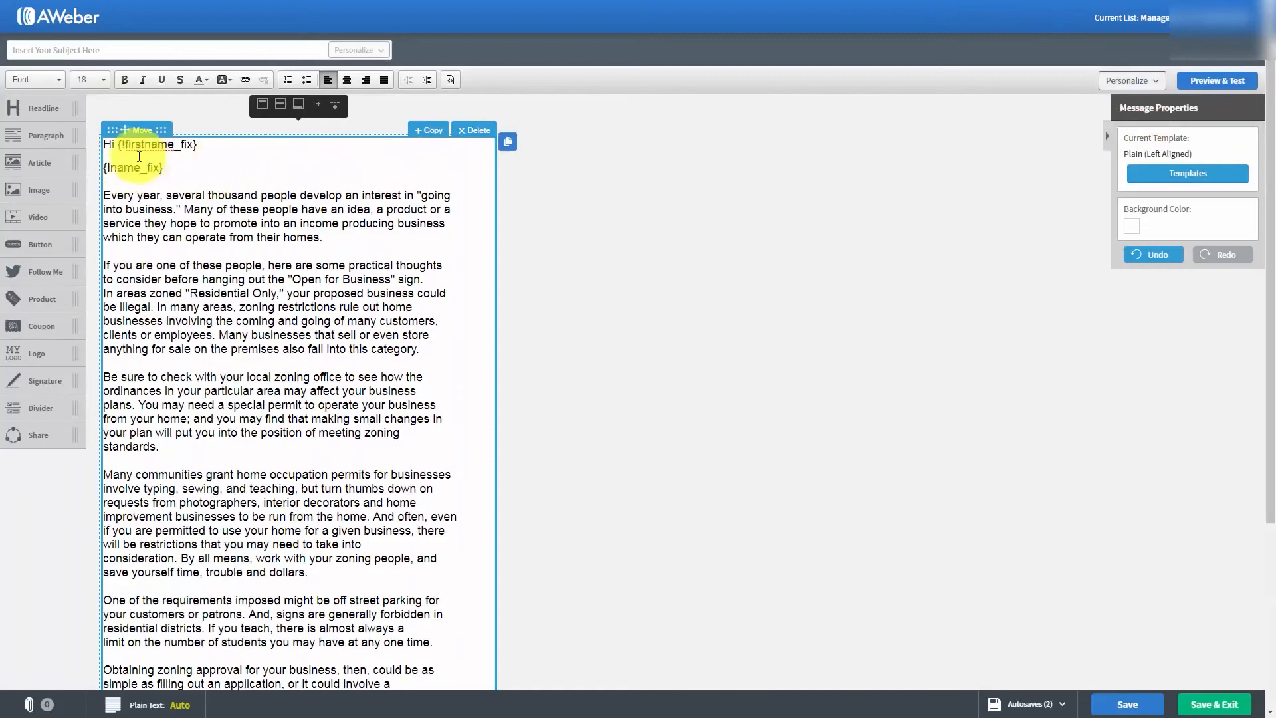
pyautogui.press('Return')
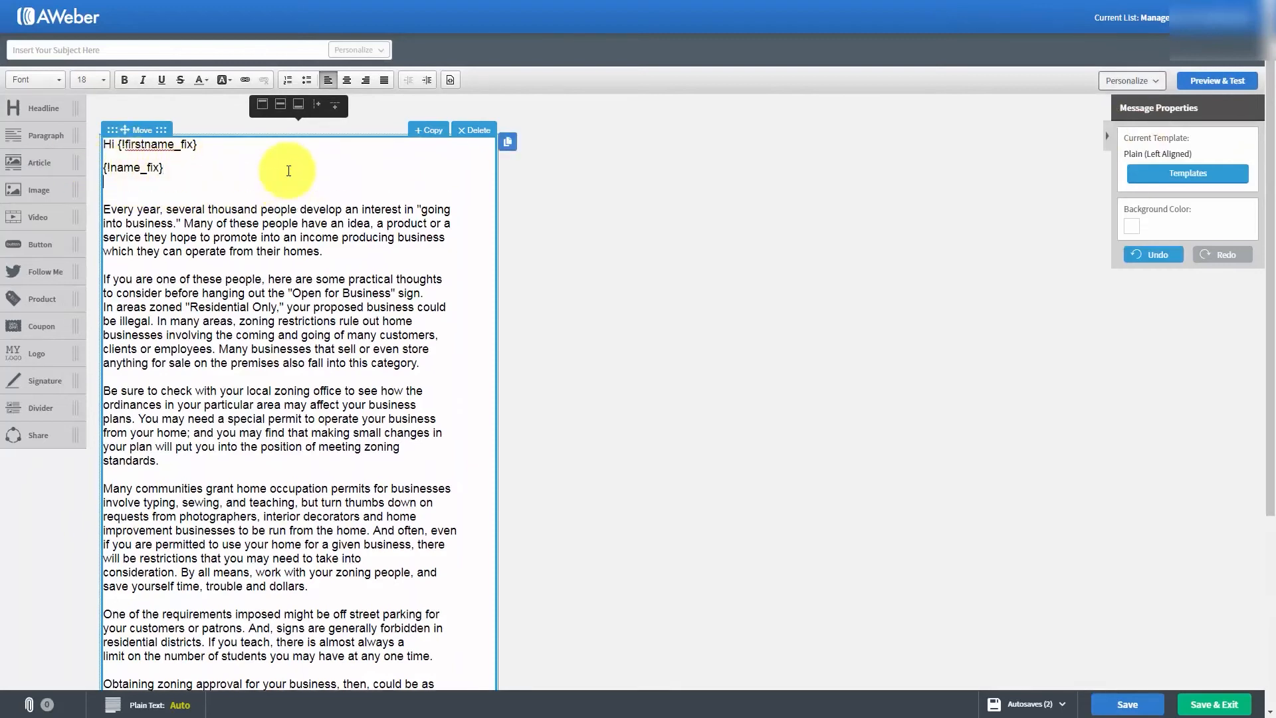
pyautogui.click(1153, 80)
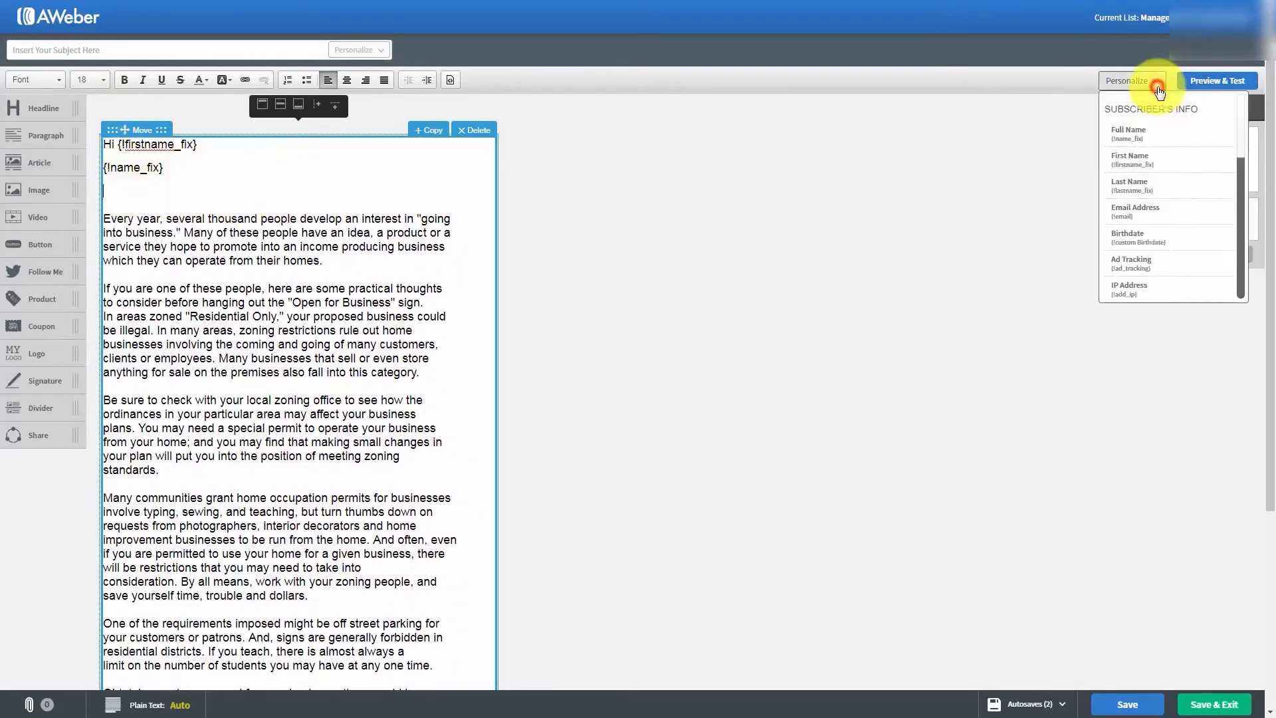
pyautogui.click(1163, 185)
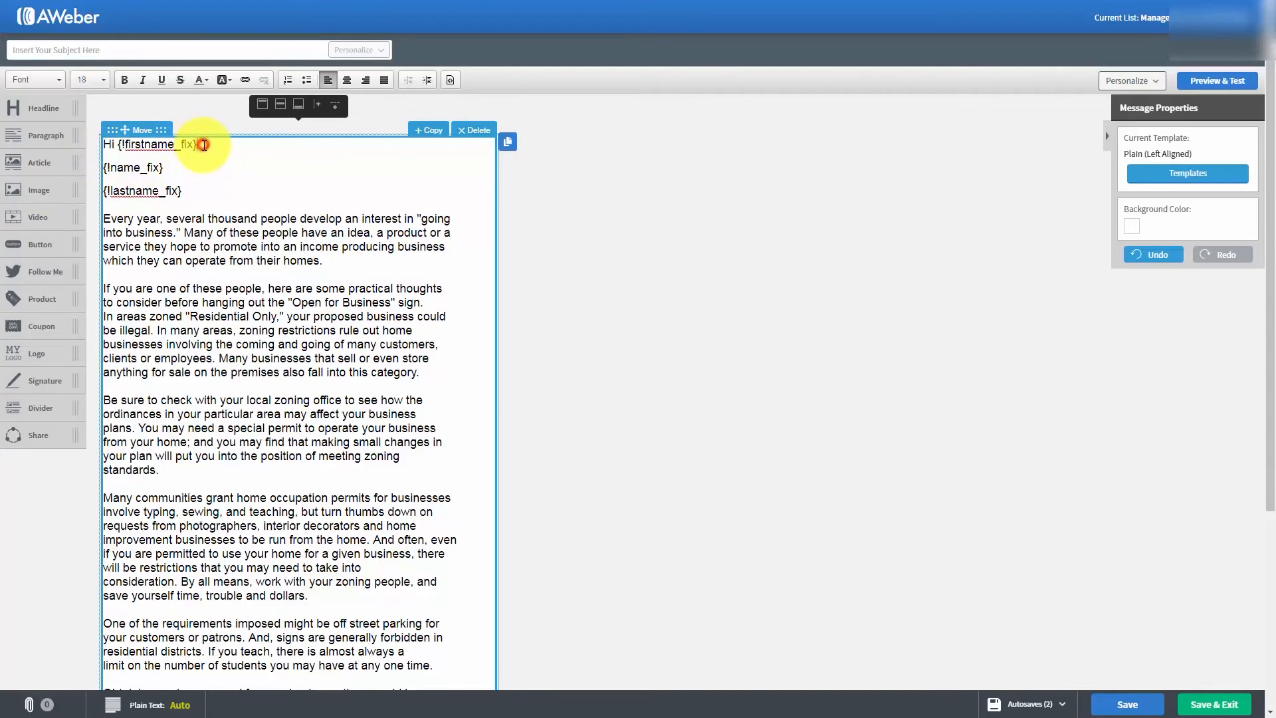
# - Delete the full-name and last-name fields below the greeting, keeping one blank line before the first article paragraph
pyautogui.moveTo(204, 145); pyautogui.dragTo(203, 198)
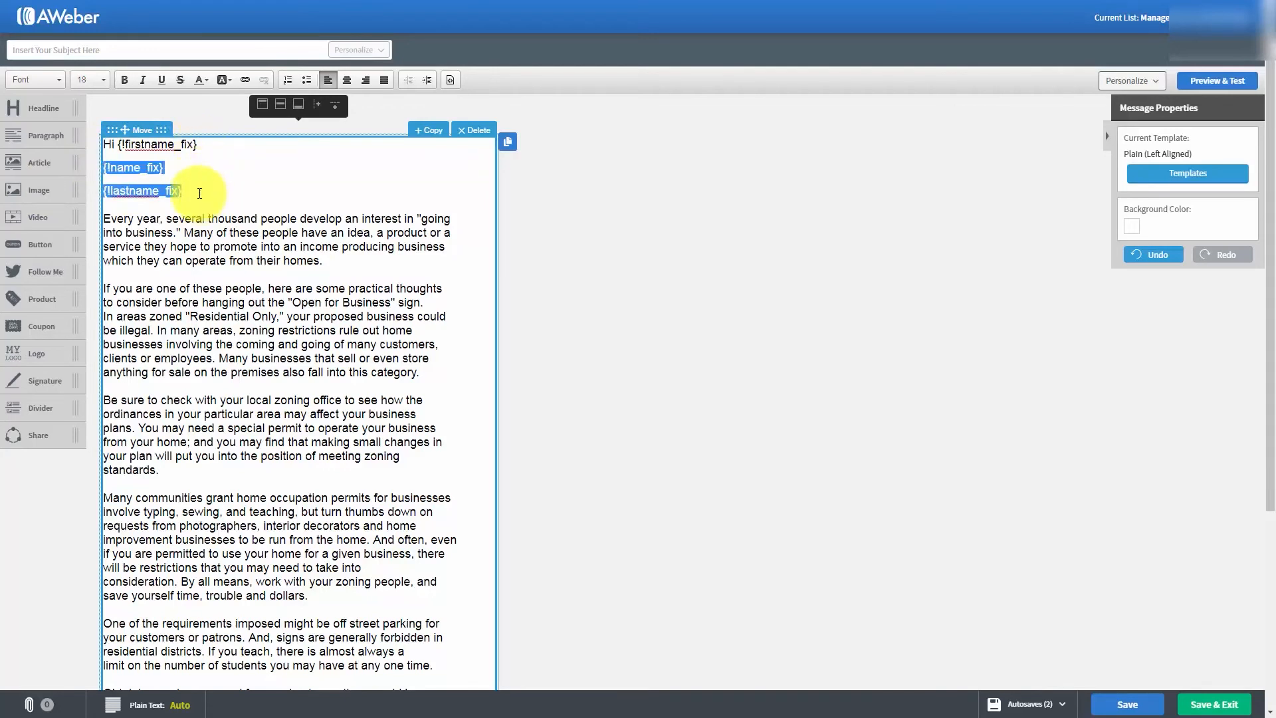
pyautogui.press('BackSpace')
pyautogui.press('BackSpace')
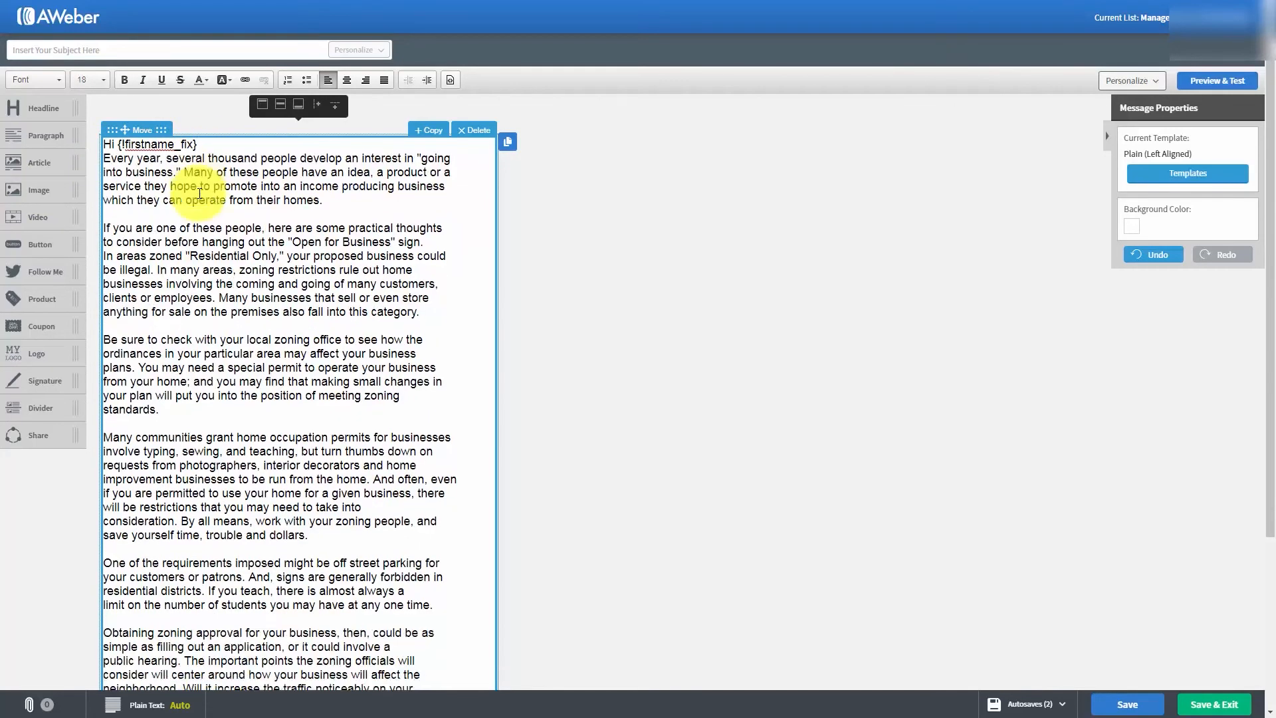
pyautogui.press('Return')
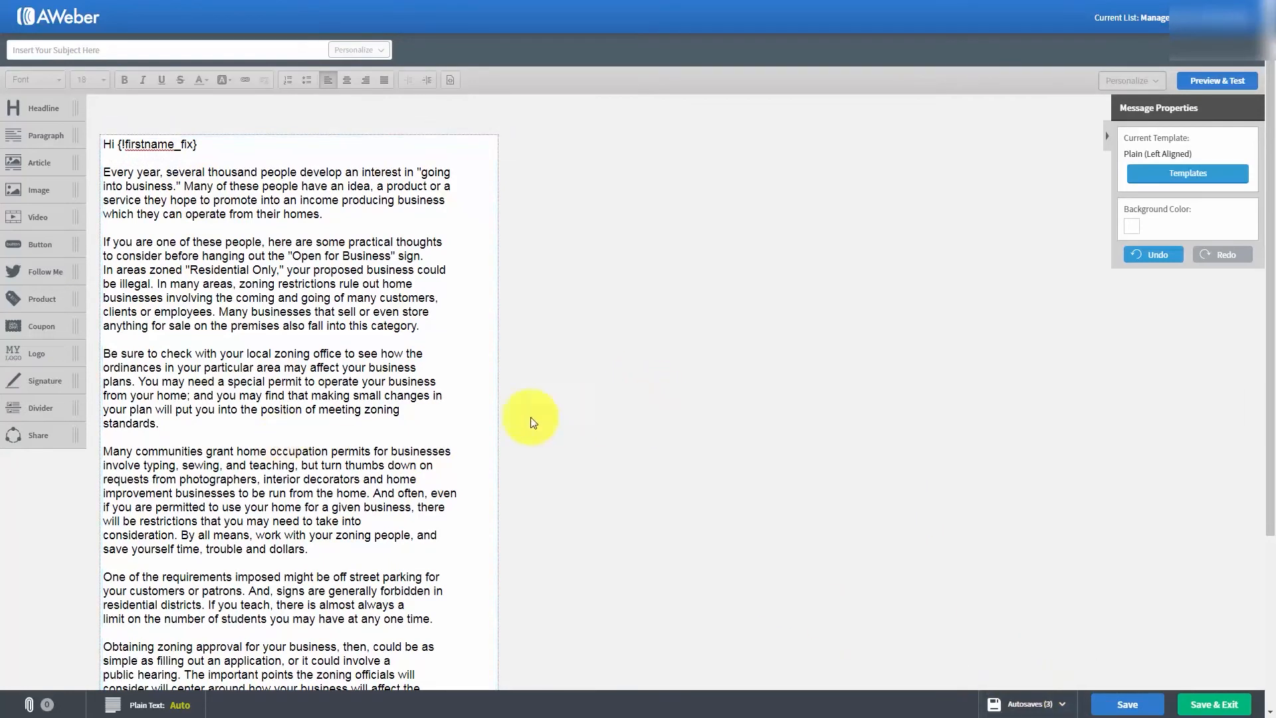
# - Enter Tax Advantages For Us as the subject of the message
pyautogui.click(77, 52)
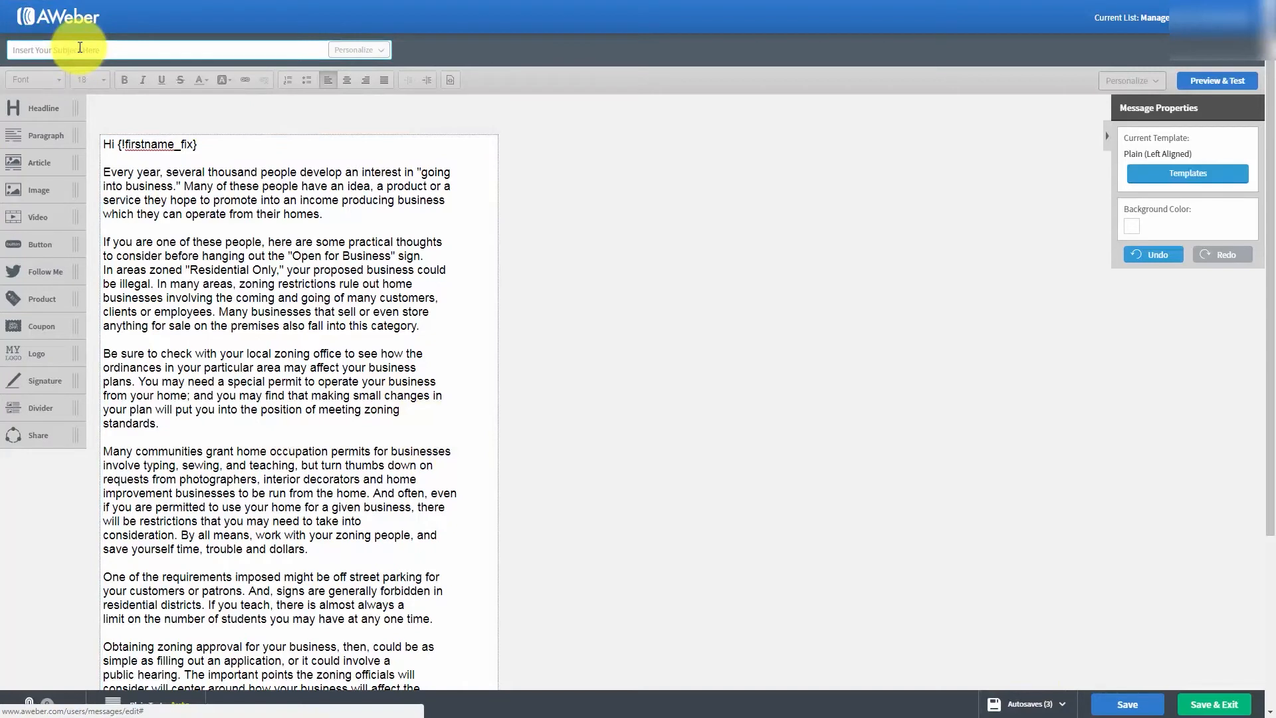
pyautogui.write('Tax Advantages For Us')
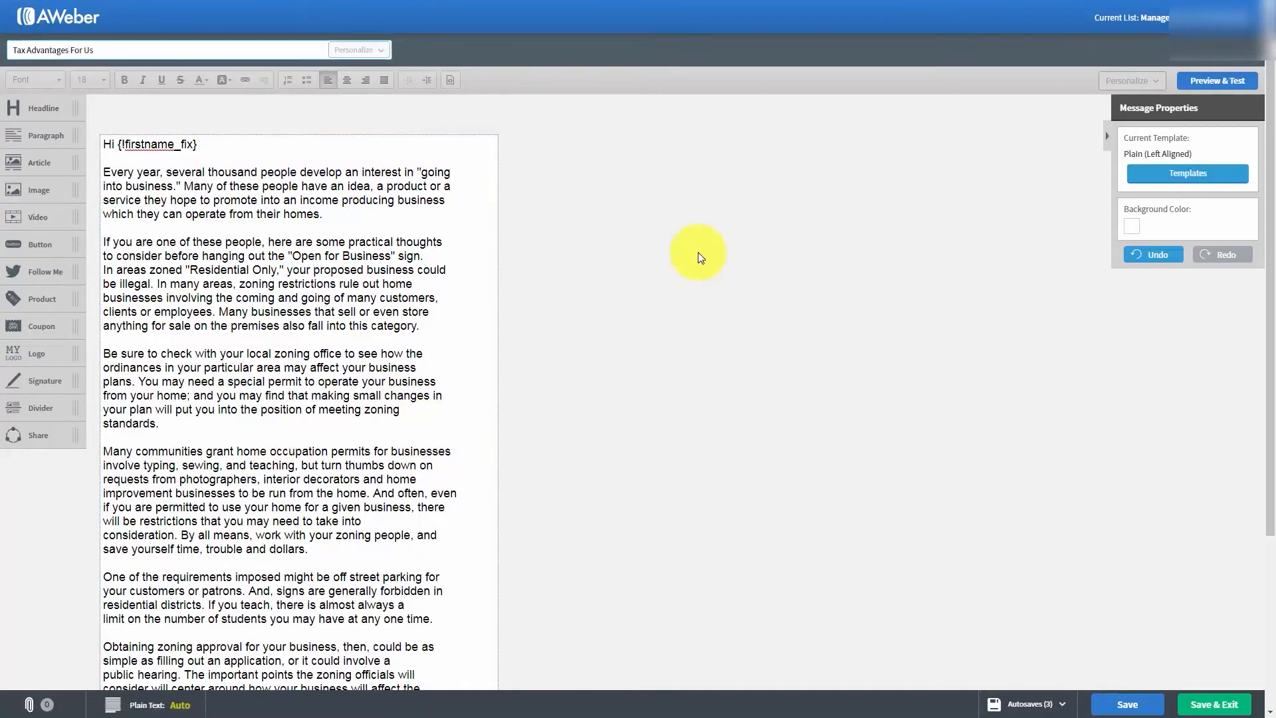
pyautogui.scroll(-3, 515, 226)
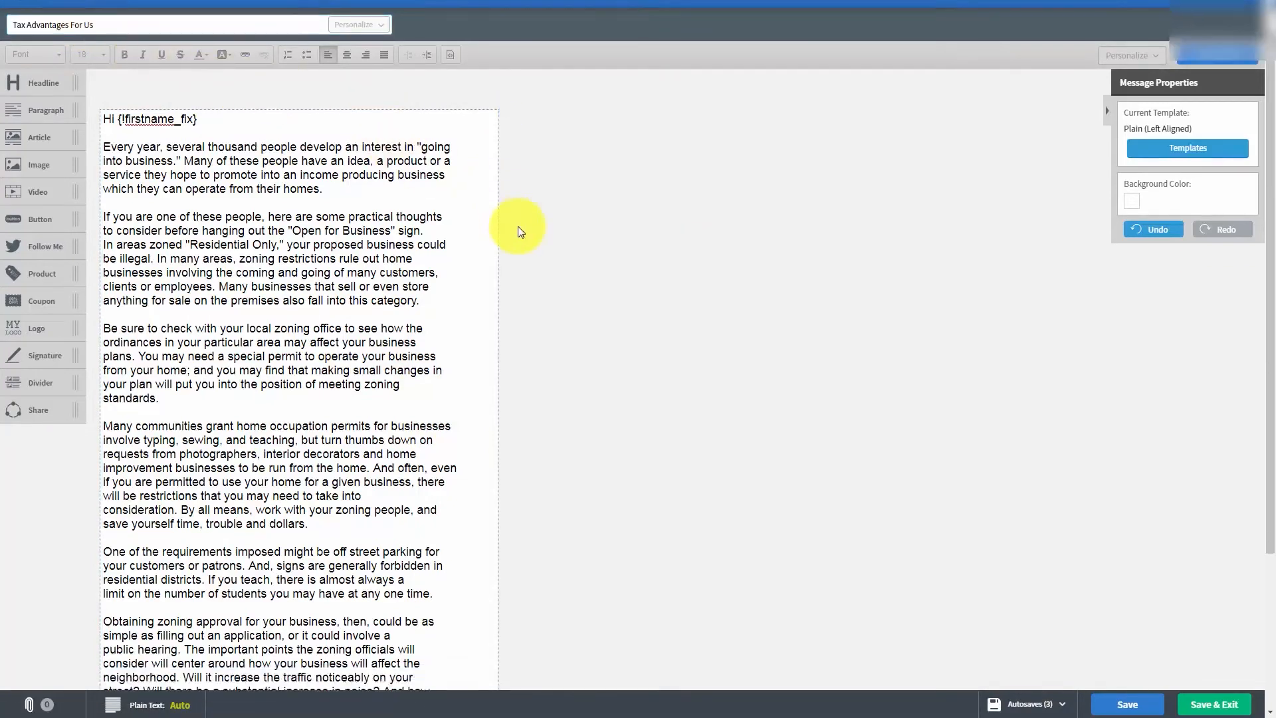
pyautogui.scroll(3, 520, 233)
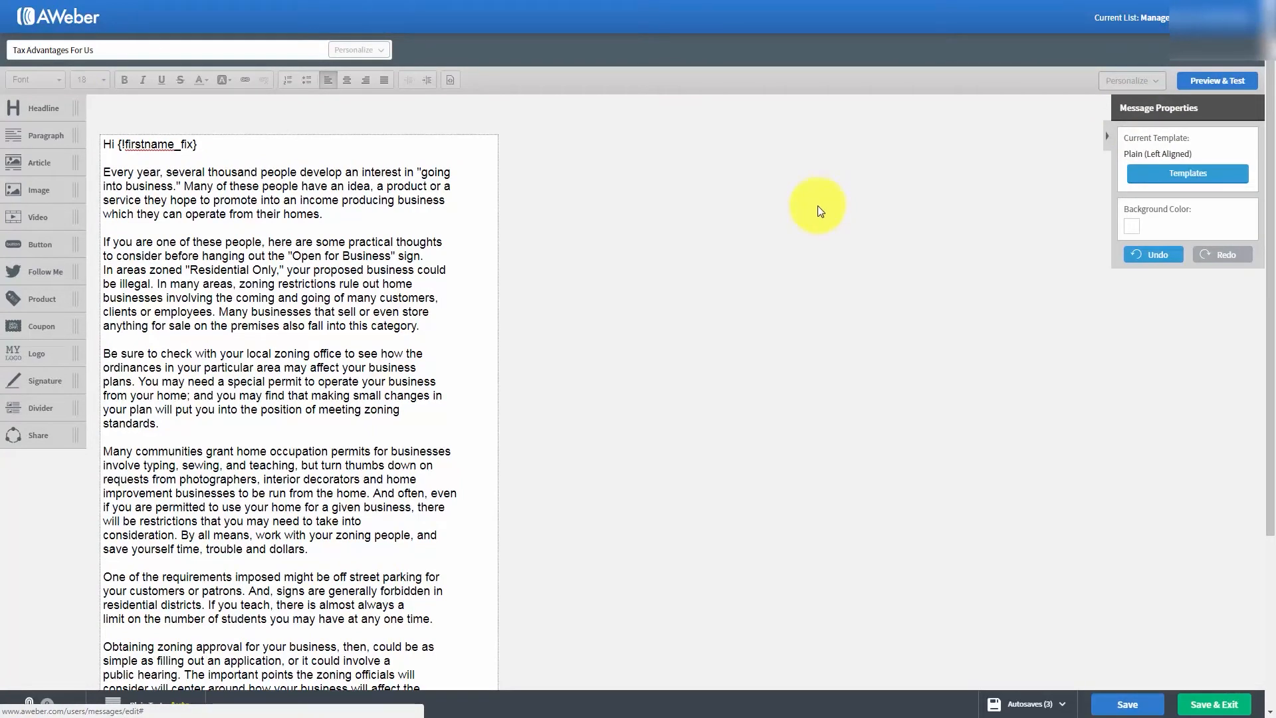
pyautogui.moveTo(312, 141)
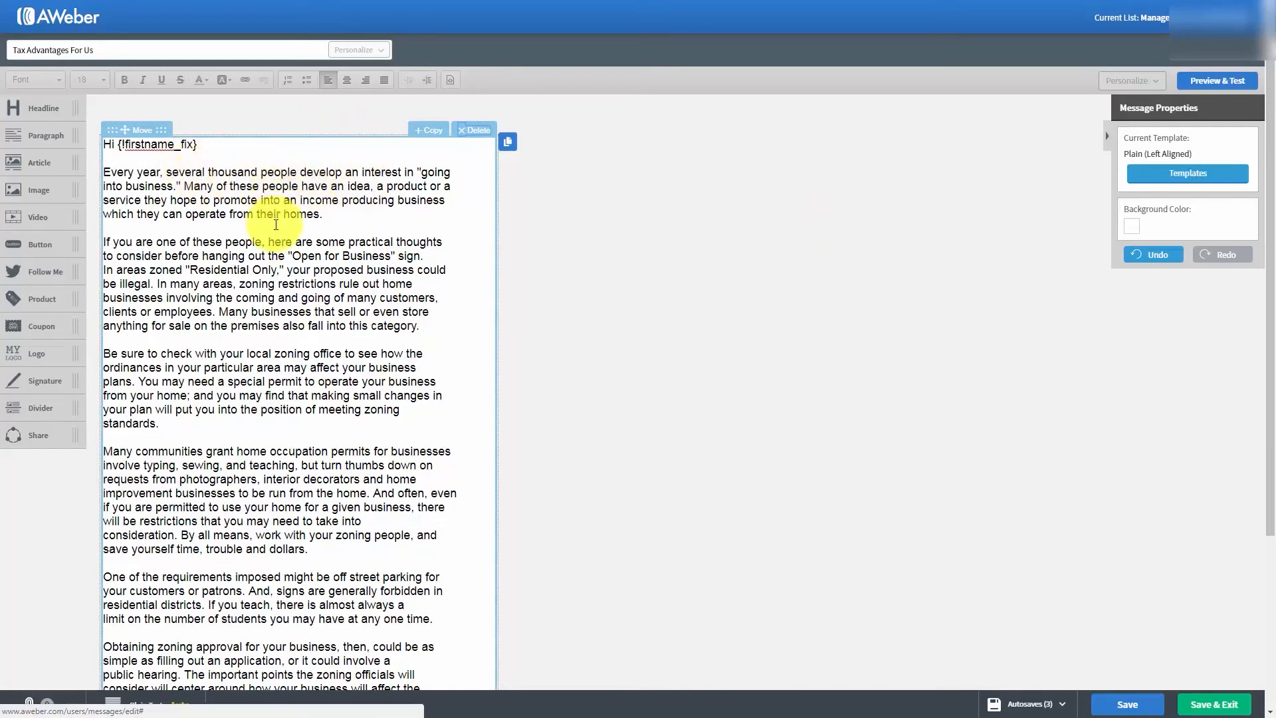
# - Apply the light gray-blue palette color #C3CED5 as the message background
pyautogui.click(1132, 230)
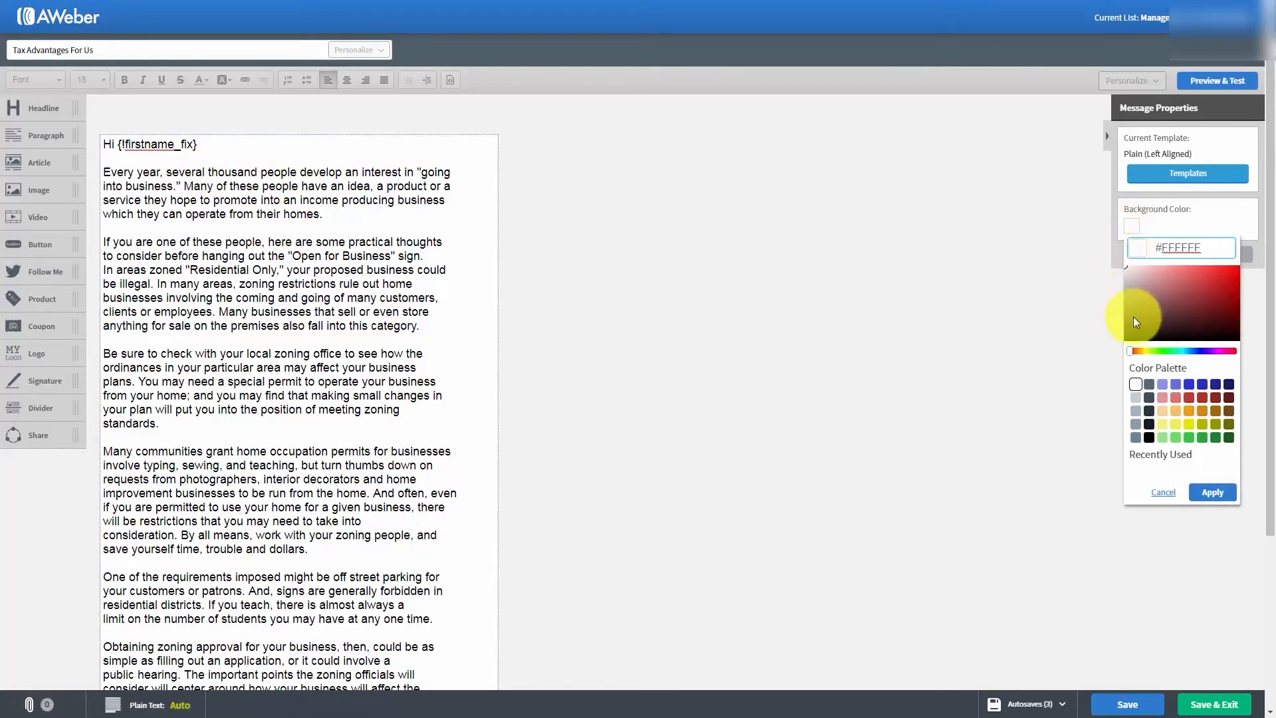
pyautogui.click(1136, 401)
pyautogui.click(1212, 493)
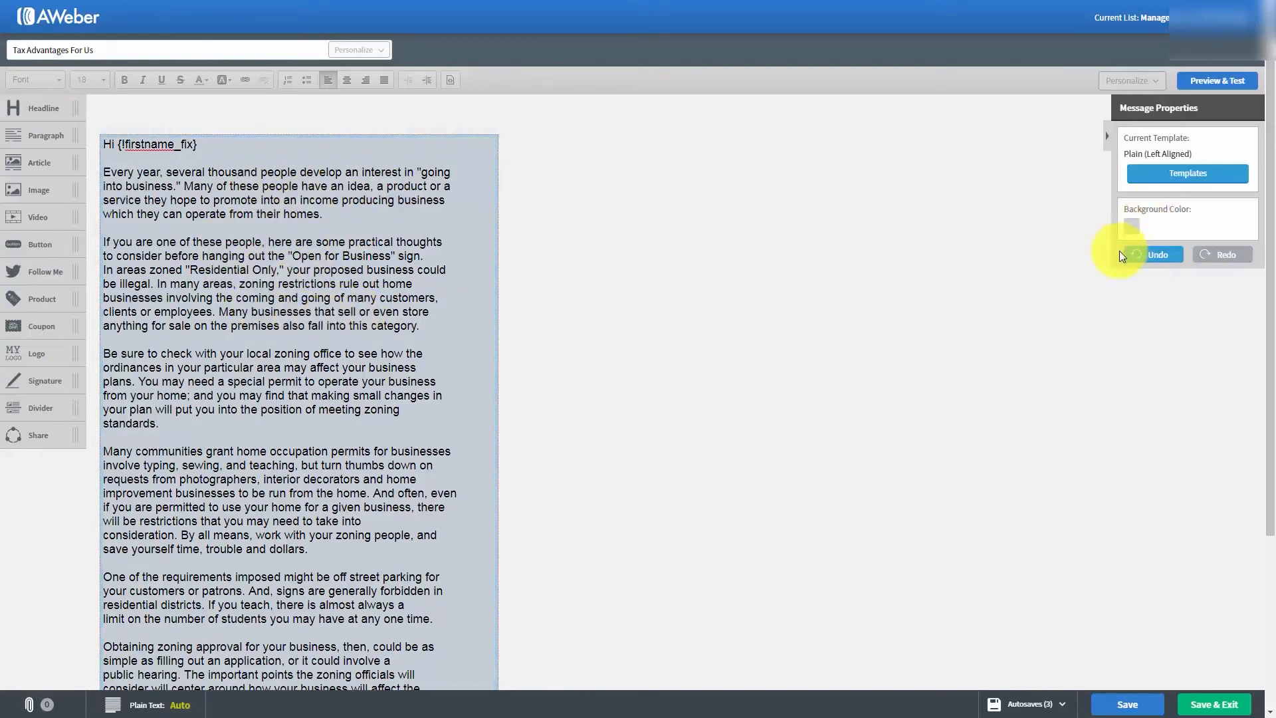
# - Return the message background color to white from the color palette
pyautogui.click(1129, 228)
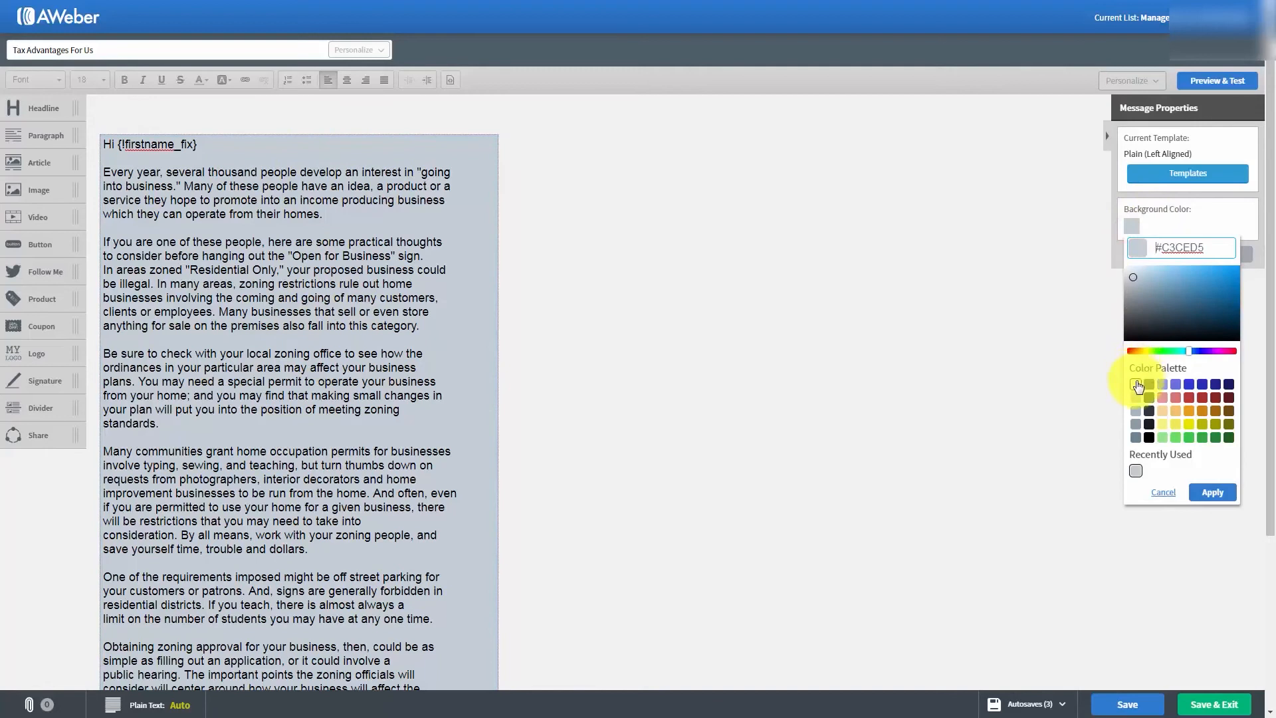
pyautogui.click(1136, 385)
pyautogui.click(1213, 492)
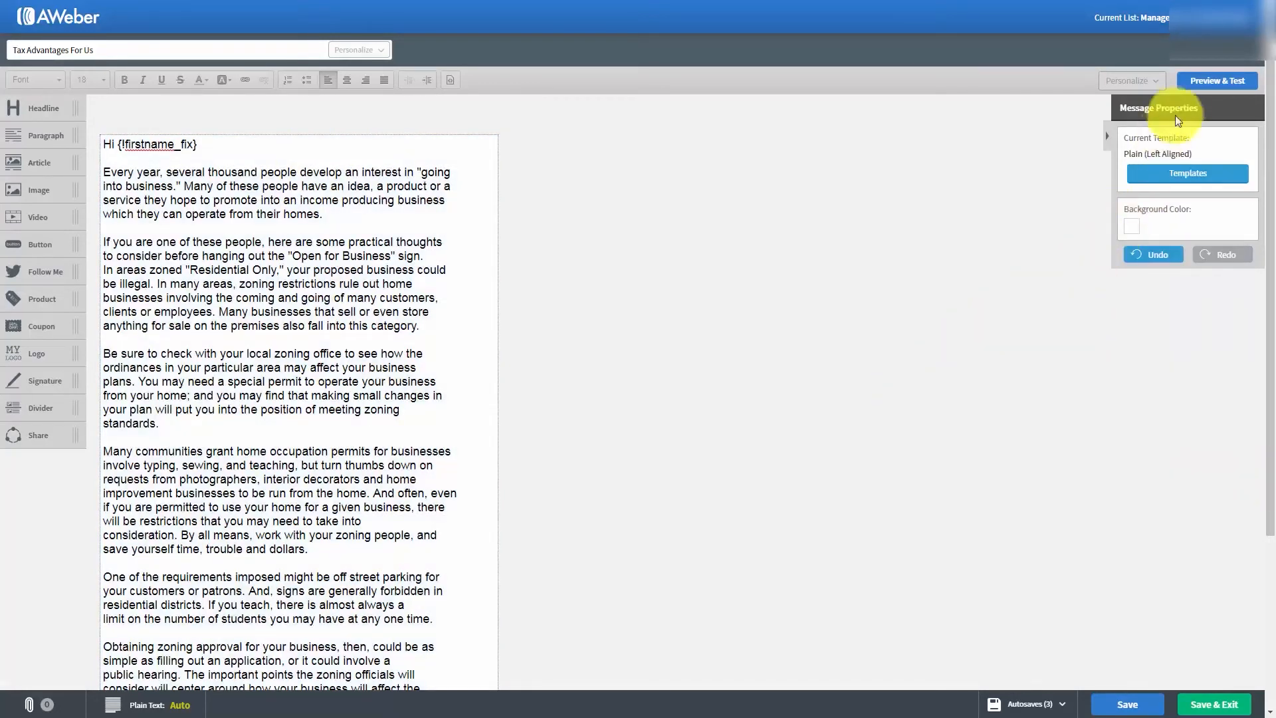
# - Preview the message from the greeting to the footer, and save it back in the editor
pyautogui.click(1203, 81)
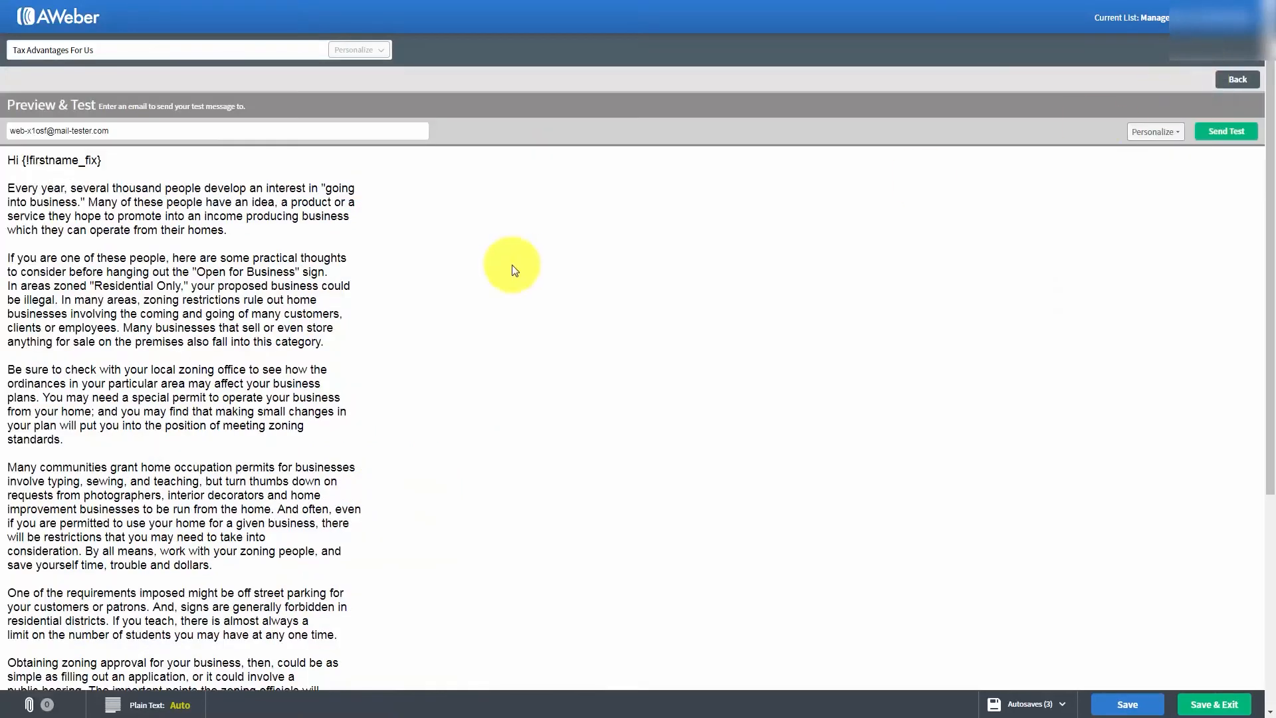
pyautogui.scroll(-4, 515, 269)
pyautogui.scroll(4, 515, 269)
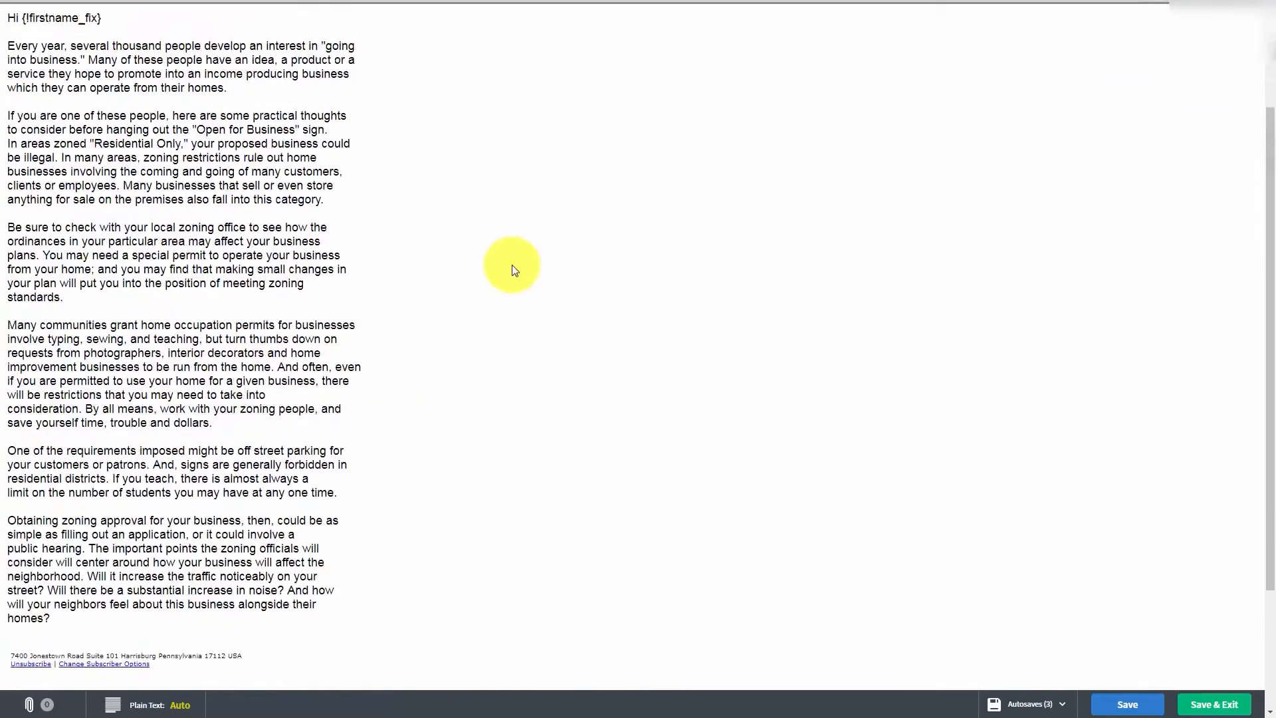
pyautogui.scroll(-4, 513, 270)
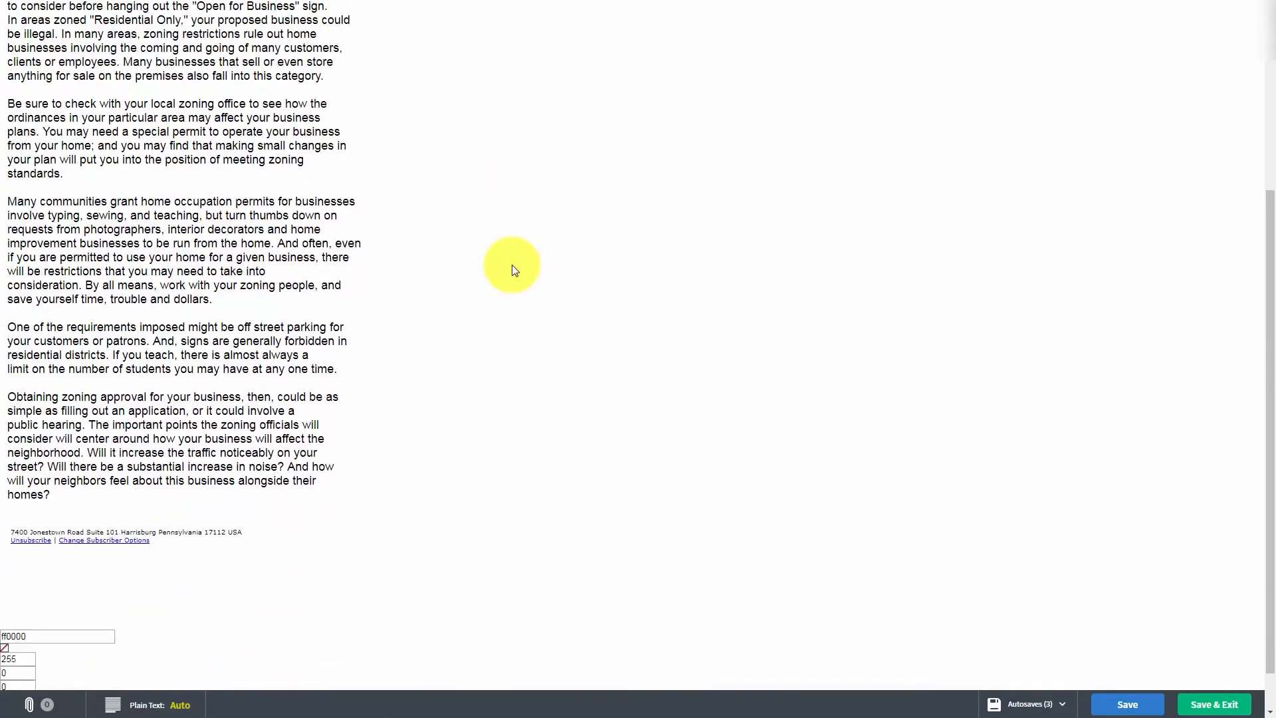
pyautogui.scroll(3, 514, 269)
pyautogui.scroll(1, 512, 264)
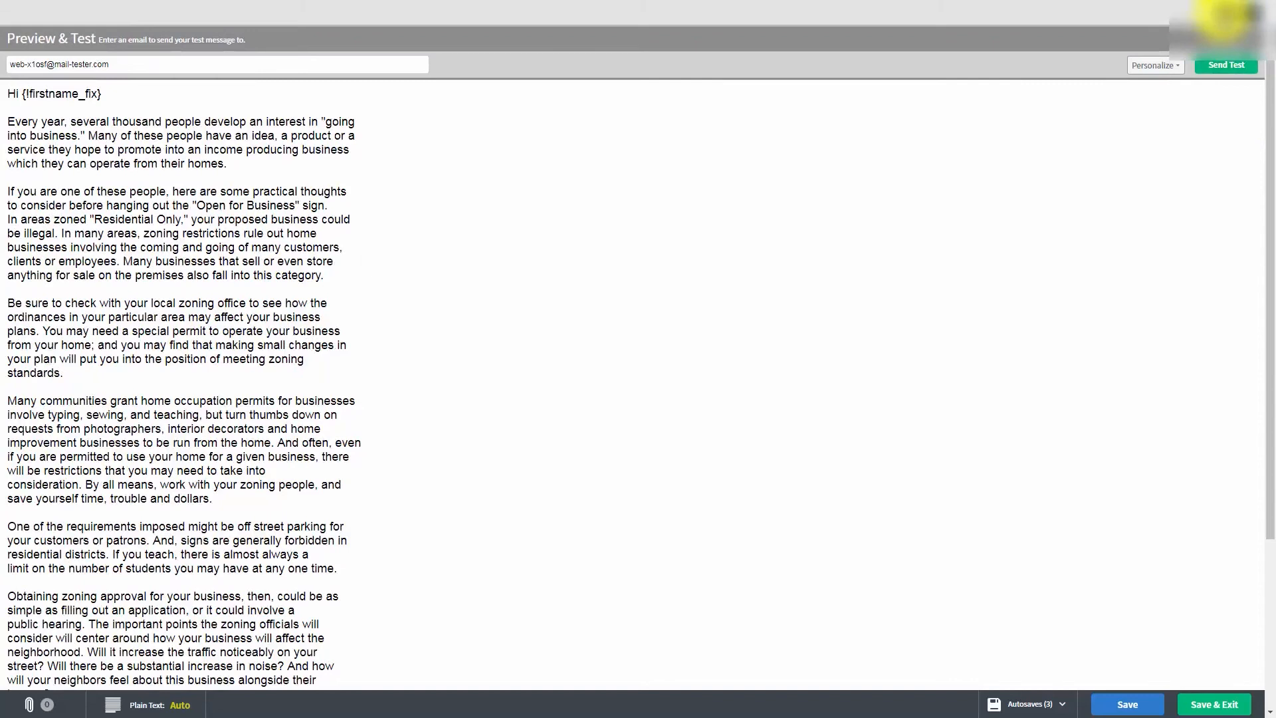
pyautogui.click(1225, 12)
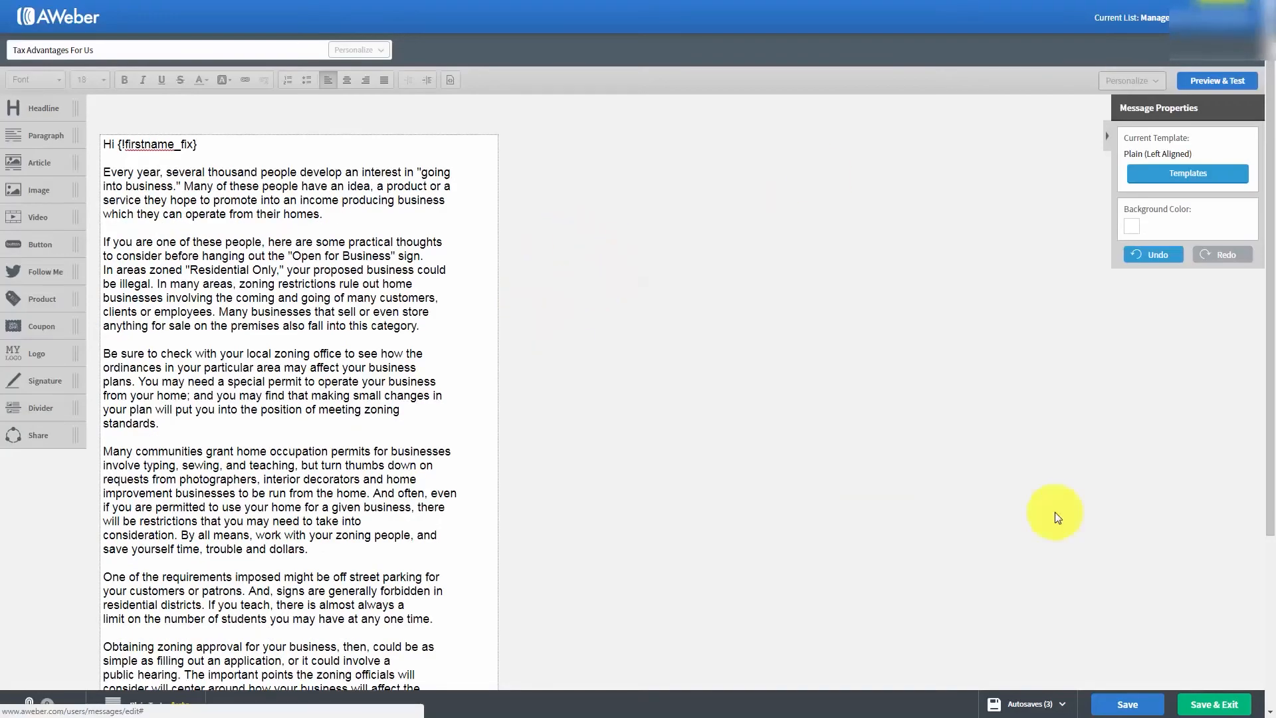
pyautogui.click(1117, 699)
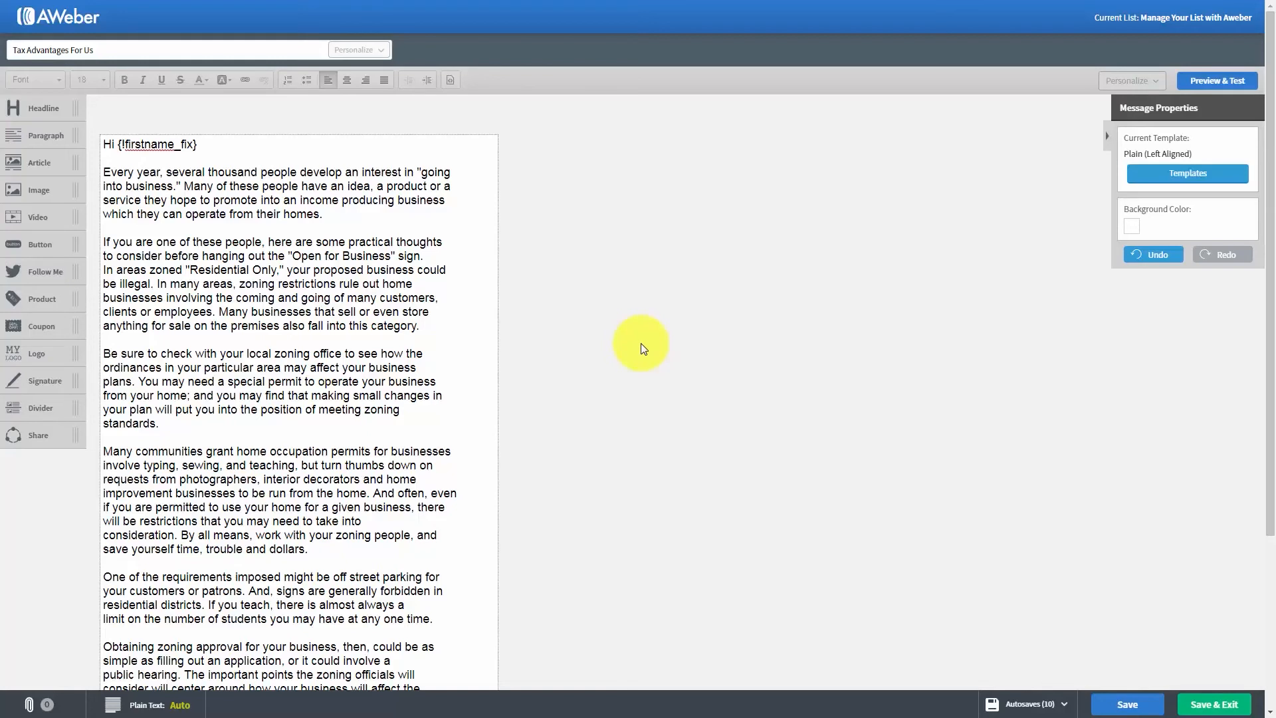
# - Try bold formatting on the words "Many of these people" in the first paragraph and remove it again
pyautogui.click(130, 186)
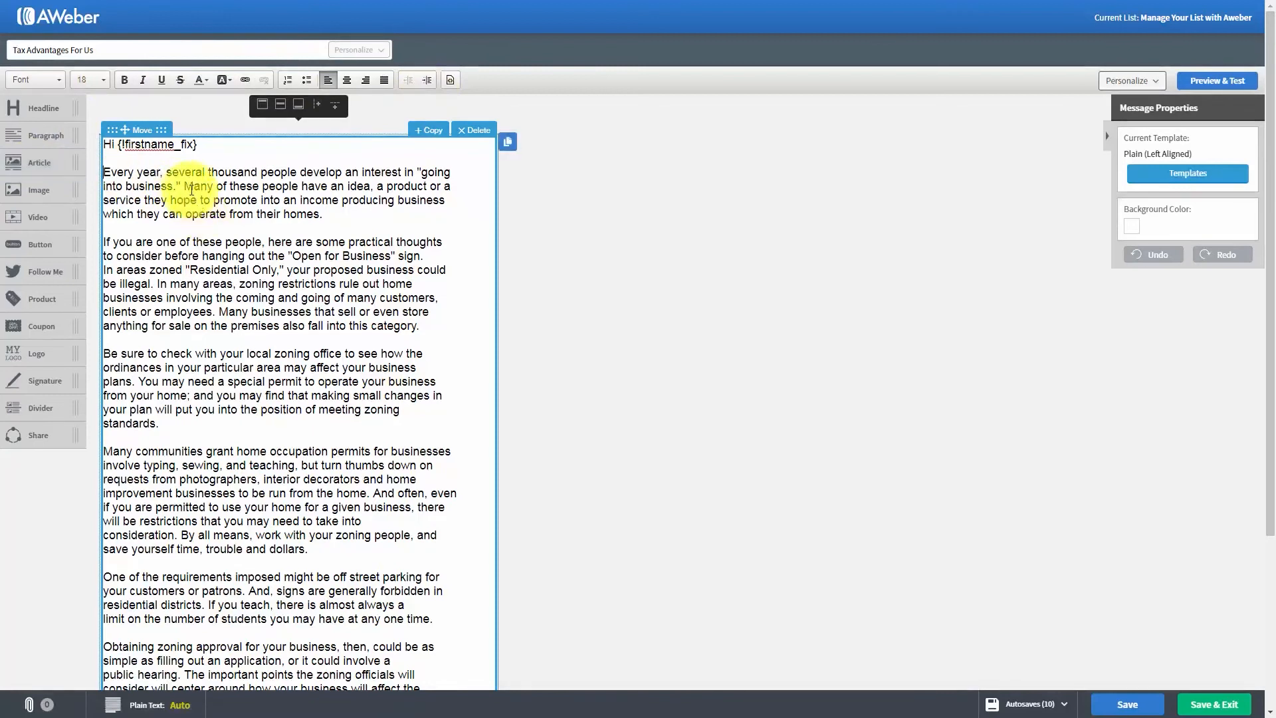
pyautogui.moveTo(186, 187); pyautogui.dragTo(303, 186)
pyautogui.click(123, 80)
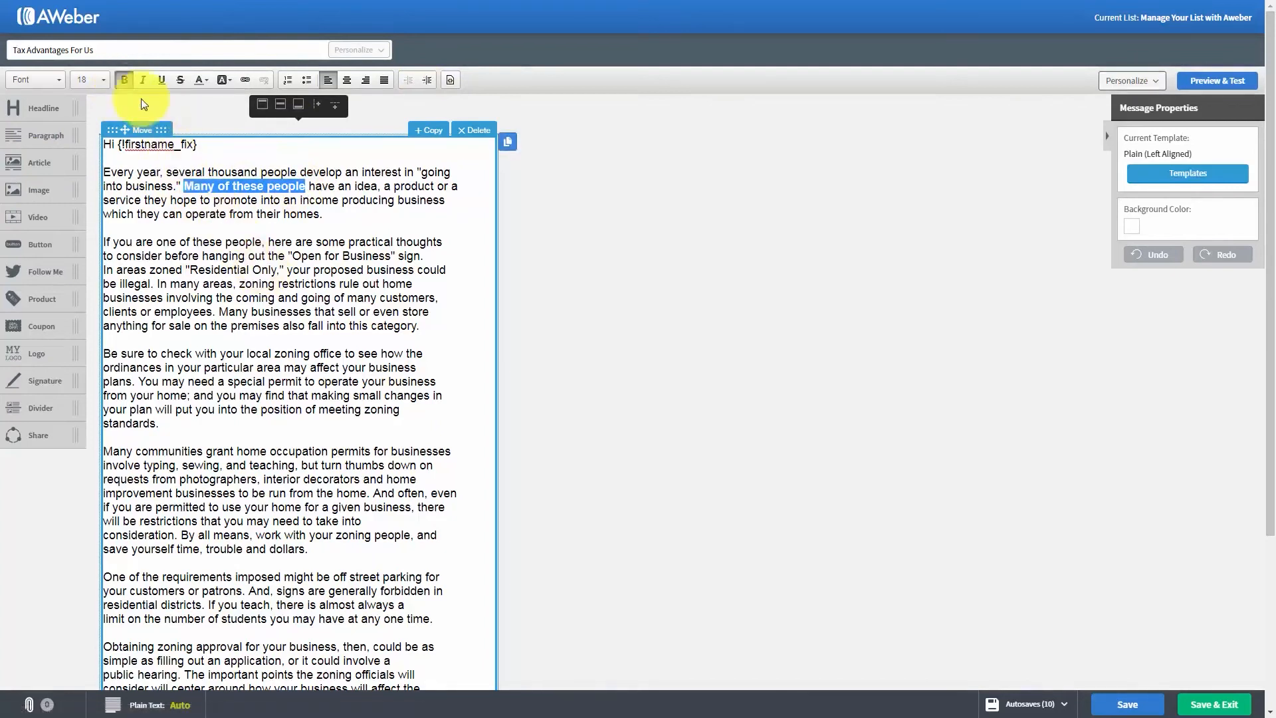
pyautogui.click(123, 80)
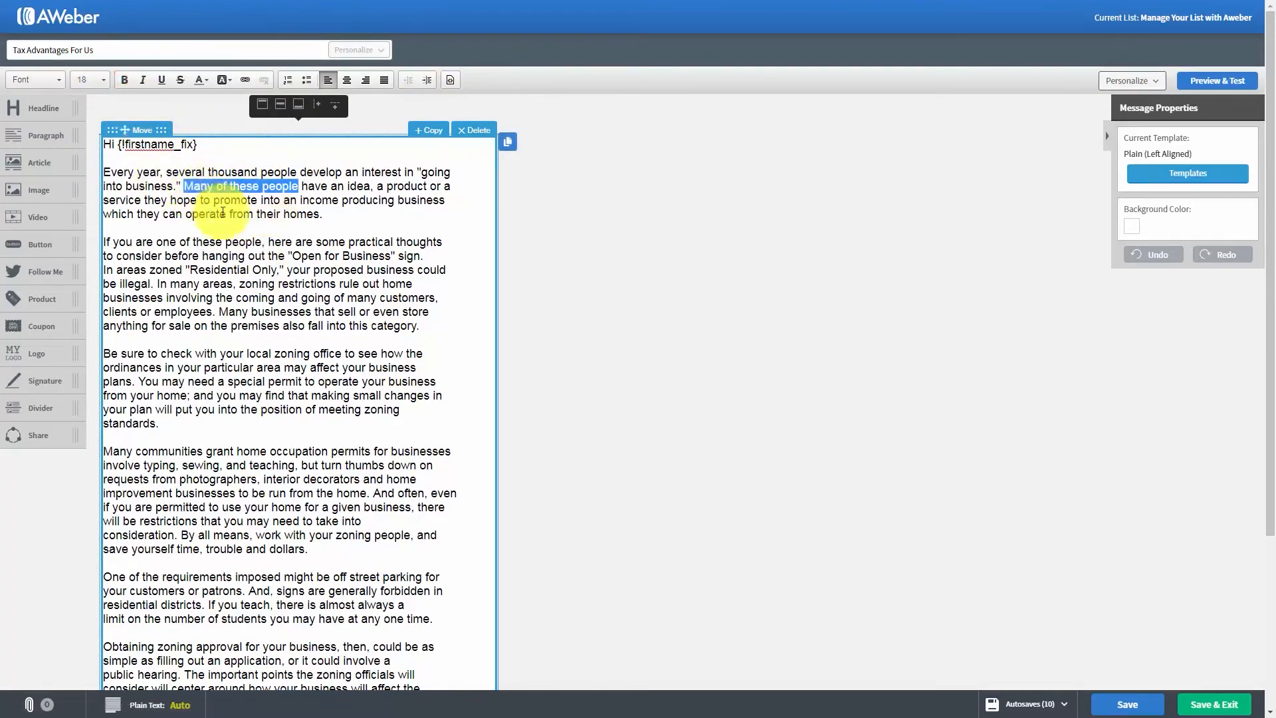
# - Try italic, underline and strikethrough formatting on the words "Many of these people", removing each one again
pyautogui.click(144, 80)
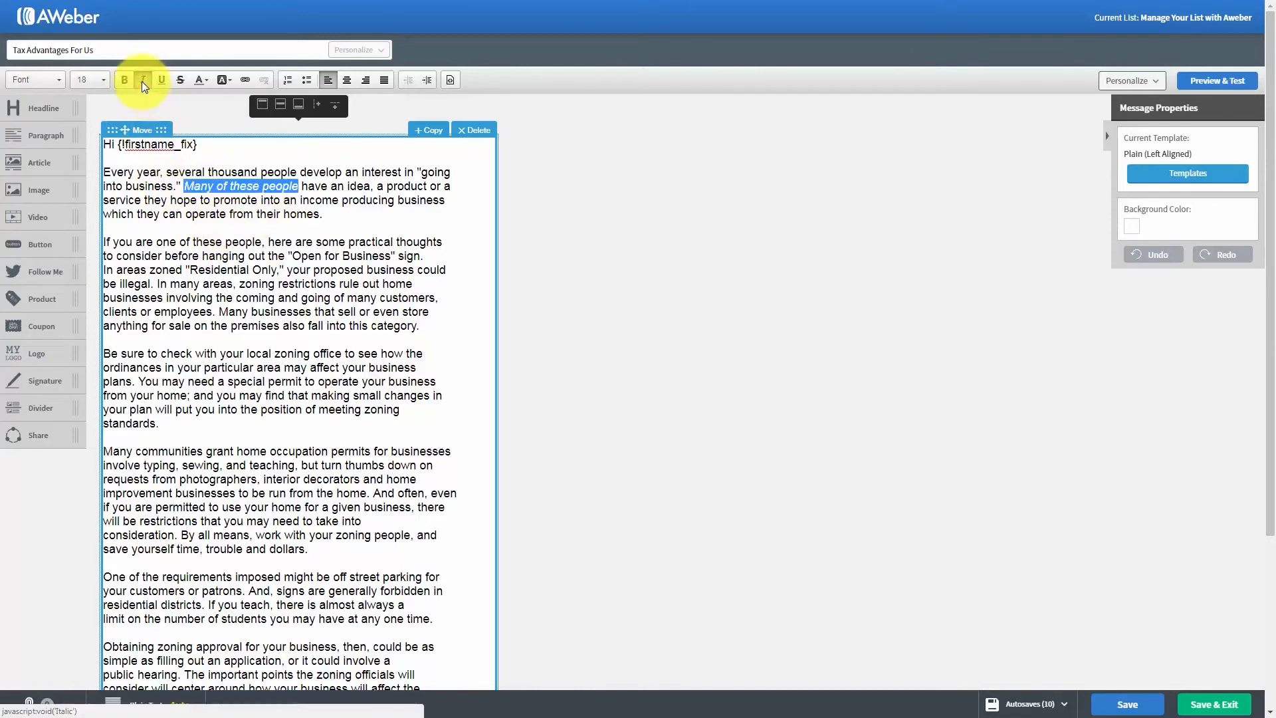
pyautogui.click(141, 81)
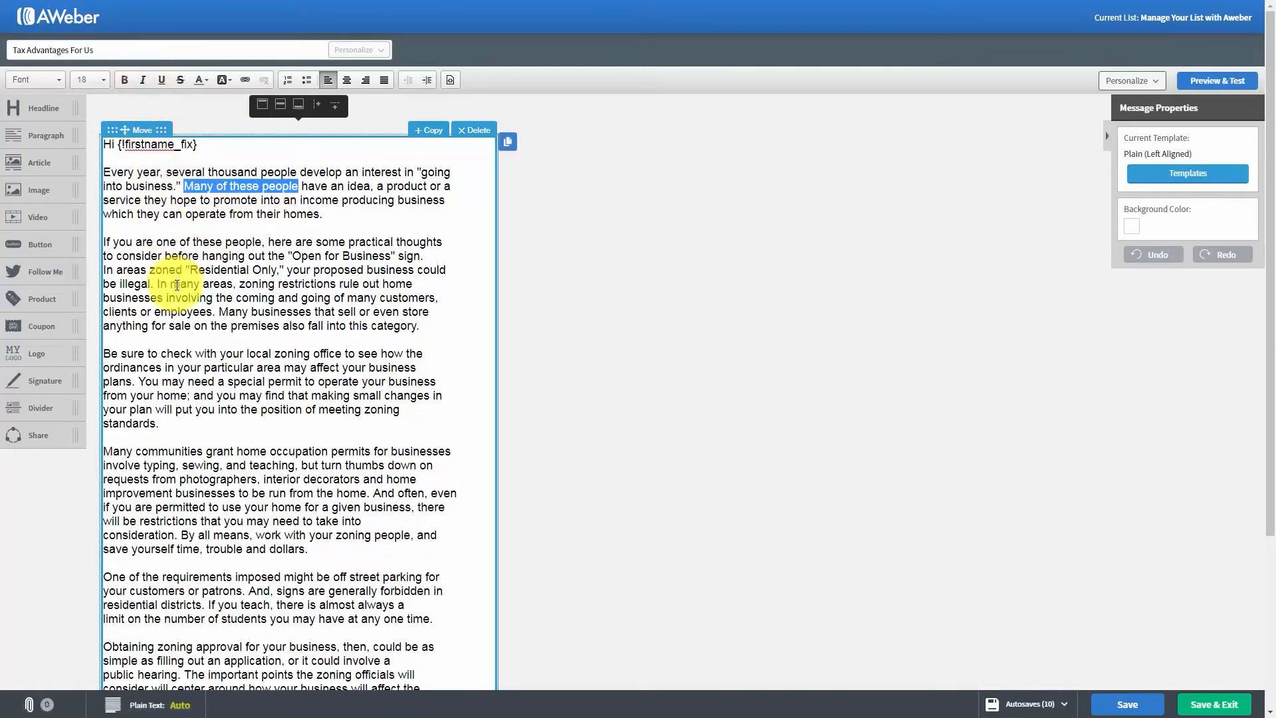
pyautogui.click(160, 79)
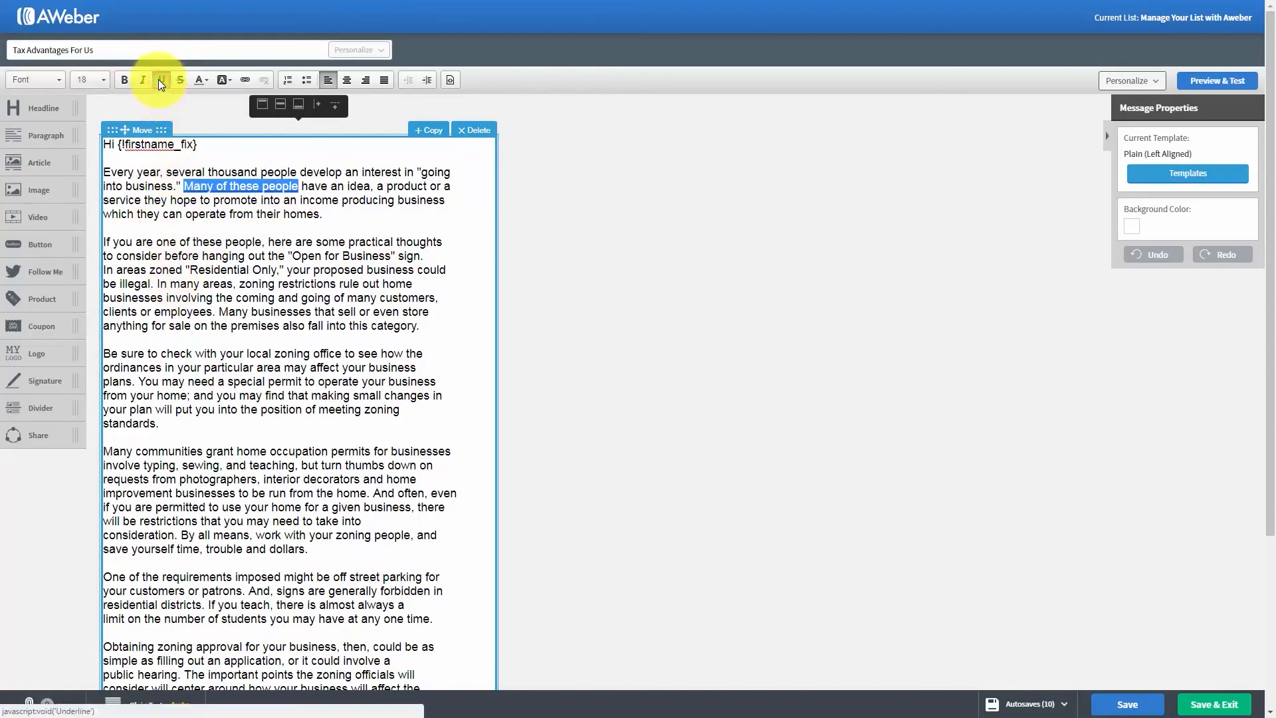
pyautogui.click(158, 79)
pyautogui.click(182, 80)
pyautogui.click(182, 79)
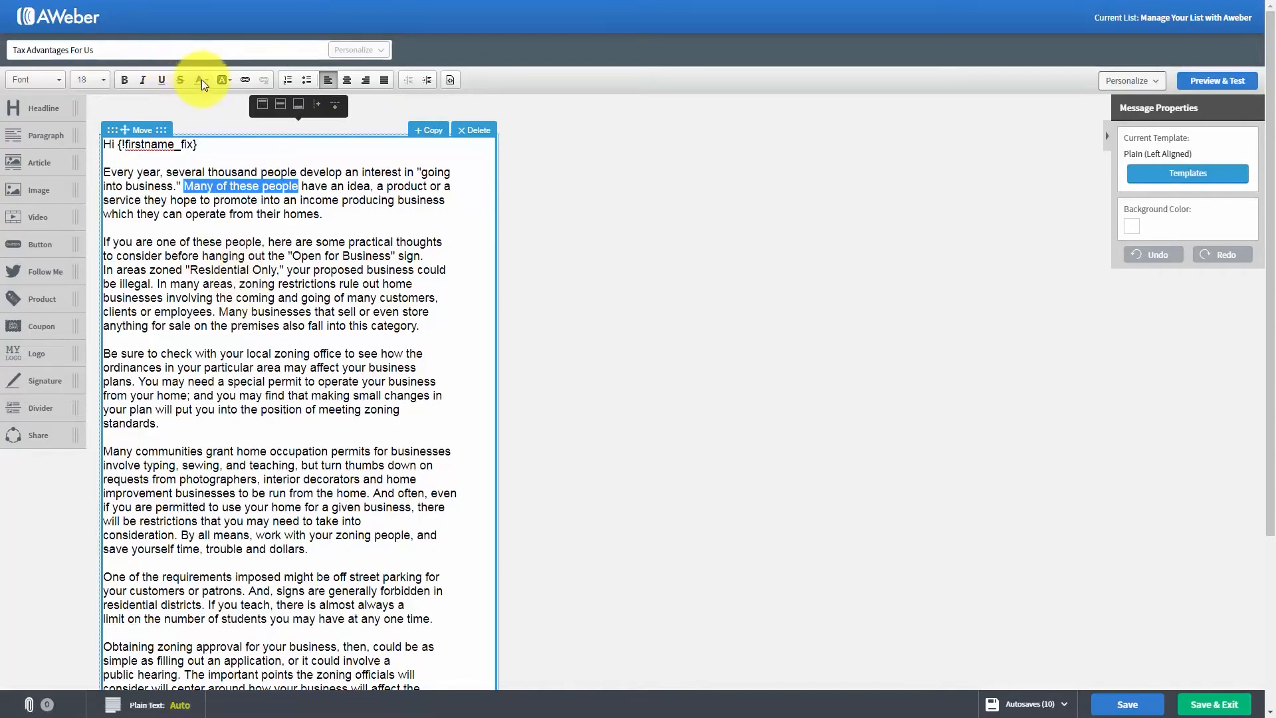
# - Apply the red palette color #B93936 to the words "Many of these people" in the first paragraph
pyautogui.click(205, 82)
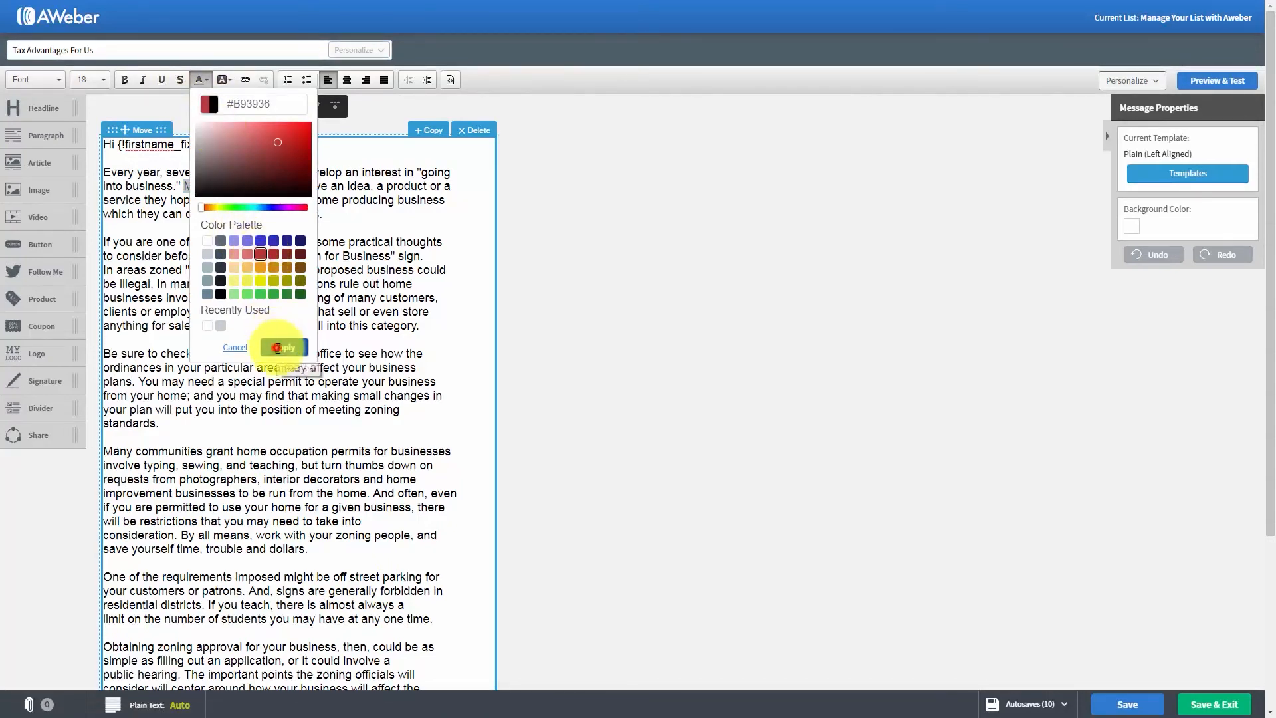
pyautogui.click(278, 348)
pyautogui.click(301, 270)
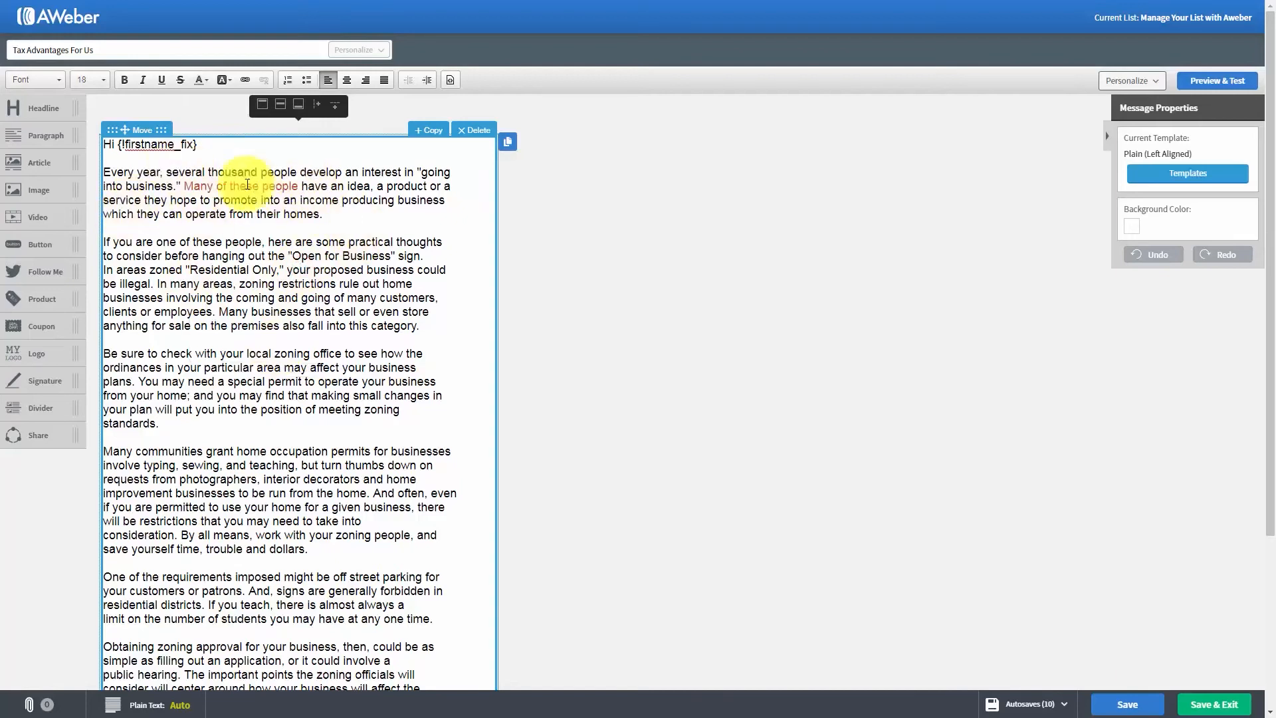
# - Return the text color of "Many of these people" to black from the color palette
pyautogui.moveTo(185, 185); pyautogui.dragTo(299, 187)
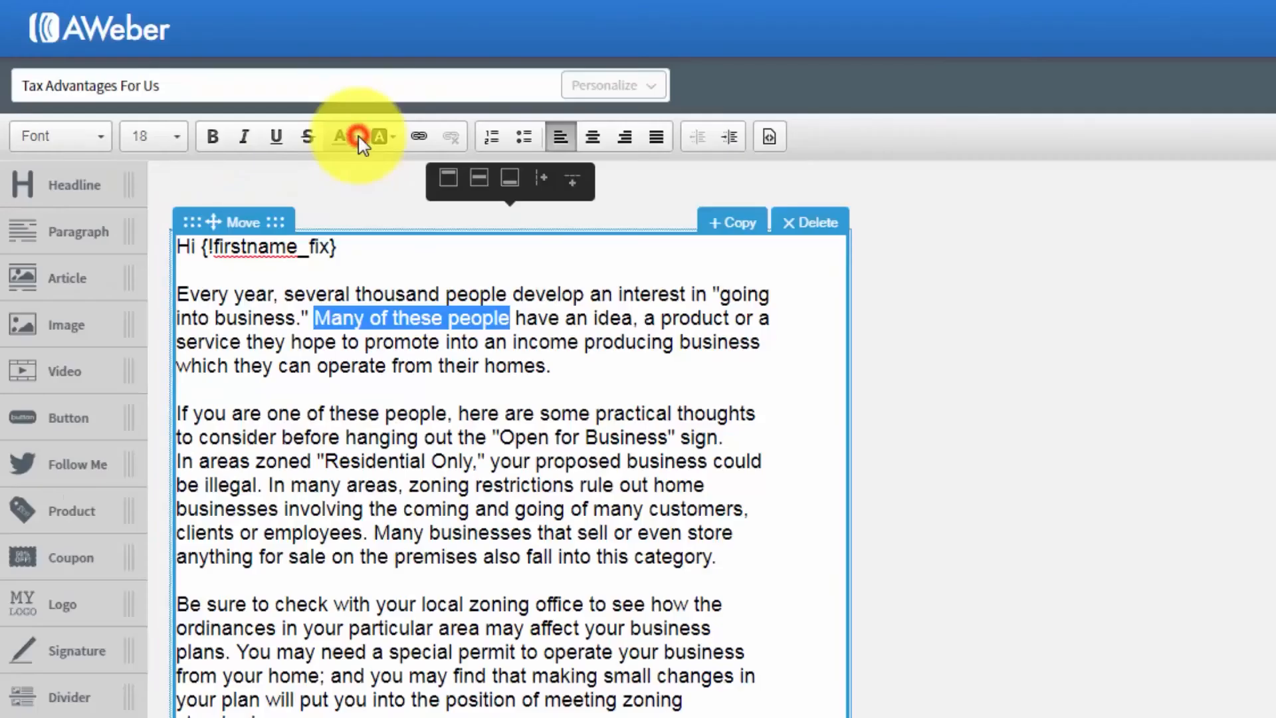
pyautogui.click(208, 80)
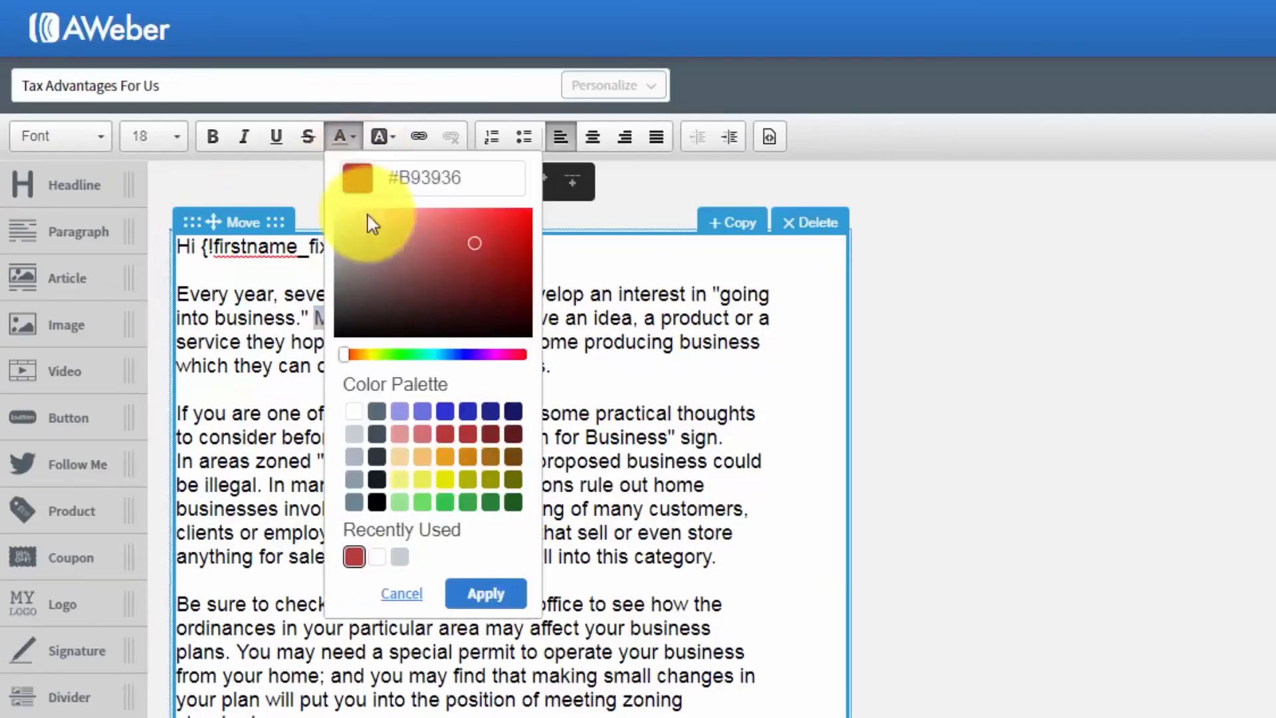
pyautogui.click(377, 505)
pyautogui.click(486, 594)
pyautogui.click(476, 459)
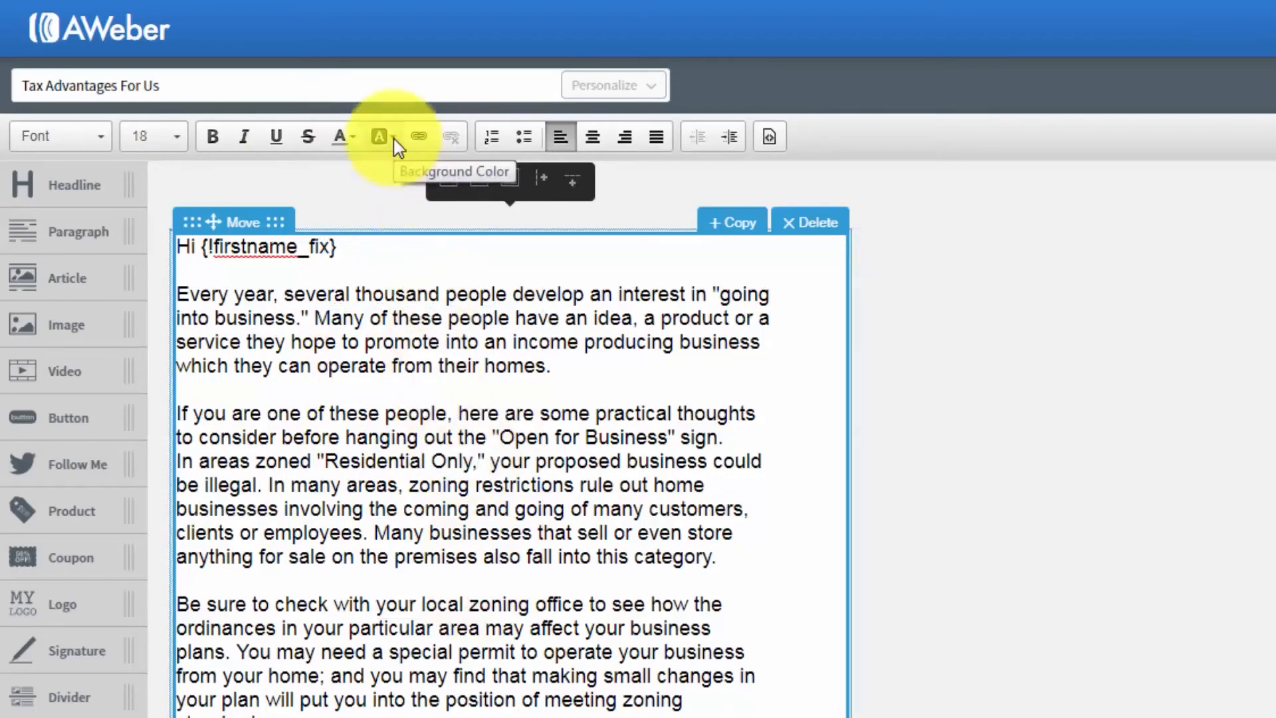
# - Highlight the words "thousand people develop" with the light yellow background color #F0F17F
pyautogui.moveTo(356, 293); pyautogui.dragTo(583, 291)
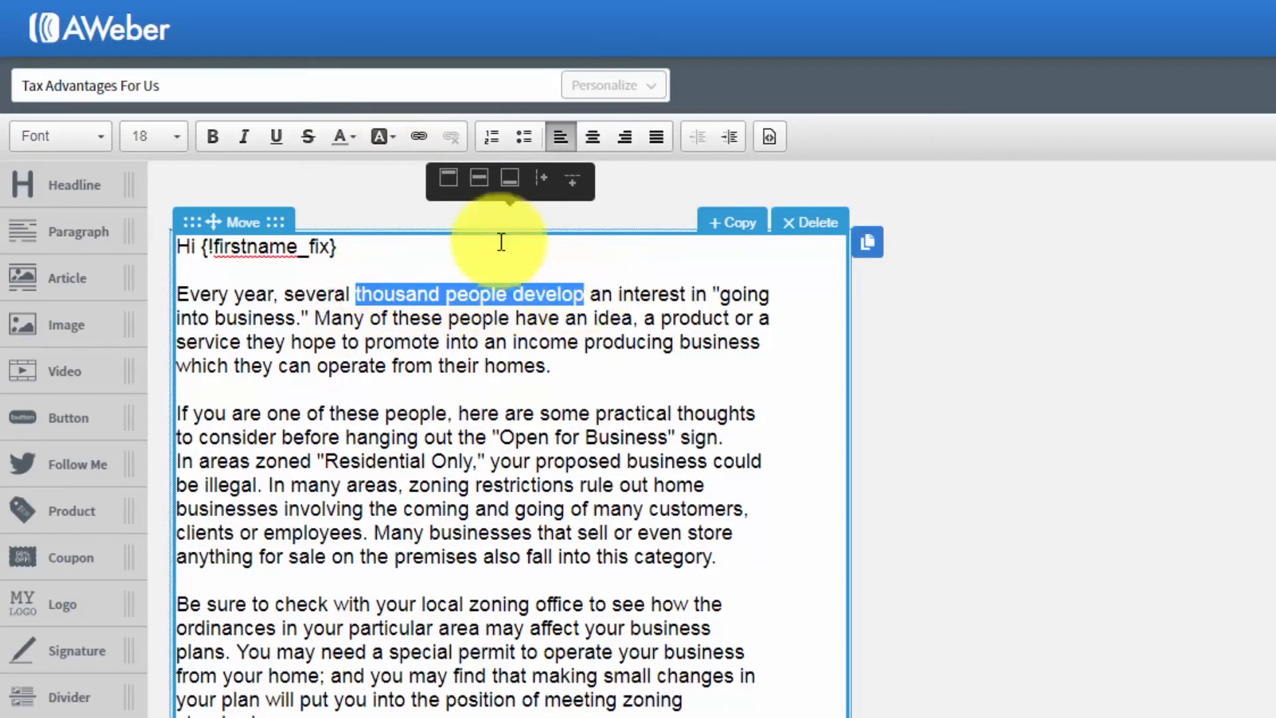
pyautogui.click(396, 141)
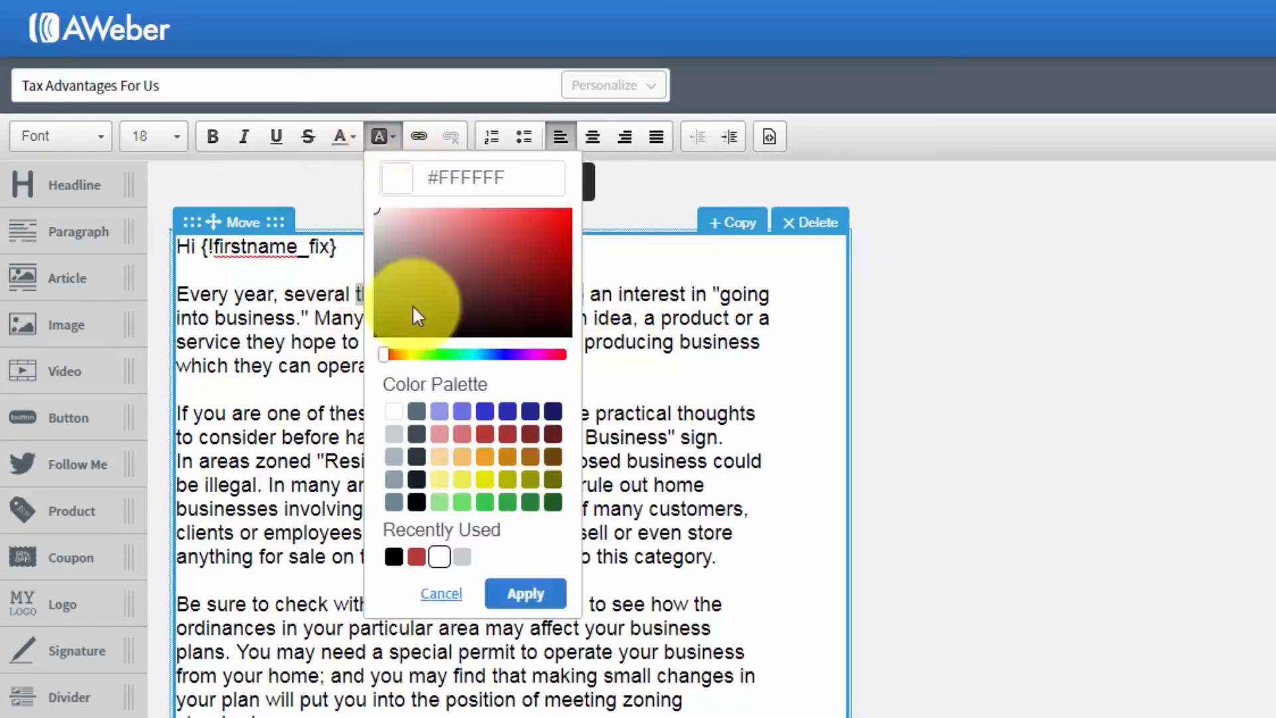
pyautogui.click(440, 480)
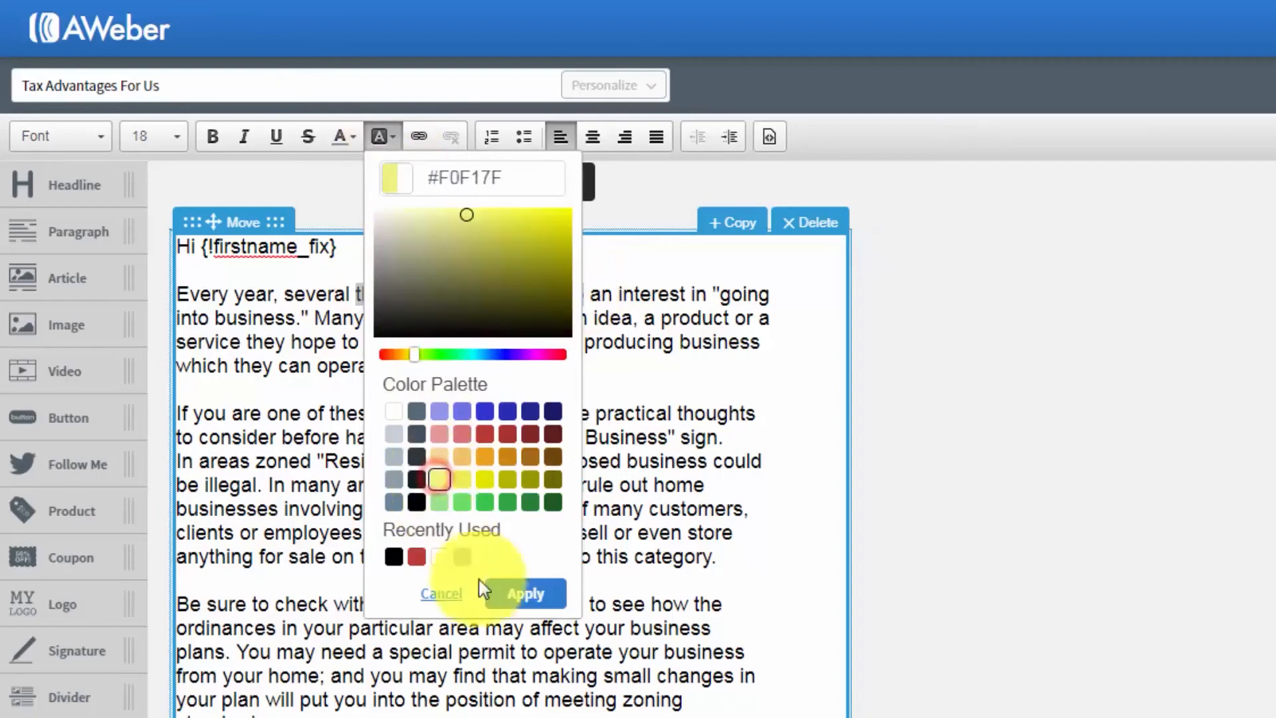
pyautogui.click(522, 593)
pyautogui.click(538, 461)
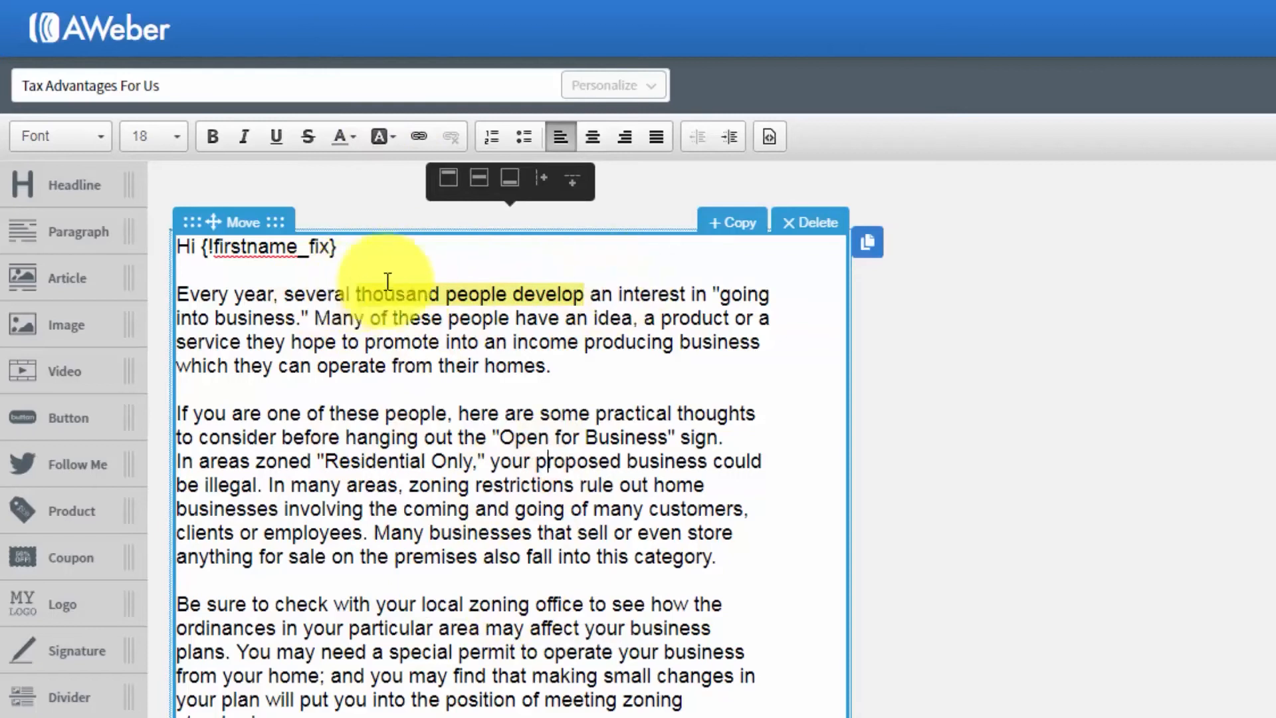
# - Set the background color of "thousand people develop" back to white
pyautogui.moveTo(587, 293); pyautogui.dragTo(355, 294)
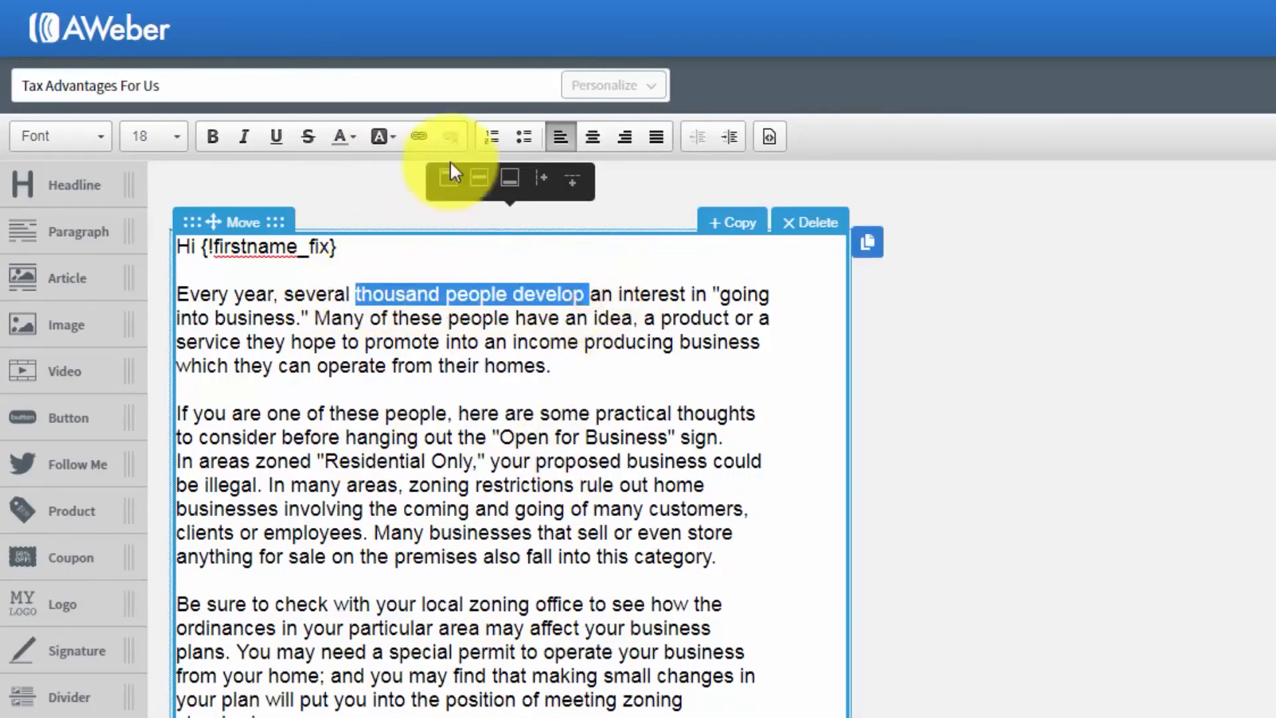
pyautogui.click(395, 138)
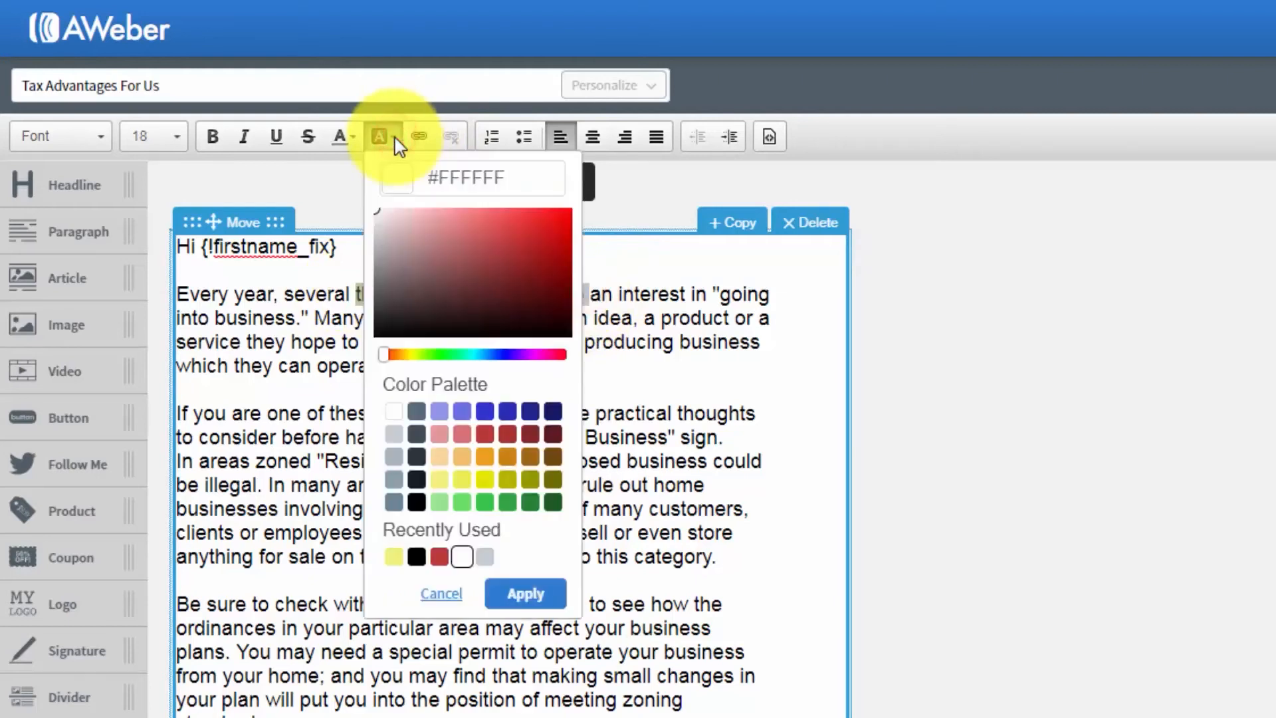
pyautogui.click(384, 414)
pyautogui.click(511, 597)
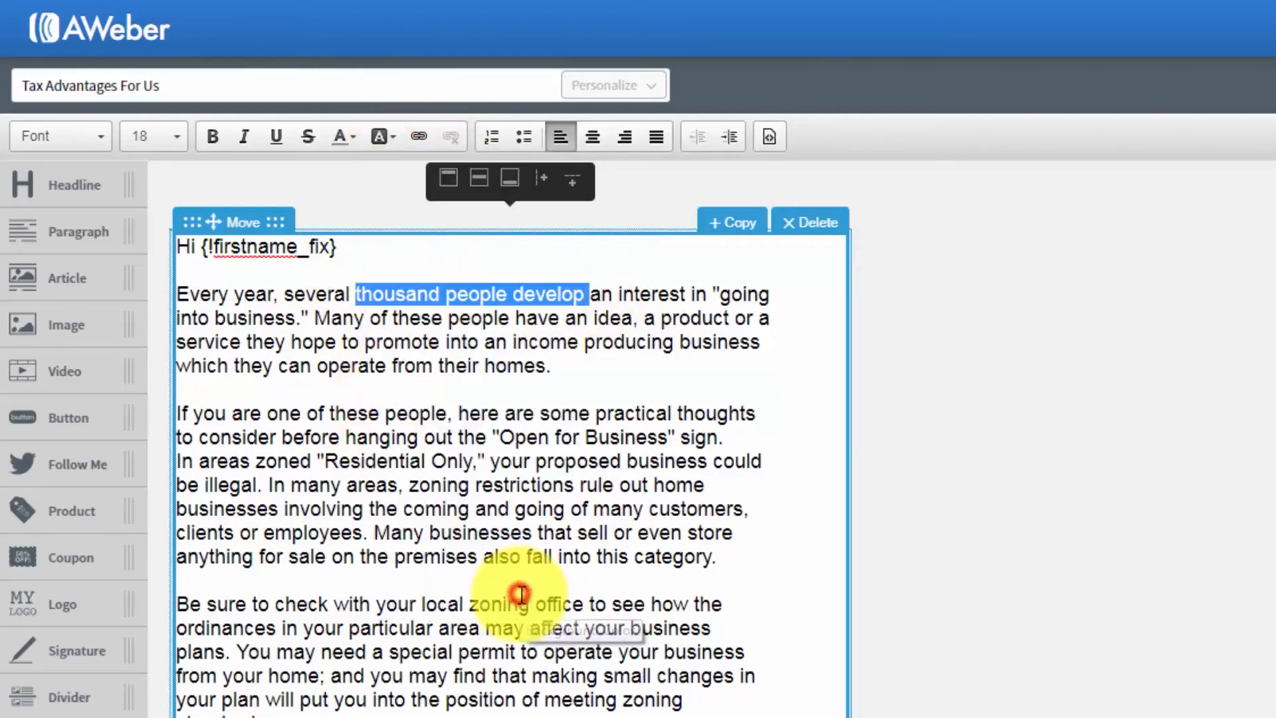
pyautogui.click(535, 493)
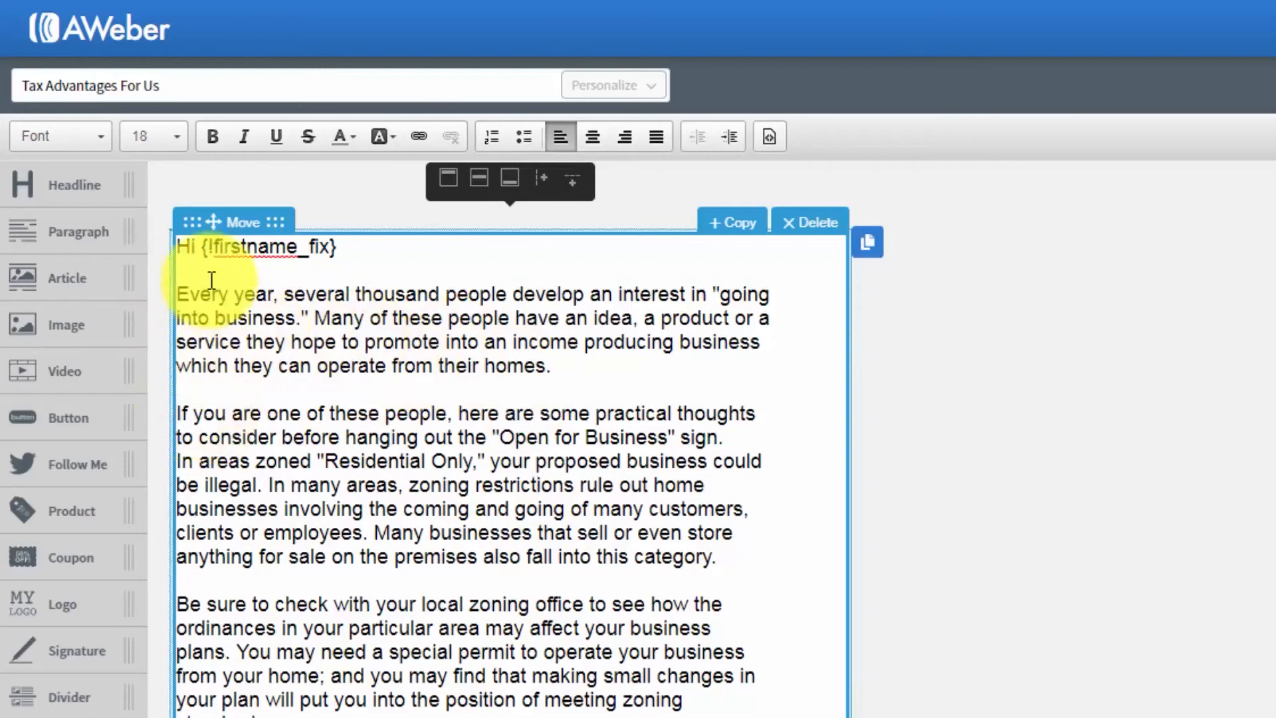
# - Try numbered list formatting on the first paragraph below the greeting and remove it again
pyautogui.moveTo(178, 295); pyautogui.dragTo(530, 369)
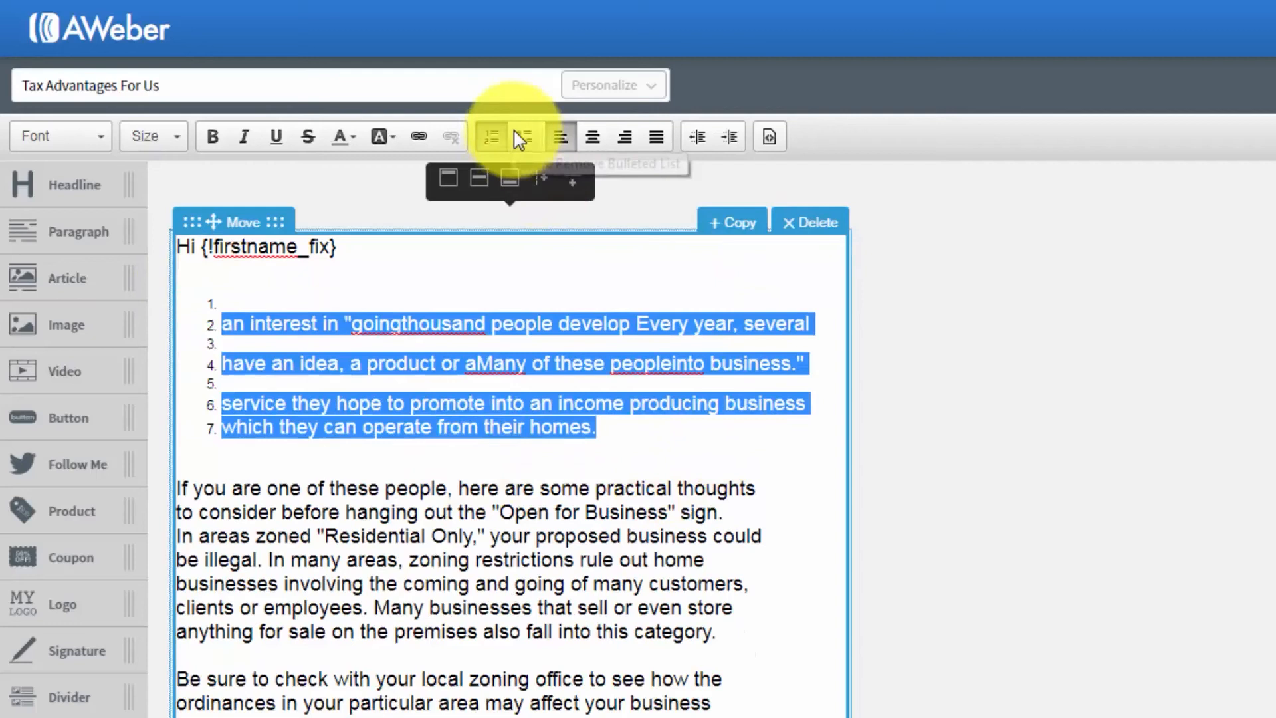
pyautogui.click(489, 137)
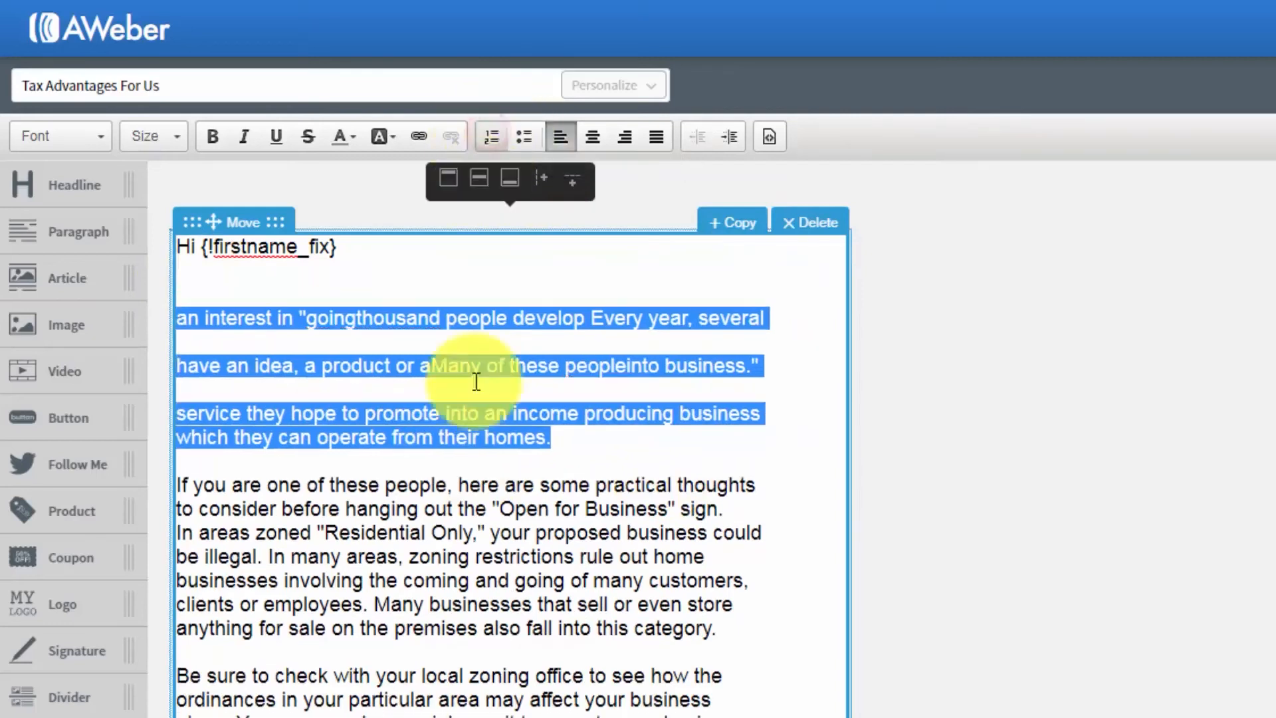
pyautogui.click(459, 410)
# - Delete the first paragraph below the greeting, so the text starts with "If you are one of these people"
pyautogui.moveTo(585, 441); pyautogui.dragTo(171, 302)
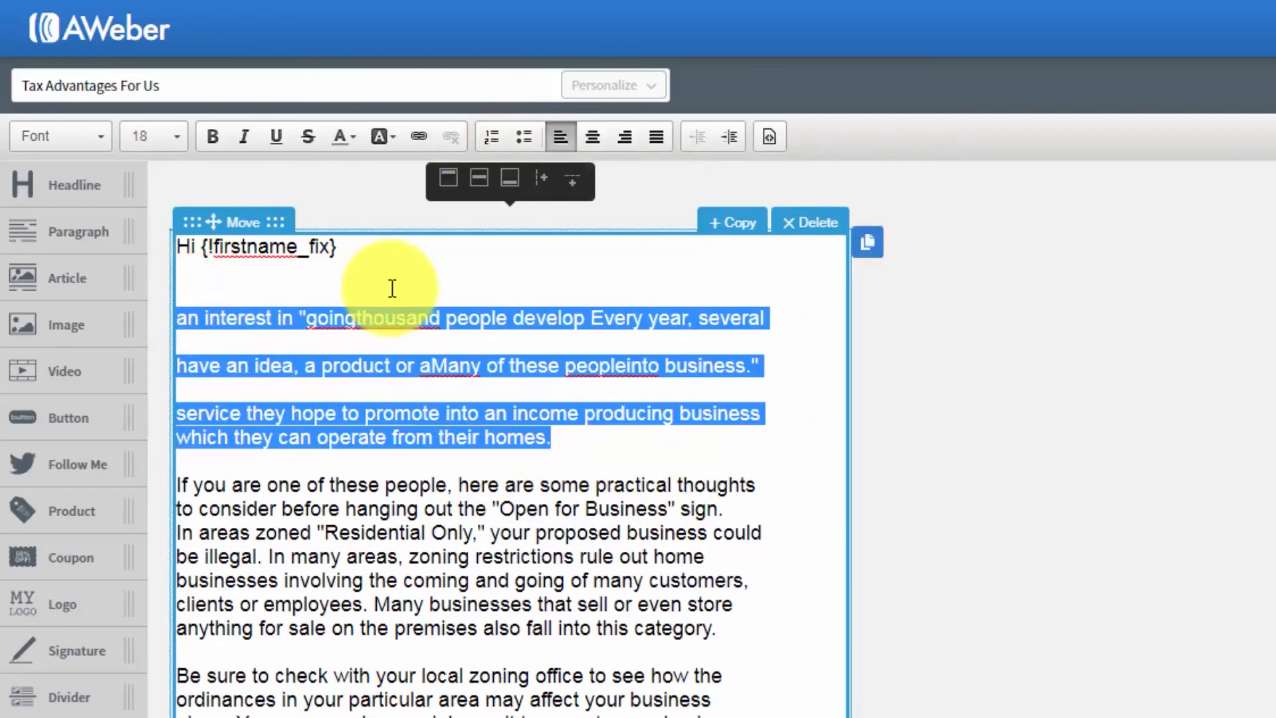
pyautogui.press('BackSpace')
pyautogui.press('BackSpace')
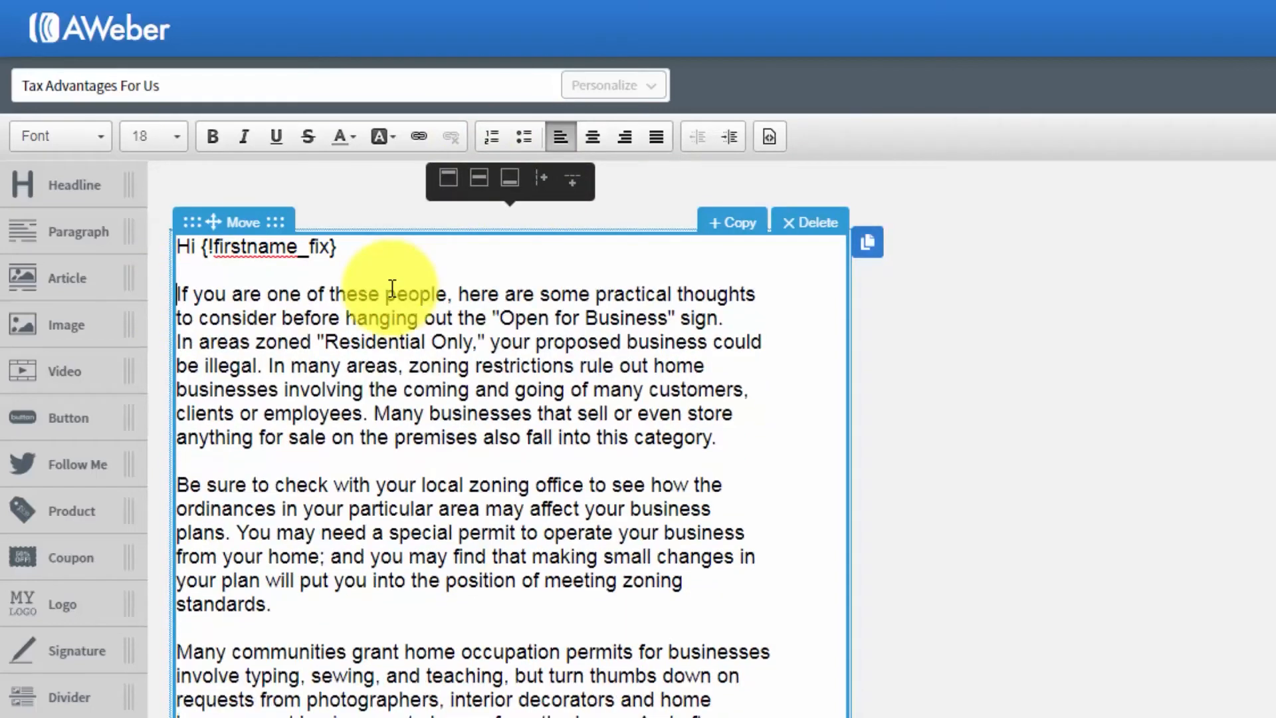
pyautogui.click(433, 360)
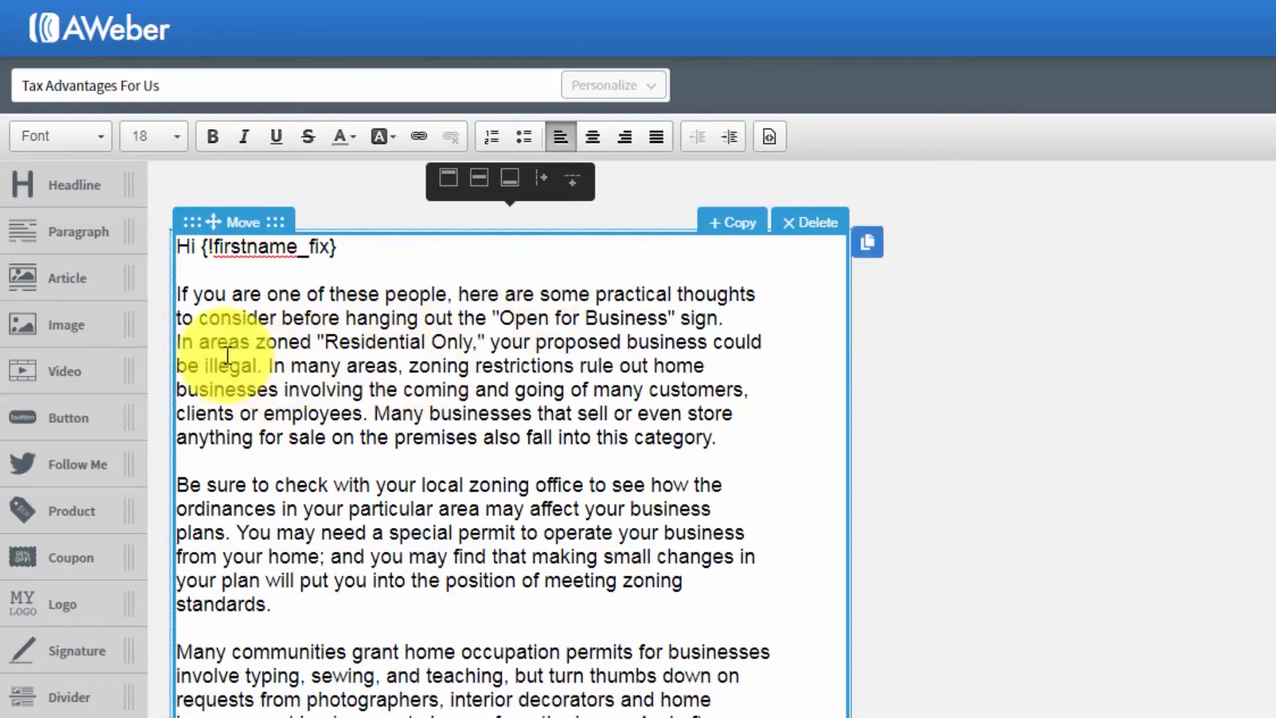
# - Try a headline block above the greeting with the text "Tax Advantages", and delete the block again
pyautogui.click(457, 404)
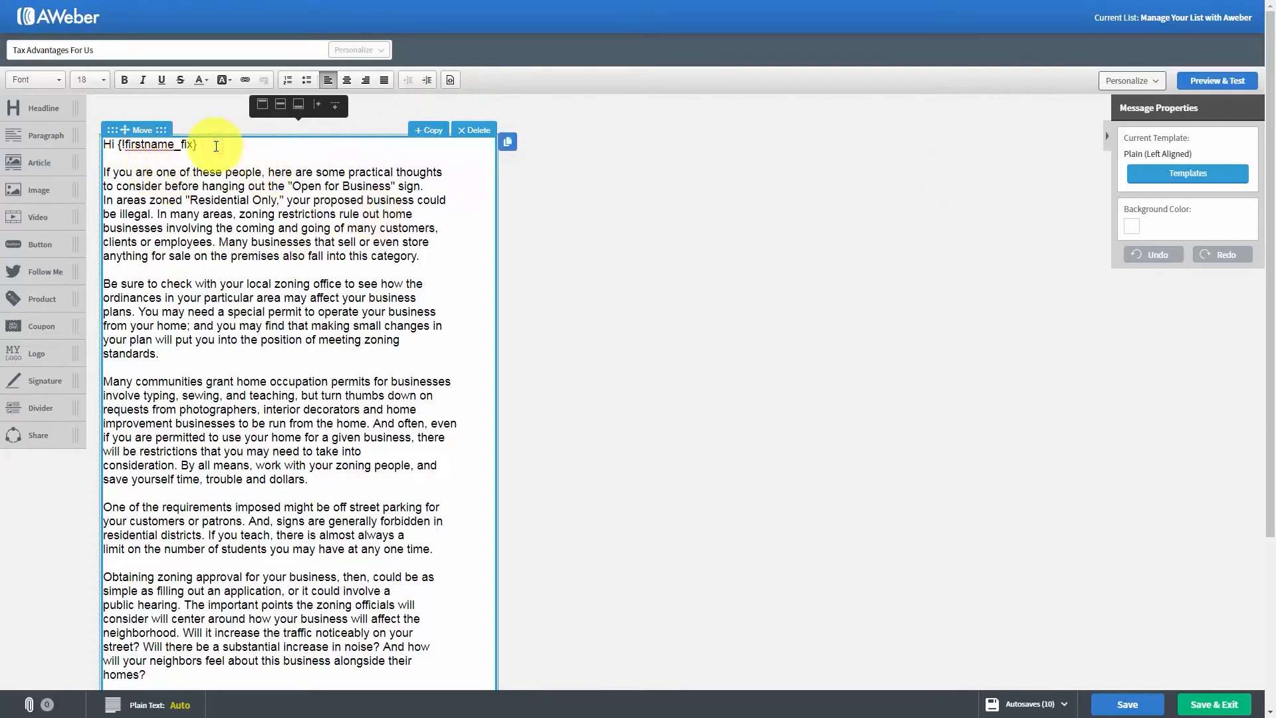
pyautogui.press('Return')
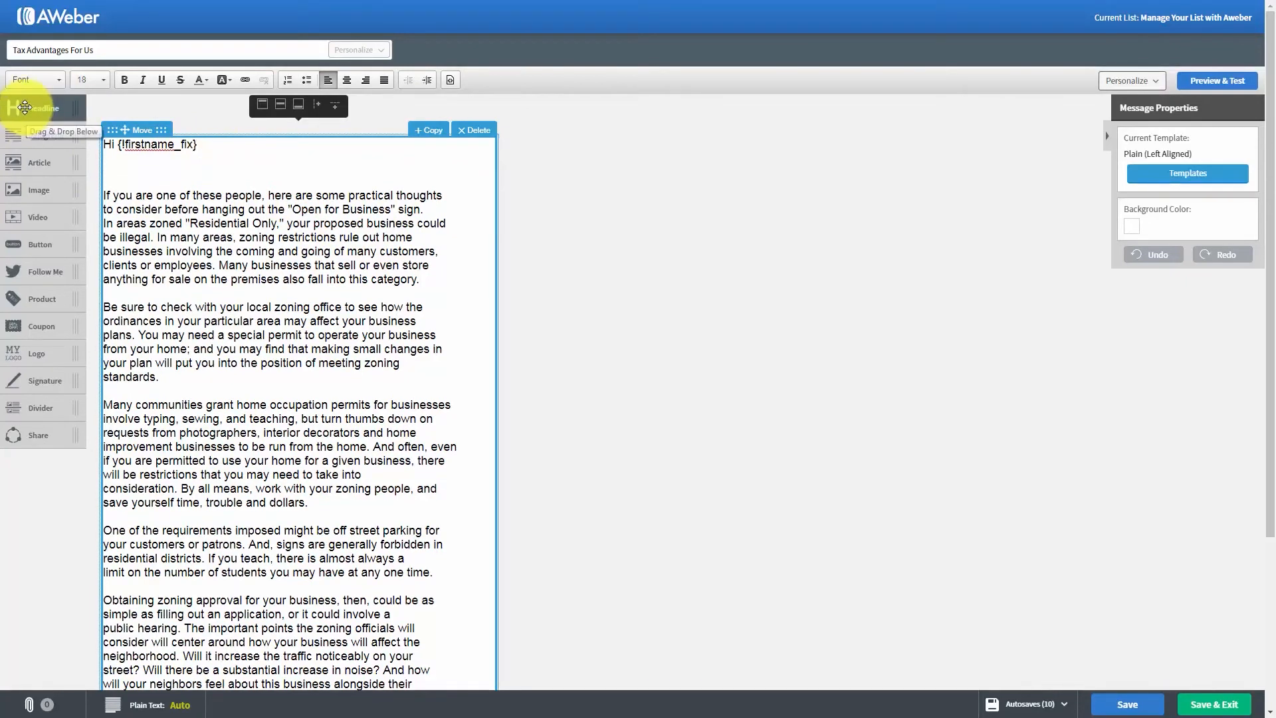
pyautogui.moveTo(24, 107); pyautogui.dragTo(142, 195)
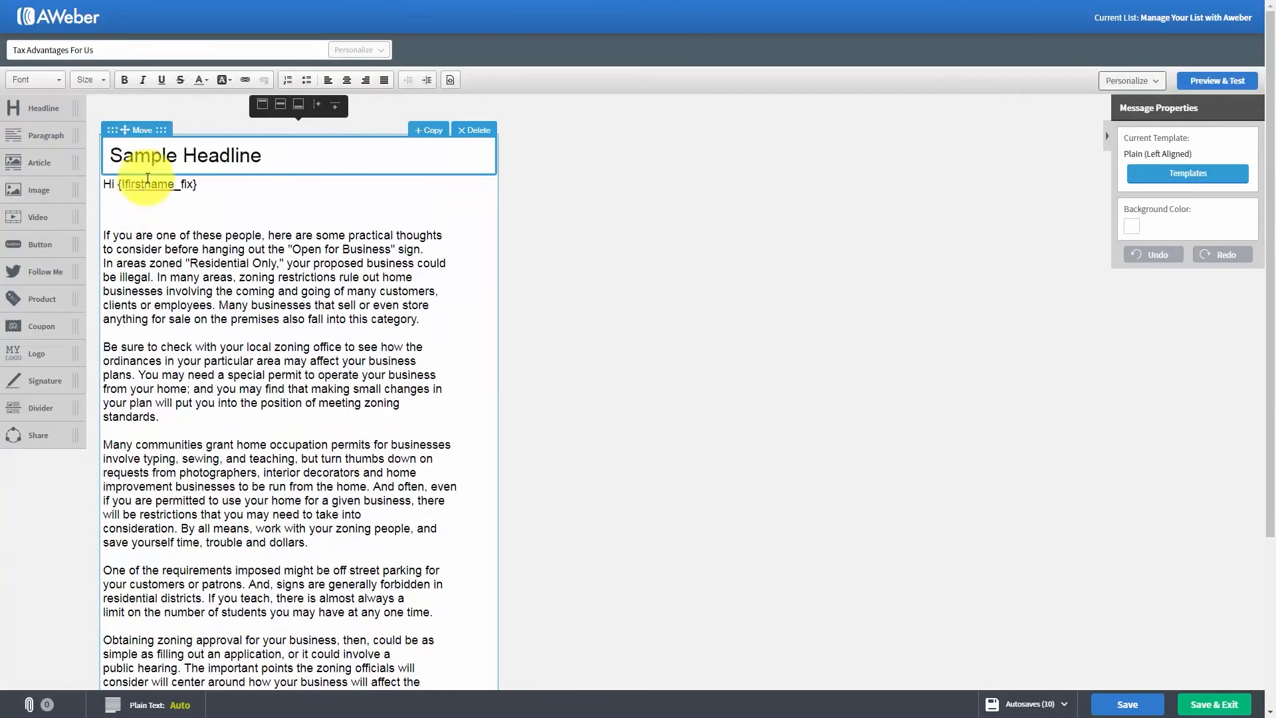
pyautogui.click(161, 158)
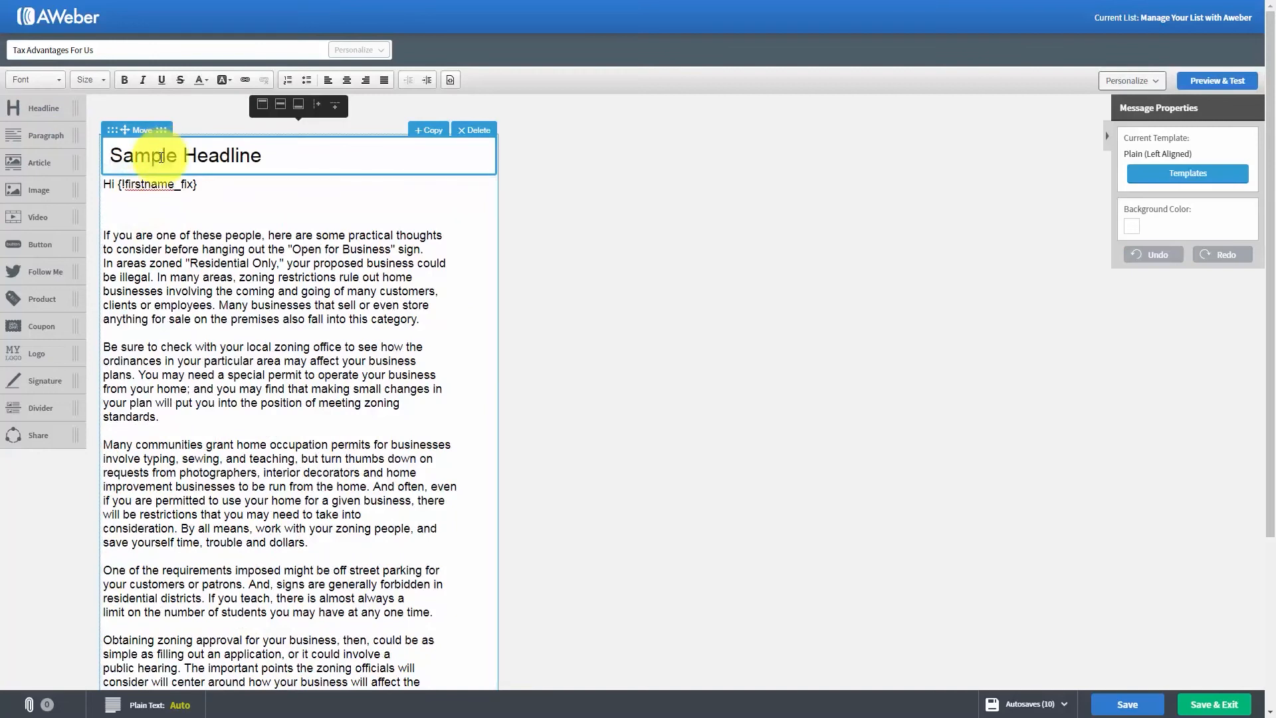
pyautogui.click(221, 160)
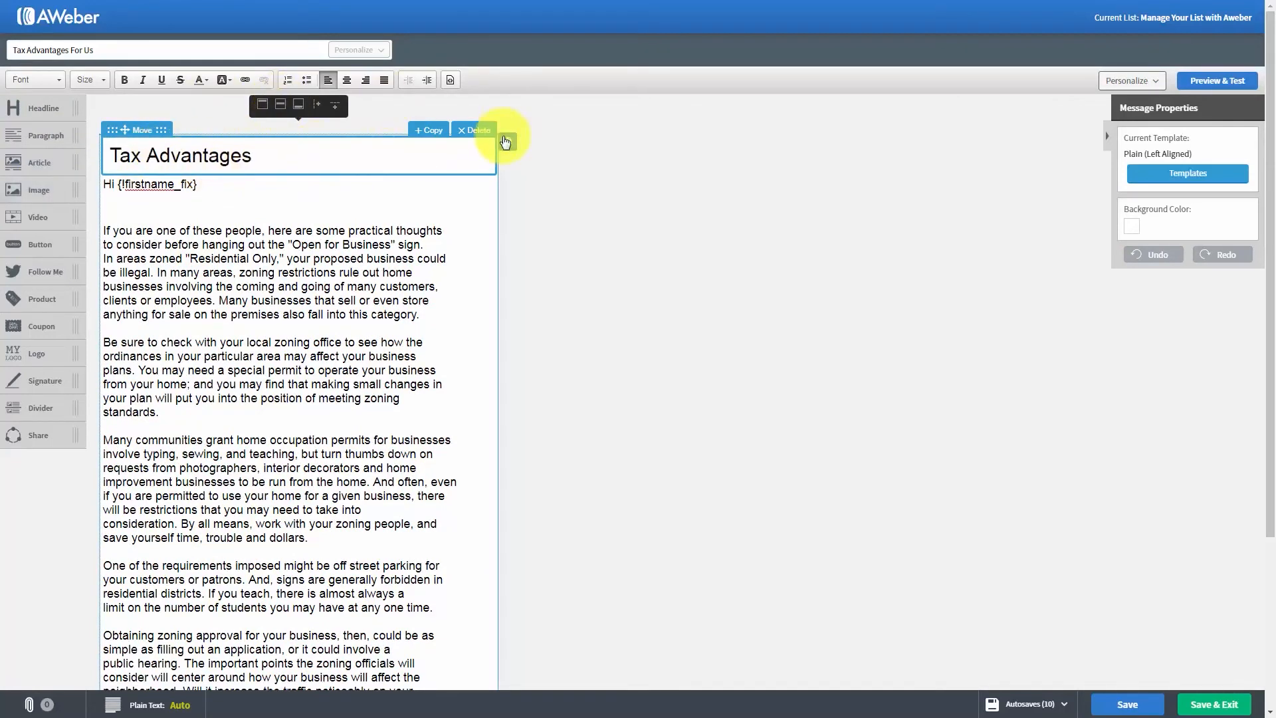
pyautogui.click(476, 130)
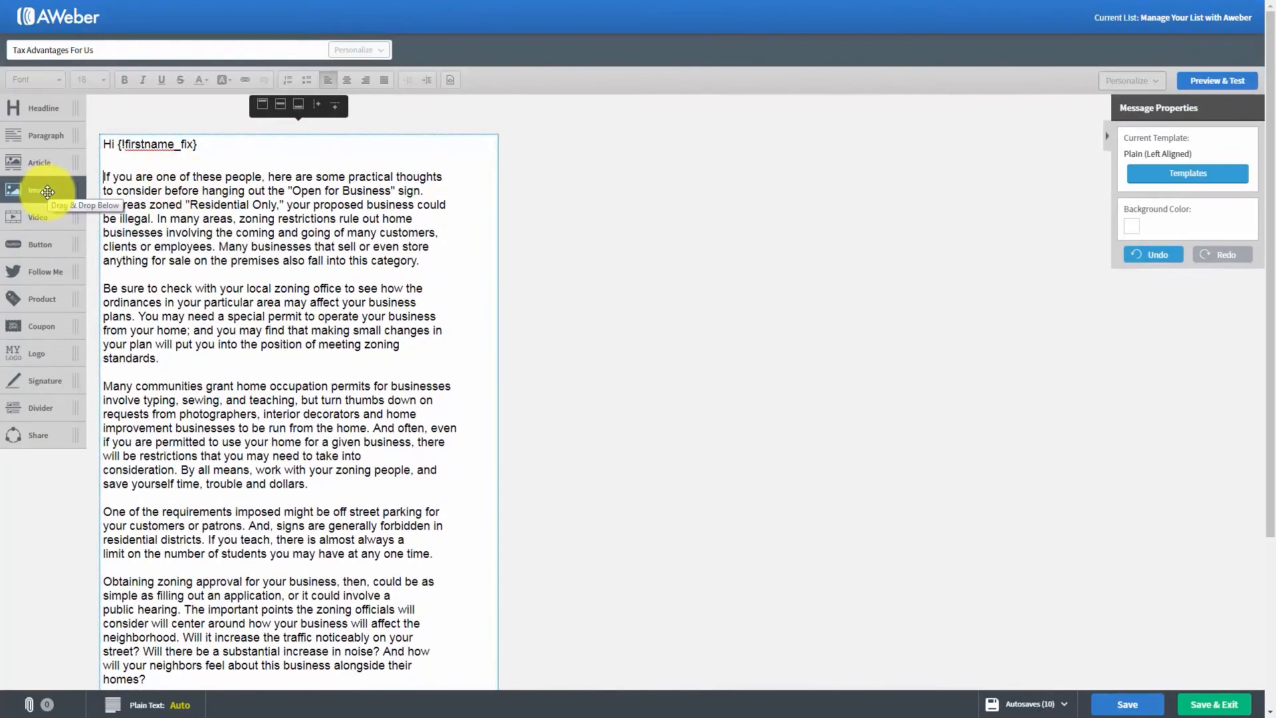
# - Try an image block above the greeting and delete it again
pyautogui.moveTo(46, 192); pyautogui.dragTo(186, 176)
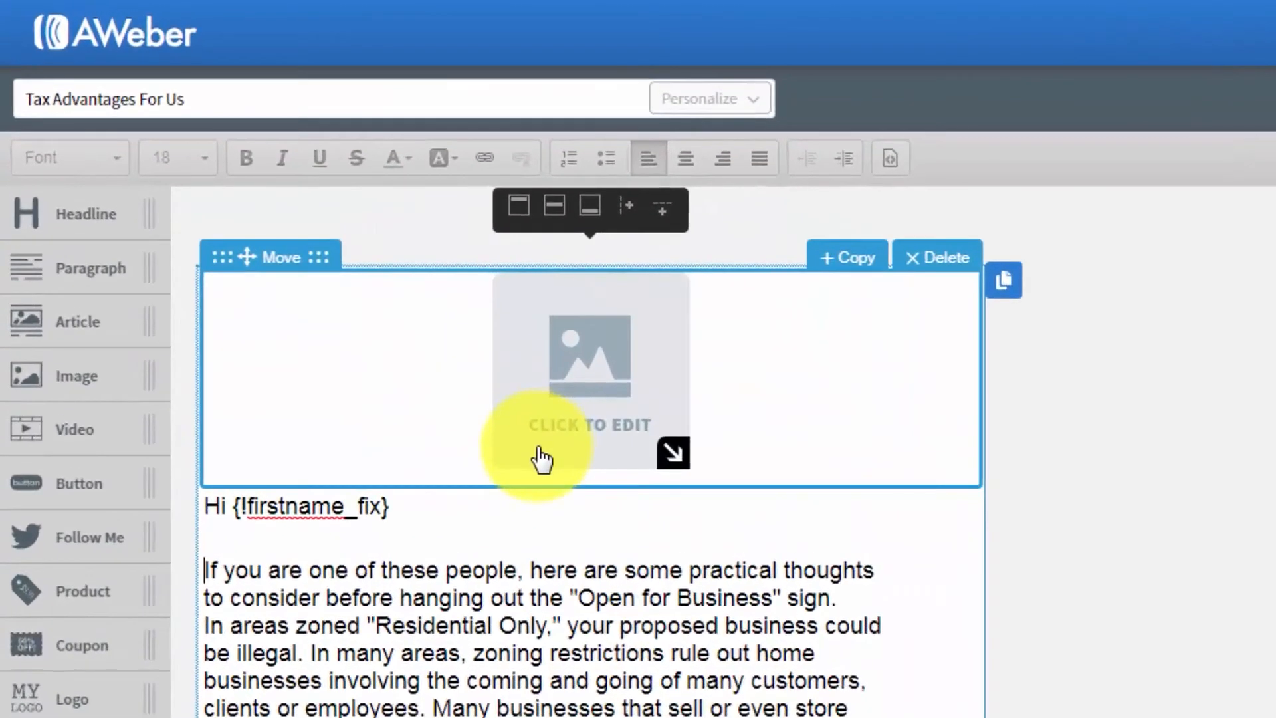
pyautogui.click(926, 259)
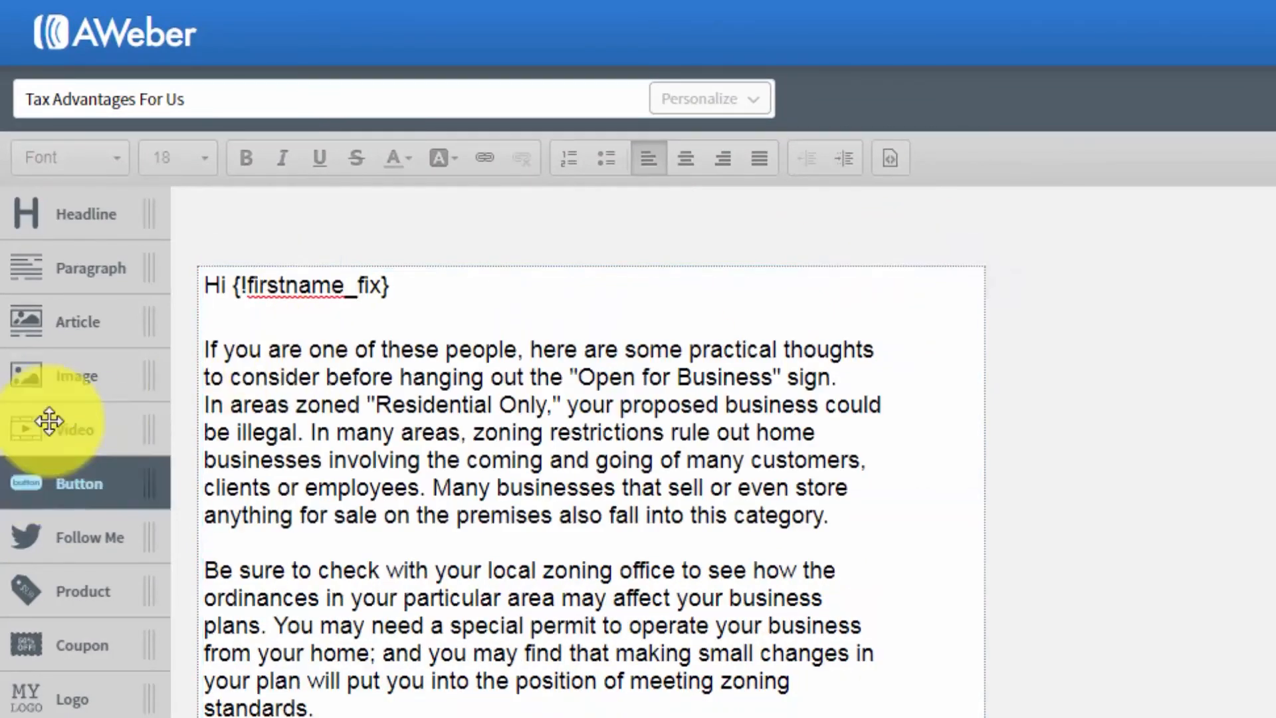
# - Try a video block above the greeting with a YouTube link titled "Adobe Captivate 9", and delete the block again
pyautogui.moveTo(62, 439); pyautogui.dragTo(333, 351)
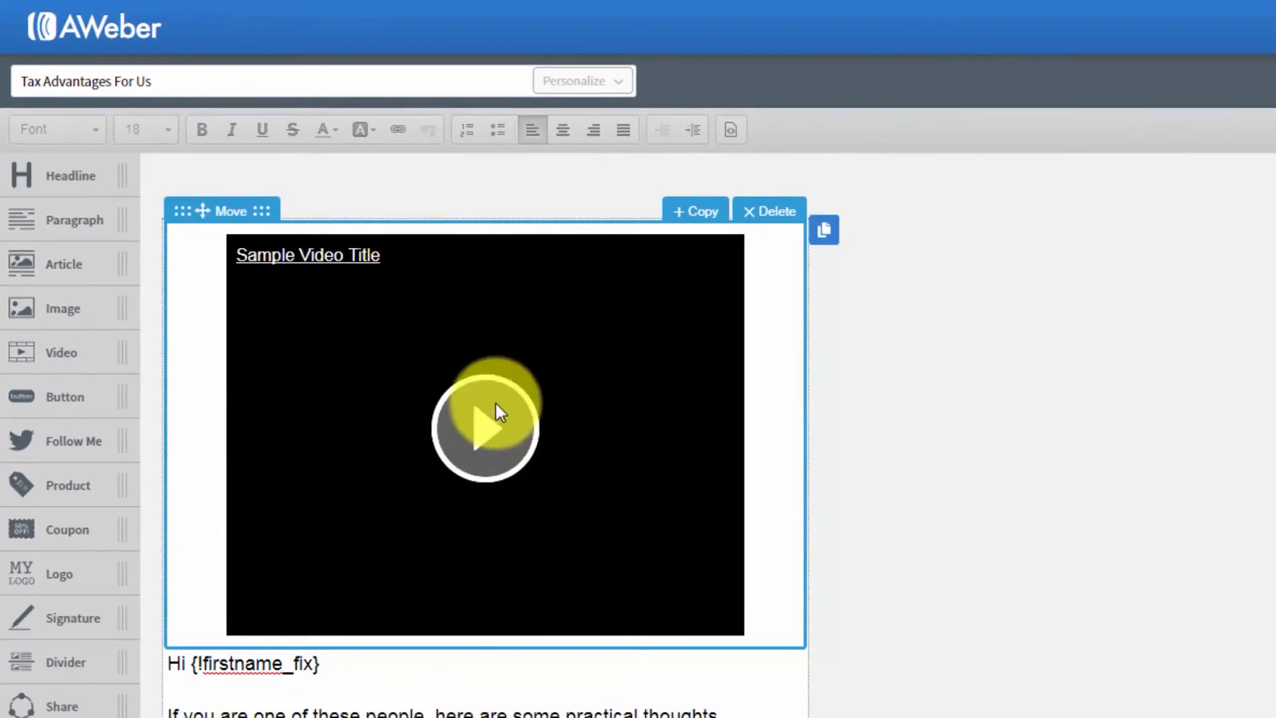
pyautogui.click(465, 360)
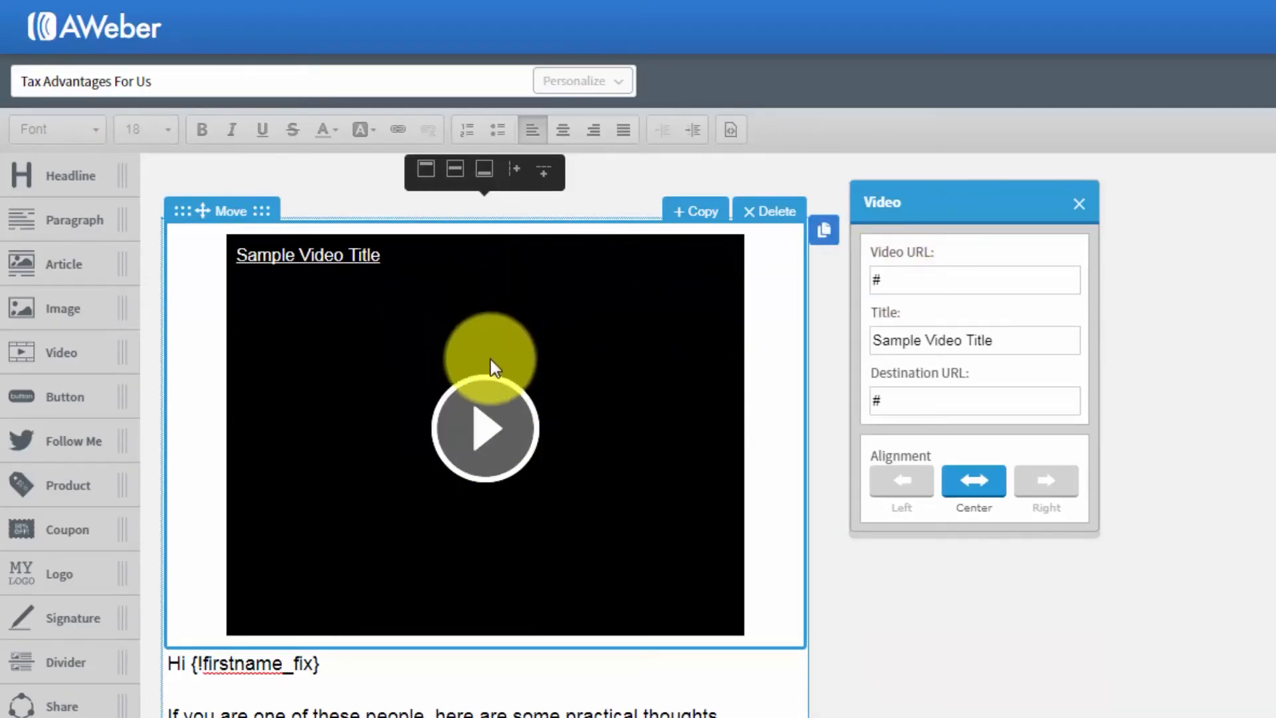
pyautogui.click(1049, 310)
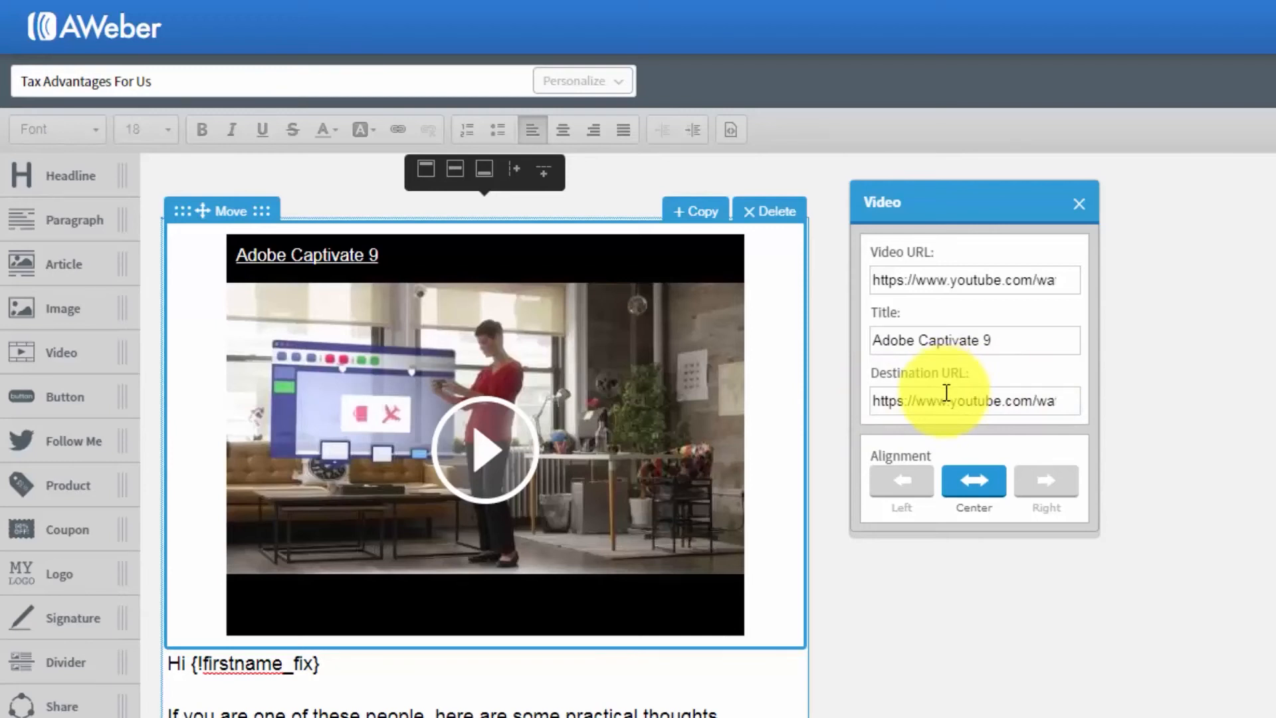
pyautogui.click(759, 214)
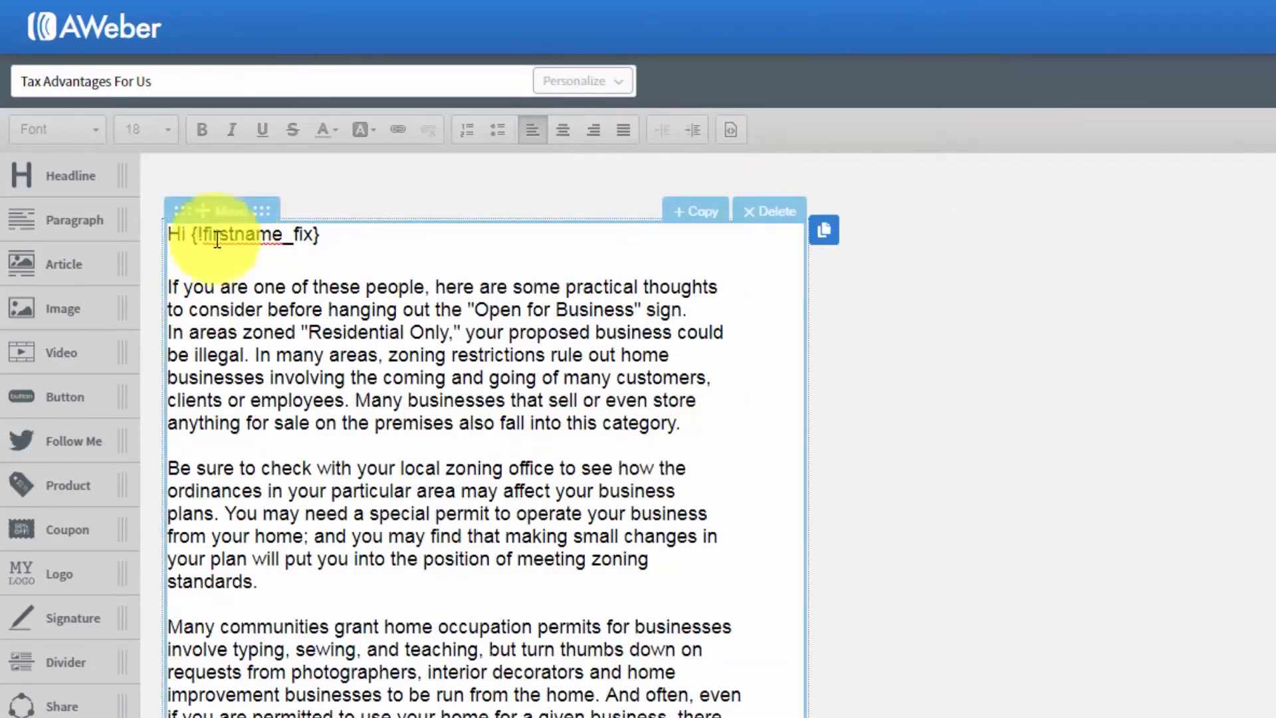
# - Try a button block above the greeting, open its label and link settings, and delete the block again
pyautogui.moveTo(69, 399); pyautogui.dragTo(339, 295)
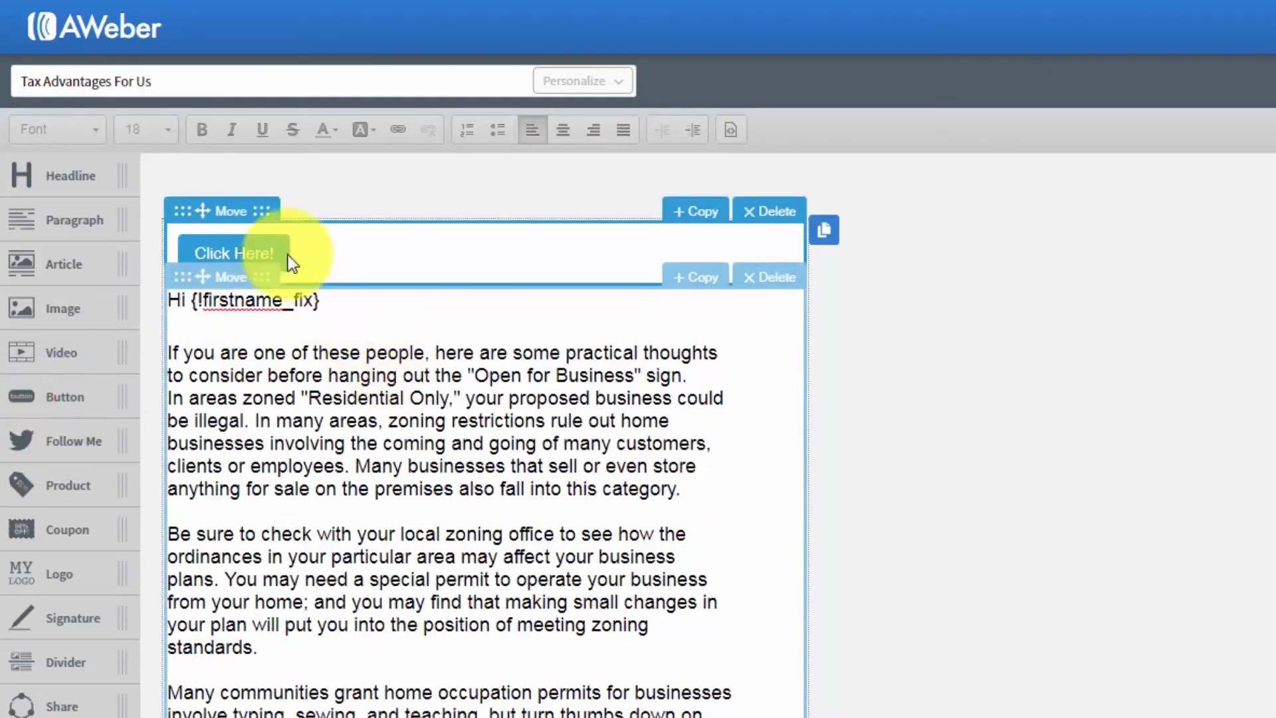
pyautogui.click(251, 253)
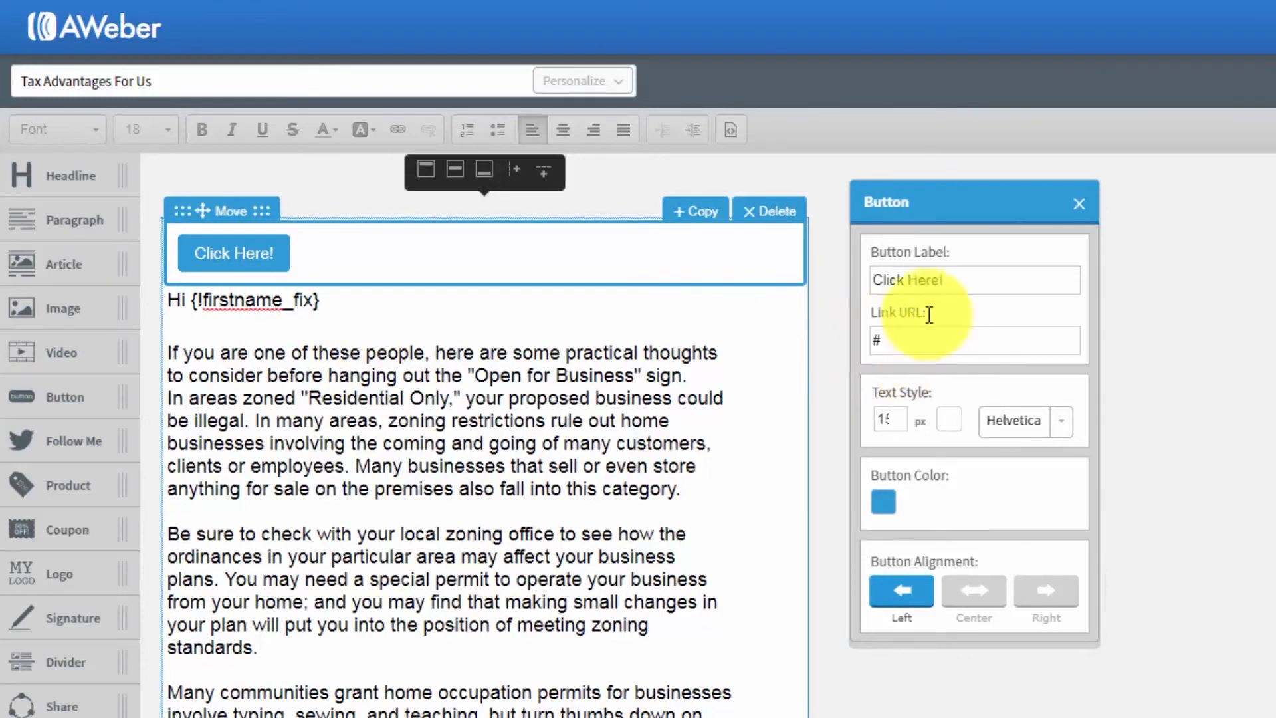
pyautogui.click(1079, 205)
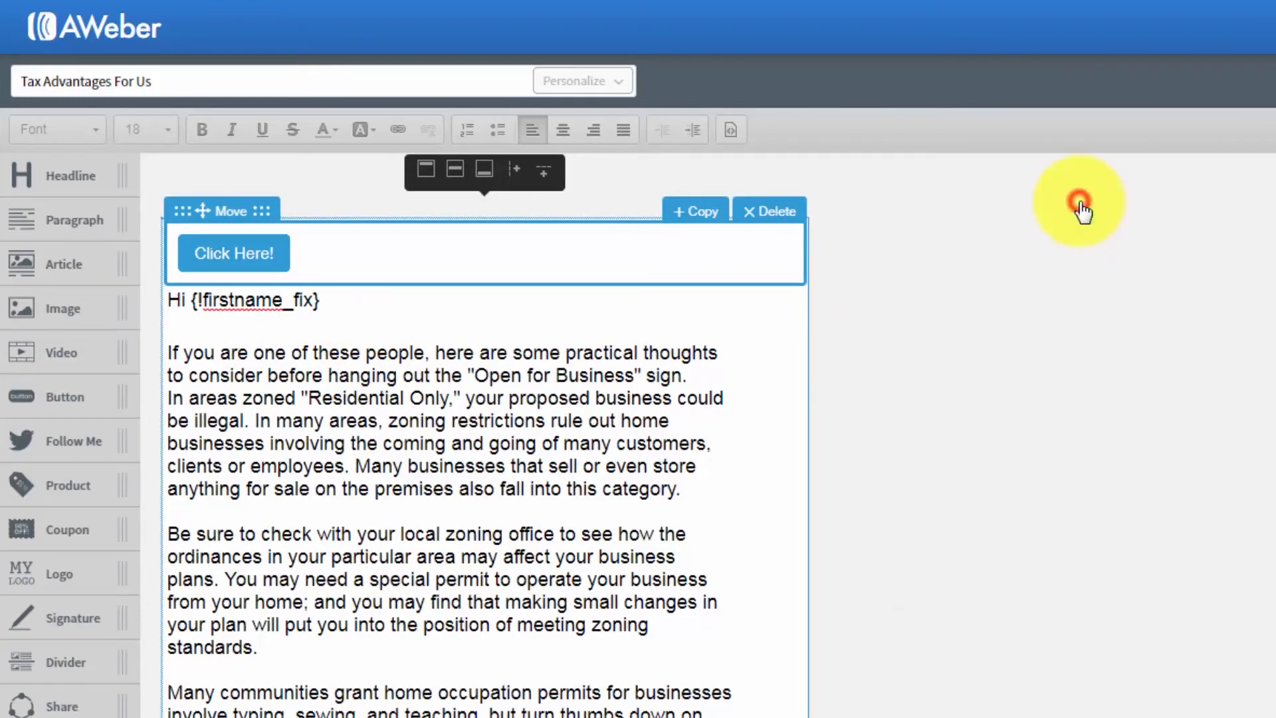
pyautogui.click(778, 211)
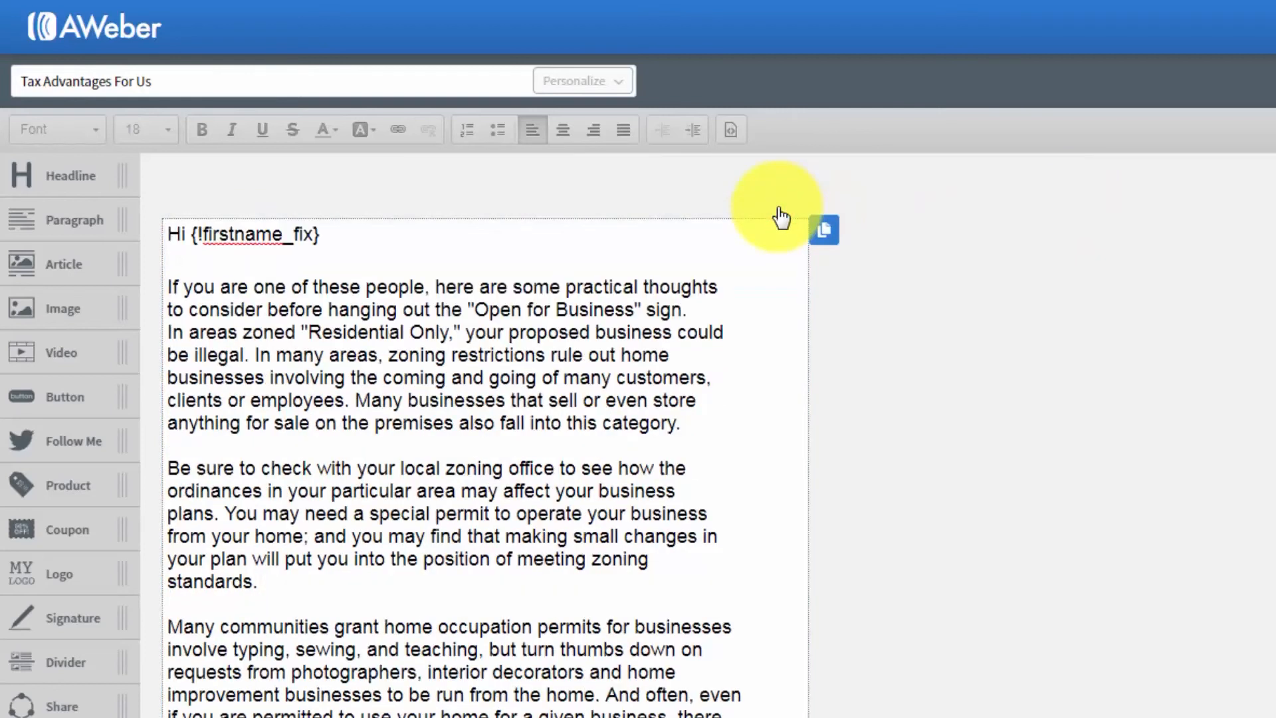
# - Try a Follow Me block with the Facebook and Twitter icons above the greeting, and delete it again
pyautogui.moveTo(41, 444); pyautogui.dragTo(226, 266)
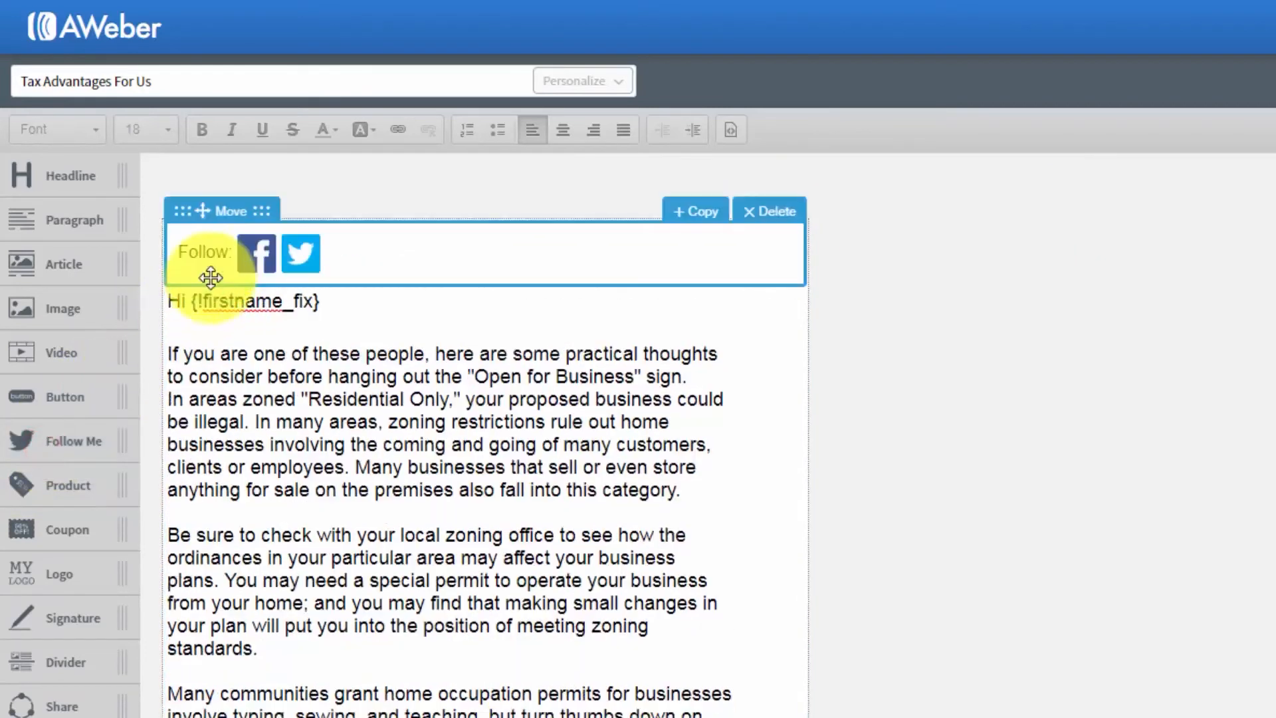
pyautogui.click(261, 253)
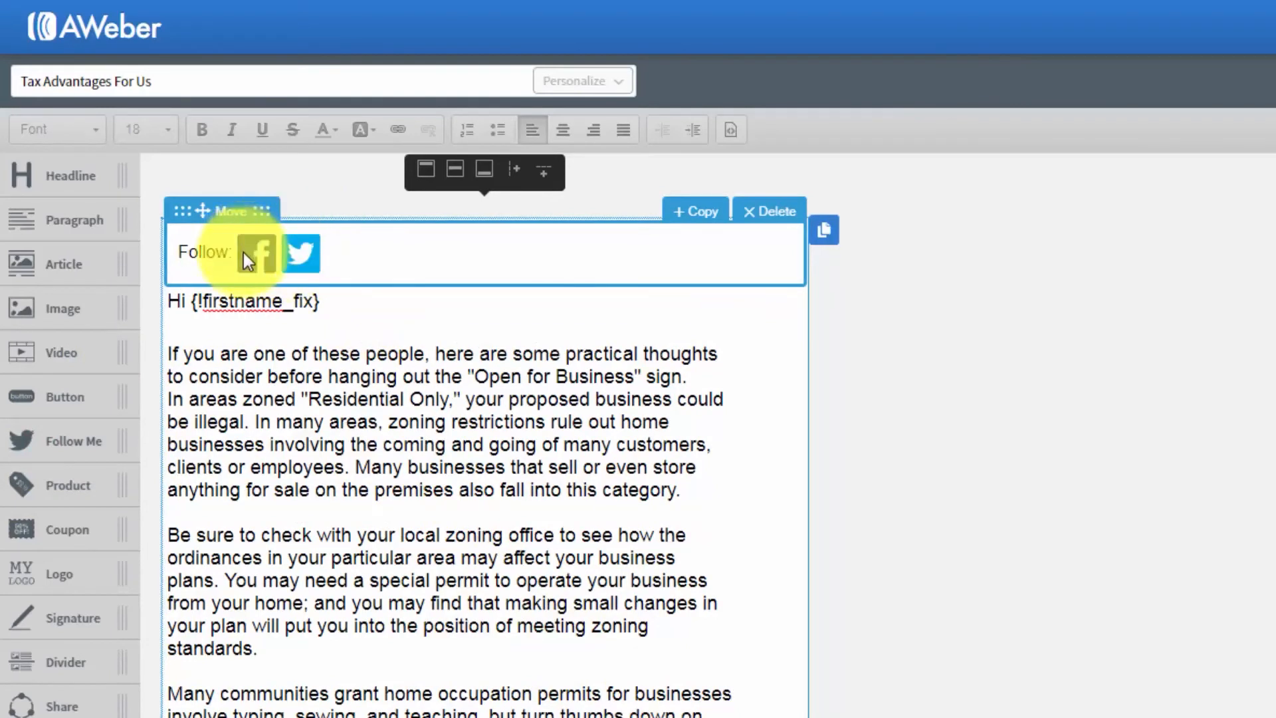
pyautogui.click(764, 226)
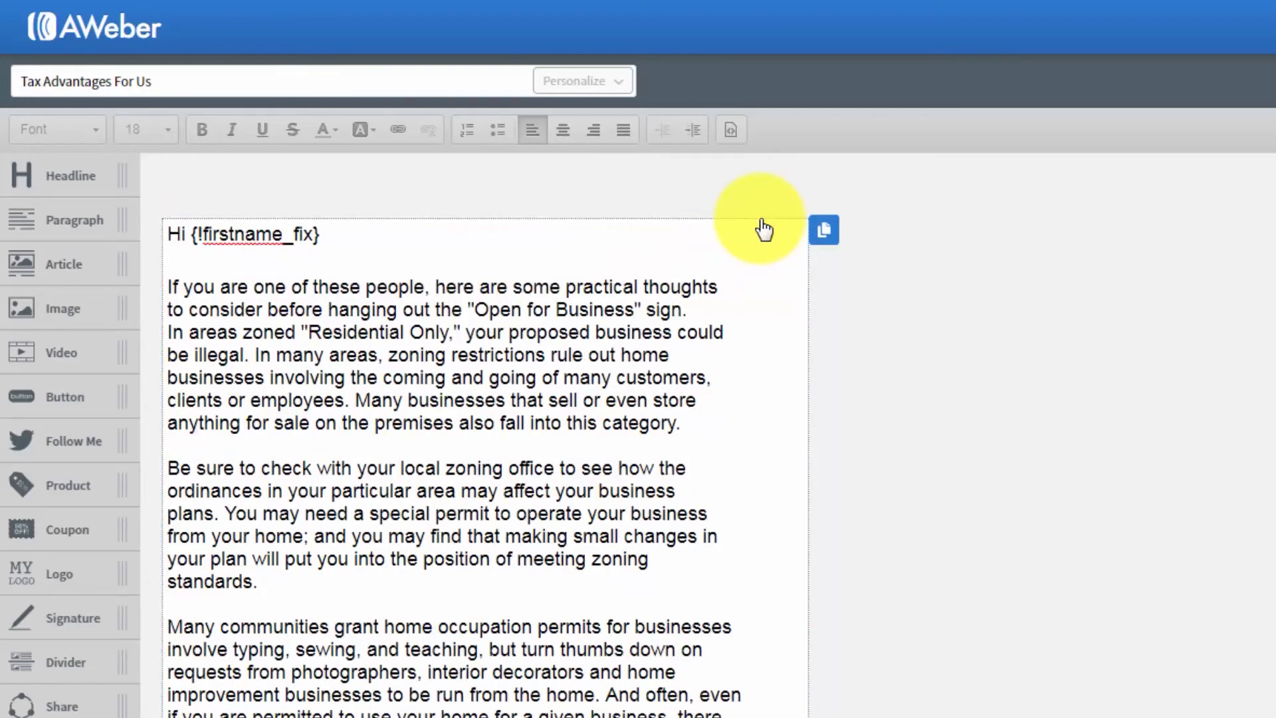
# - Try a product block above the greeting, check its image and product settings, and delete the block again
pyautogui.moveTo(59, 495); pyautogui.dragTo(301, 297)
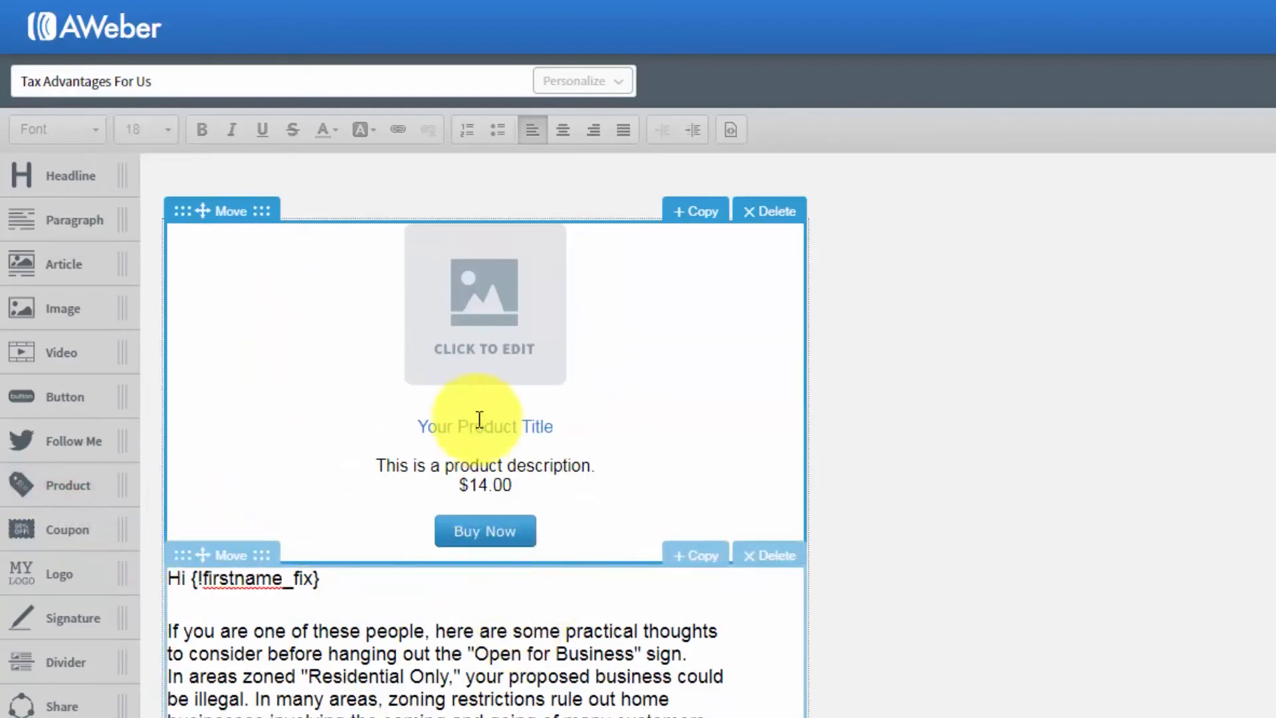
pyautogui.click(485, 342)
pyautogui.click(477, 336)
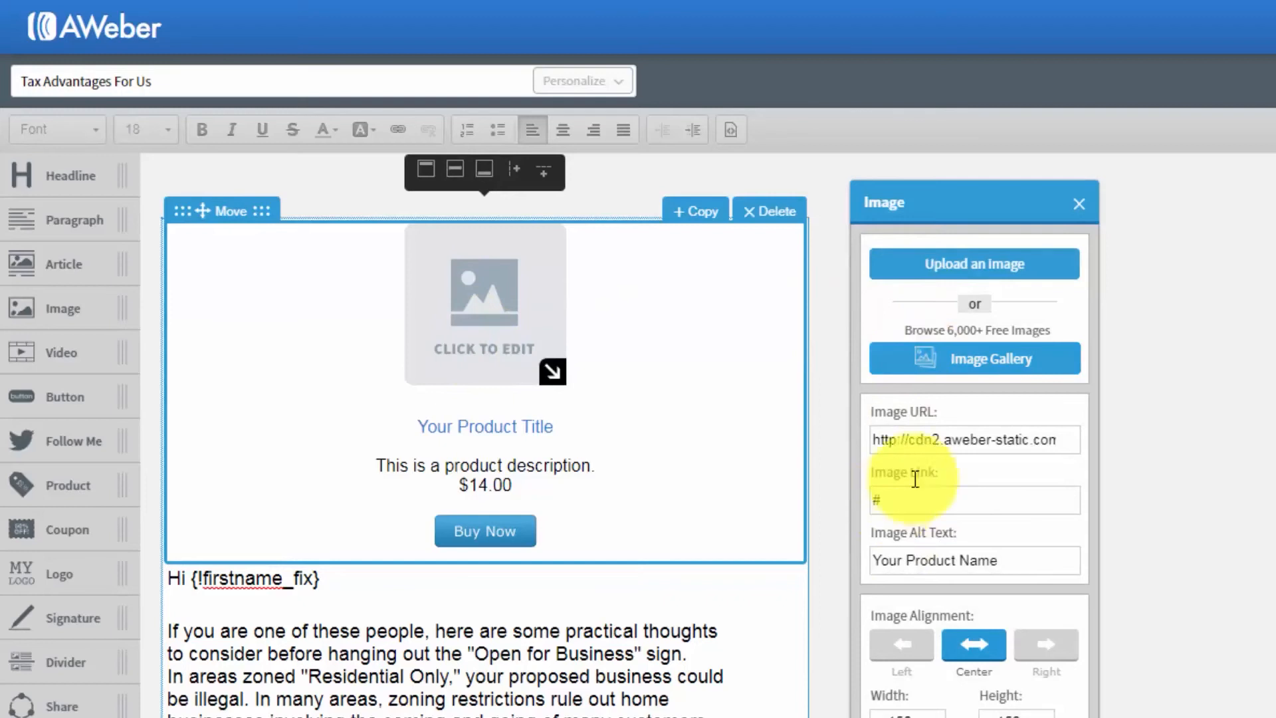
pyautogui.click(1076, 204)
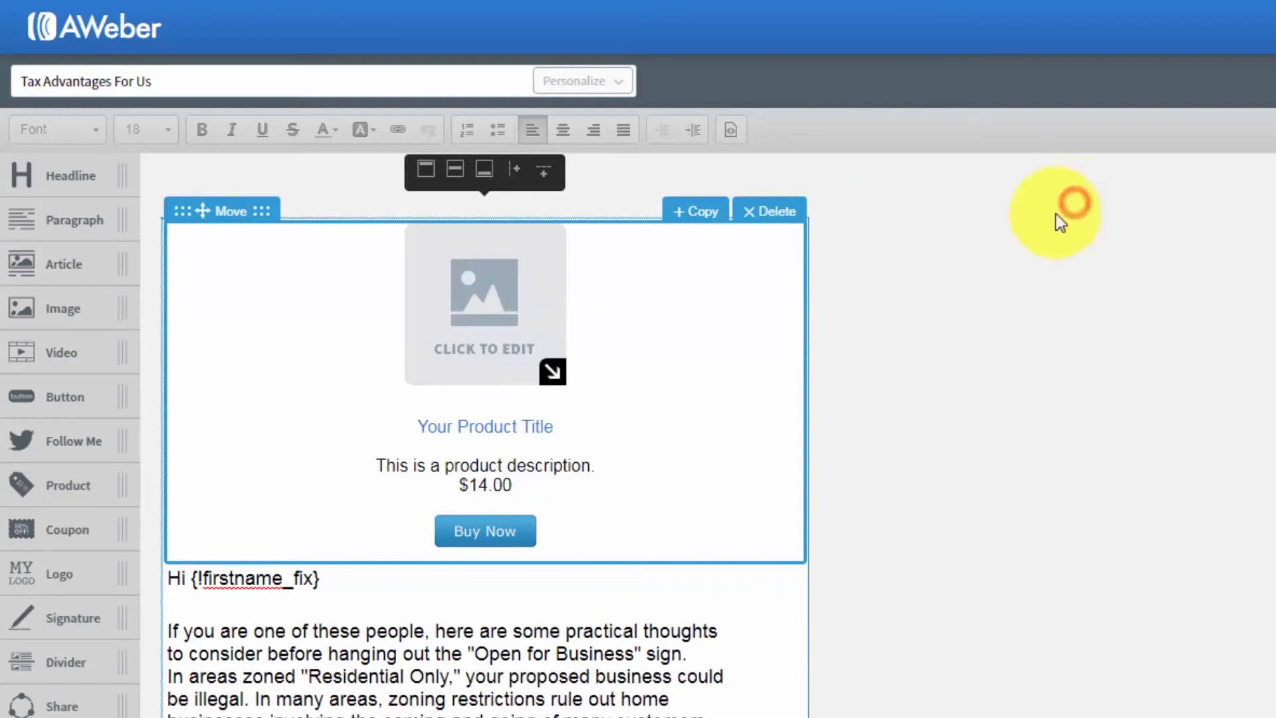
pyautogui.click(534, 429)
pyautogui.click(497, 528)
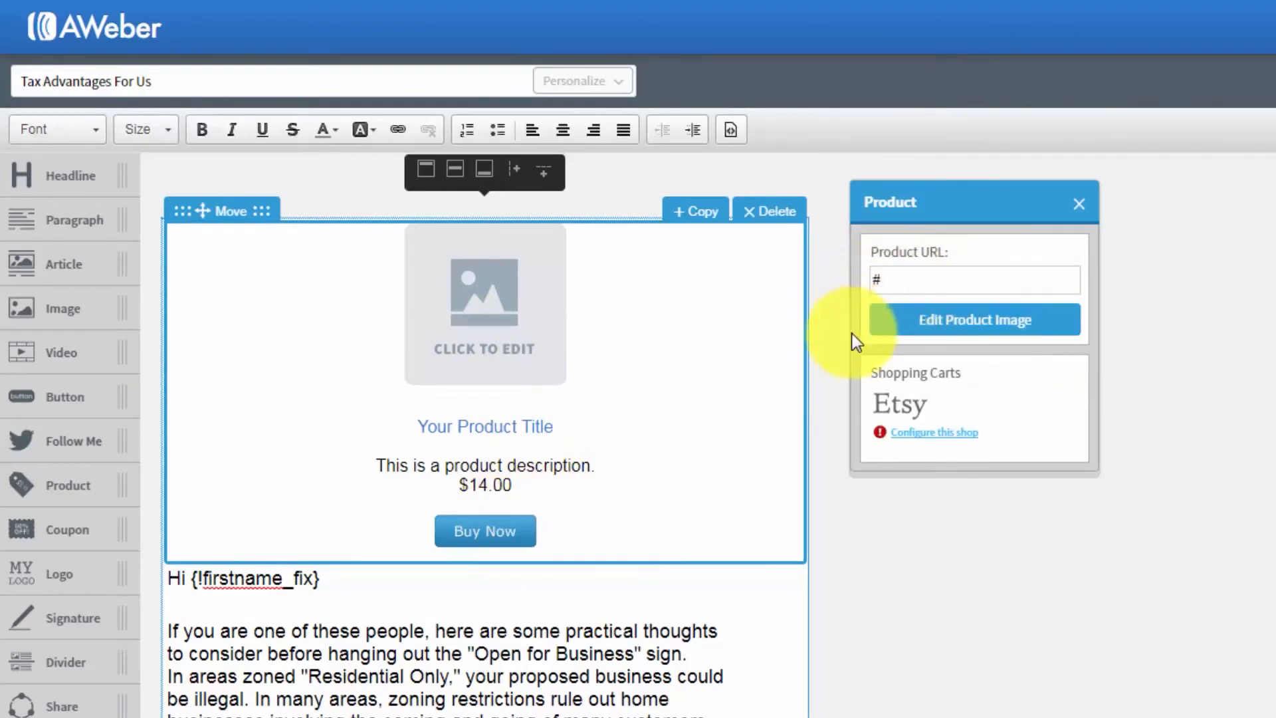
pyautogui.click(1078, 208)
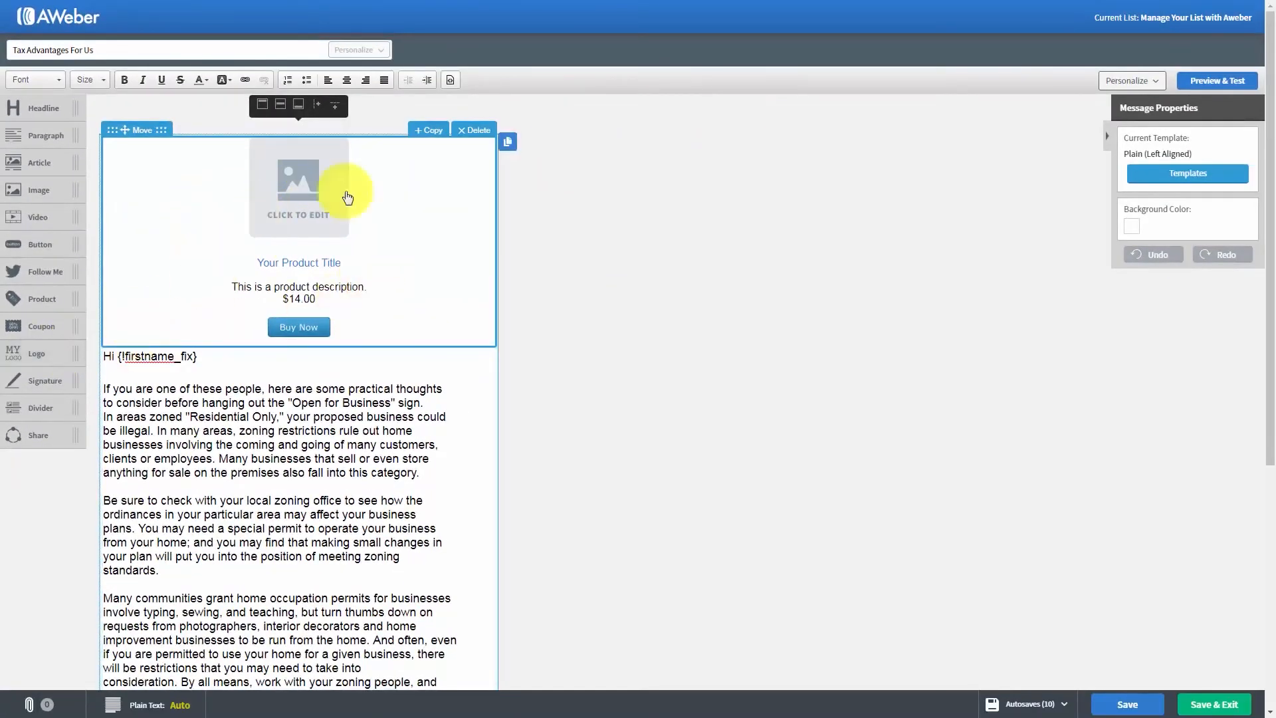
pyautogui.click(474, 131)
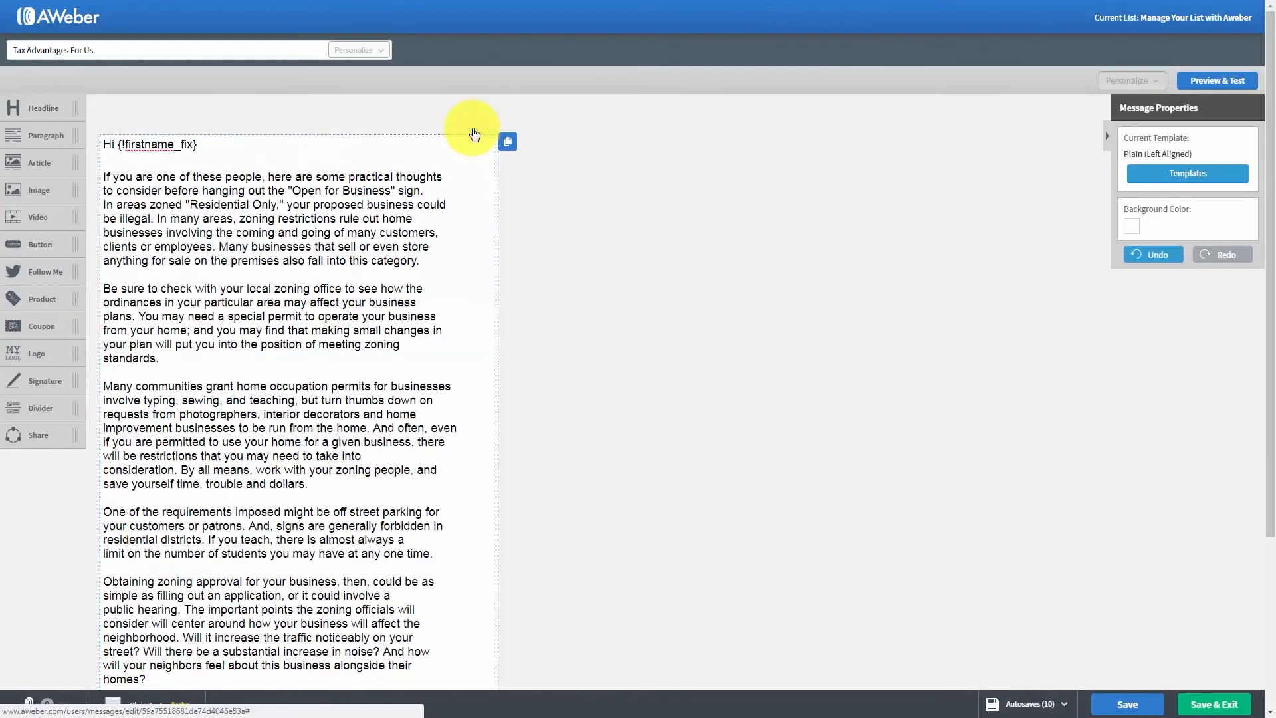
# - Try a coupon block above the greeting, view its border settings, and delete the block again
pyautogui.moveTo(32, 331); pyautogui.dragTo(274, 182)
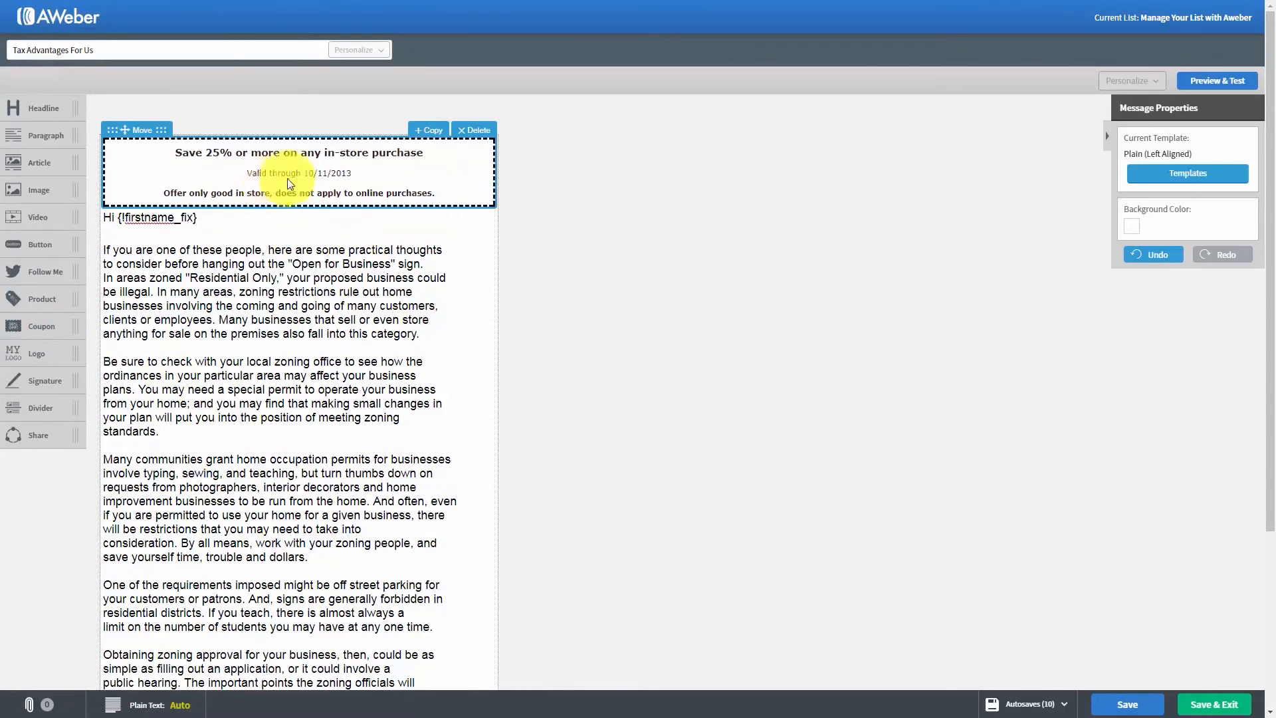
pyautogui.click(303, 173)
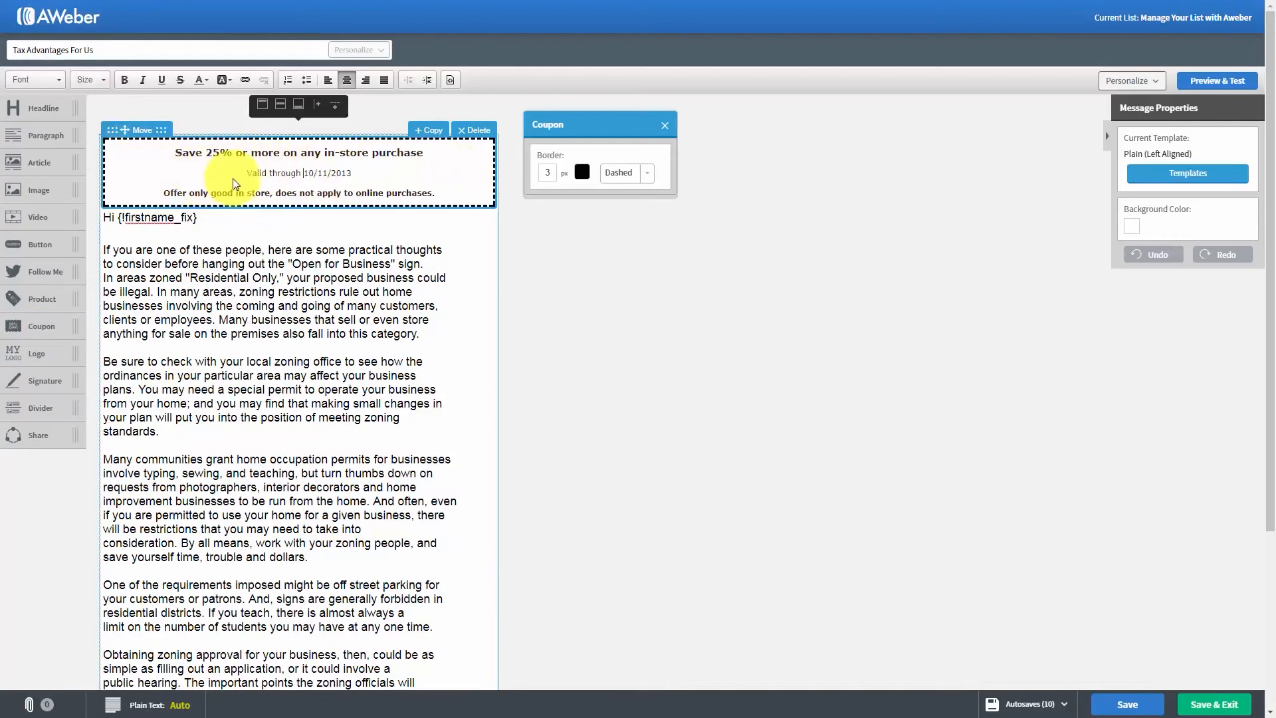
pyautogui.click(664, 125)
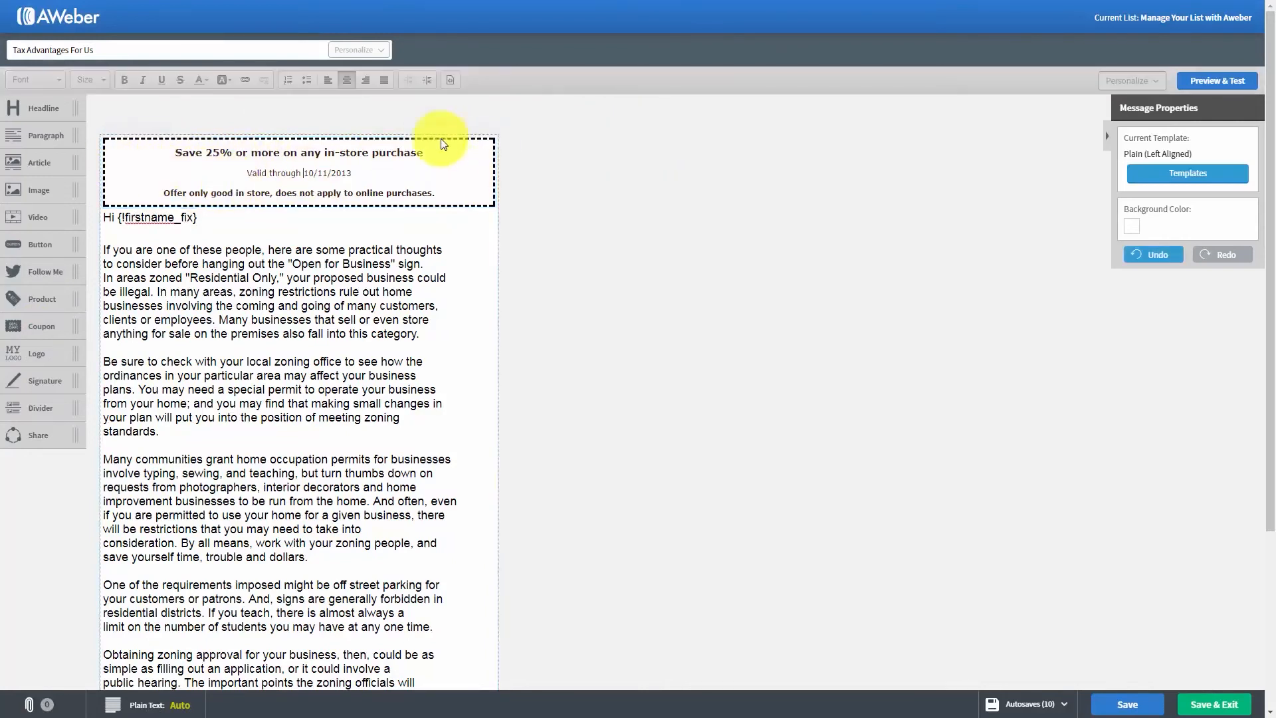
pyautogui.click(466, 131)
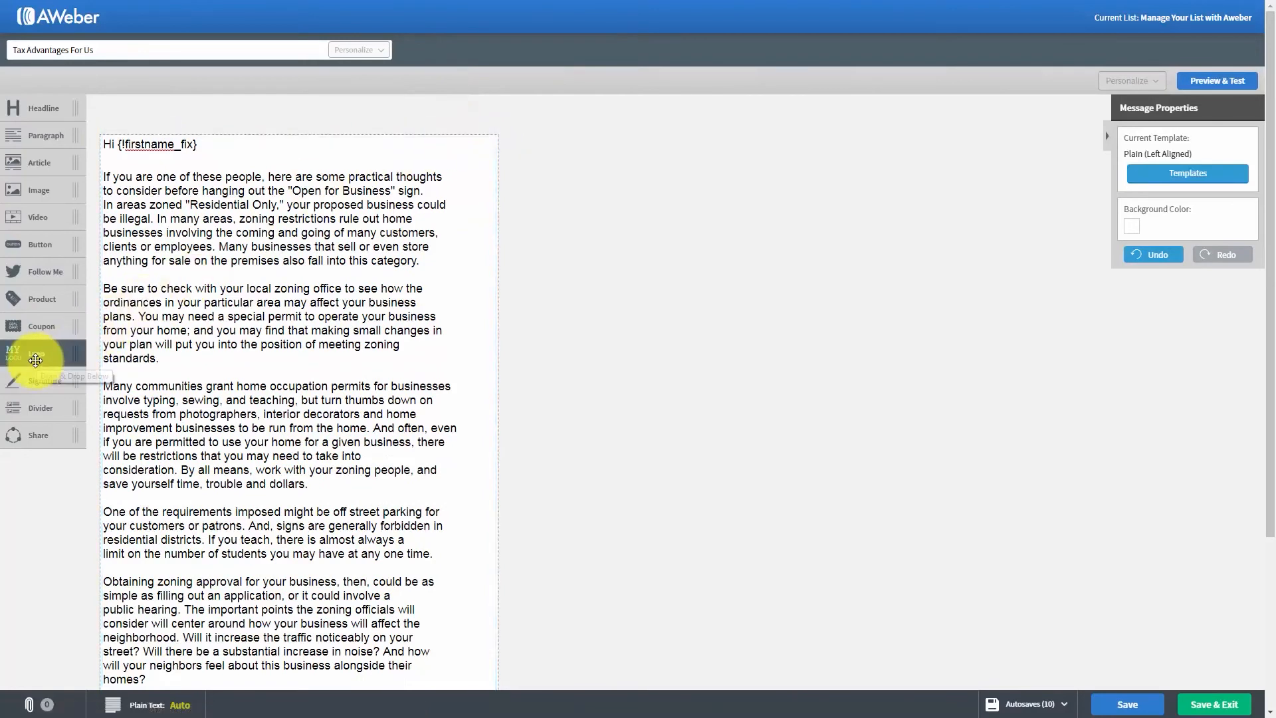
# - Try a logo block above the greeting, shrink the logo to about 258 by 181 px, and delete the block again
pyautogui.moveTo(35, 360); pyautogui.dragTo(166, 205)
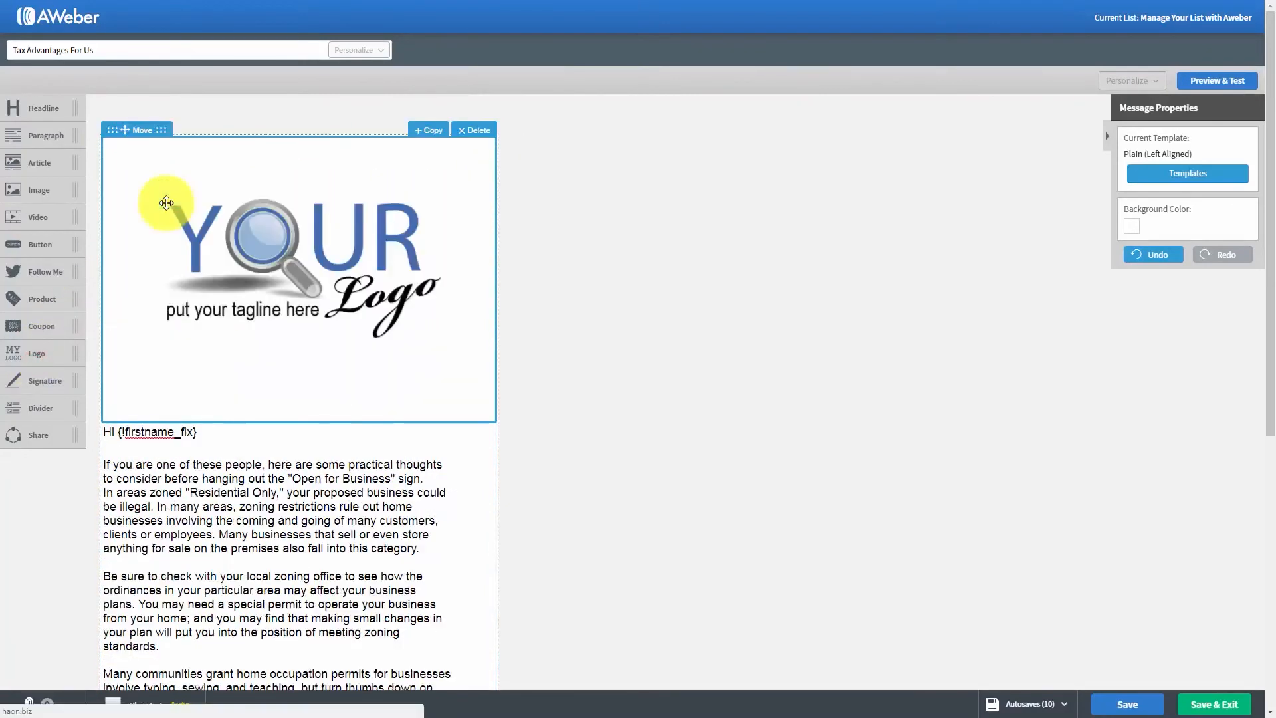
pyautogui.click(293, 273)
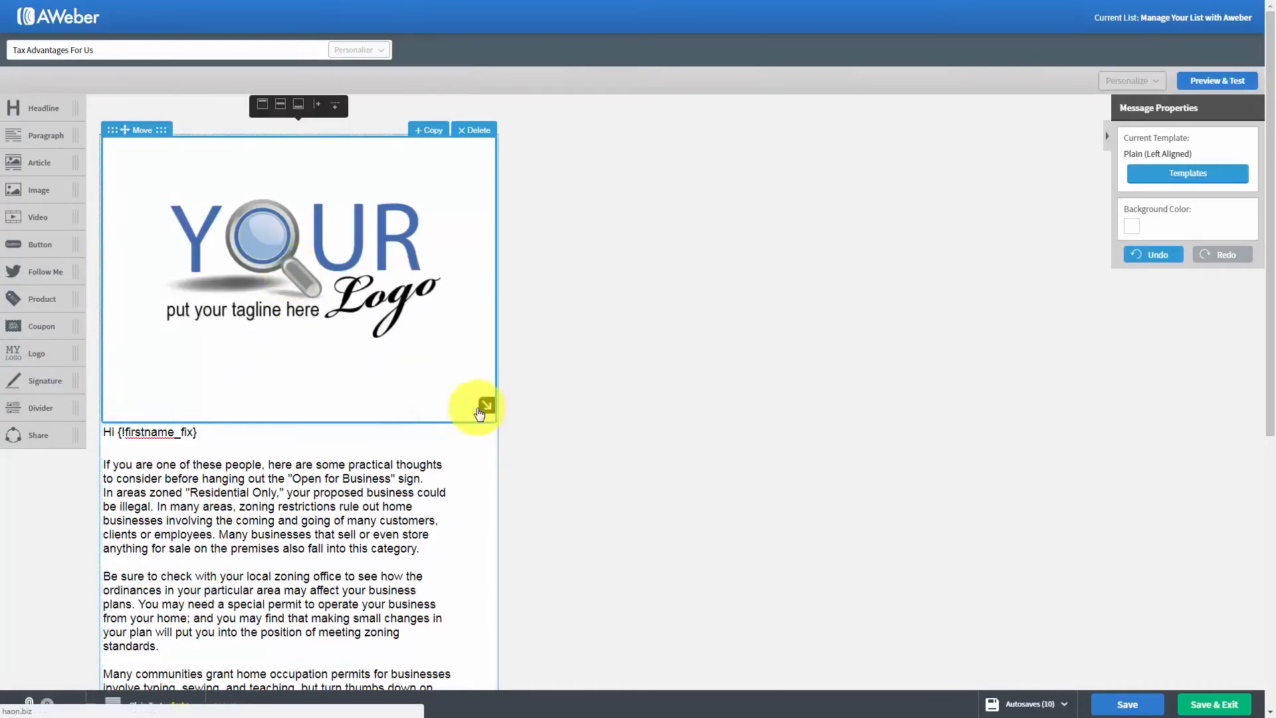
pyautogui.moveTo(485, 407); pyautogui.dragTo(311, 257)
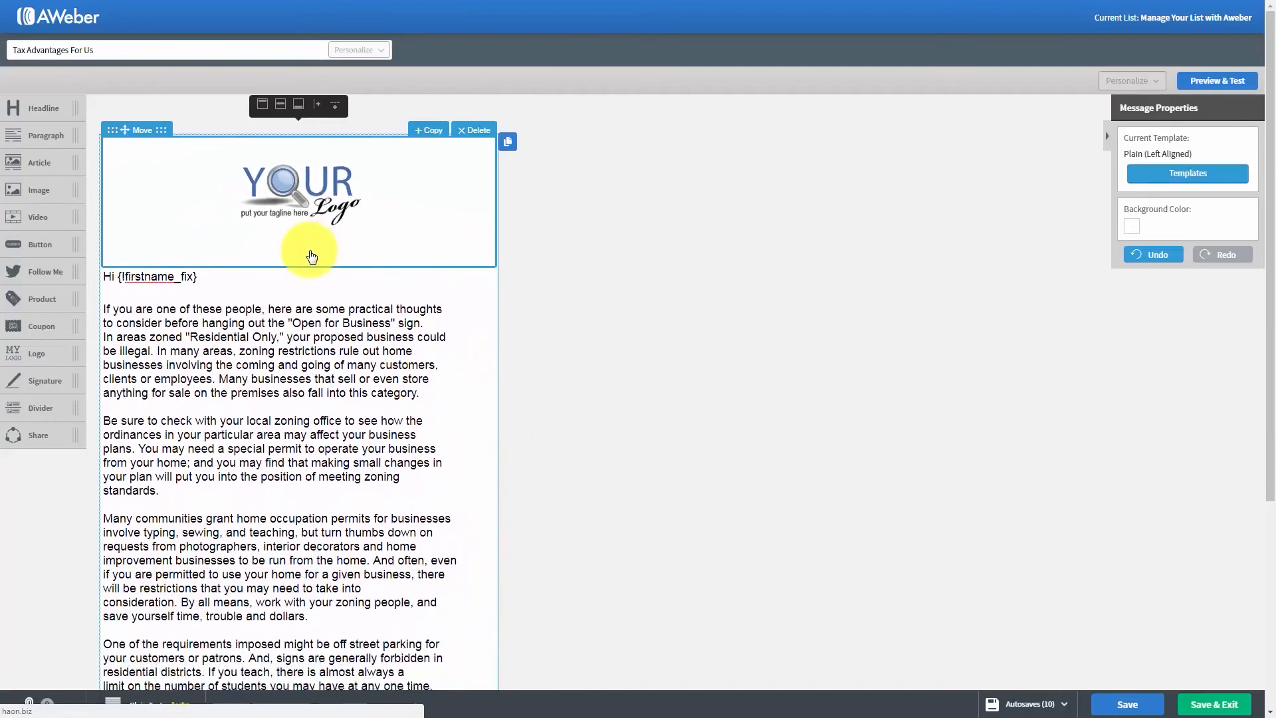
pyautogui.click(329, 212)
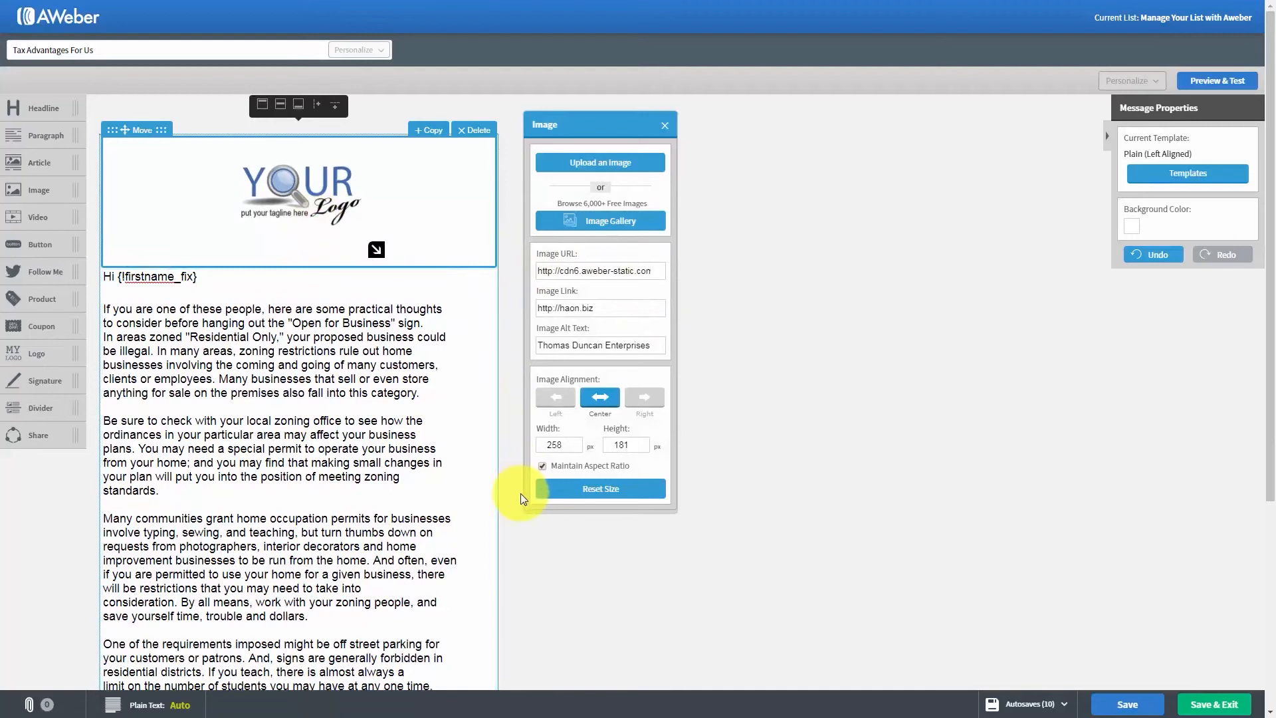
pyautogui.click(664, 124)
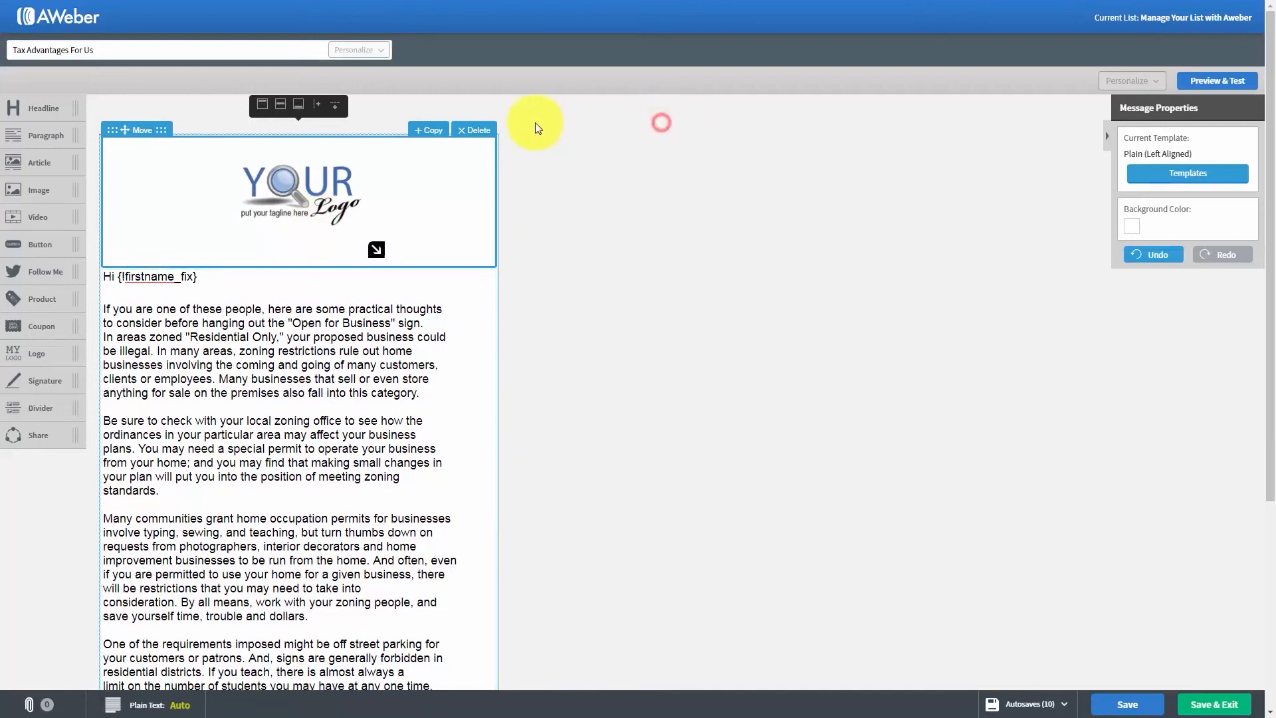
pyautogui.click(490, 131)
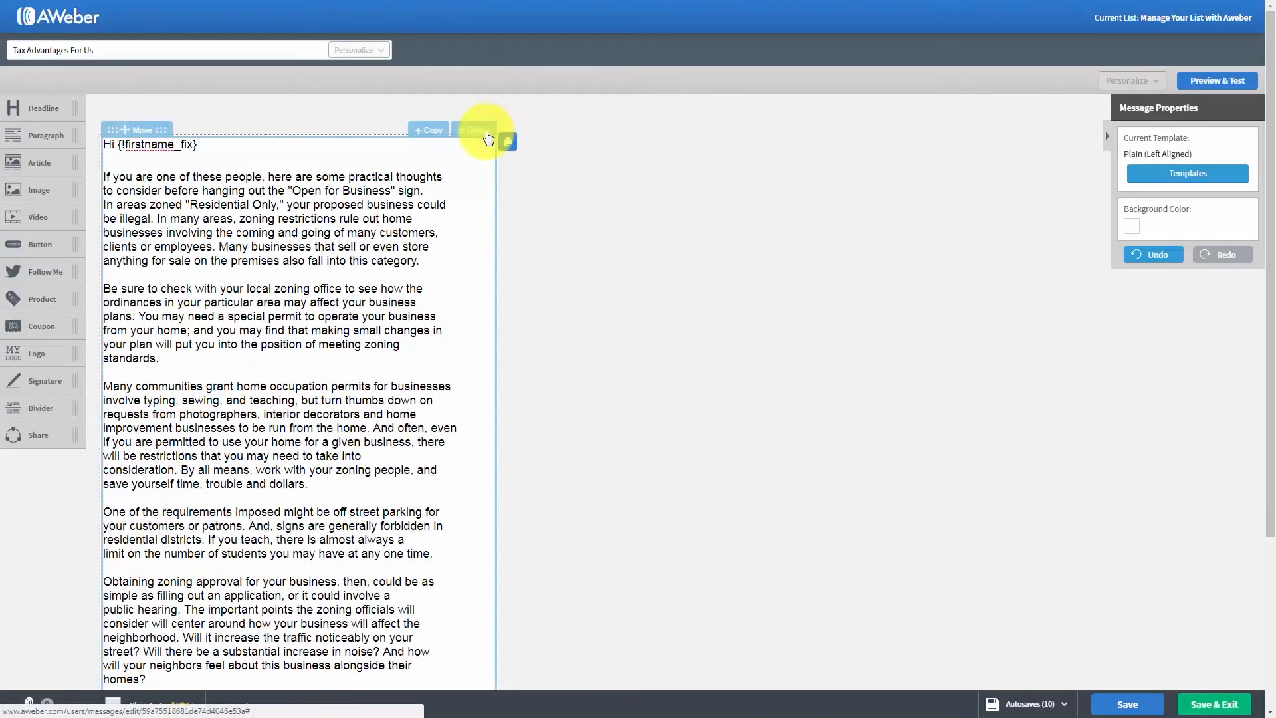
# - Try a signature block below the last paragraph of the message and delete it again
pyautogui.scroll(-2, 253, 374)
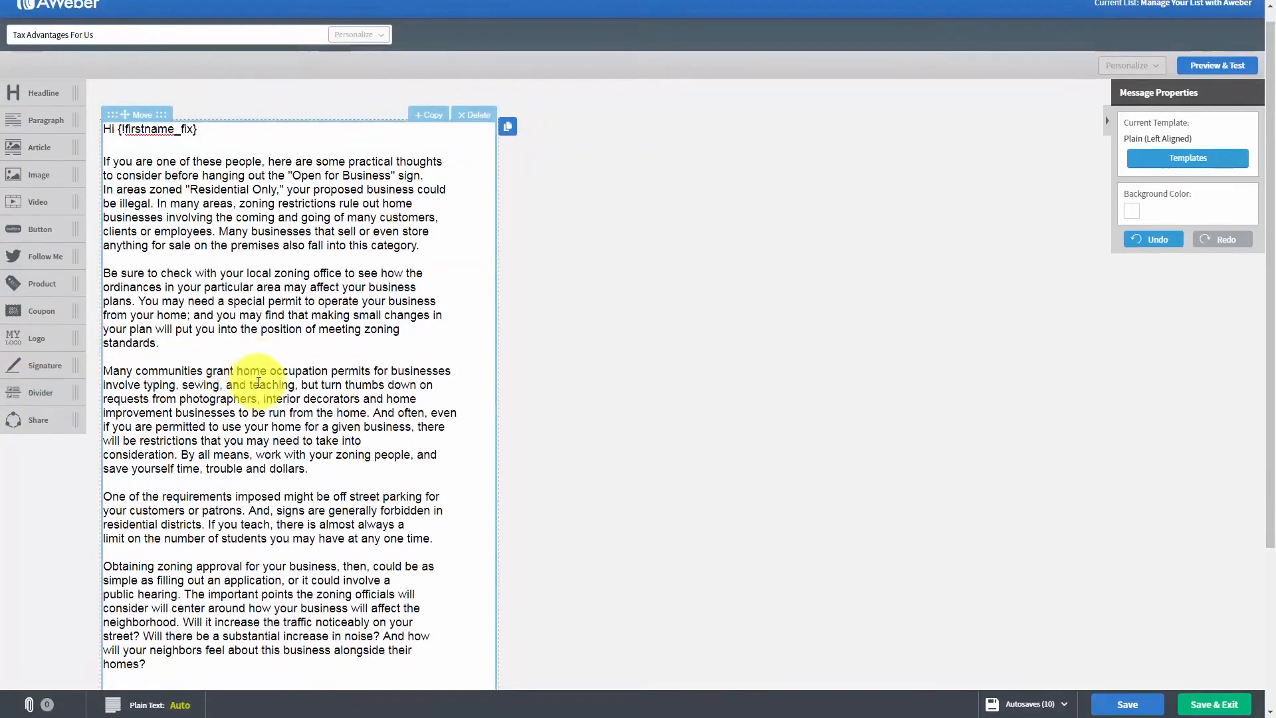
pyautogui.moveTo(14, 310)
pyautogui.mouseDown()
pyautogui.moveTo(126, 426)
pyautogui.moveTo(181, 536)
pyautogui.mouseUp()
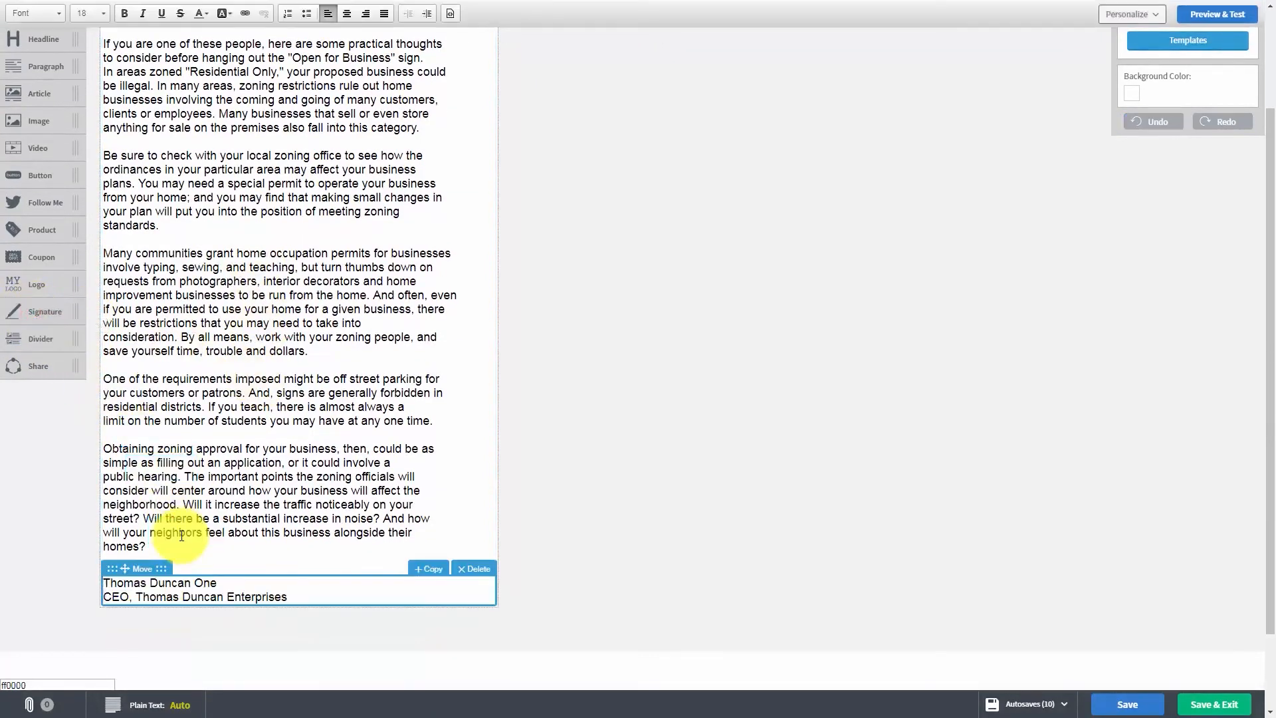
pyautogui.click(471, 567)
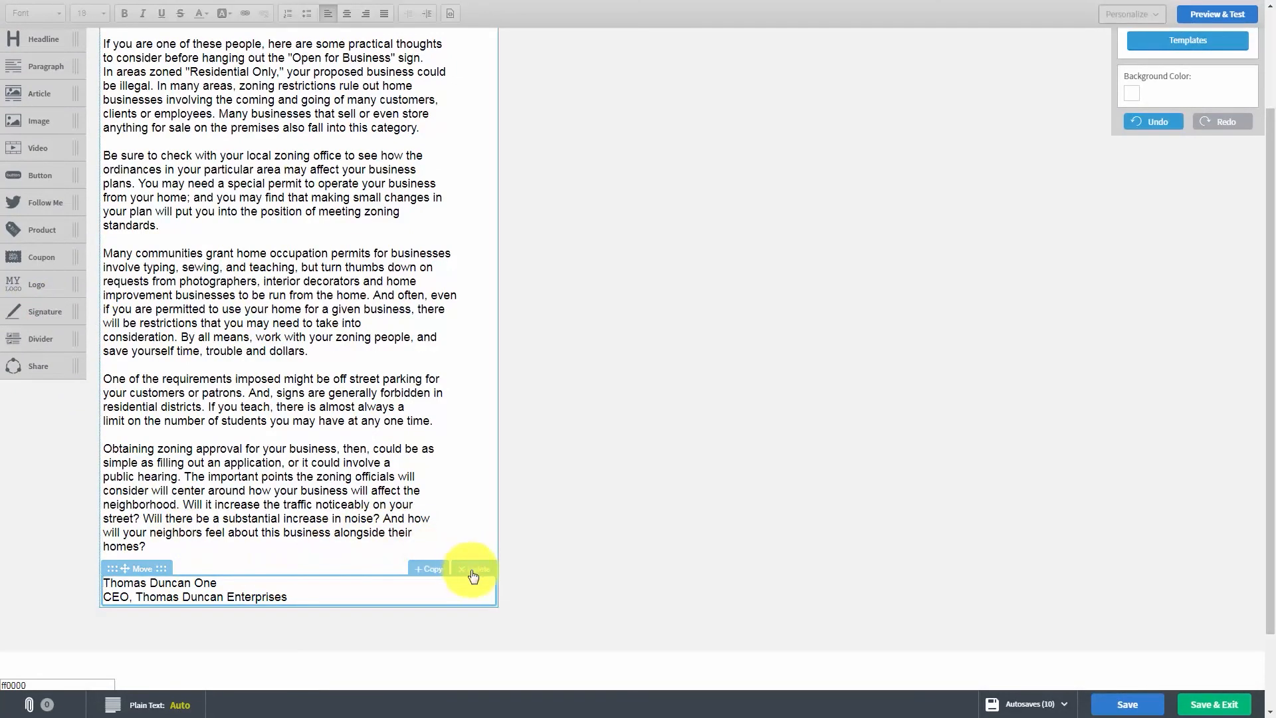
pyautogui.click(473, 571)
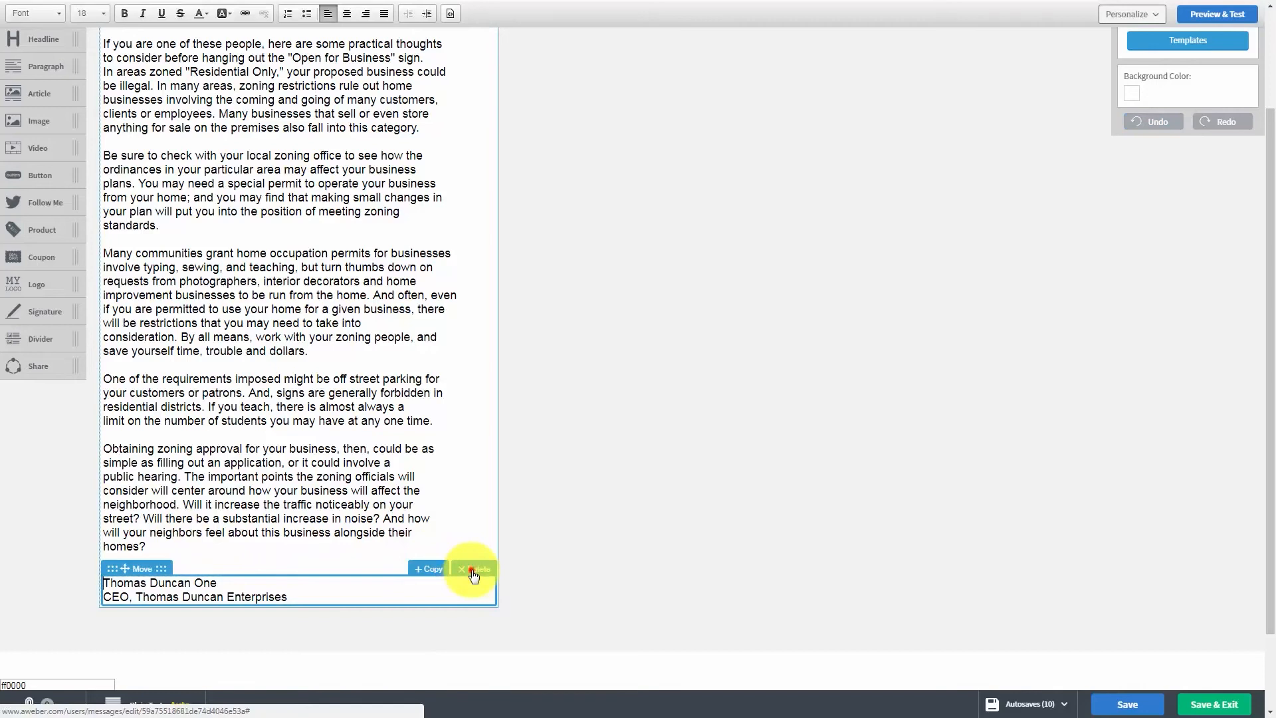
pyautogui.click(473, 573)
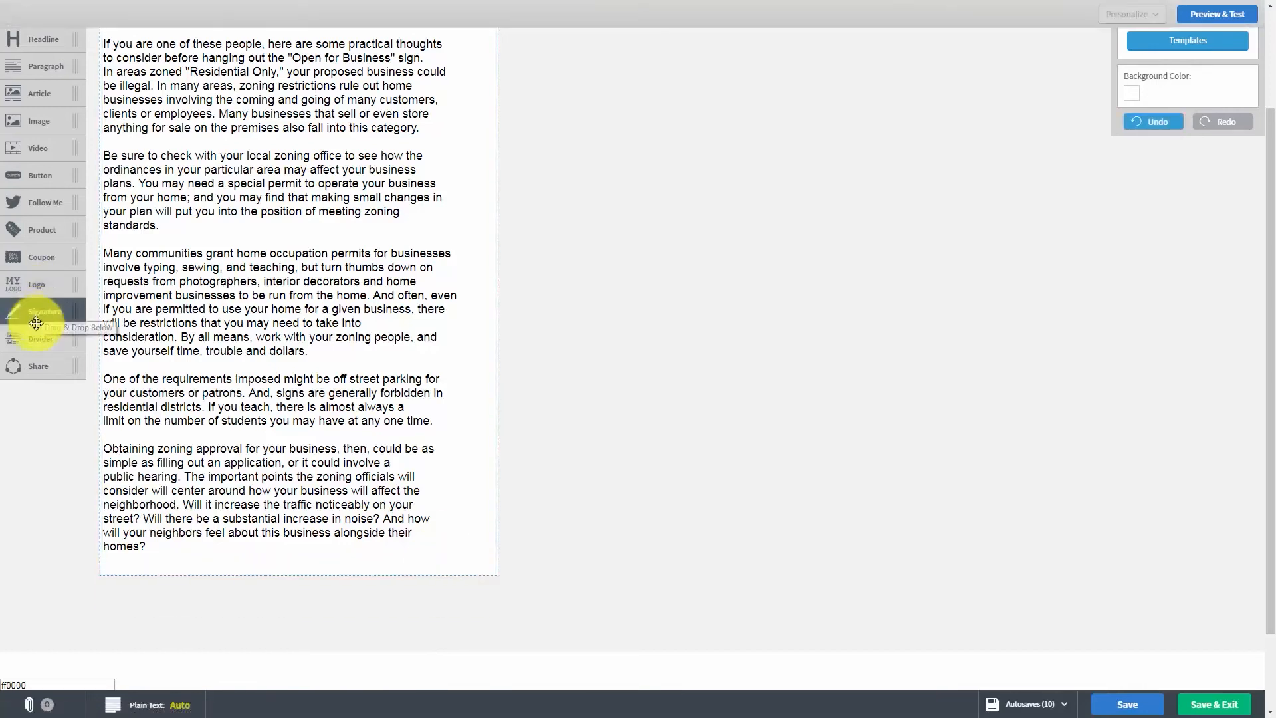
# - Try a divider block below the last paragraph of the message and delete it again
pyautogui.moveTo(28, 337); pyautogui.dragTo(160, 440)
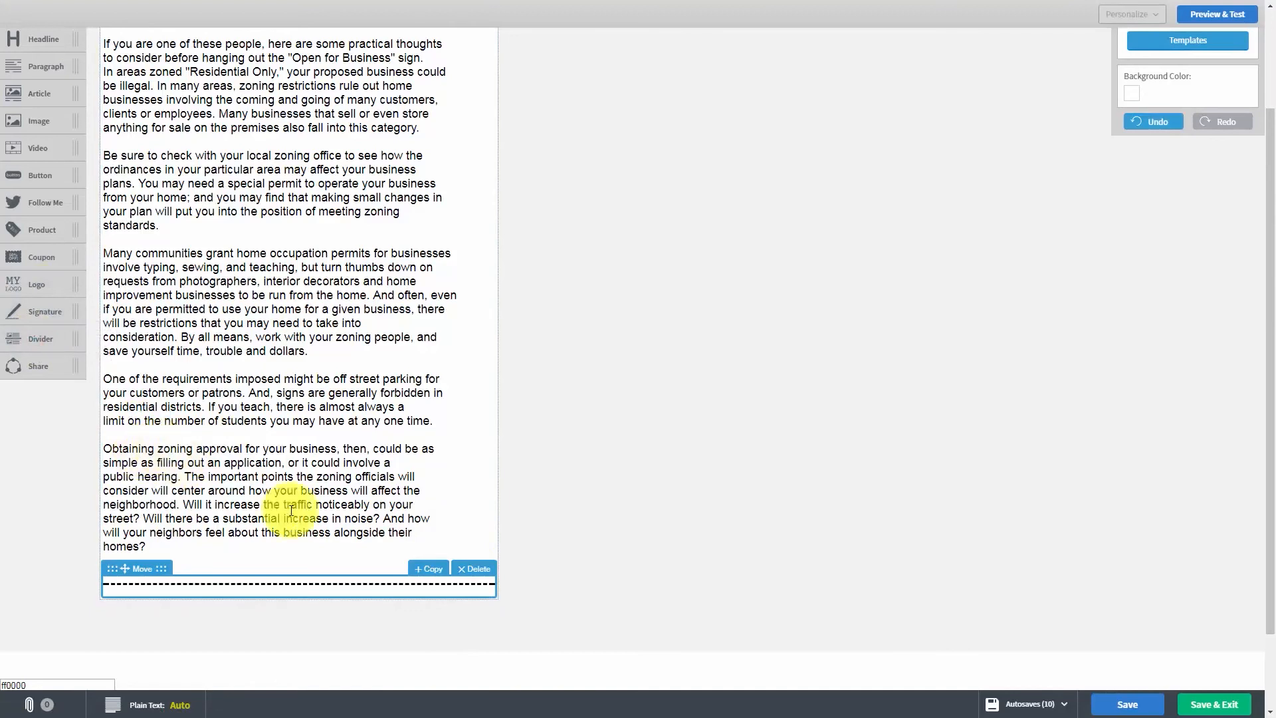
pyautogui.click(466, 566)
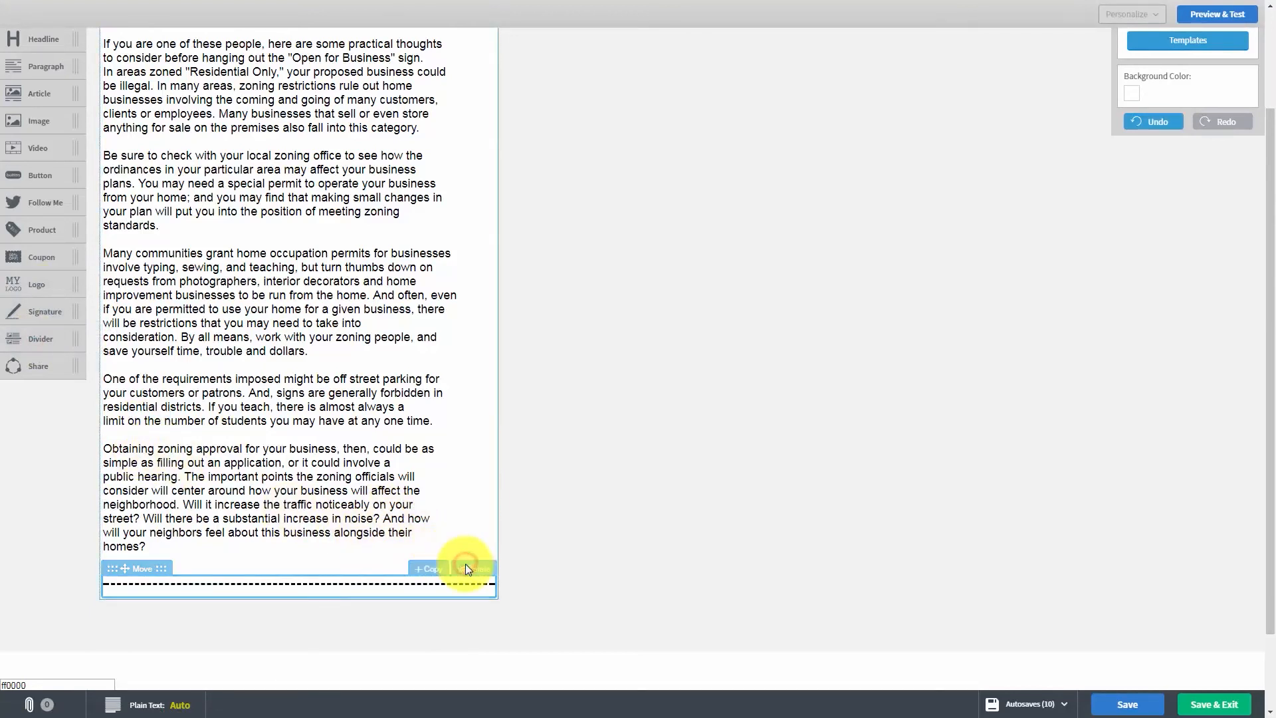
pyautogui.click(304, 494)
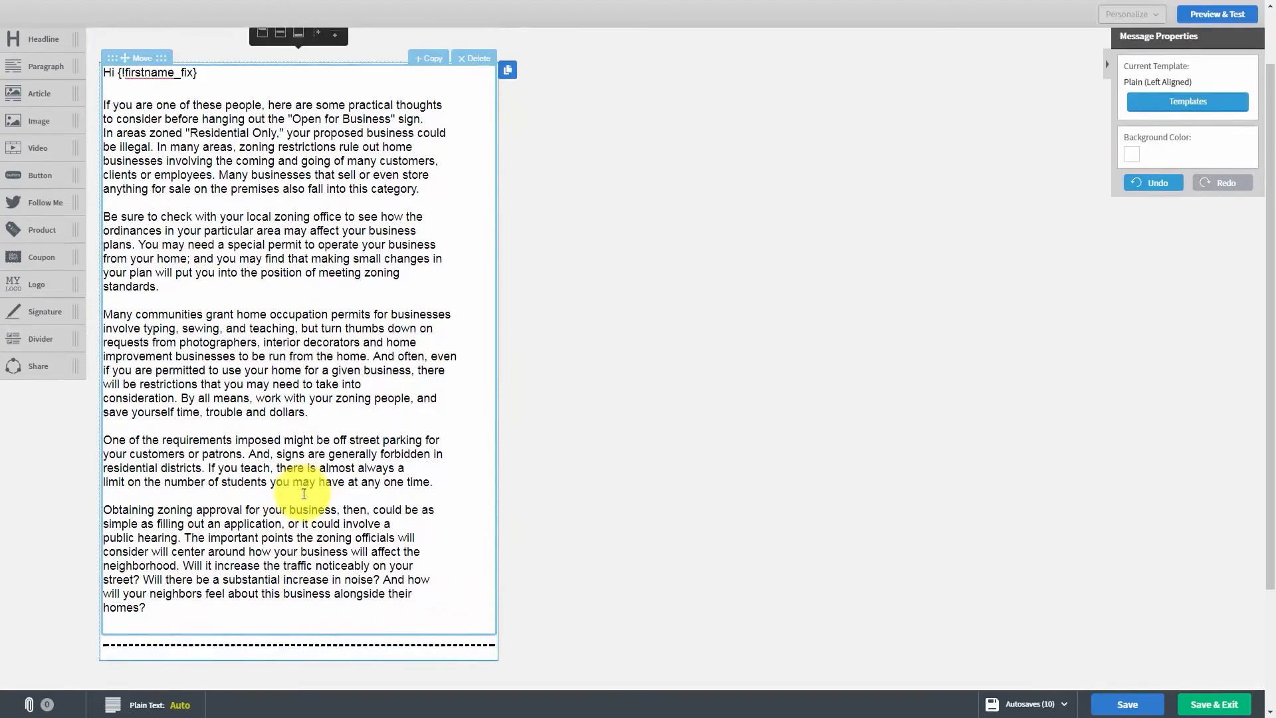
pyautogui.scroll(-2, 336, 493)
pyautogui.click(474, 573)
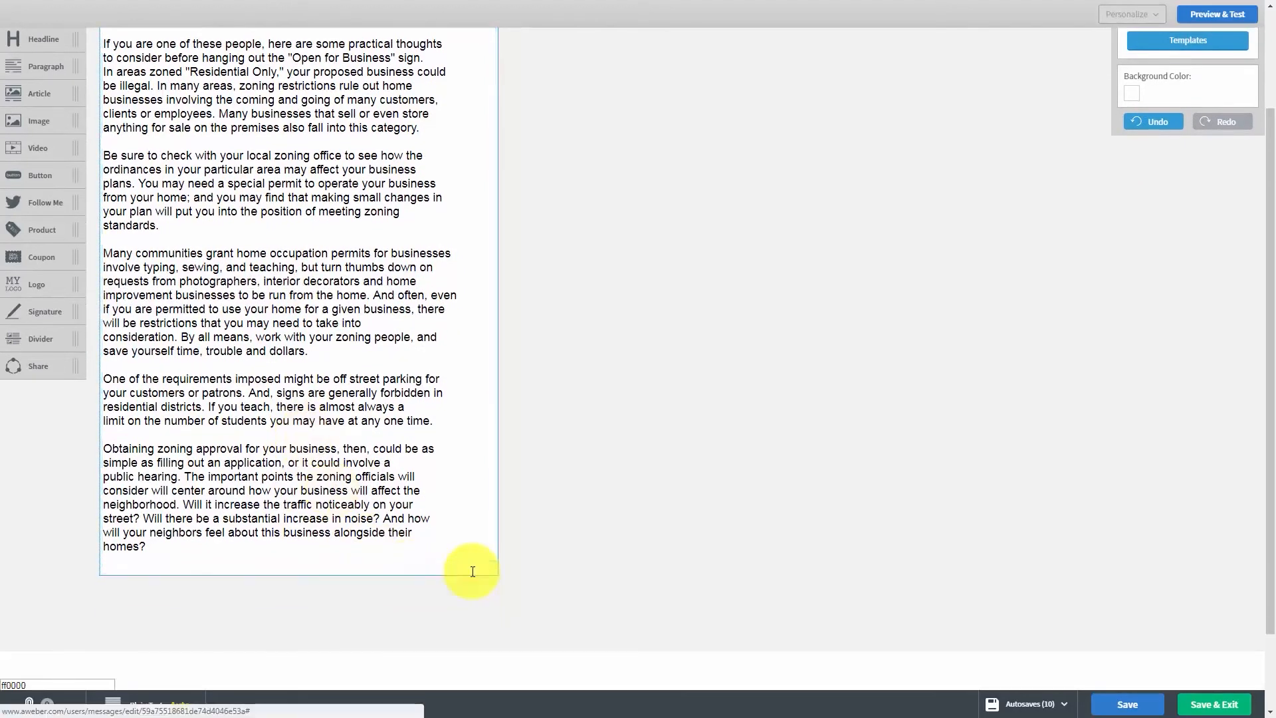
# - Add a Share block below the last paragraph and open the list of autosaved versions of the message
pyautogui.moveTo(29, 365); pyautogui.dragTo(233, 605)
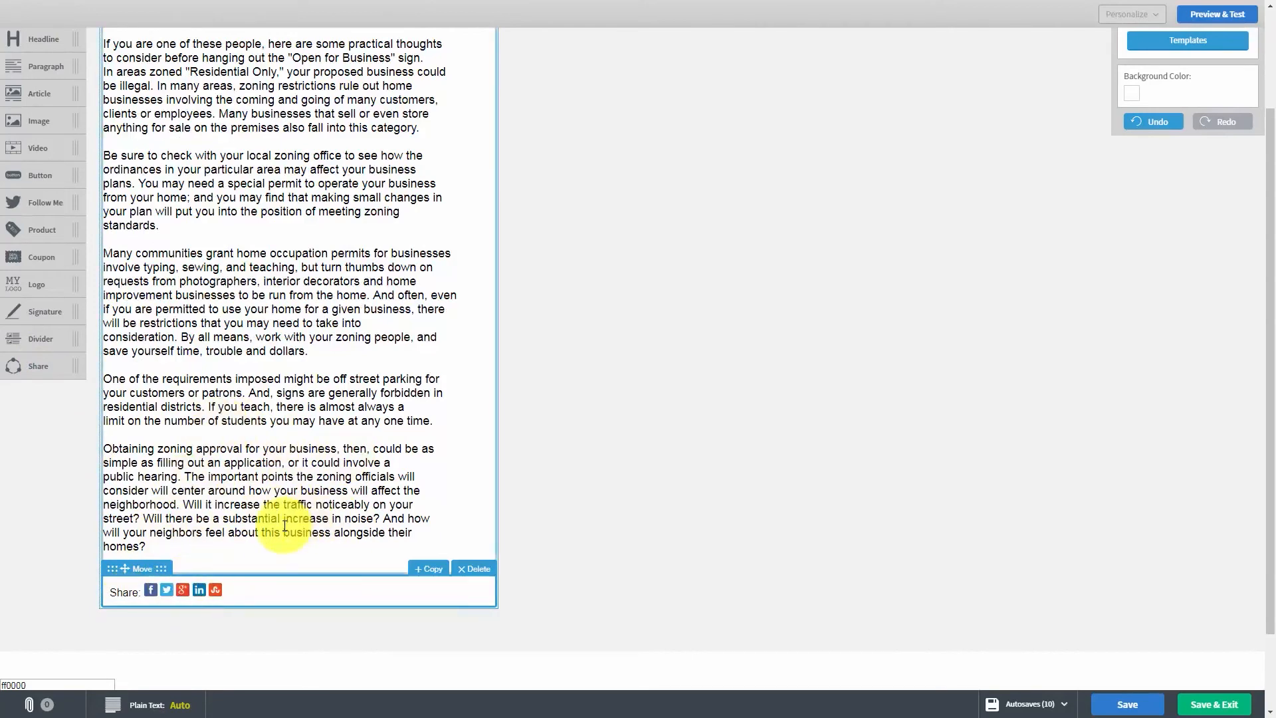
pyautogui.scroll(2, 456, 345)
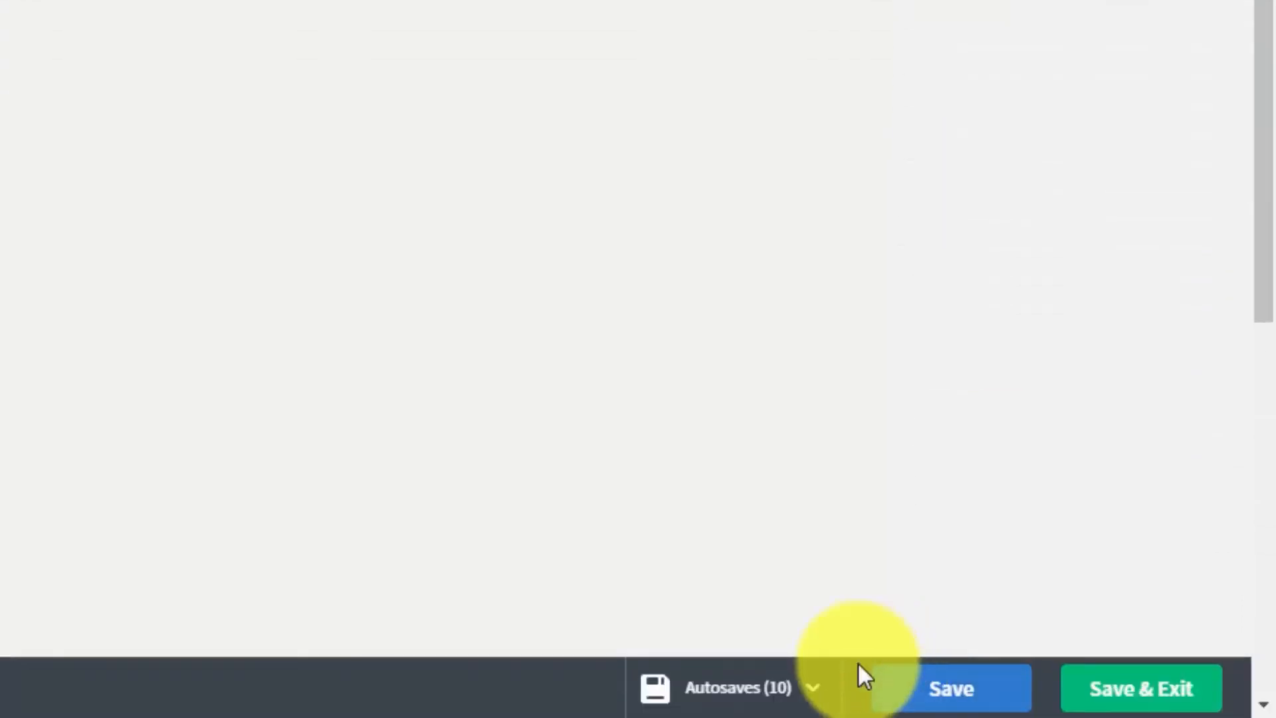
pyautogui.click(812, 691)
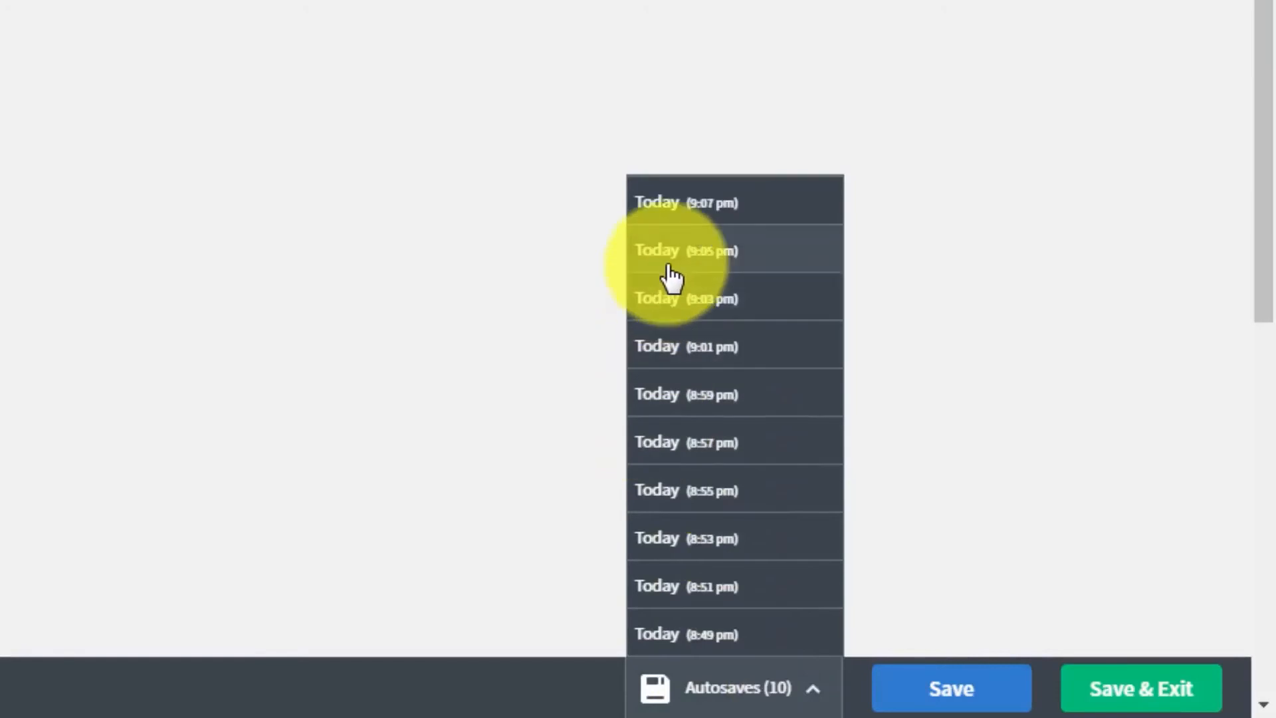
# - Close the list of autosaved versions and look over the message
pyautogui.click(1011, 481)
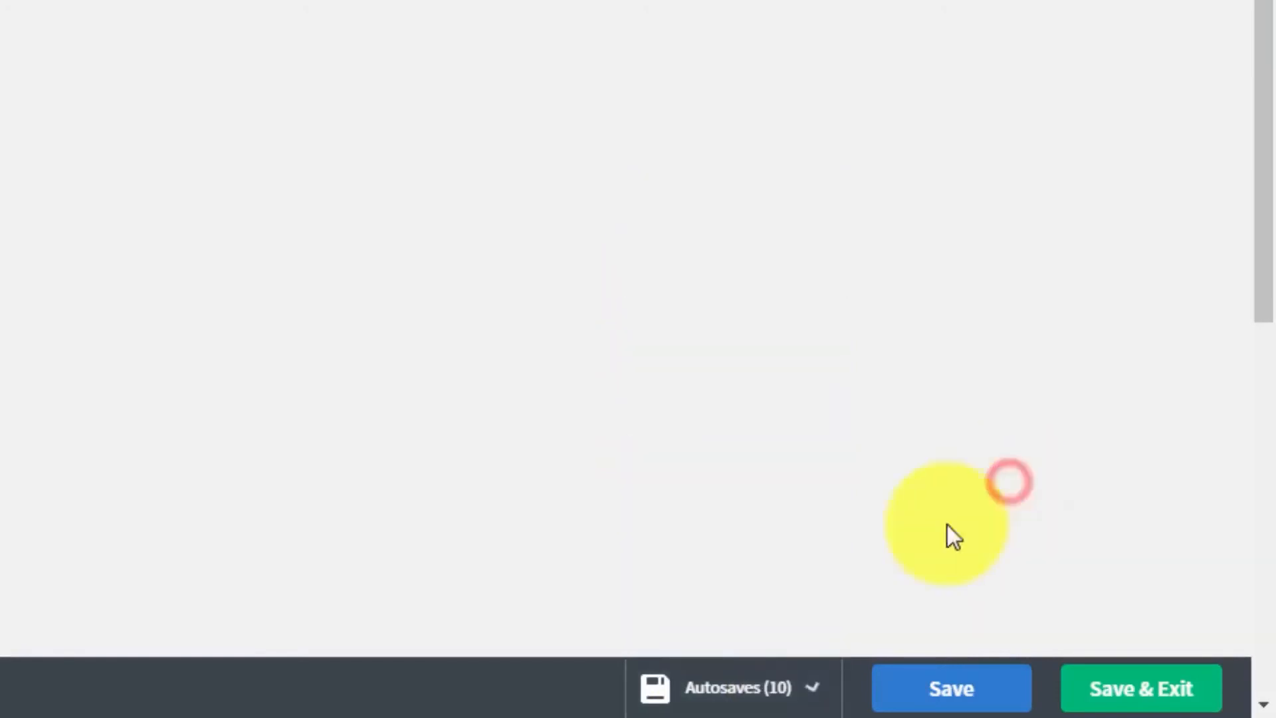
pyautogui.scroll(-5, 931, 518)
pyautogui.scroll(5, 879, 528)
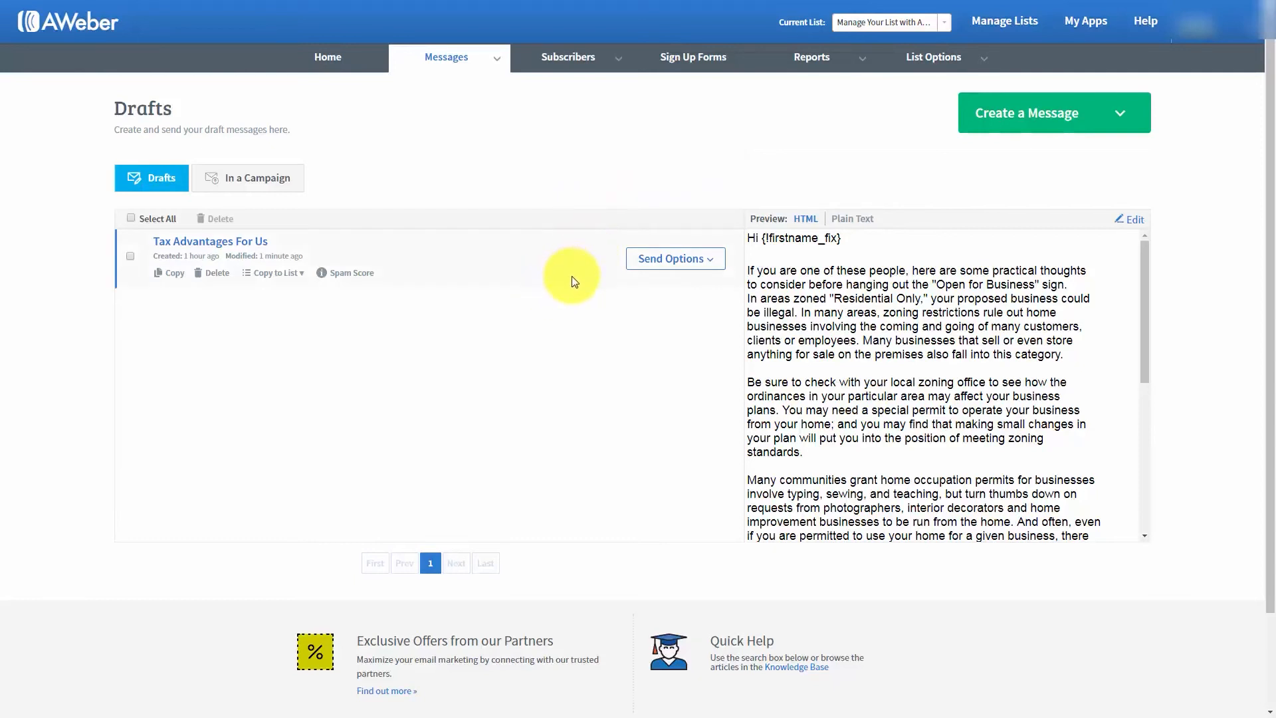
# - Add the draft "Tax Advantages For Us" to the Follow Up Series as the welcome message, with click tracking on
pyautogui.click(710, 264)
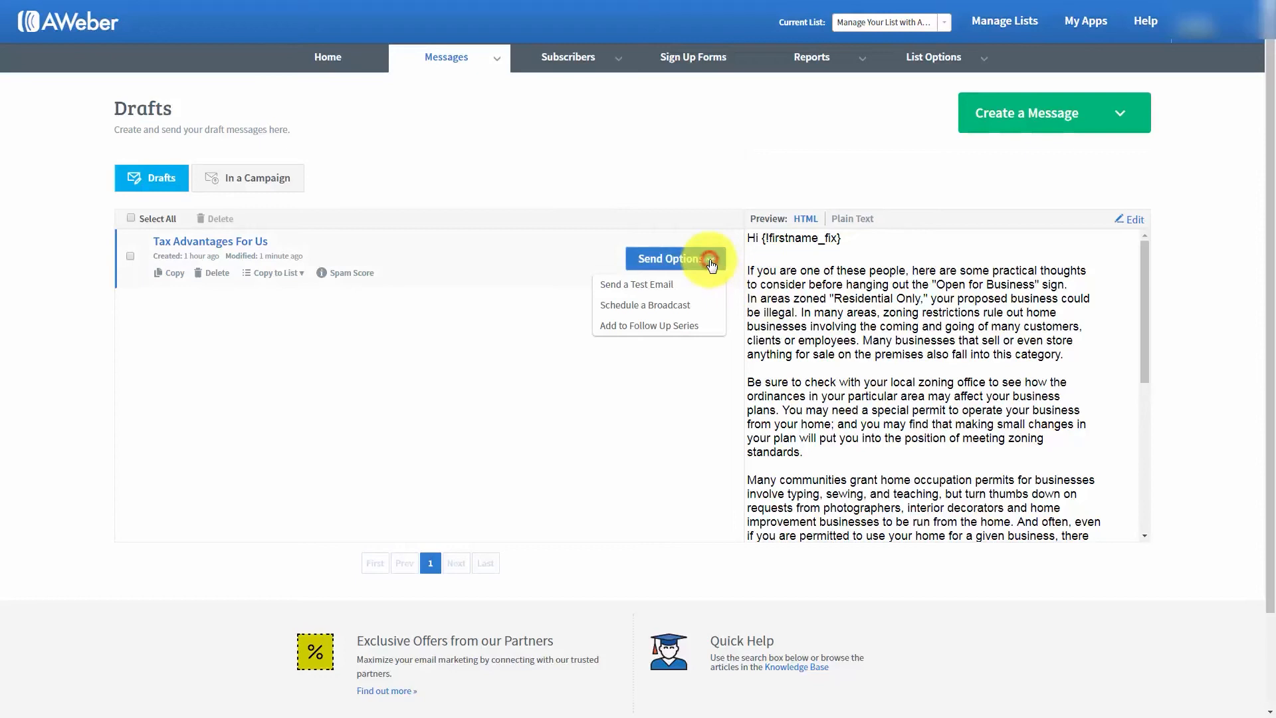
pyautogui.click(625, 327)
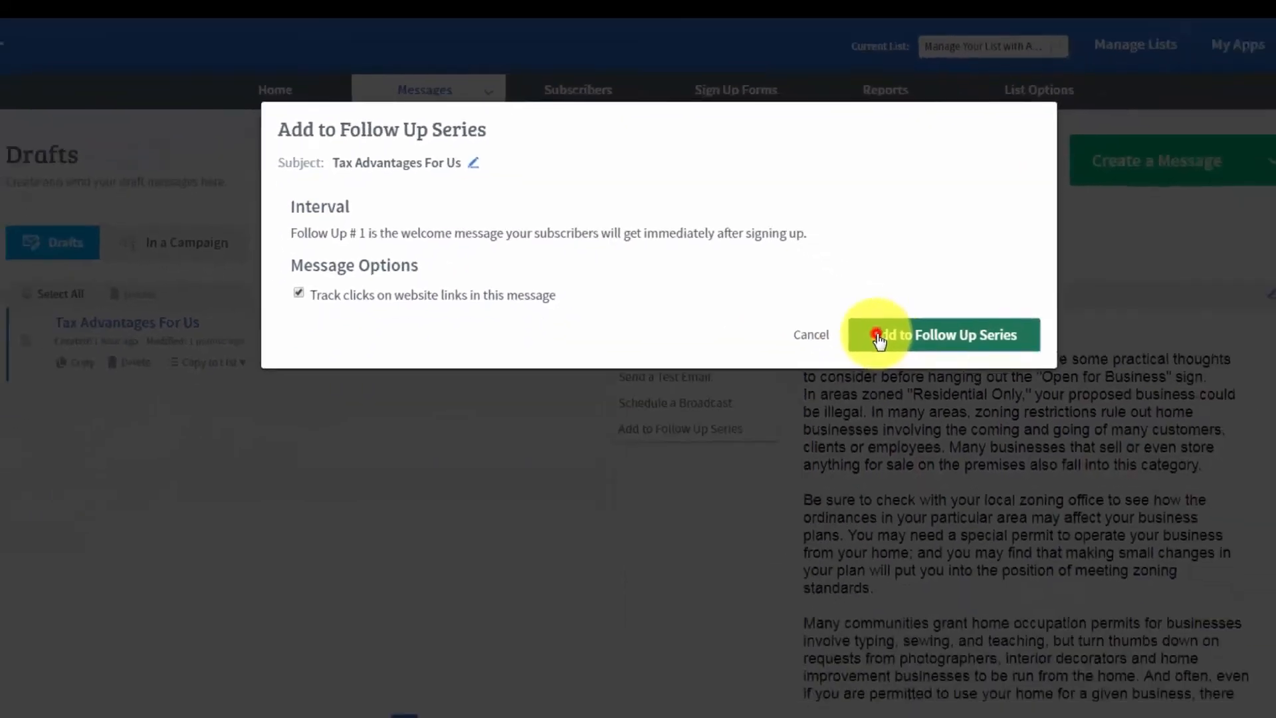
pyautogui.click(1015, 505)
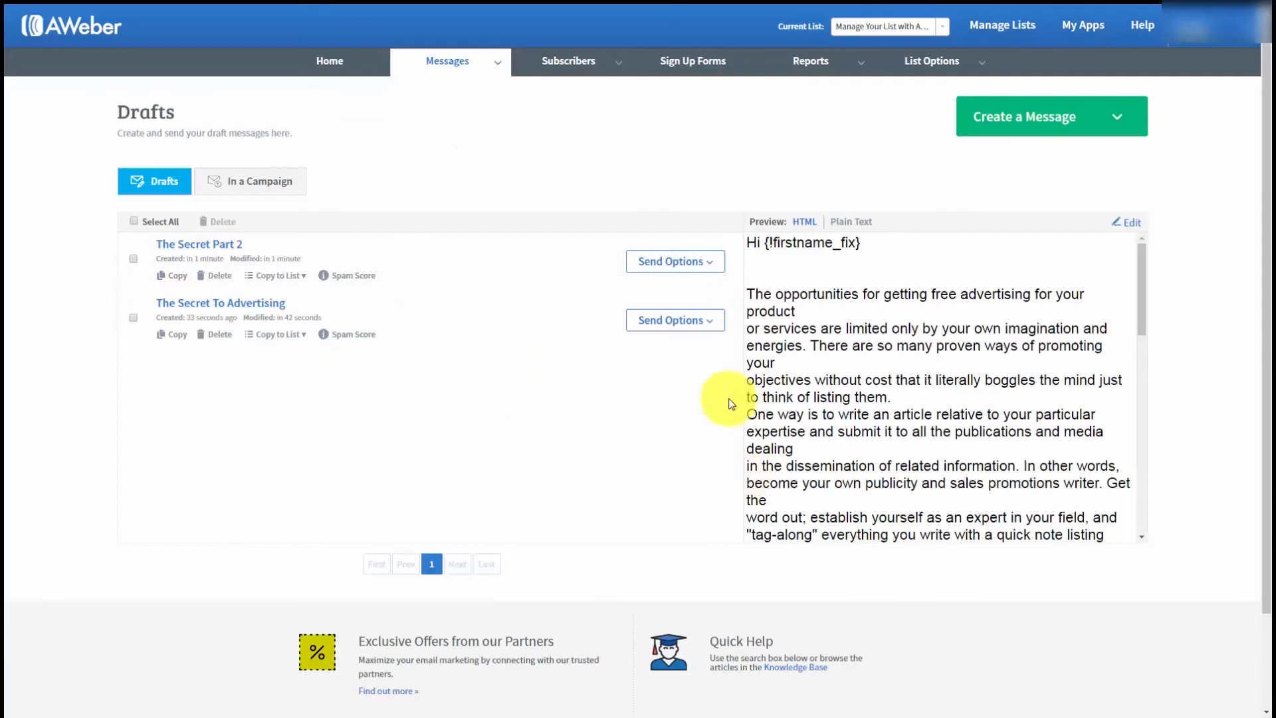
# - Start adding the draft "The Secret To Advertising" to the Follow Up Series with an interval of 1 day after the previous message
pyautogui.click(709, 320)
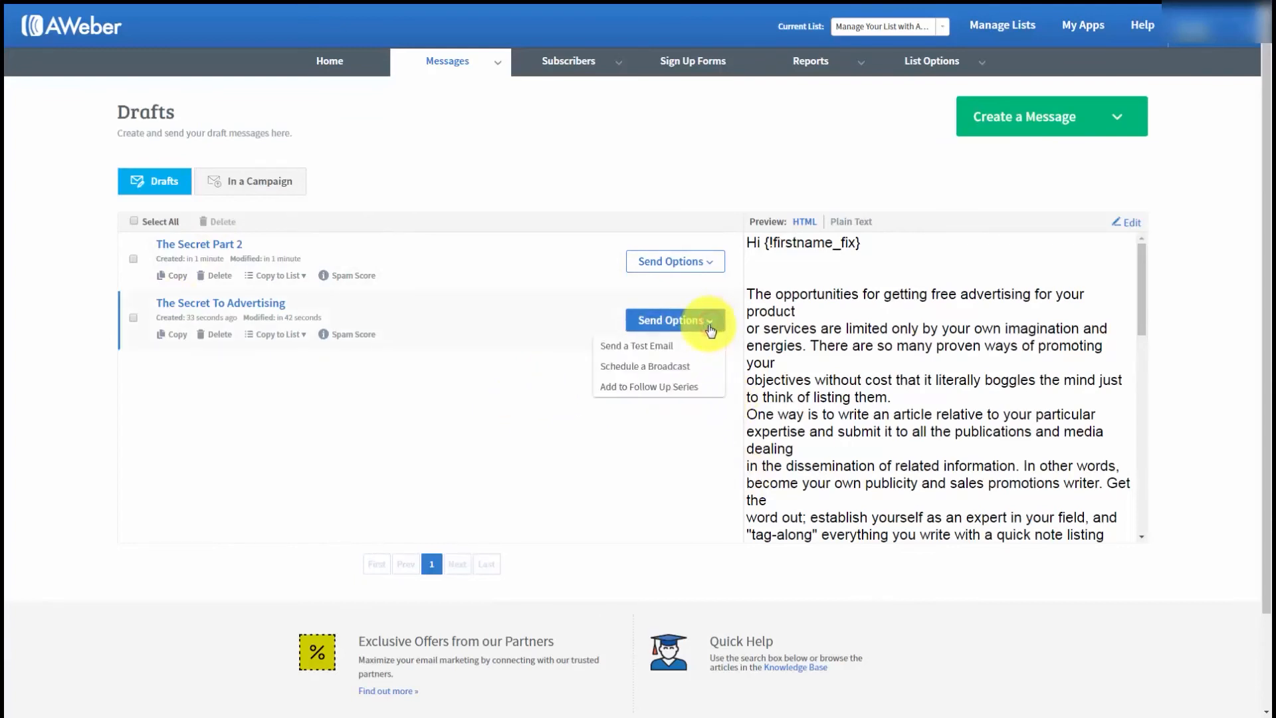
pyautogui.click(646, 388)
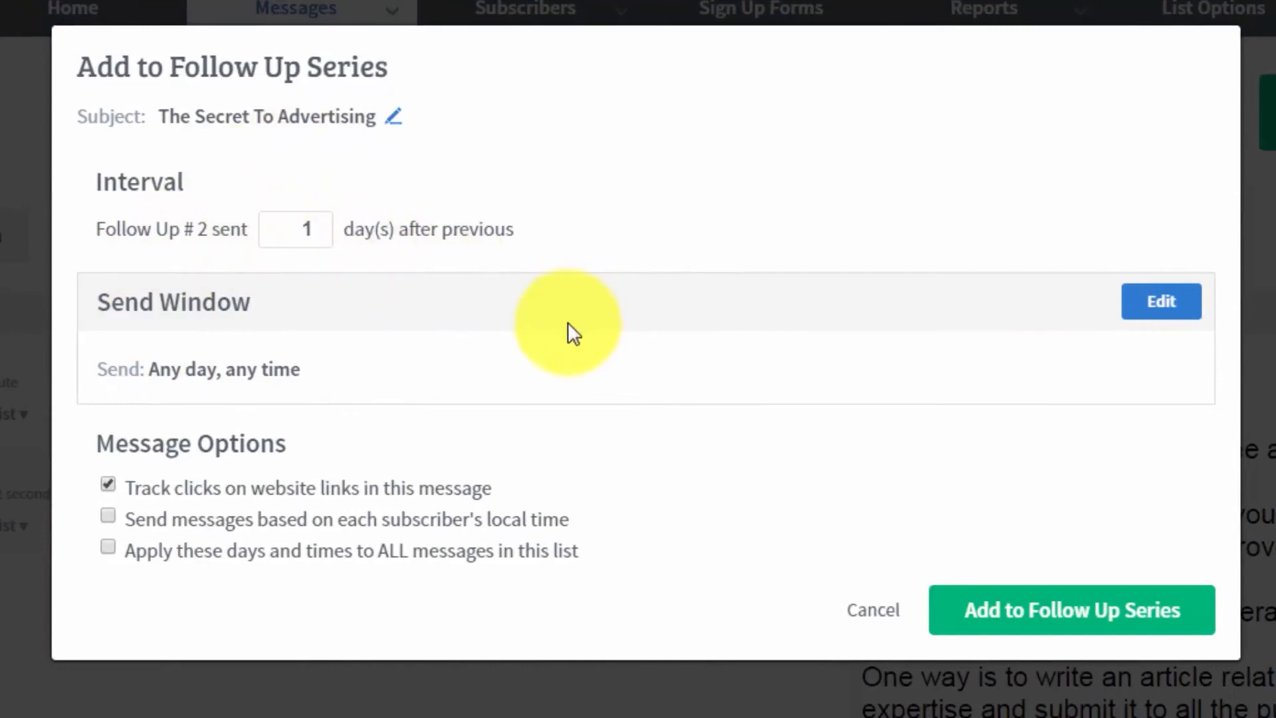
pyautogui.doubleClick(302, 228)
pyautogui.write('2')
pyautogui.press('BackSpace')
pyautogui.write('3')
pyautogui.press('BackSpace')
pyautogui.write('1')
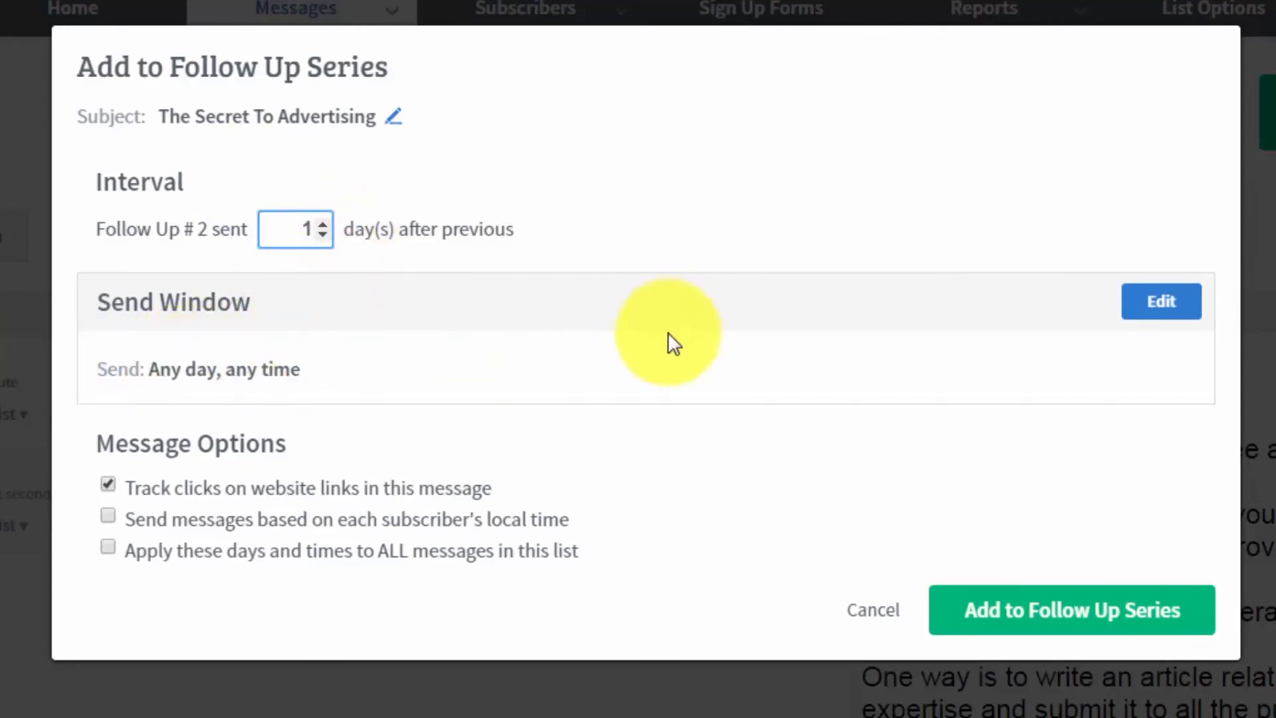
# - Apply a send window of any day starting at 9am, enable sending by subscriber's local time, and add the message to the series
pyautogui.click(1141, 310)
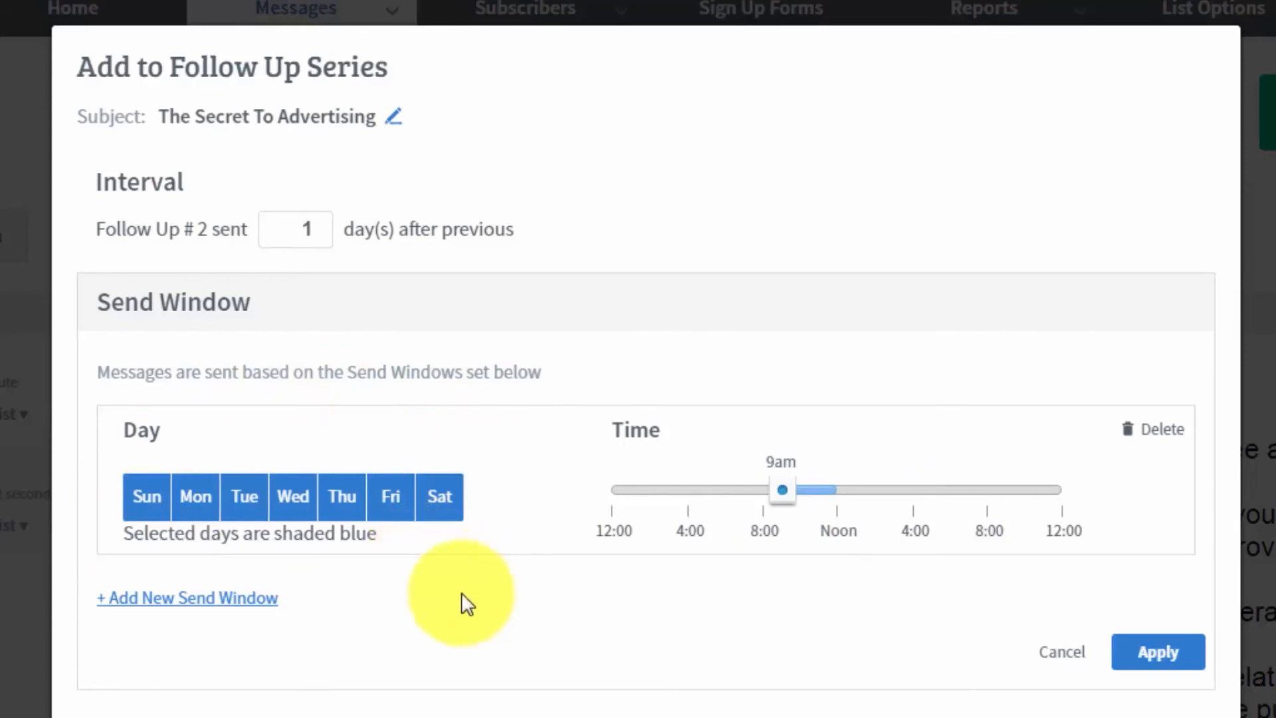
pyautogui.click(1130, 658)
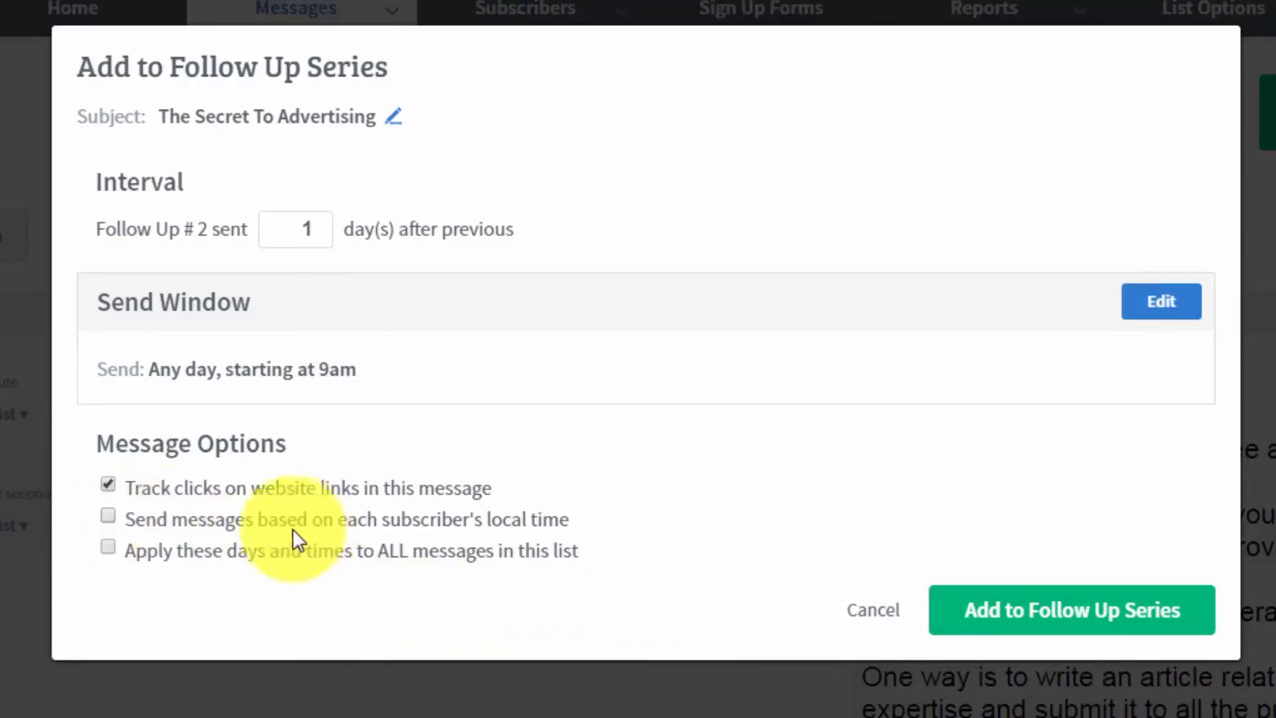
pyautogui.click(492, 530)
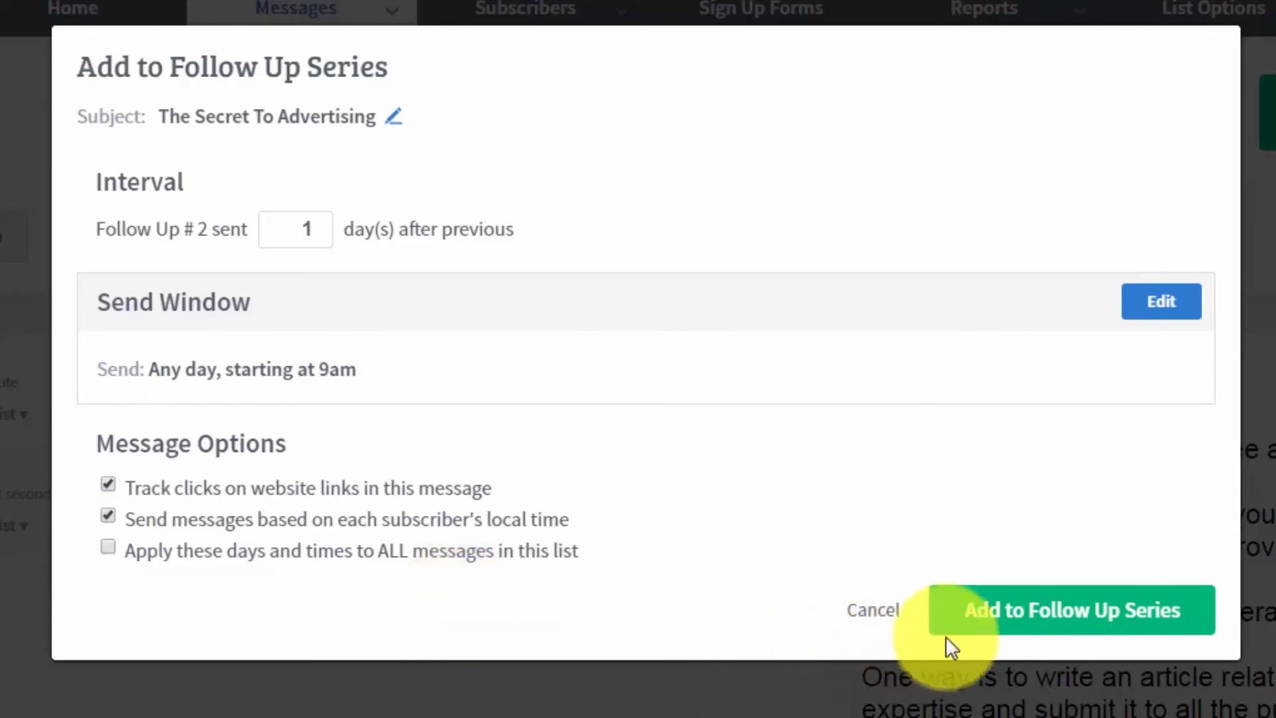
pyautogui.click(1000, 621)
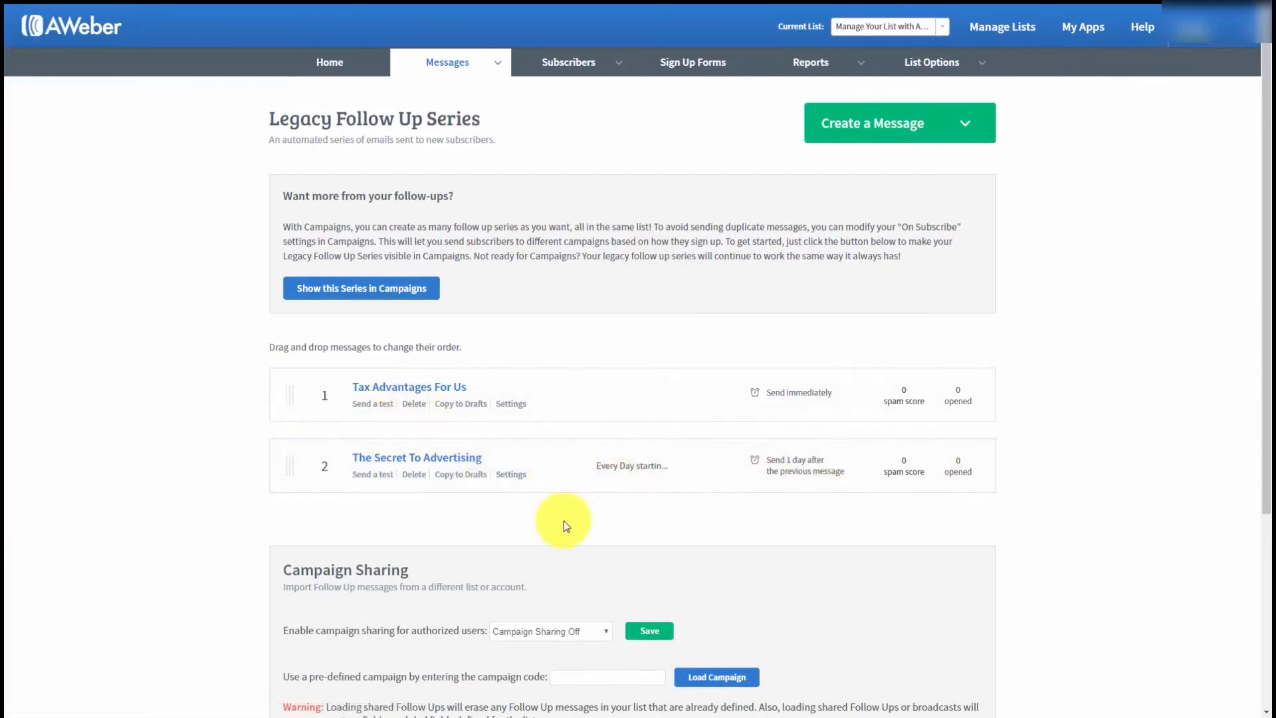
# - Add the draft "The Secret Part 2" to the Follow Up Series, sent 3 days after the previous message
pyautogui.click(498, 62)
pyautogui.click(406, 93)
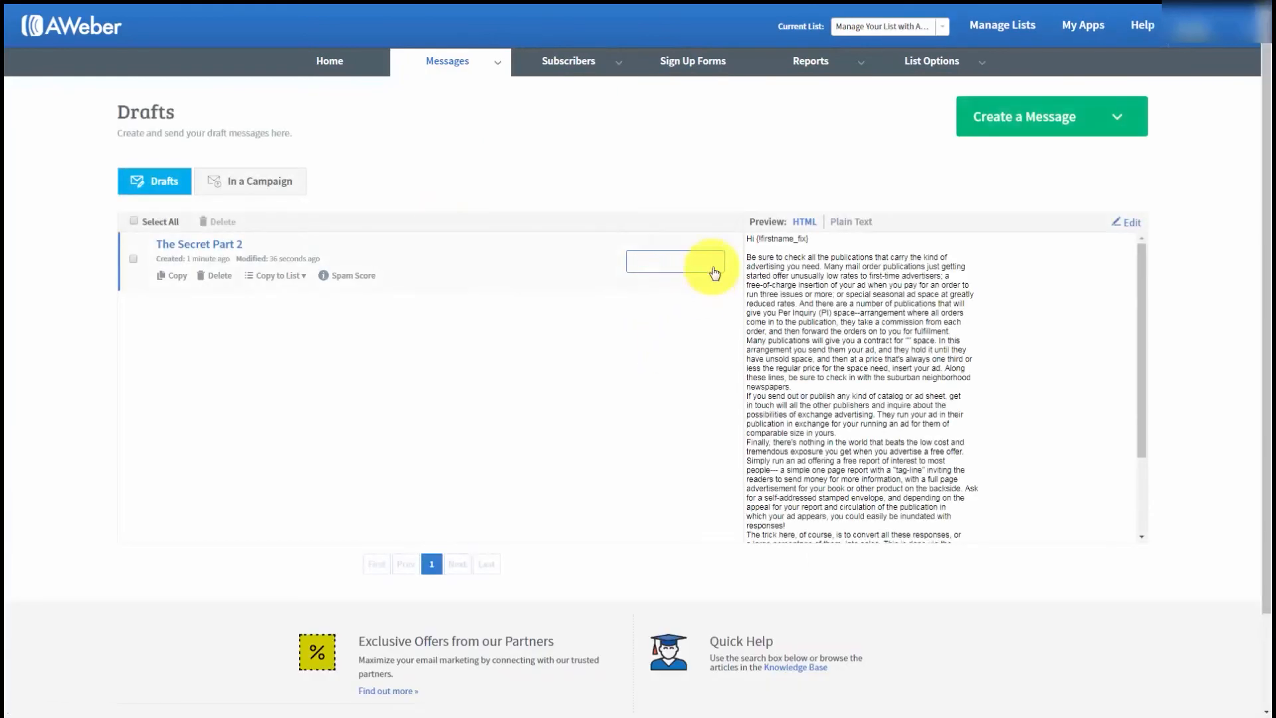
pyautogui.click(710, 263)
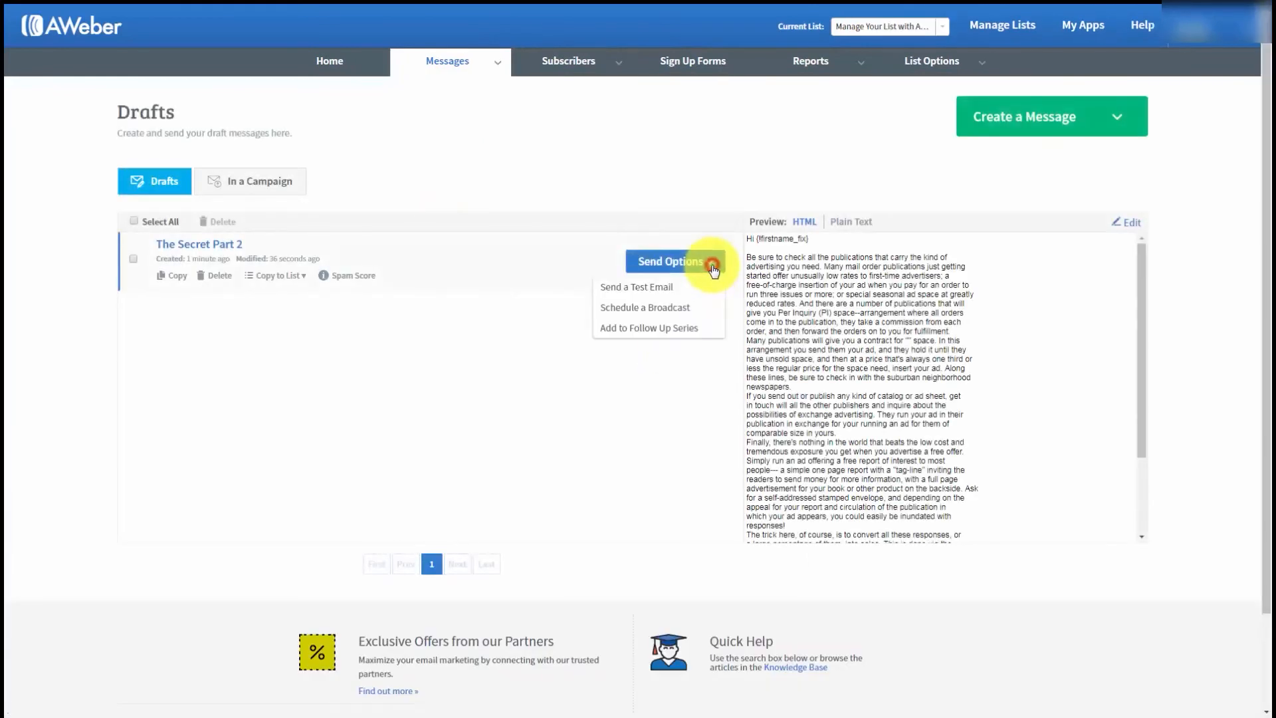
pyautogui.click(646, 328)
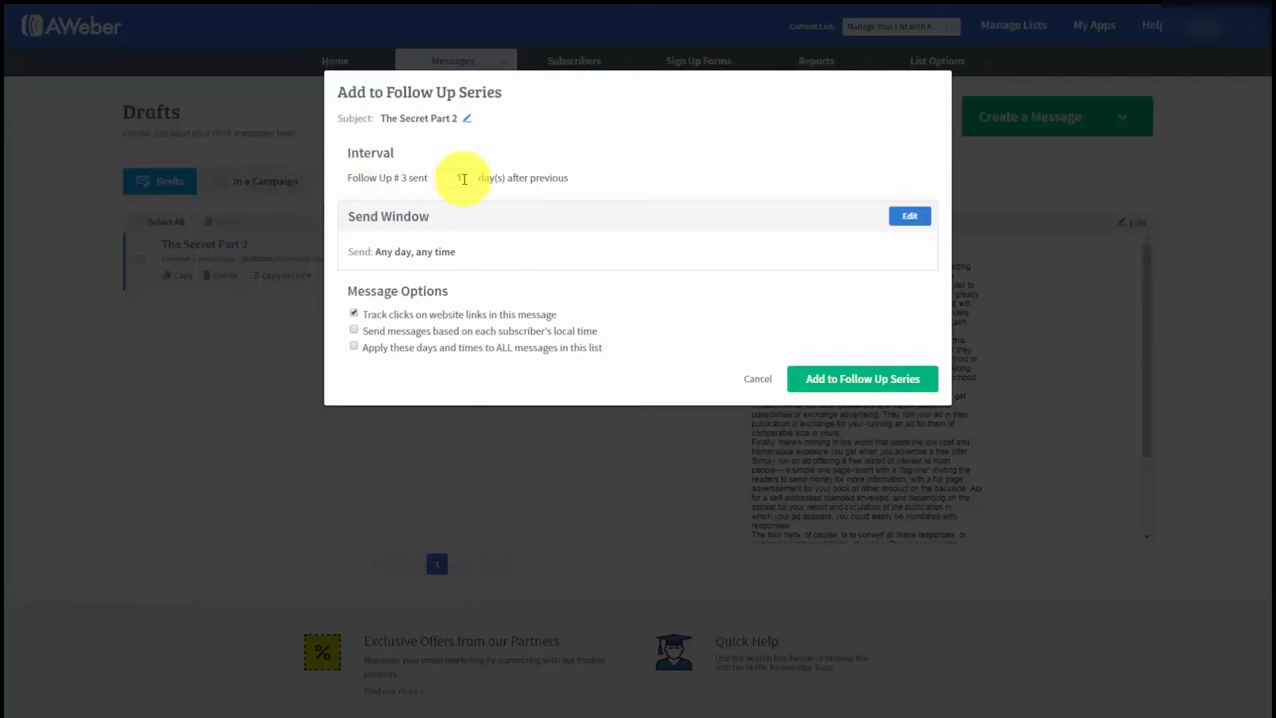
pyautogui.click(460, 176)
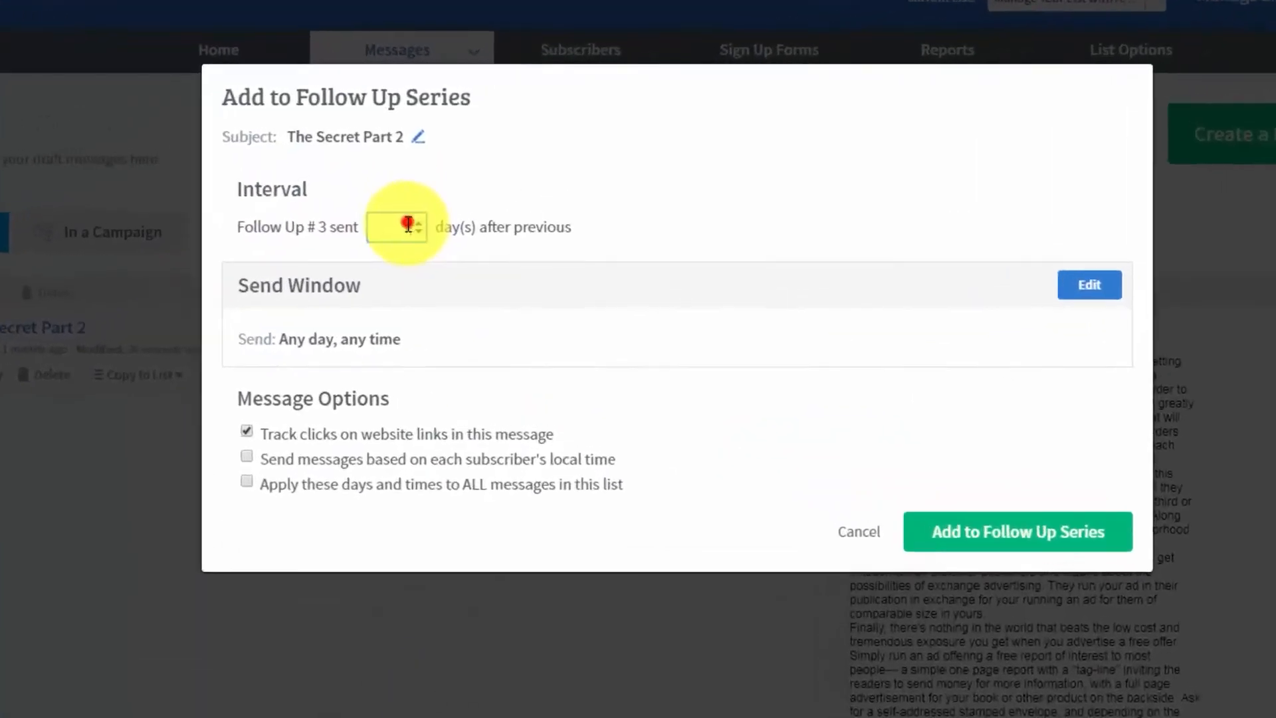
pyautogui.moveTo(408, 224); pyautogui.dragTo(380, 227)
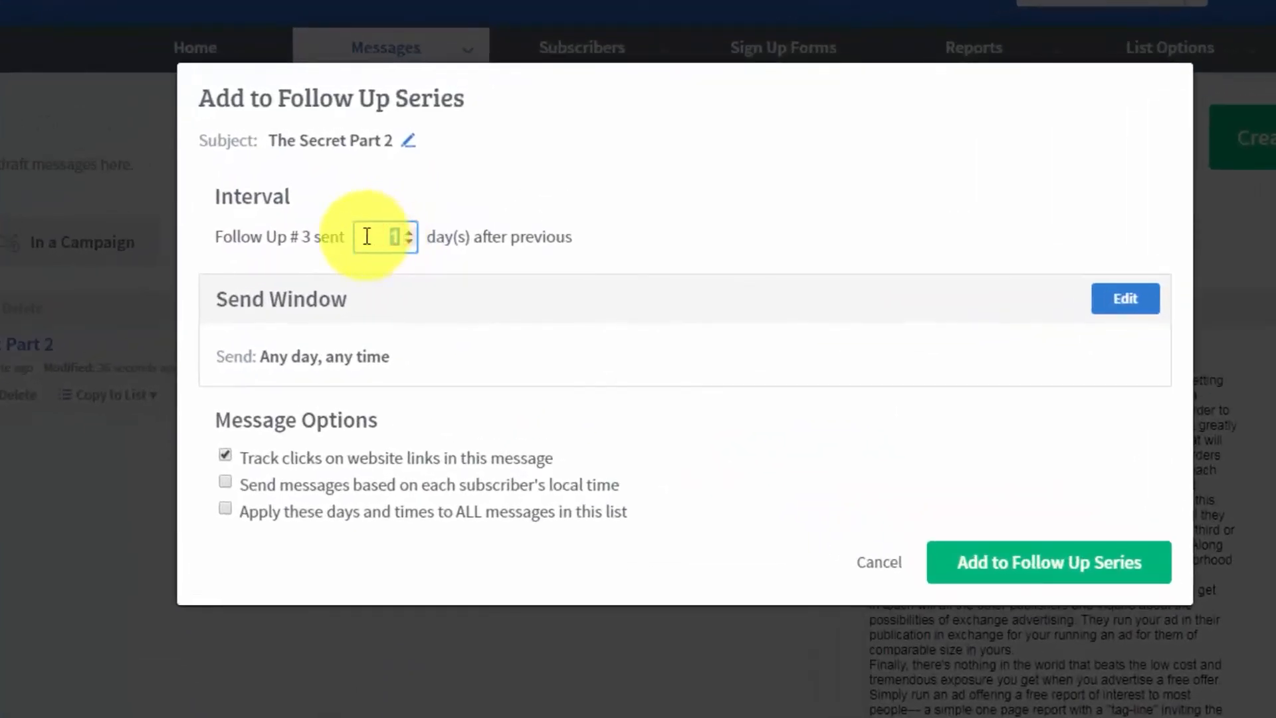
pyautogui.write('3')
pyautogui.click(741, 255)
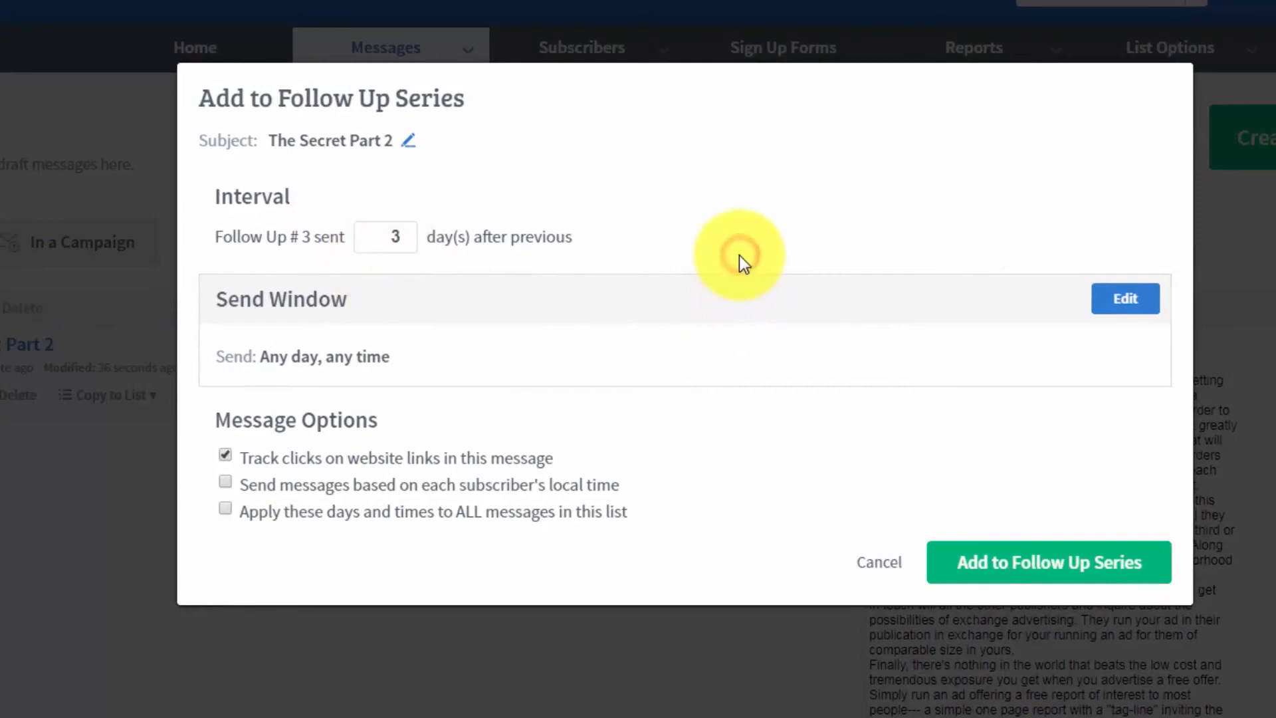
pyautogui.click(984, 565)
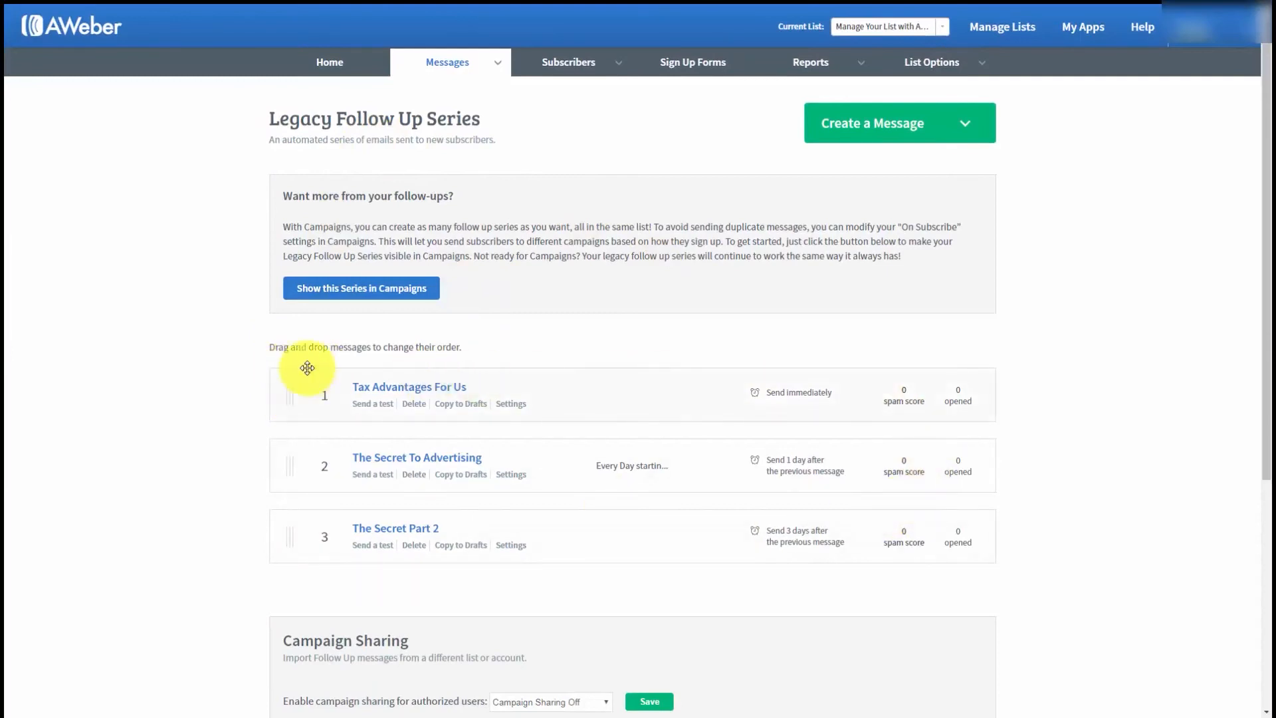
# - Set campaign sharing for authorized users to Follow Ups Only, save it, and view the campaign code and loading option
pyautogui.scroll(-1, 305, 365)
pyautogui.scroll(1, 372, 388)
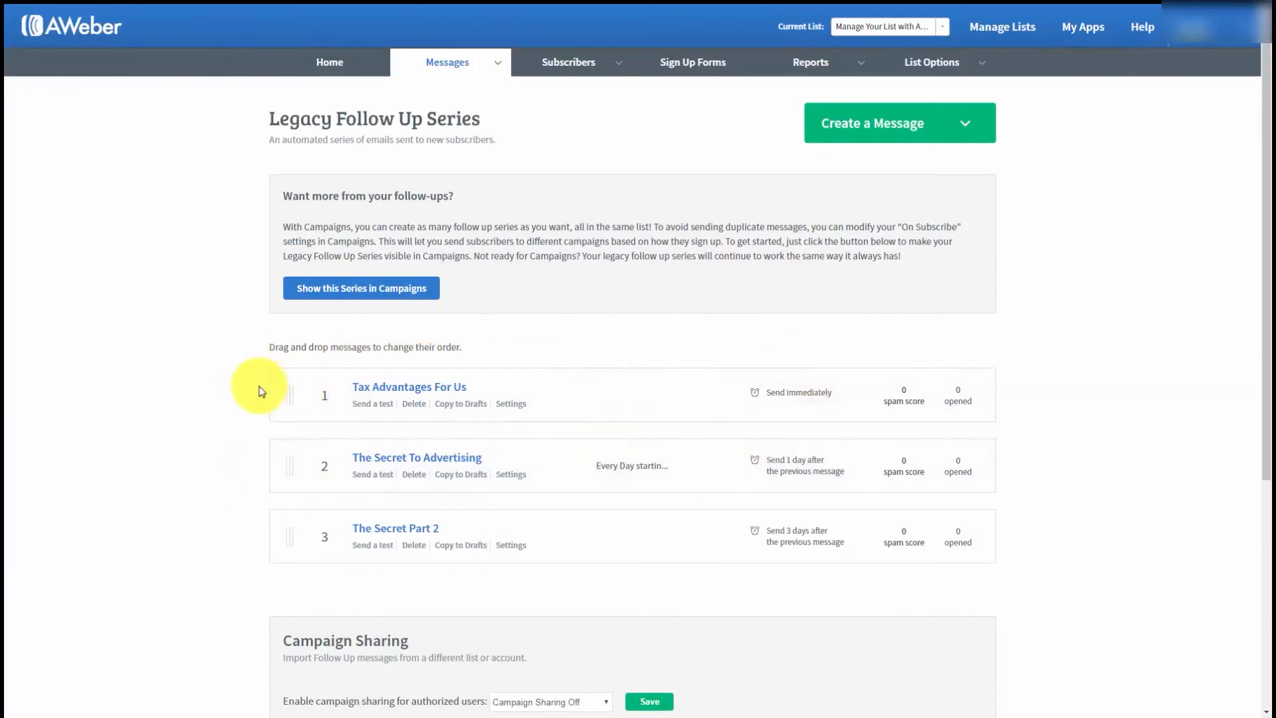
pyautogui.scroll(-1, 259, 391)
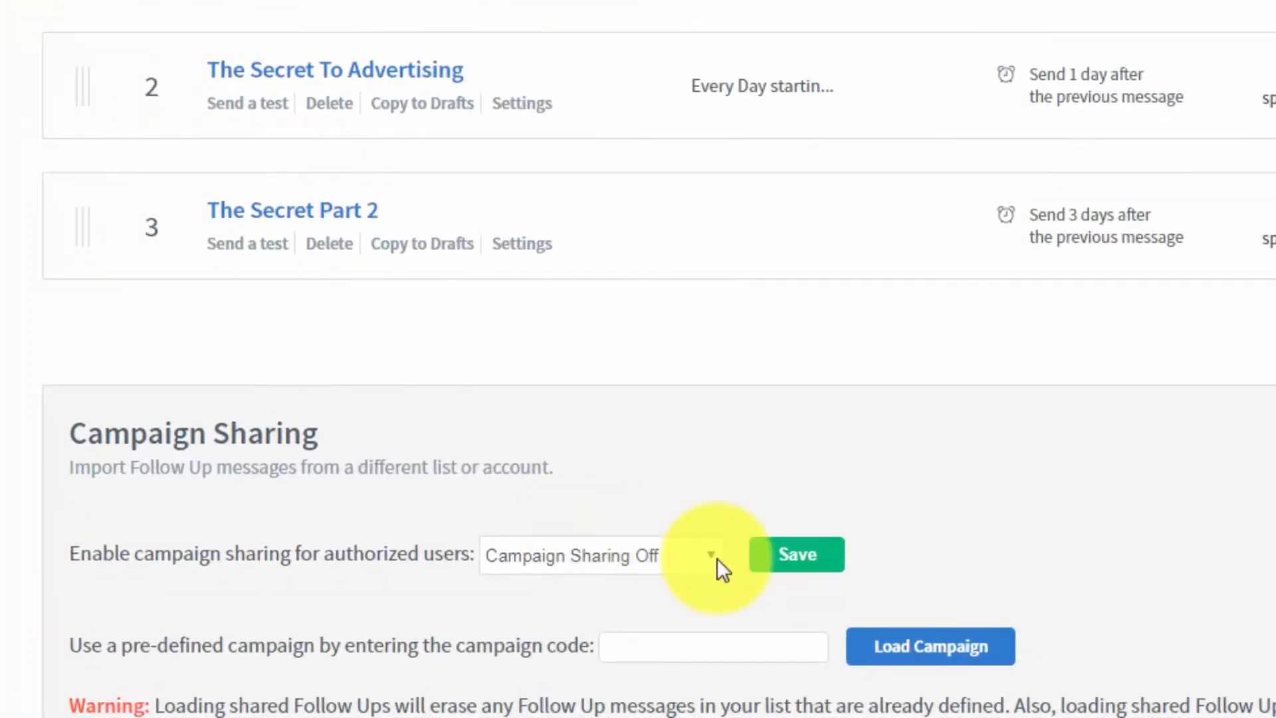
pyautogui.click(712, 554)
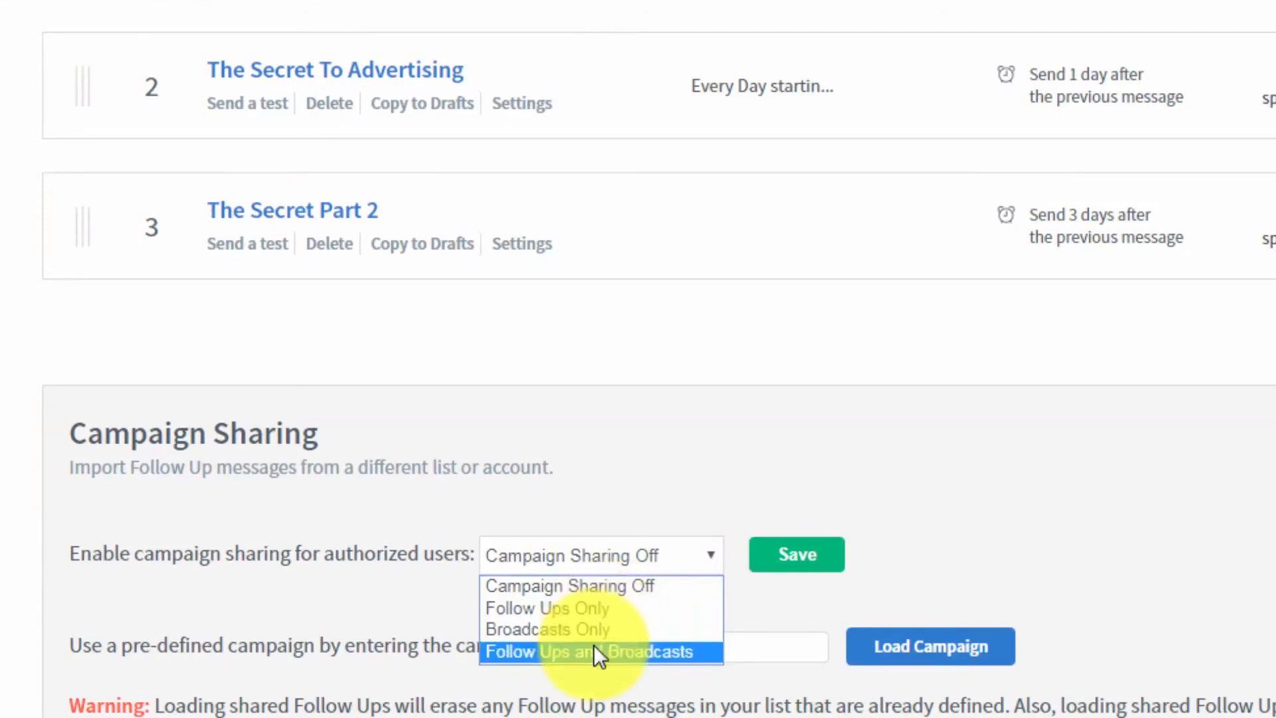
pyautogui.click(573, 609)
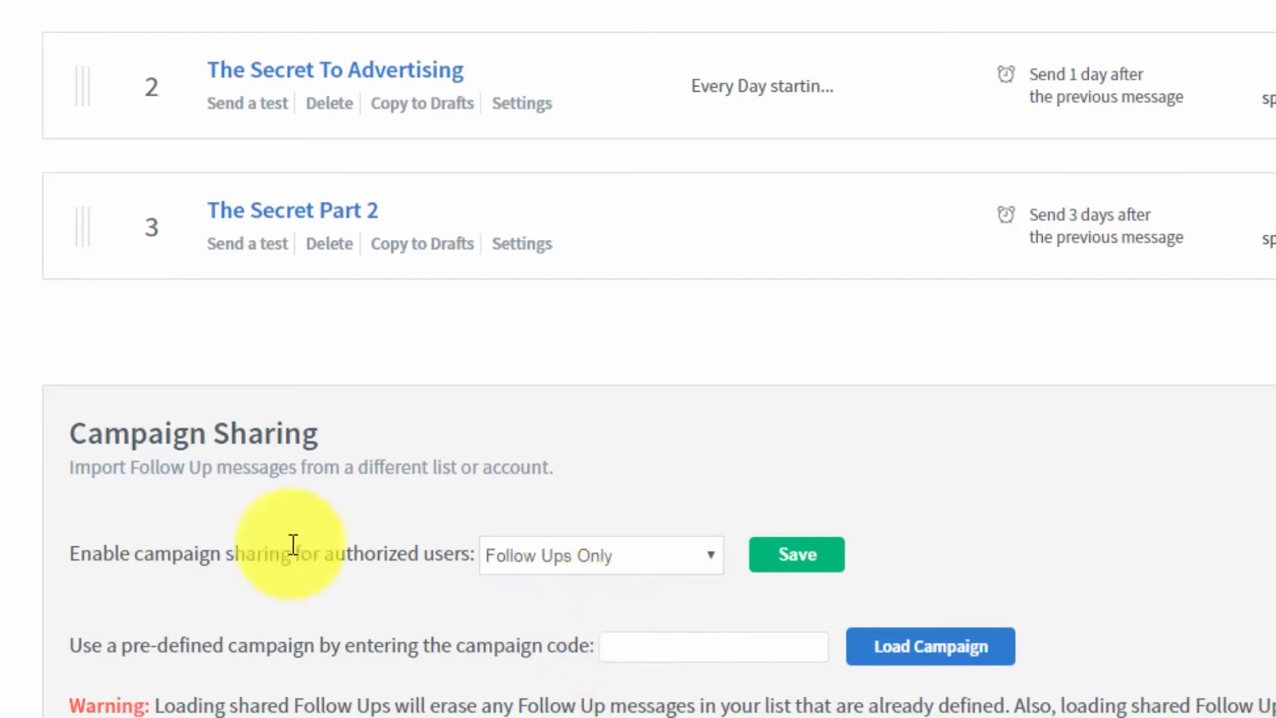
pyautogui.click(785, 568)
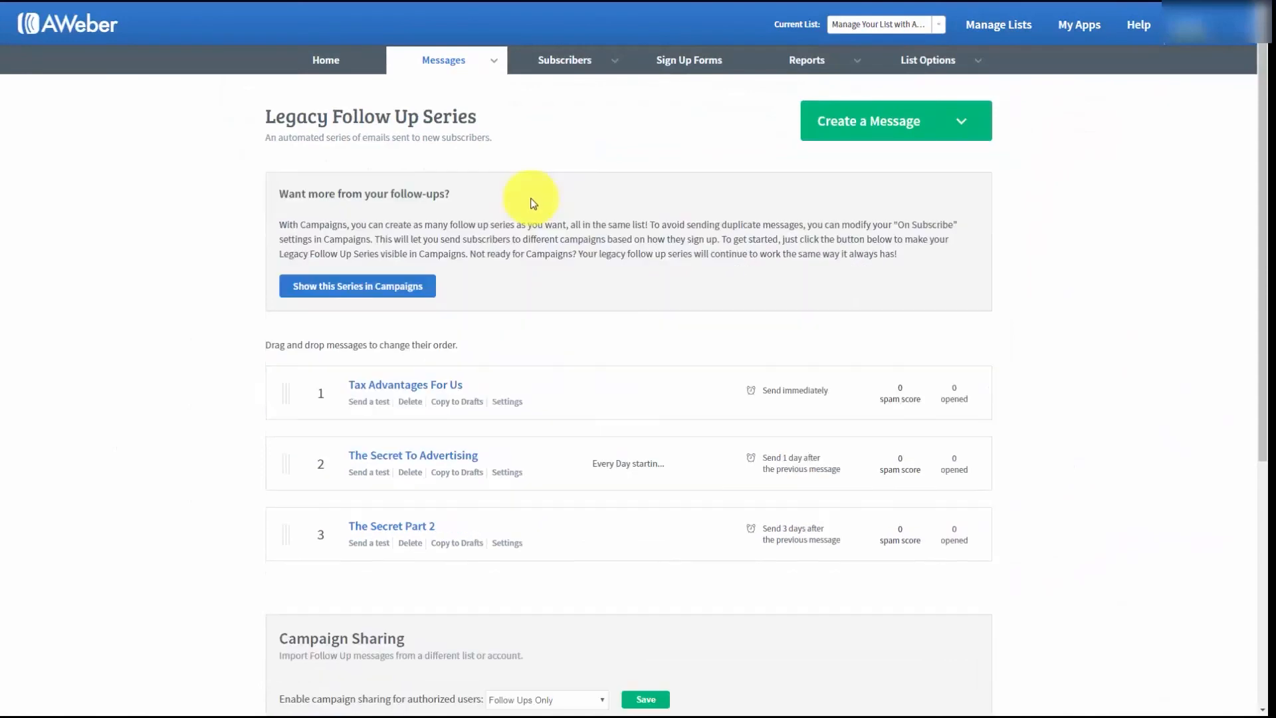
pyautogui.scroll(-2, 532, 202)
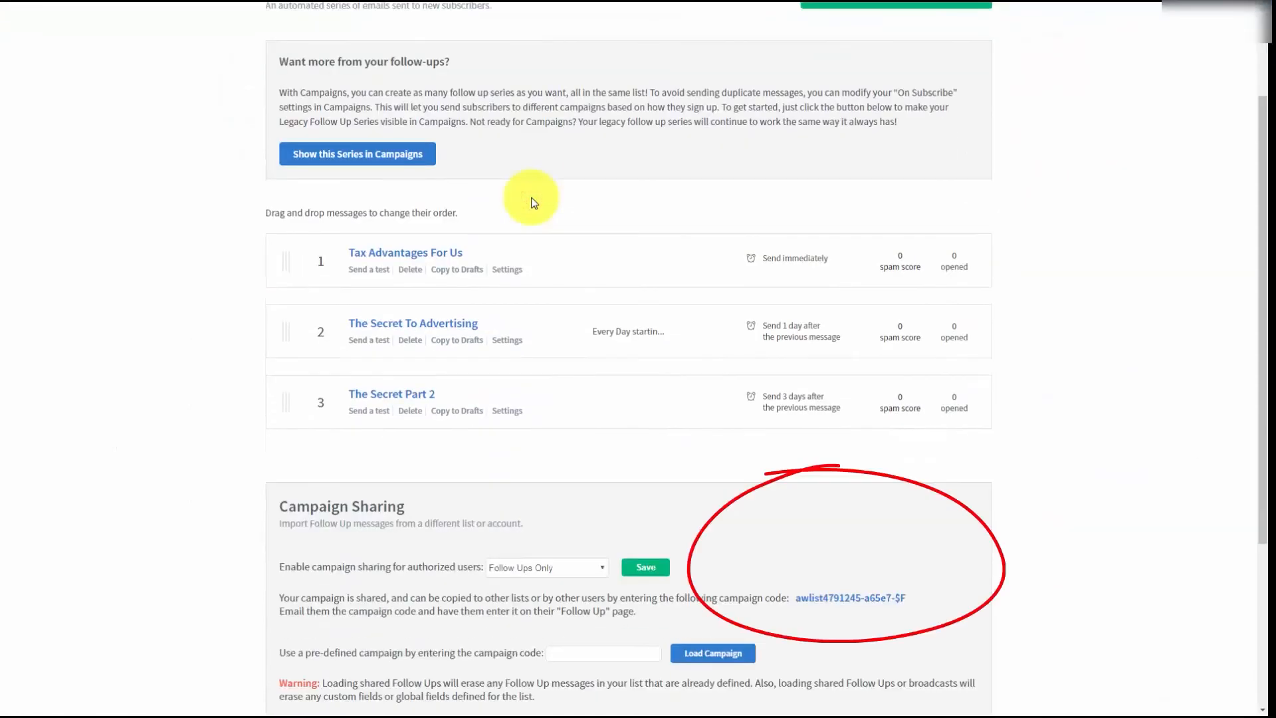
pyautogui.scroll(-1, 533, 201)
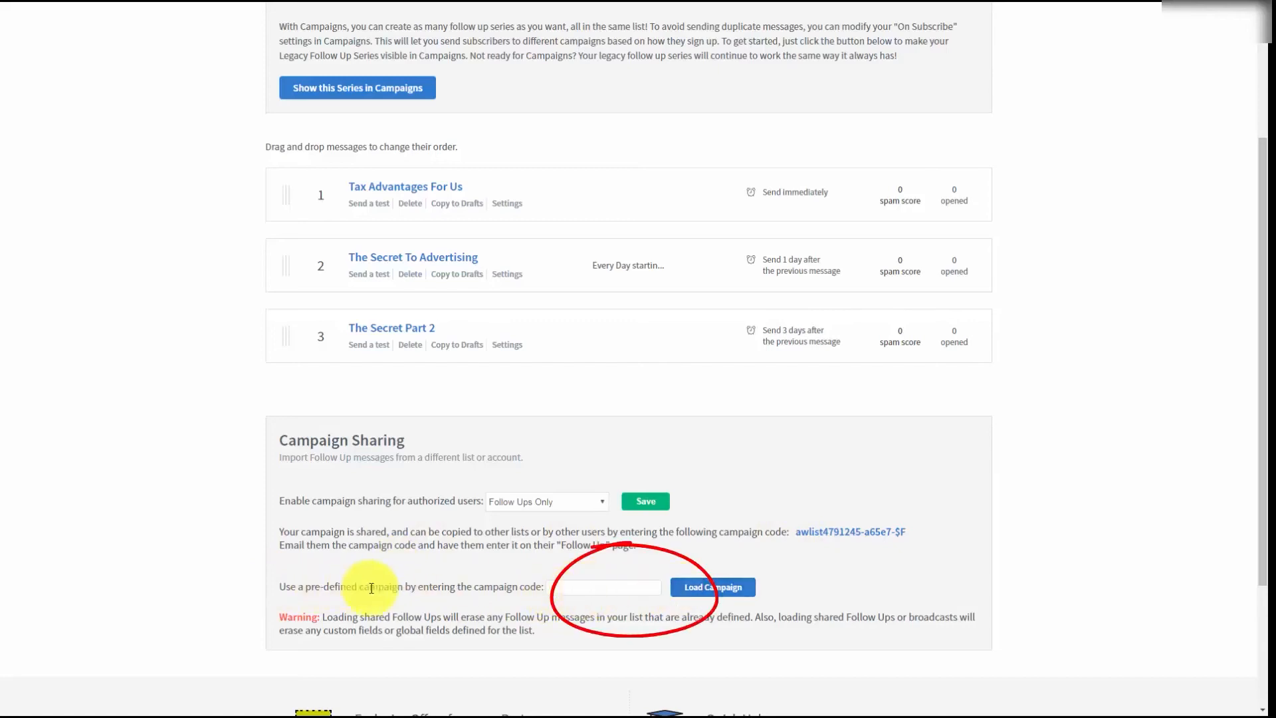
pyautogui.scroll(3, 868, 586)
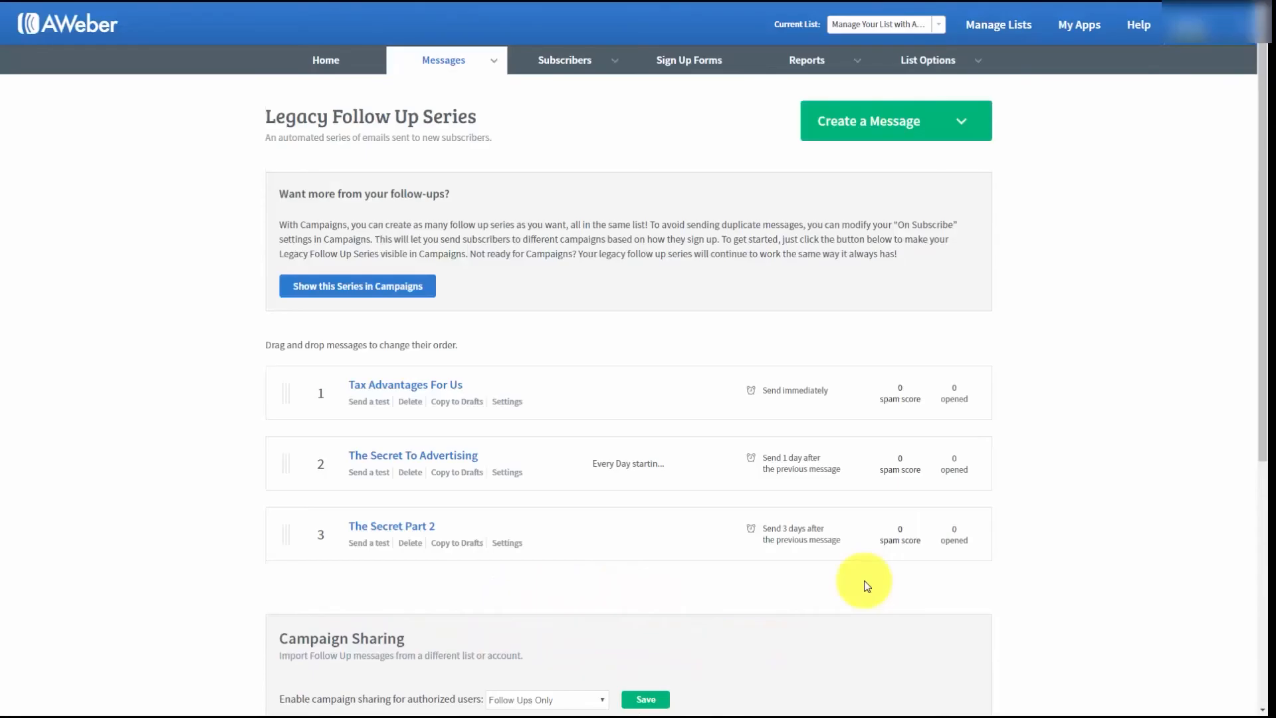
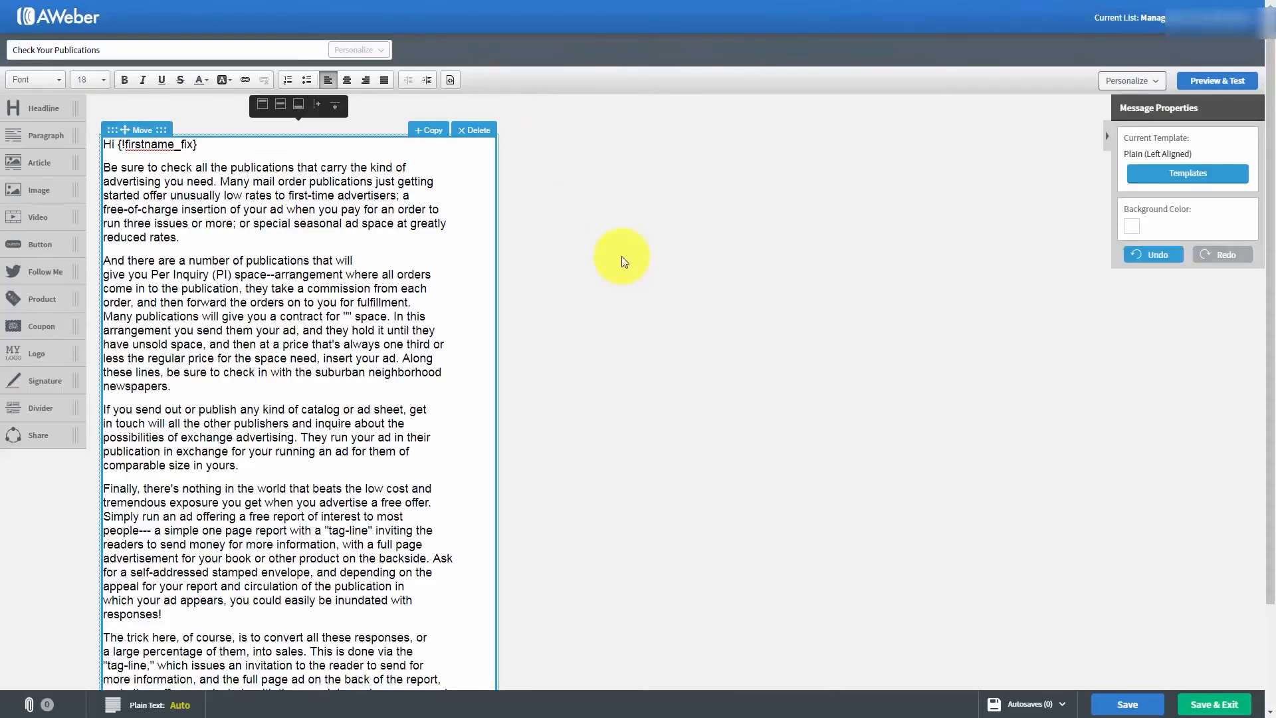
# - Save and exit the "Check Your Publications" message and start scheduling it as a broadcast
pyautogui.click(1196, 708)
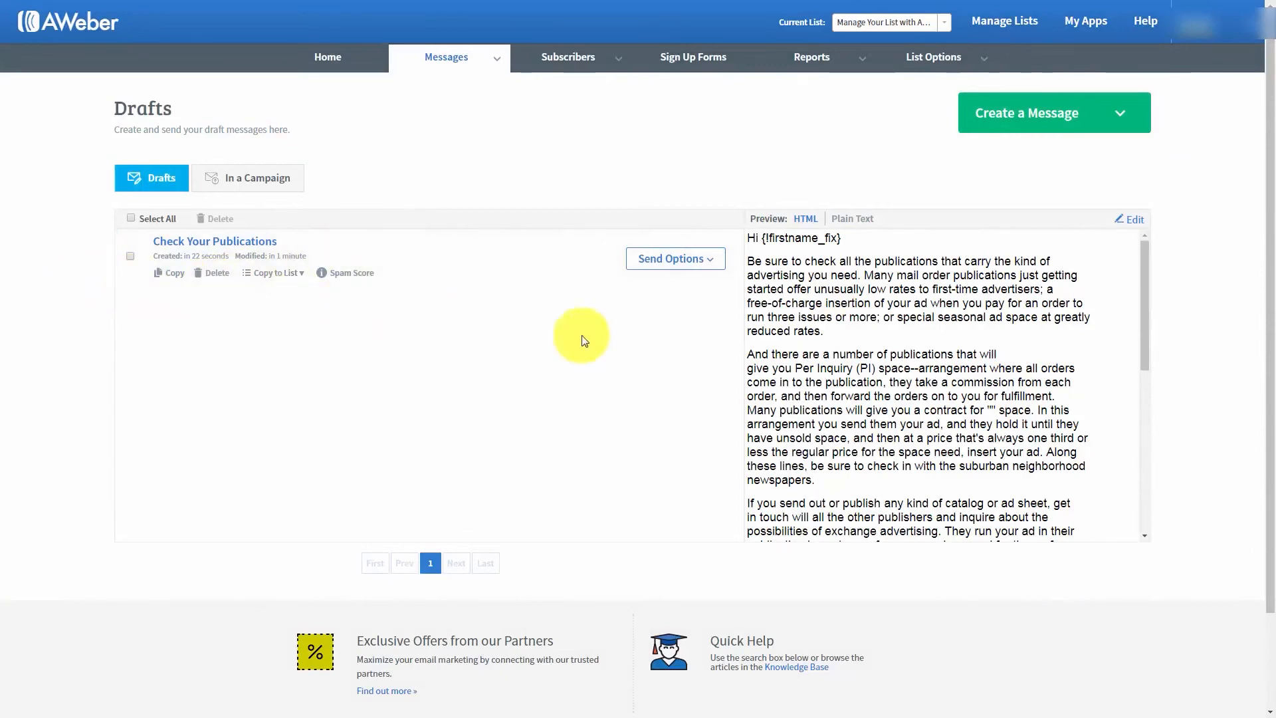
pyautogui.click(711, 265)
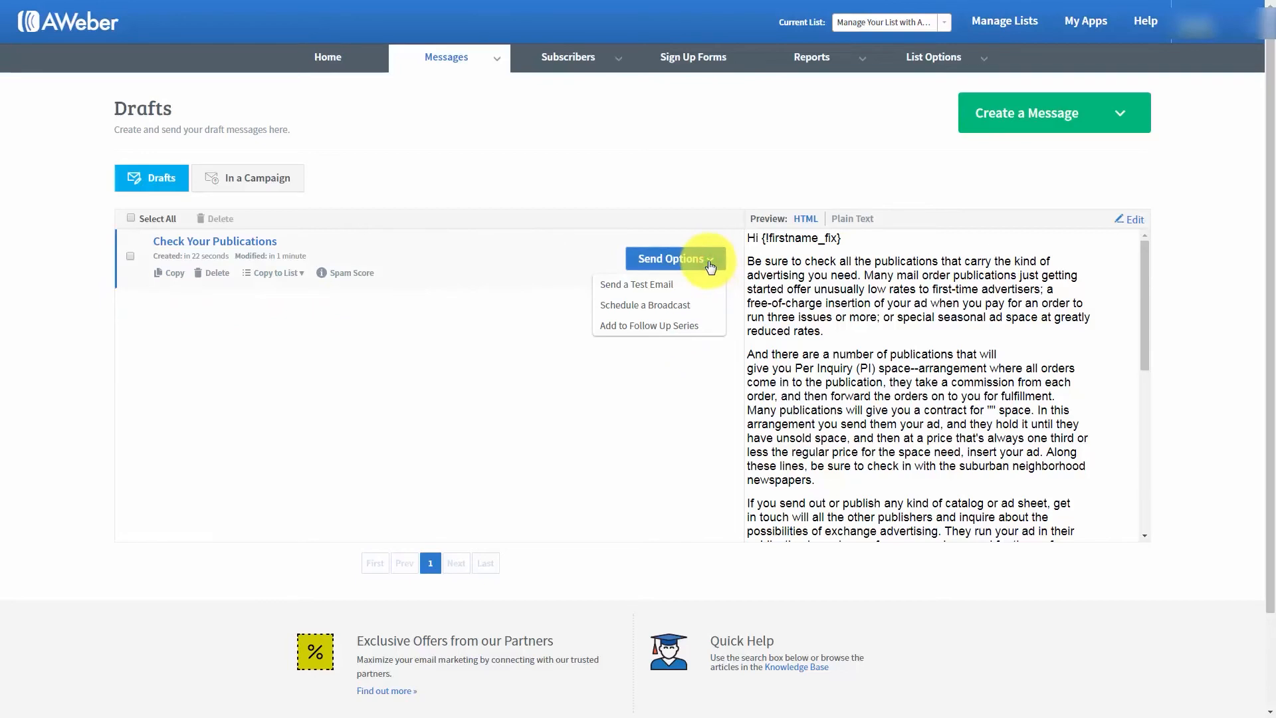
pyautogui.click(630, 309)
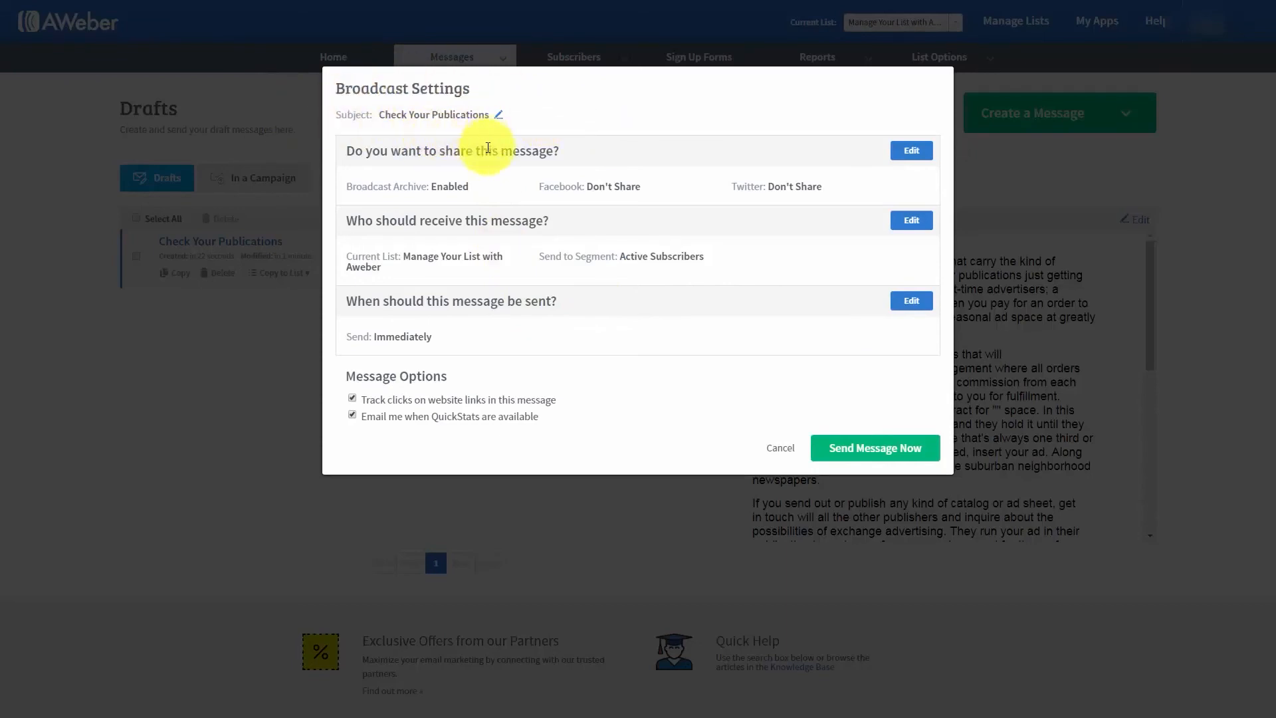
# - Check the broadcast's subject and sharing options, keep the subject, and apply sharing with Broadcast Archive enabled and no Facebook or Twitter posting
pyautogui.click(499, 114)
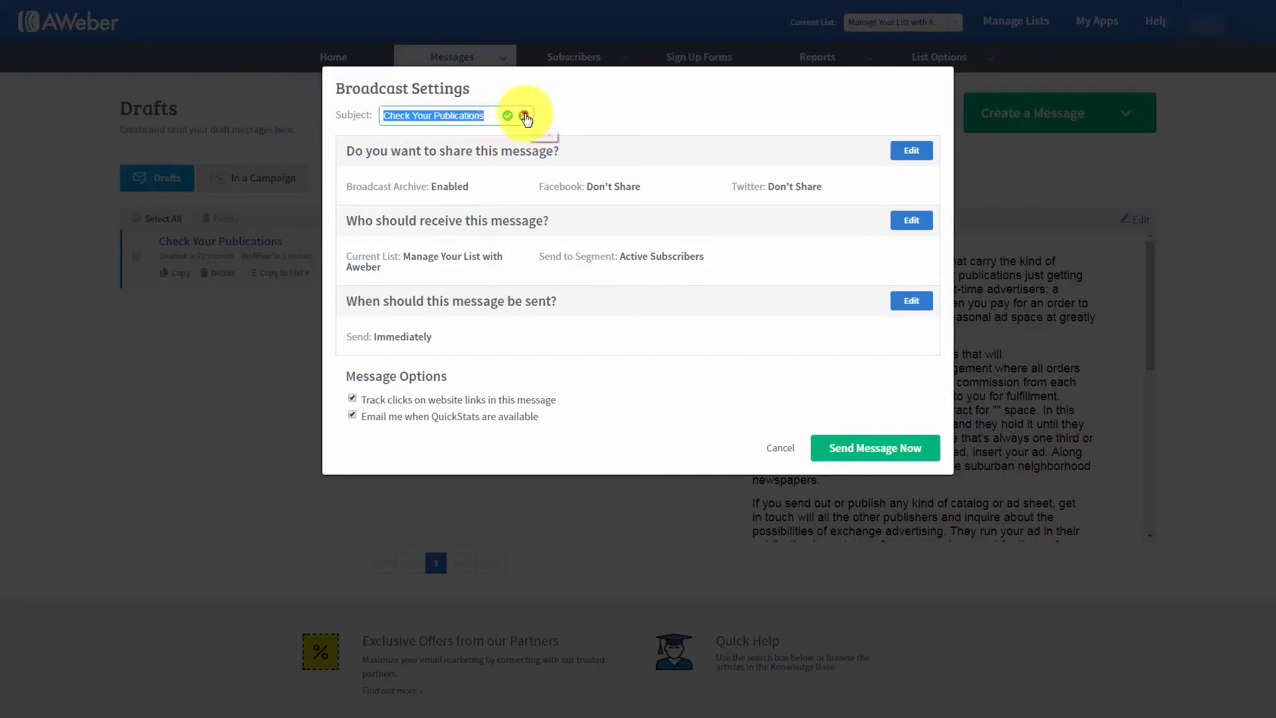
pyautogui.click(524, 116)
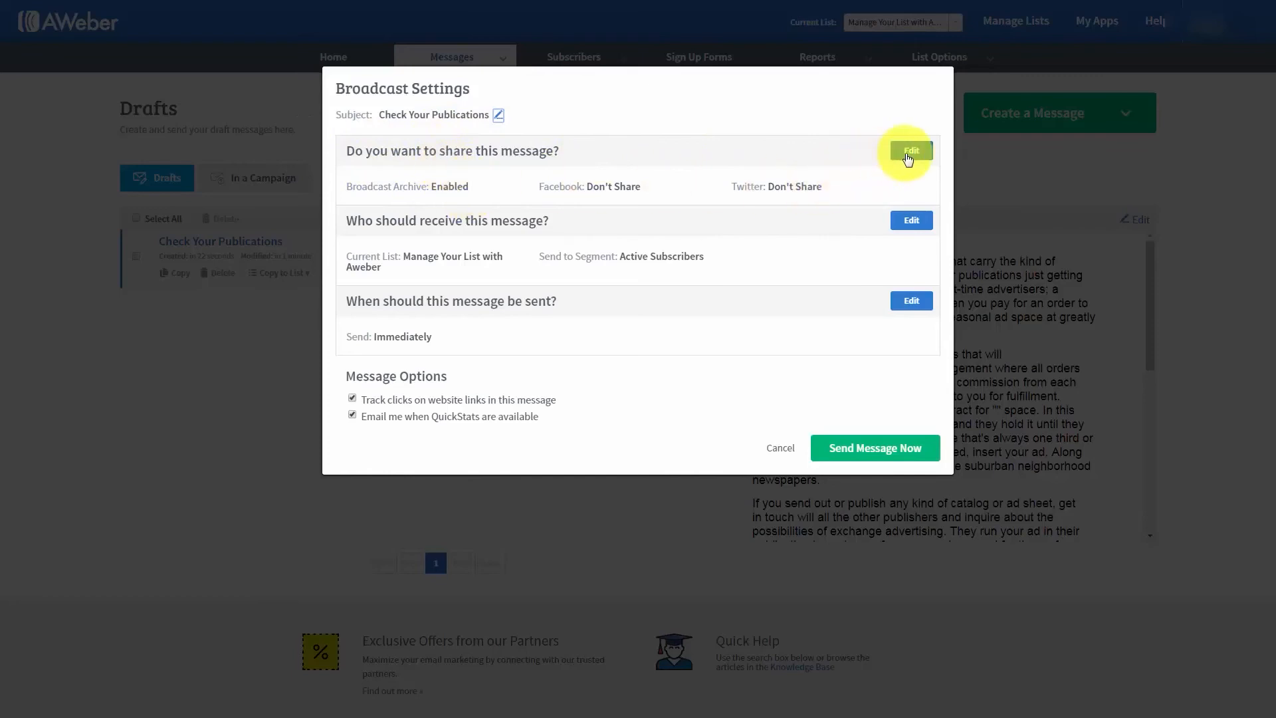
pyautogui.click(909, 152)
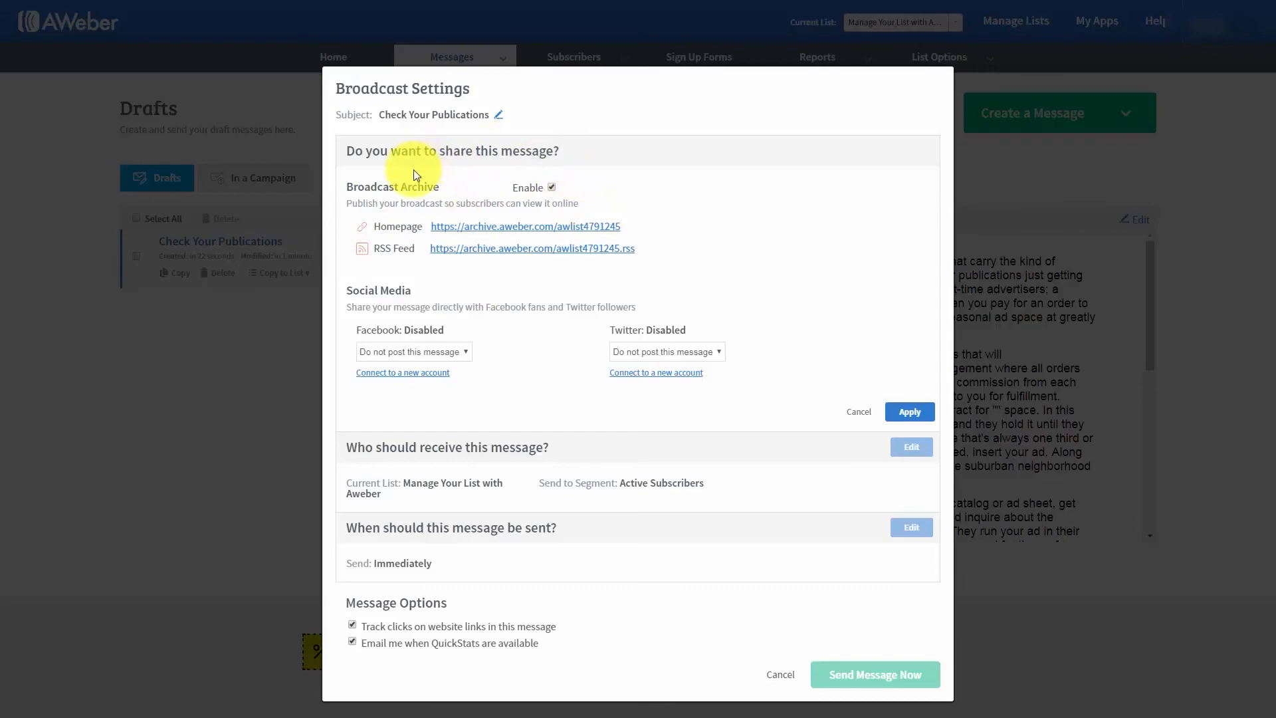
pyautogui.click(472, 231)
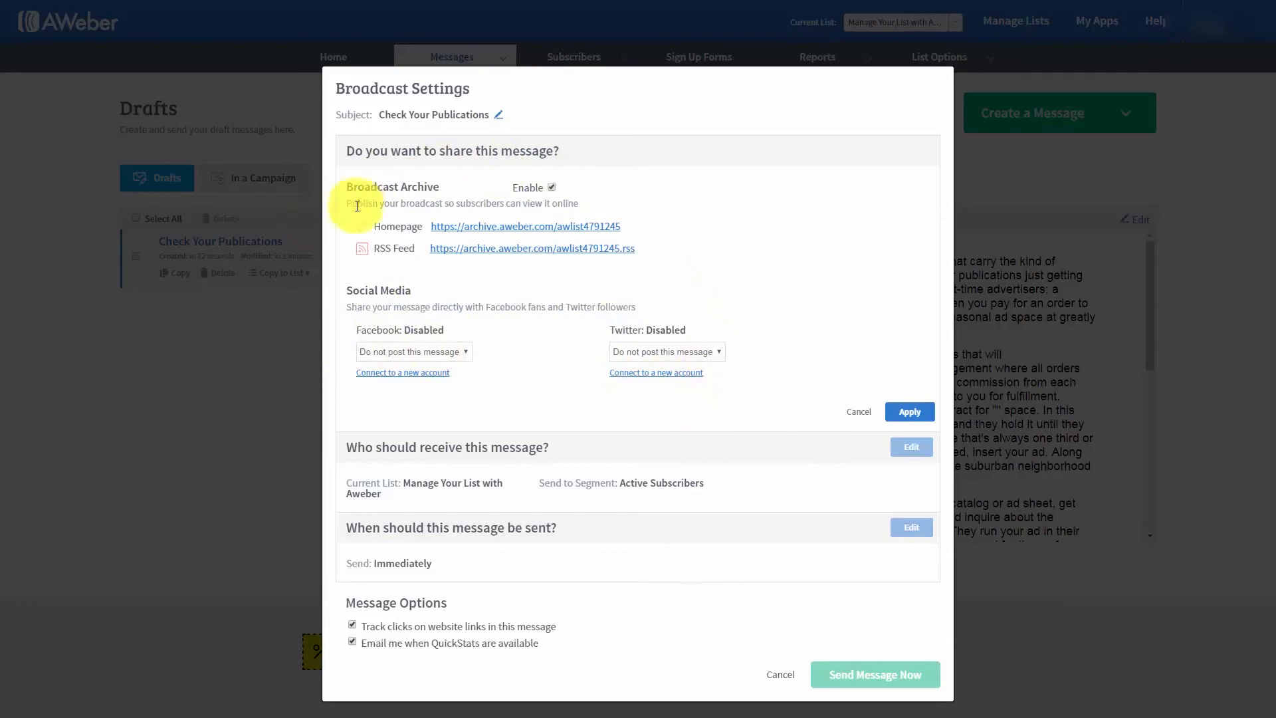
pyautogui.click(909, 412)
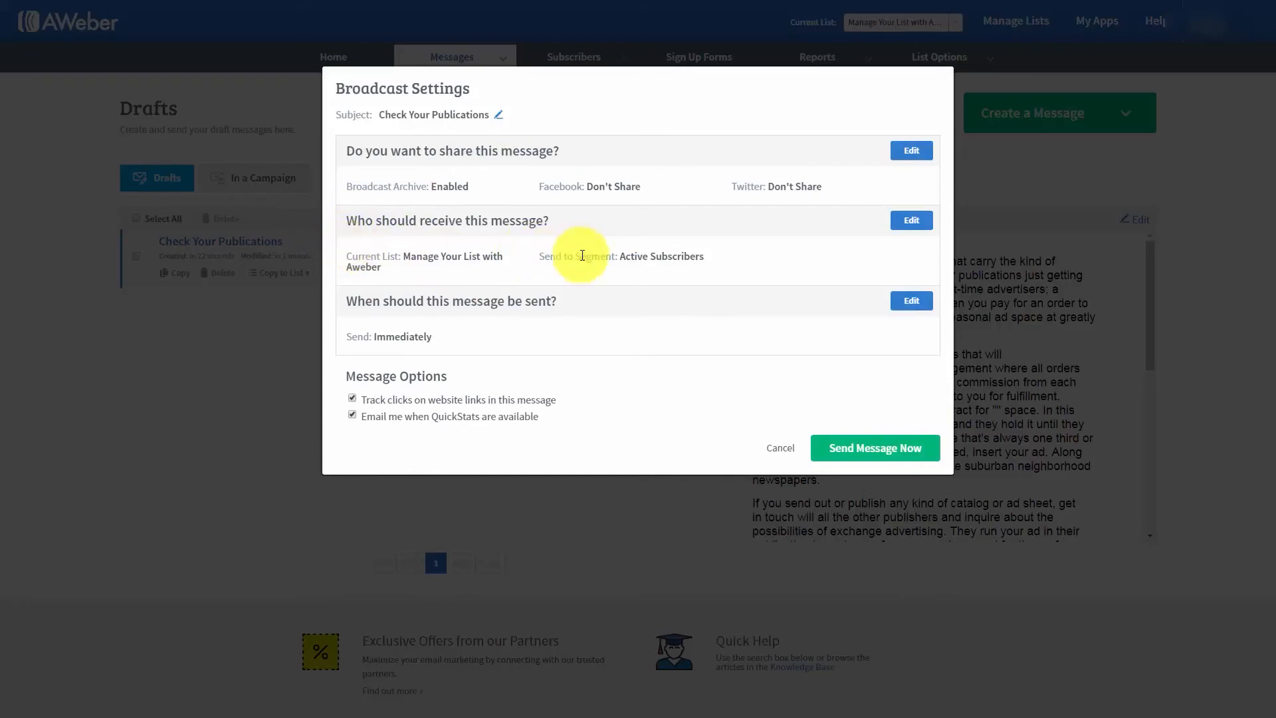
# - Set the broadcast recipients to the Active Subscribers segment, including the first two other lists and excluding the third, and apply
pyautogui.click(911, 224)
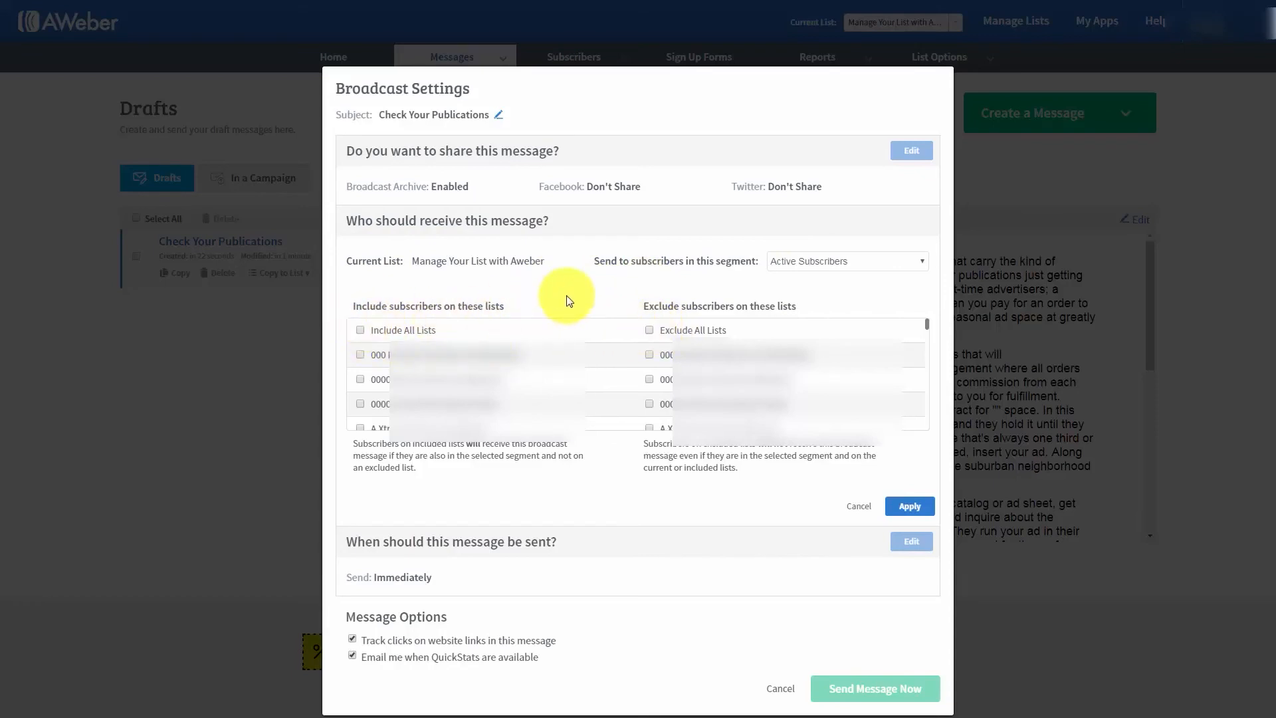
pyautogui.click(360, 355)
pyautogui.click(360, 378)
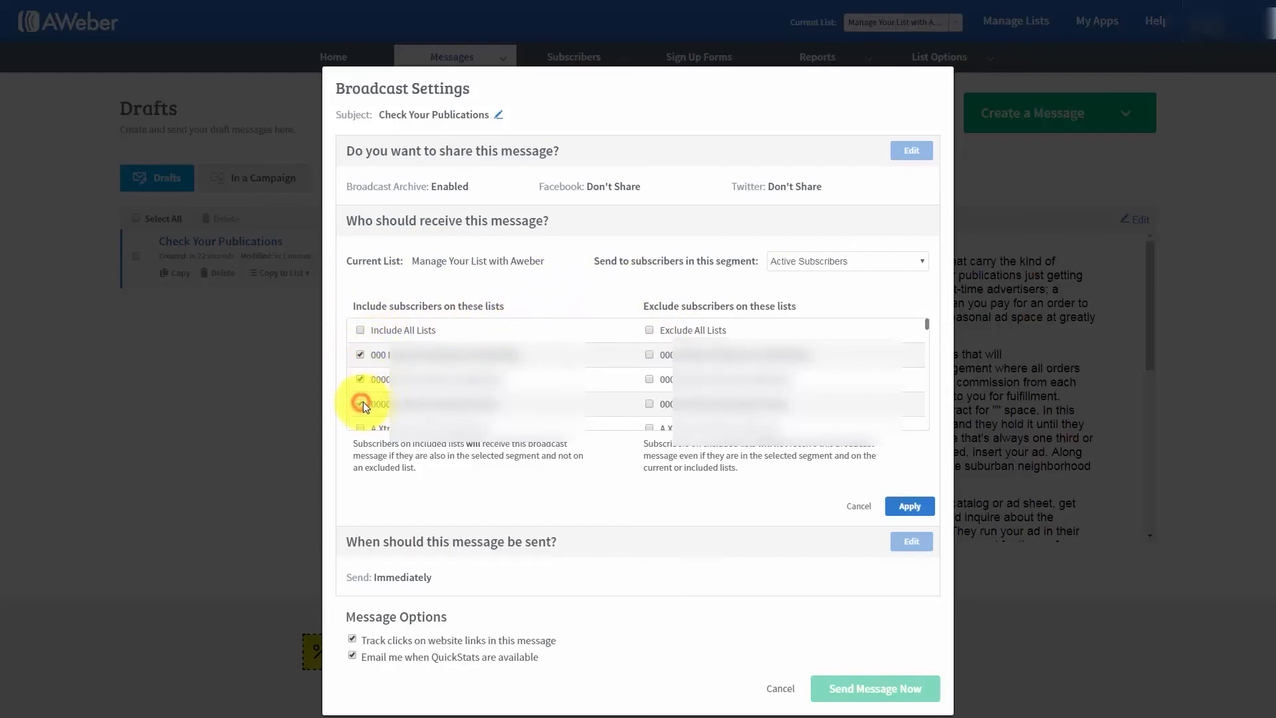
pyautogui.click(649, 404)
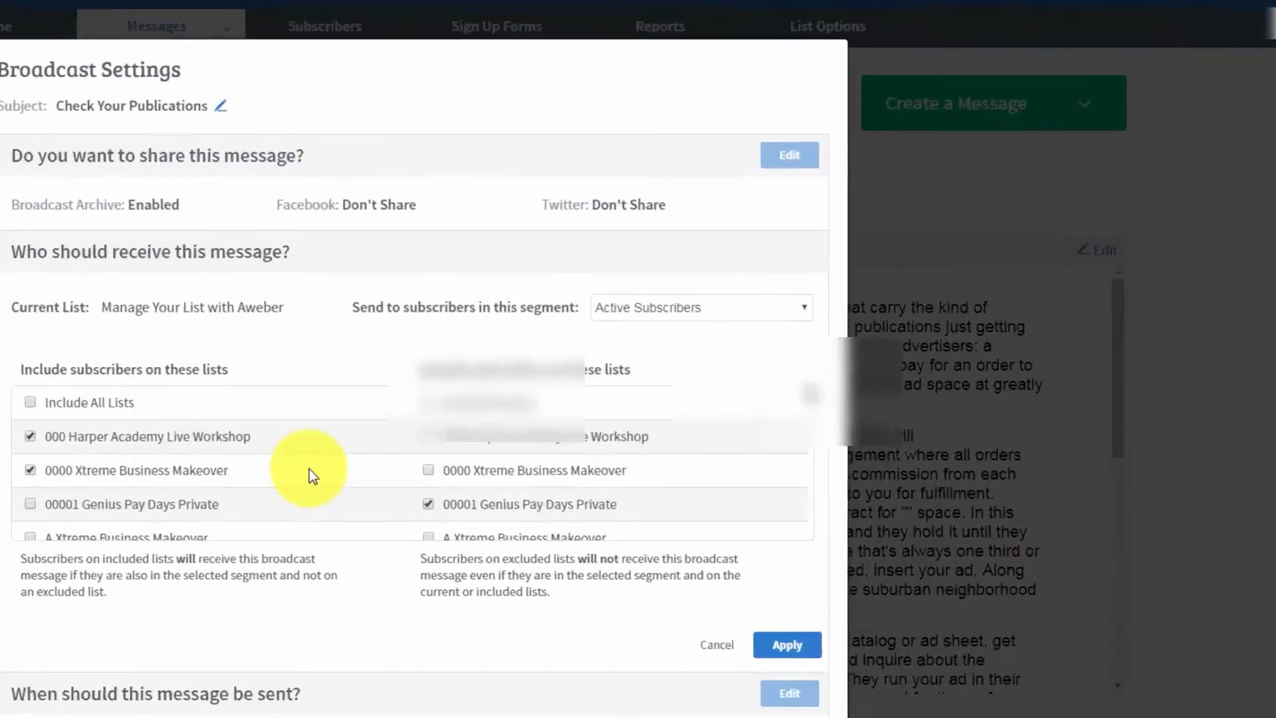
pyautogui.click(854, 261)
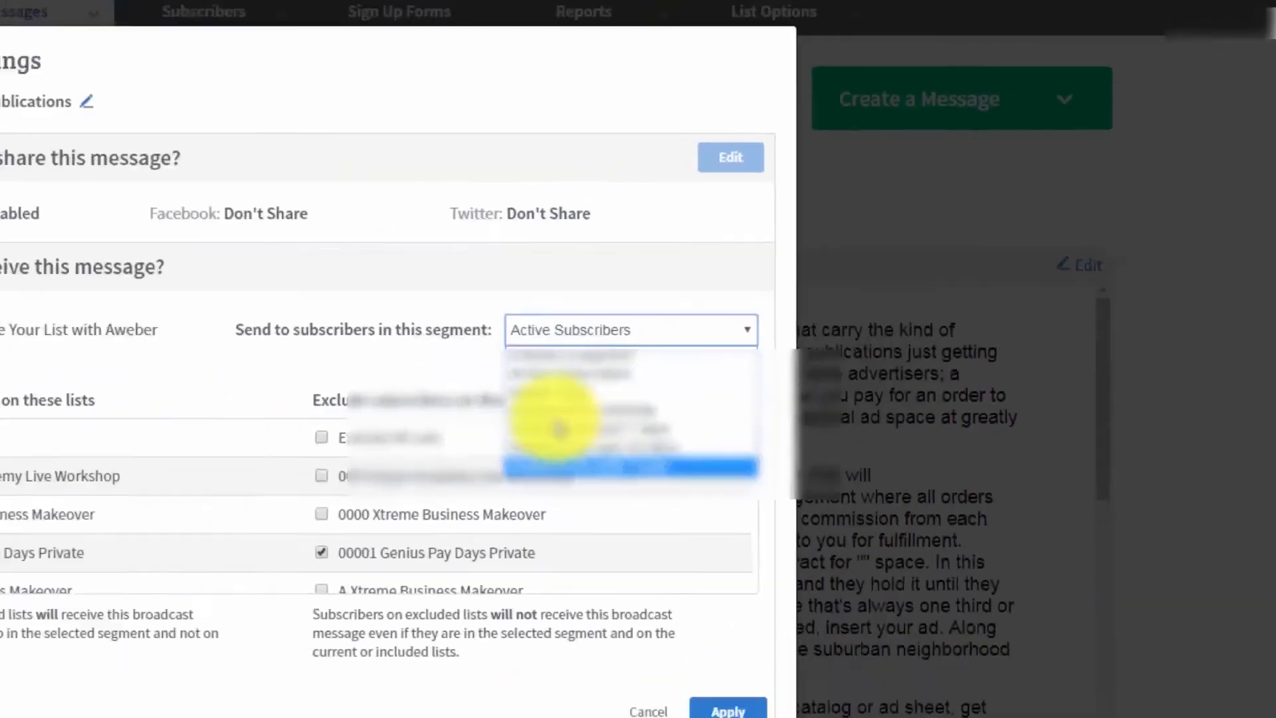
pyautogui.click(716, 236)
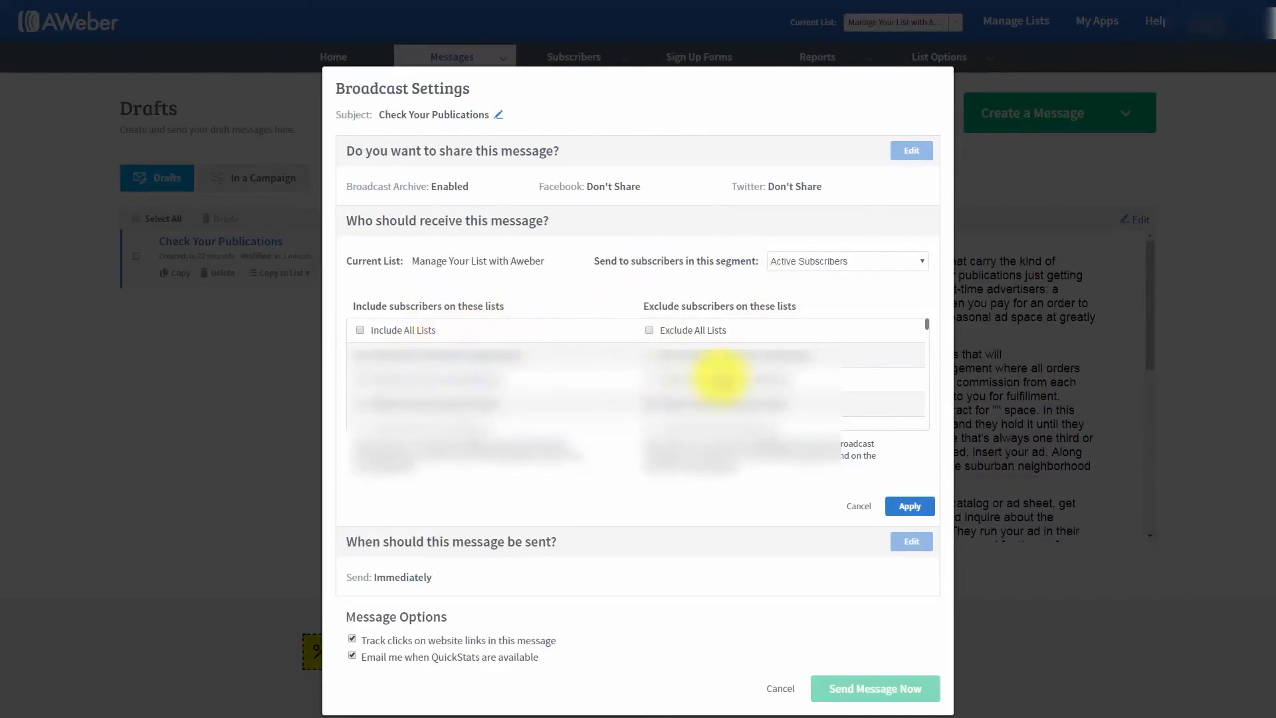
pyautogui.click(833, 261)
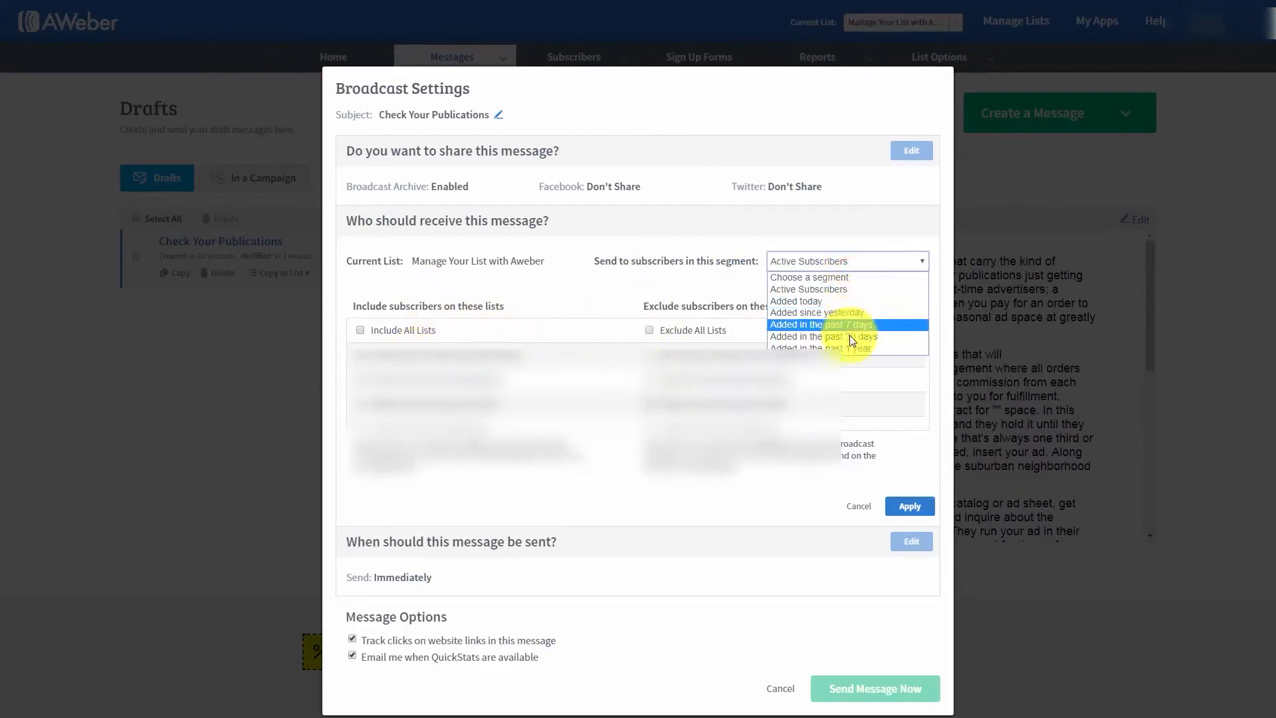
pyautogui.click(706, 289)
pyautogui.click(891, 511)
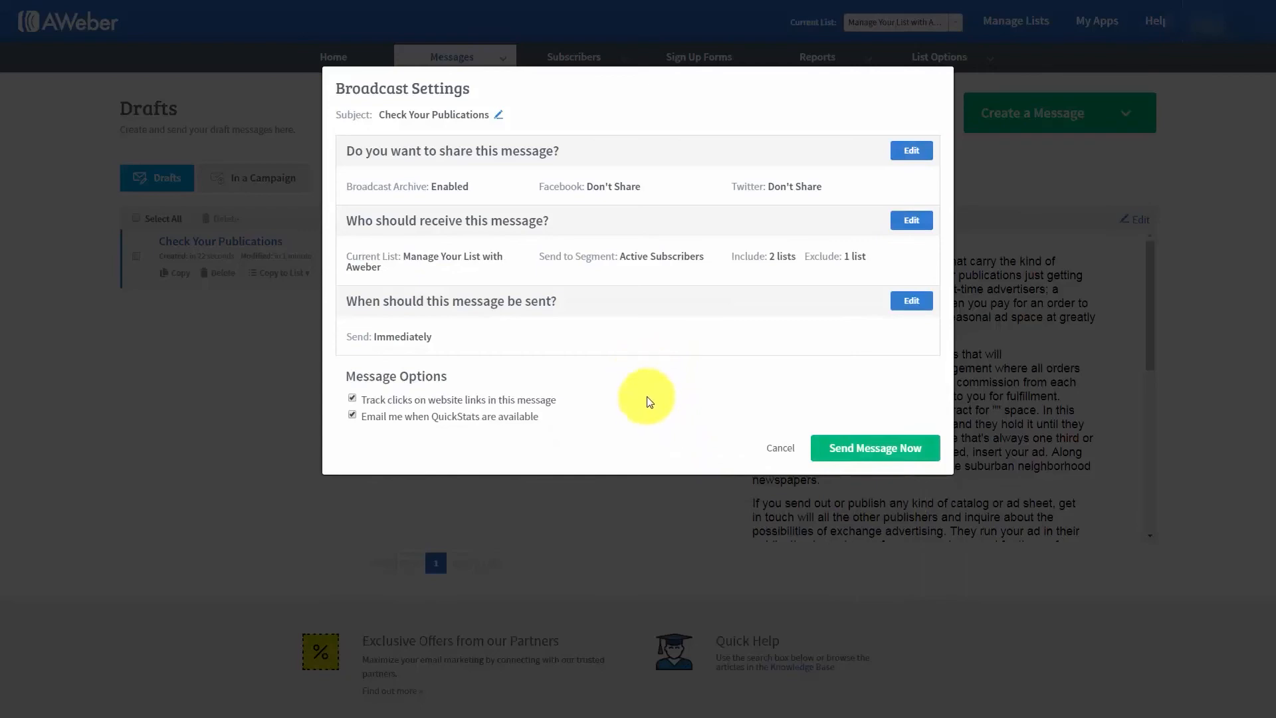
pyautogui.click(909, 301)
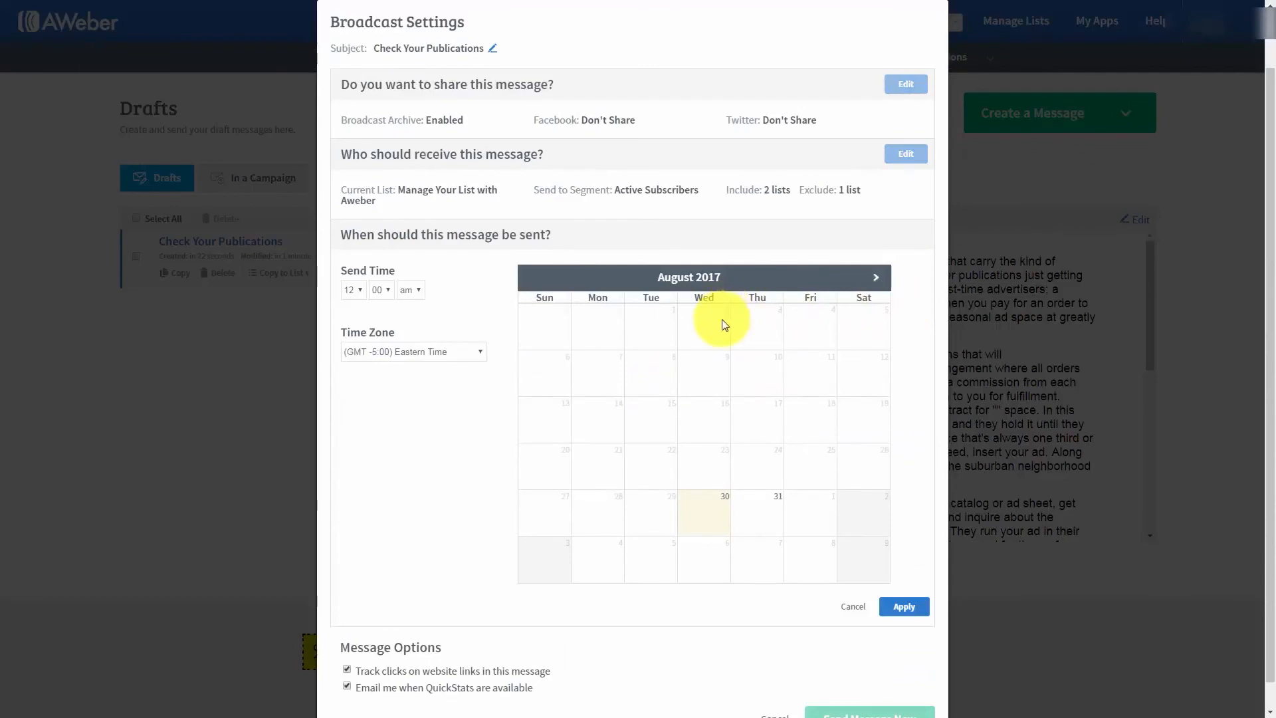
pyautogui.click(359, 290)
pyautogui.click(348, 382)
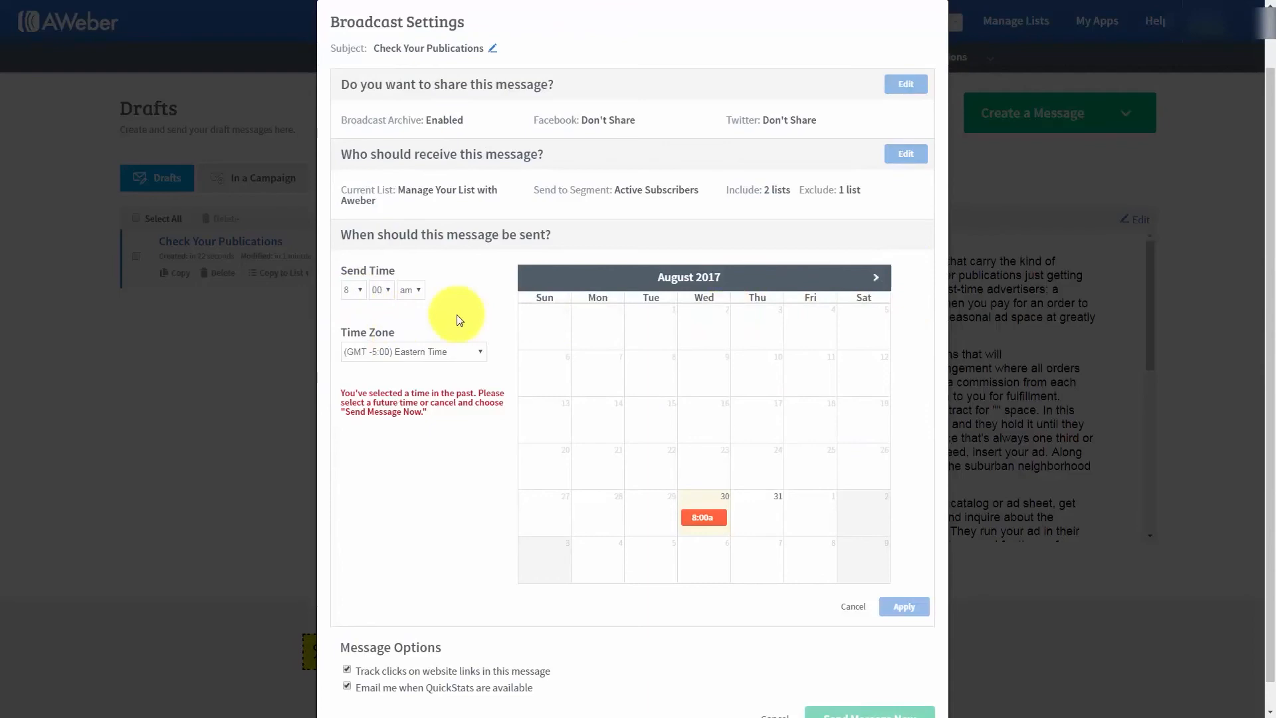
pyautogui.click(778, 535)
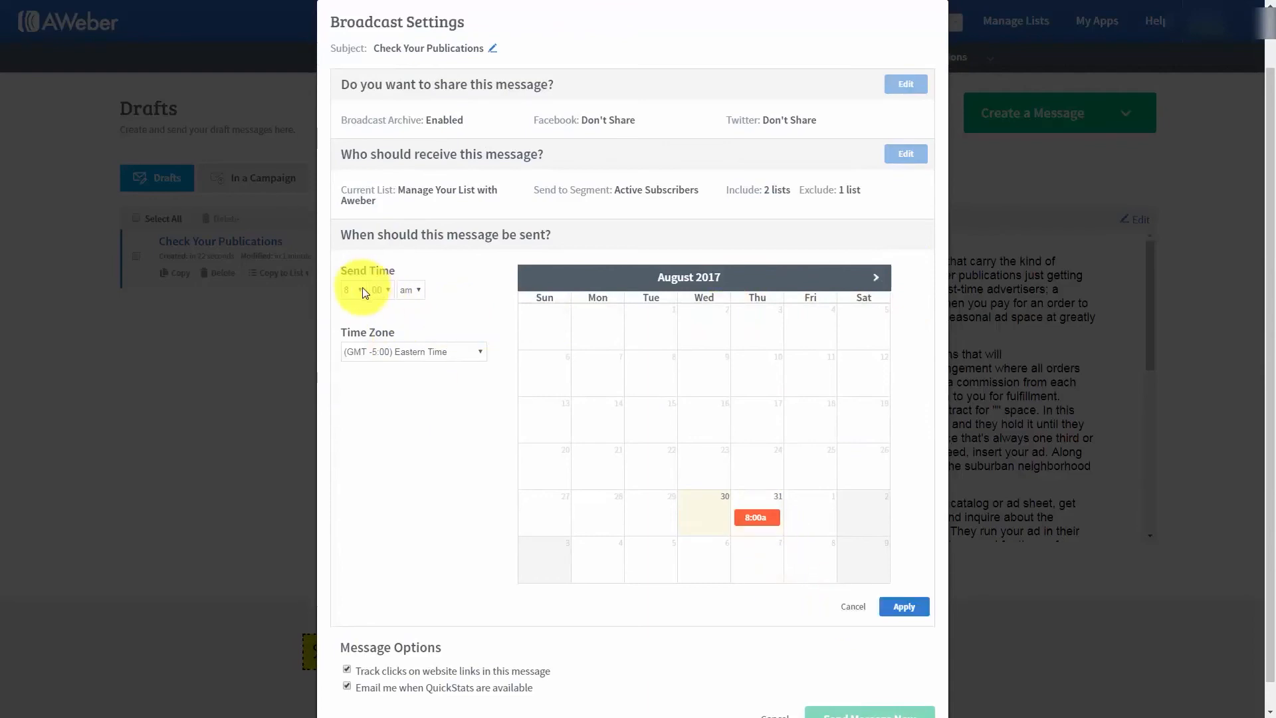
pyautogui.click(884, 283)
pyautogui.click(884, 283)
pyautogui.click(762, 367)
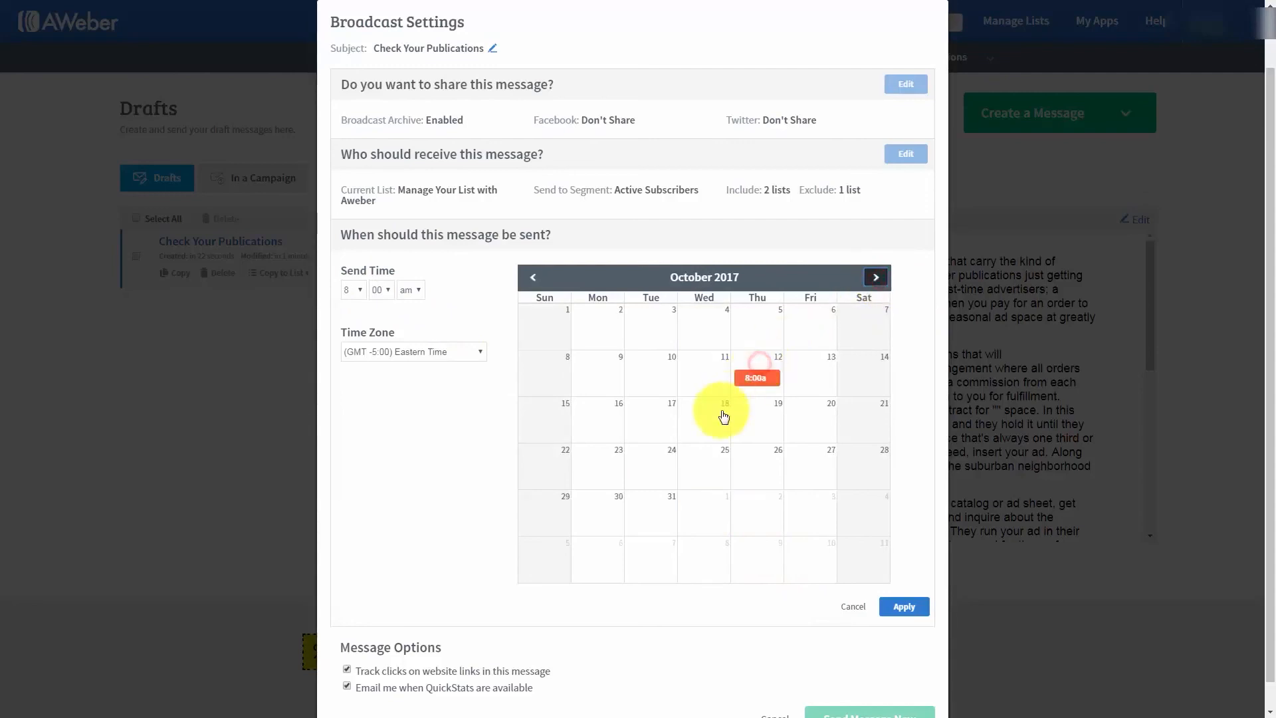
pyautogui.click(531, 274)
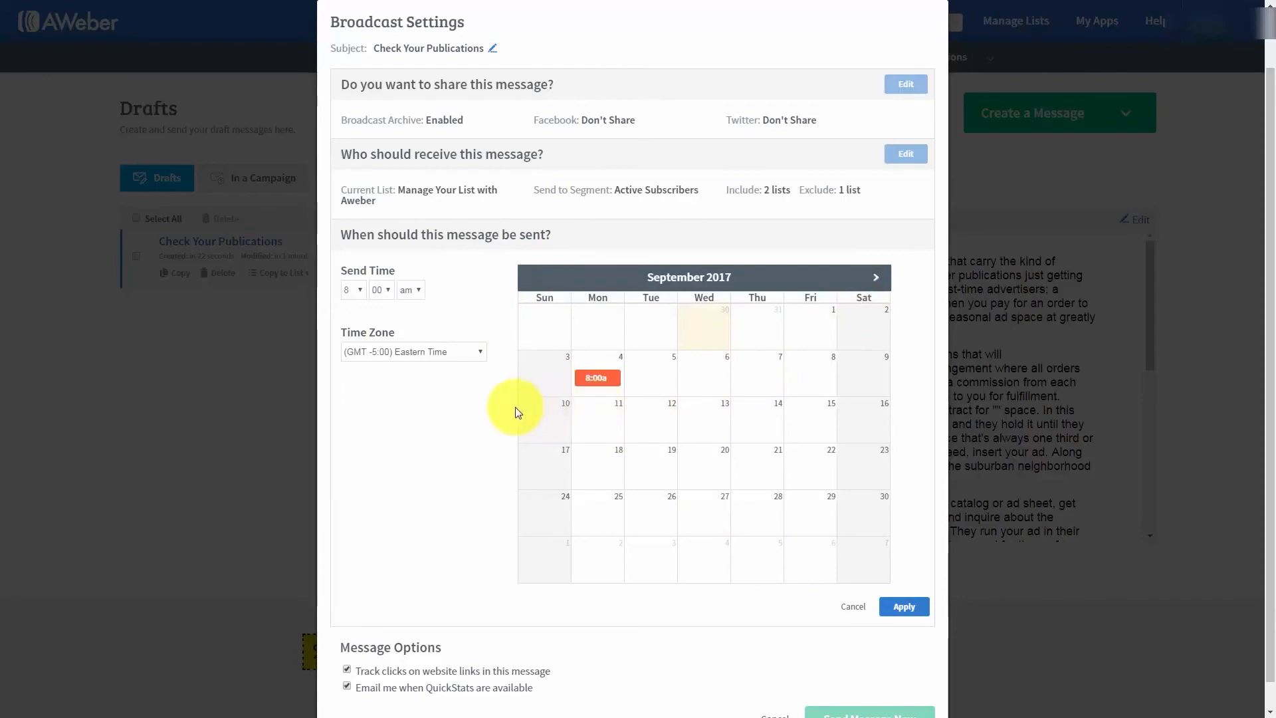
pyautogui.scroll(-1, 416, 435)
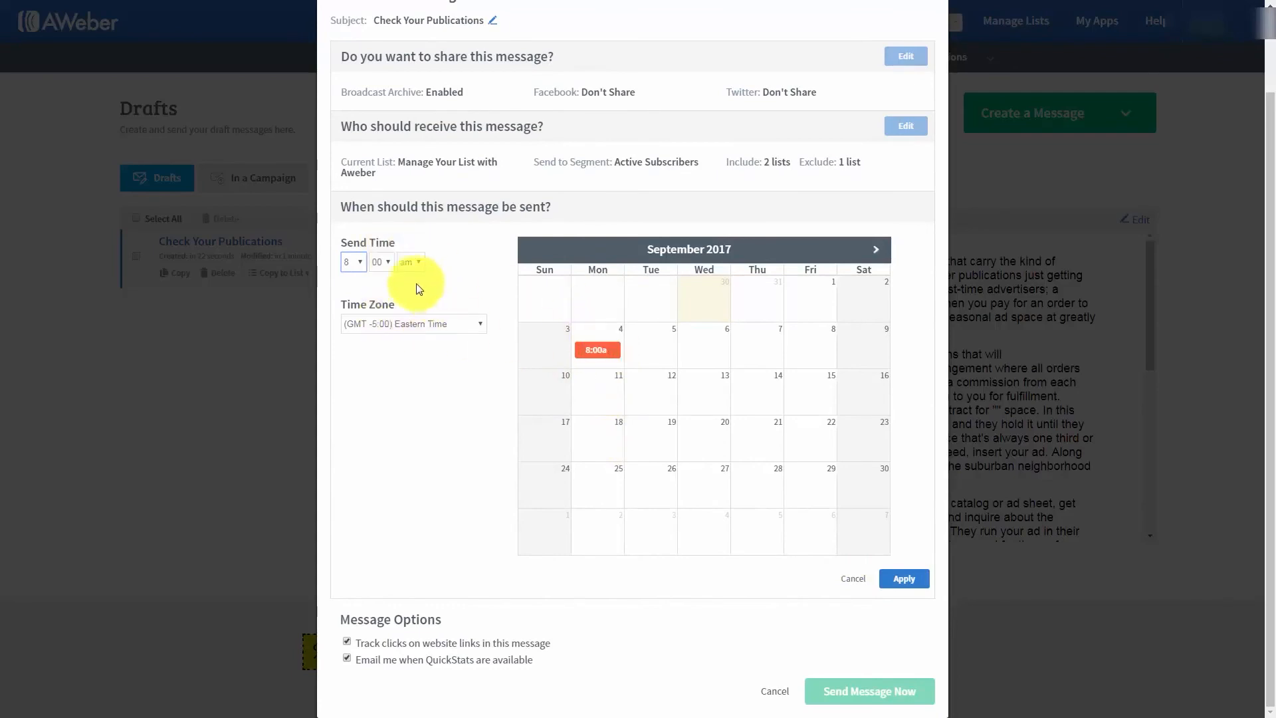
pyautogui.click(853, 579)
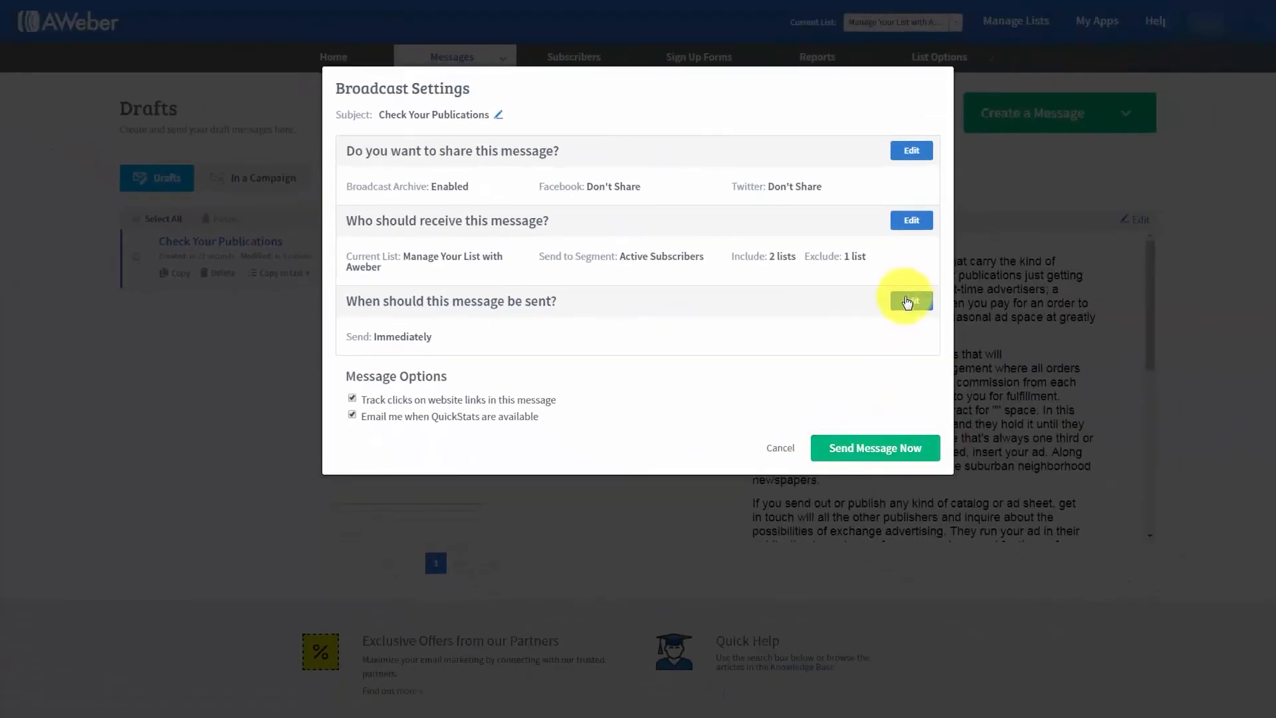
# - Schedule the broadcast for Wed, Sep 6, 2017 at 12:00 AM EDT, and request to unschedule it from the scheduled broadcasts
pyautogui.click(910, 305)
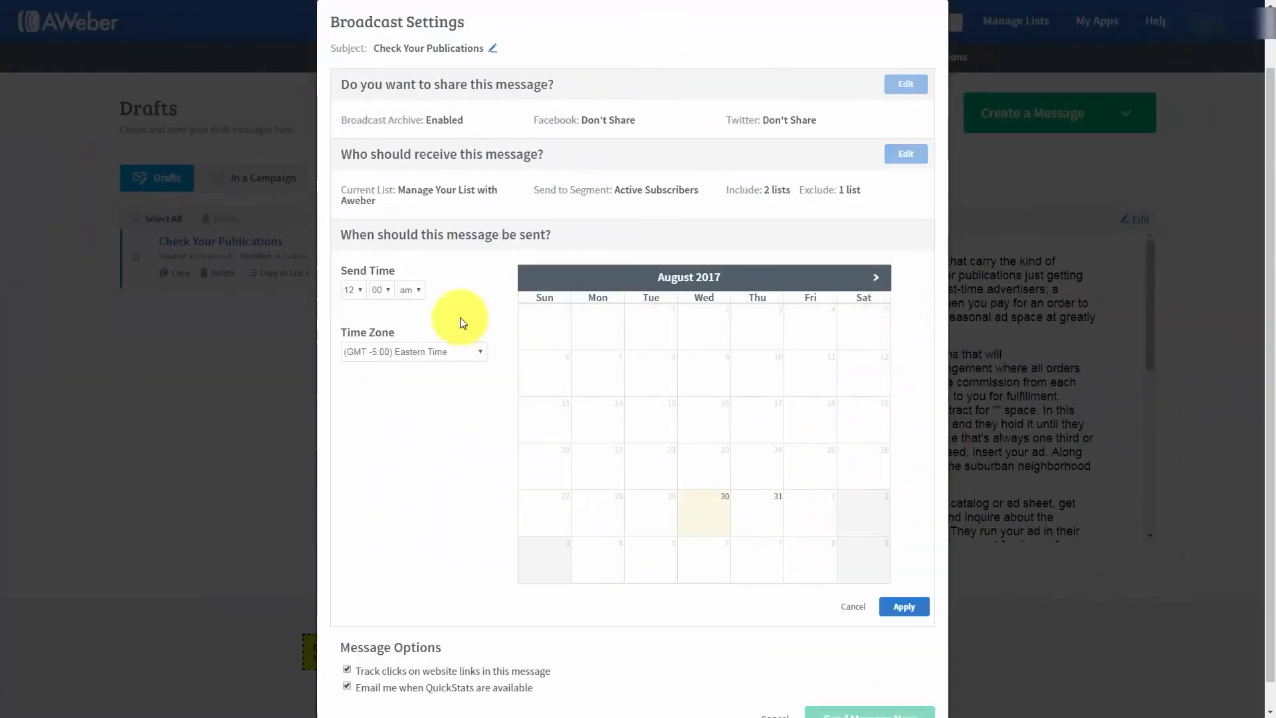
pyautogui.click(878, 280)
pyautogui.click(707, 385)
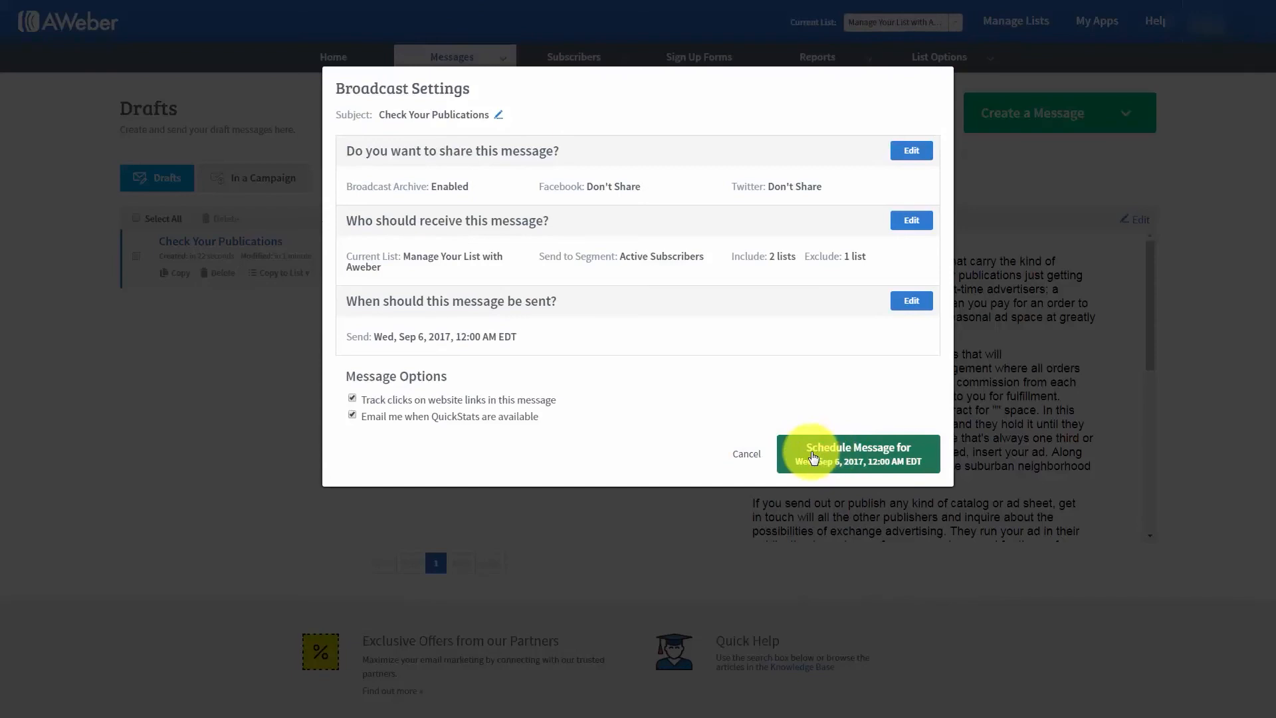
pyautogui.click(812, 456)
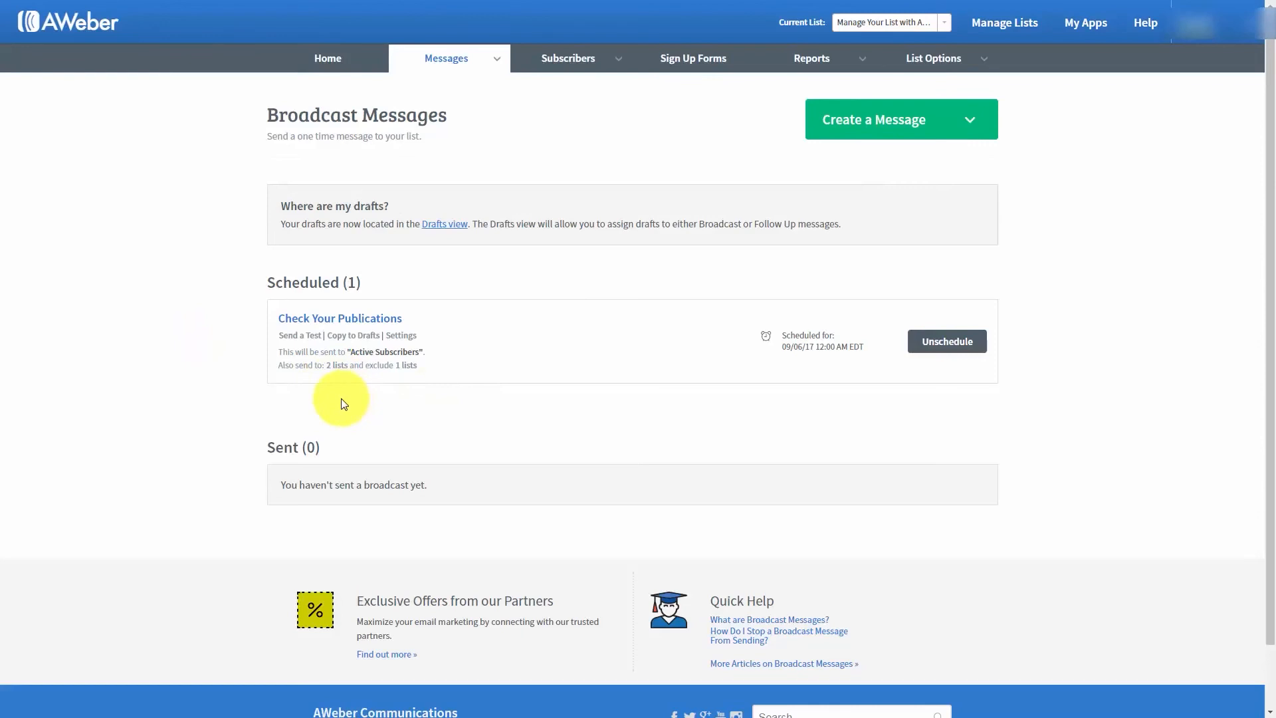
pyautogui.click(939, 342)
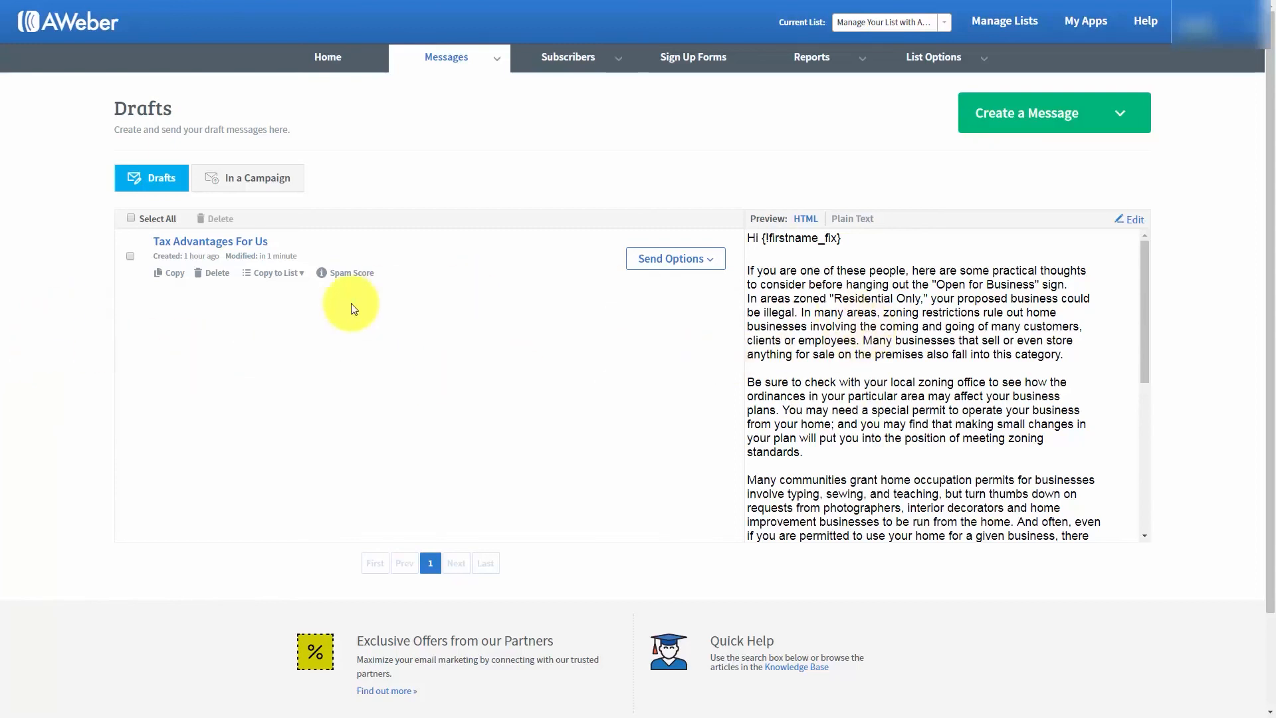
pyautogui.click(1134, 226)
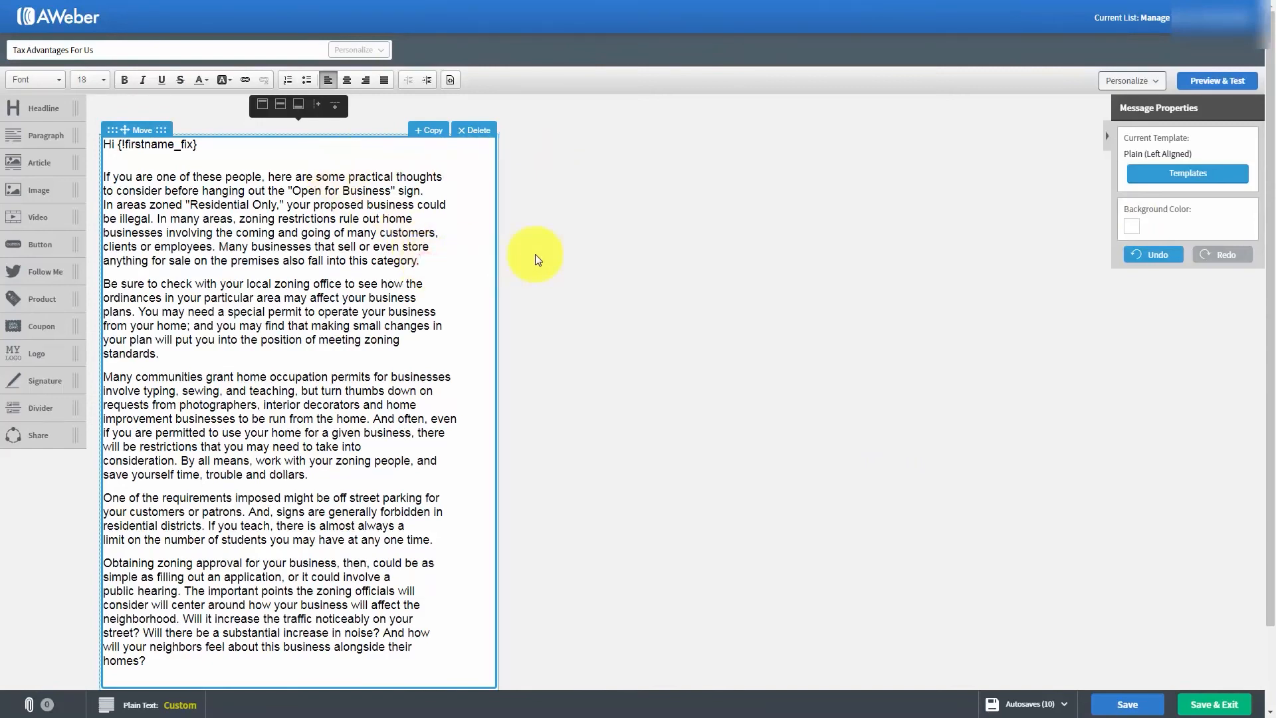
pyautogui.press('Return')
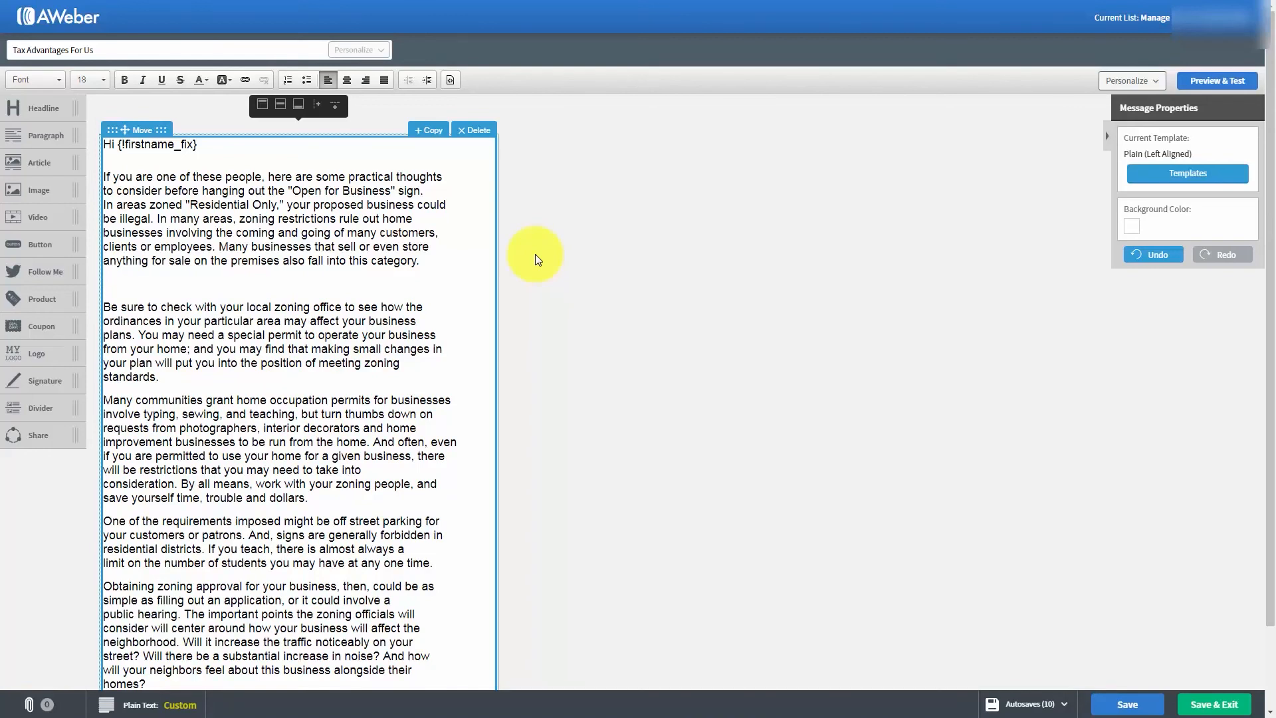
pyautogui.write('http://haon.biz/cfwop/')
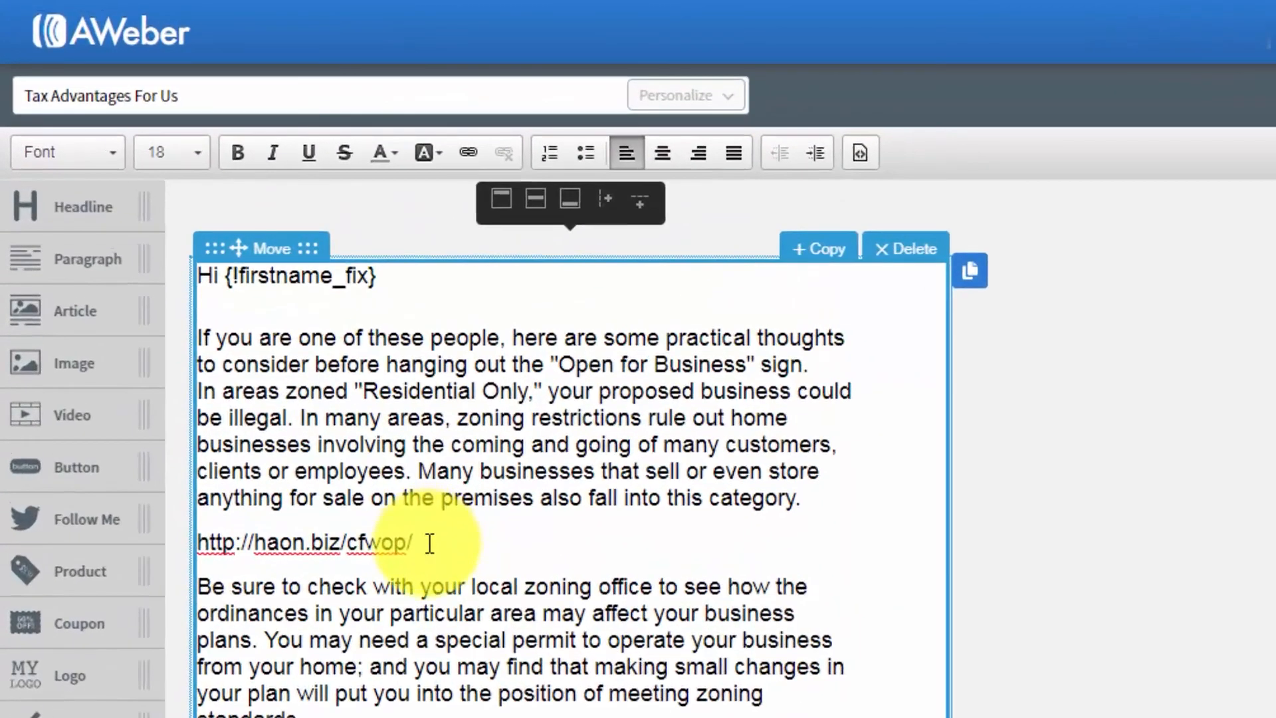
pyautogui.moveTo(429, 544); pyautogui.dragTo(197, 536)
pyautogui.hotkey('ctrl', 'c')
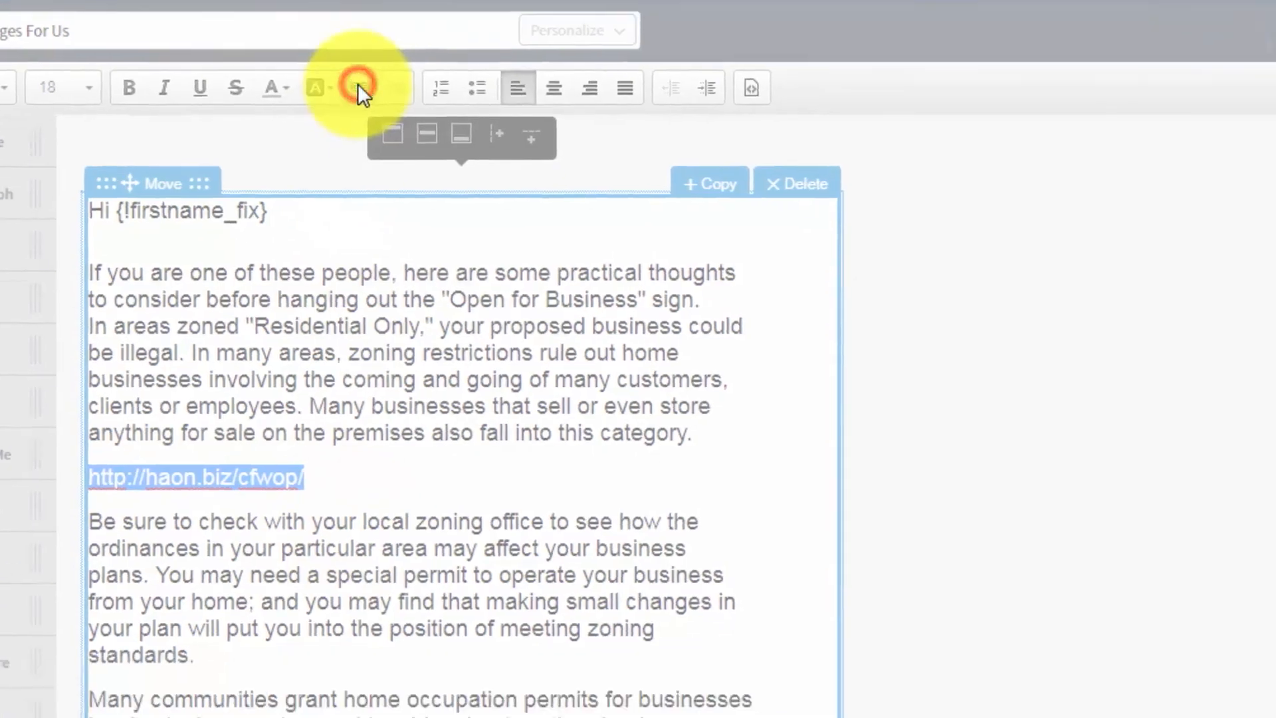
pyautogui.click(467, 152)
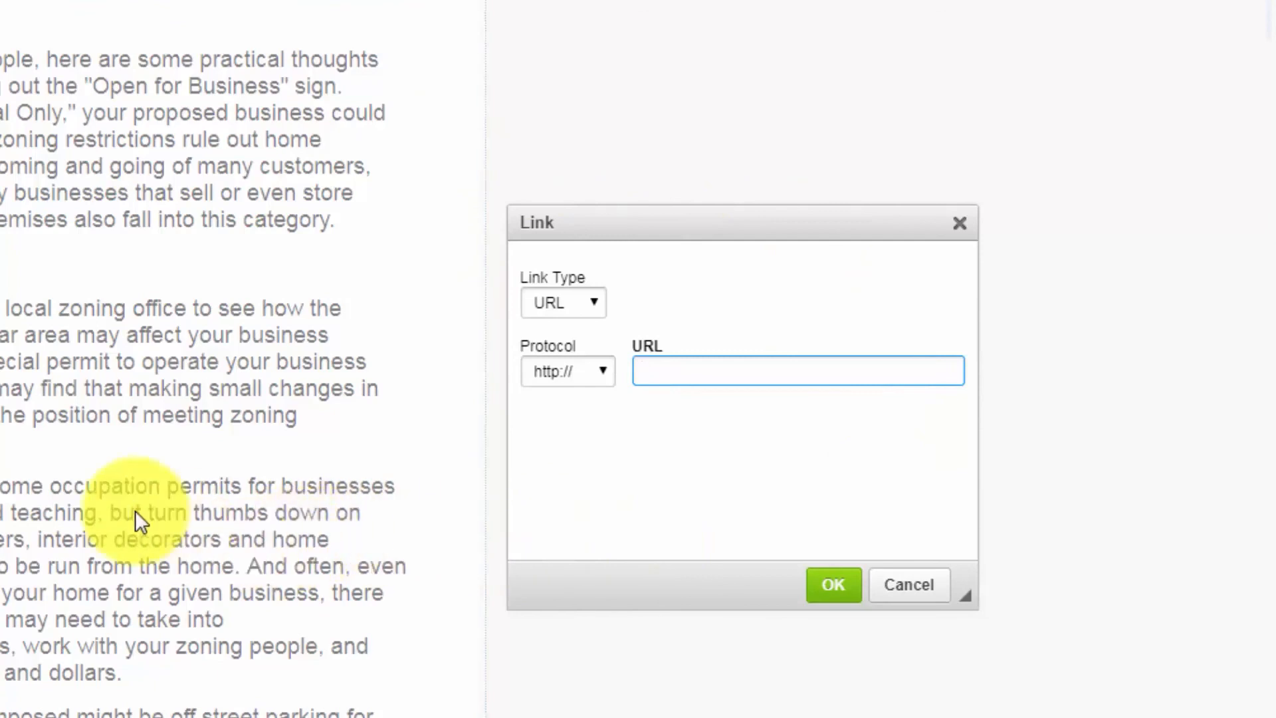
pyautogui.rightClick(649, 370)
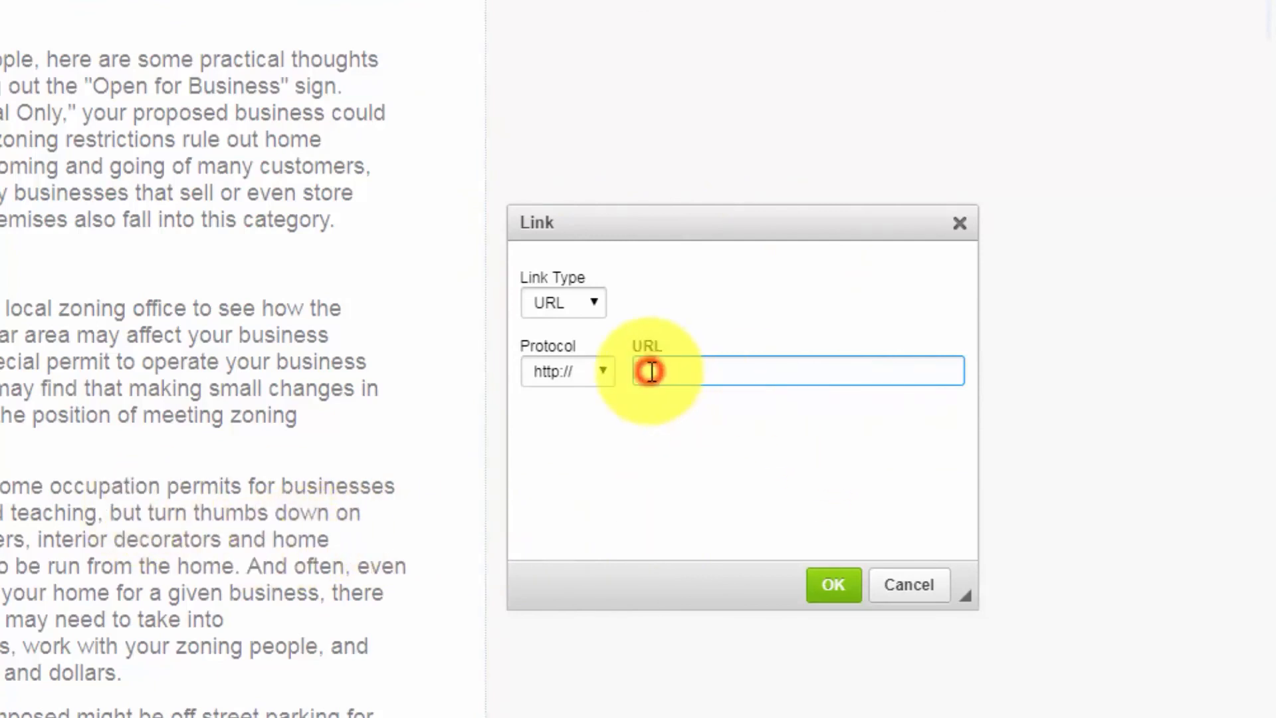
pyautogui.click(708, 524)
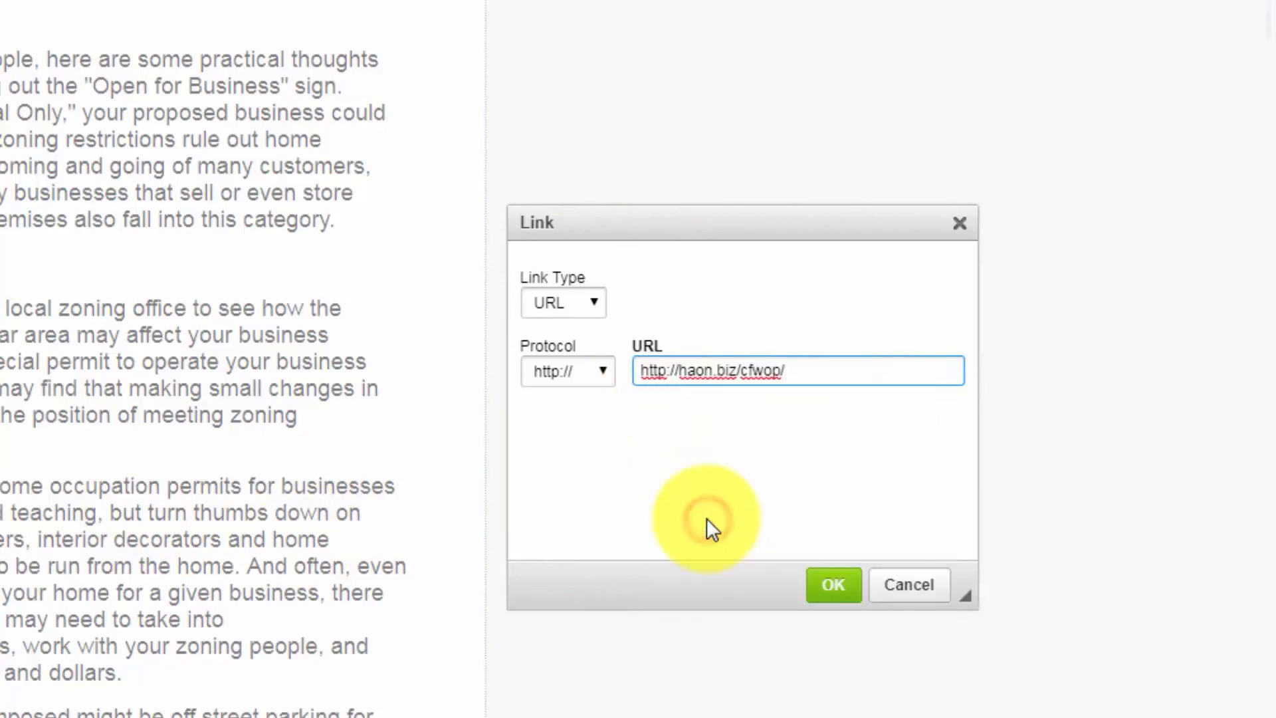
pyautogui.click(642, 370)
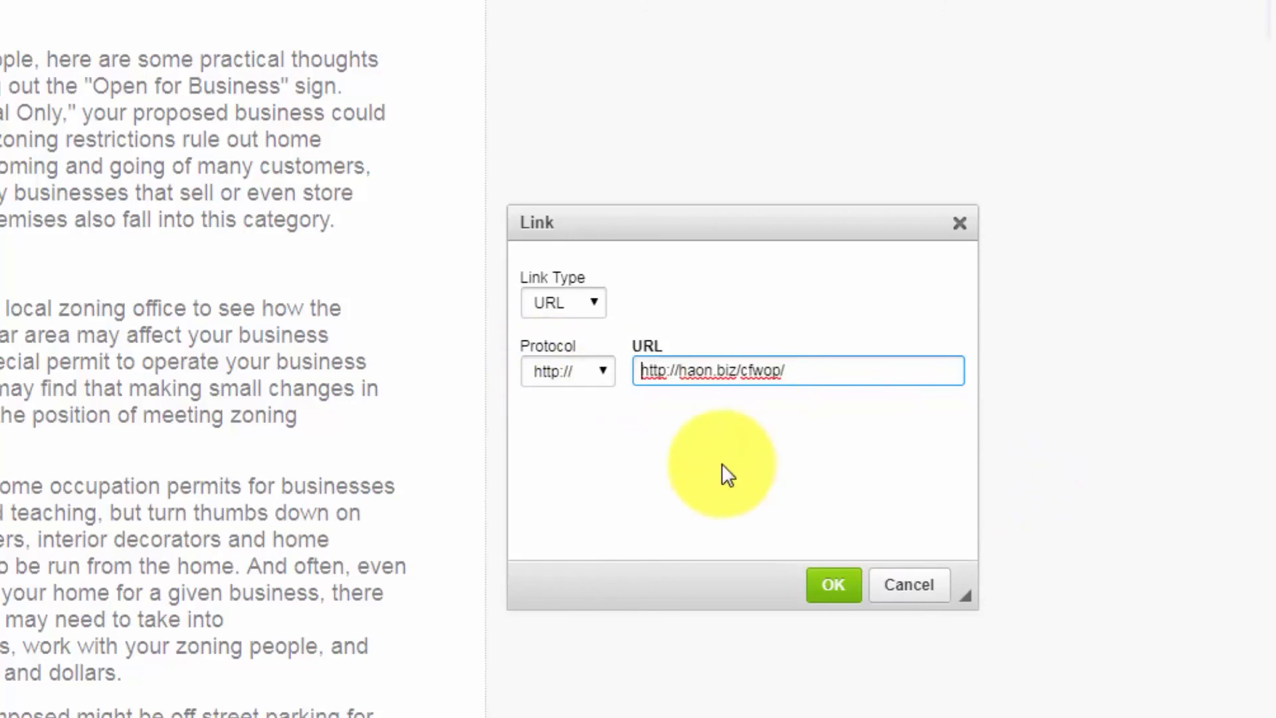
pyautogui.press('BackSpace')
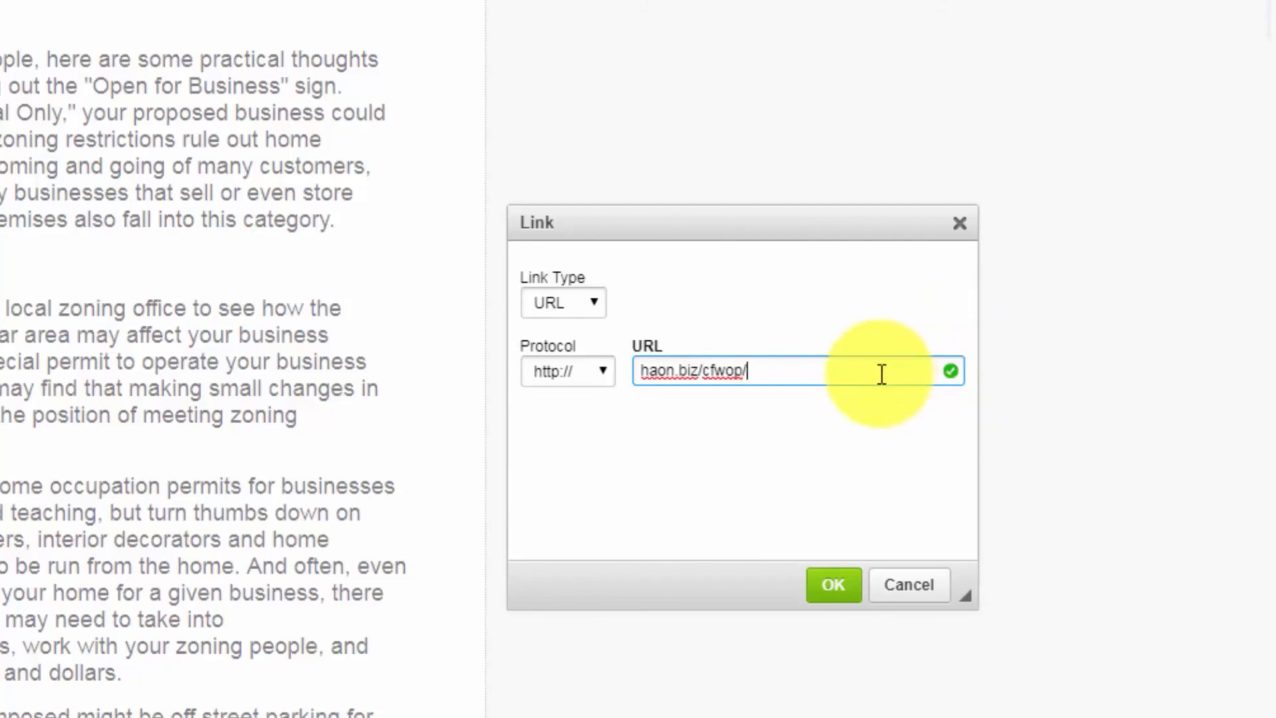
pyautogui.click(833, 586)
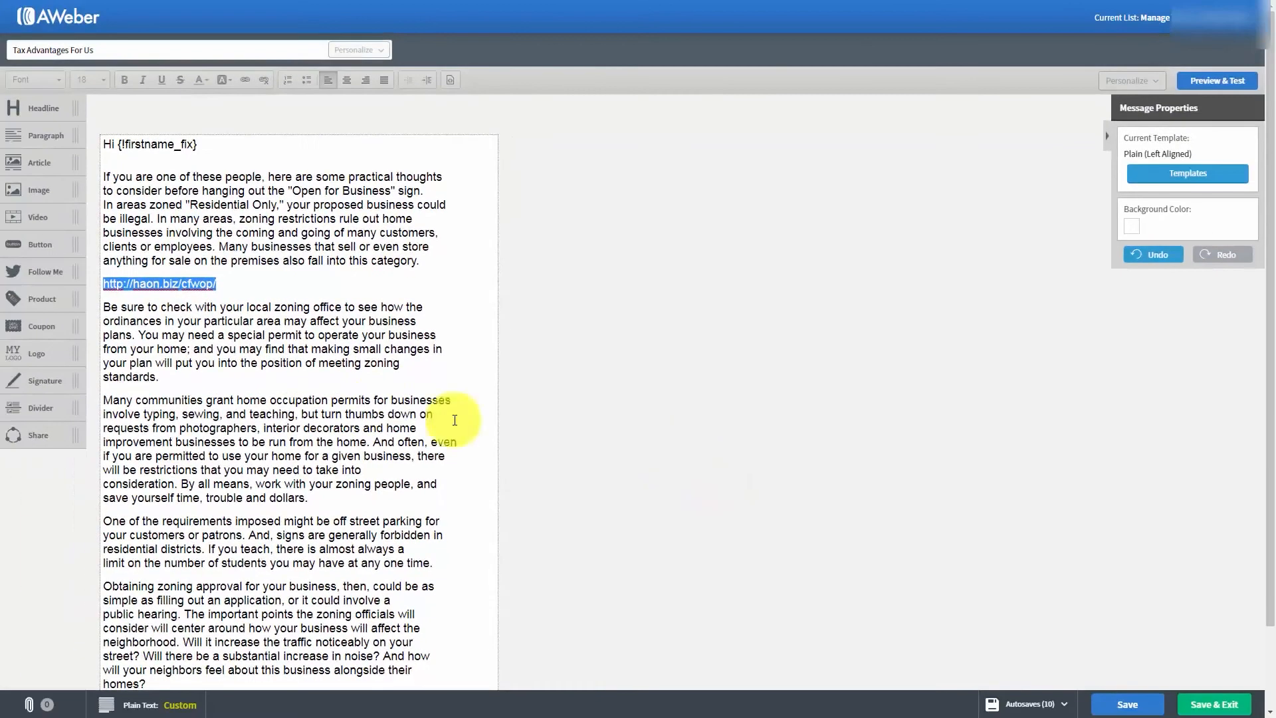
pyautogui.click(226, 353)
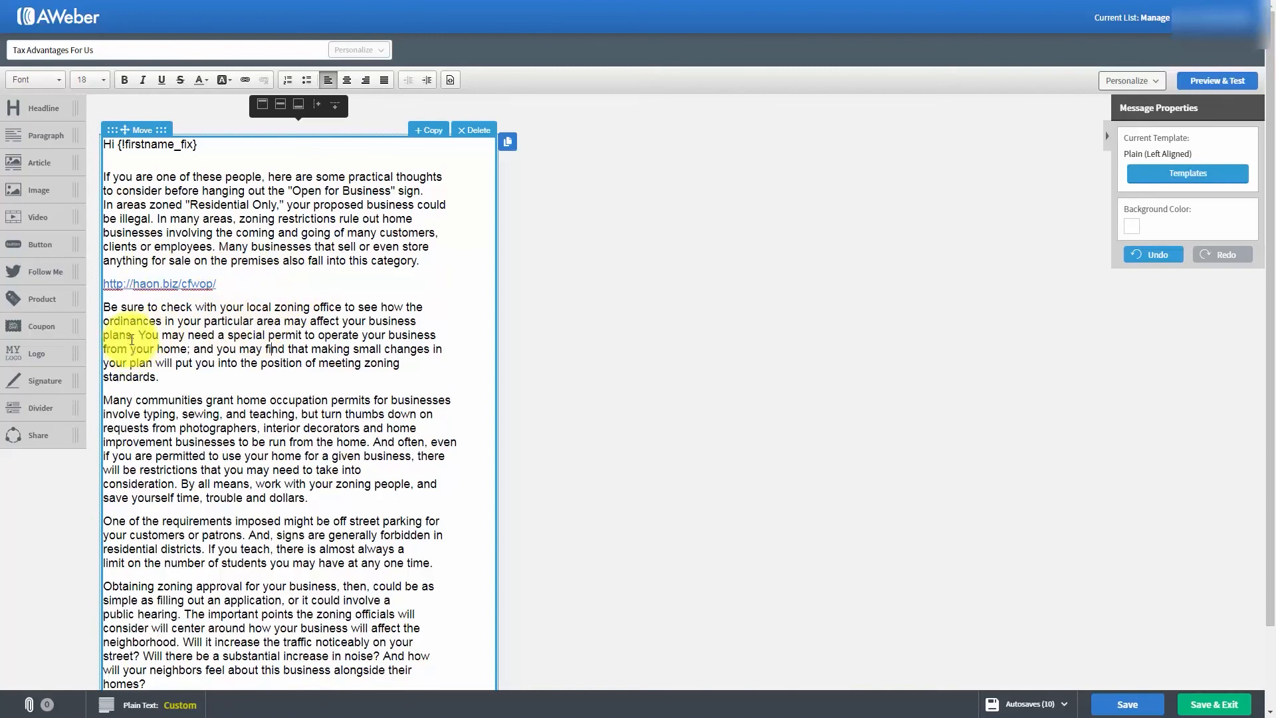
pyautogui.moveTo(217, 349); pyautogui.dragTo(280, 349)
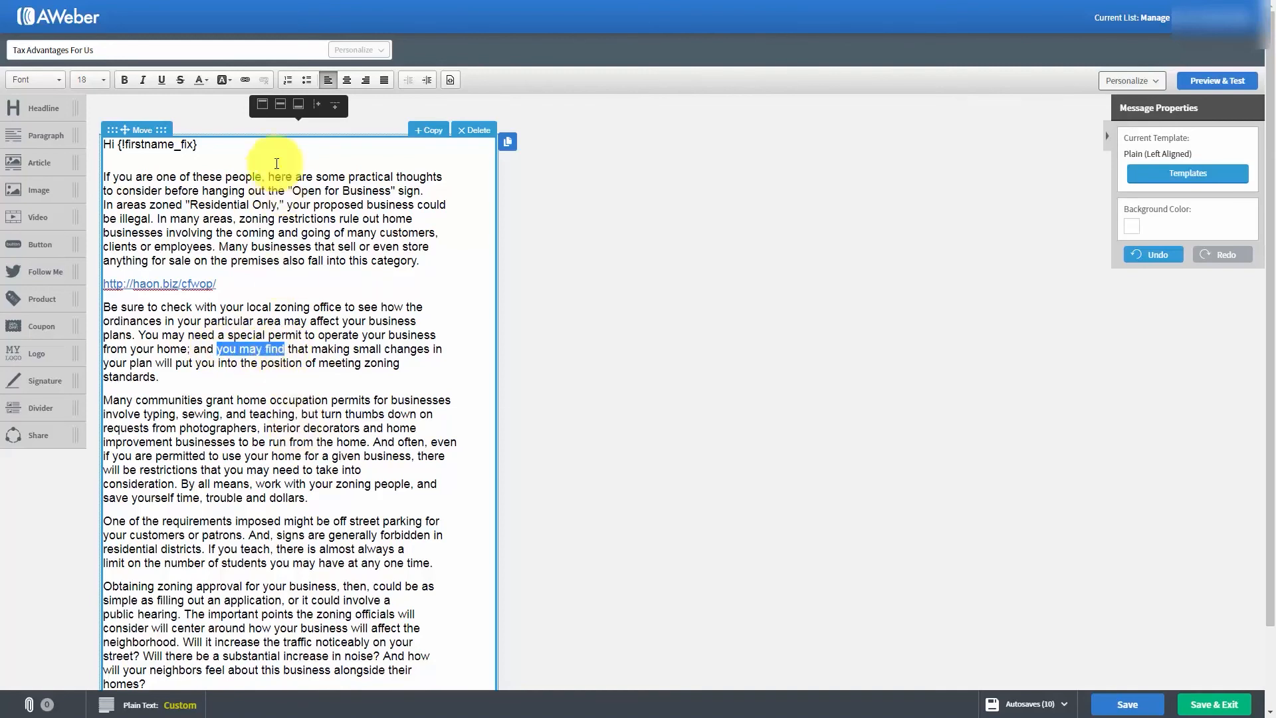
pyautogui.click(247, 80)
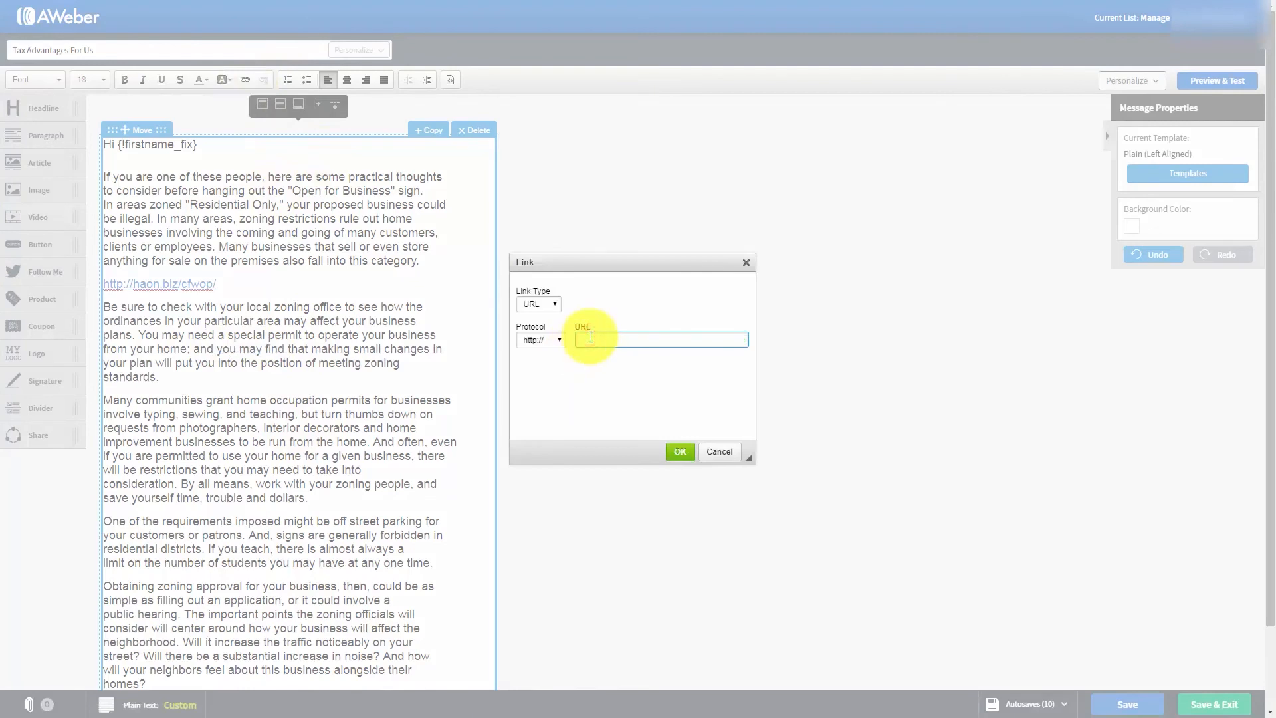
pyautogui.hotkey('ctrl', 'v')
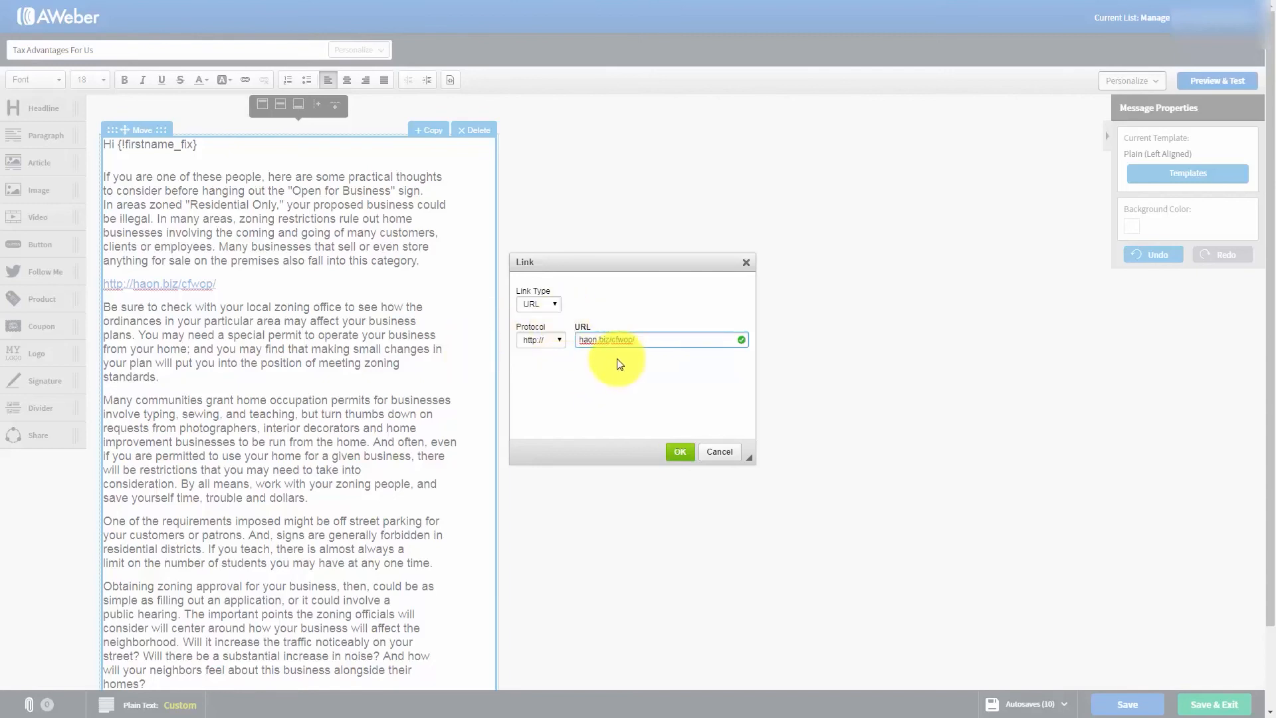
pyautogui.click(677, 454)
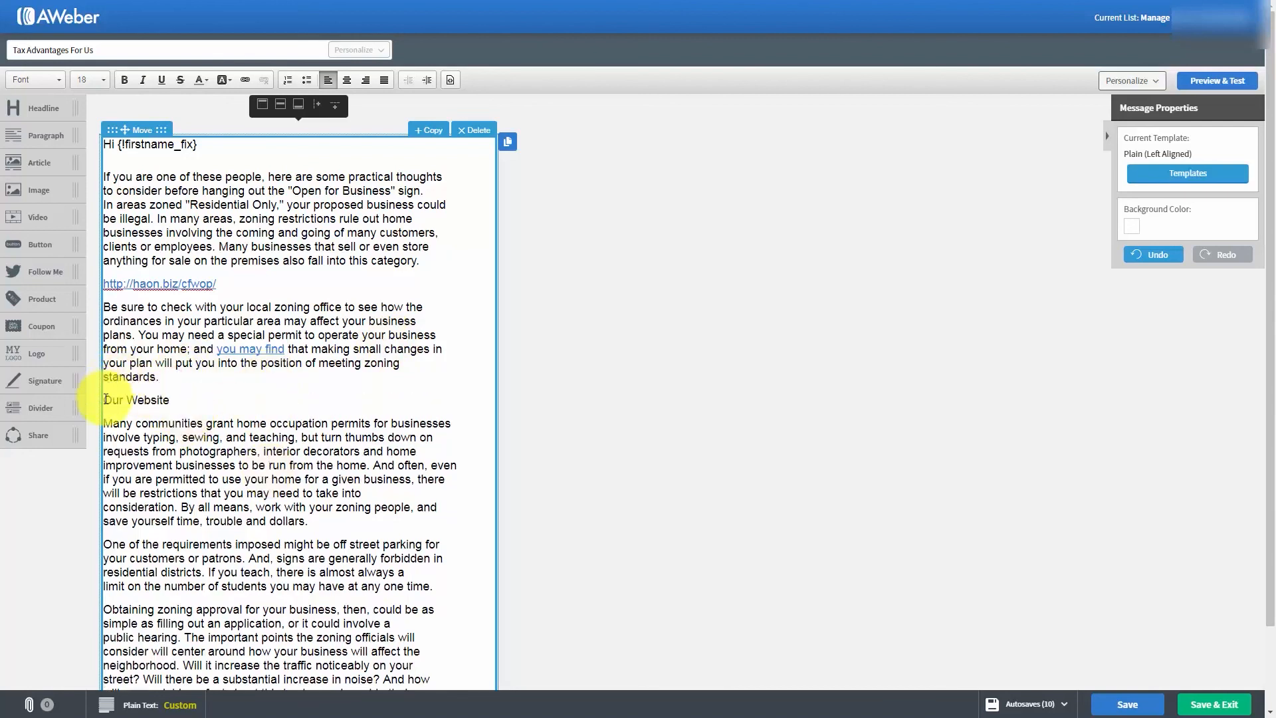
pyautogui.moveTo(104, 399); pyautogui.dragTo(170, 400)
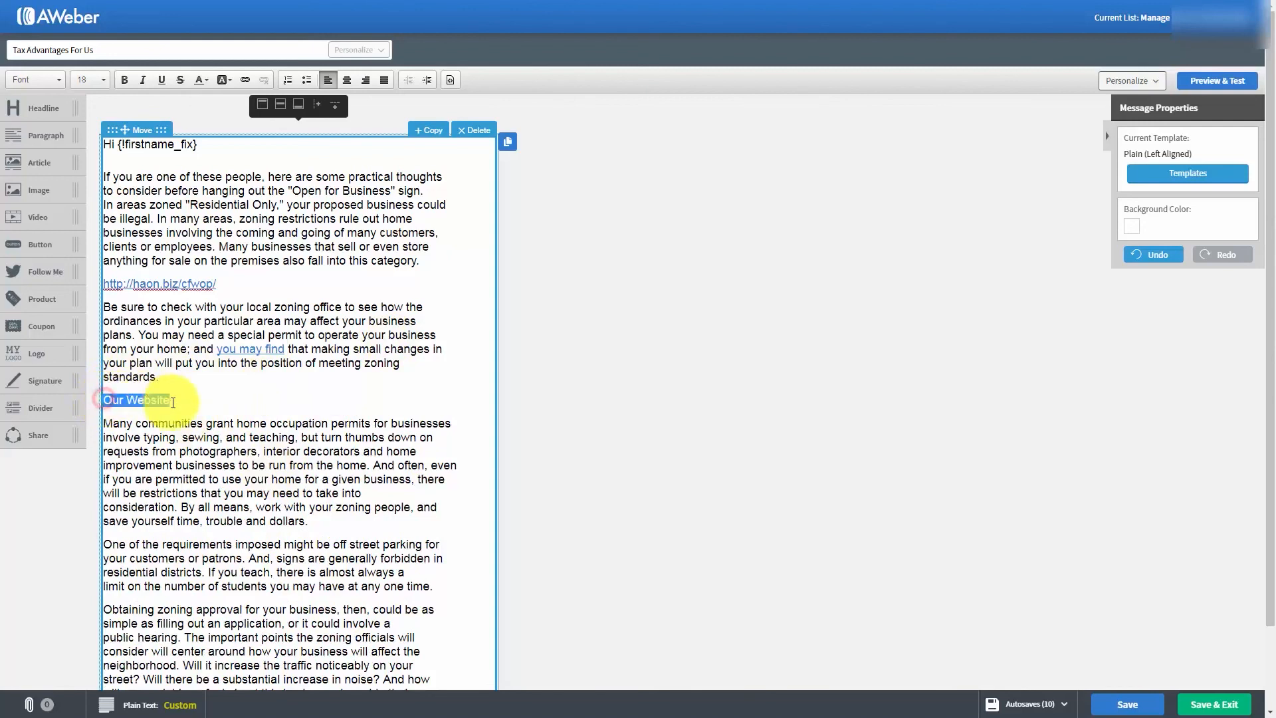
pyautogui.click(244, 80)
pyautogui.write('haon.biz/cfwop/')
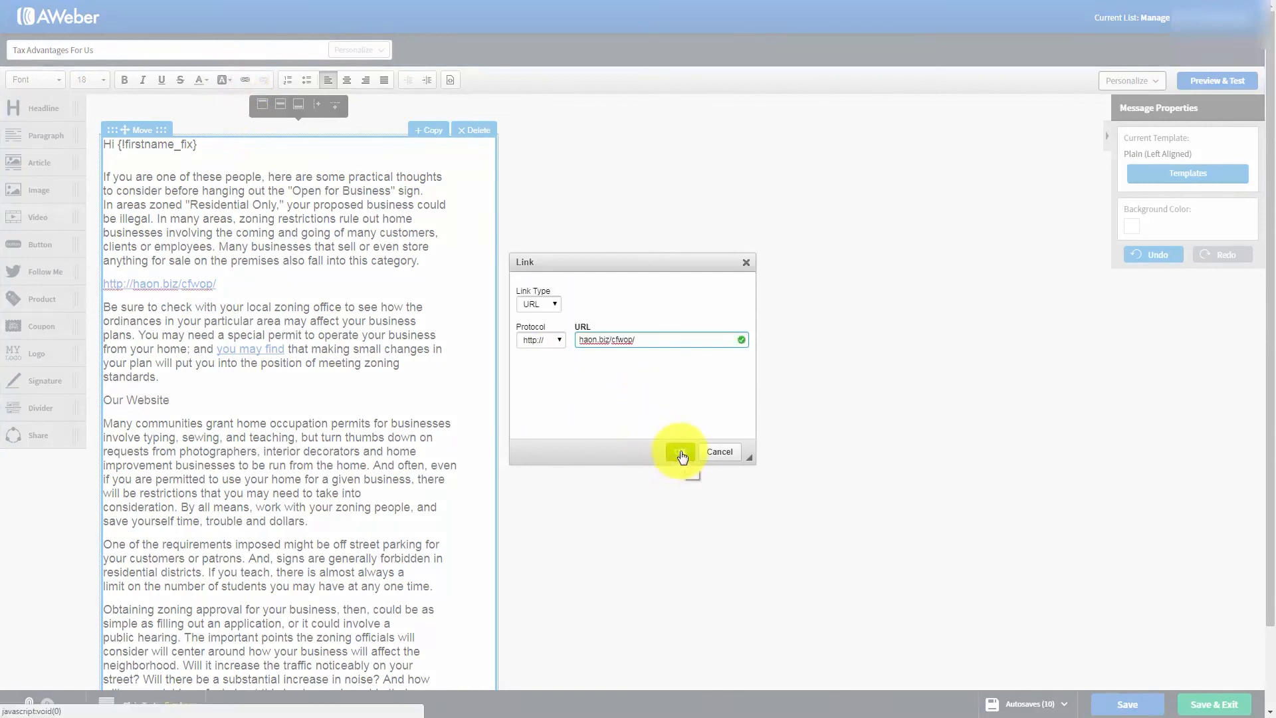
pyautogui.click(680, 452)
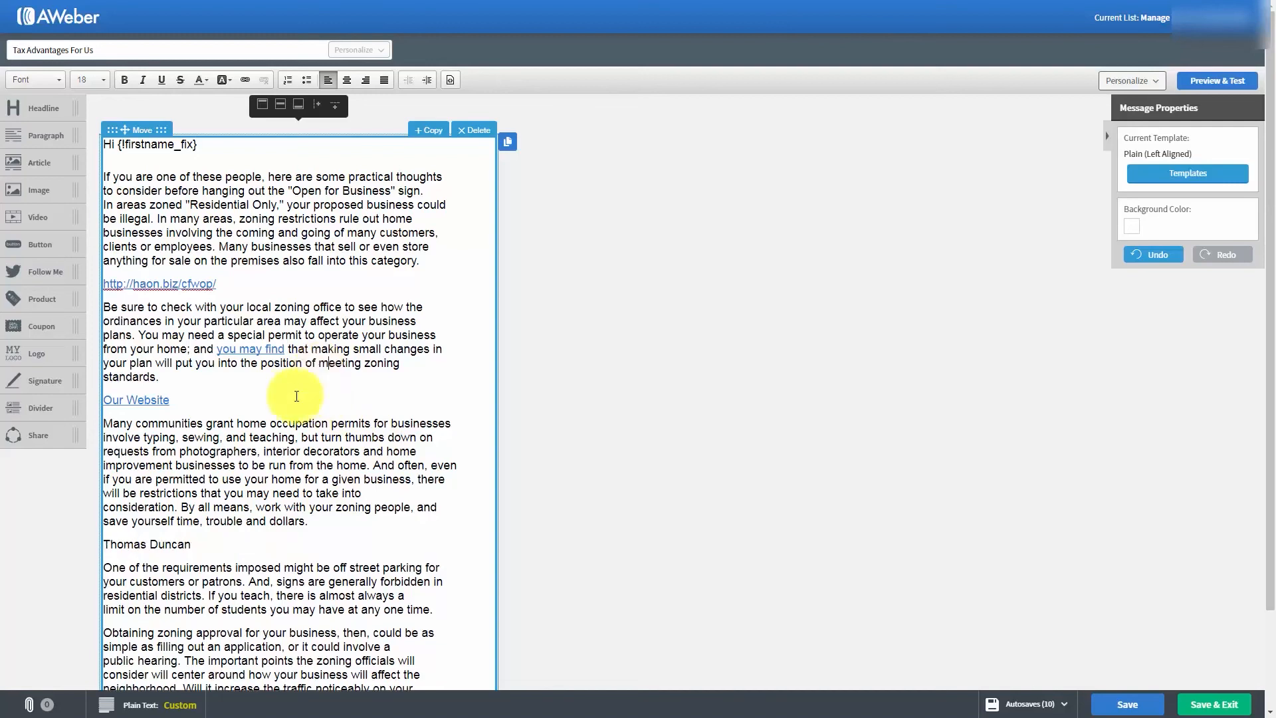
# - Make the name line below the third body paragraph an E-mail link with the contact's e-mail, a message subject and the body "I'd Like One Please"
pyautogui.click(225, 537)
pyautogui.moveTo(102, 539); pyautogui.dragTo(306, 563)
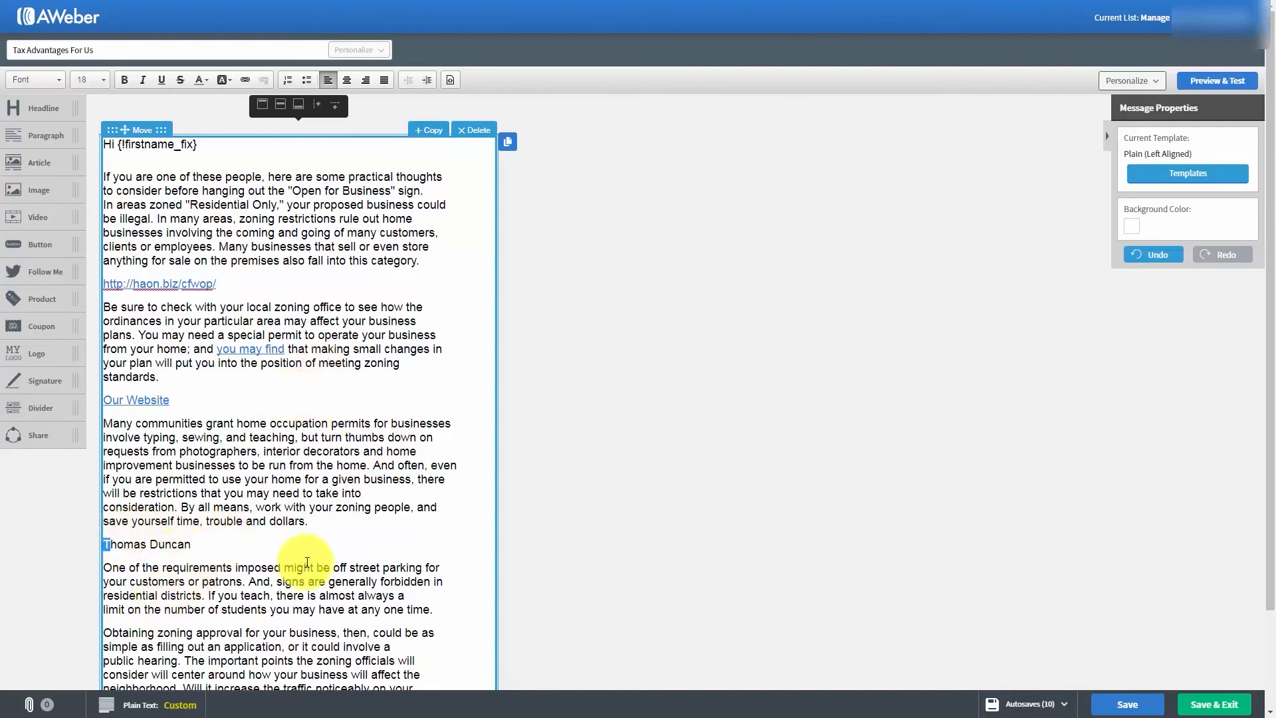
pyautogui.moveTo(194, 544); pyautogui.dragTo(102, 543)
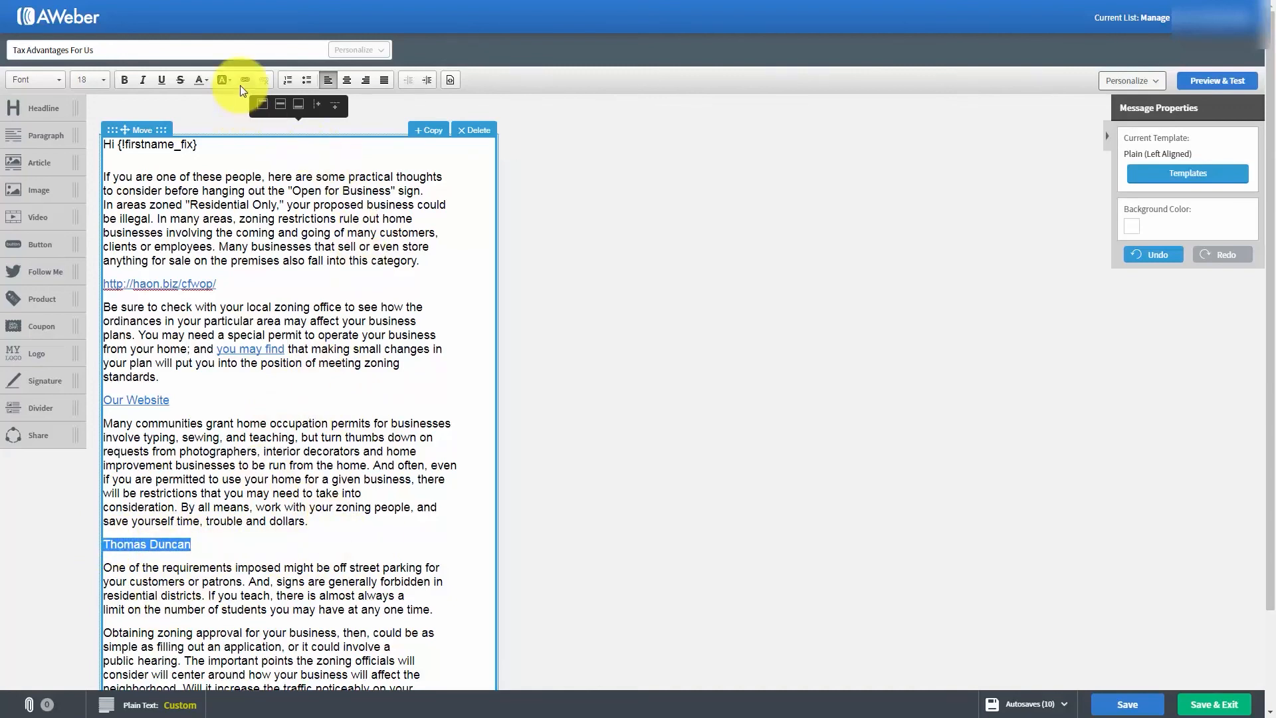
pyautogui.click(242, 82)
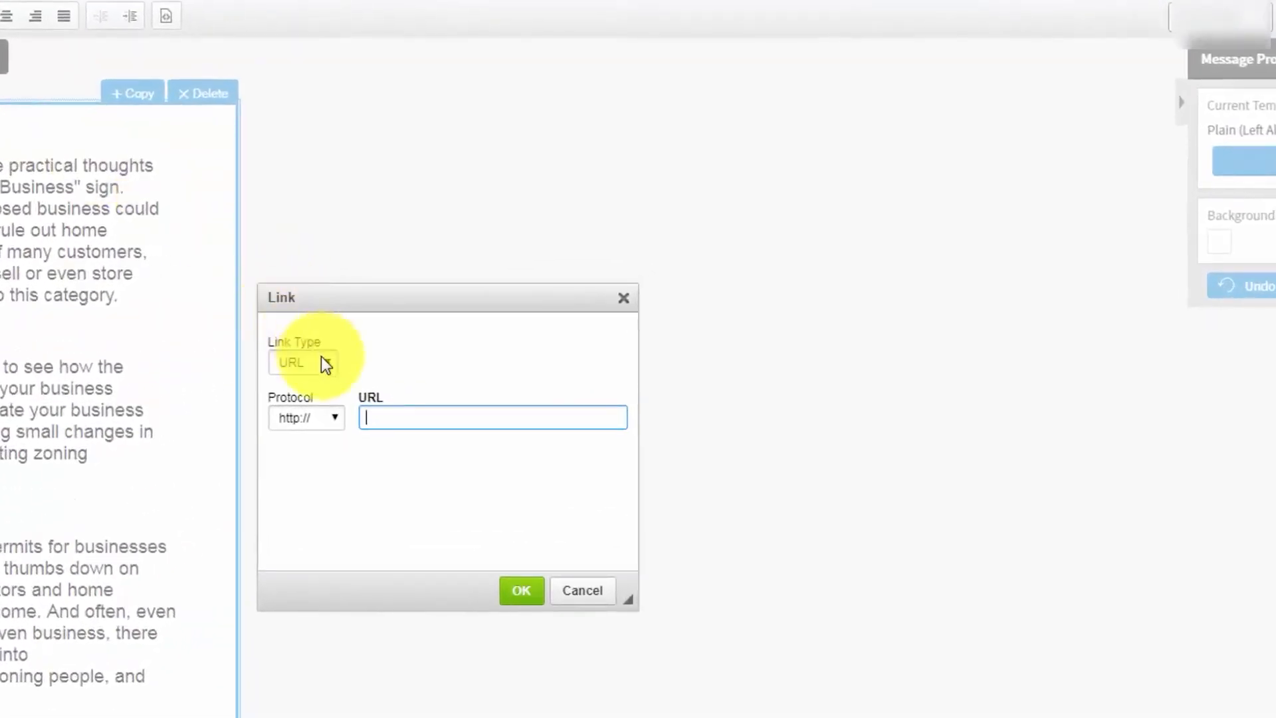
pyautogui.click(319, 358)
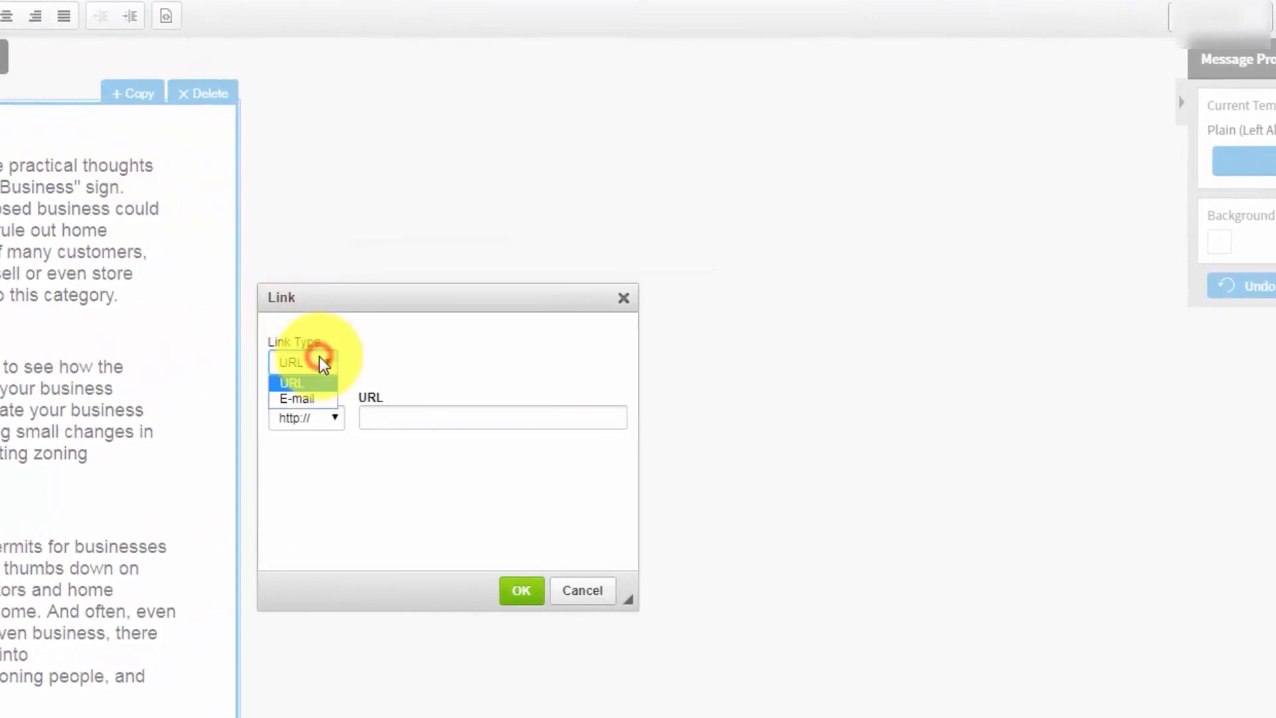
pyautogui.click(302, 398)
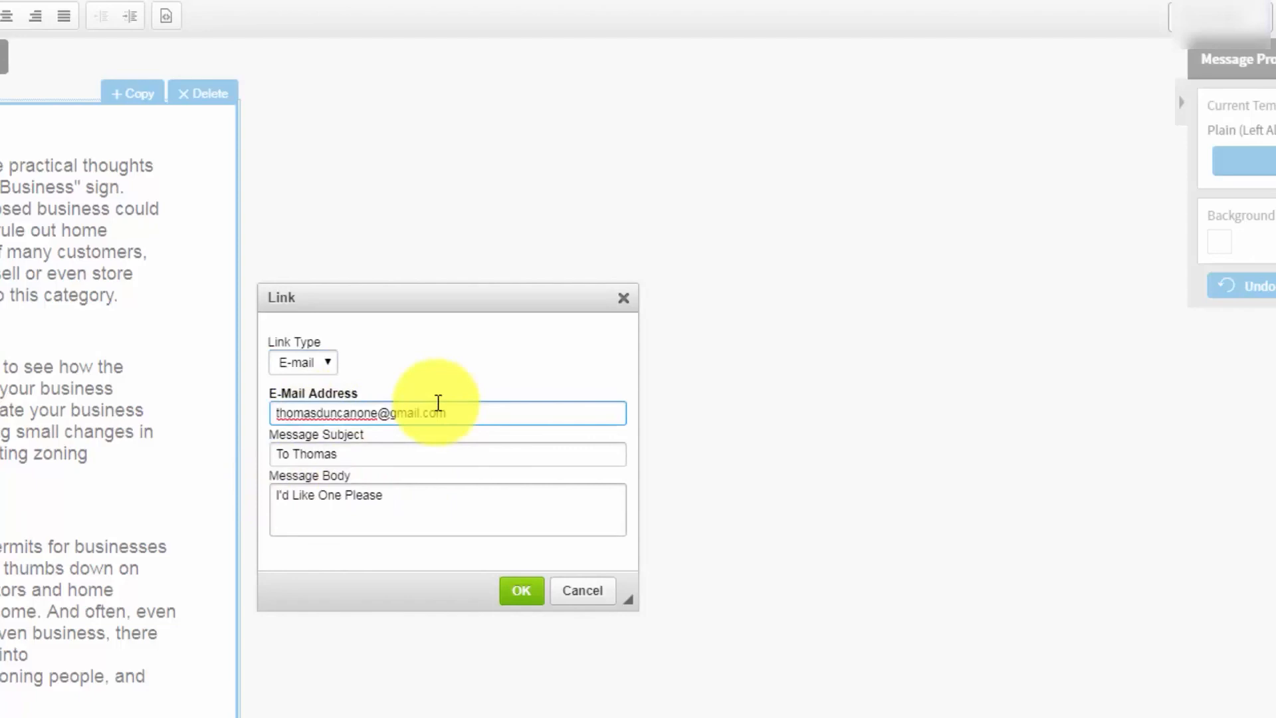
pyautogui.click(520, 596)
pyautogui.click(244, 520)
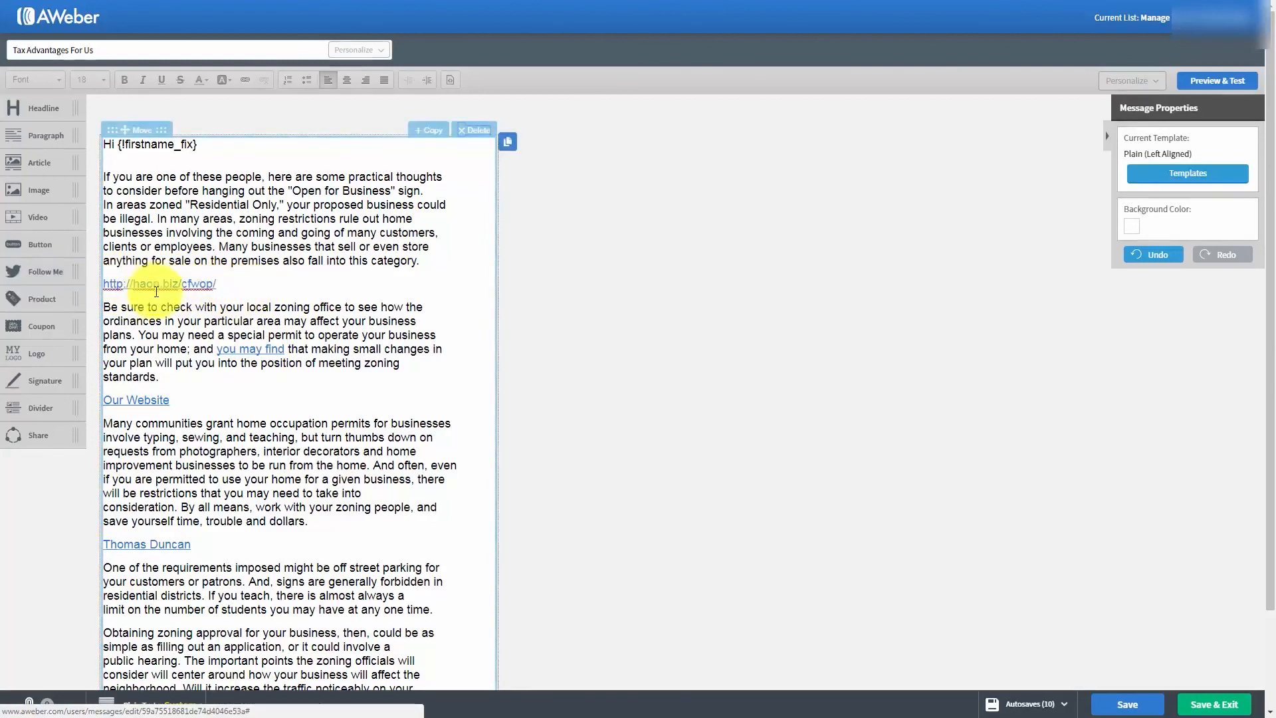
# - Shorten the message subject to "Advantages For Us", then save the message and exit the editor
pyautogui.click(344, 246)
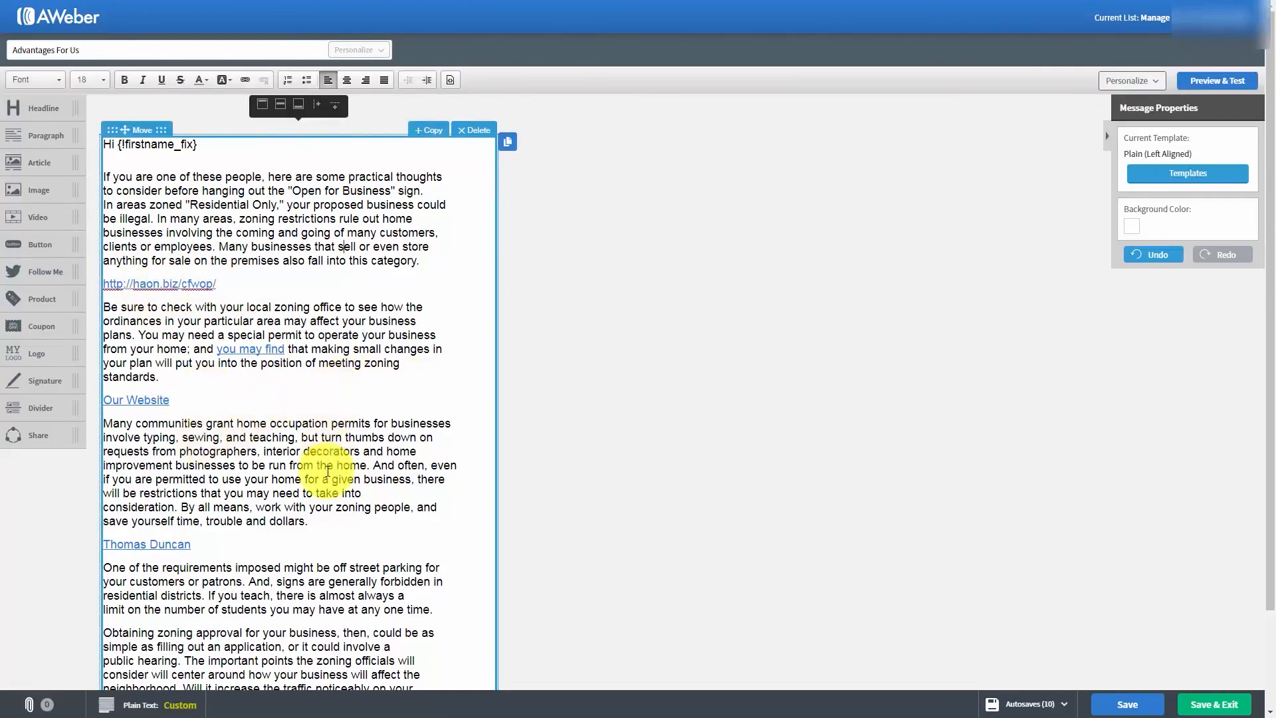
pyautogui.click(1123, 702)
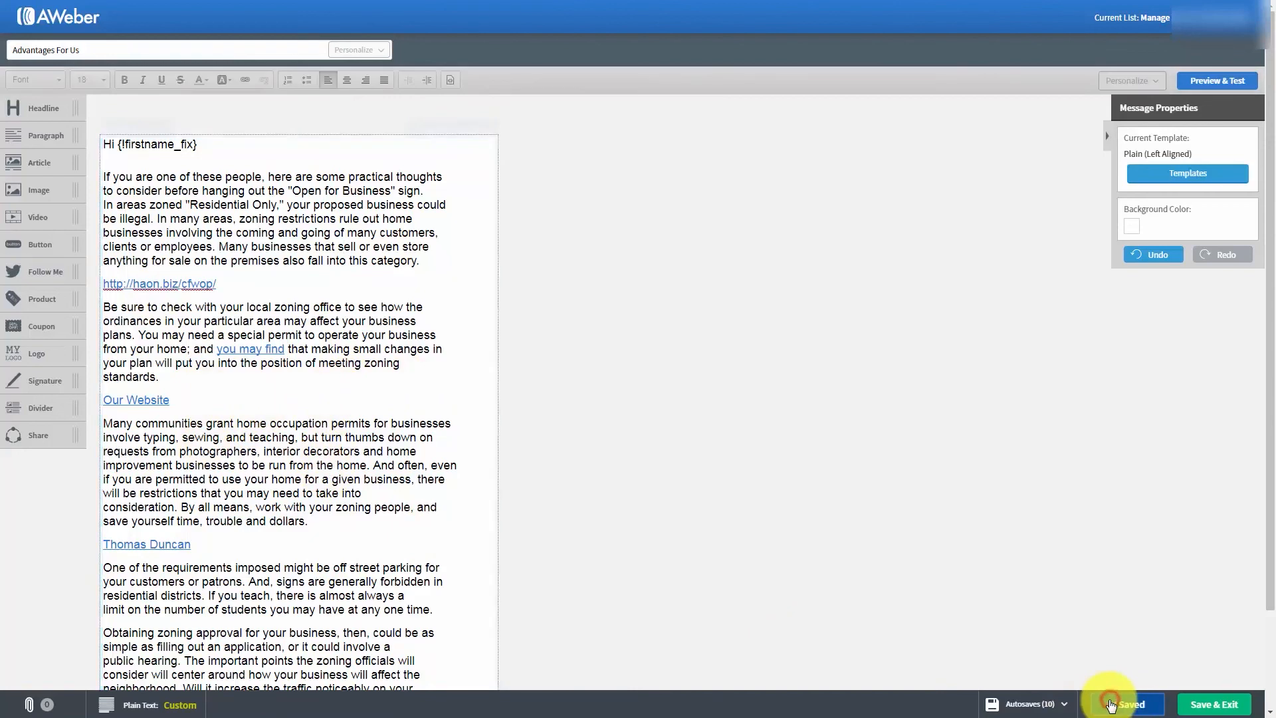
pyautogui.click(1202, 706)
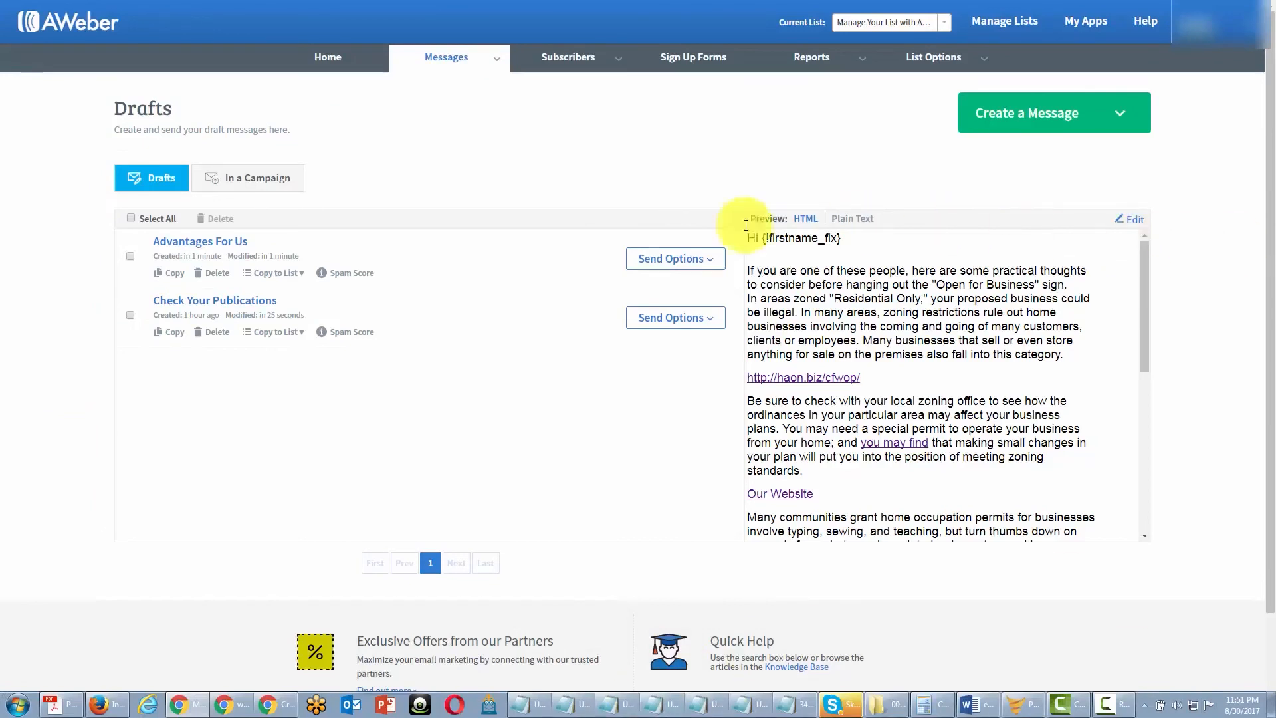
# - Send the "Advantages For Us" draft immediately as a broadcast to Active Subscribers, with click tracking and QuickStats e-mail enabled
pyautogui.click(676, 258)
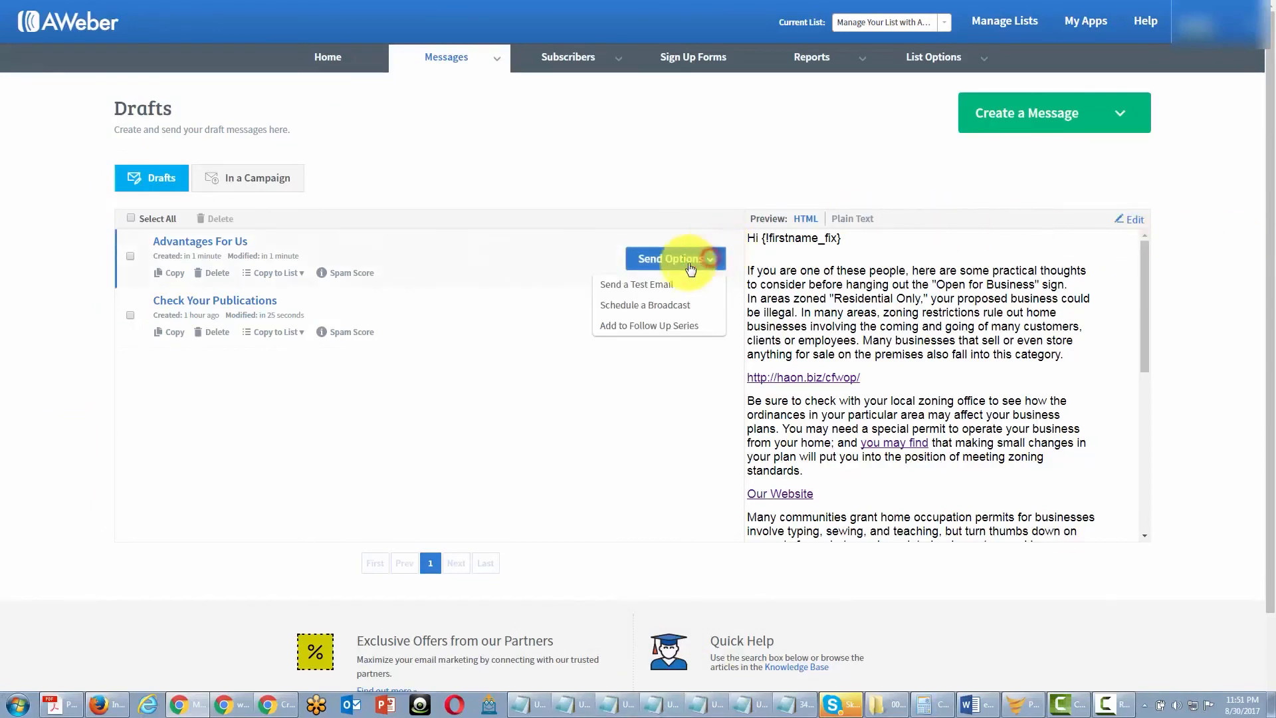
pyautogui.click(653, 307)
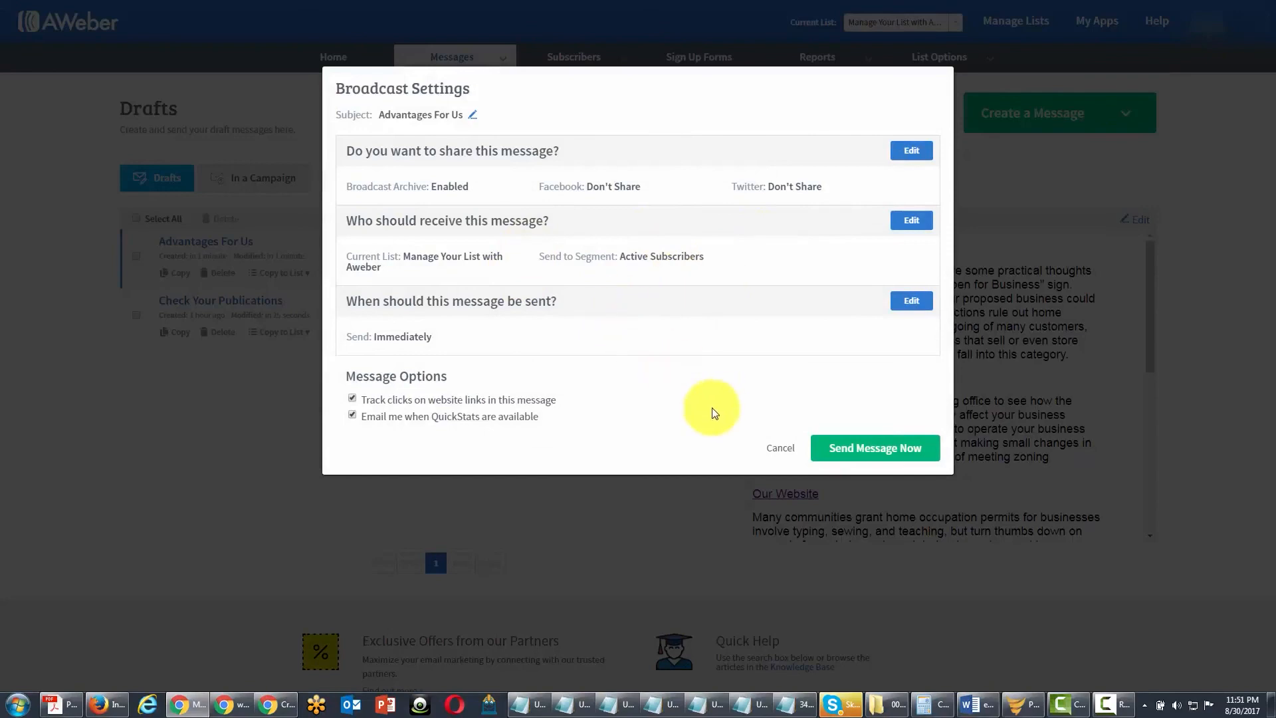
pyautogui.click(833, 450)
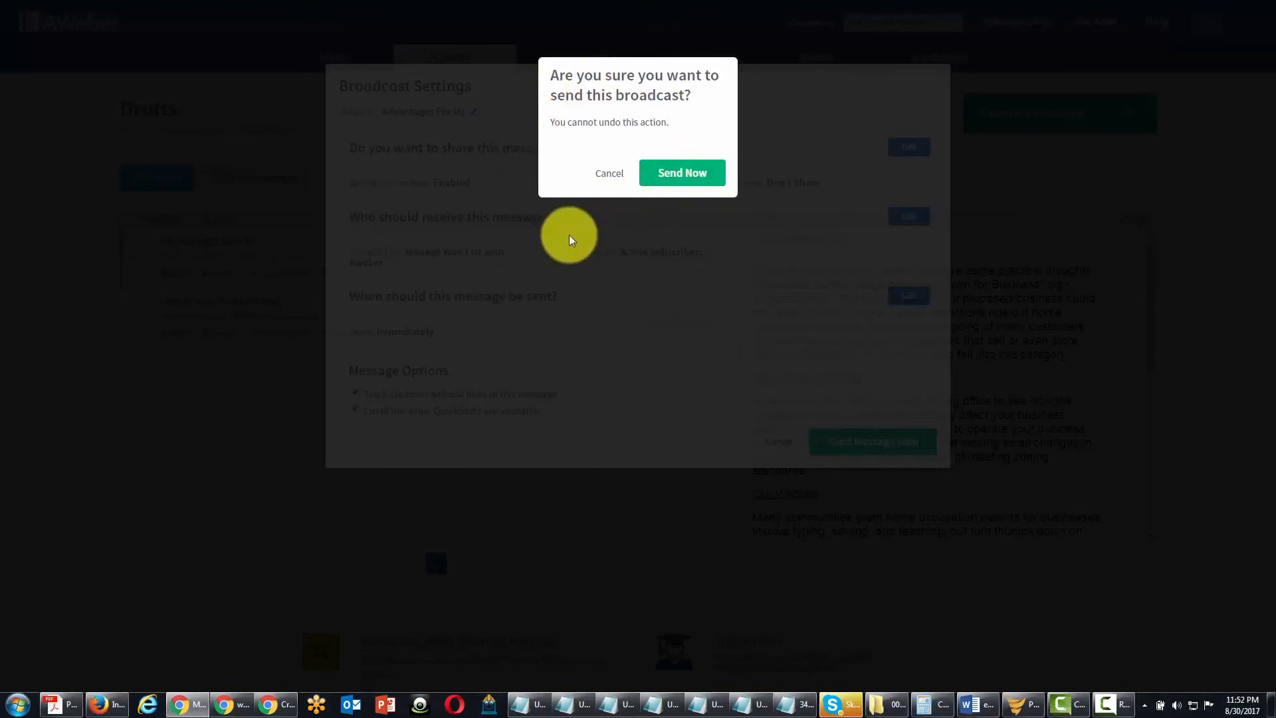
pyautogui.click(667, 176)
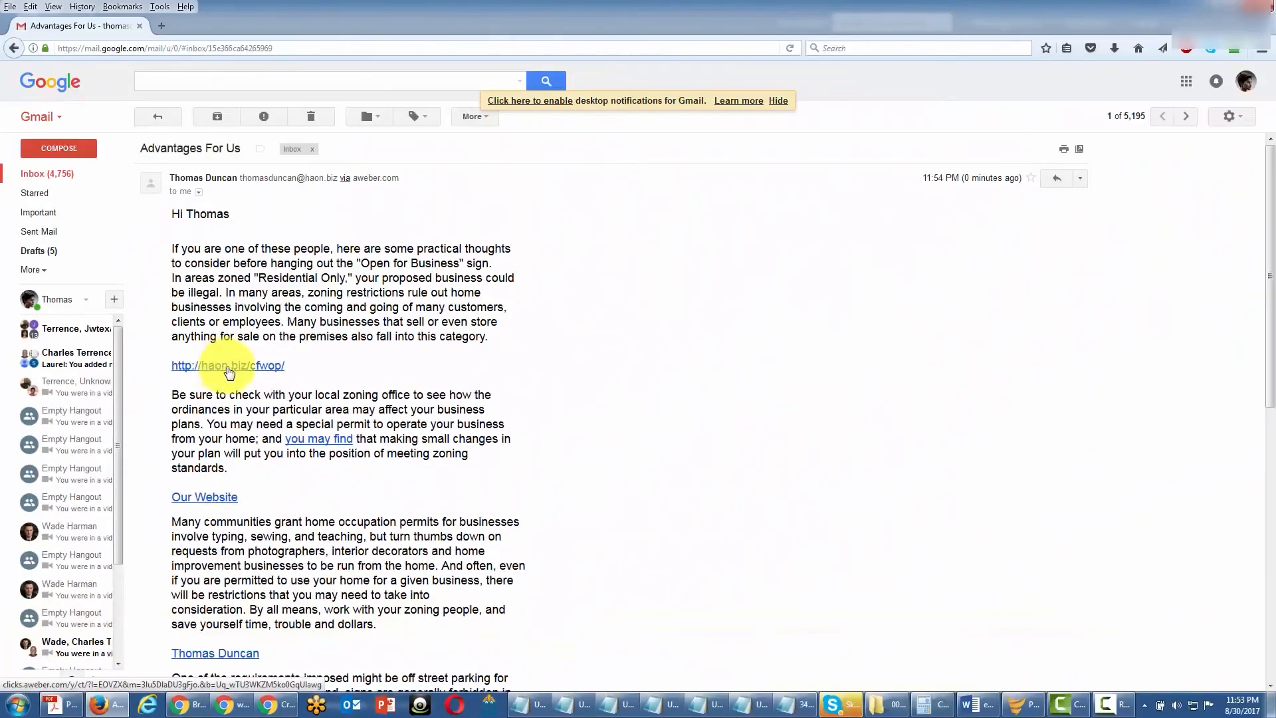
pyautogui.click(228, 366)
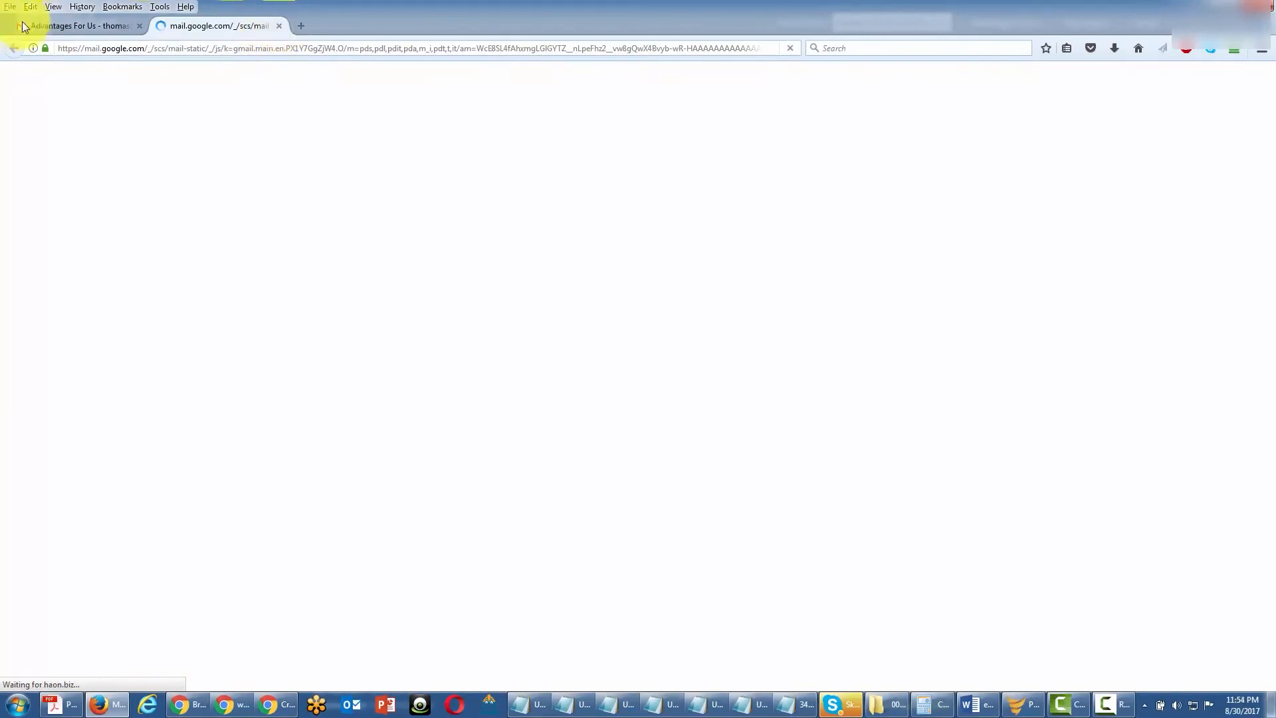
pyautogui.click(61, 21)
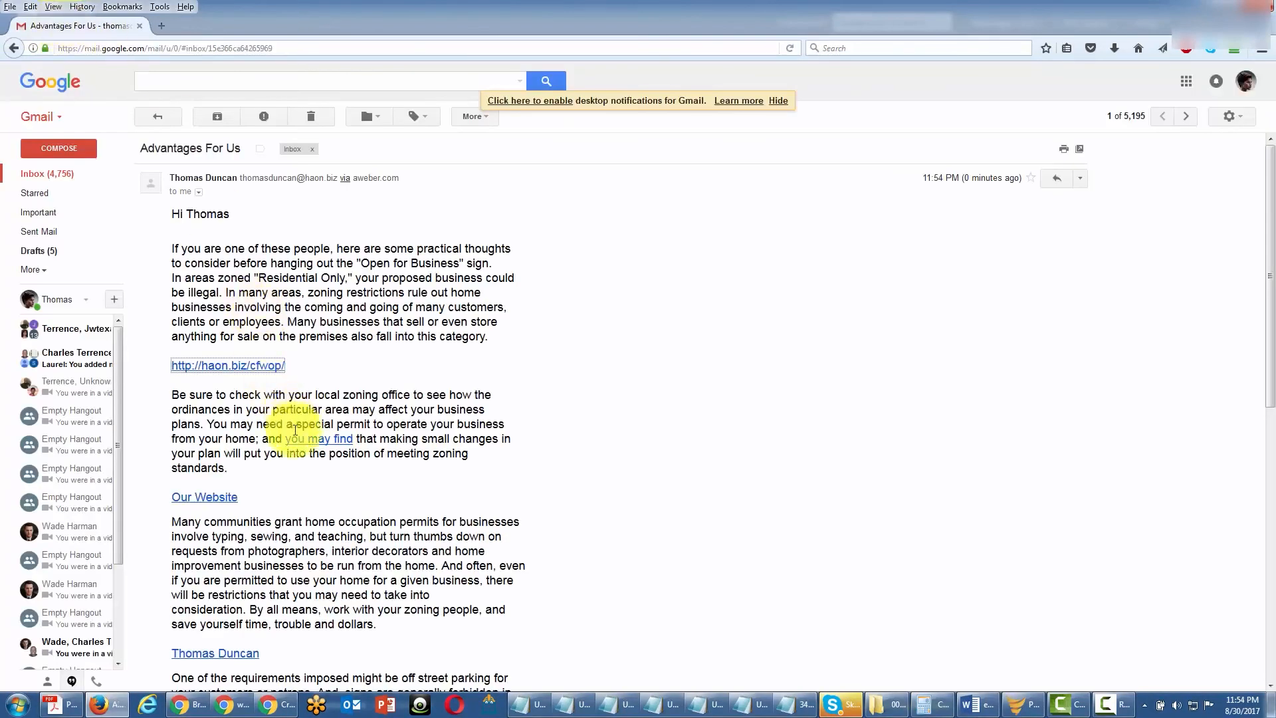
pyautogui.scroll(-4, 299, 551)
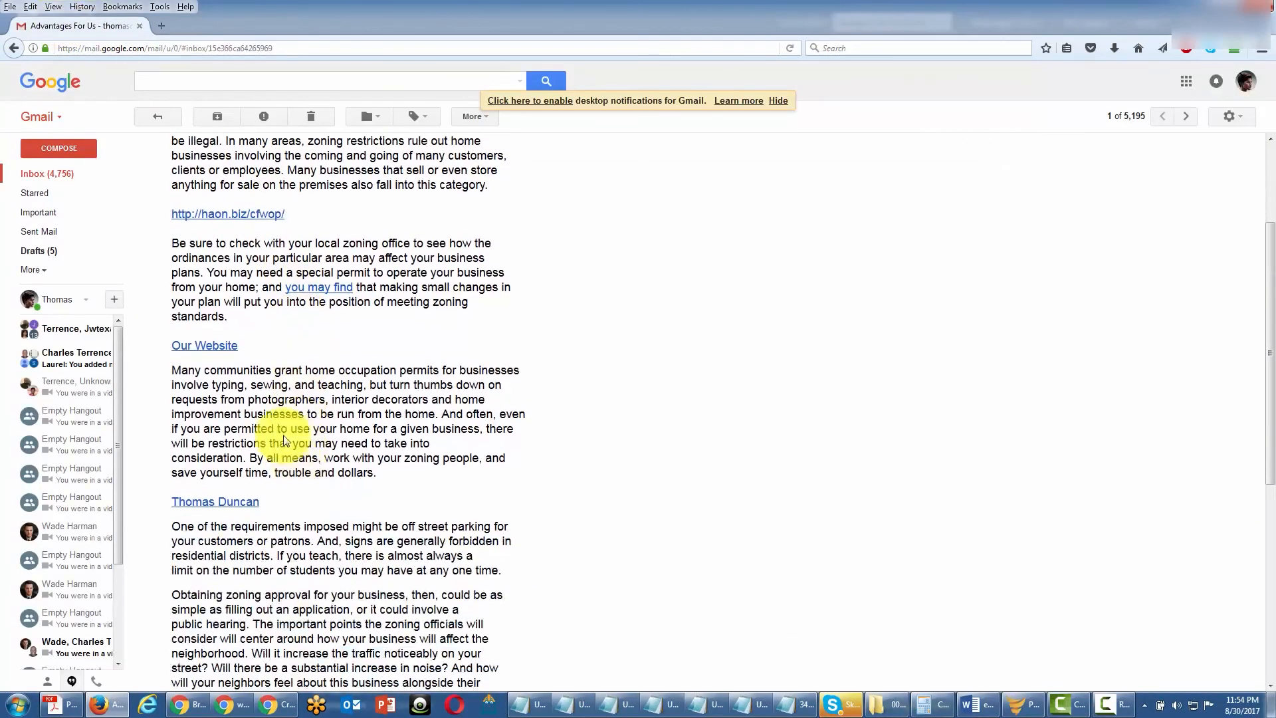
pyautogui.click(214, 508)
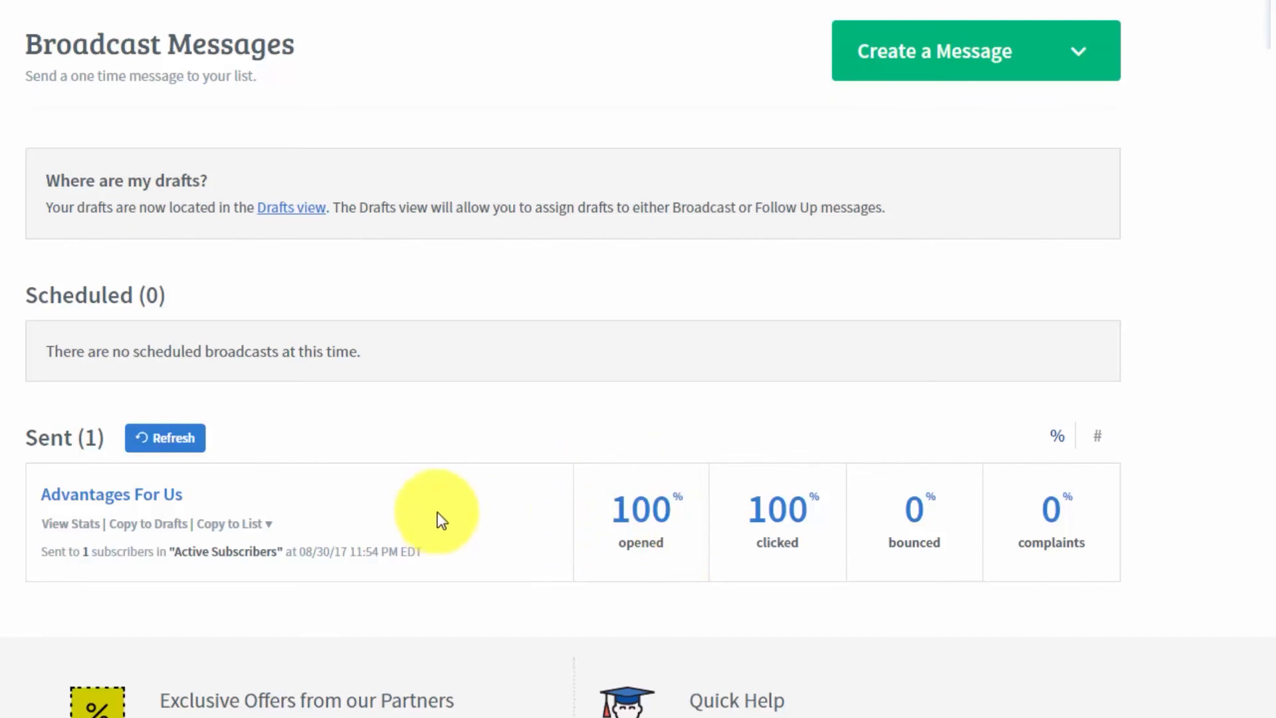
# - View the stats of the sent "Advantages For Us" broadcast in AWeber and list the subscribers who left it unopened
pyautogui.click(75, 523)
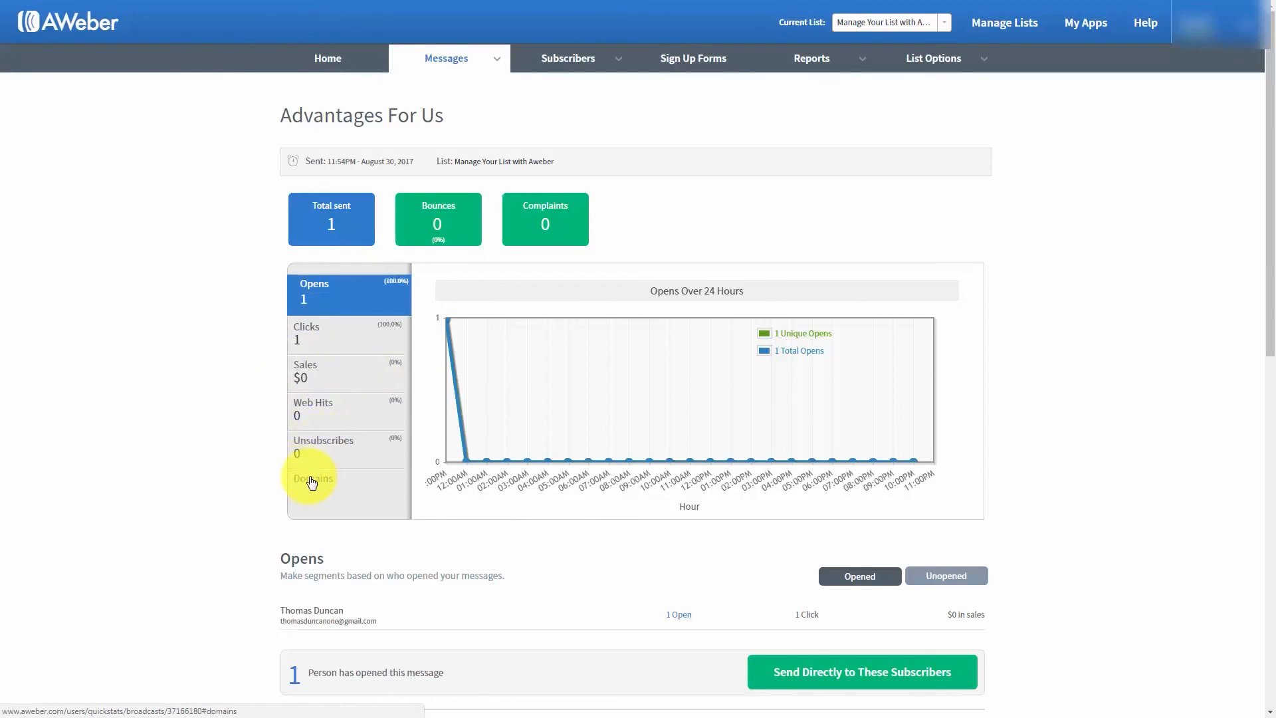
pyautogui.scroll(-1, 228, 448)
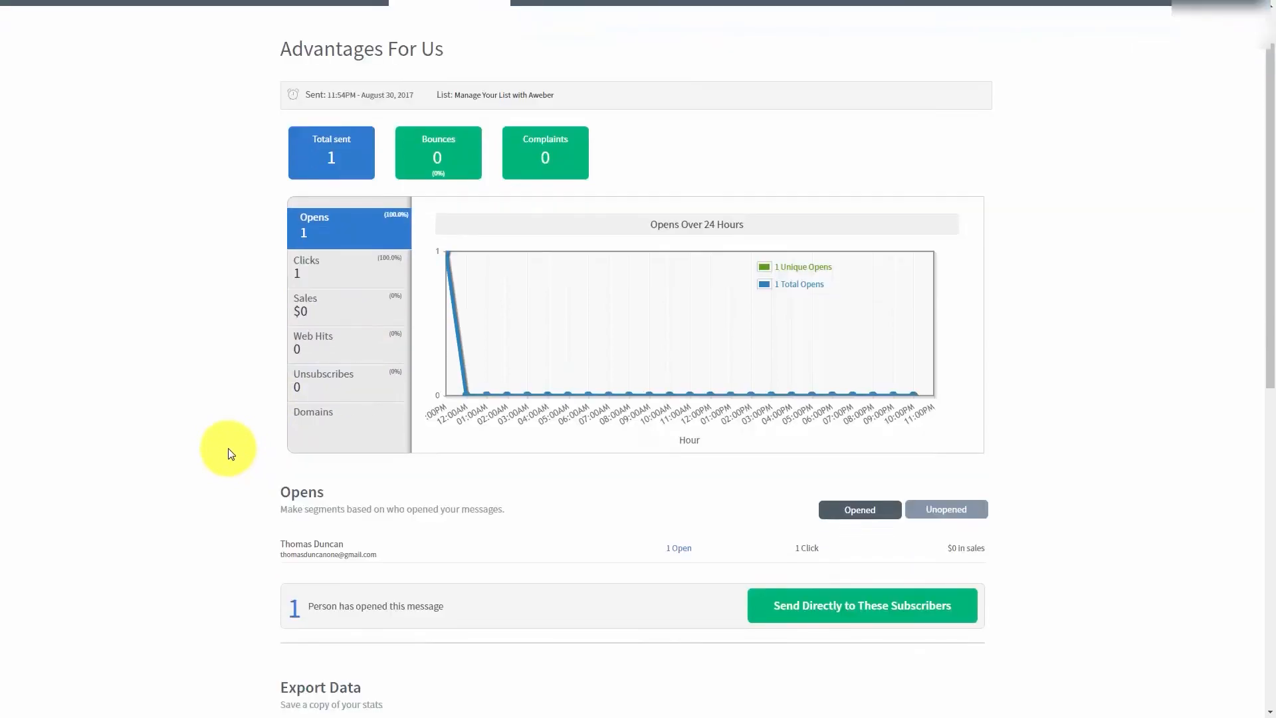
pyautogui.click(927, 510)
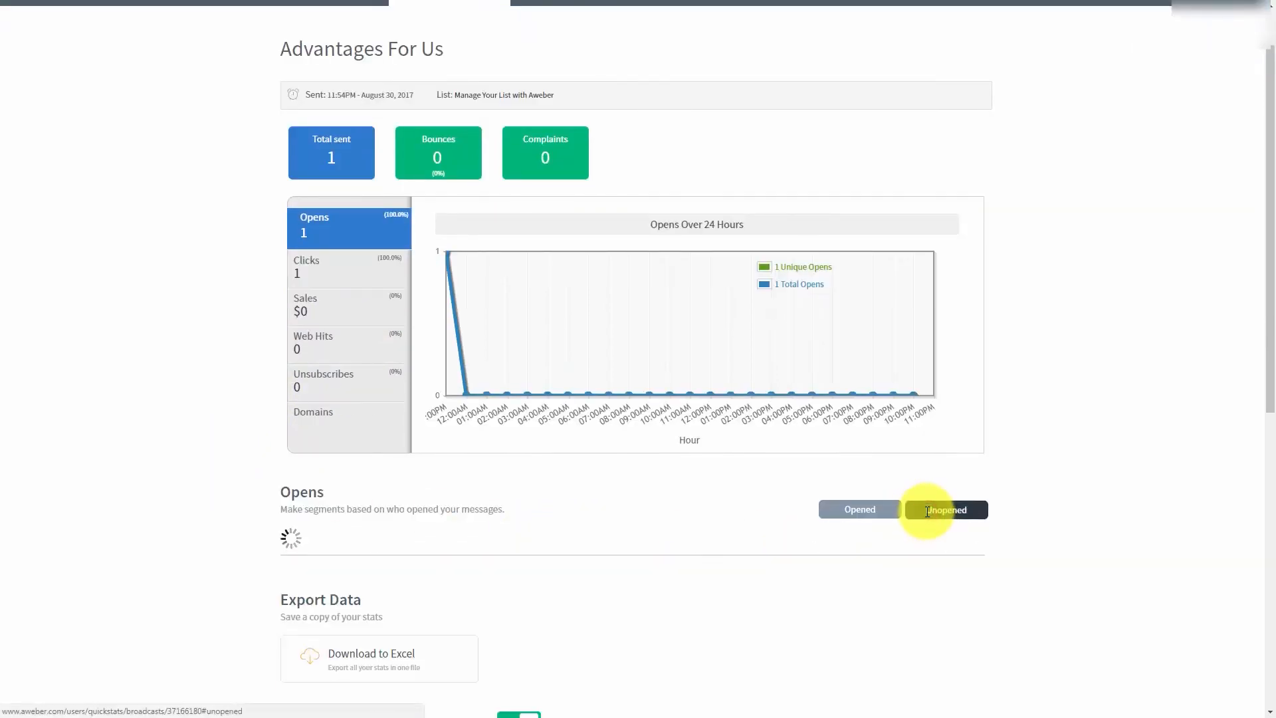
# - List the subscribers who opened the "Advantages For Us" broadcast and review their opens and clicks
pyautogui.click(841, 510)
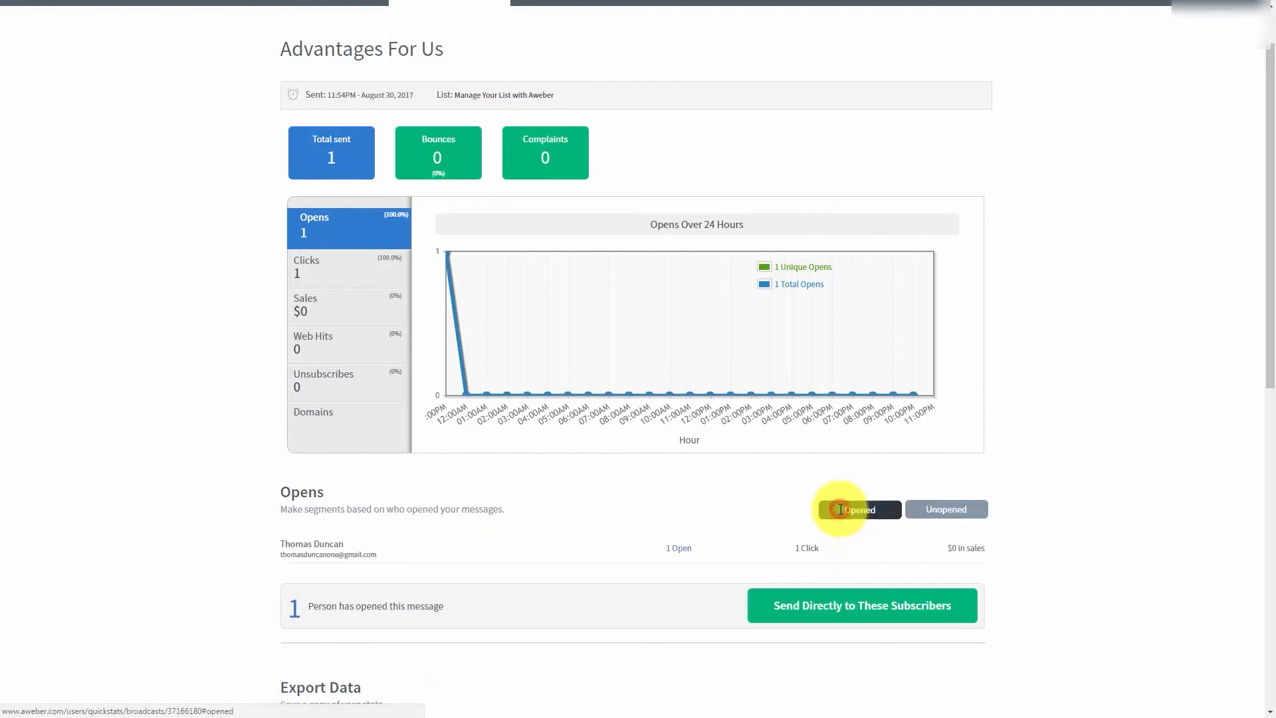
pyautogui.scroll(-1, 187, 410)
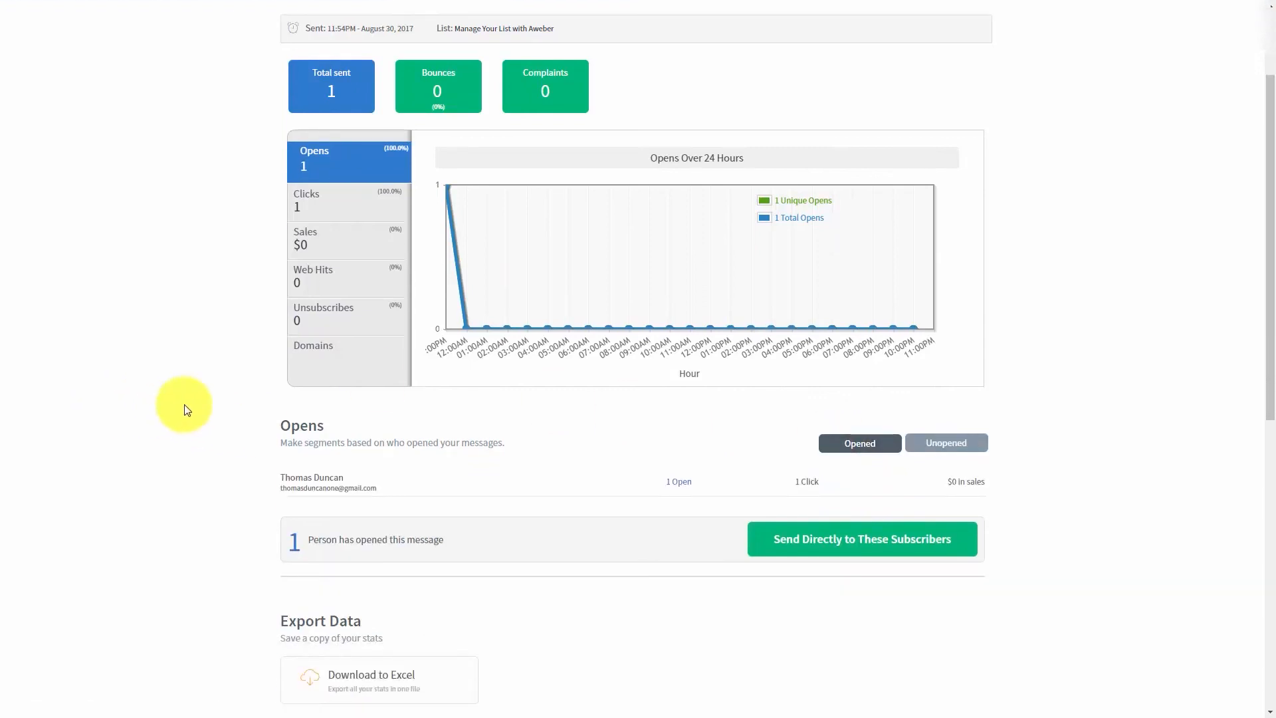
pyautogui.scroll(-1, 187, 410)
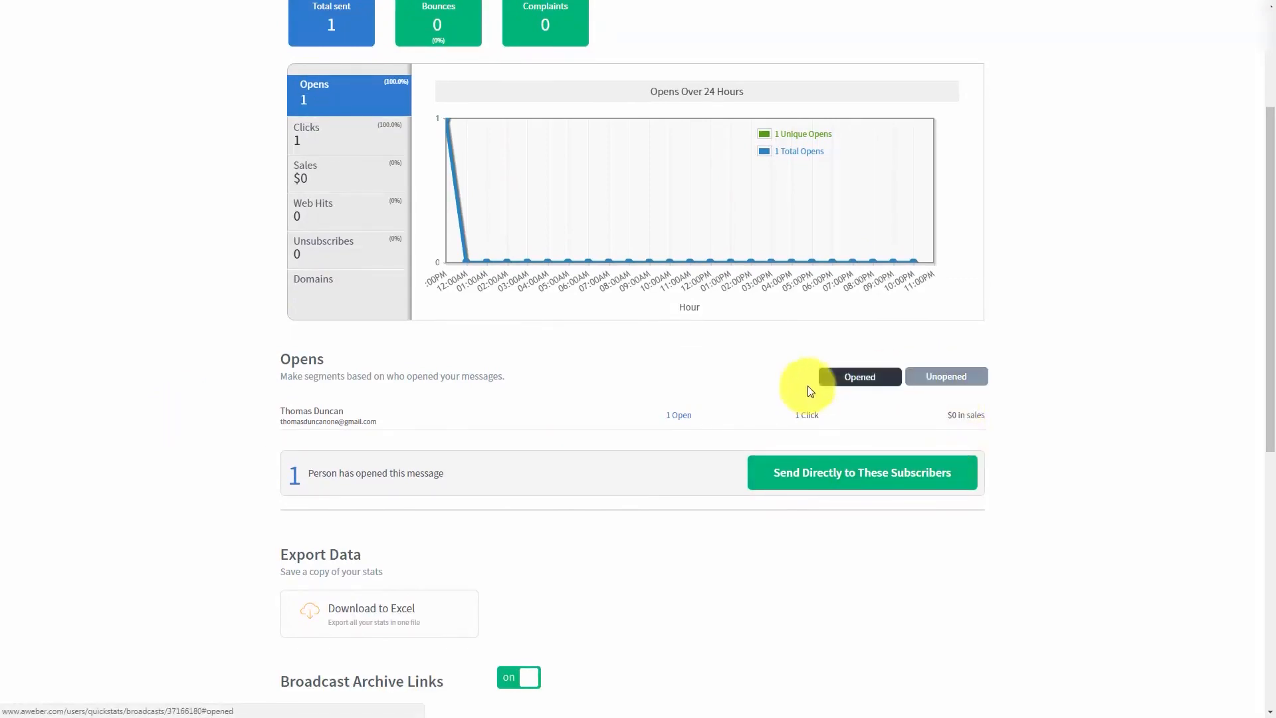
pyautogui.scroll(1, 413, 436)
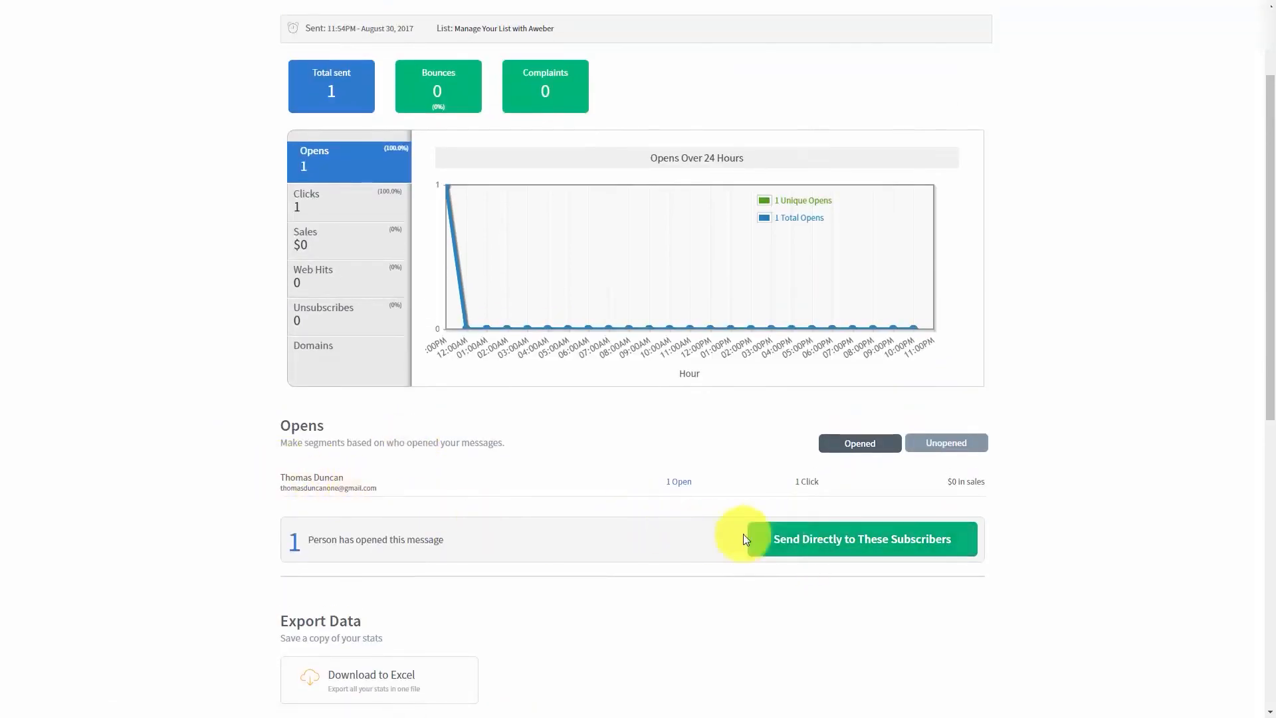
pyautogui.scroll(1, 648, 519)
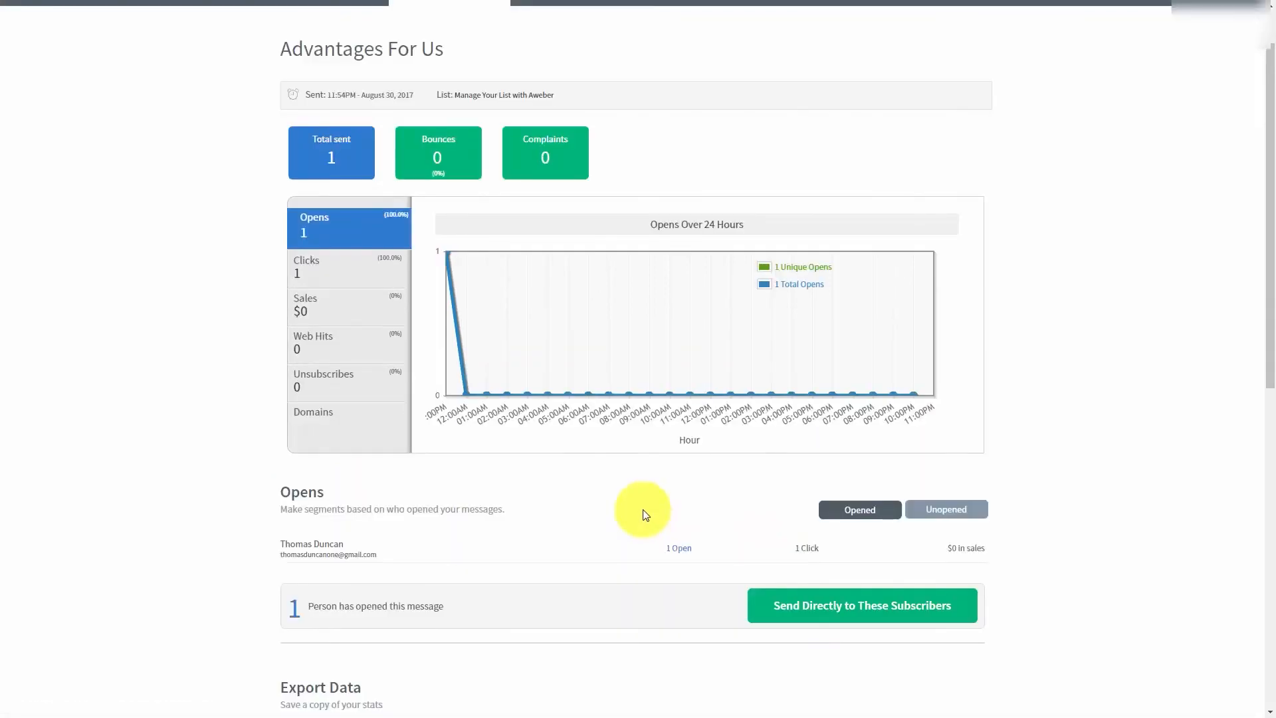
# - Create a segment from the subscribers who opened the message, naming it after the listed subscriber, and switch to the unopened list
pyautogui.click(781, 609)
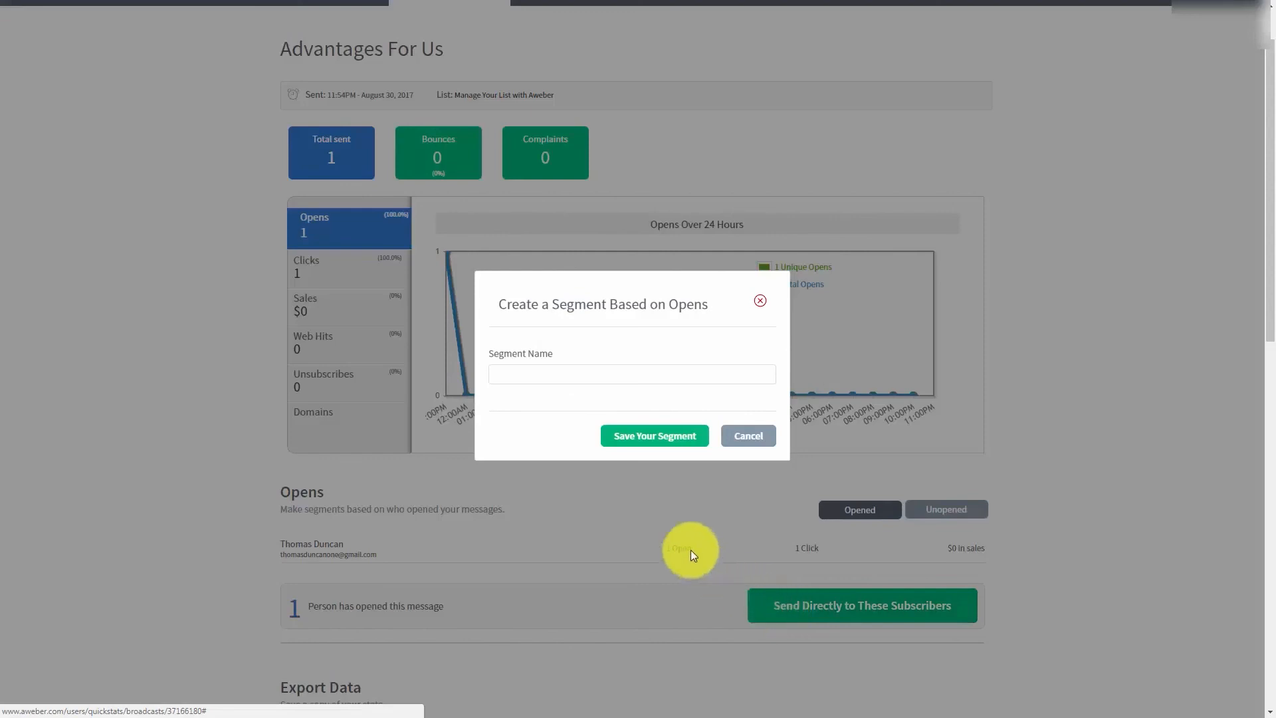
pyautogui.click(538, 375)
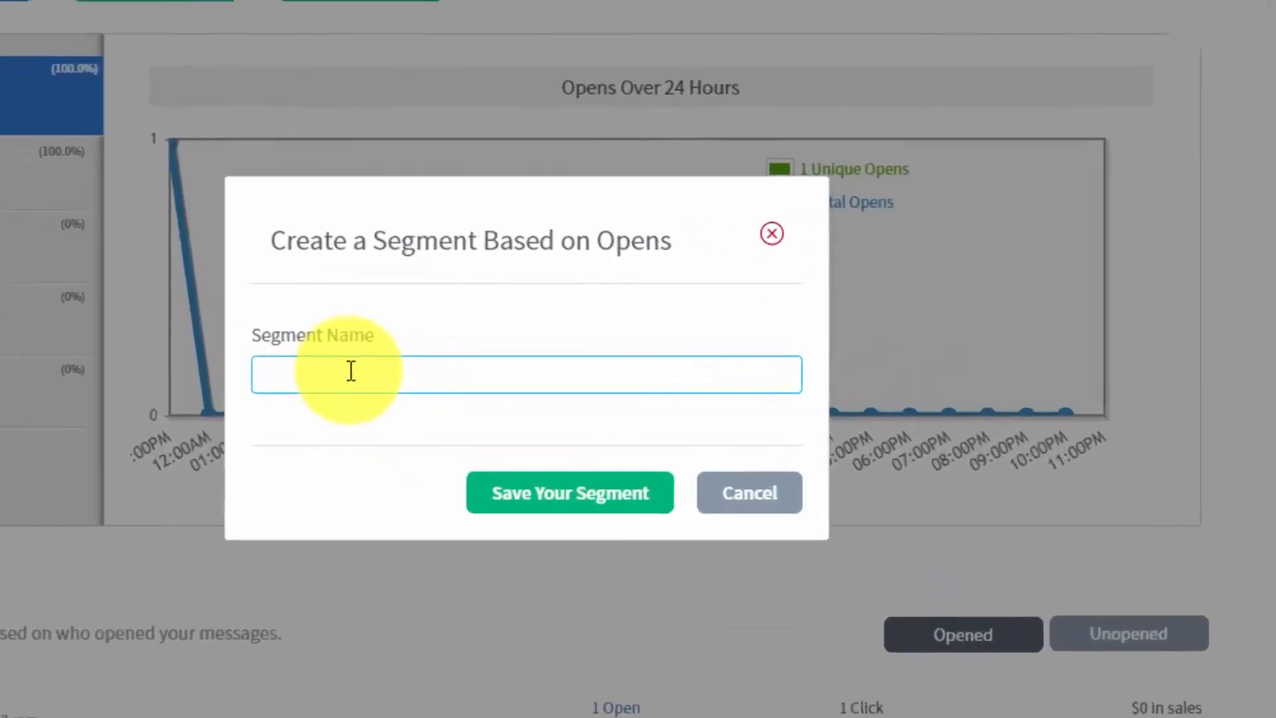
pyautogui.click(351, 370)
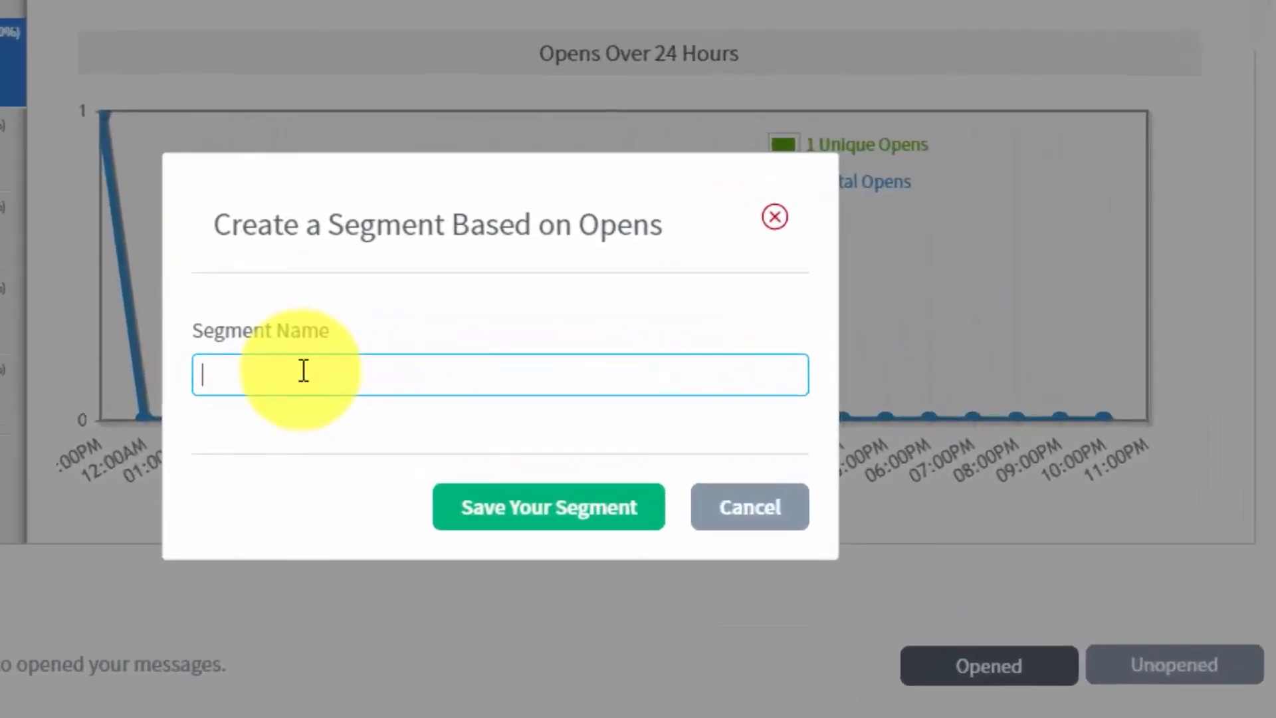
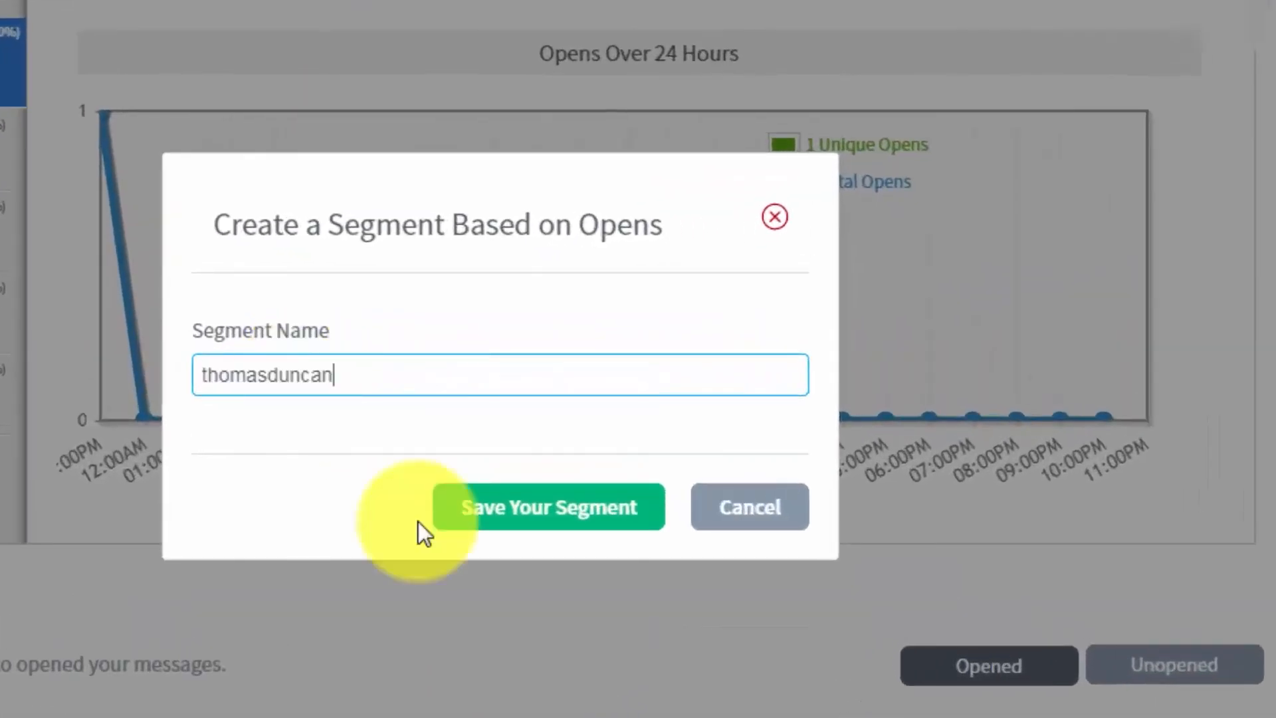
pyautogui.click(491, 520)
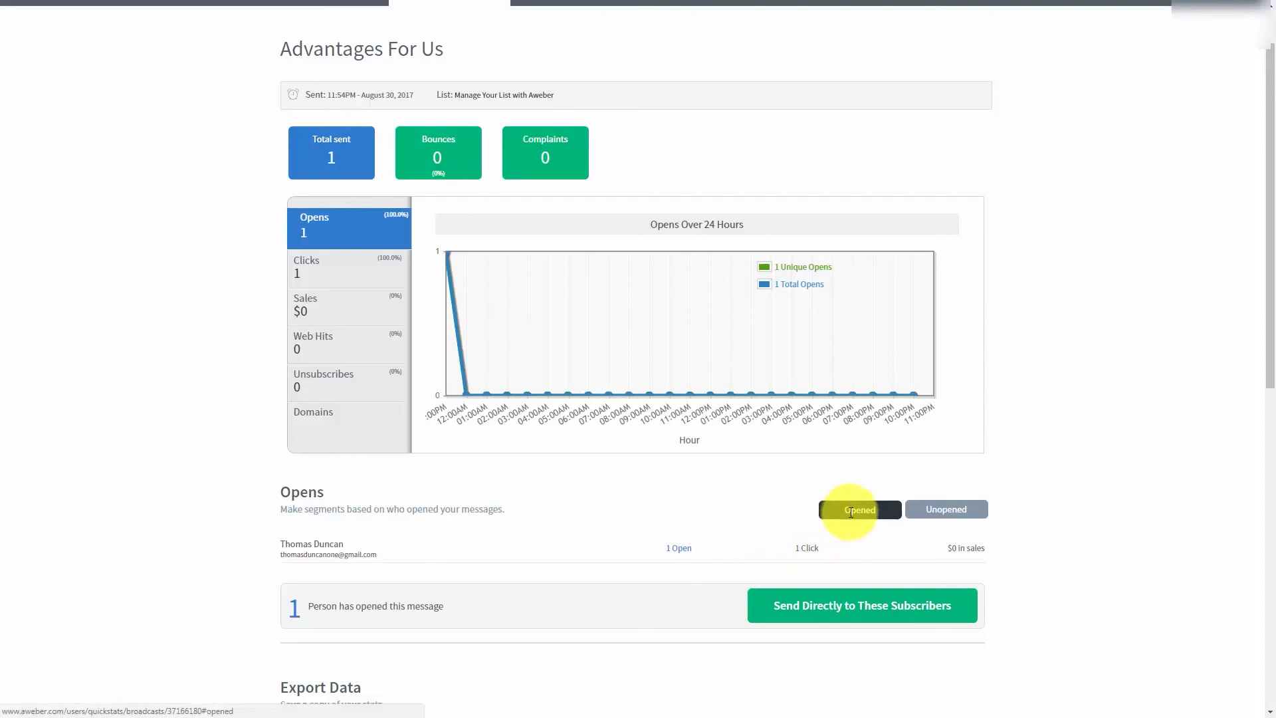
pyautogui.click(932, 510)
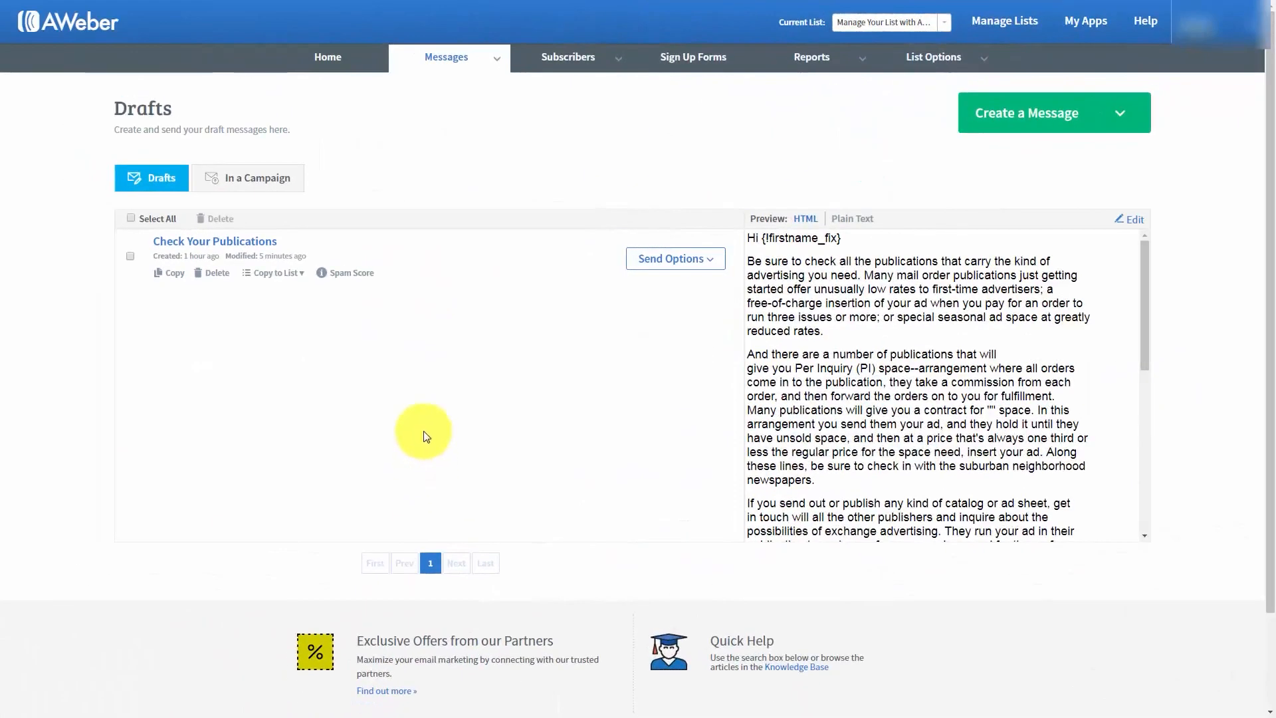
# - Schedule the "Check Your Publications" draft as a broadcast and apply the saved segment of openers as its recipients
pyautogui.click(713, 266)
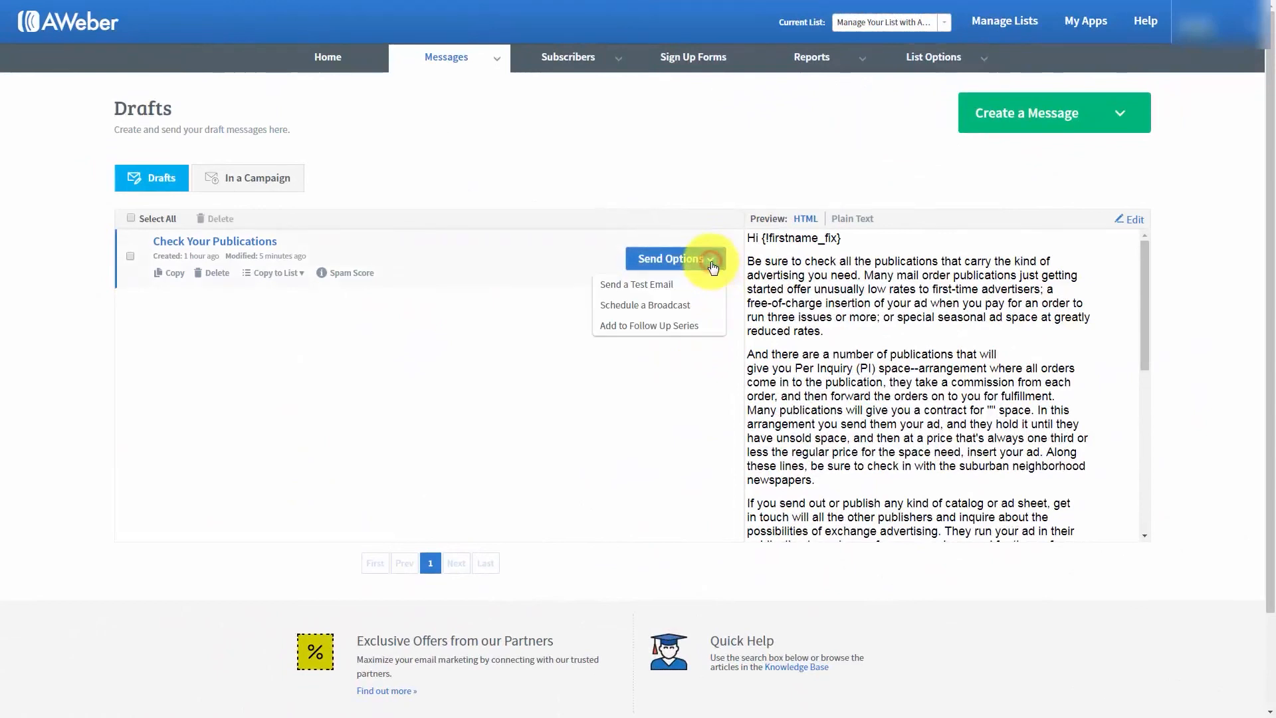
pyautogui.click(644, 305)
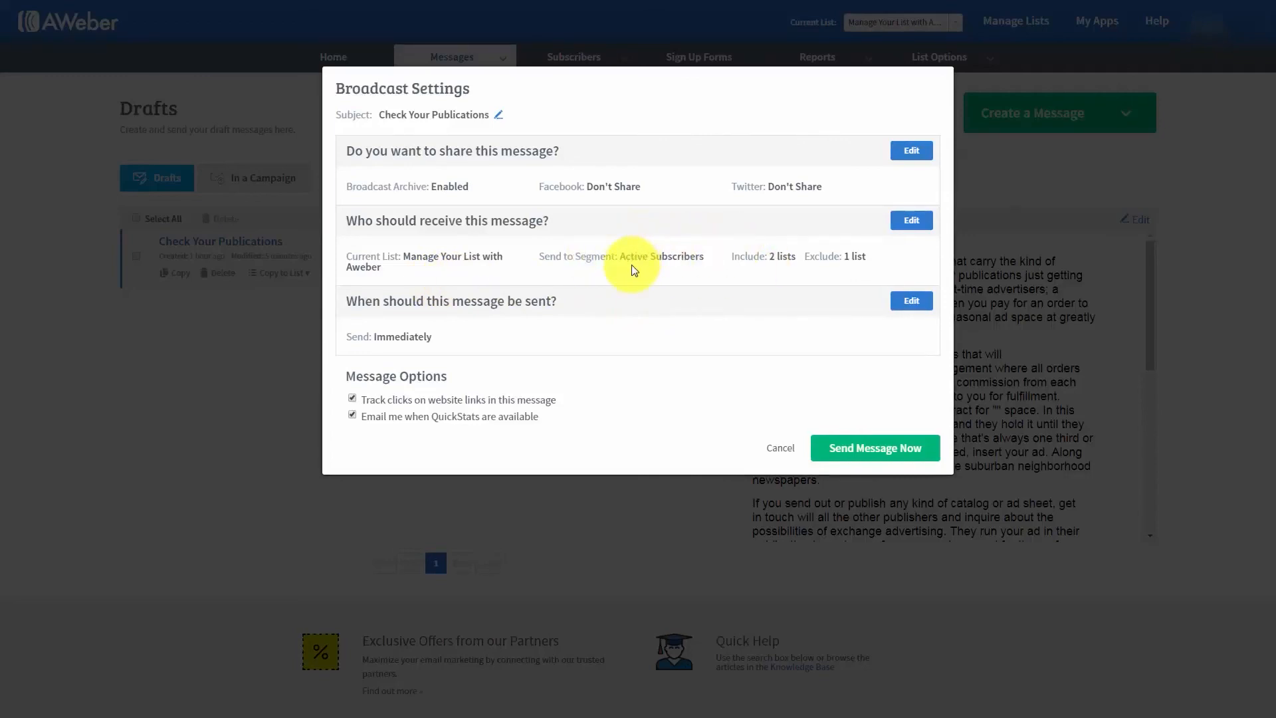
pyautogui.click(912, 220)
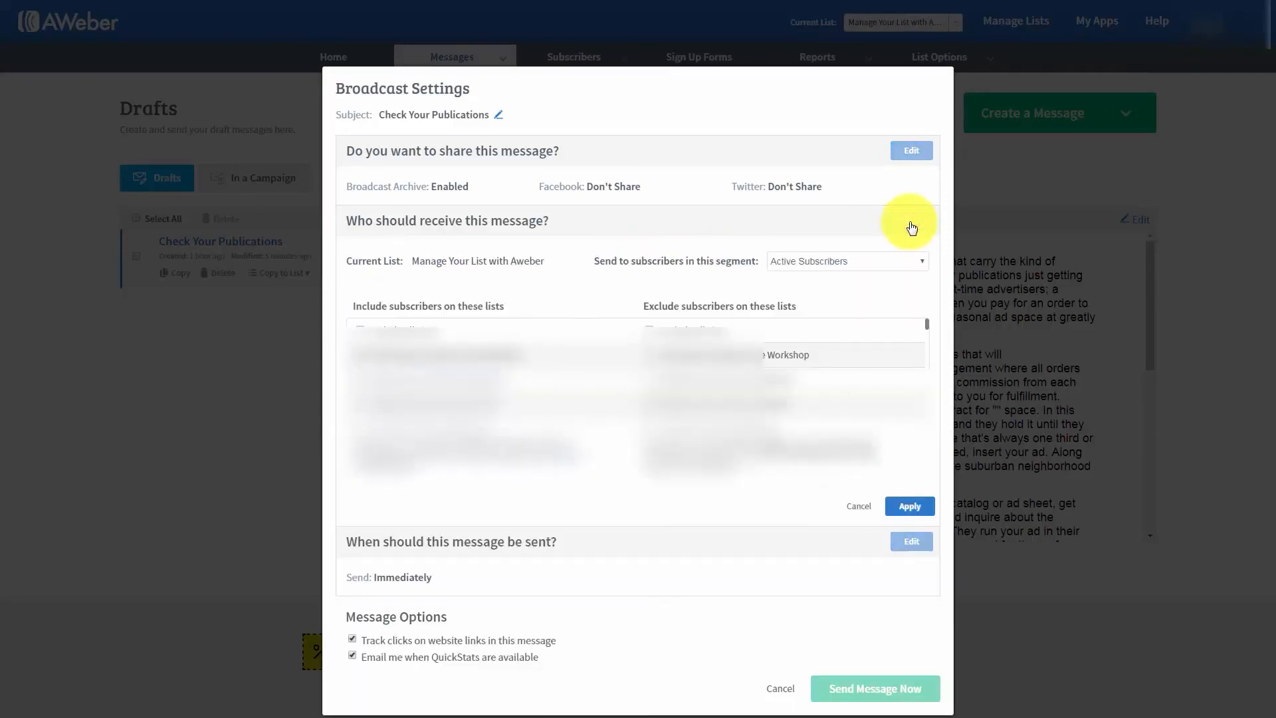
pyautogui.click(897, 265)
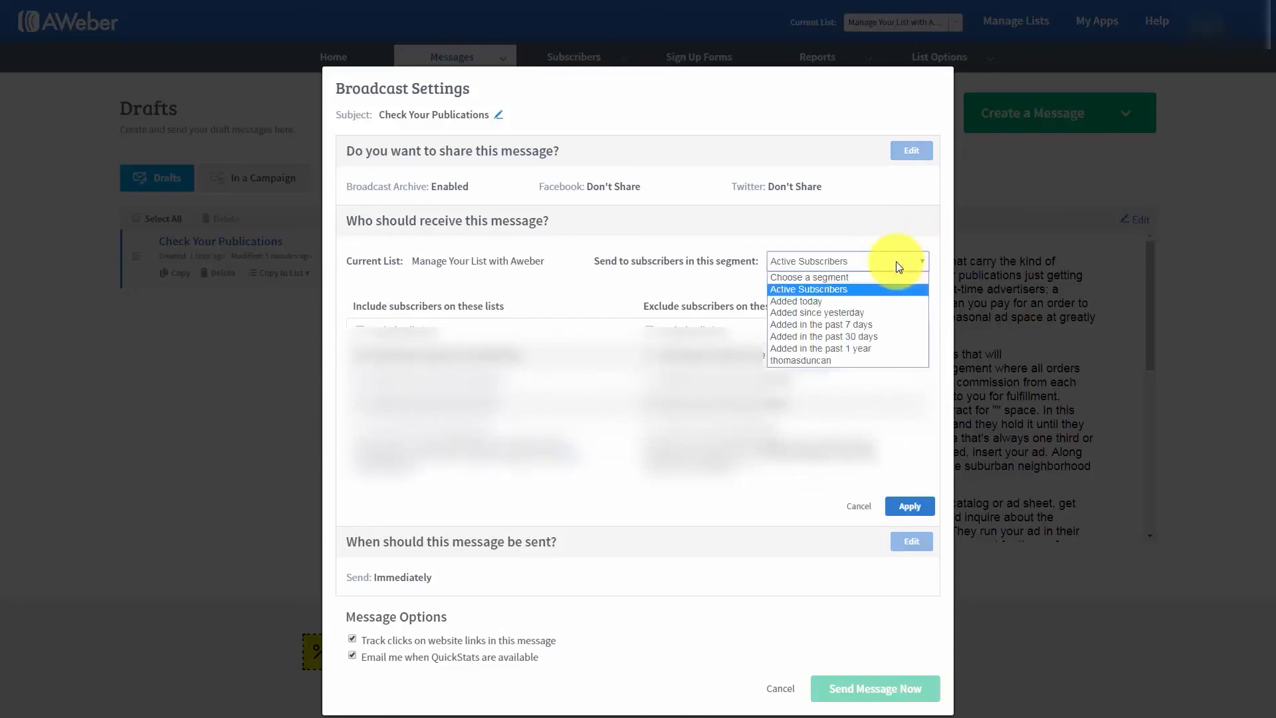
pyautogui.click(809, 361)
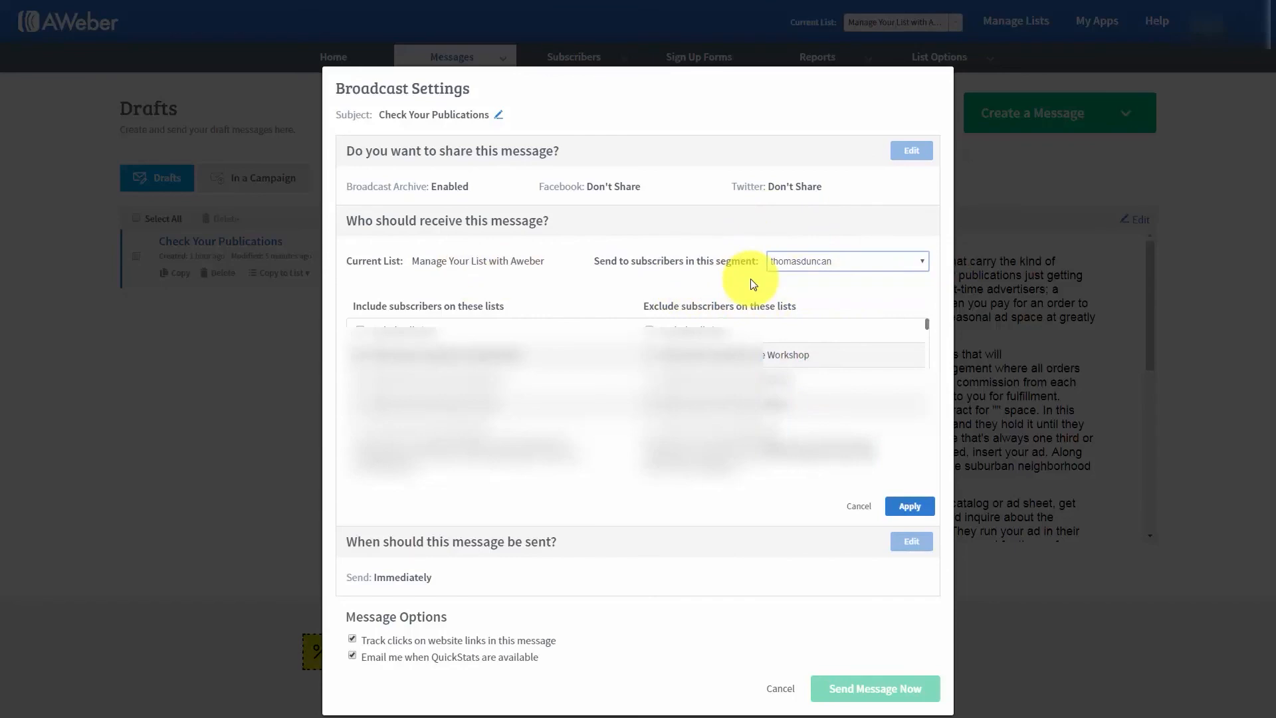
pyautogui.click(907, 507)
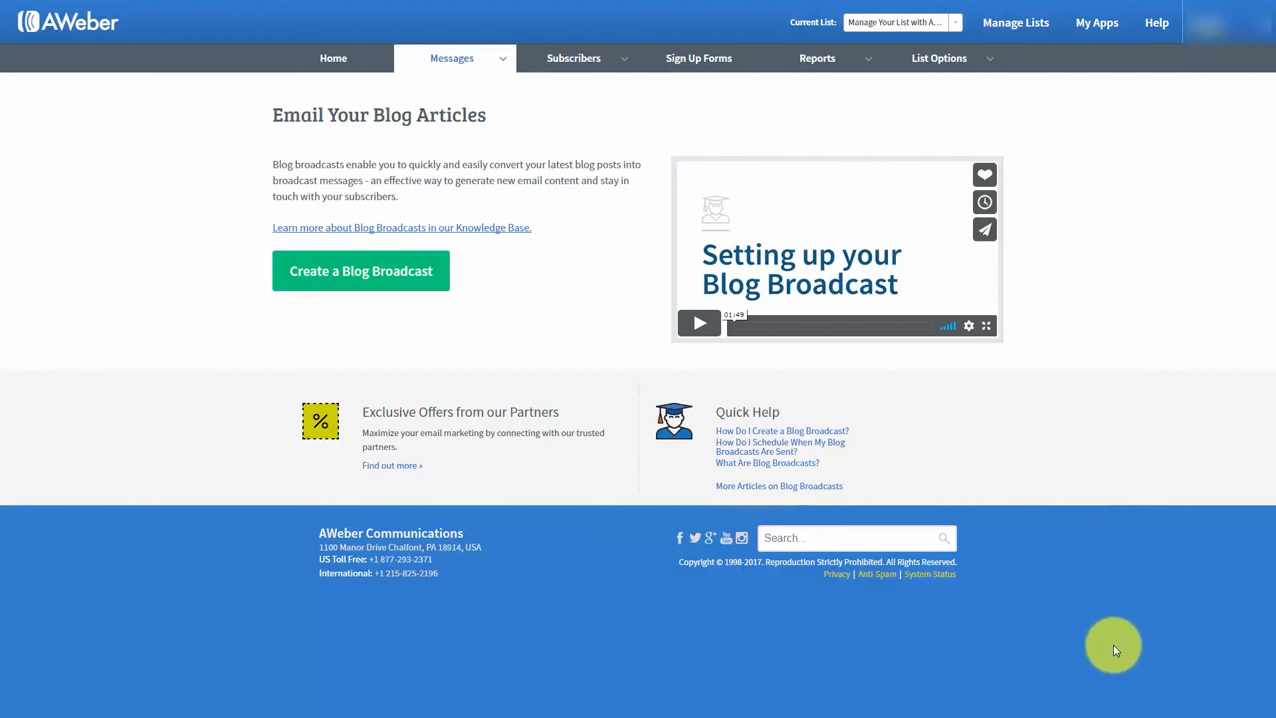
# - Create a blog broadcast with the subject "{!firstname_fix}, New Post Haon"
pyautogui.moveTo(500, 62)
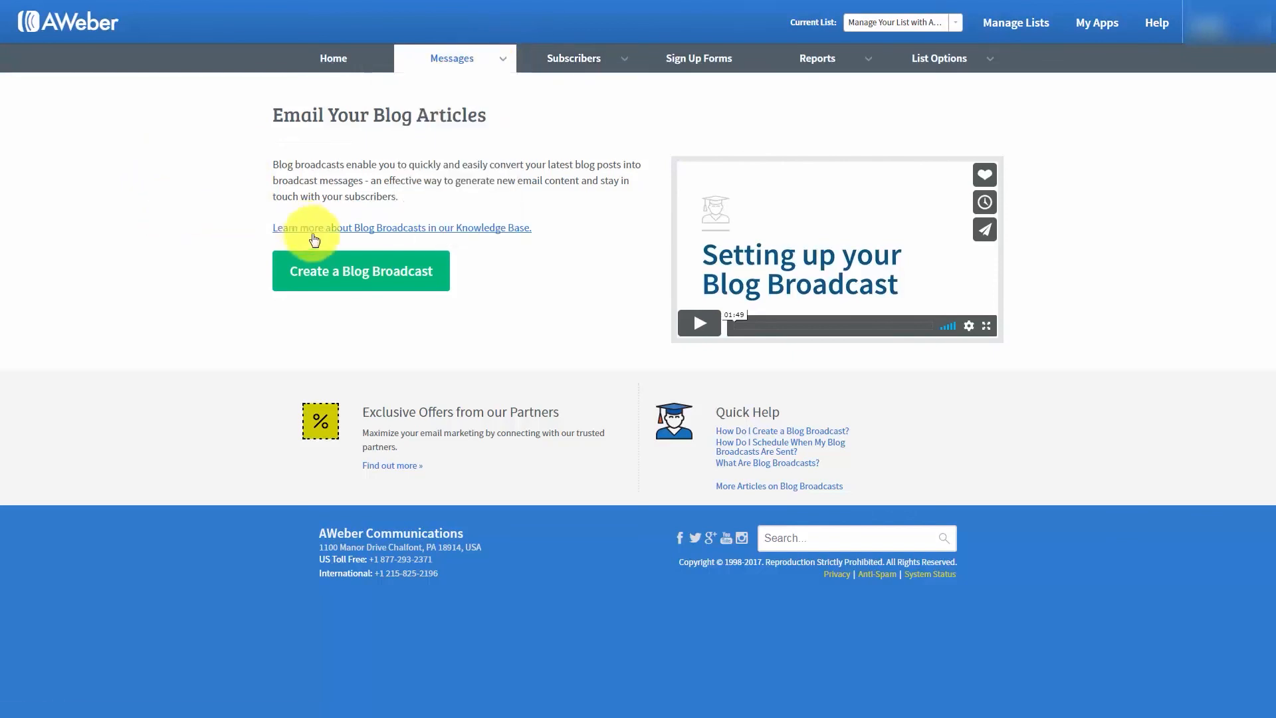
pyautogui.click(345, 279)
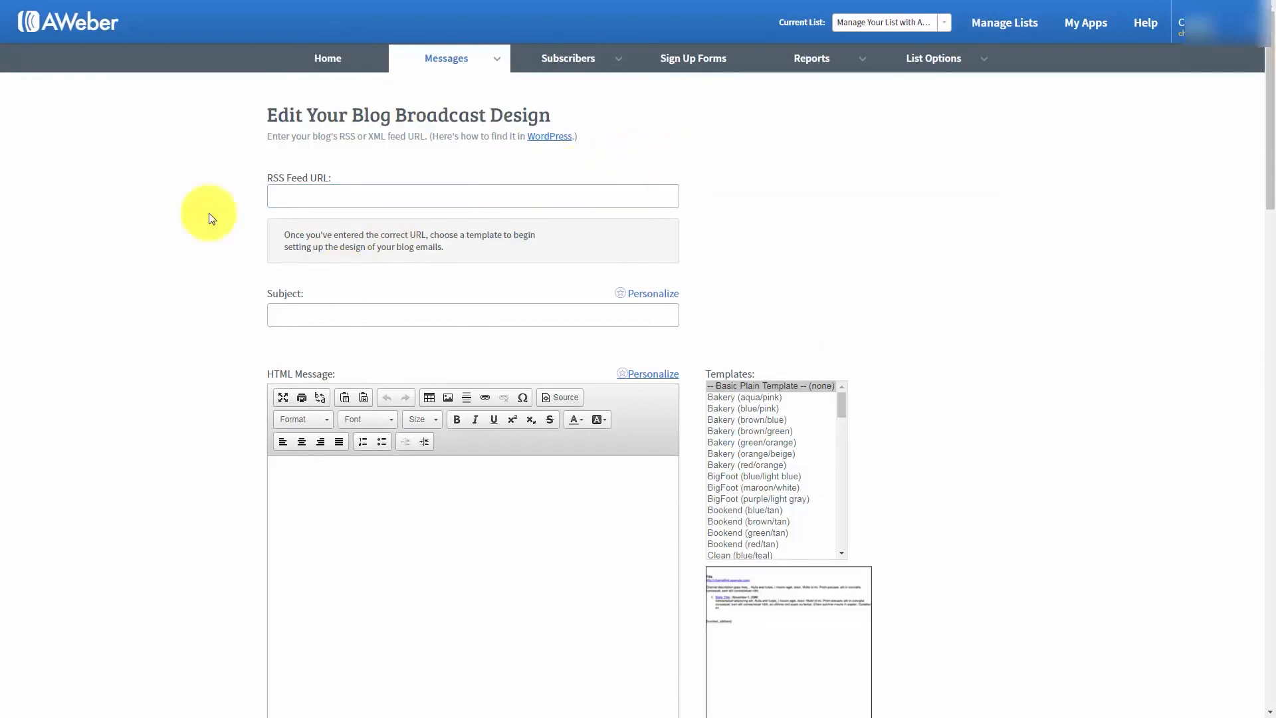
pyautogui.click(293, 199)
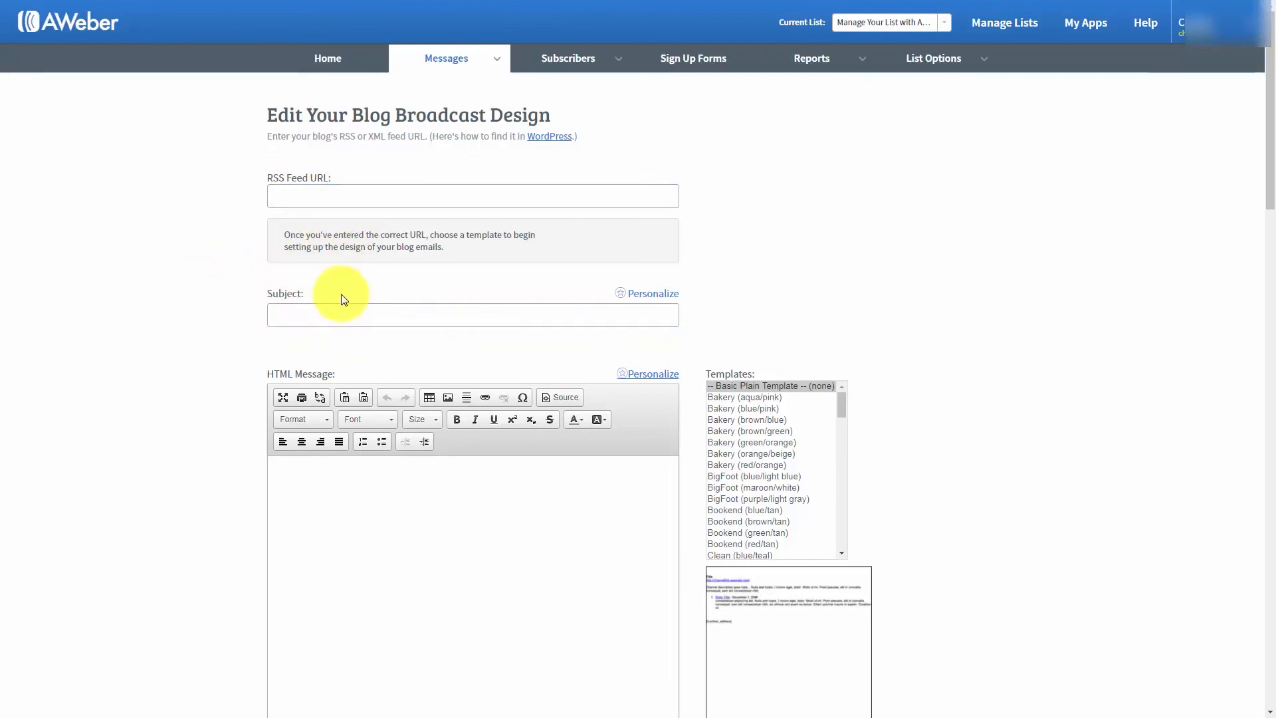
pyautogui.click(303, 317)
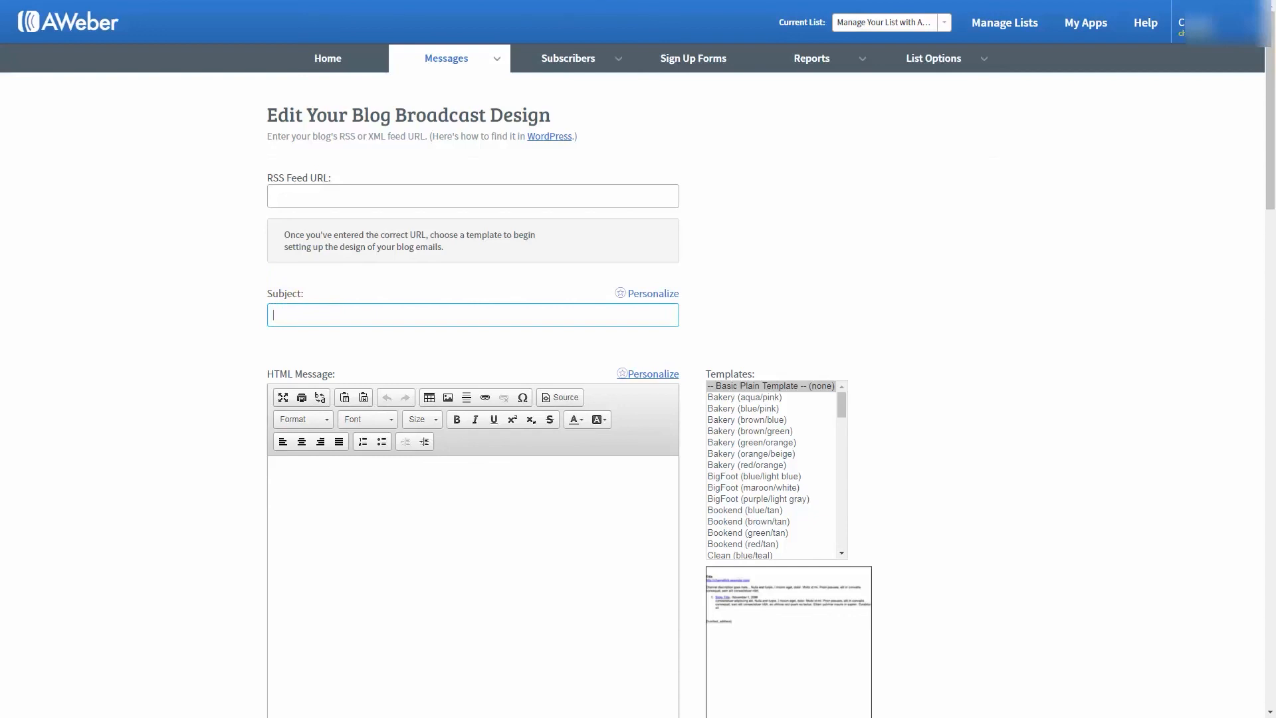
pyautogui.write('New Post Haon')
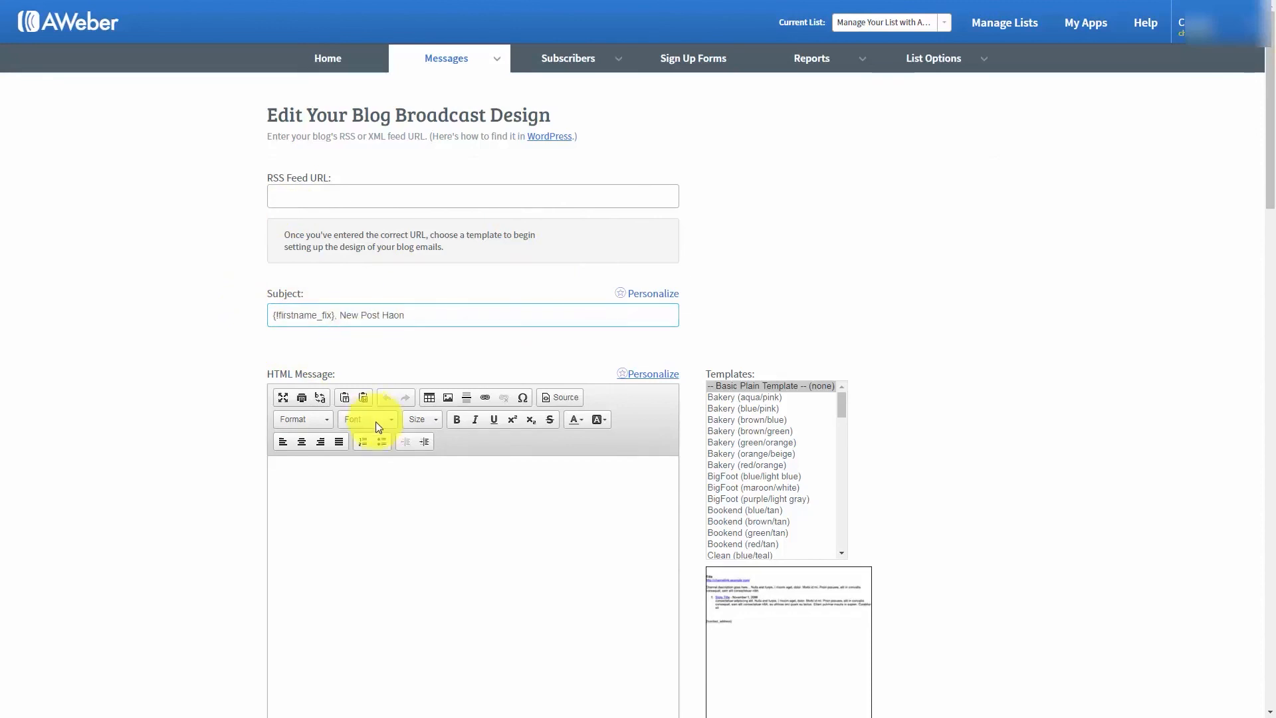
# - Write "{!firstname_fix} We've got new content for you. Here it is..." as the HTML message and copy it into the plain text message
pyautogui.scroll(-1, 376, 421)
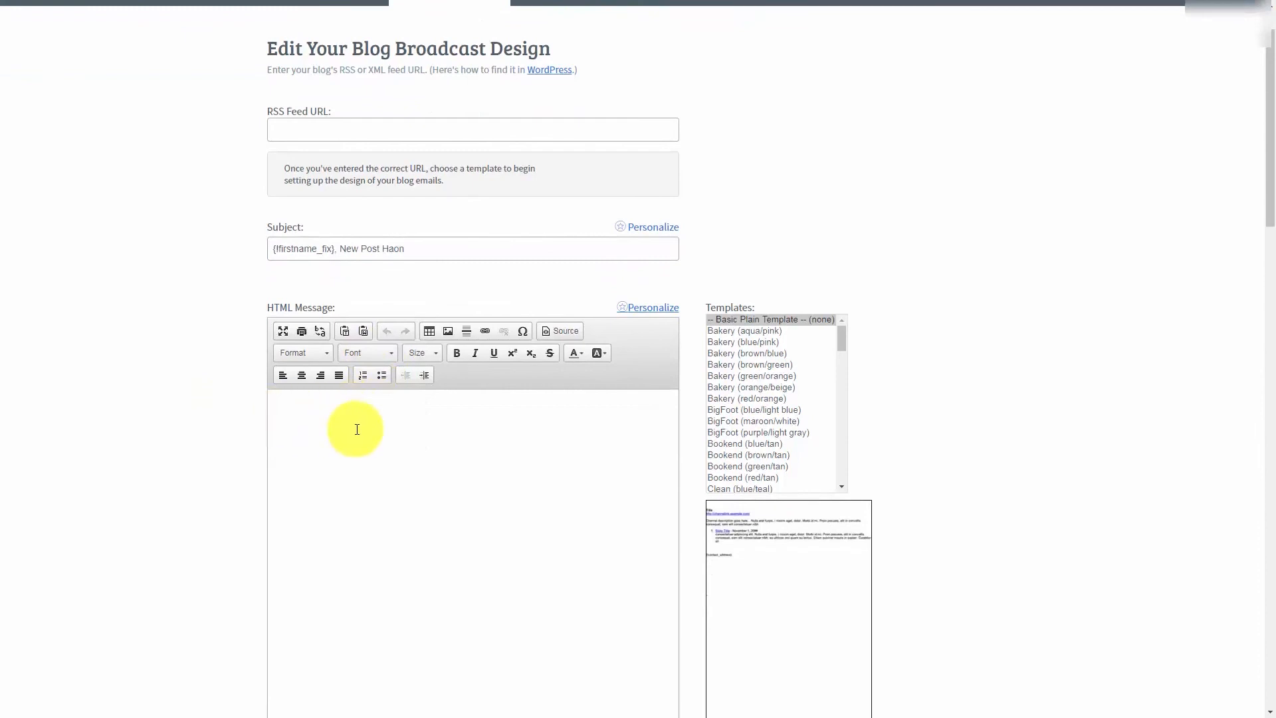
pyautogui.scroll(1, 357, 429)
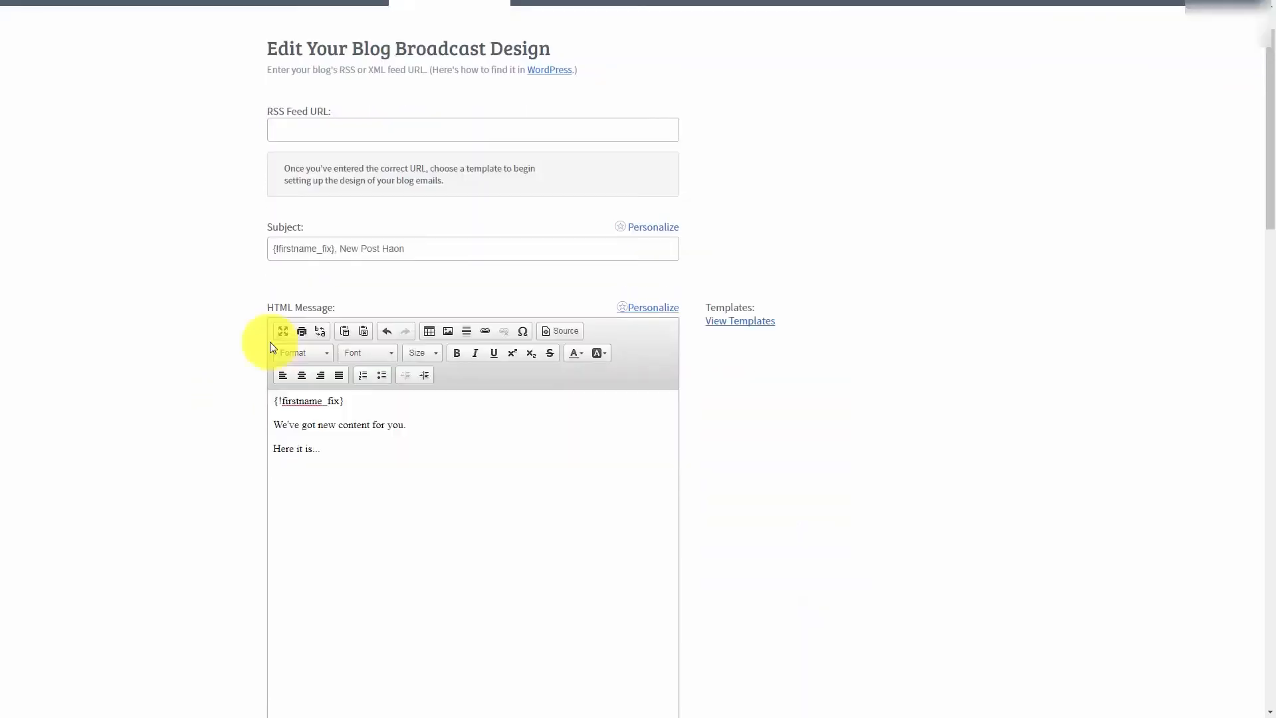
pyautogui.moveTo(334, 448); pyautogui.dragTo(273, 401)
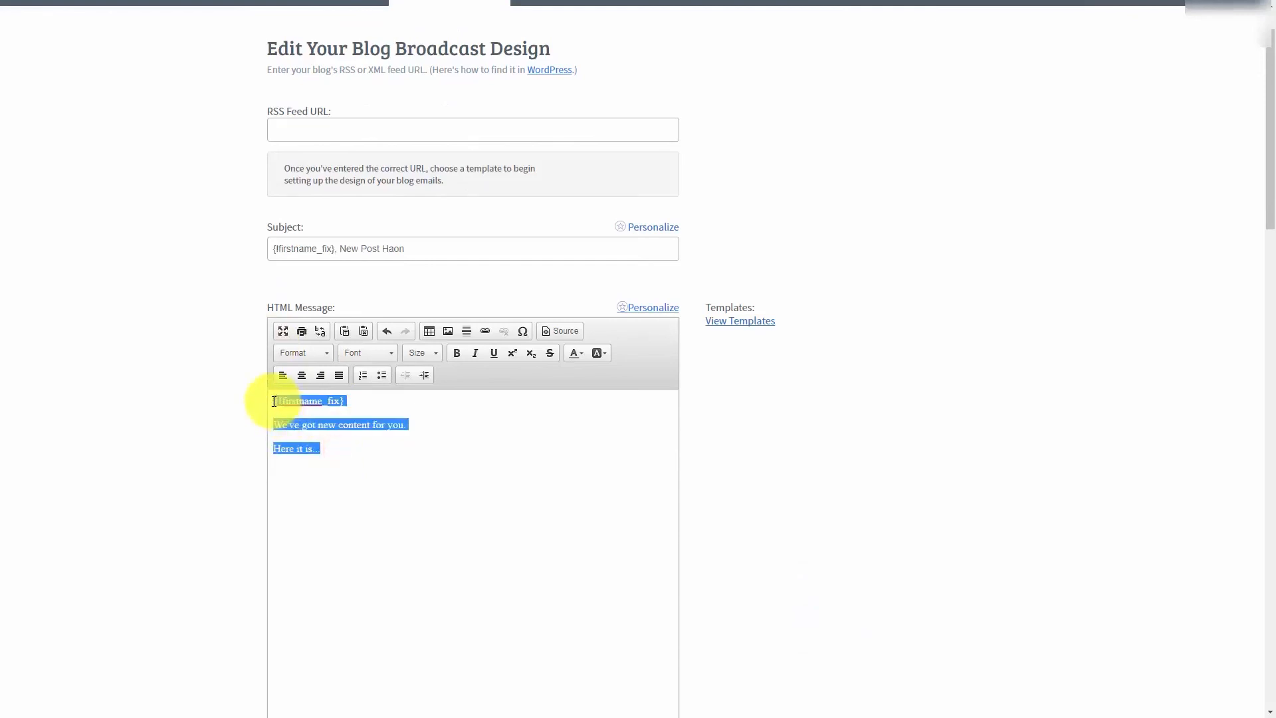
pyautogui.hotkey('ctrl', 'c')
pyautogui.scroll(-4, 271, 379)
pyautogui.click(341, 555)
pyautogui.hotkey('ctrl', 'v')
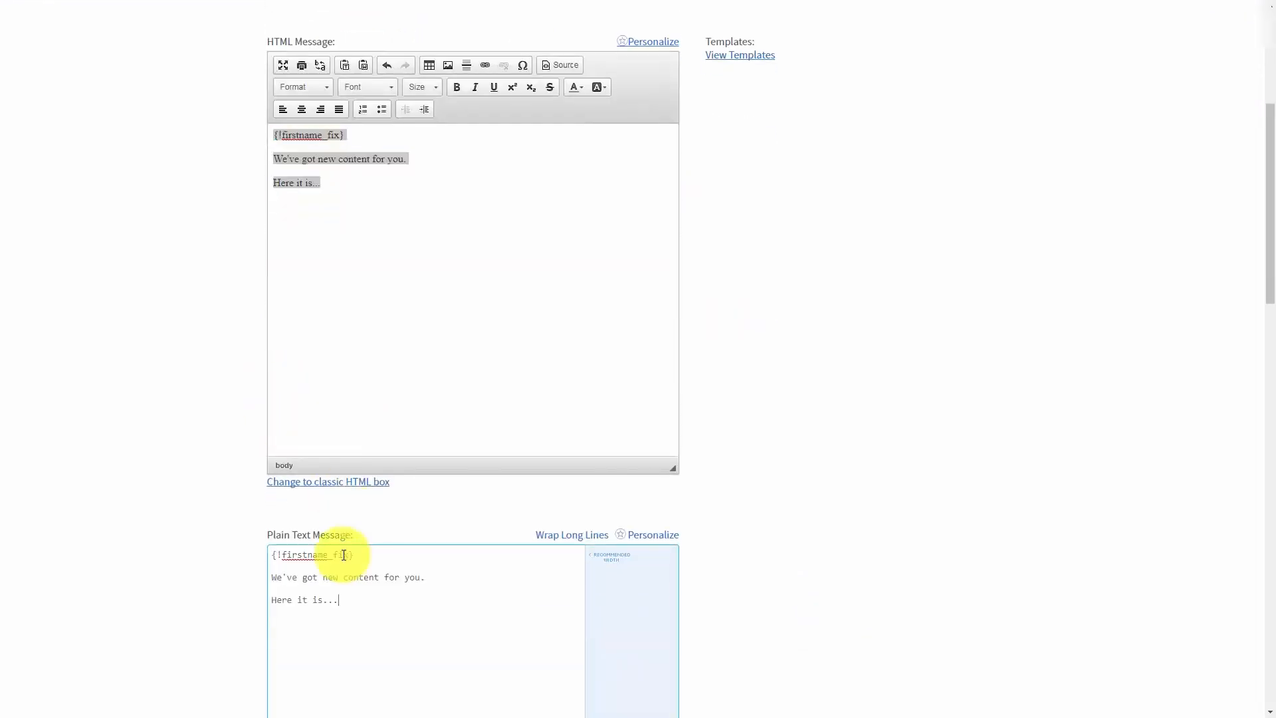
pyautogui.scroll(2, 382, 524)
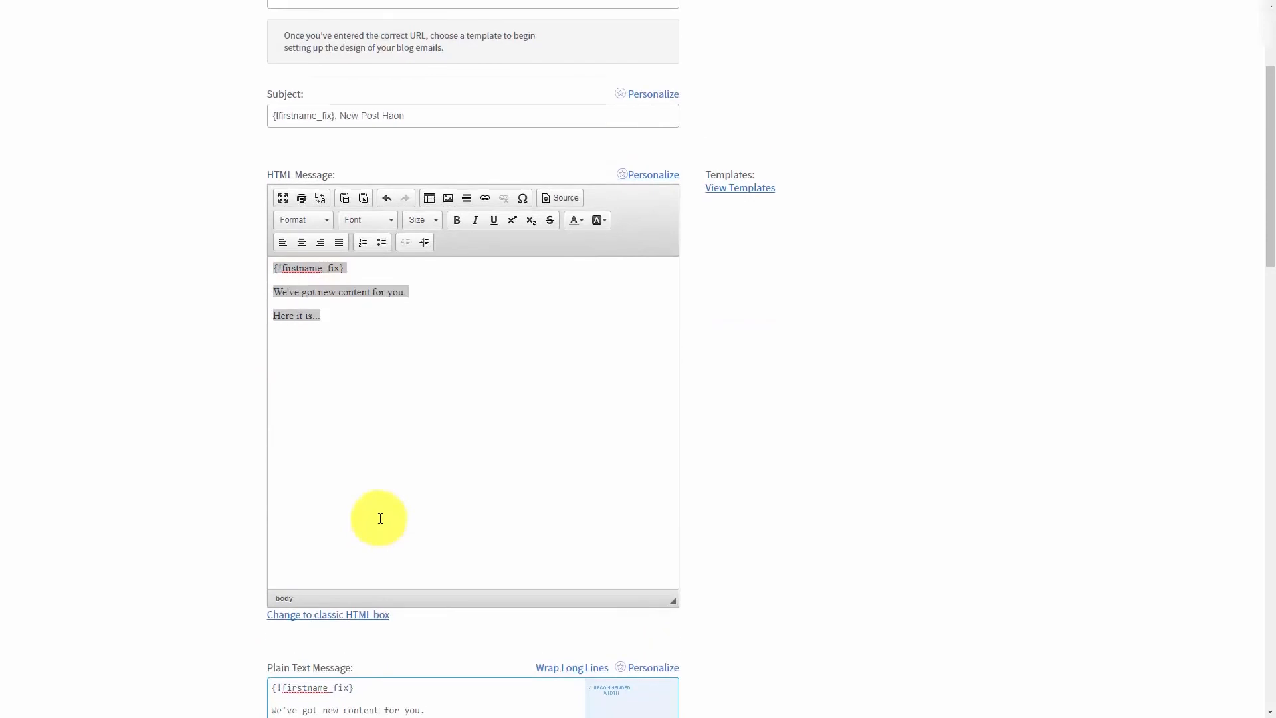
pyautogui.scroll(3, 380, 519)
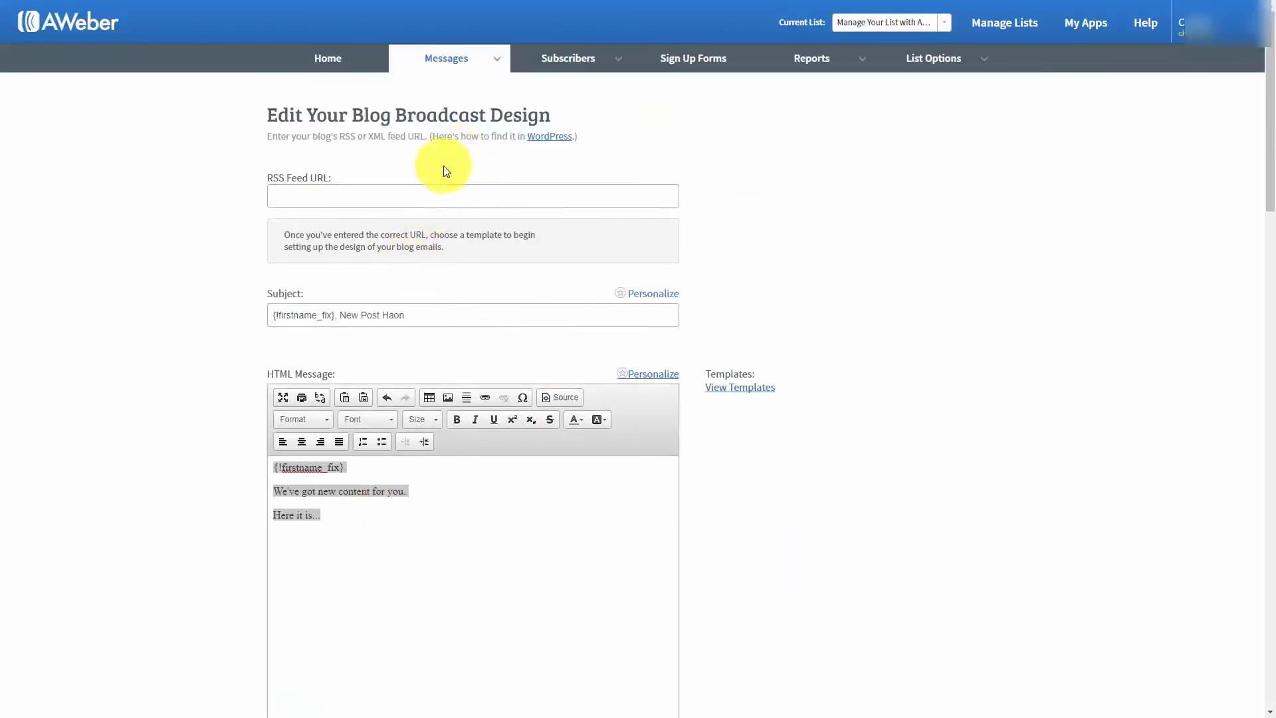
pyautogui.click(545, 144)
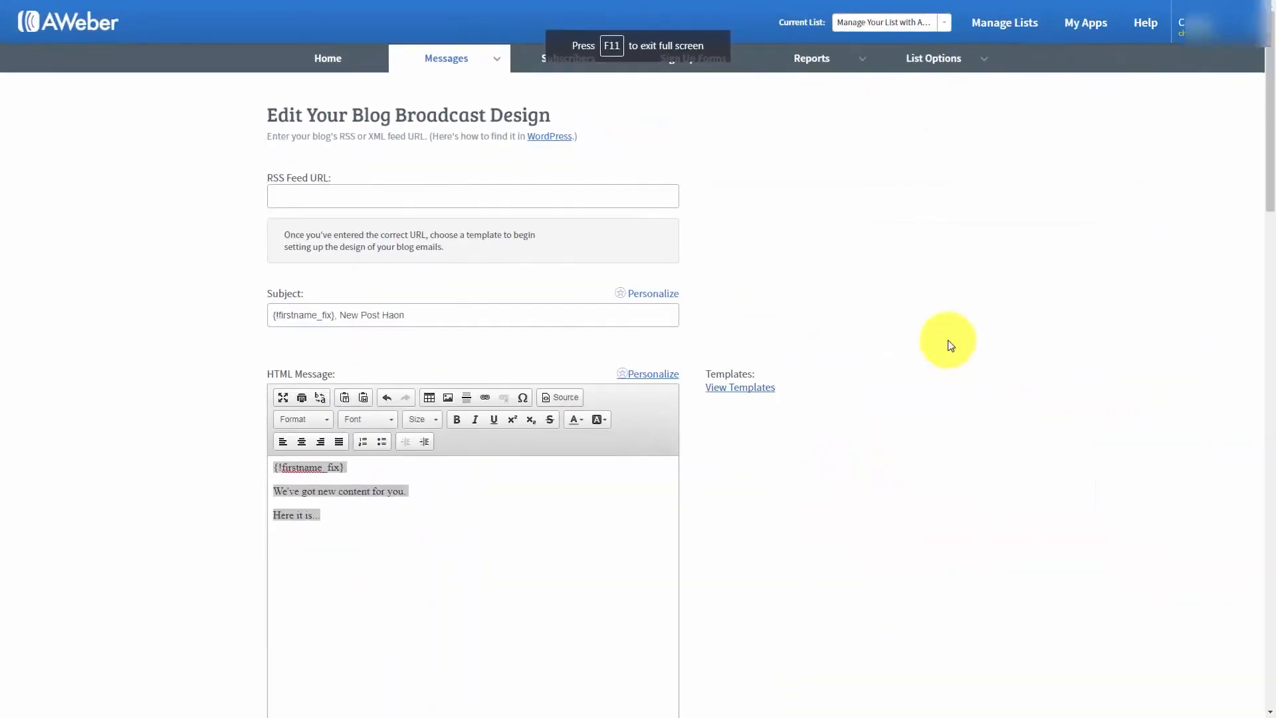
pyautogui.click(293, 189)
pyautogui.rightClick(292, 192)
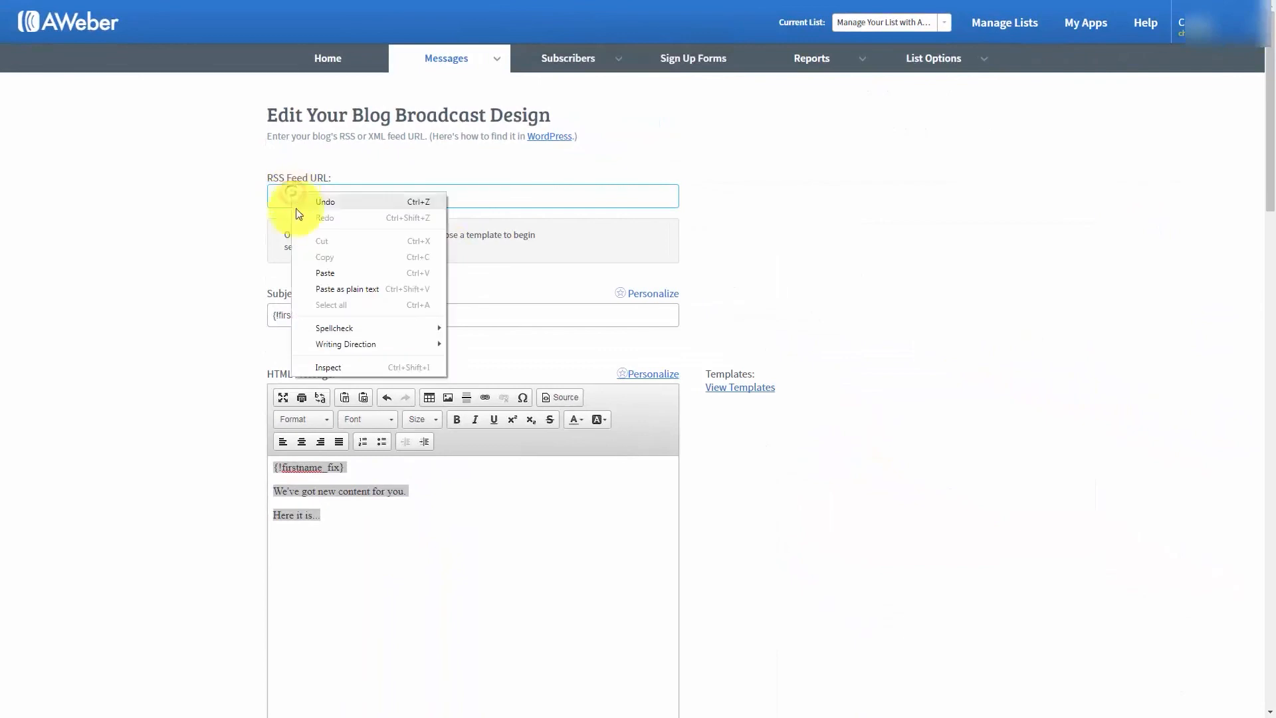
pyautogui.click(318, 273)
pyautogui.click(227, 300)
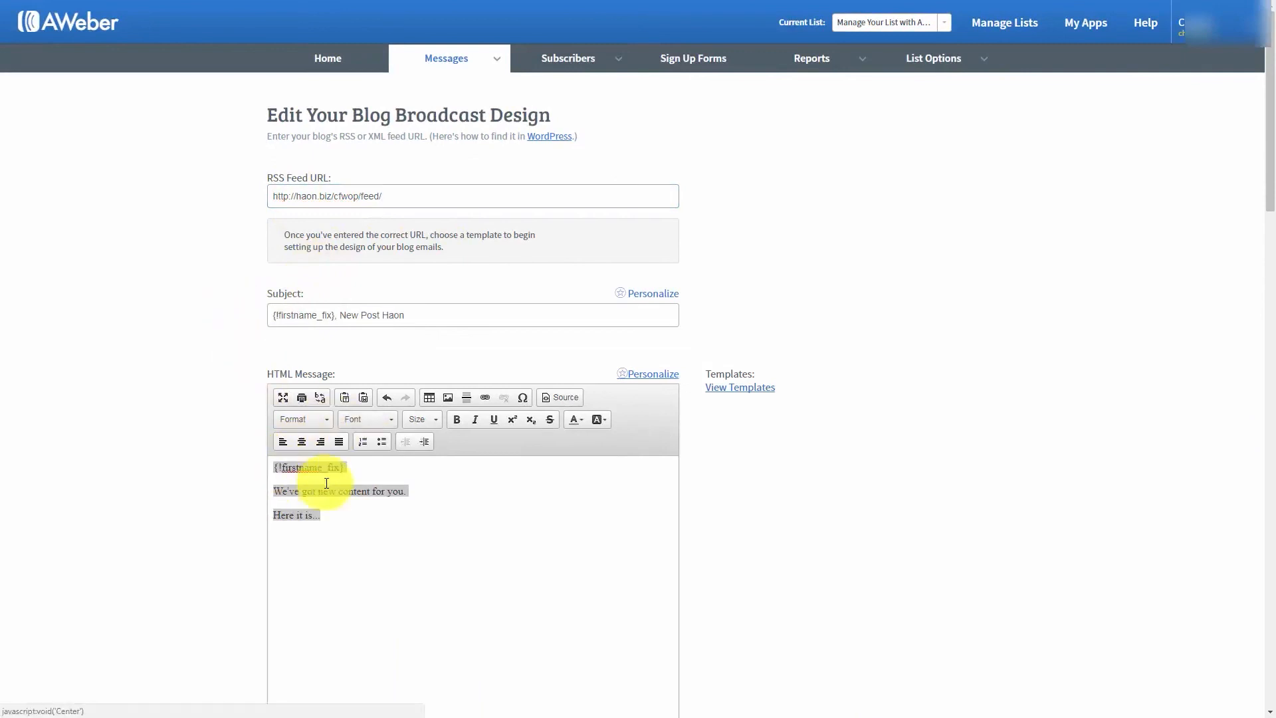
pyautogui.click(732, 389)
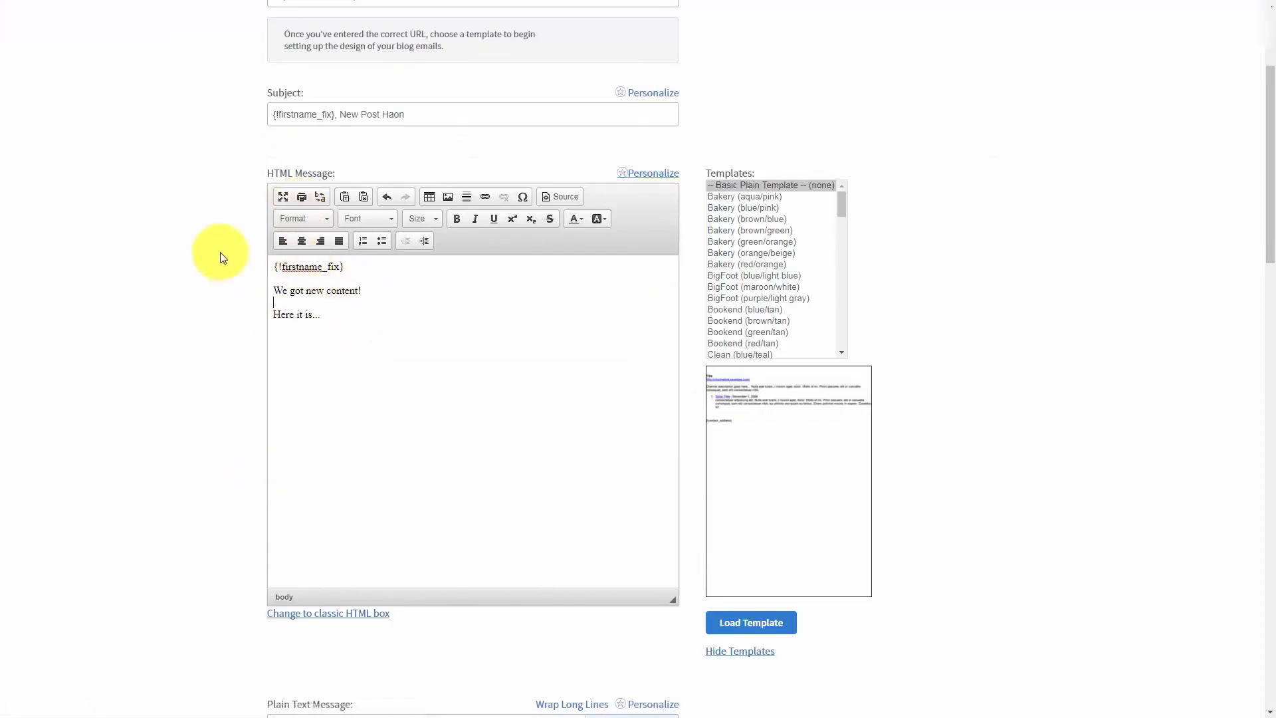
# - Review the send times and try the specific-day frequency with automatic sending, then return to sending by number of new items
pyautogui.scroll(-10, 220, 252)
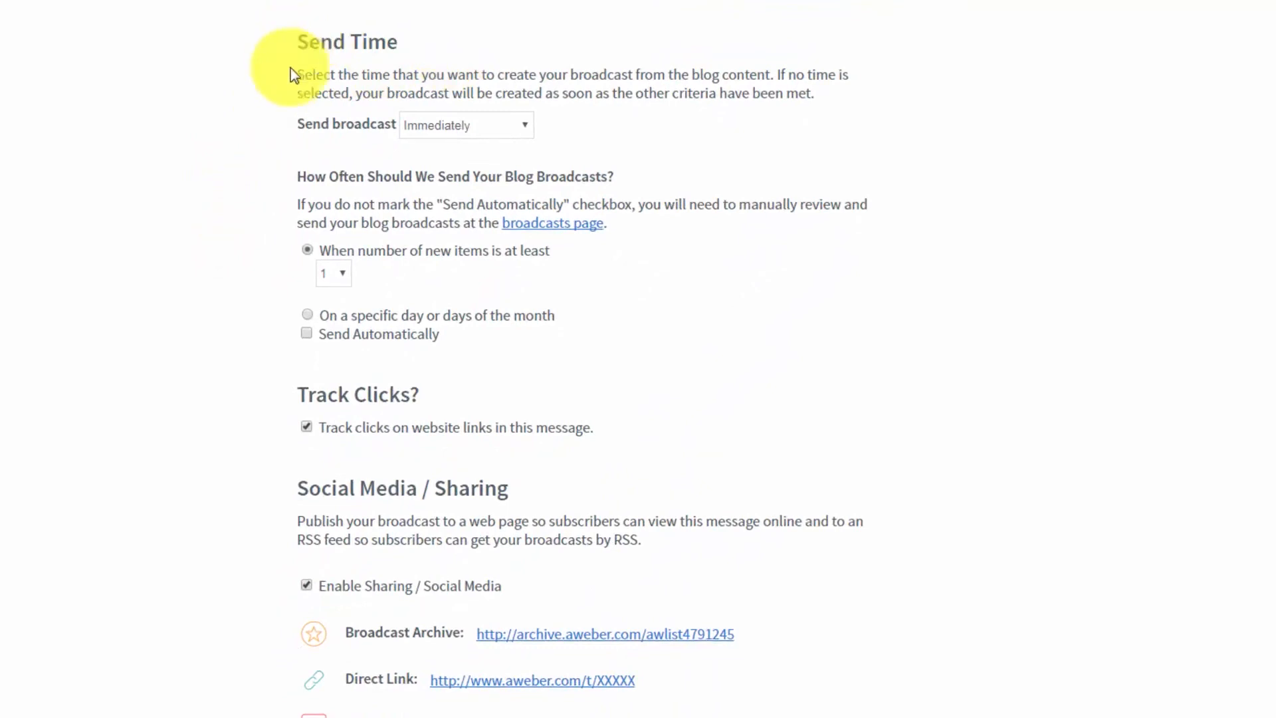
pyautogui.click(520, 135)
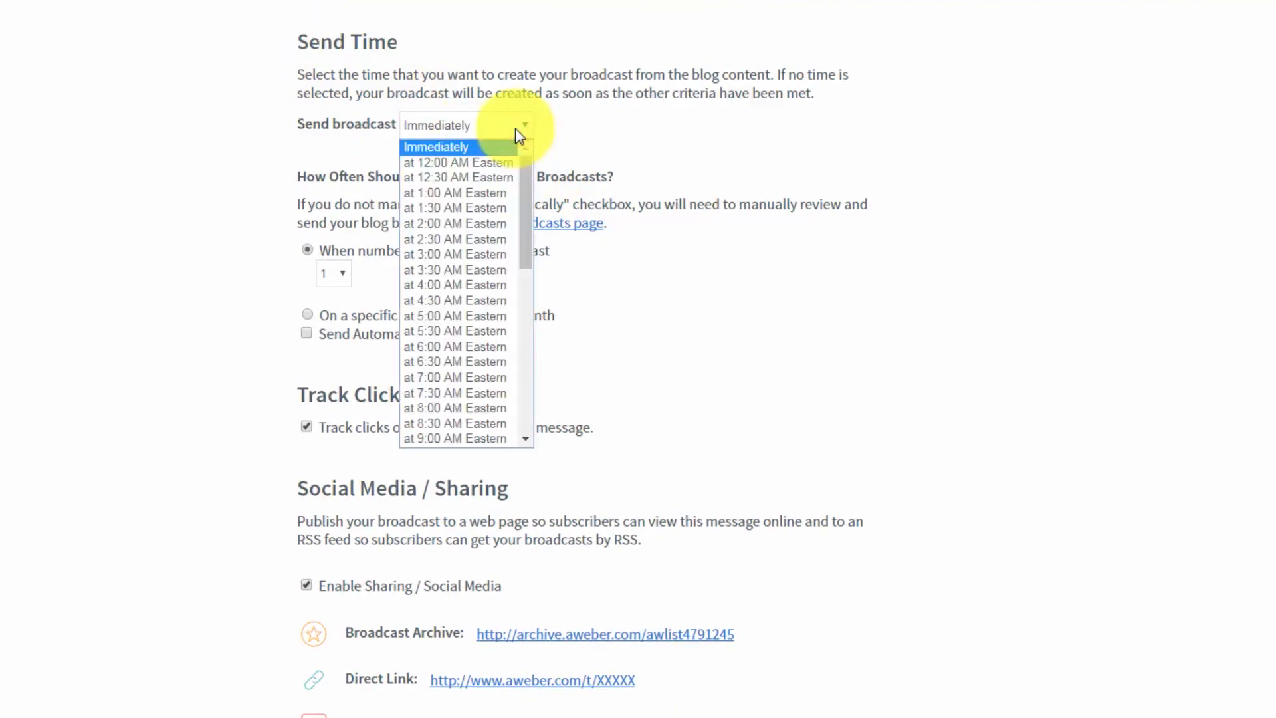
pyautogui.click(520, 134)
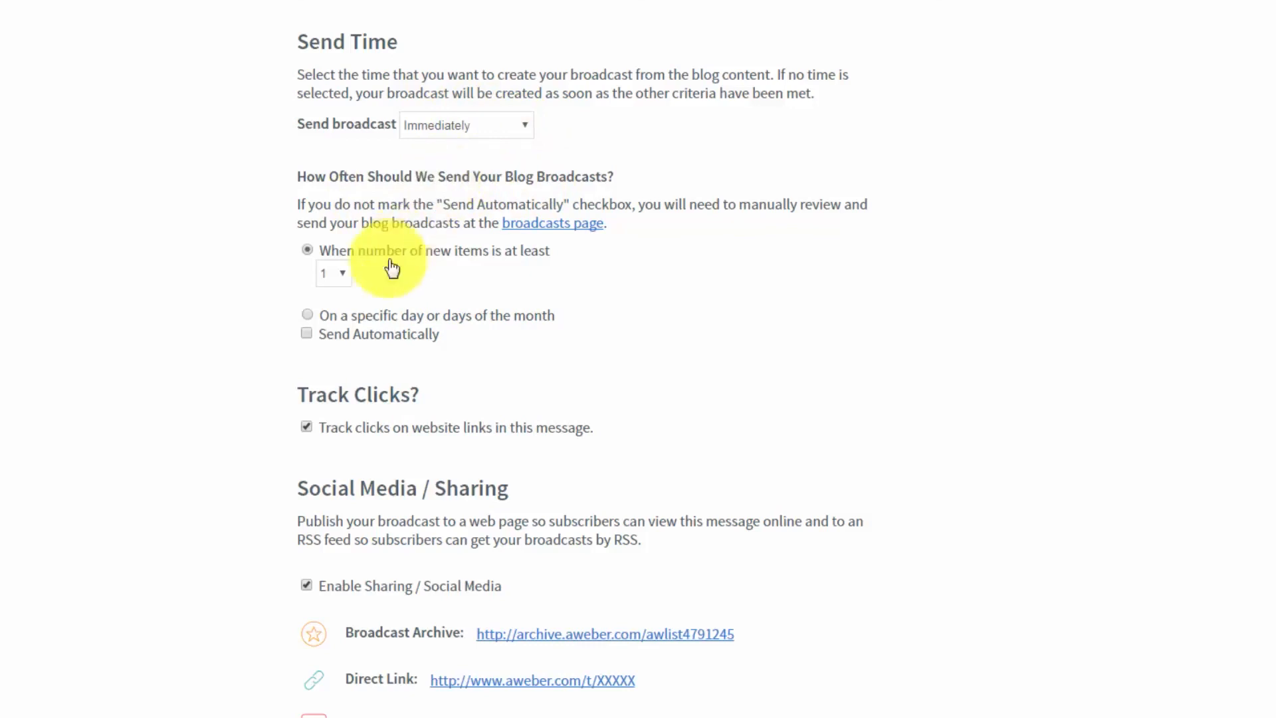
pyautogui.click(308, 317)
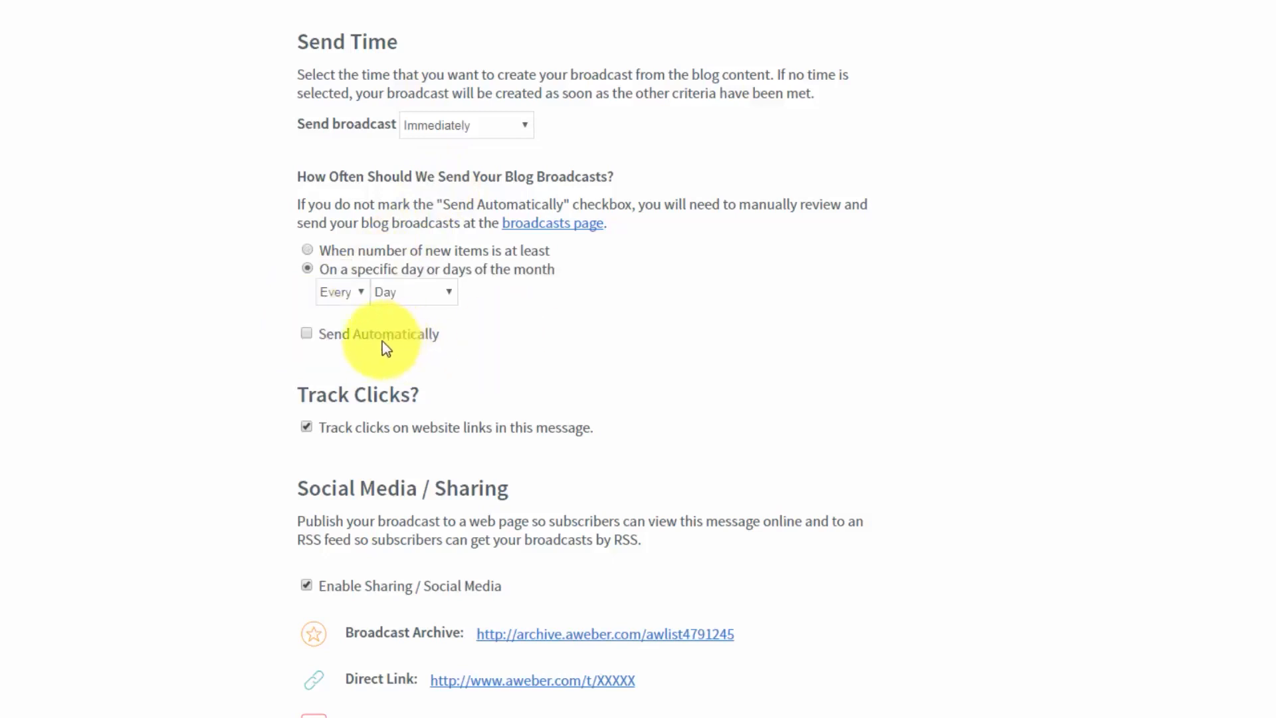
pyautogui.click(308, 333)
pyautogui.scroll(-2, 474, 295)
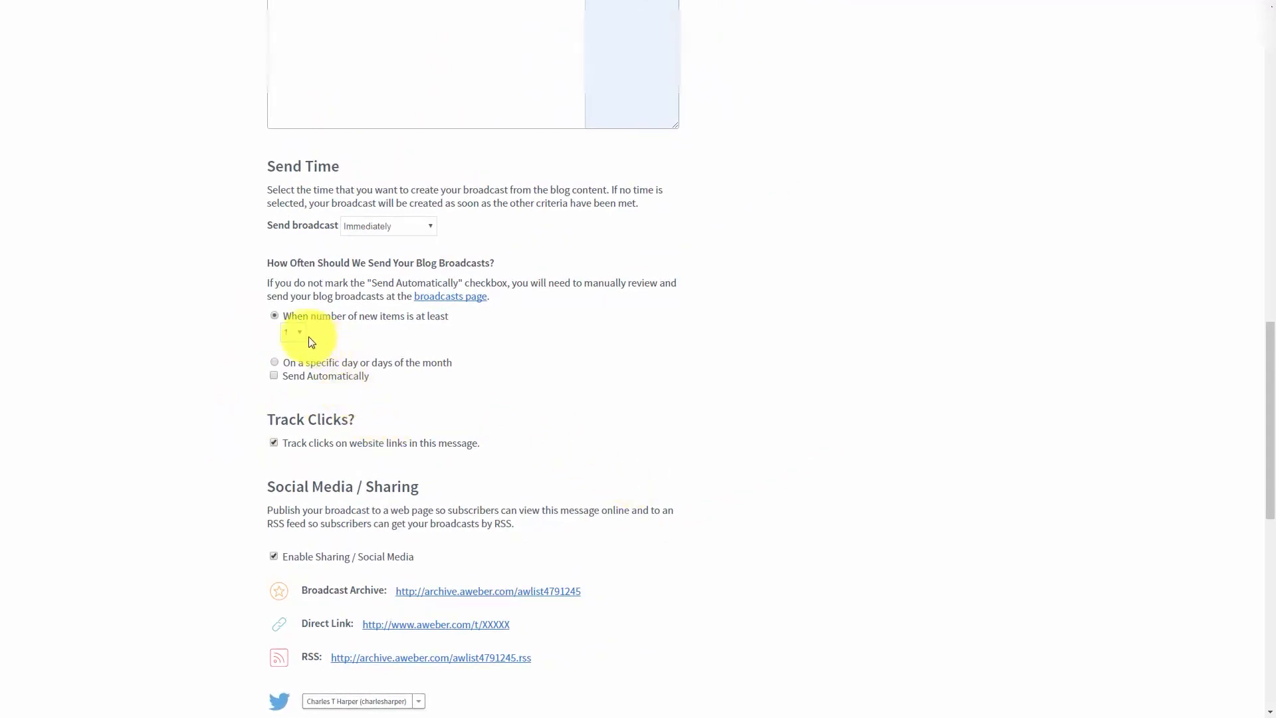
# - Save the blog broadcast with click tracking, sharing and QuickStats notifications enabled
pyautogui.scroll(-10, 478, 461)
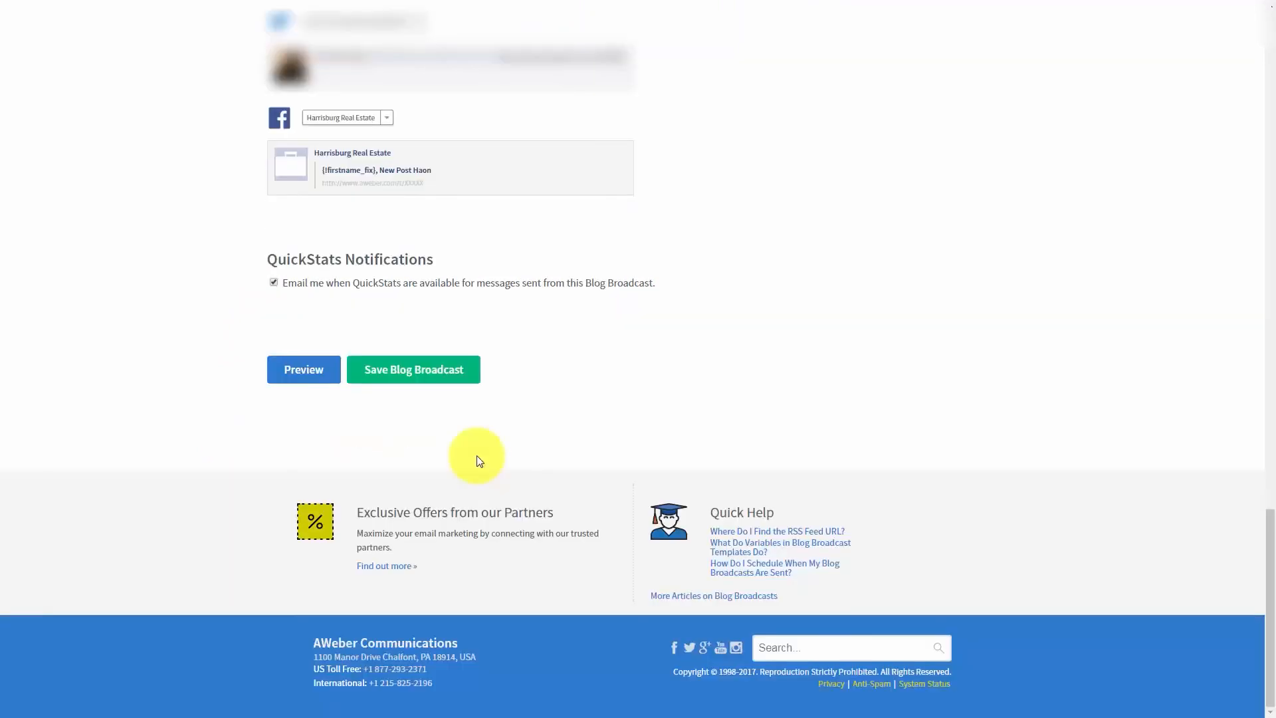
pyautogui.click(401, 384)
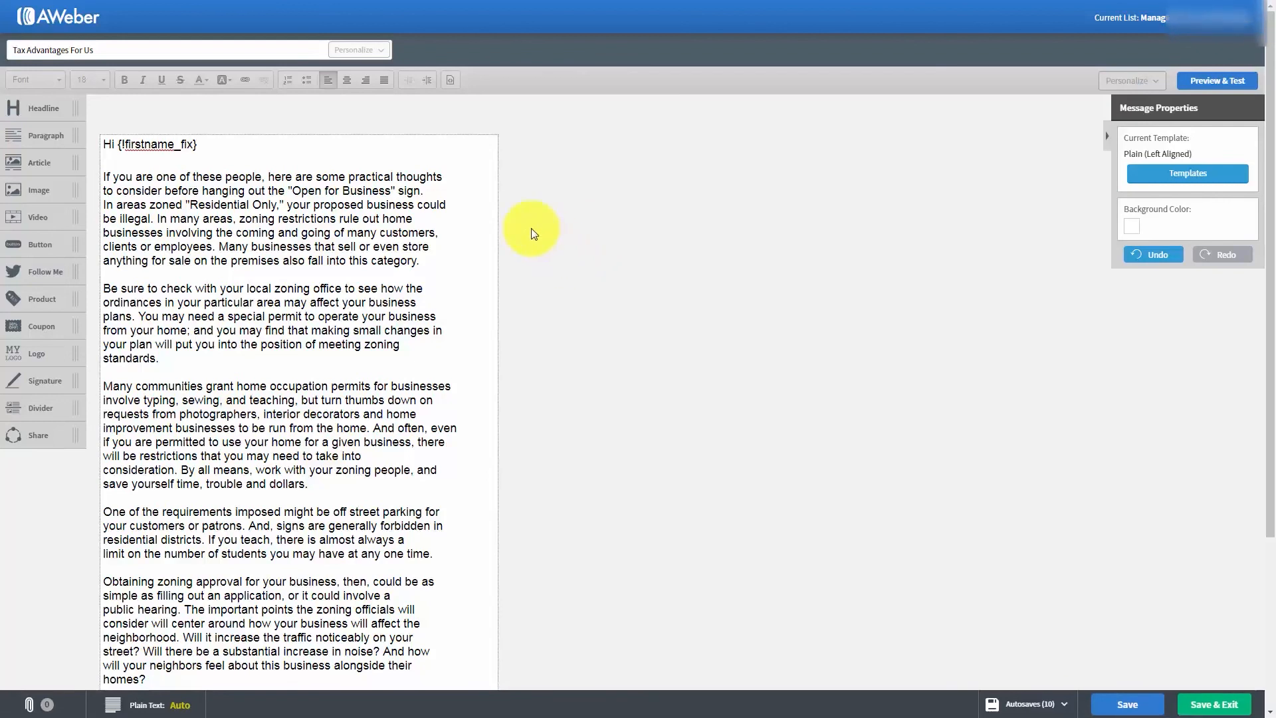
# - Examine the automatically generated plain text version of the "Tax Advantages For Us" message
pyautogui.scroll(-1, 531, 233)
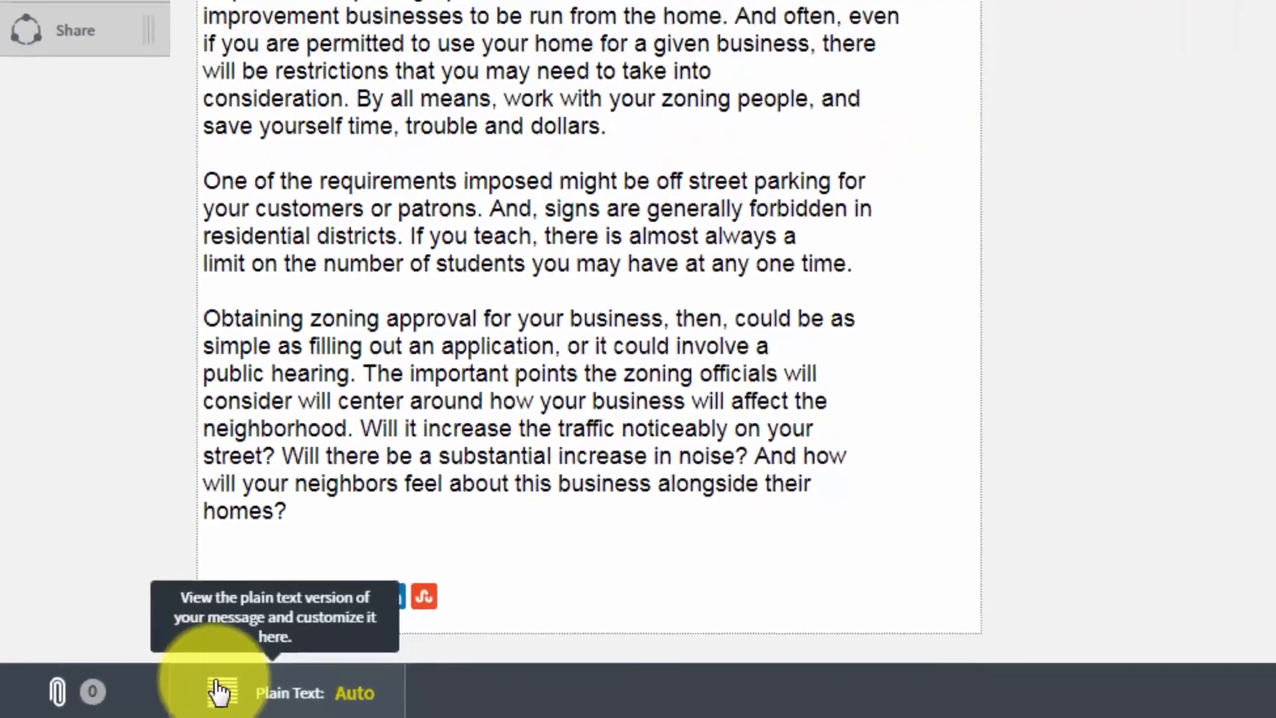
pyautogui.click(294, 683)
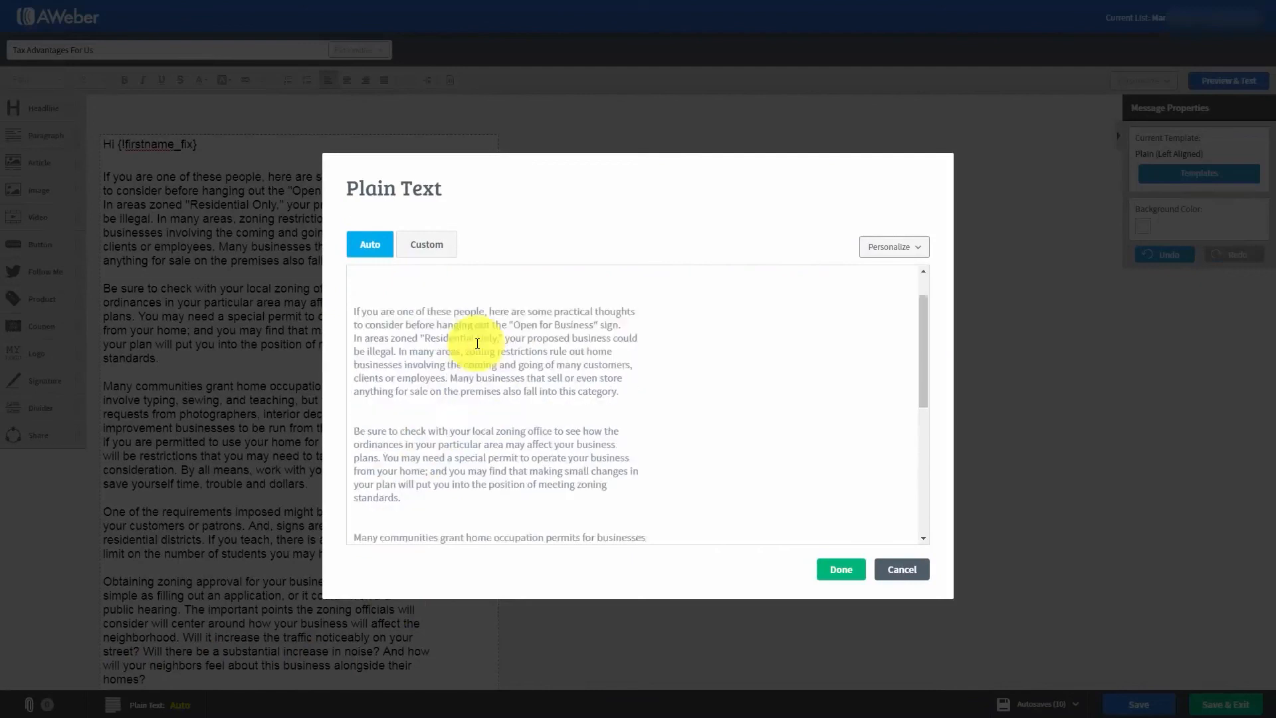
pyautogui.scroll(-6, 476, 339)
pyautogui.scroll(4, 472, 352)
pyautogui.scroll(2, 476, 363)
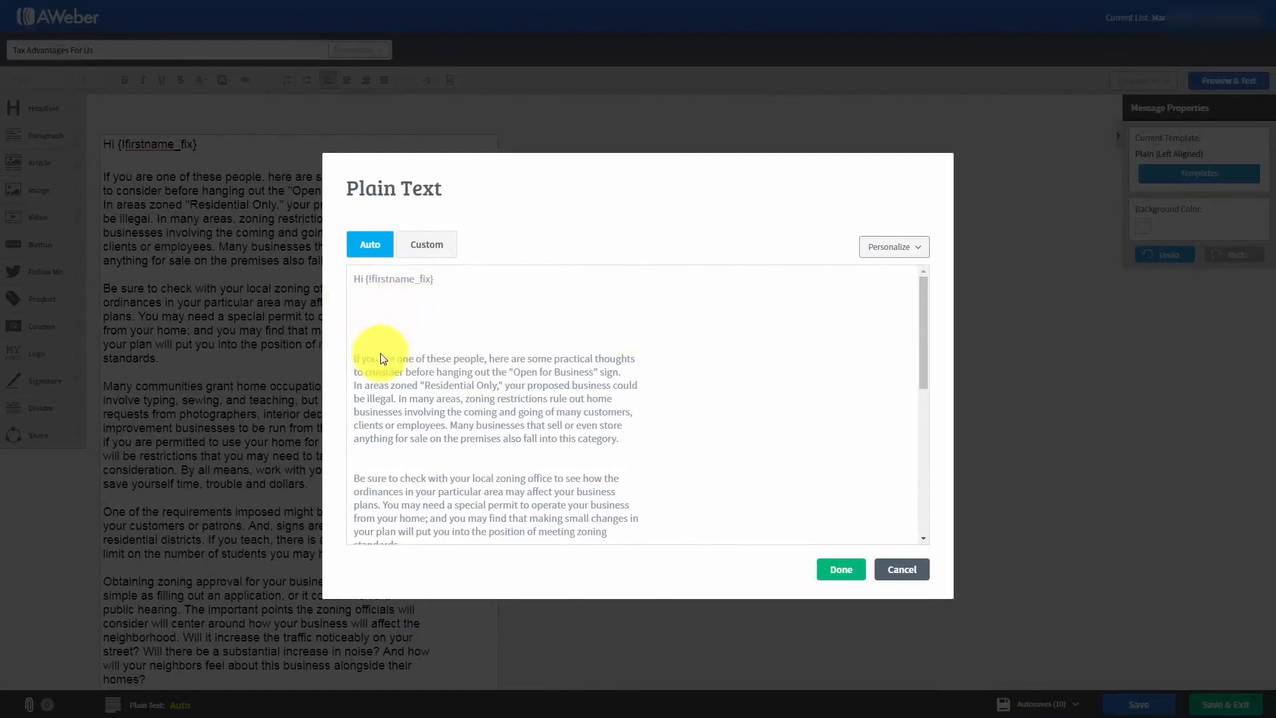
pyautogui.click(560, 328)
pyautogui.scroll(-4, 560, 352)
pyautogui.scroll(4, 558, 384)
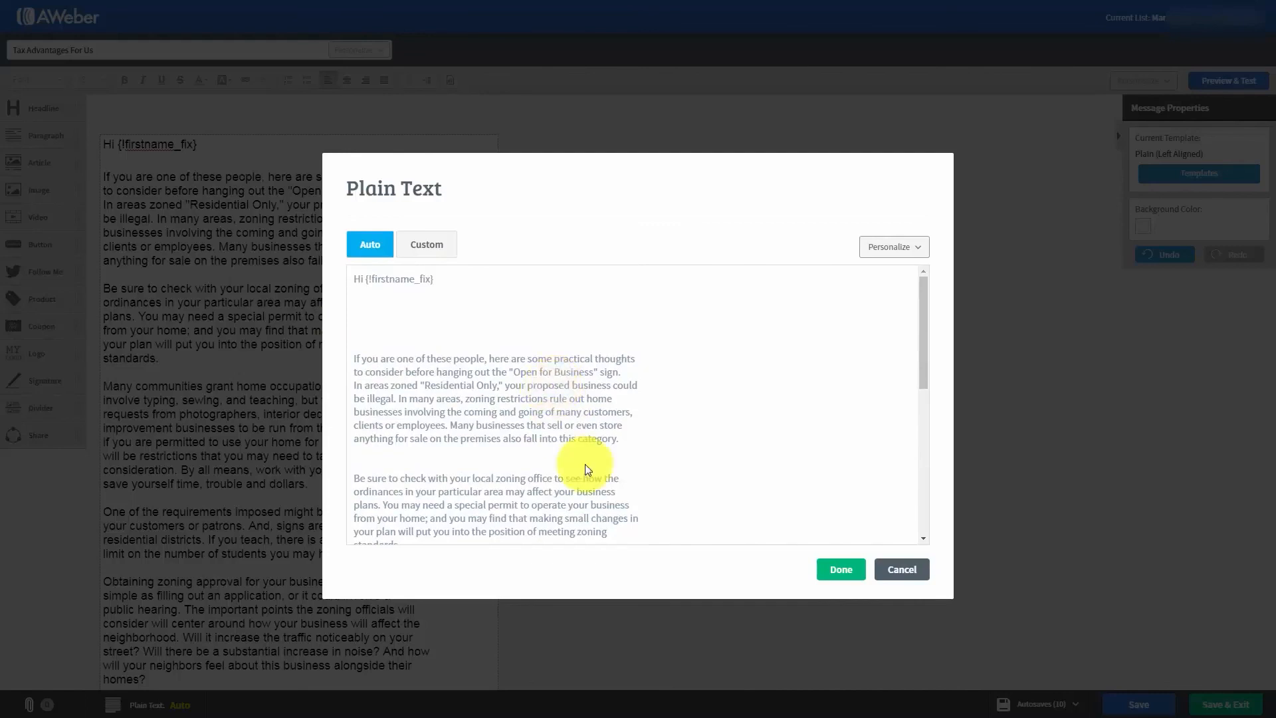
# - Switch the plain text version to custom and remove the extra blank lines between the greeting and the first paragraph
pyautogui.click(421, 250)
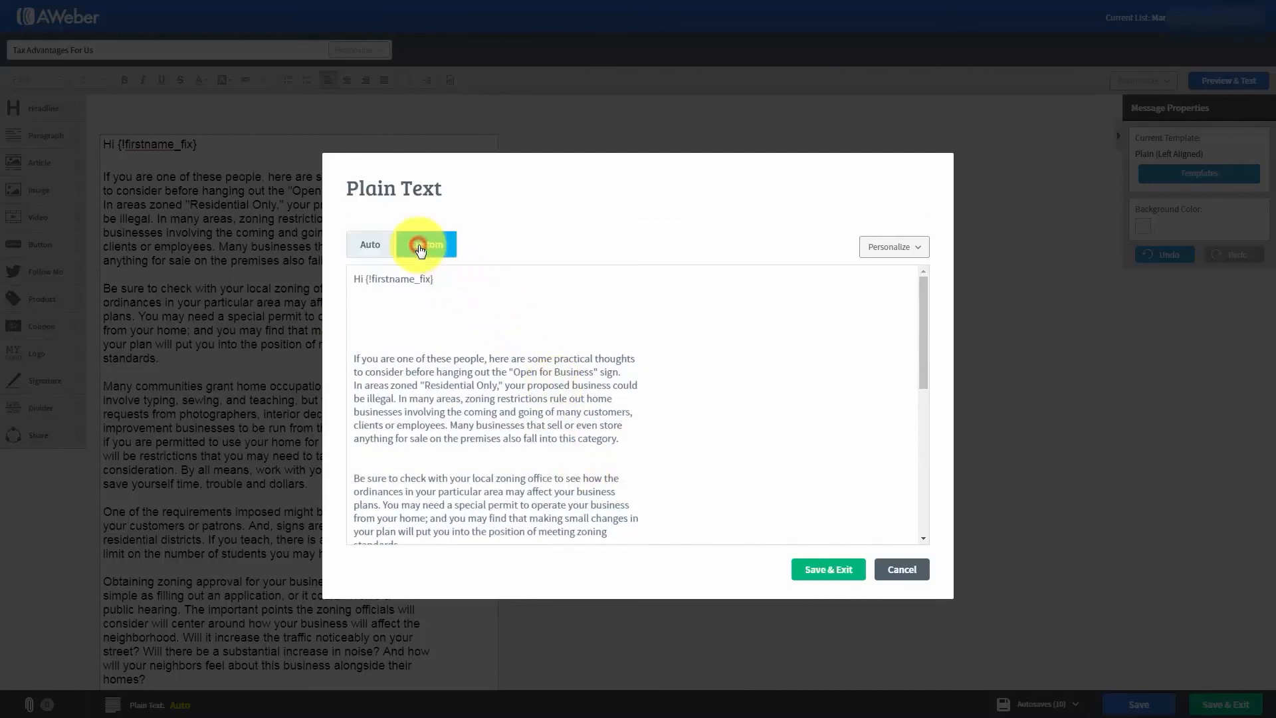
pyautogui.click(367, 301)
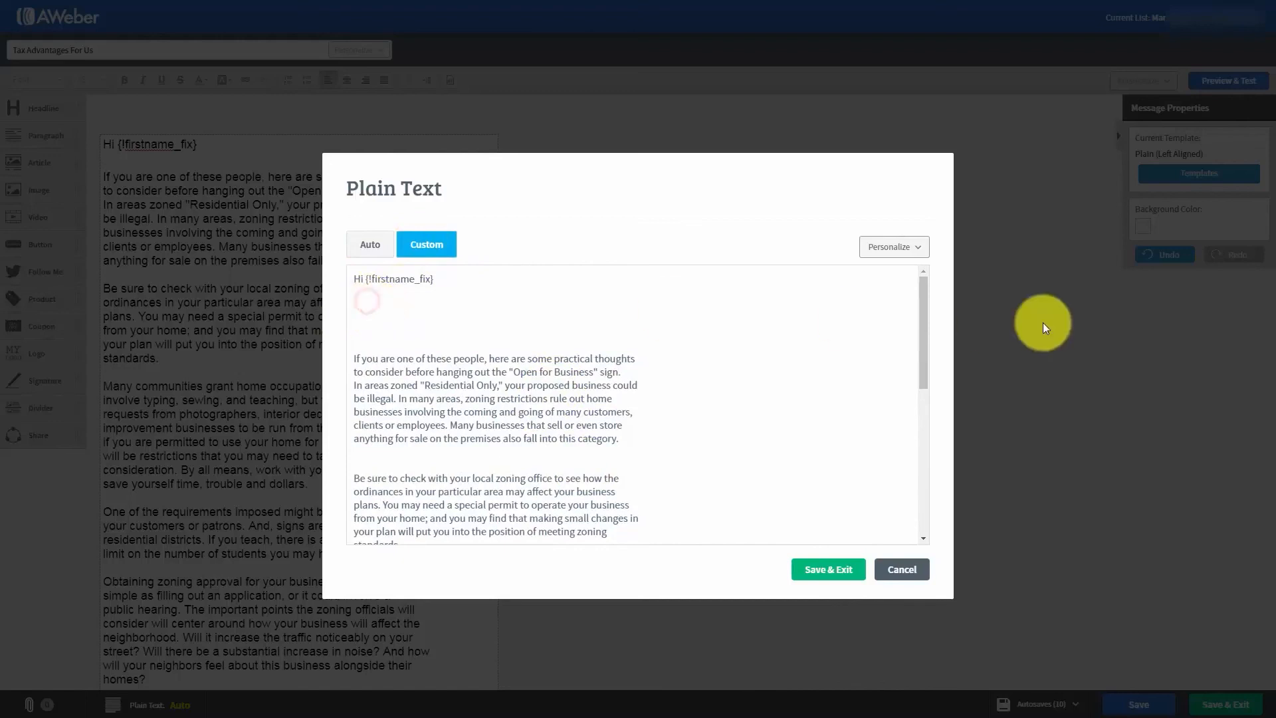
pyautogui.press('Delete')
pyautogui.press('Delete')
# - Remove the extra blank line before the second and third paragraphs, then save the custom plain text and the message
pyautogui.press('Delete')
pyautogui.press('Delete')
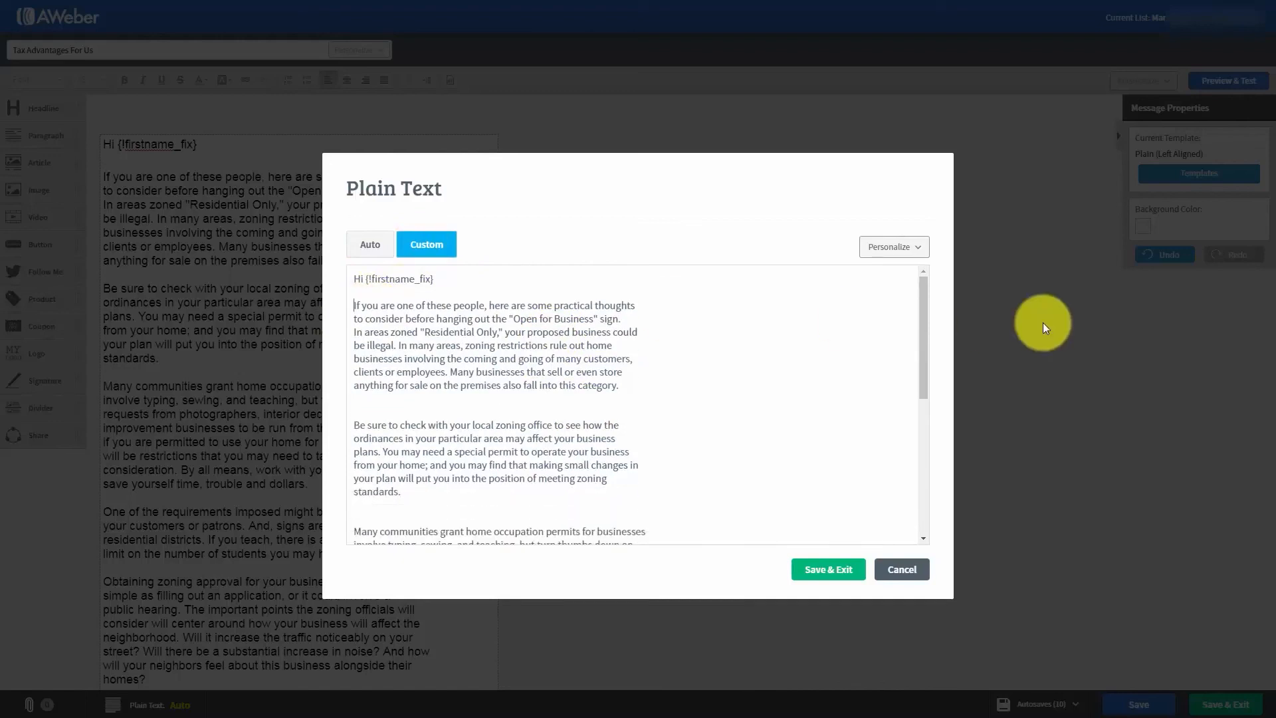
pyautogui.click(370, 412)
pyautogui.press('Delete')
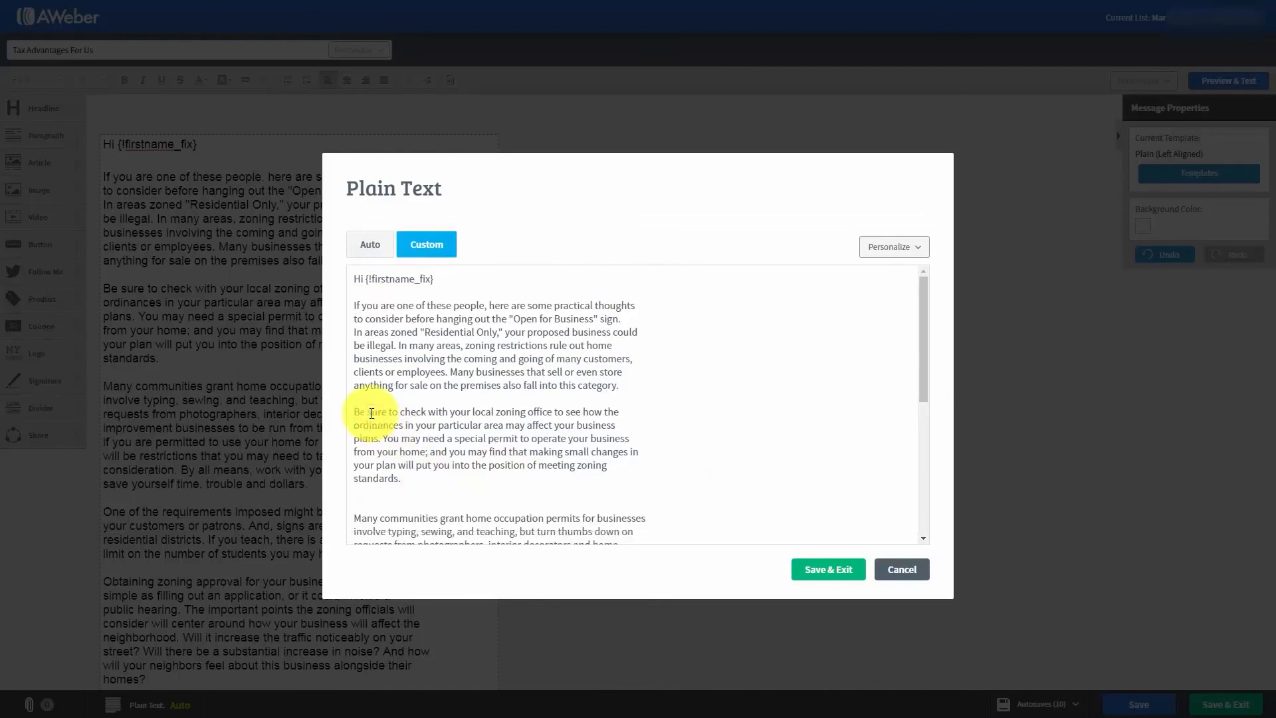
pyautogui.click(384, 493)
pyautogui.press('Delete')
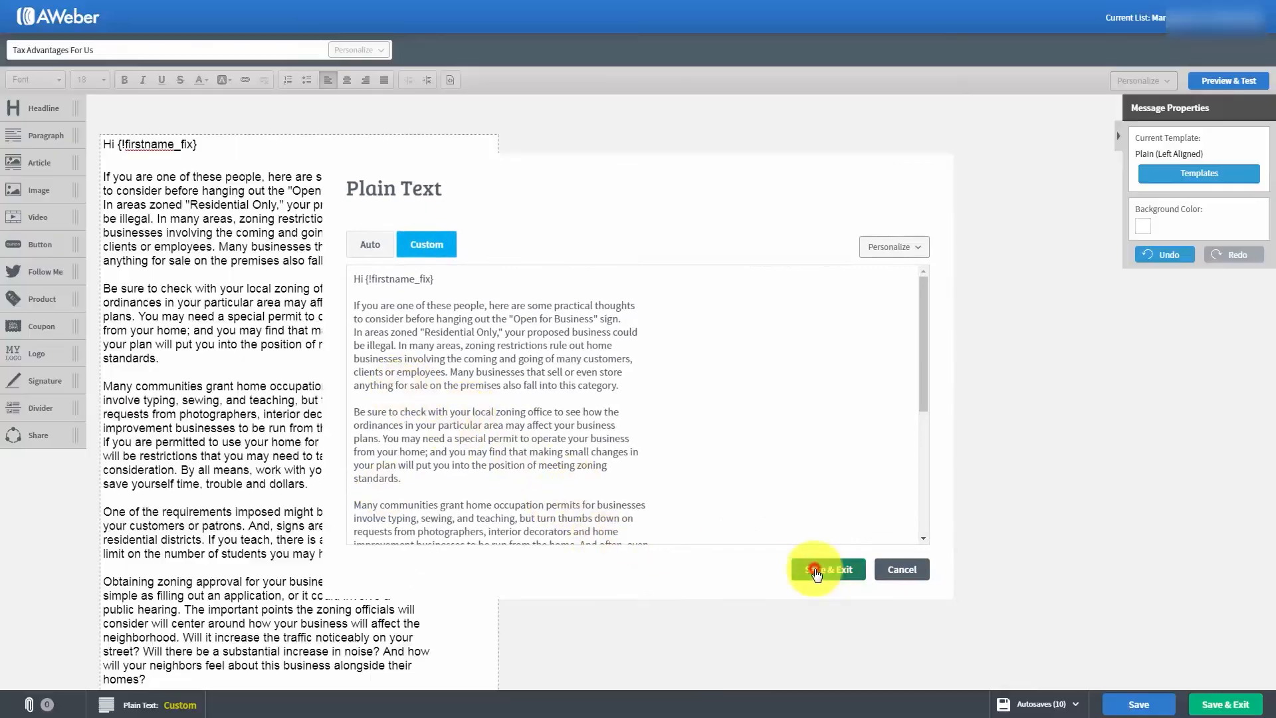
pyautogui.click(817, 572)
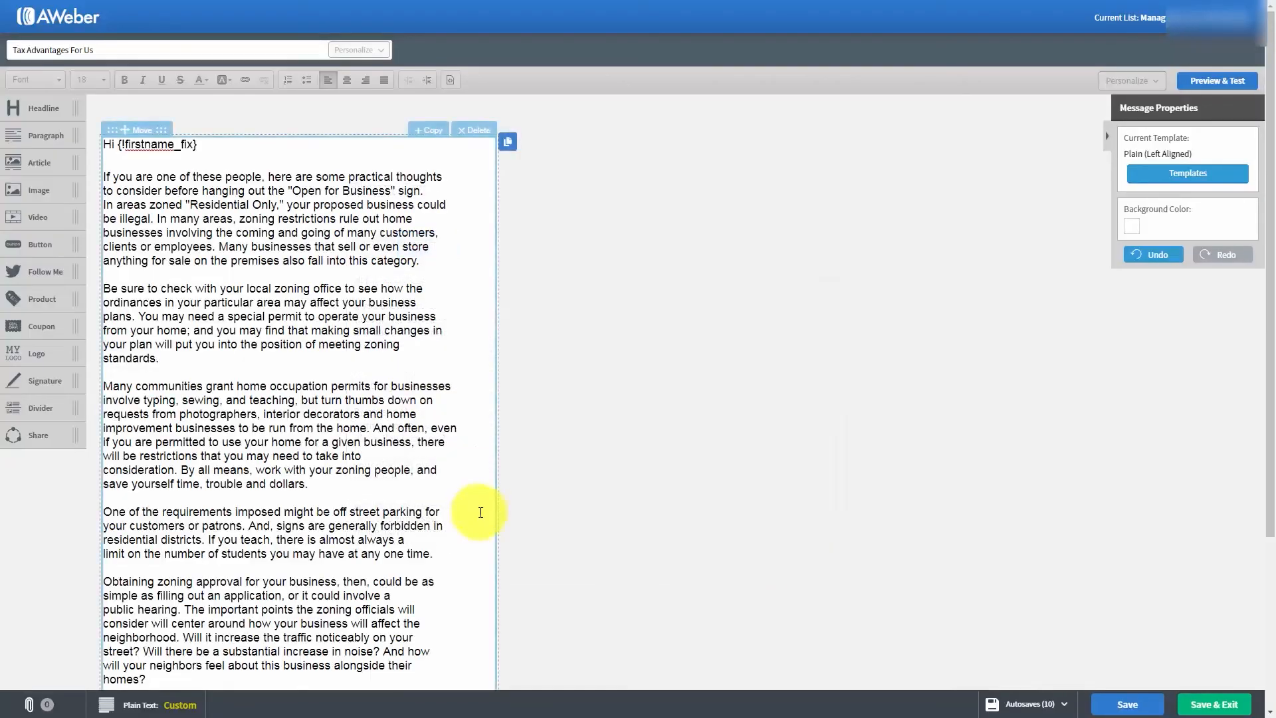
pyautogui.click(1109, 704)
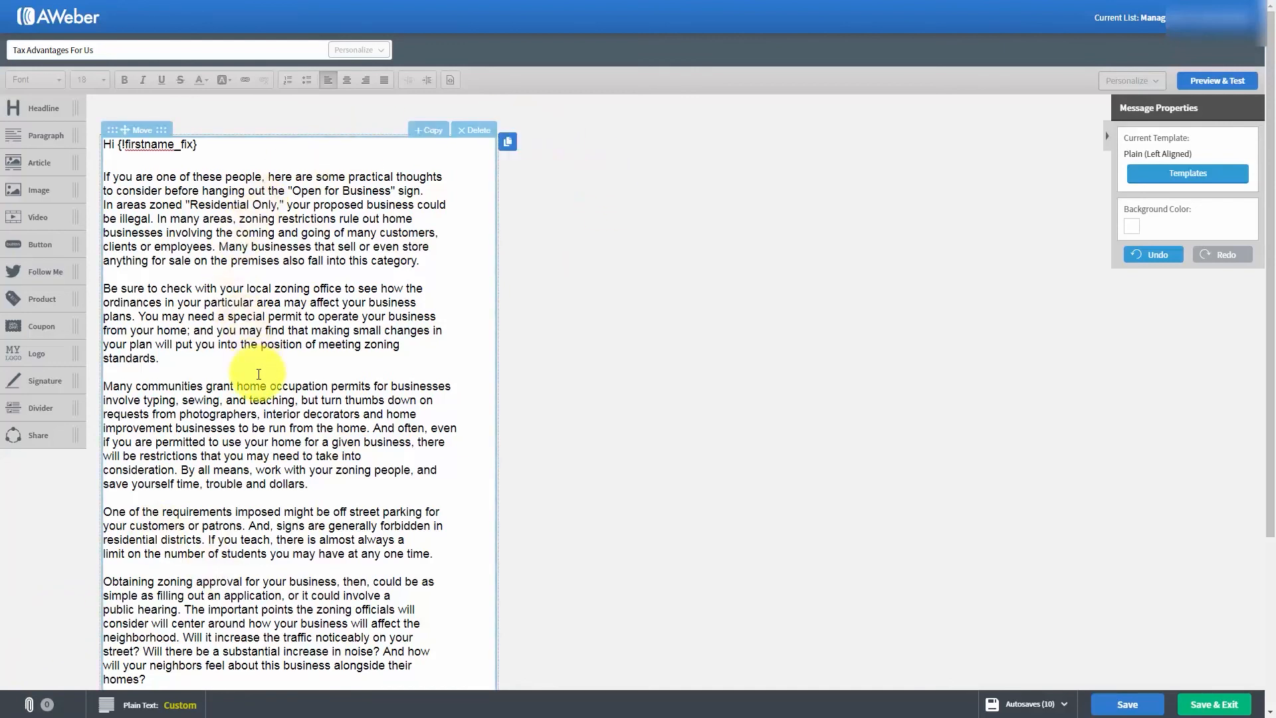
# - Preview the whole "Tax Advantages For Us" message down to its footer, then save it and exit to the drafts
pyautogui.click(1205, 82)
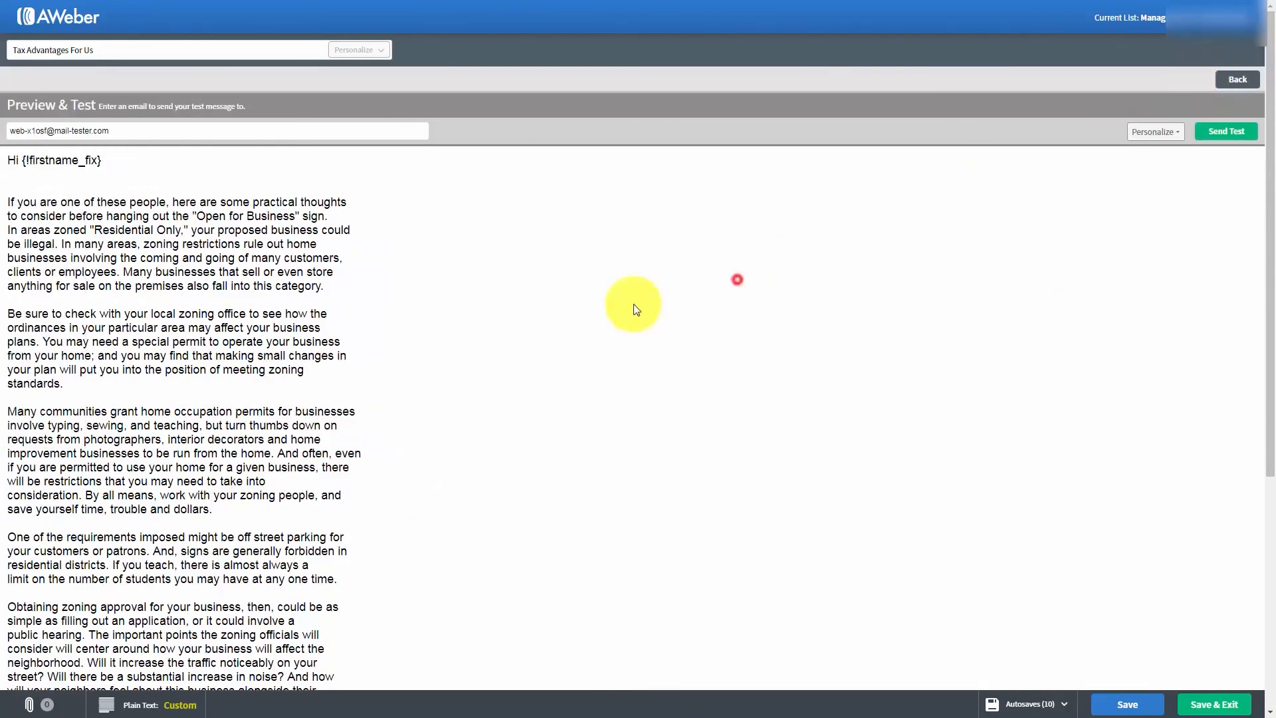
pyautogui.scroll(-5, 585, 308)
pyautogui.scroll(5, 585, 308)
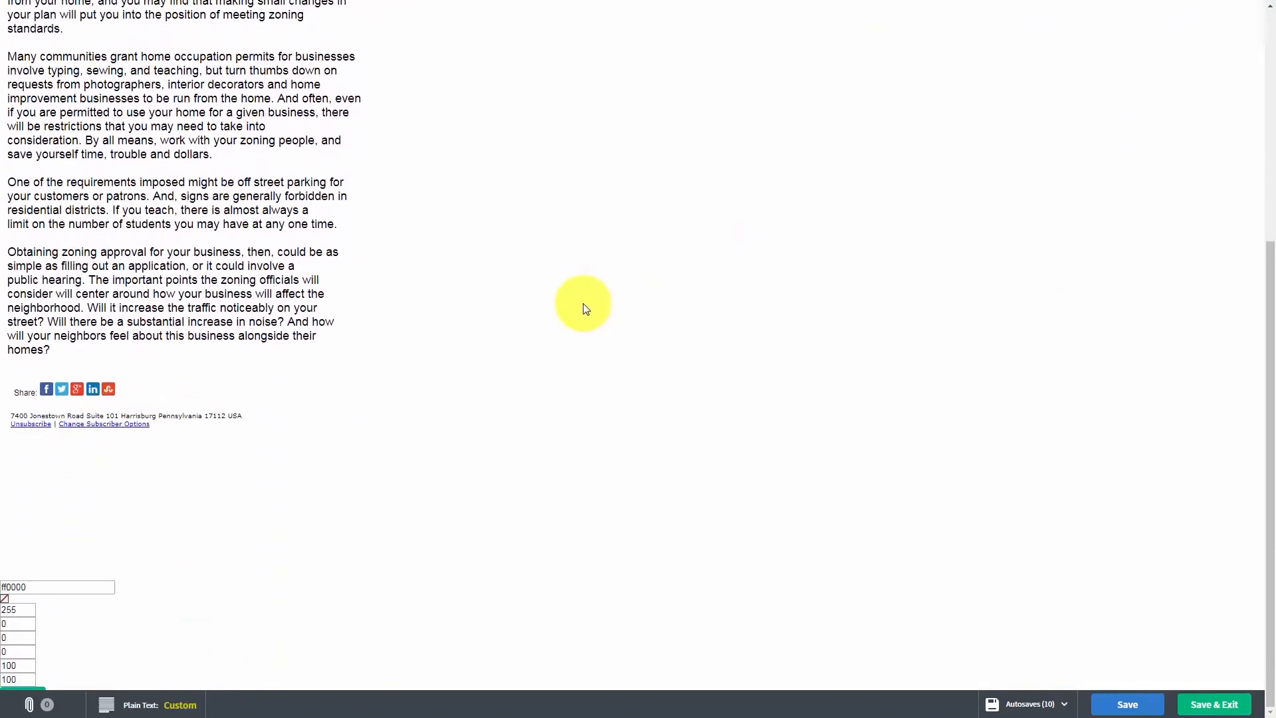
pyautogui.scroll(1, 584, 310)
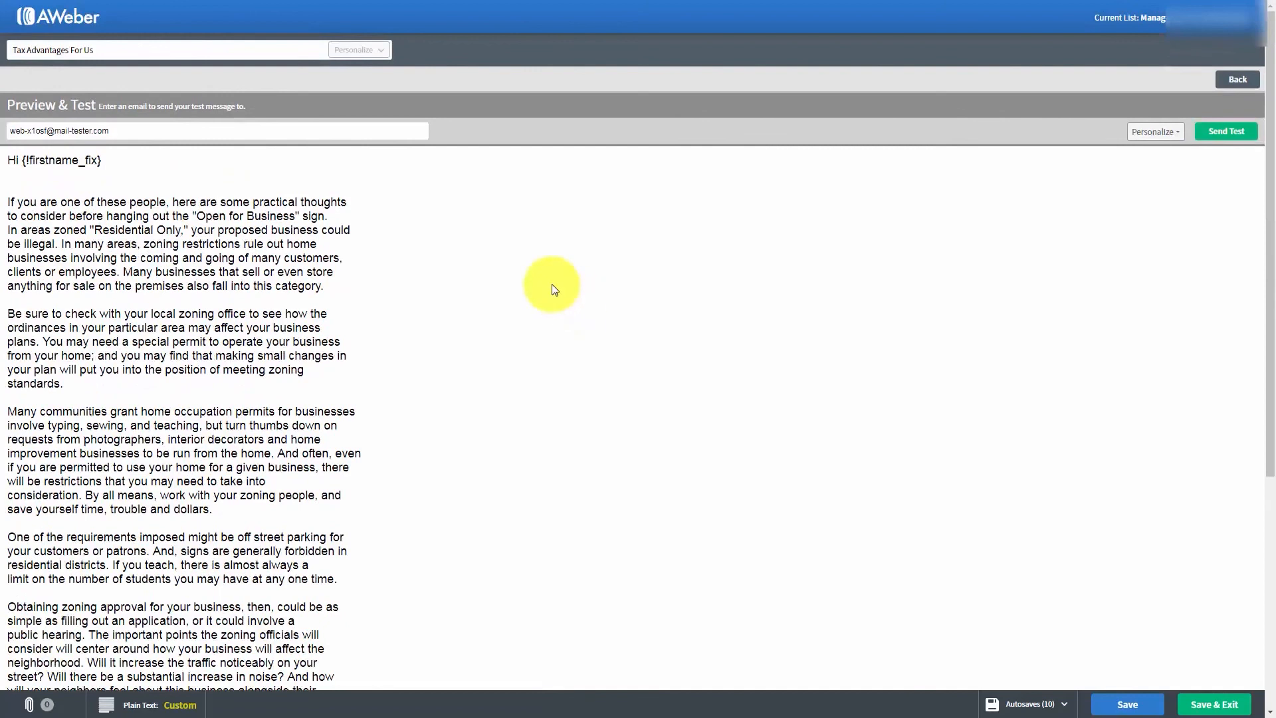
pyautogui.click(1194, 704)
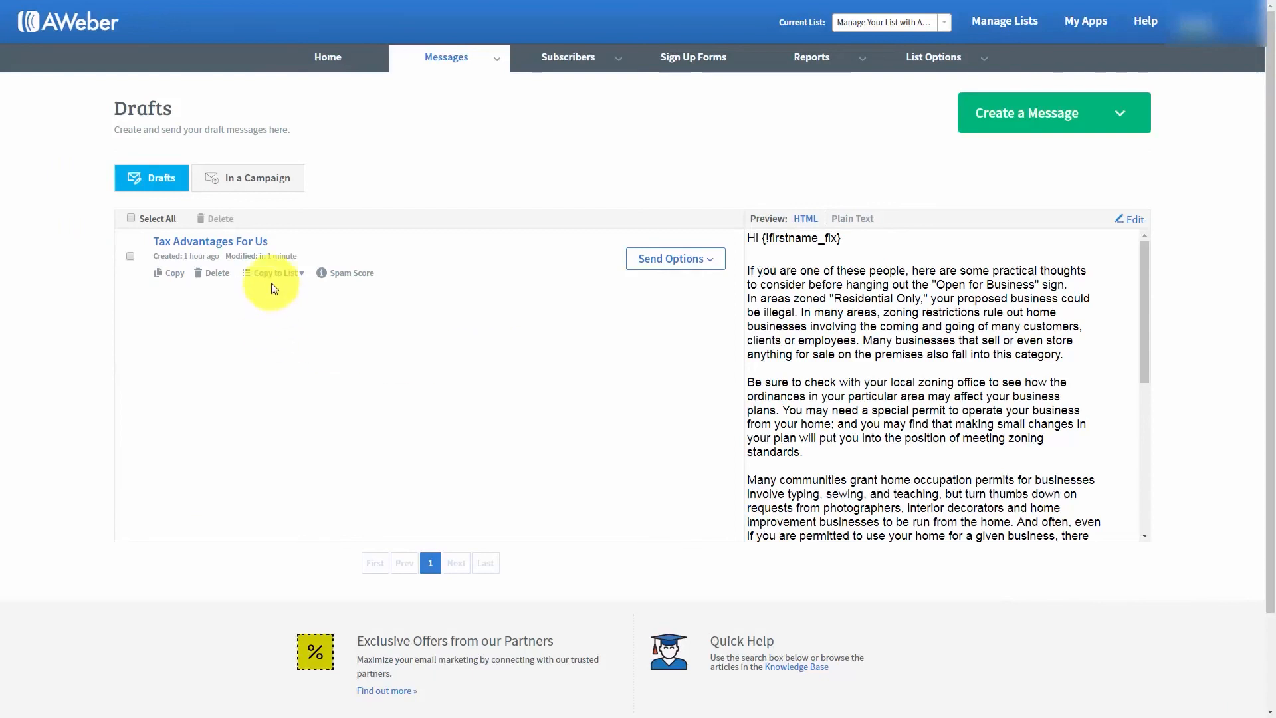
pyautogui.click(303, 275)
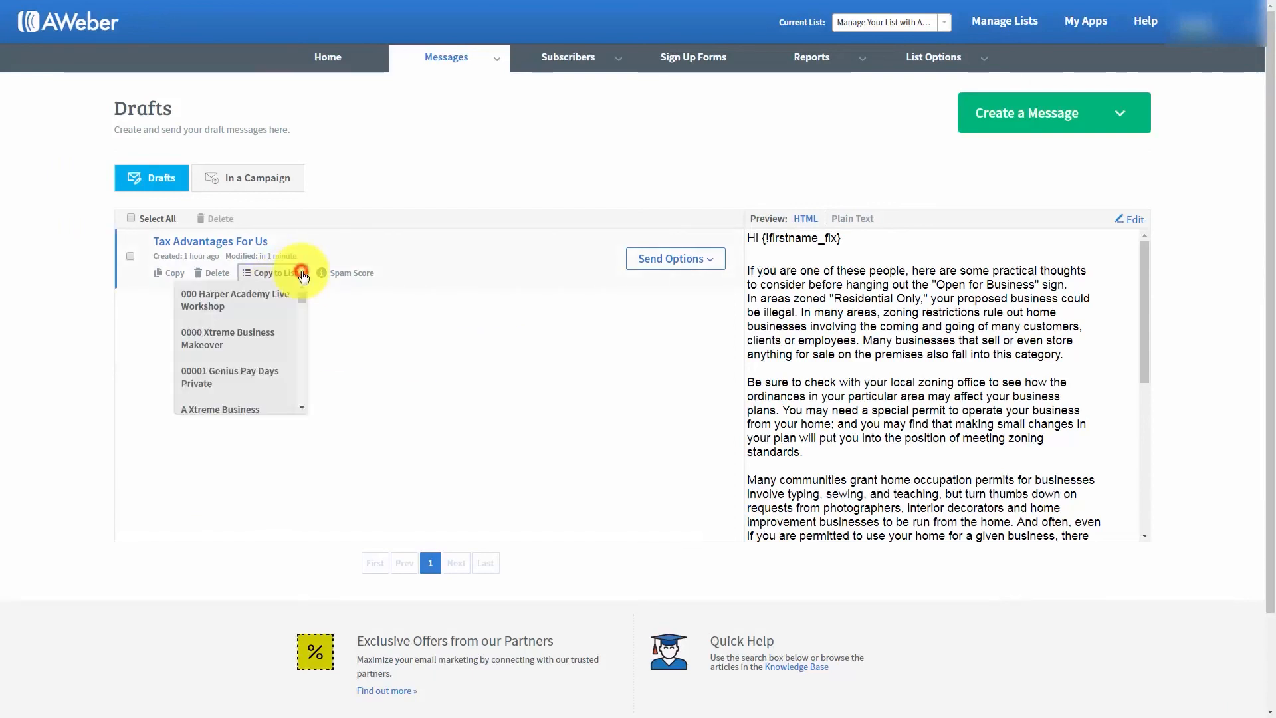
pyautogui.click(300, 274)
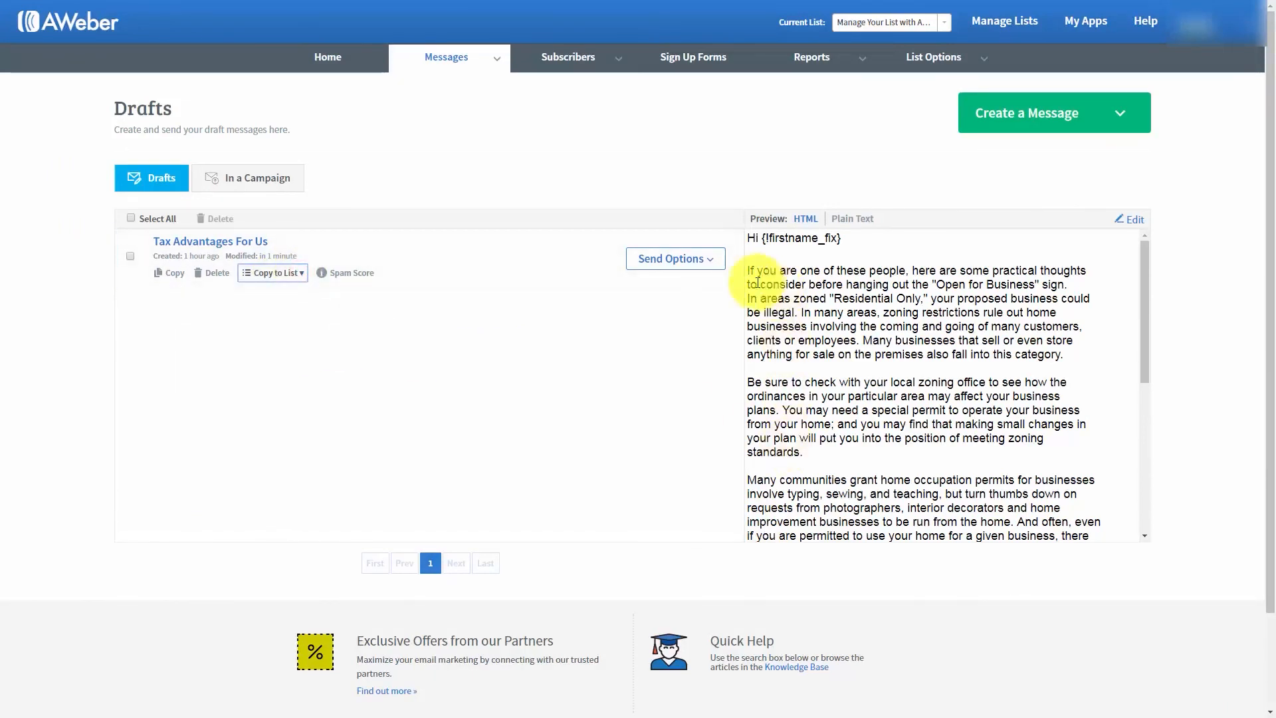
pyautogui.click(676, 259)
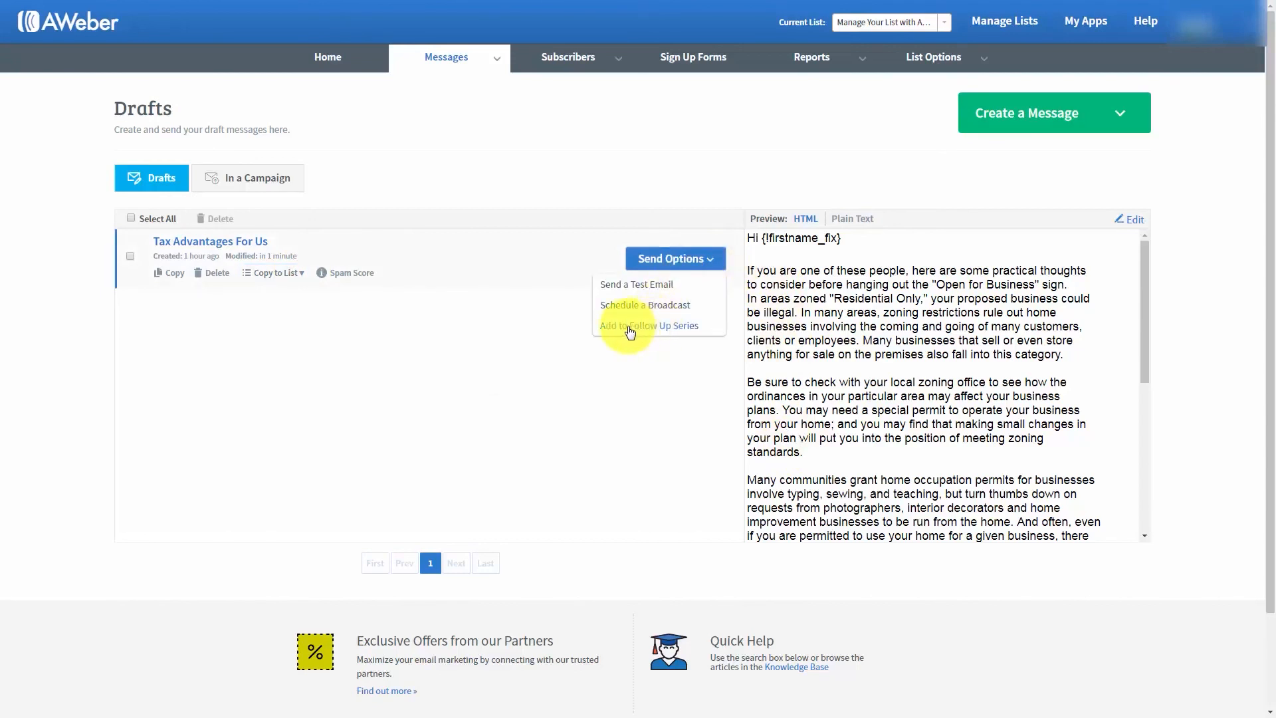
pyautogui.click(379, 326)
pyautogui.click(721, 270)
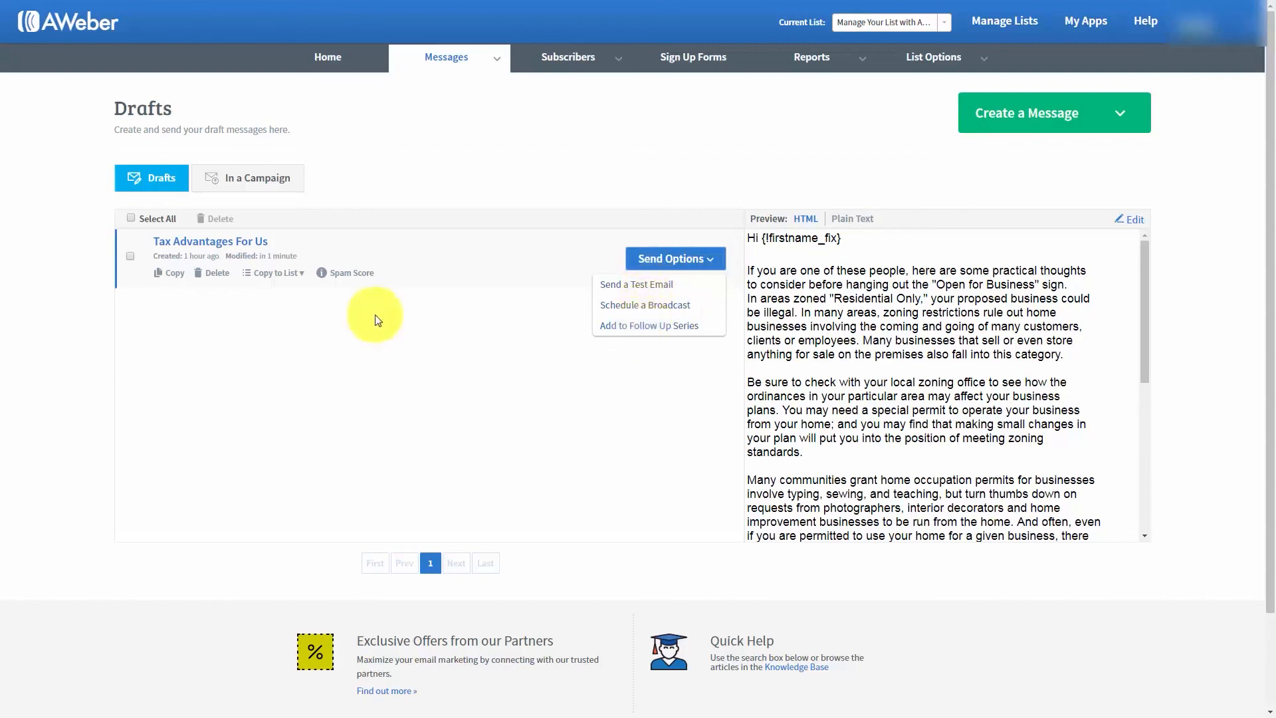
pyautogui.click(357, 327)
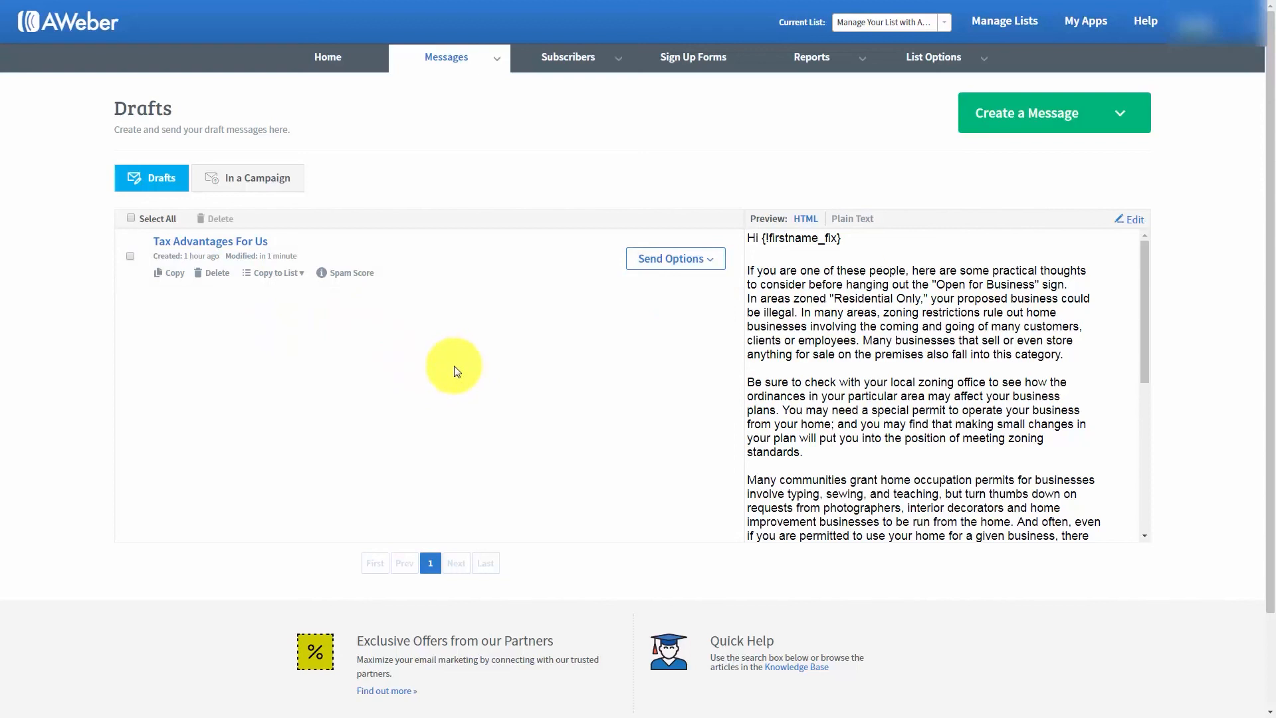
# - Check the spam score of the "Tax Advantages For Us" draft, including its score breakdown and HTML and plain text previews
pyautogui.click(353, 273)
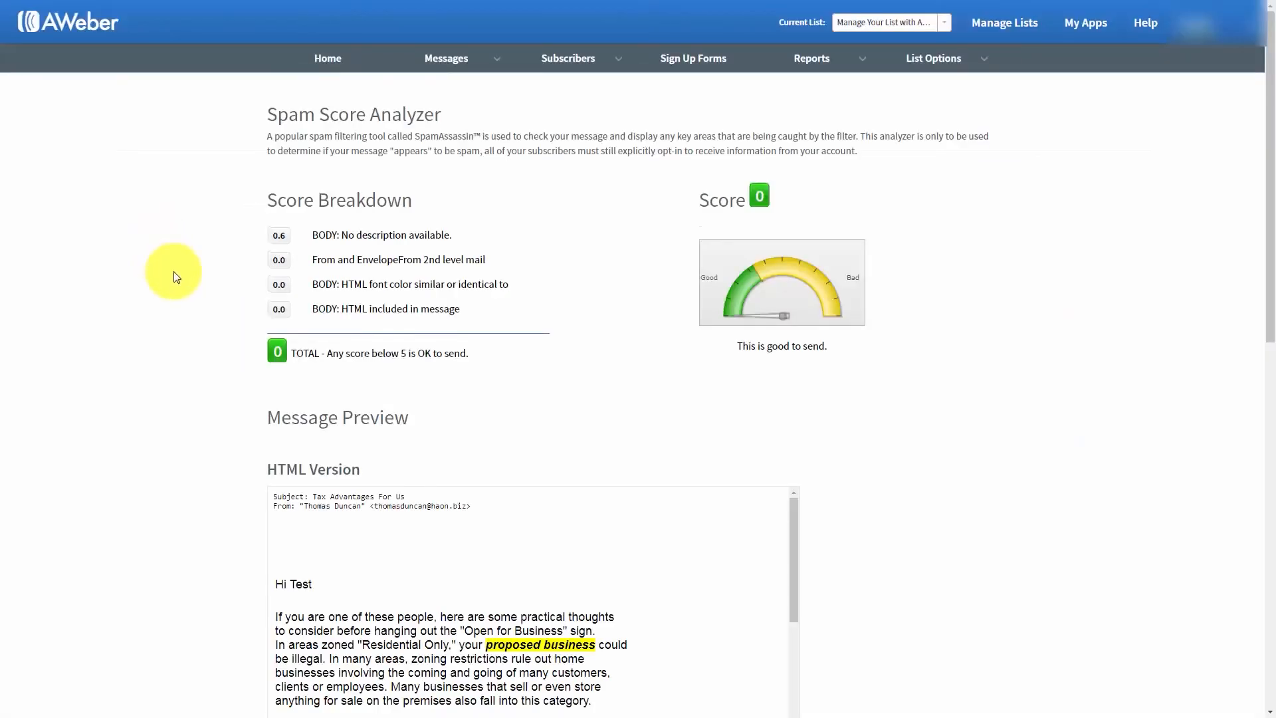
pyautogui.scroll(-9, 176, 277)
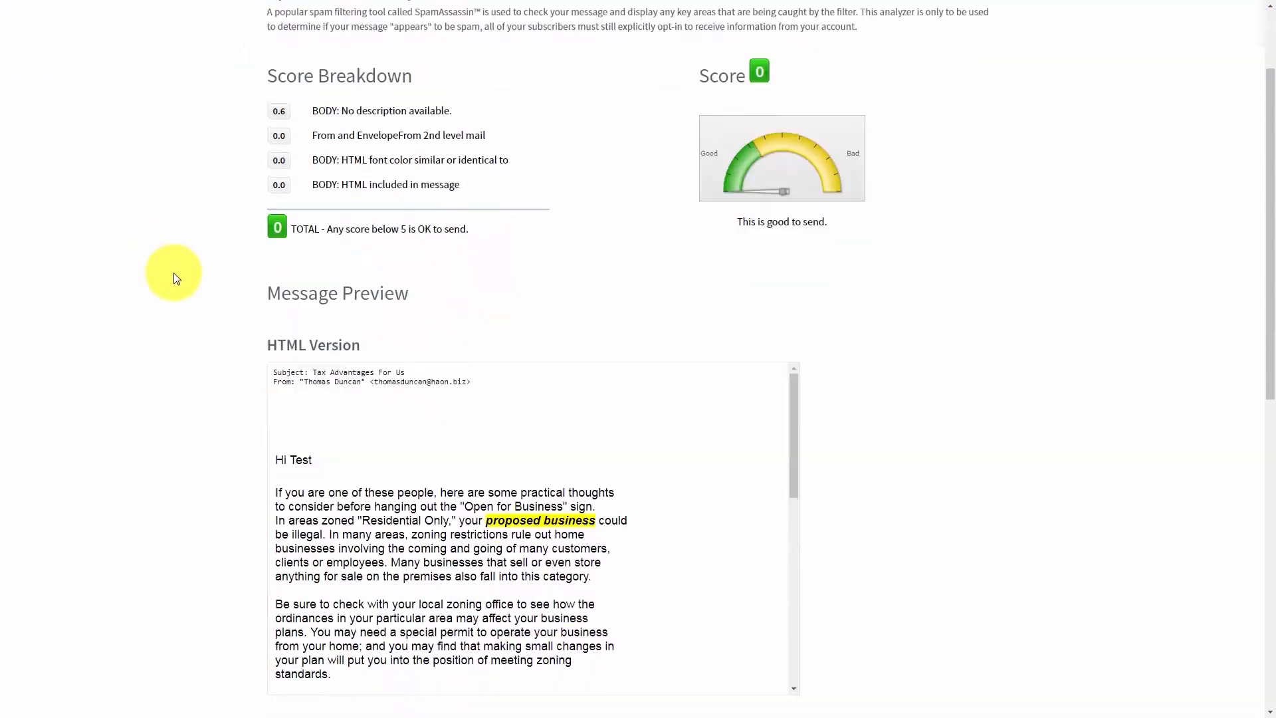
pyautogui.scroll(-1, 177, 277)
pyautogui.scroll(5, 176, 277)
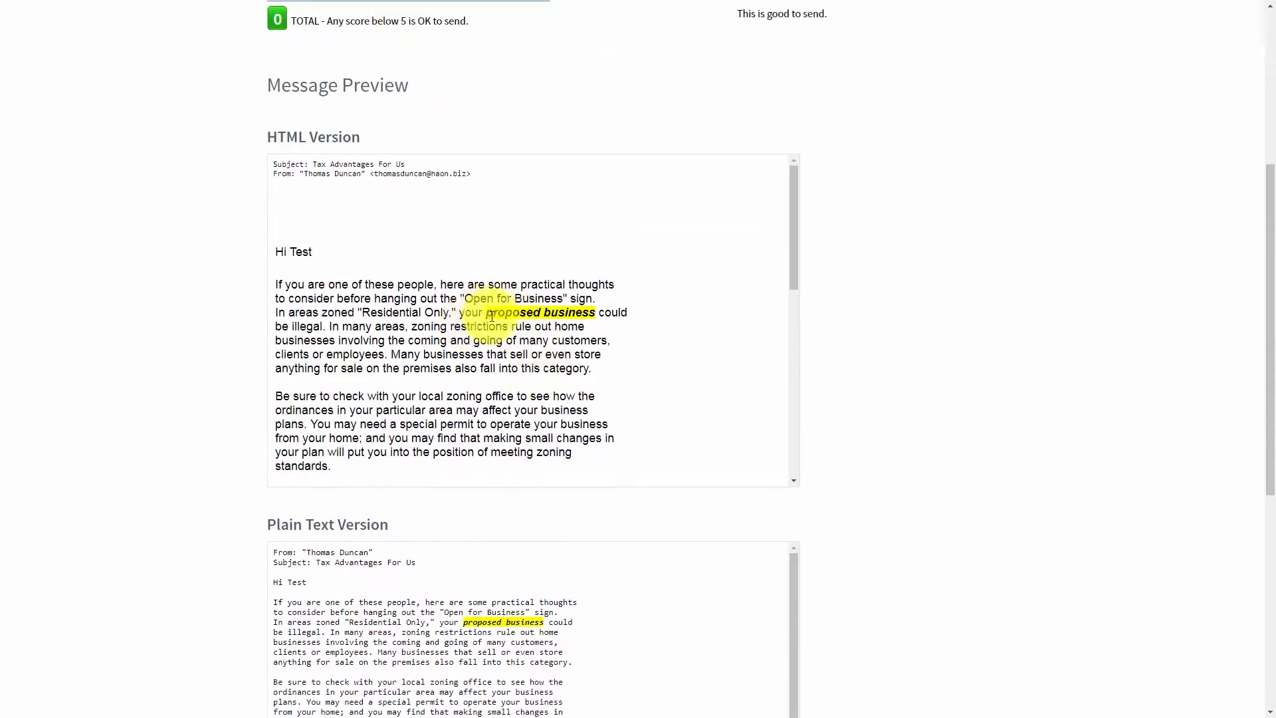
pyautogui.moveTo(800, 274)
pyautogui.mouseDown()
pyautogui.moveTo(800, 359)
pyautogui.moveTo(778, 441)
pyautogui.moveTo(785, 269)
pyautogui.mouseUp()
pyautogui.scroll(1, 464, 291)
pyautogui.scroll(4, 128, 372)
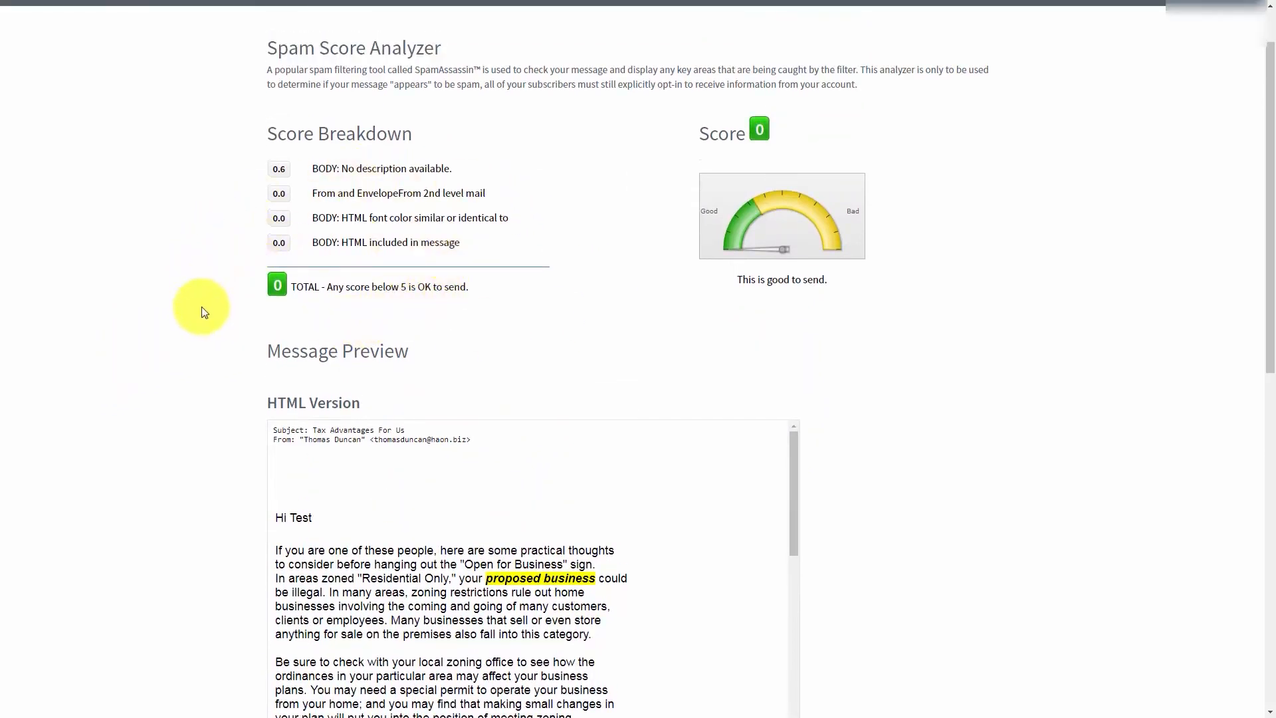
pyautogui.scroll(1, 240, 321)
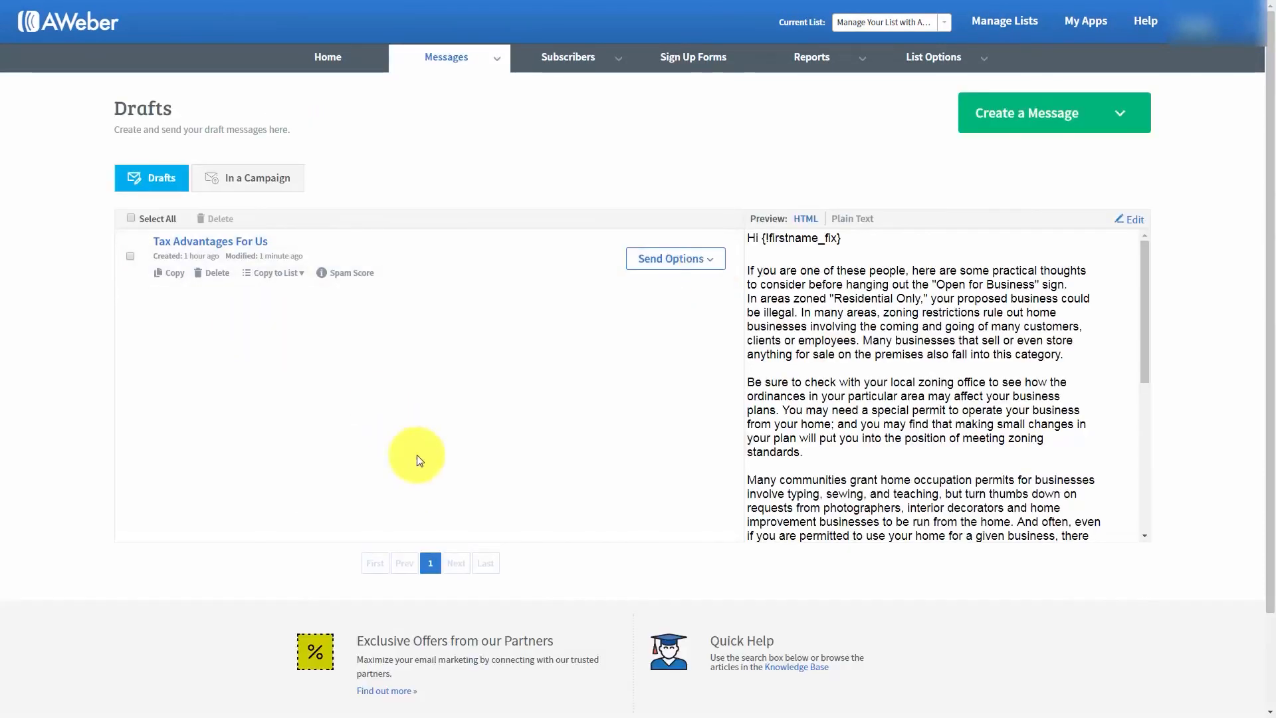
# - Send a test email of the "Tax Advantages For Us" draft to the test recipient's Gmail address
pyautogui.click(704, 261)
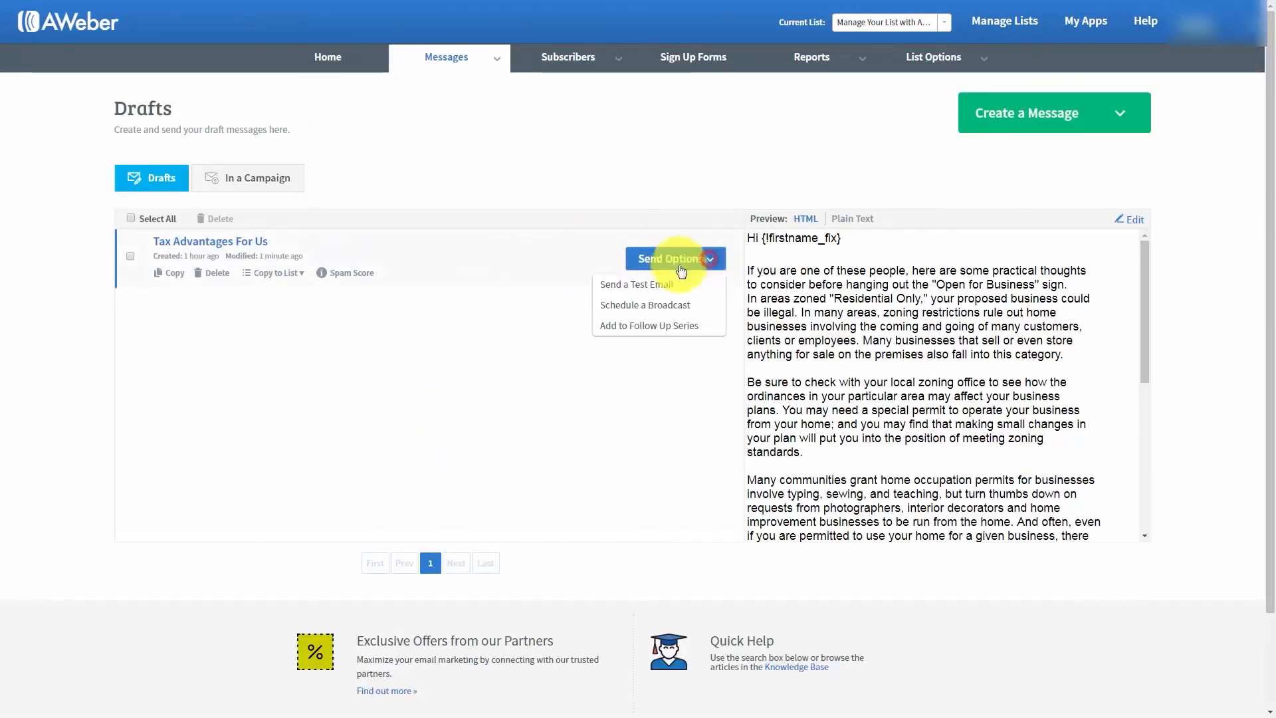
pyautogui.click(621, 285)
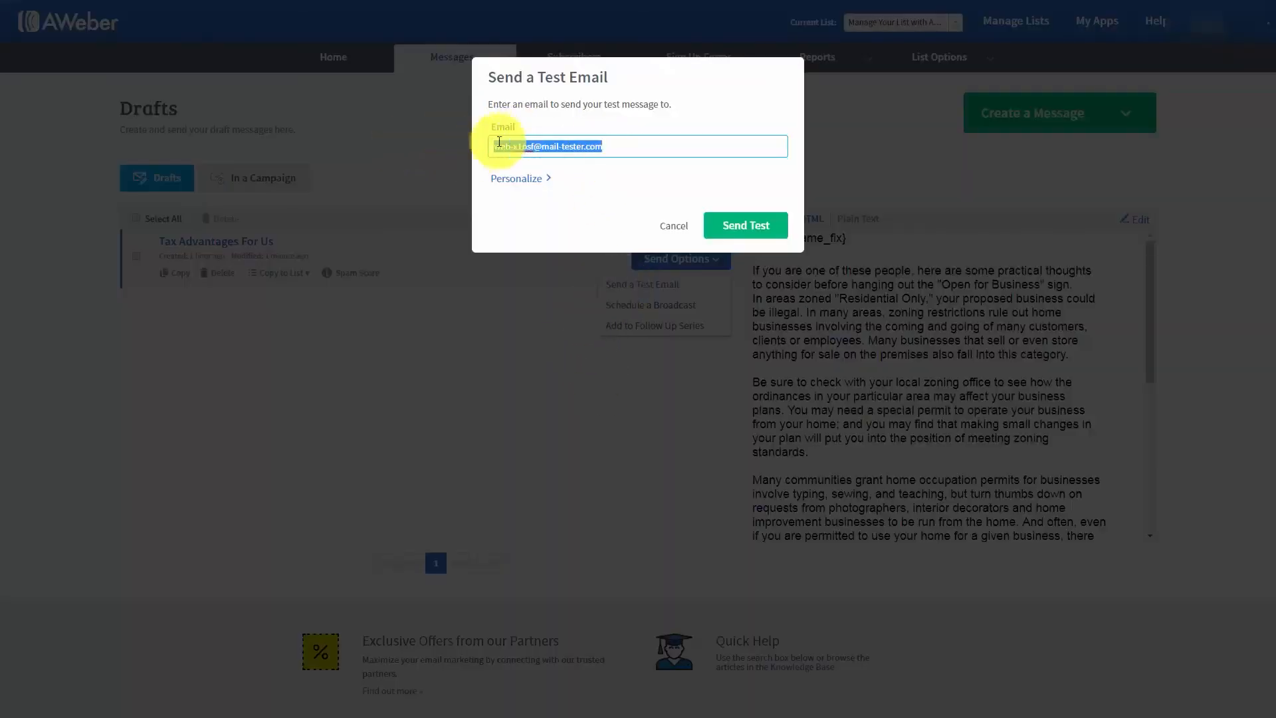
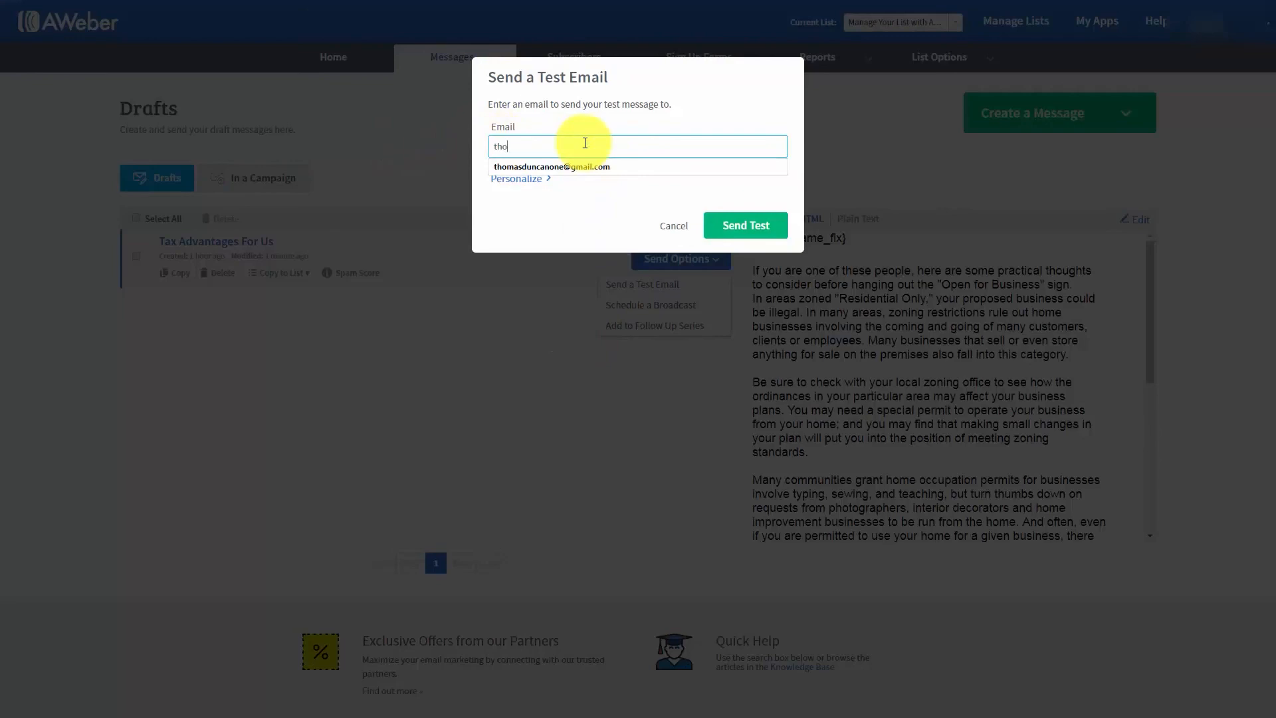
pyautogui.click(578, 166)
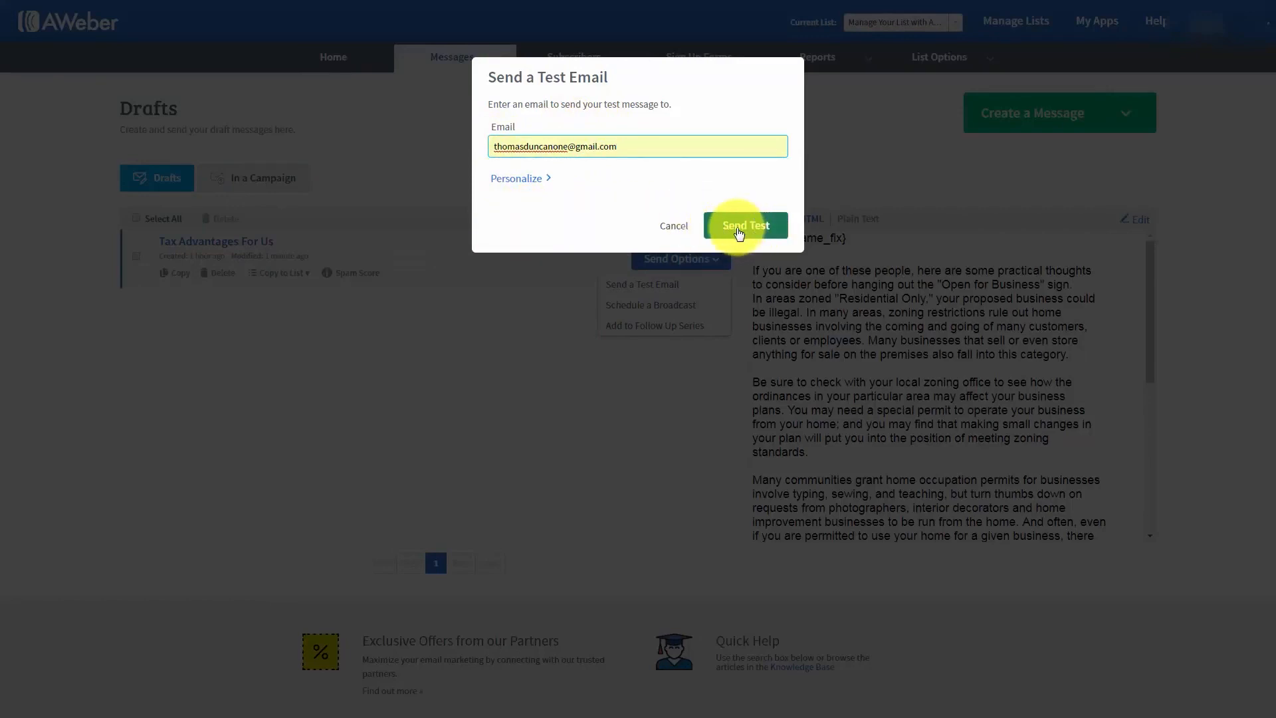
pyautogui.click(740, 226)
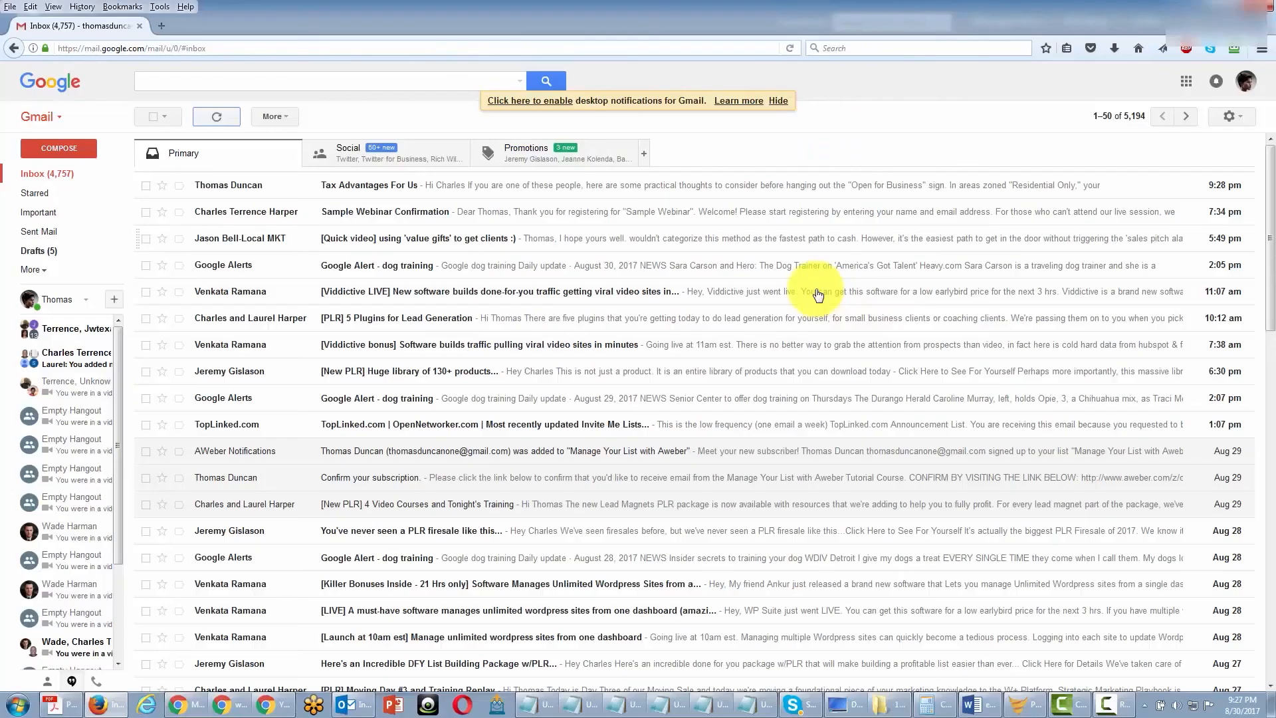